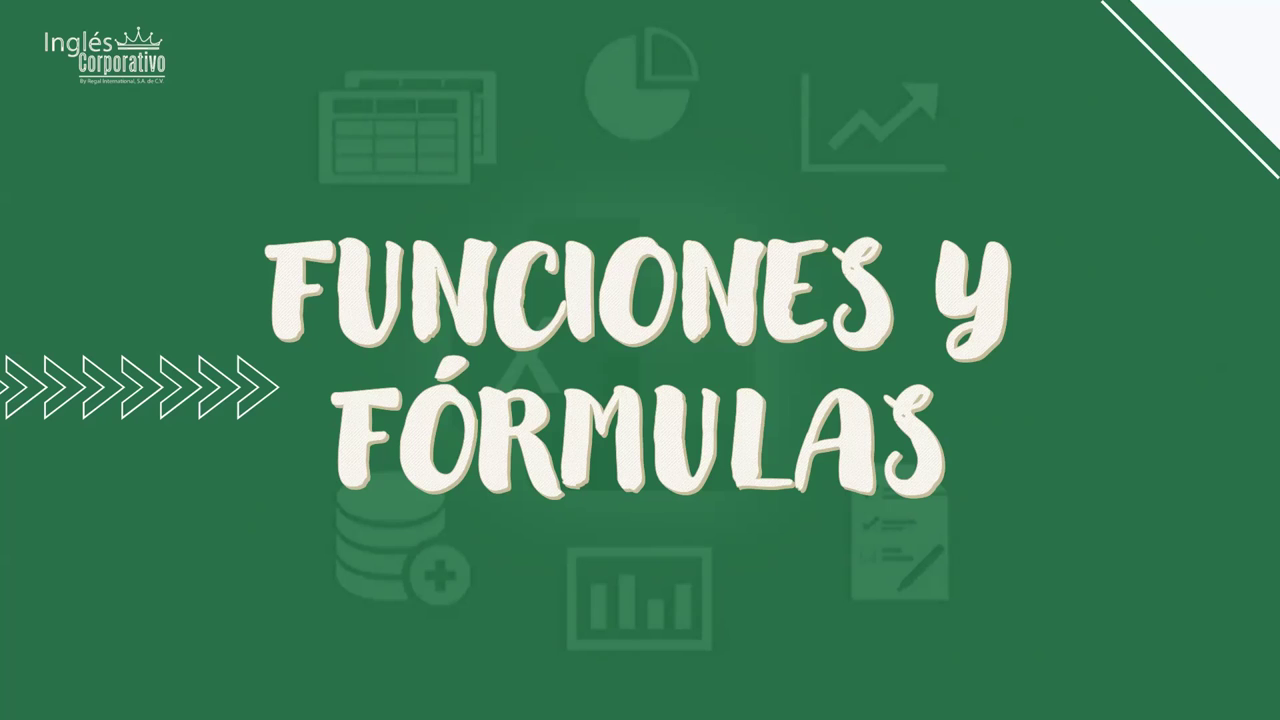
# Step: Advance the slideshow to the 'Crear una fórmula que haga referencia a valores de otras celdas' slide
pyautogui.click(747, 292)
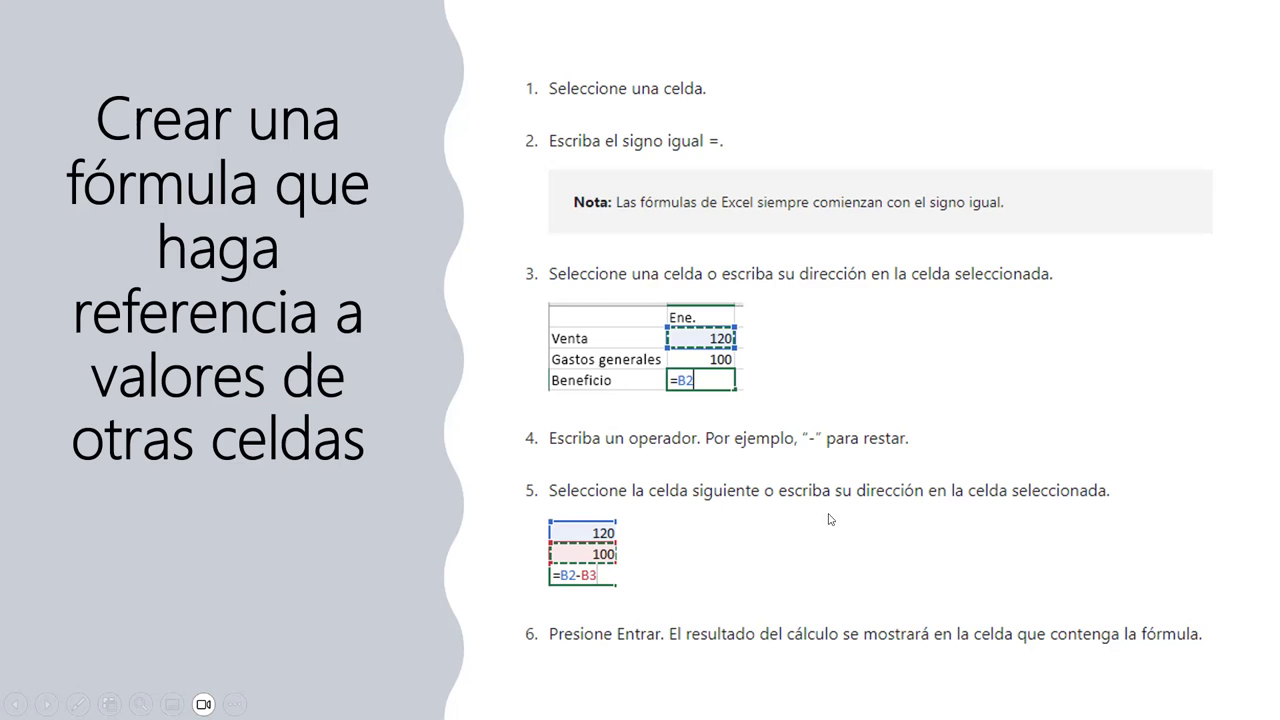
# Step: Advance to the 'Ver una fórmula' slide showing =SUMA(B2,B3) in the formula bar
pyautogui.click(813, 436)
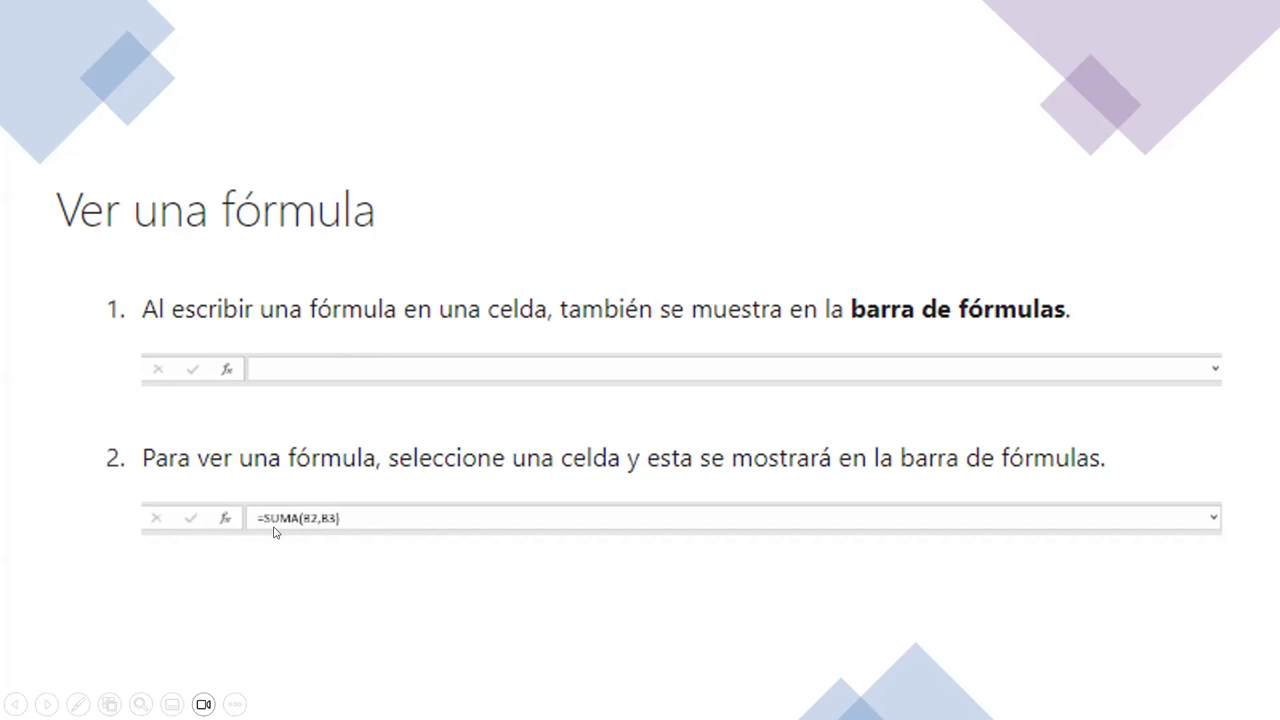
# Step: Advance past the built-in function formula slide to the Hoja de práctica title slide
pyautogui.click(517, 426)
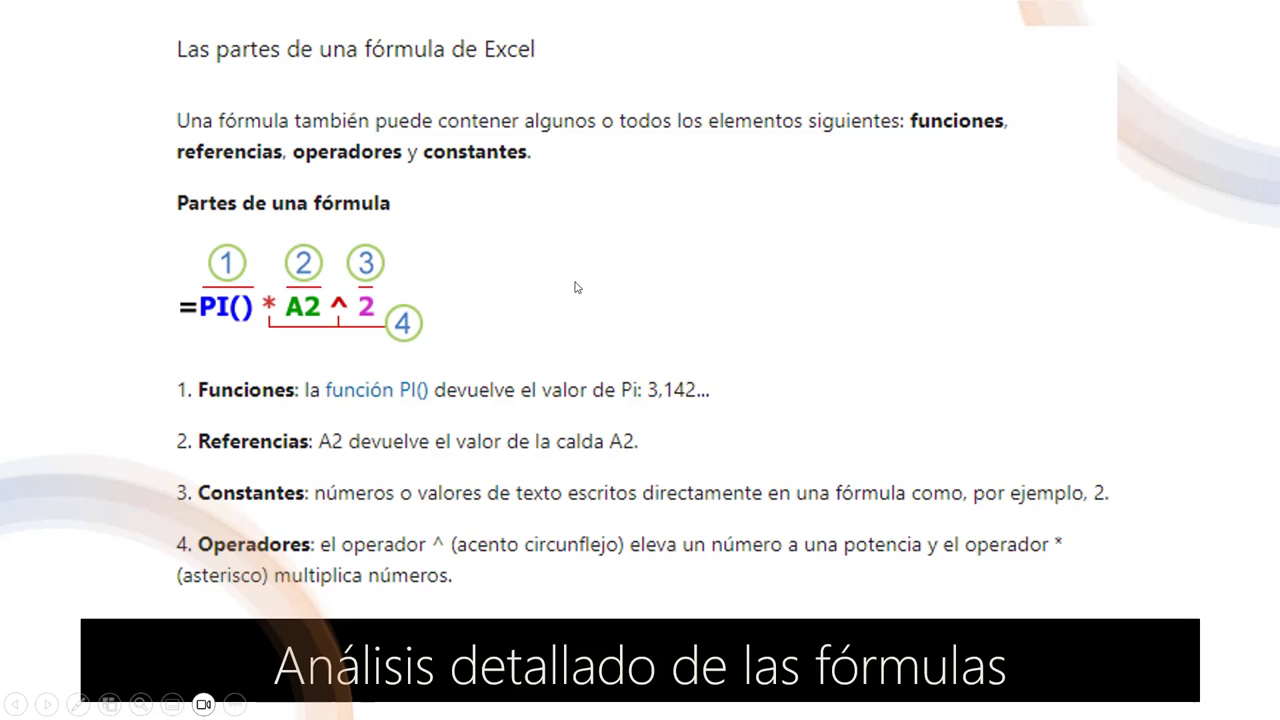
pyautogui.click(619, 297)
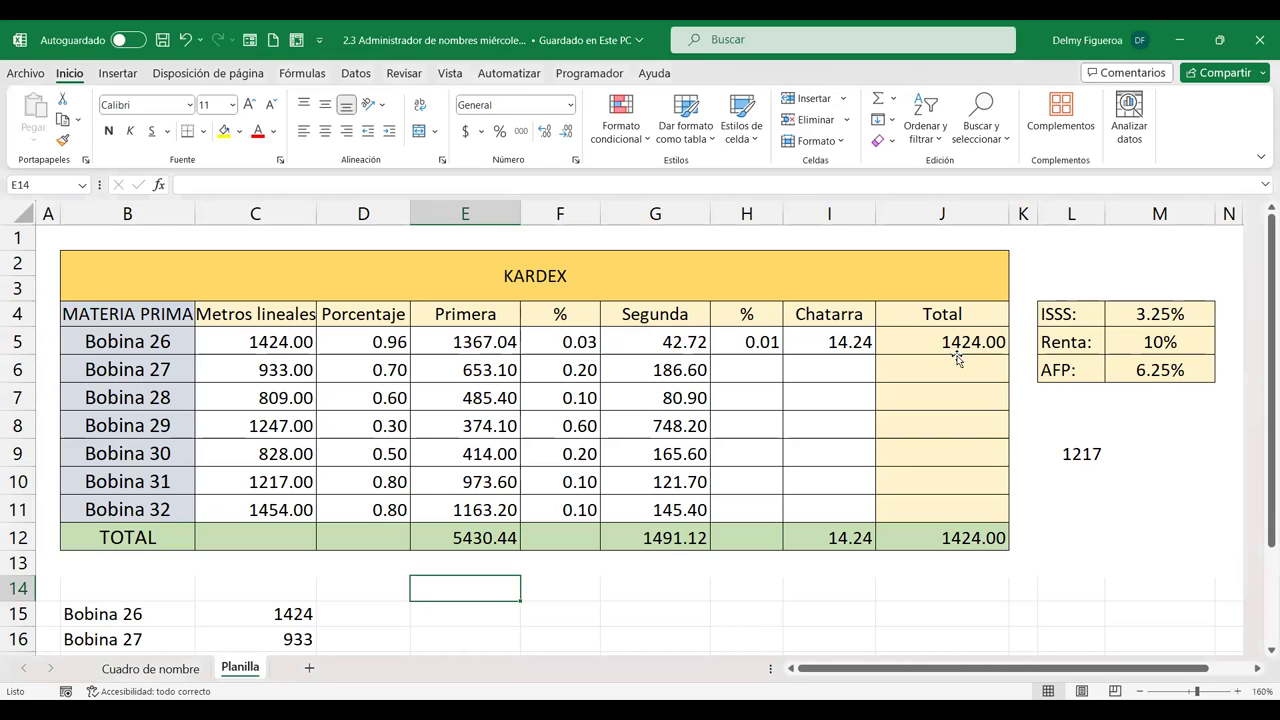
pyautogui.click(956, 363)
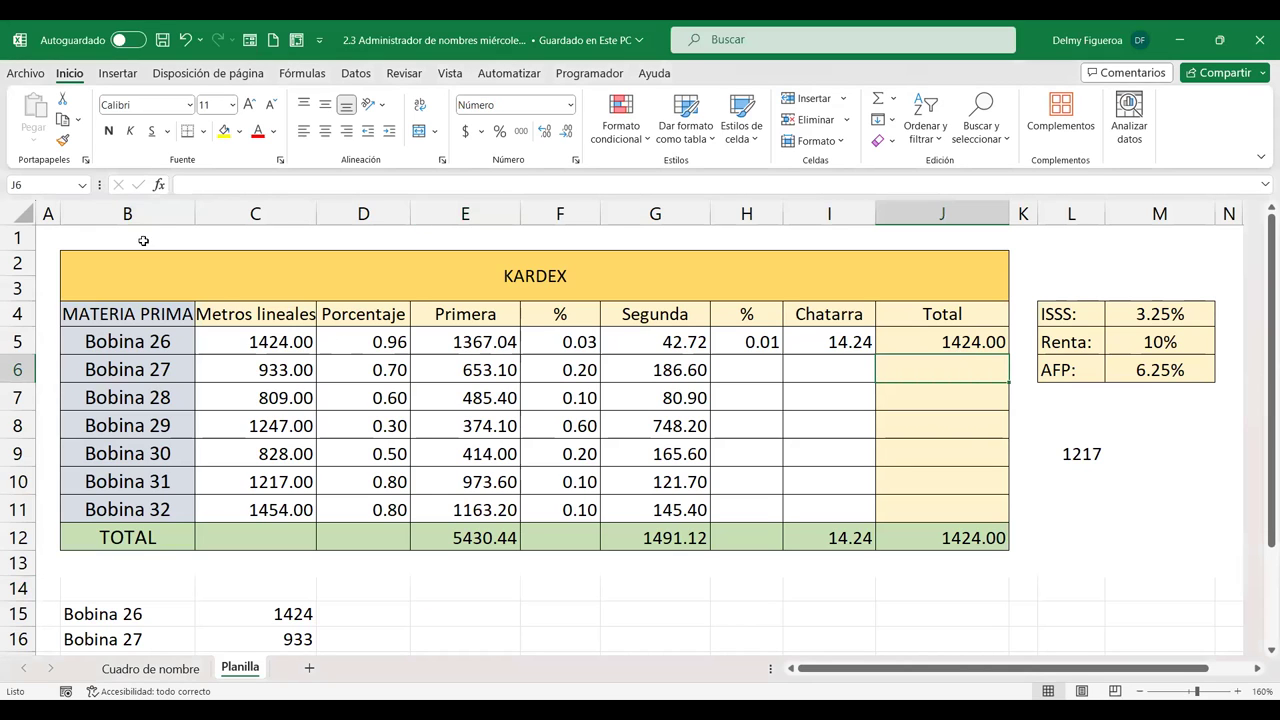
pyautogui.click(84, 186)
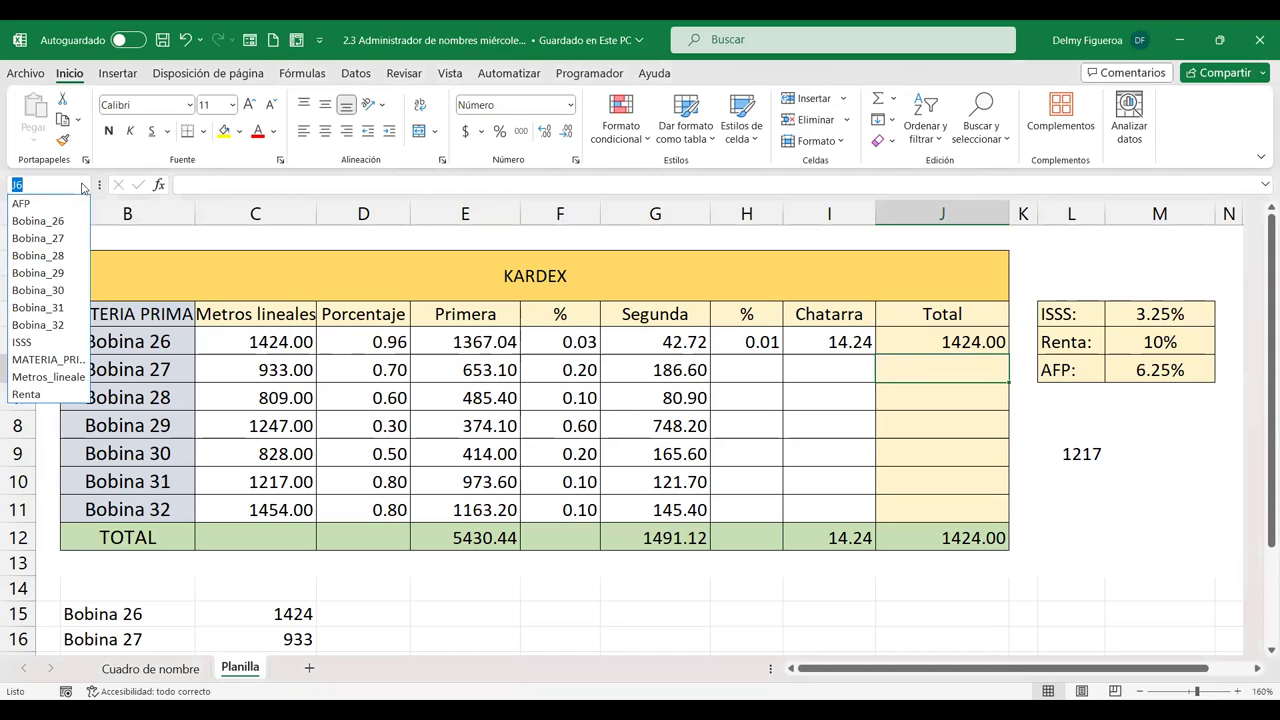
pyautogui.click(35, 206)
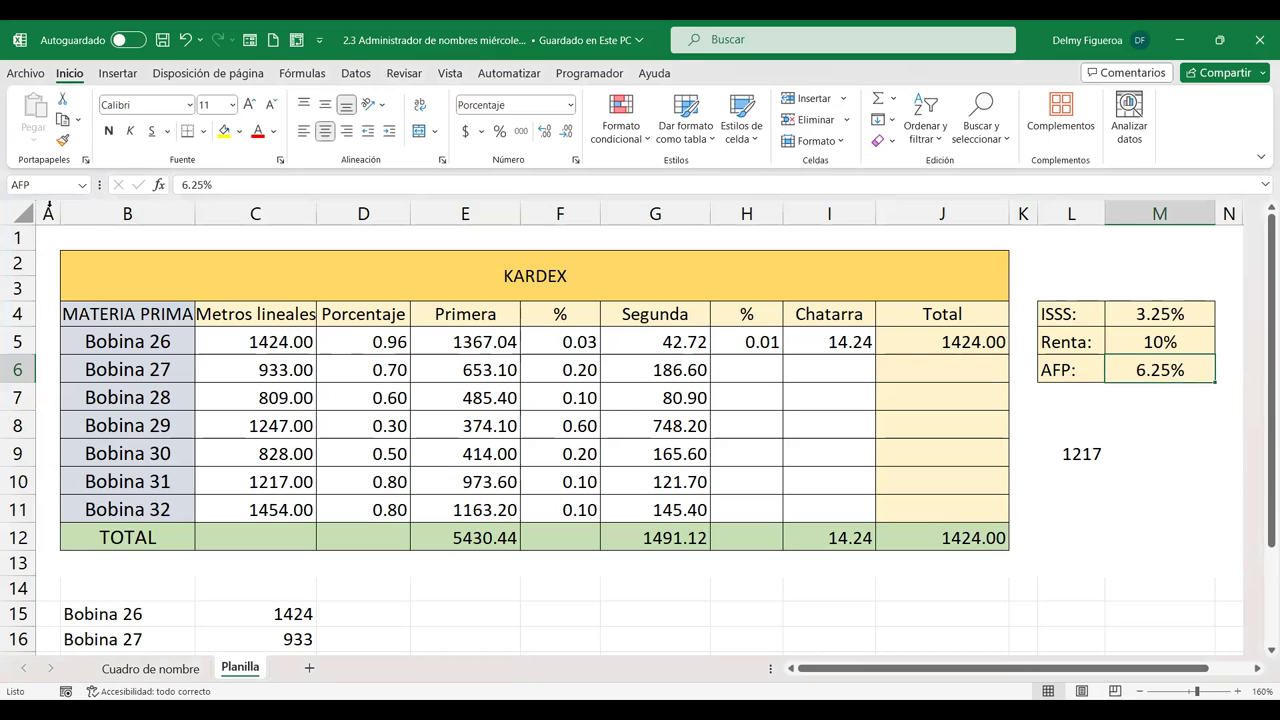
pyautogui.click(88, 190)
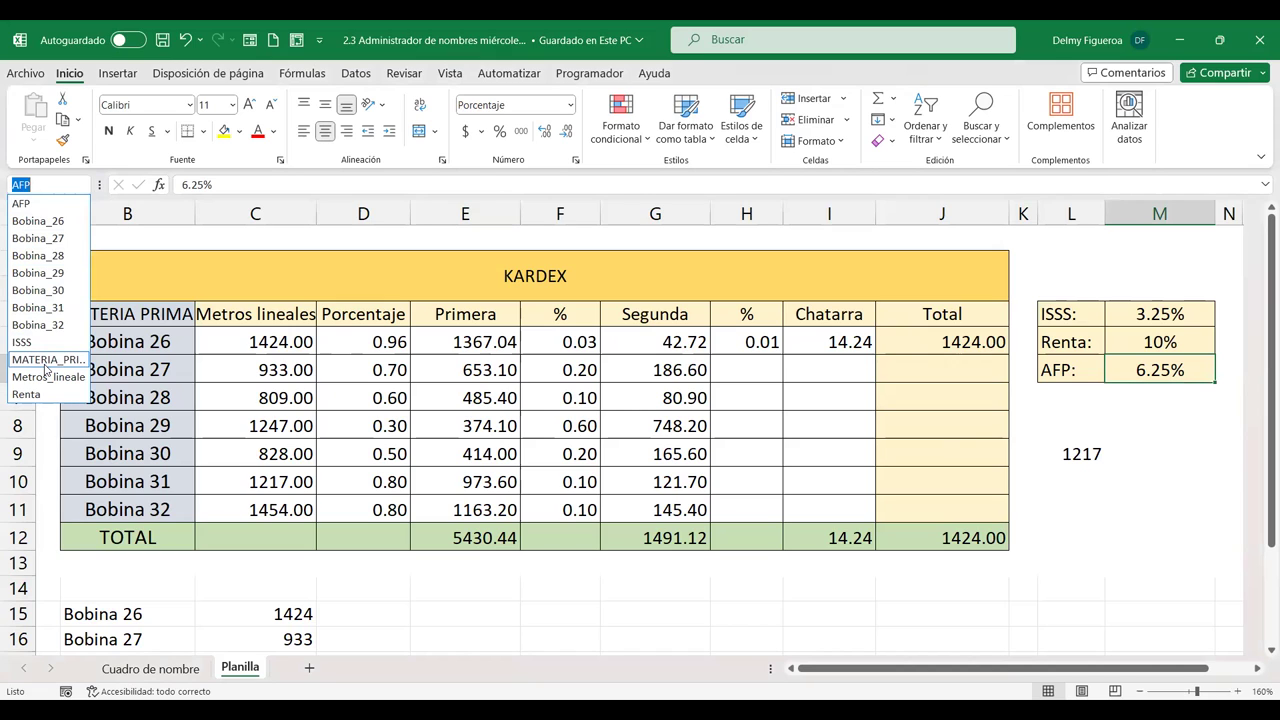
pyautogui.click(48, 220)
pyautogui.click(88, 190)
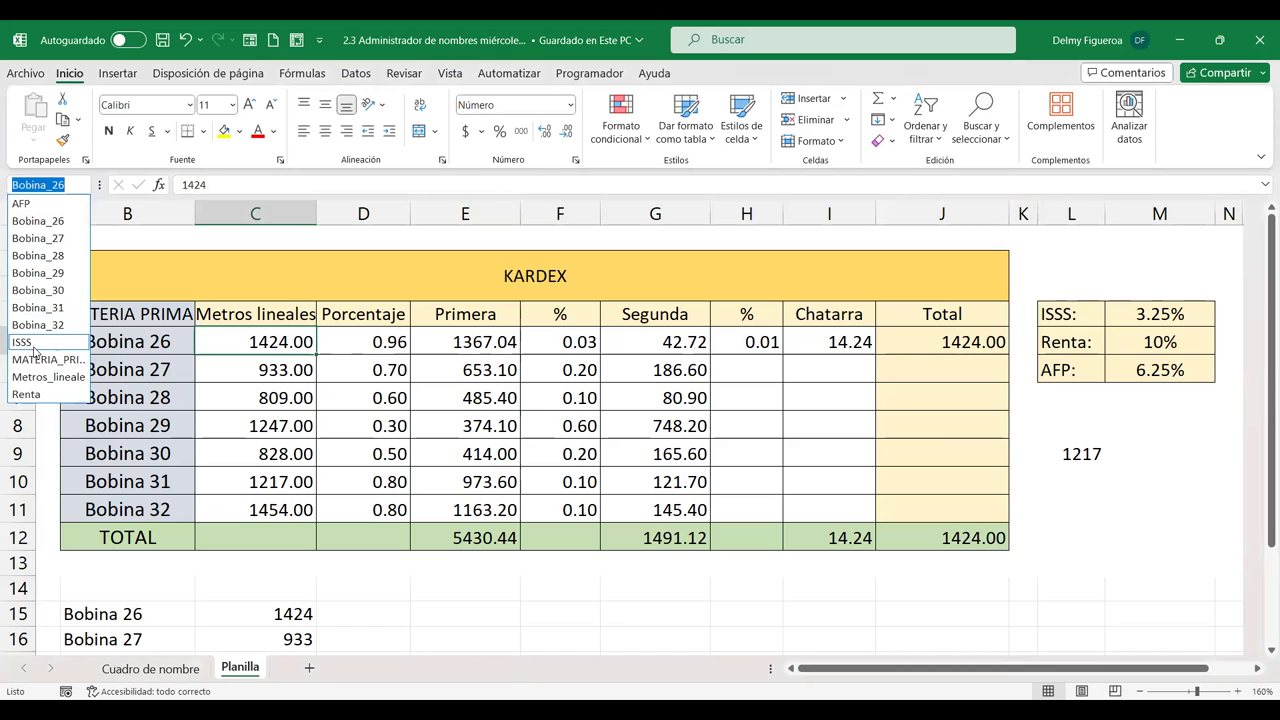
pyautogui.click(41, 239)
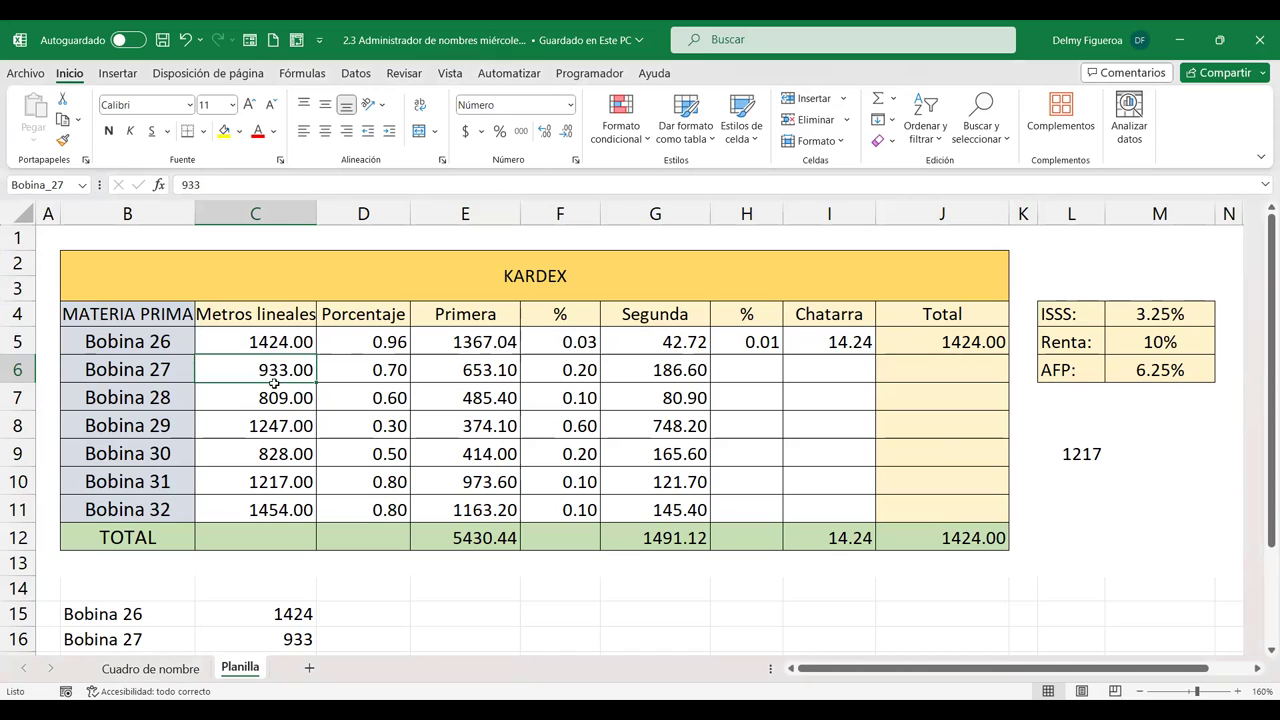
pyautogui.click(82, 186)
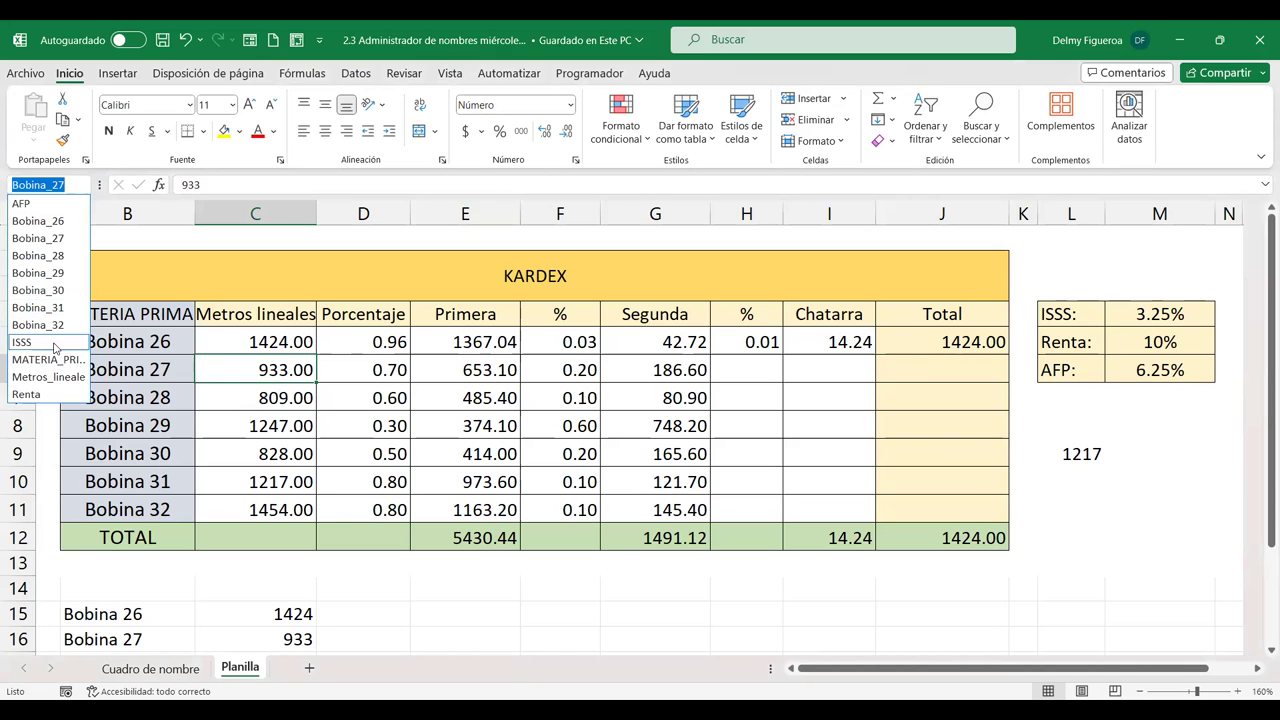
pyautogui.click(55, 342)
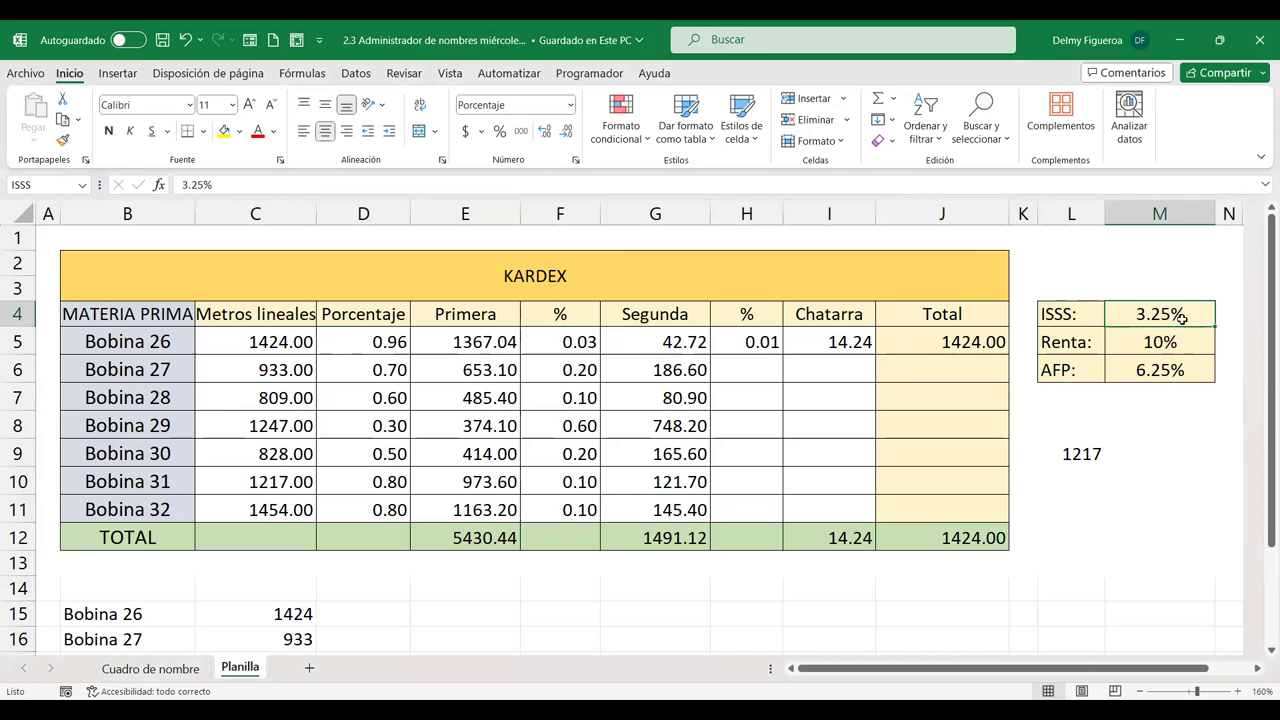
pyautogui.click(82, 188)
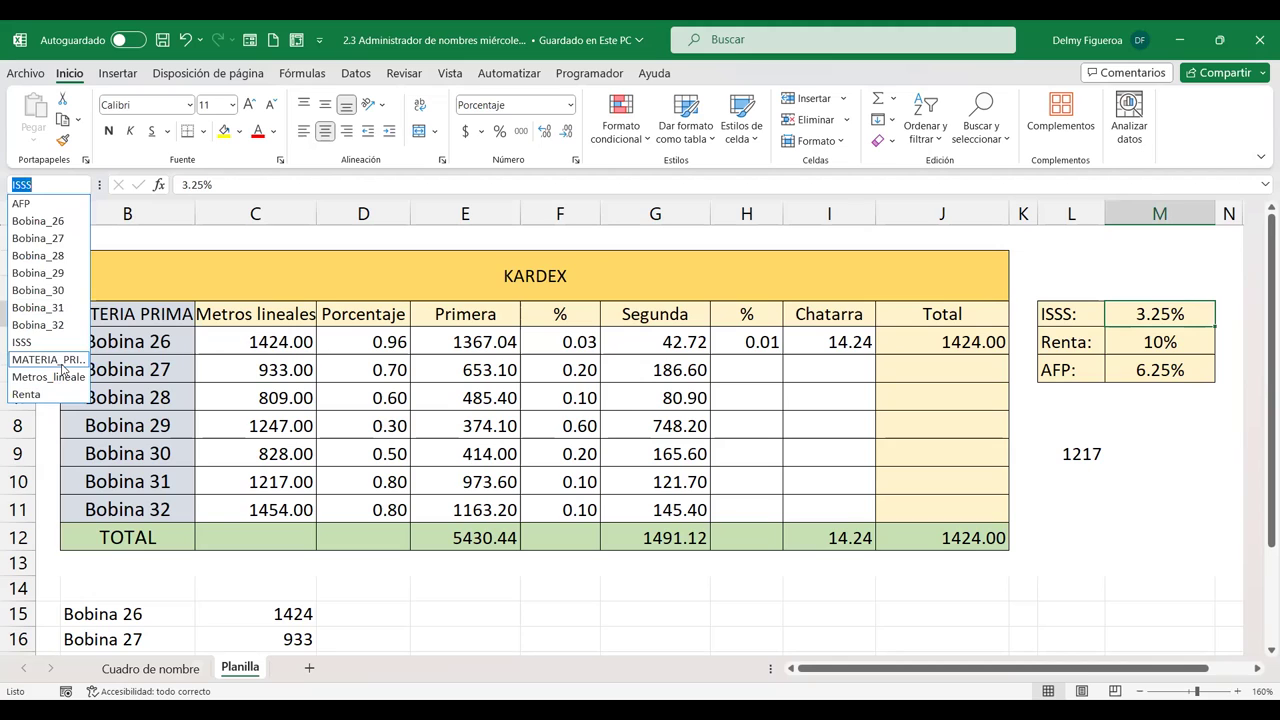
pyautogui.click(48, 359)
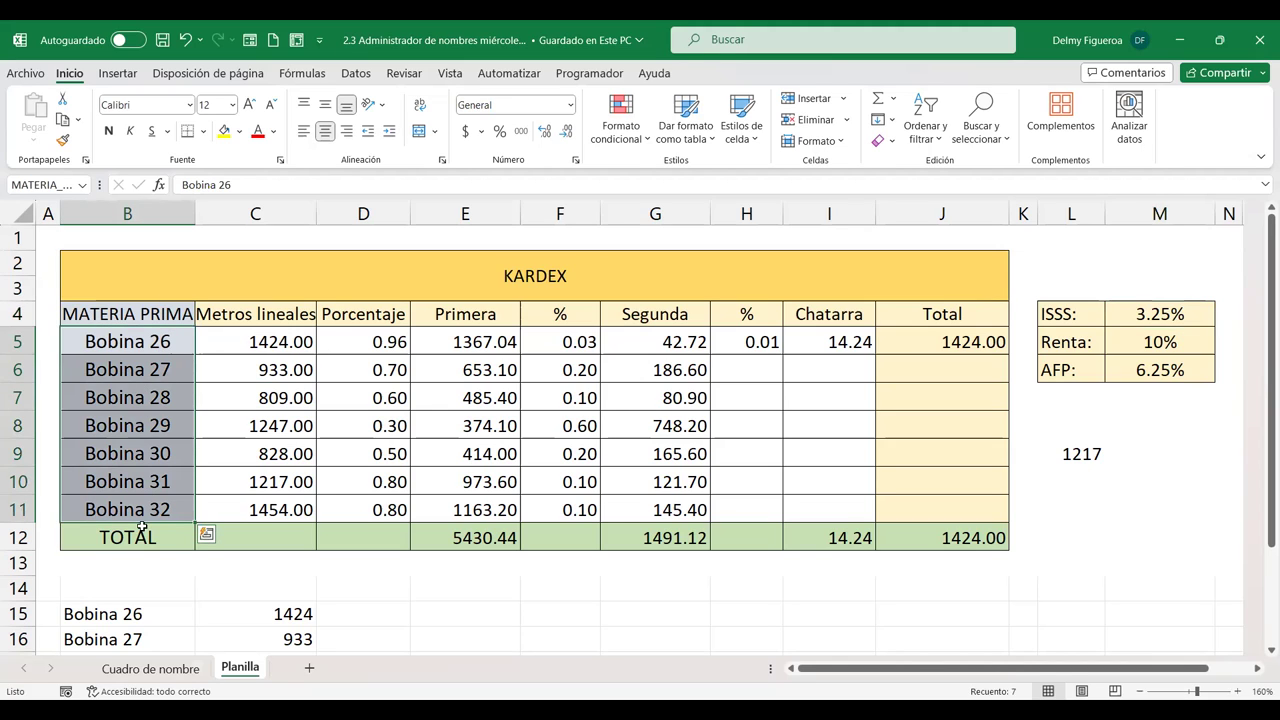
pyautogui.click(85, 186)
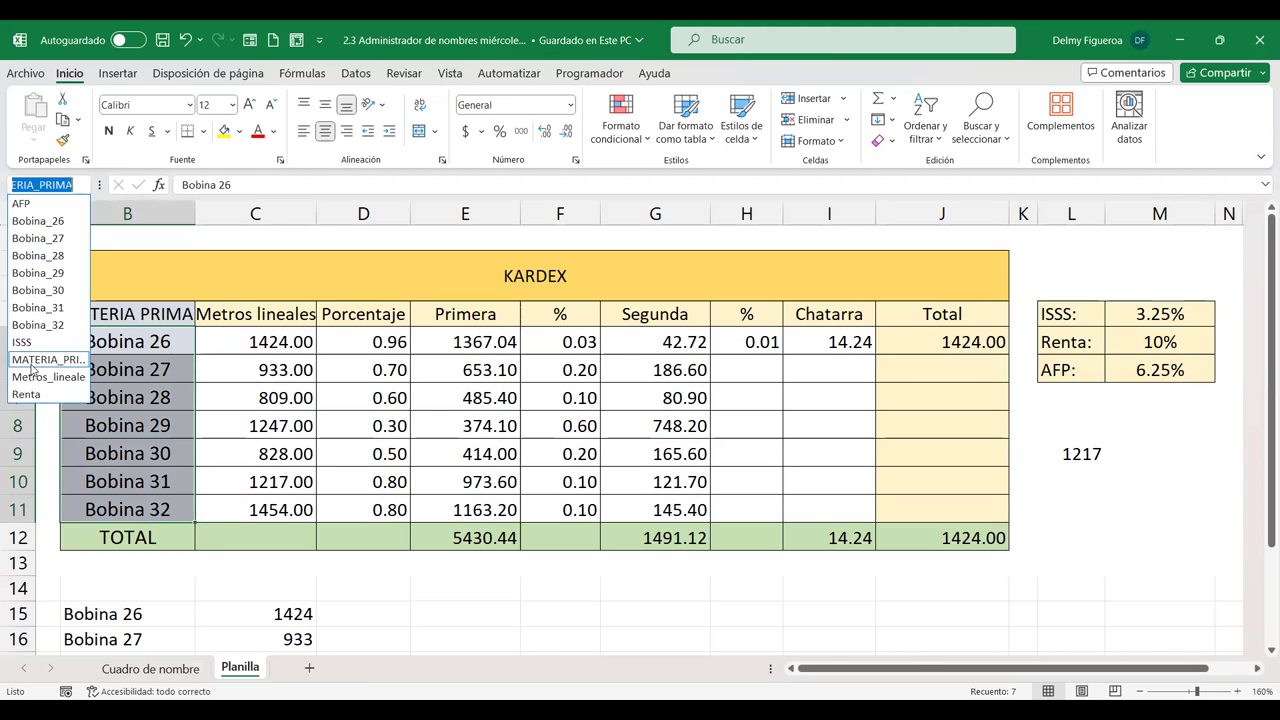
pyautogui.click(48, 377)
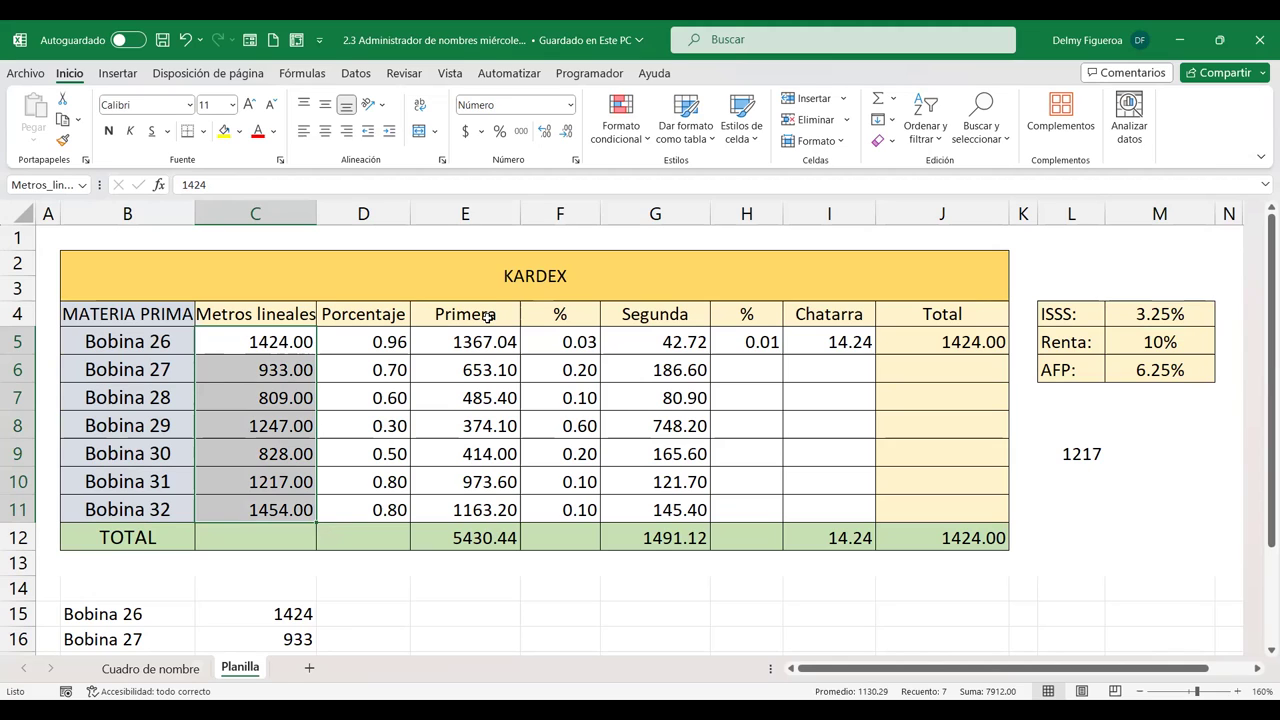
# Step: Select columns E4:E11, G4:G11 and I4:I11 (Primera, Segunda, Chatarra) including their headers
pyautogui.moveTo(487, 317); pyautogui.dragTo(486, 512)
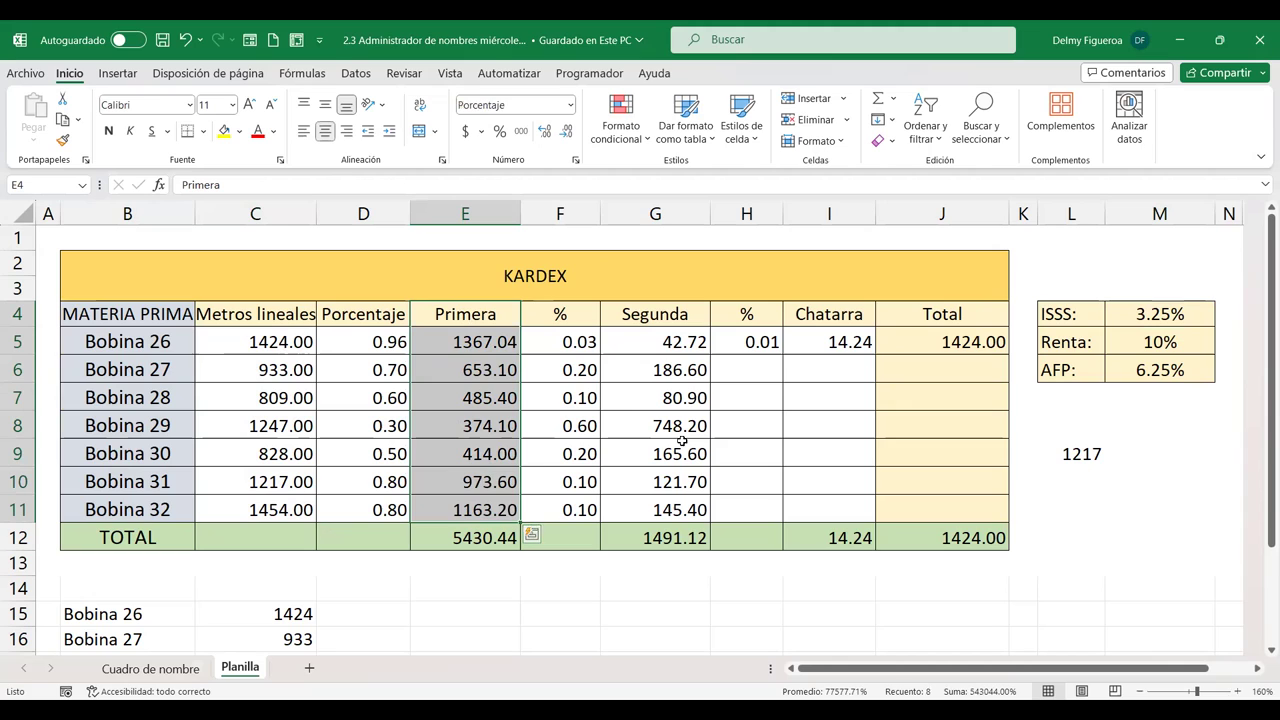
pyautogui.keyDown('ctrl'); pyautogui.moveTo(685, 316); pyautogui.dragTo(690, 510); pyautogui.keyUp('ctrl')
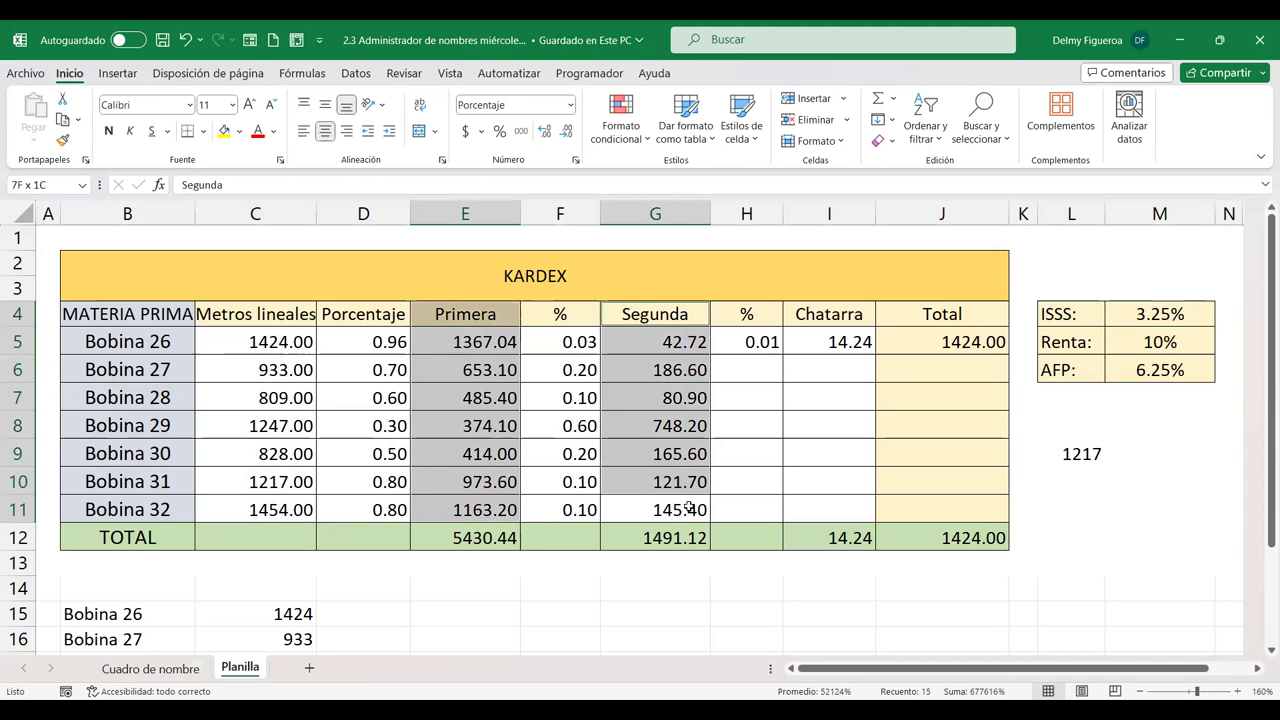
pyautogui.keyDown('ctrl'); pyautogui.moveTo(828, 316); pyautogui.dragTo(830, 510); pyautogui.keyUp('ctrl')
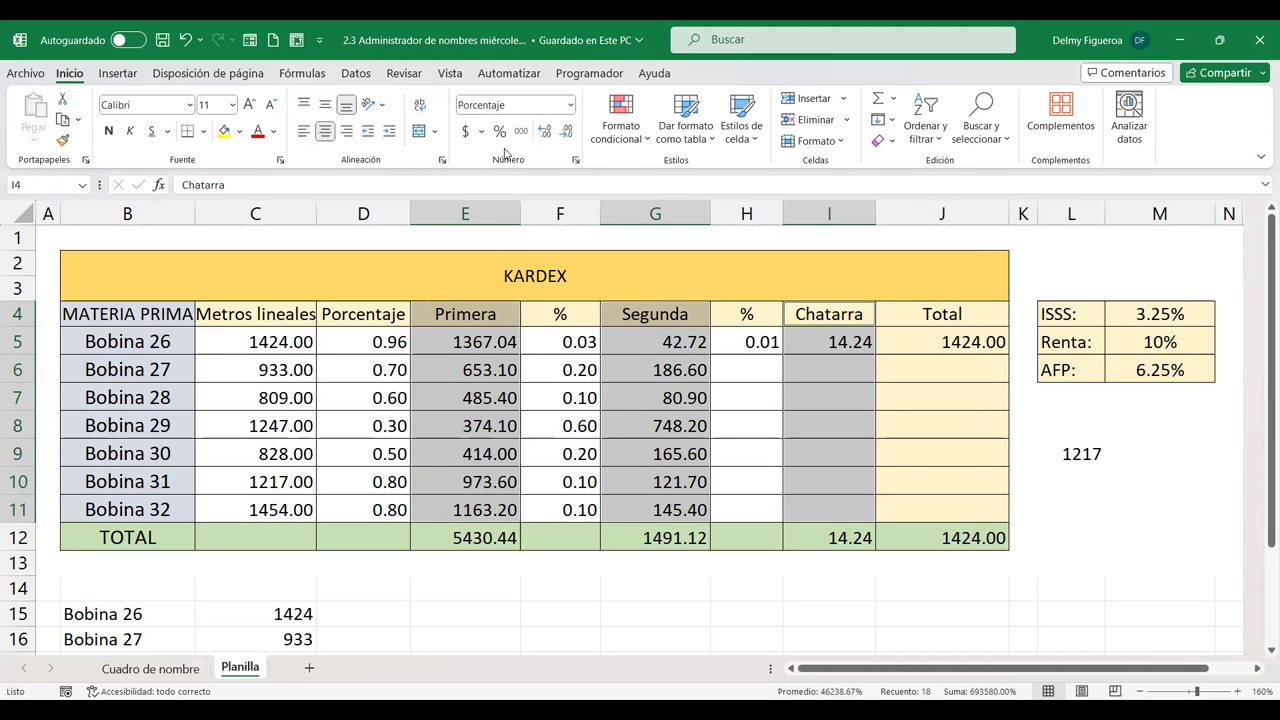
pyautogui.click(306, 76)
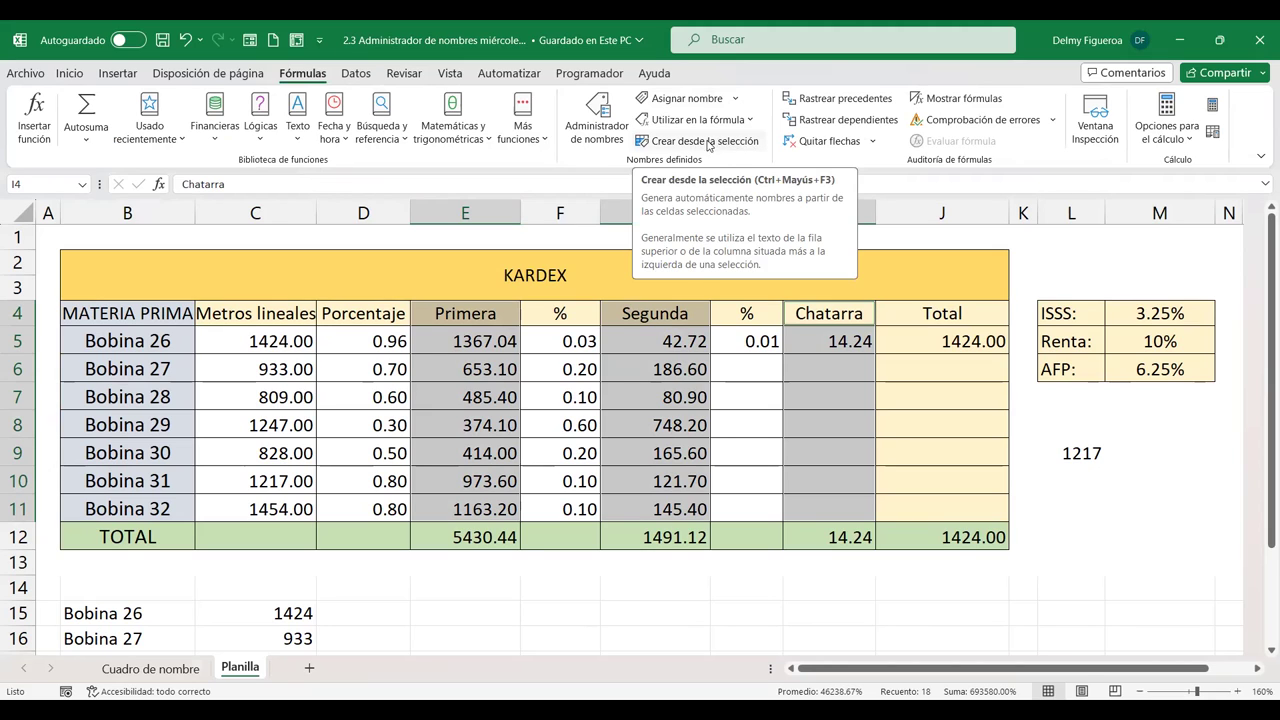
# Step: Use Crear desde la selección with Fila superior to name the Primera, Segunda and Chatarra columns
pyautogui.click(708, 142)
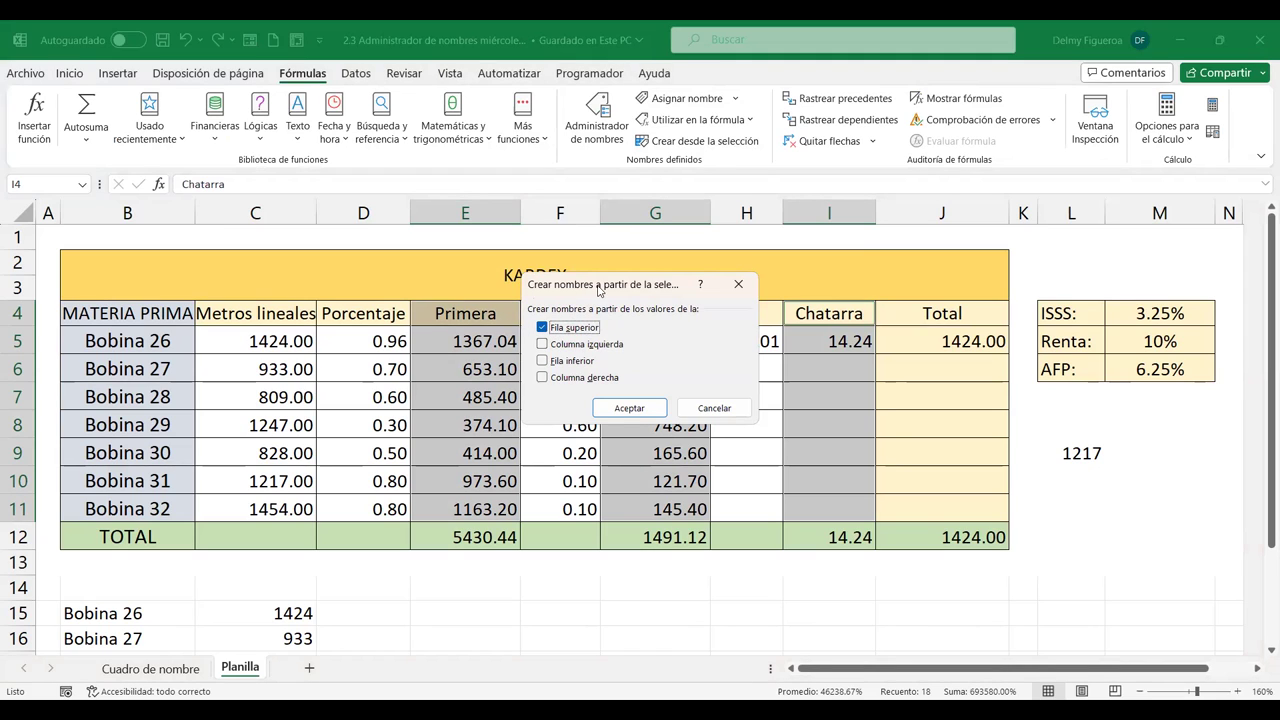
pyautogui.moveTo(599, 290); pyautogui.dragTo(650, 402)
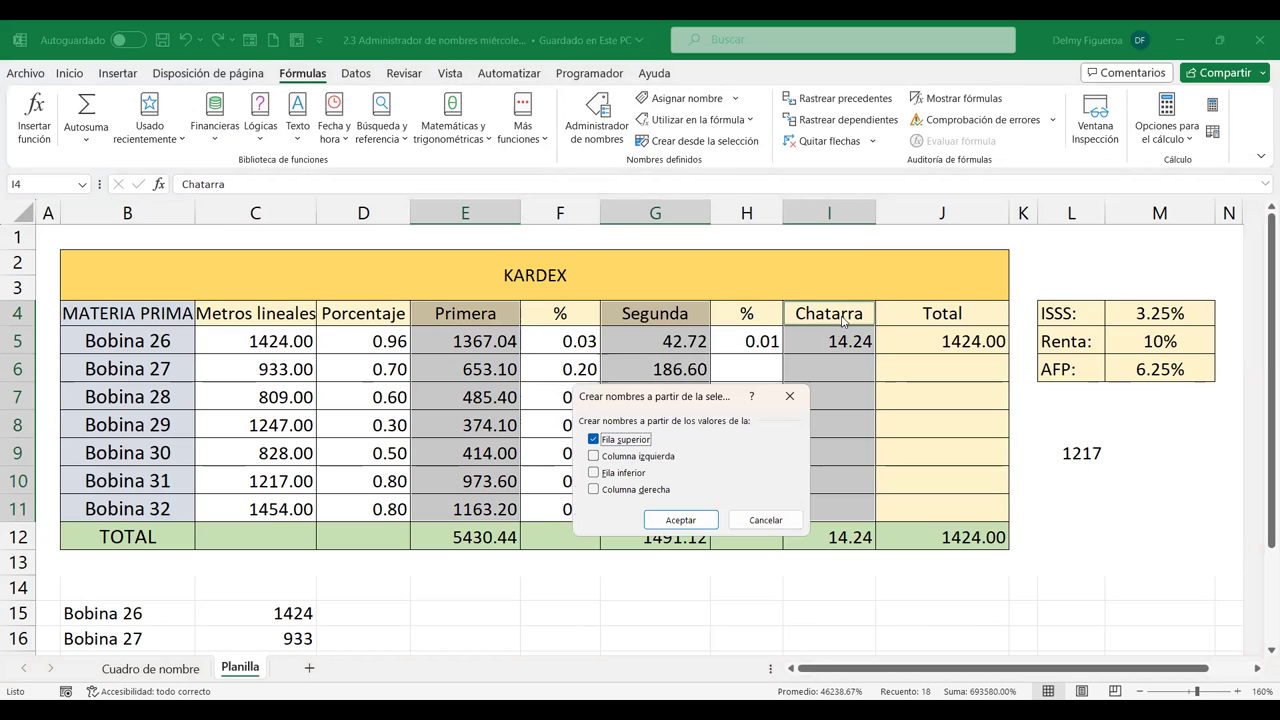
pyautogui.click(677, 522)
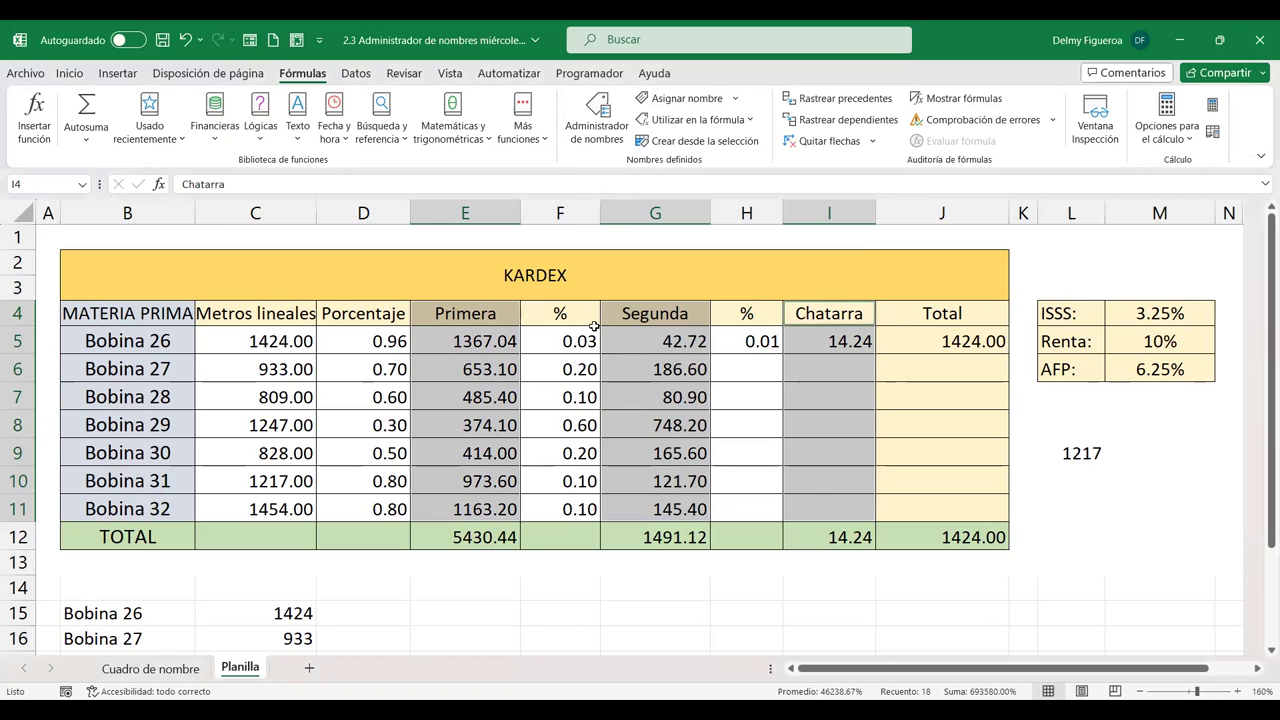
pyautogui.click(766, 455)
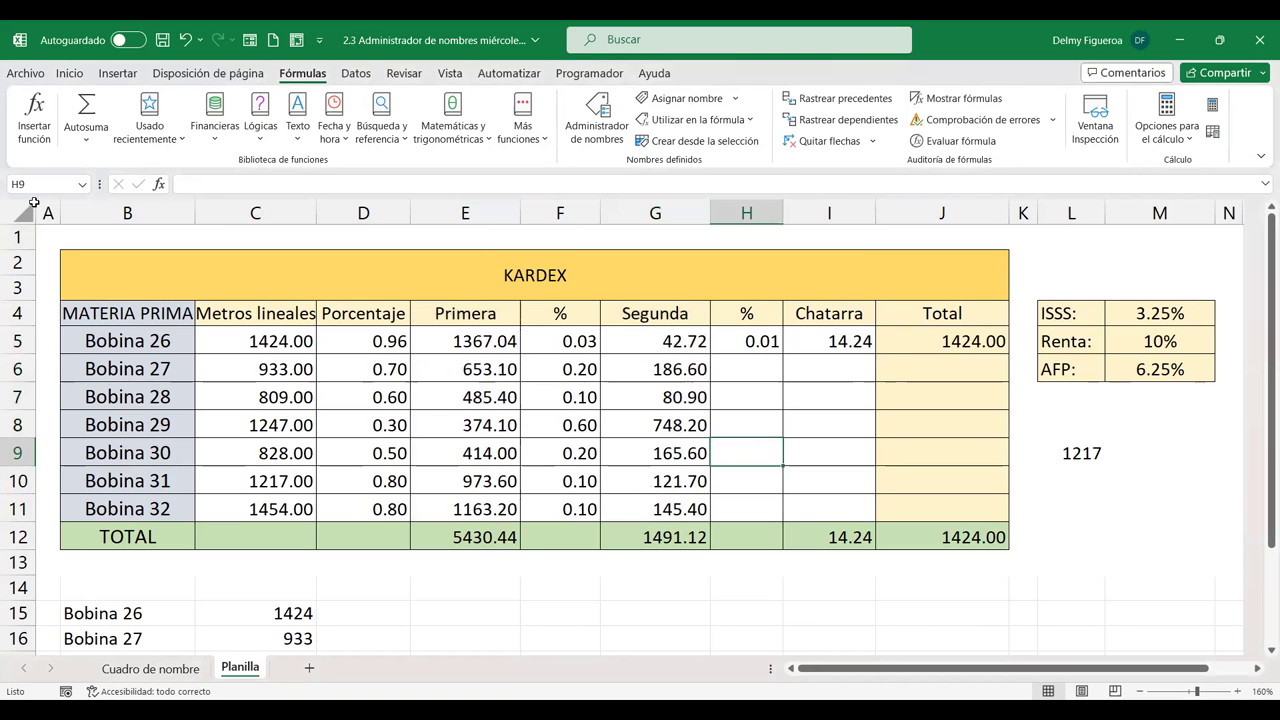
pyautogui.click(83, 184)
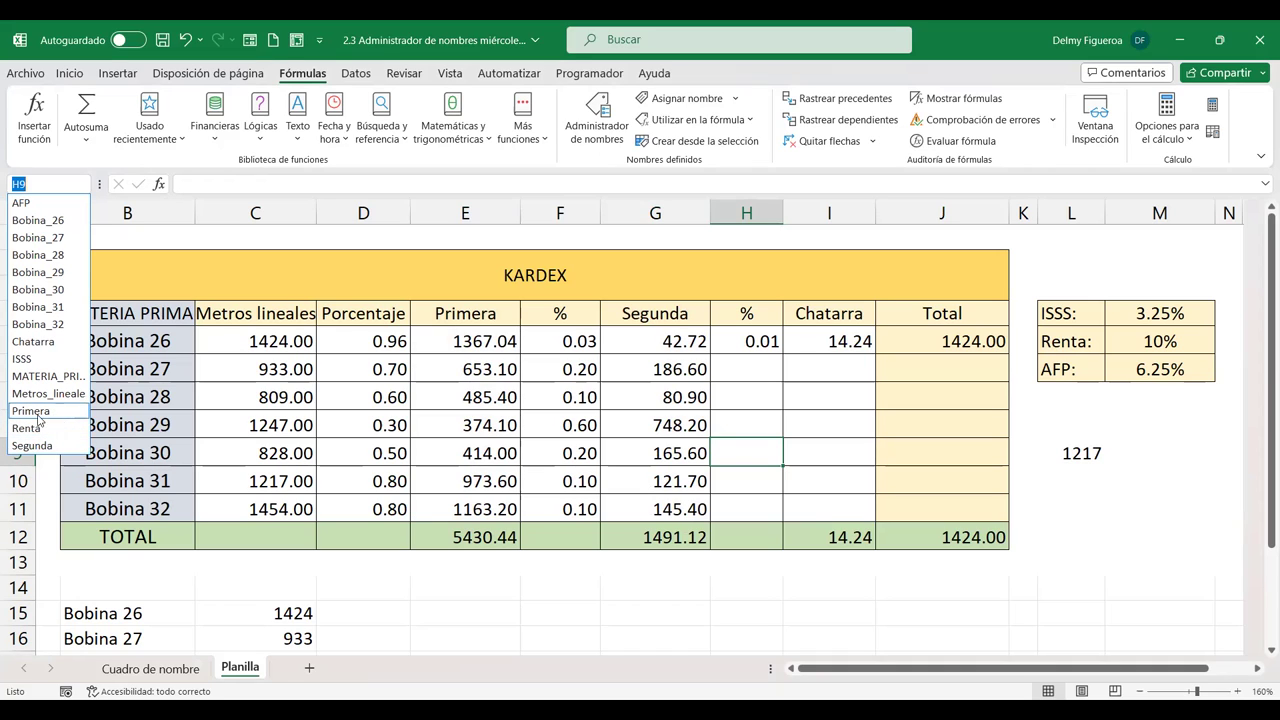
pyautogui.click(31, 411)
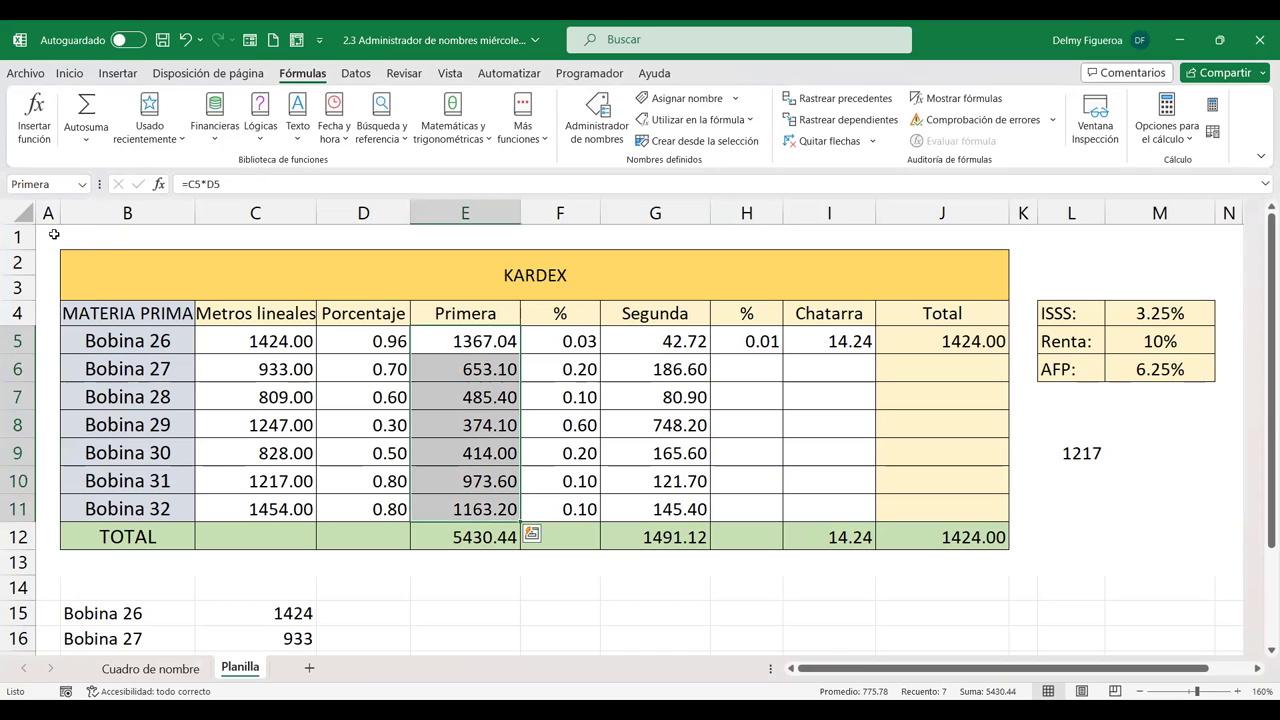
pyautogui.click(82, 186)
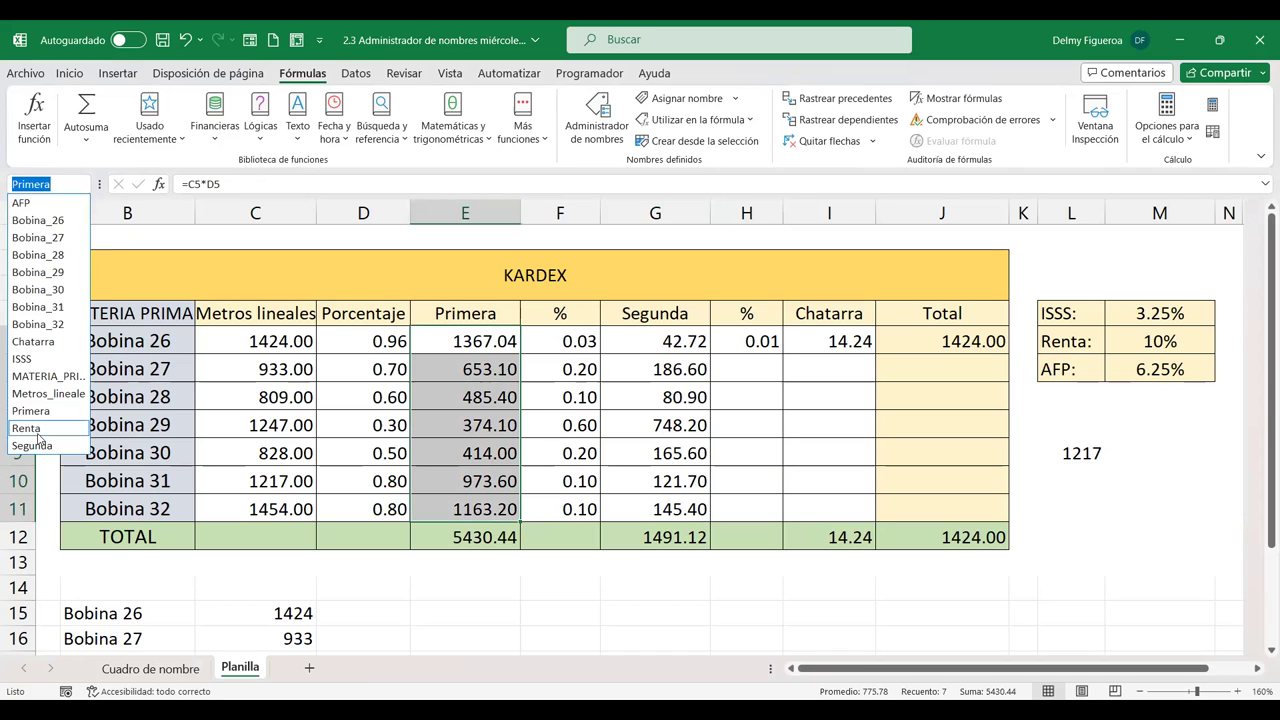
pyautogui.click(37, 433)
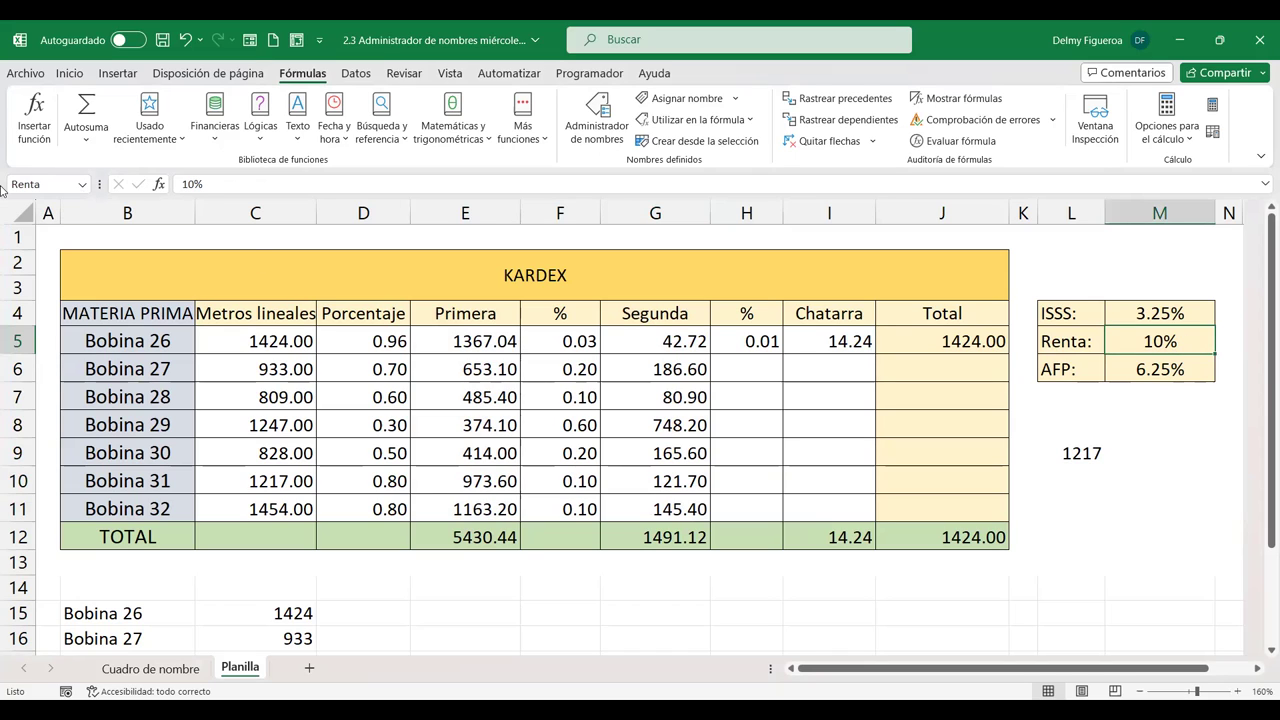
pyautogui.click(82, 186)
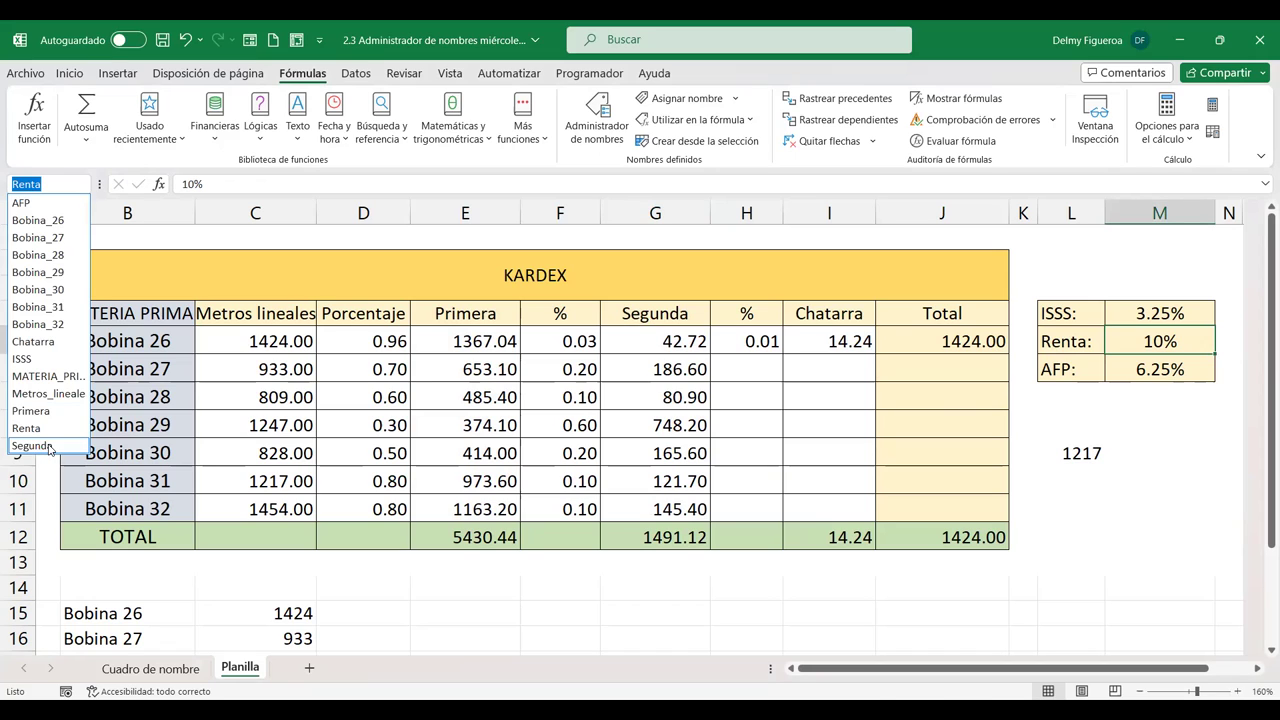
pyautogui.click(32, 446)
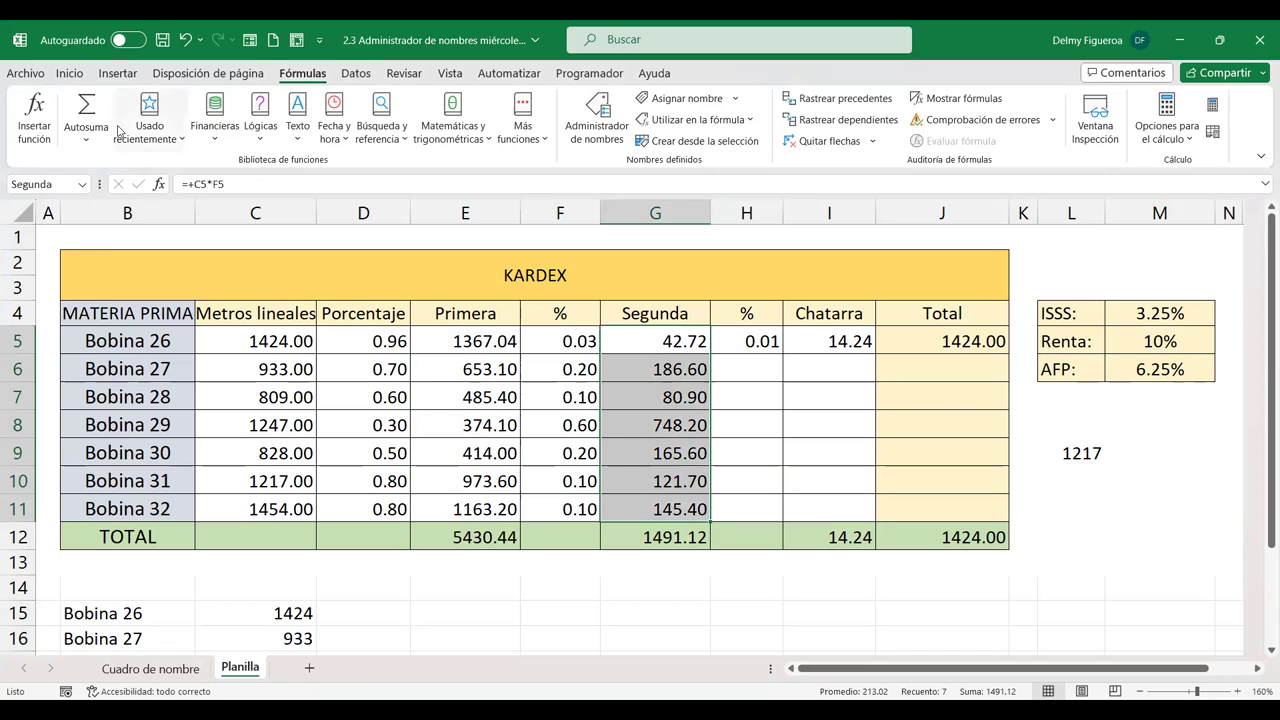
pyautogui.click(82, 185)
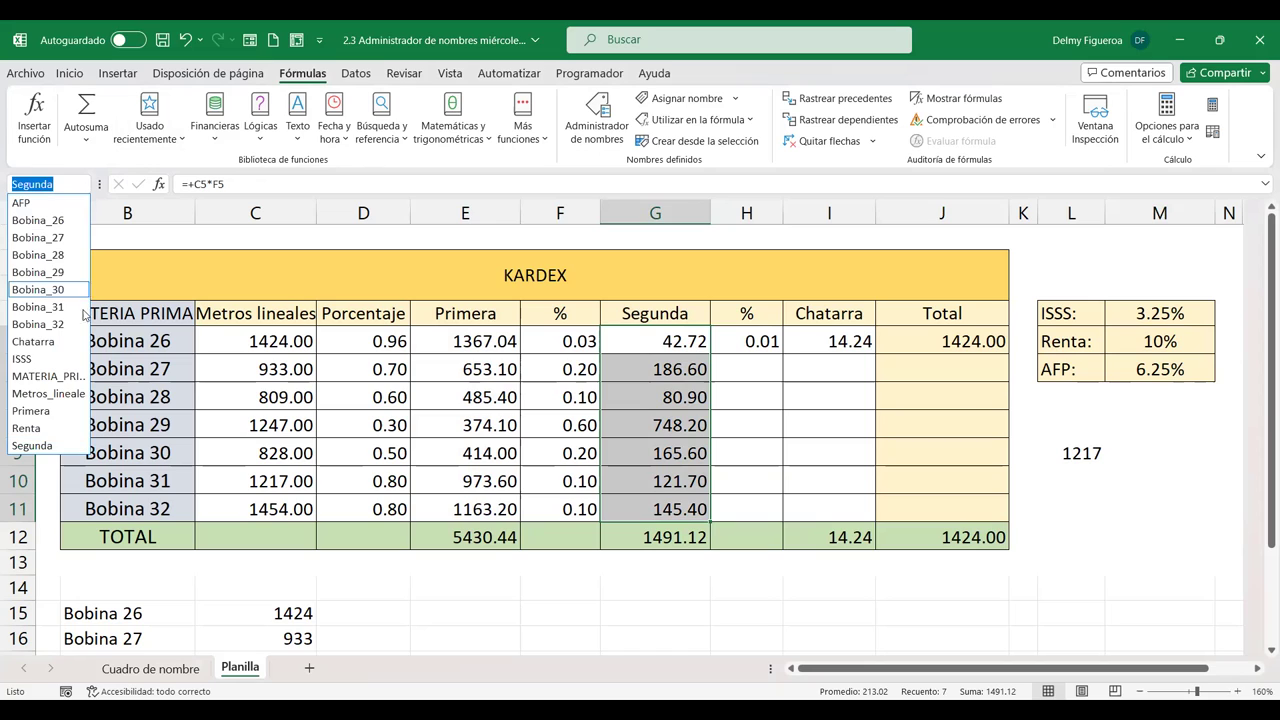
pyautogui.click(50, 343)
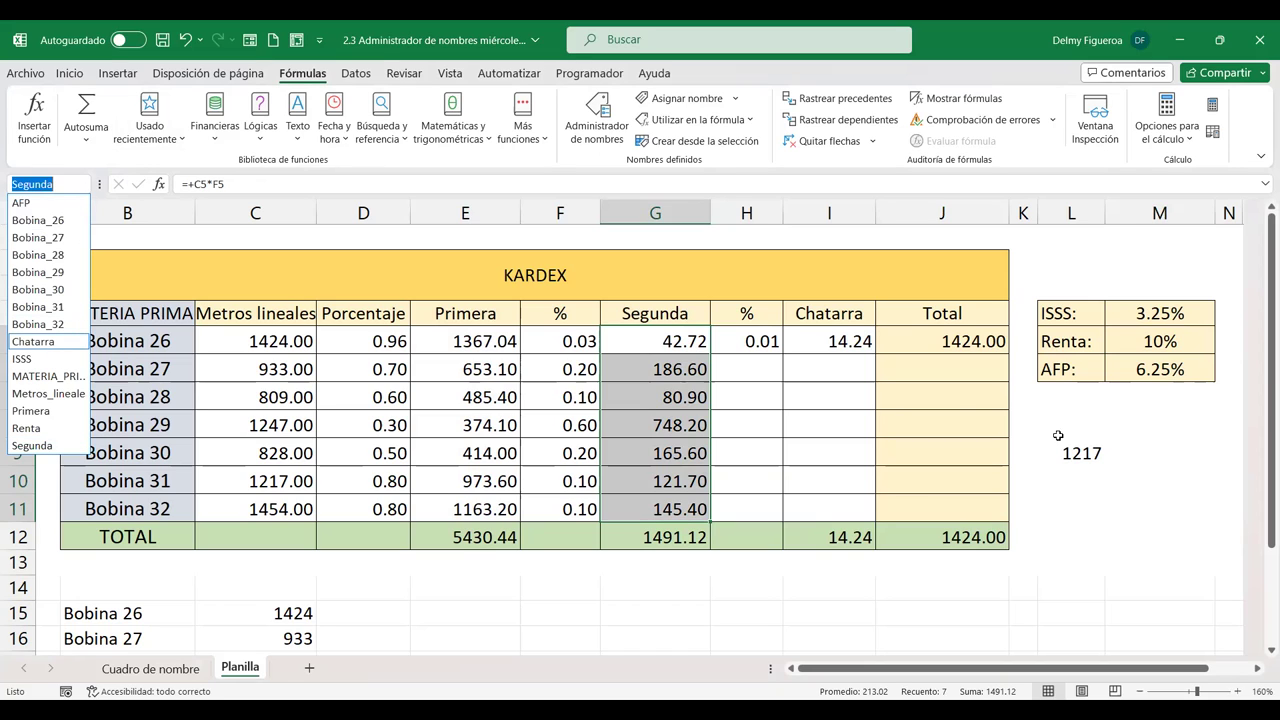
pyautogui.click(962, 340)
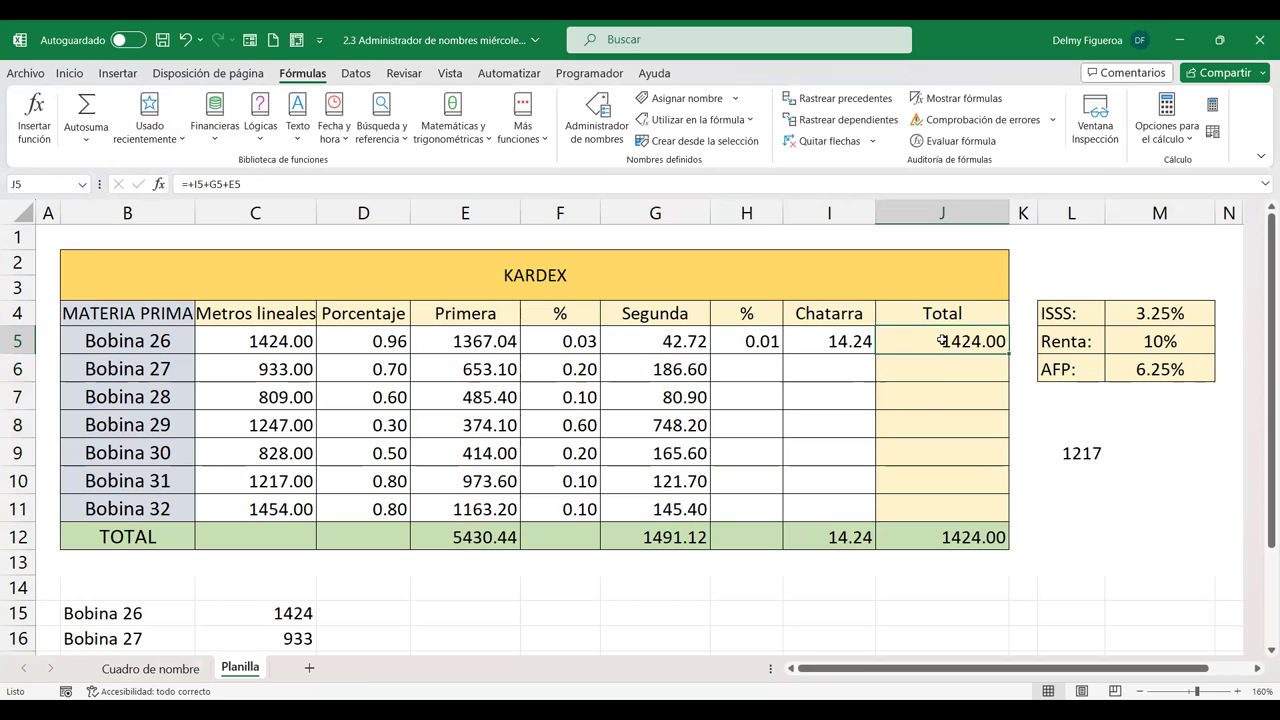
# Step: Replace J5's formula with =+Primera+Segunda+Chatarra, picking each name from AutoComplete
pyautogui.doubleClick(945, 341)
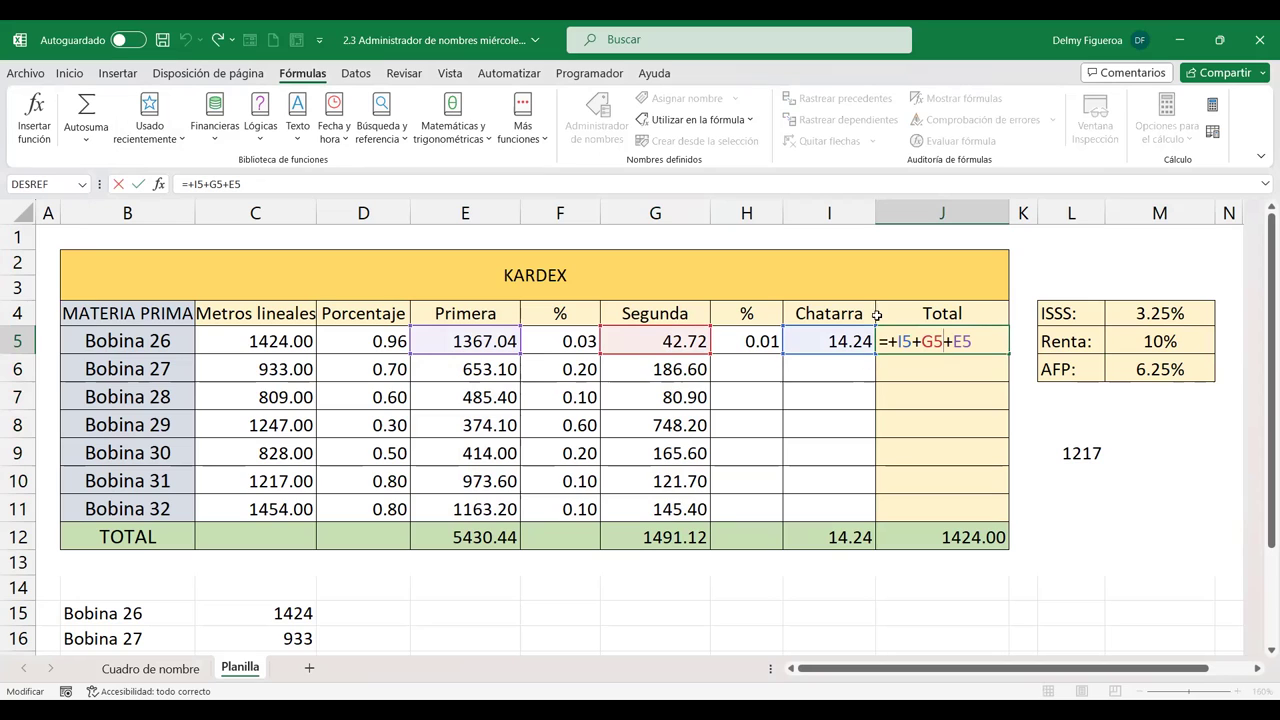
pyautogui.click(967, 376)
pyautogui.hotkey('ctrl', 'z')
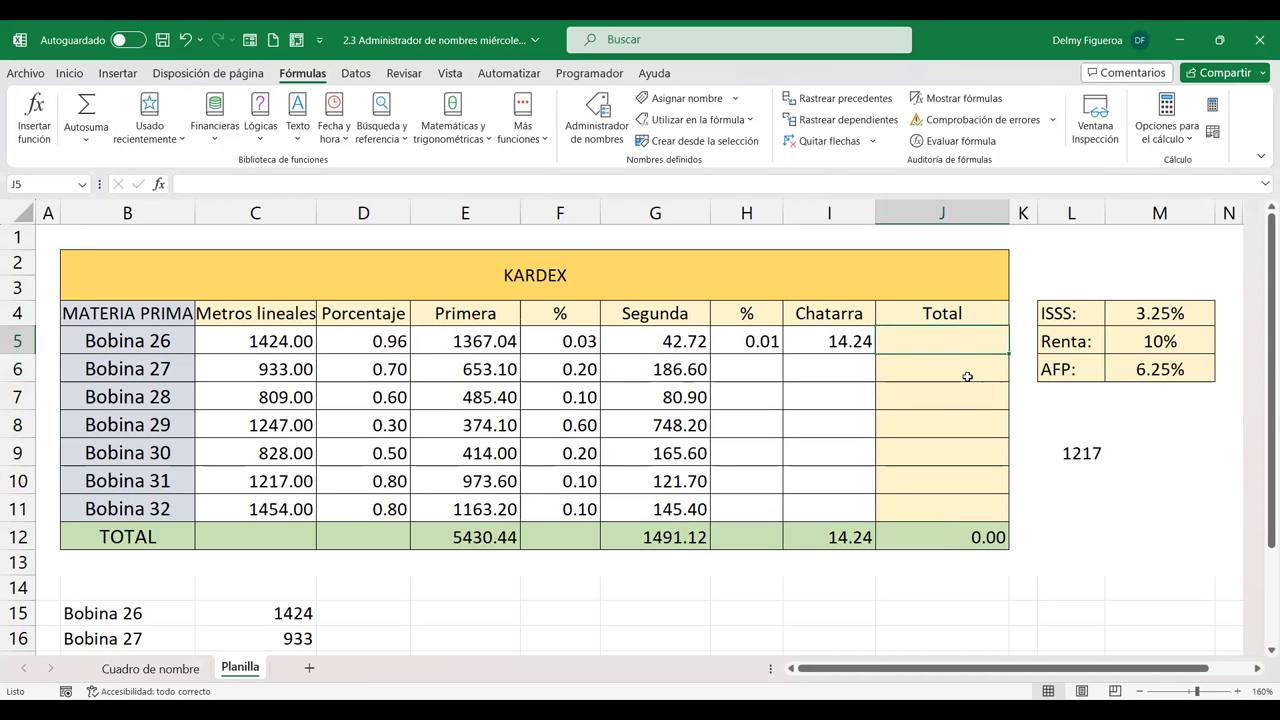
pyautogui.write('+')
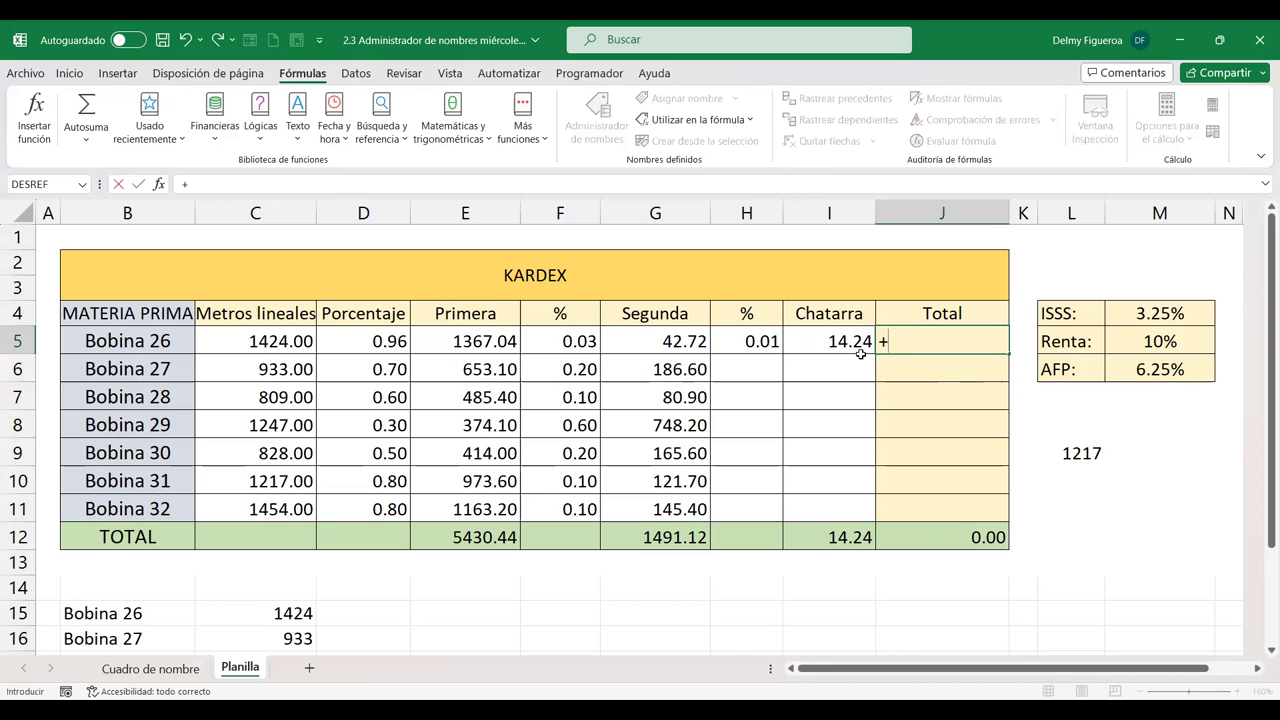
pyautogui.write('p')
pyautogui.write('rim')
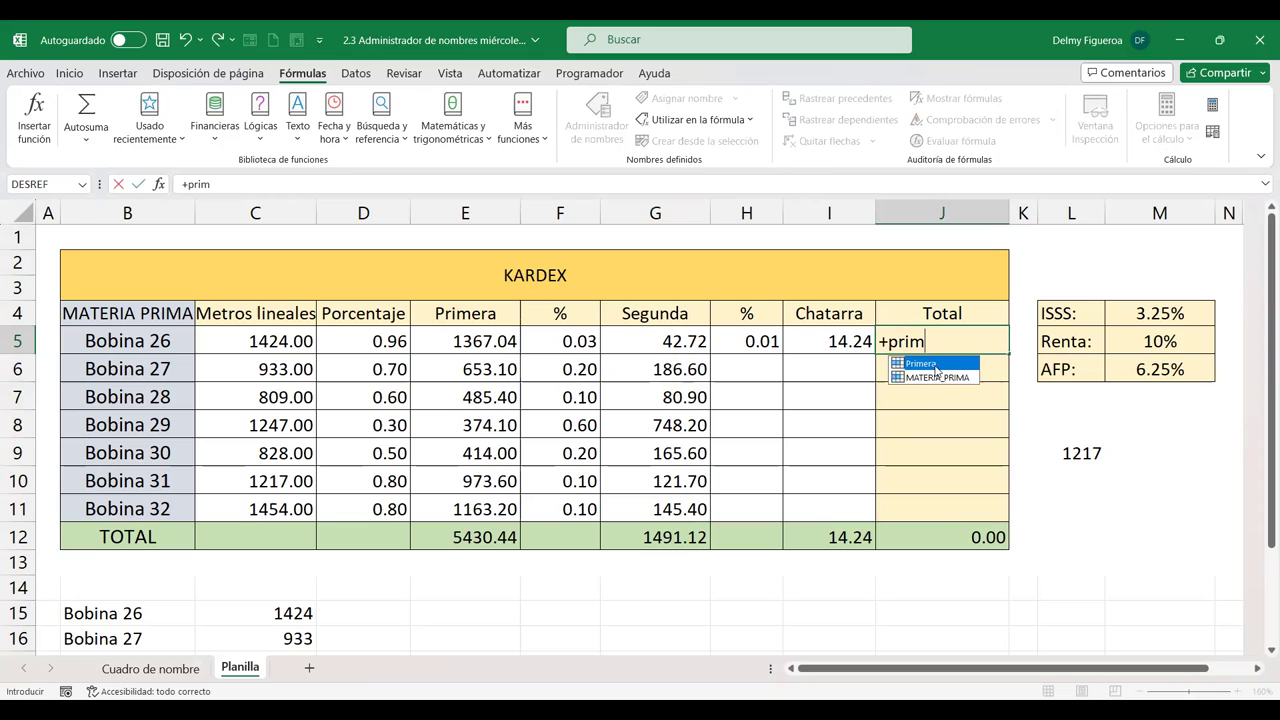
pyautogui.doubleClick(930, 364)
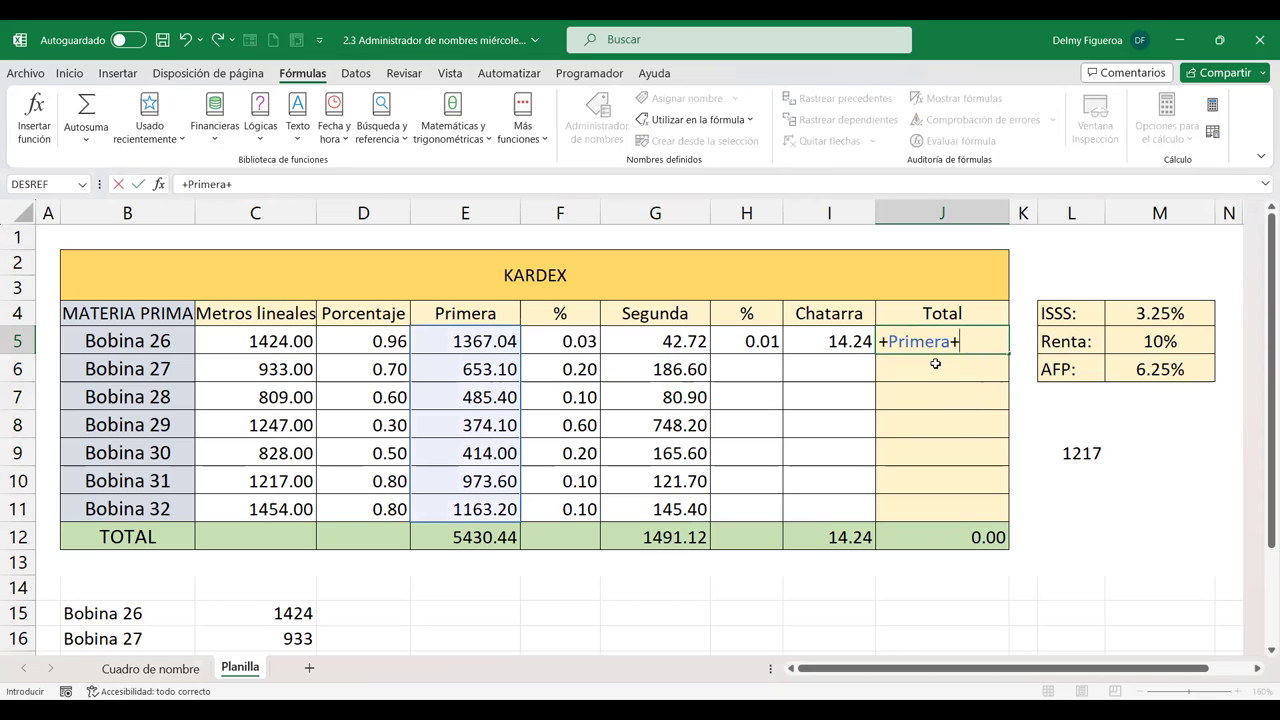
pyautogui.write('seg')
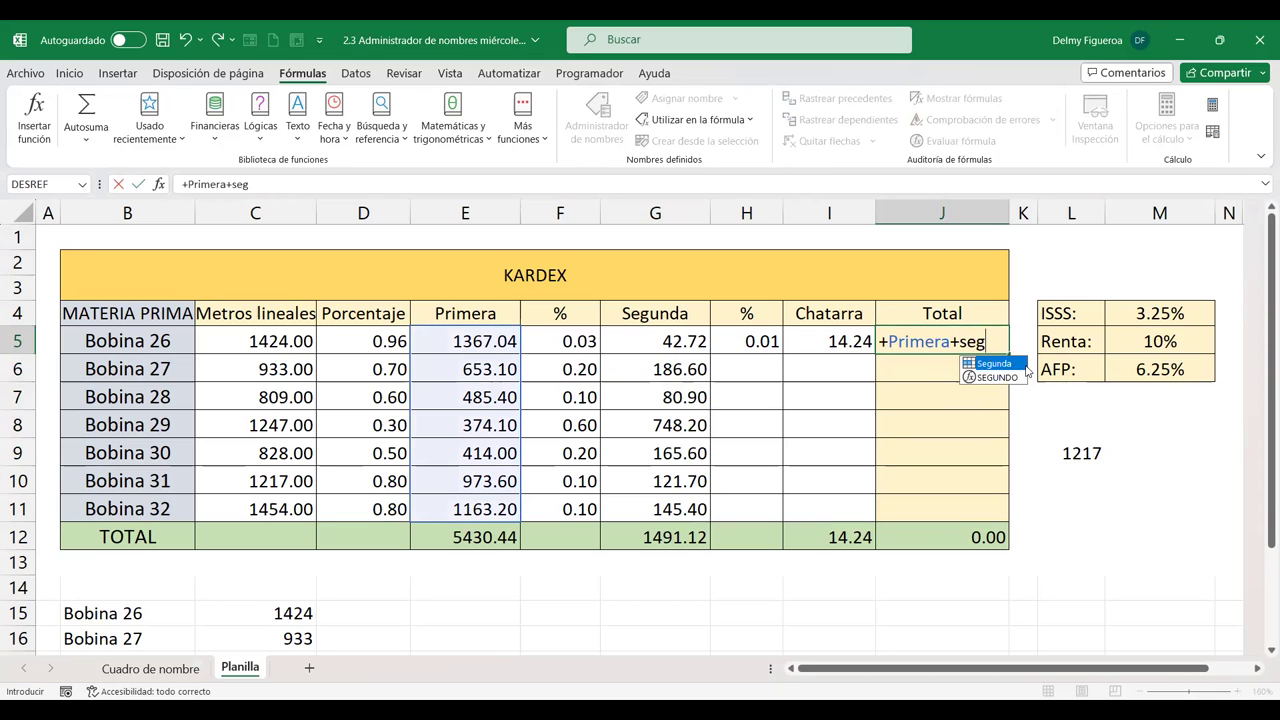
pyautogui.doubleClick(1016, 365)
pyautogui.write('+')
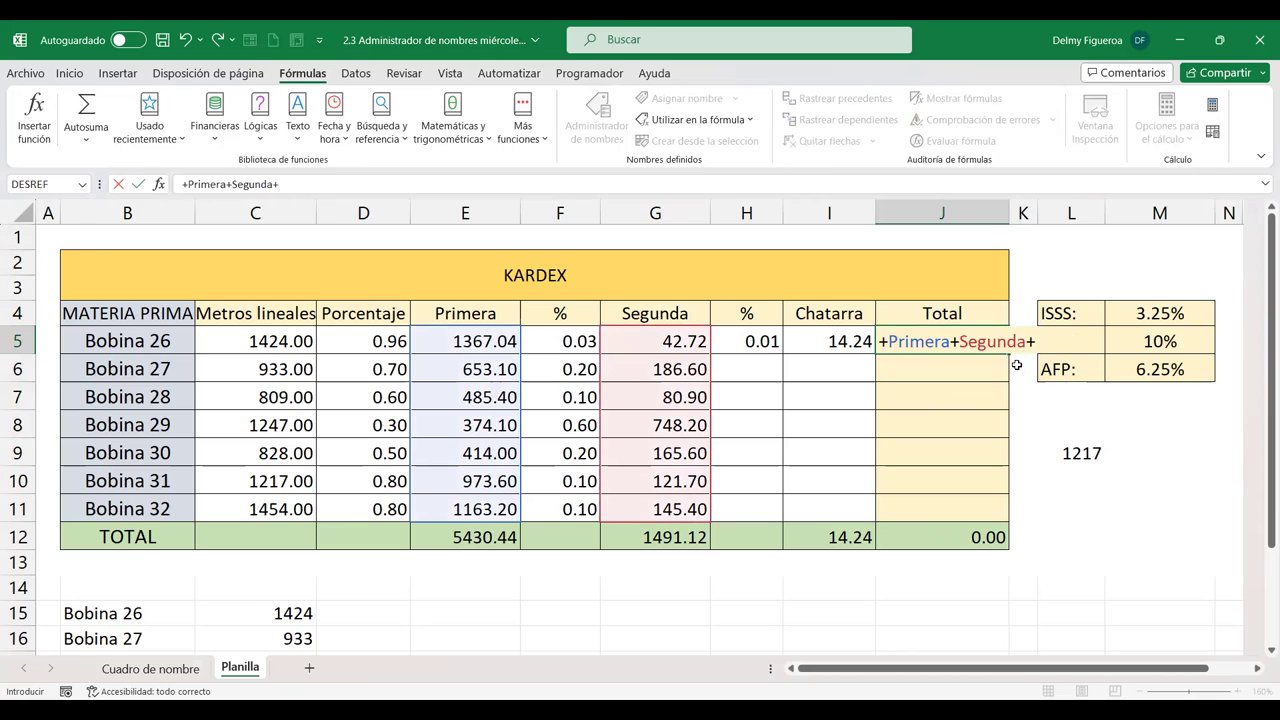
pyautogui.write('cha')
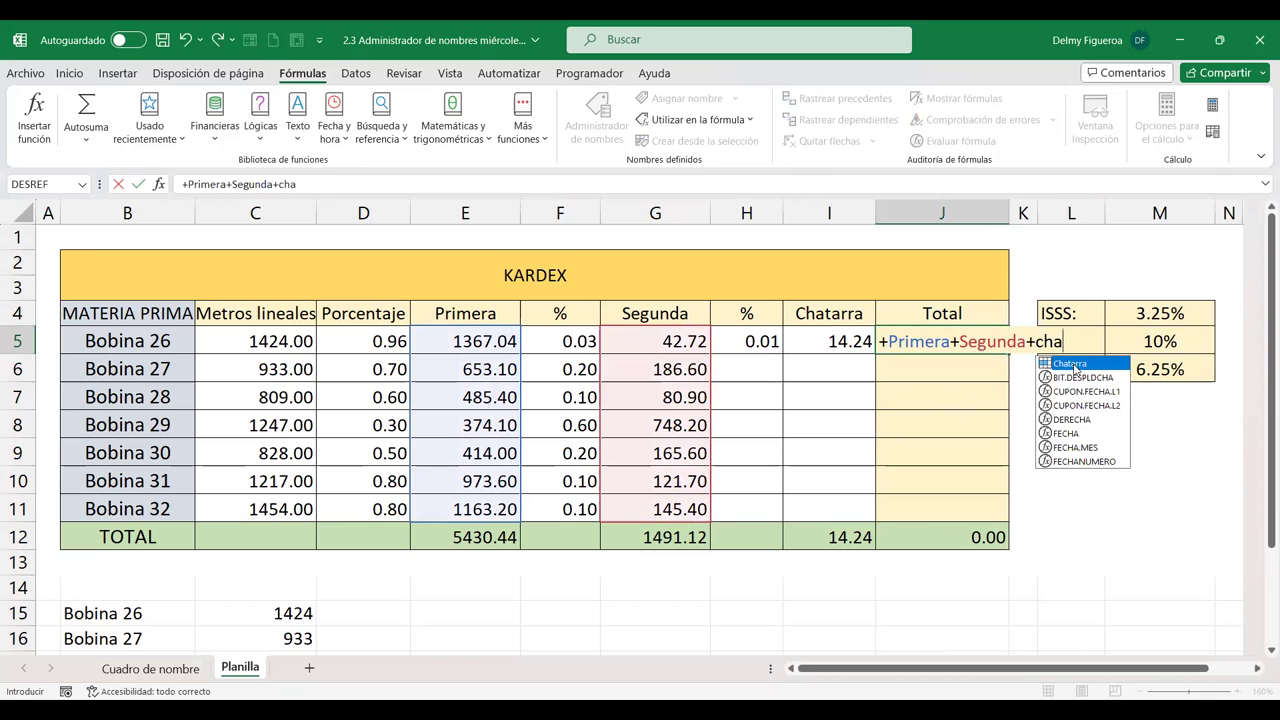
pyautogui.doubleClick(1074, 366)
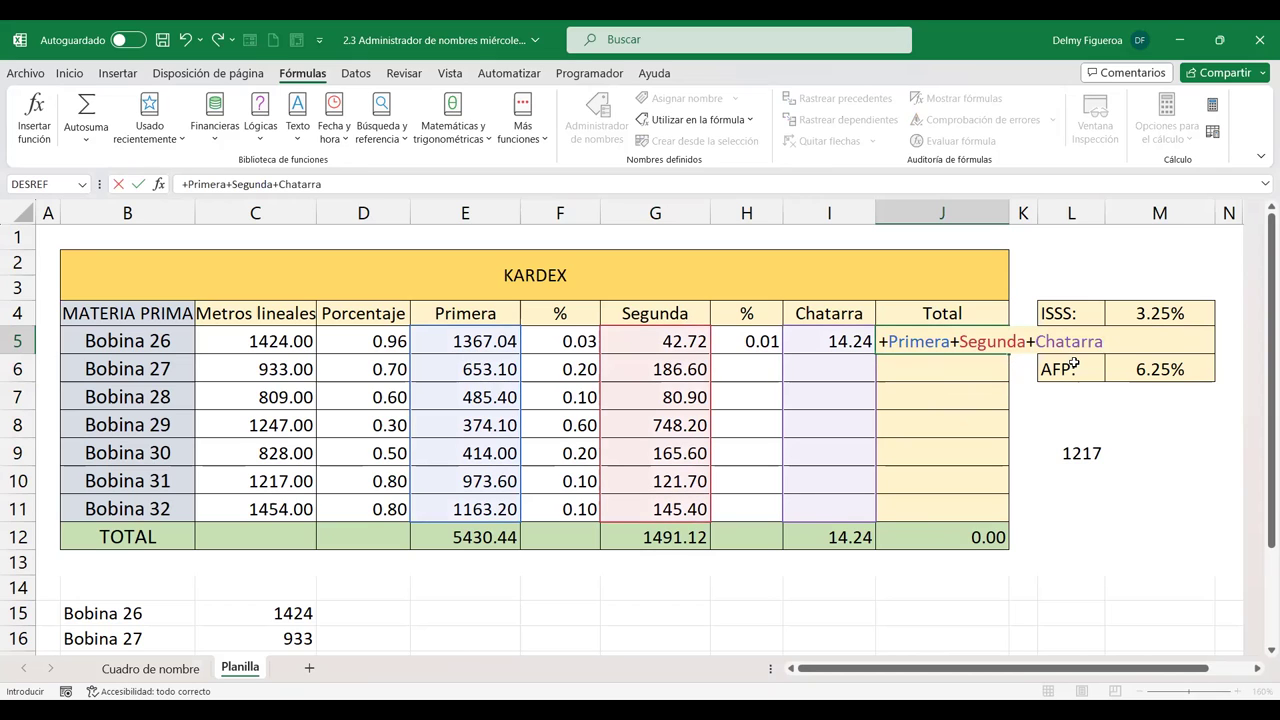
pyautogui.press('Return')
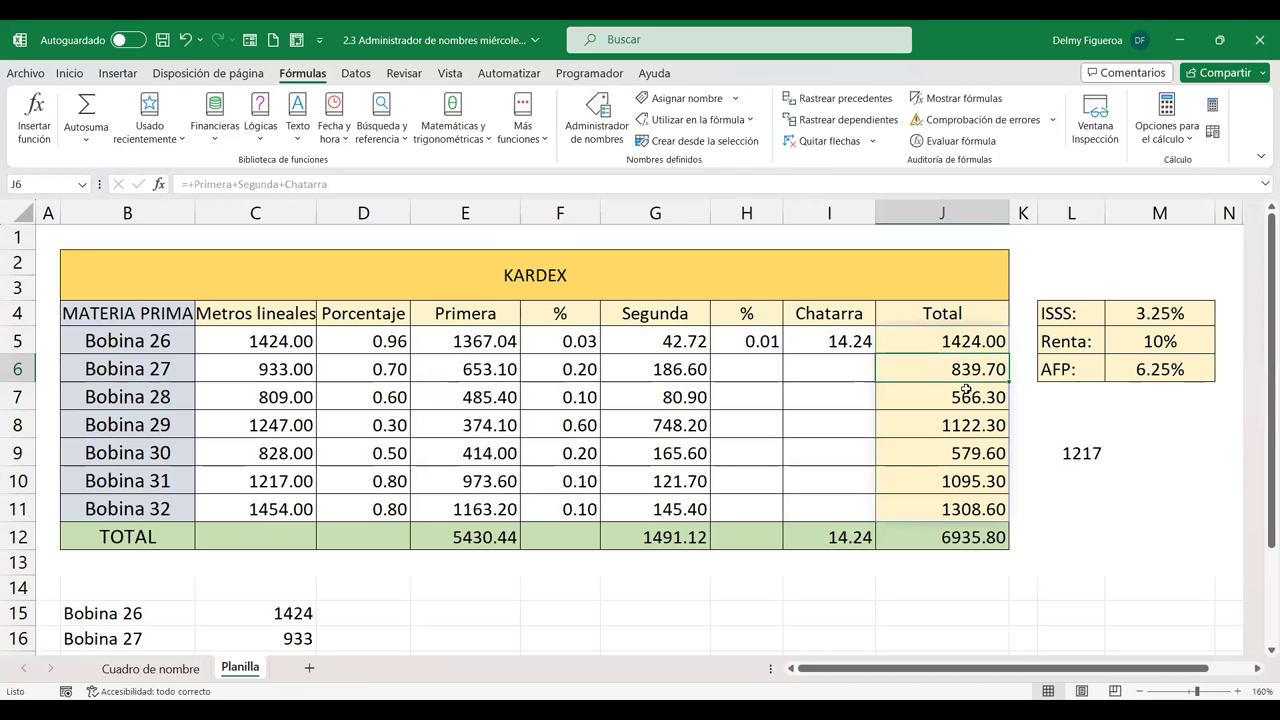
# Step: Hand-check the Primera, Segunda and Chatarra values for Bobinas 26–29 and confirm J5's 1424.00 total
pyautogui.click(843, 365)
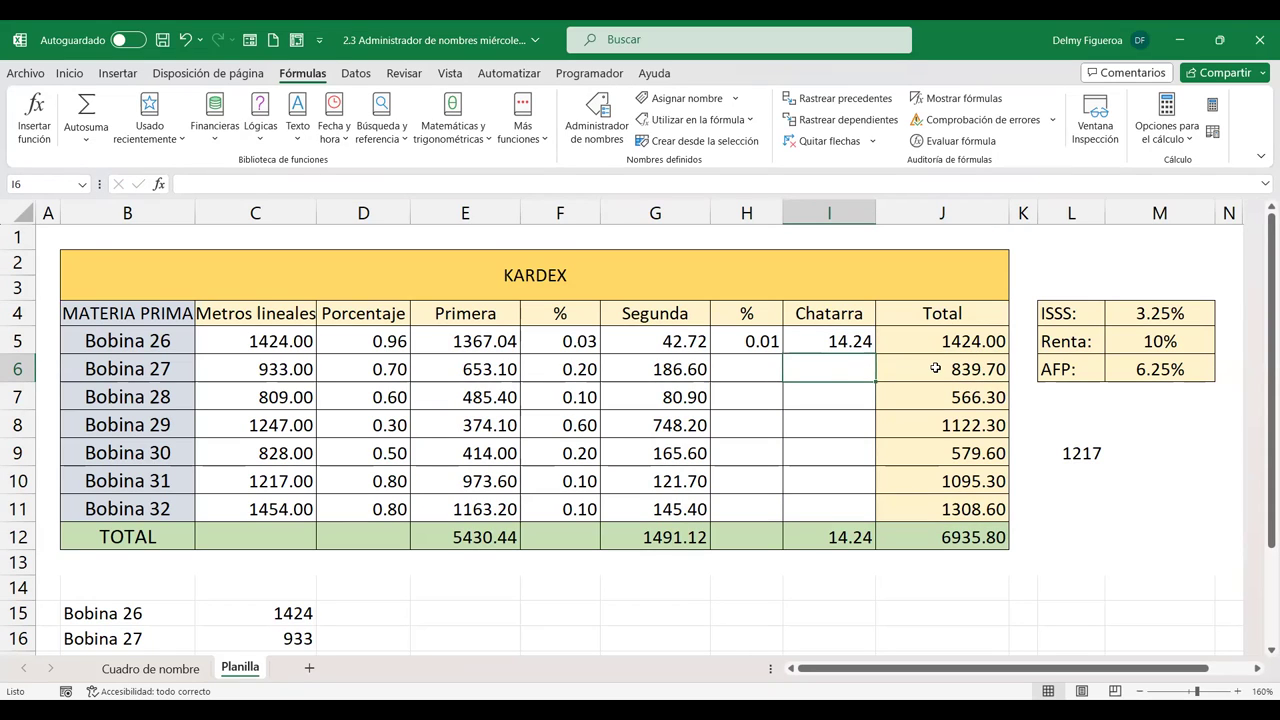
pyautogui.click(506, 340)
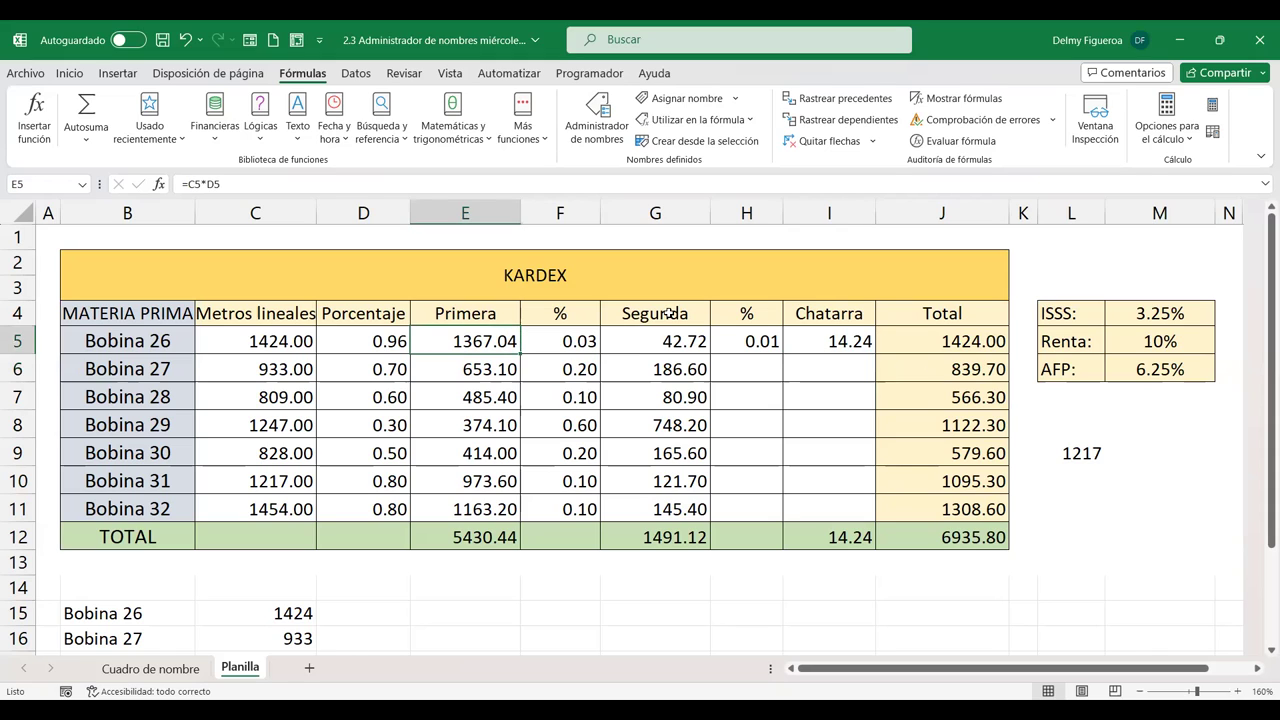
pyautogui.keyDown('ctrl'); pyautogui.click(684, 341); pyautogui.keyUp('ctrl')
pyautogui.keyDown('ctrl'); pyautogui.click(837, 340); pyautogui.keyUp('ctrl')
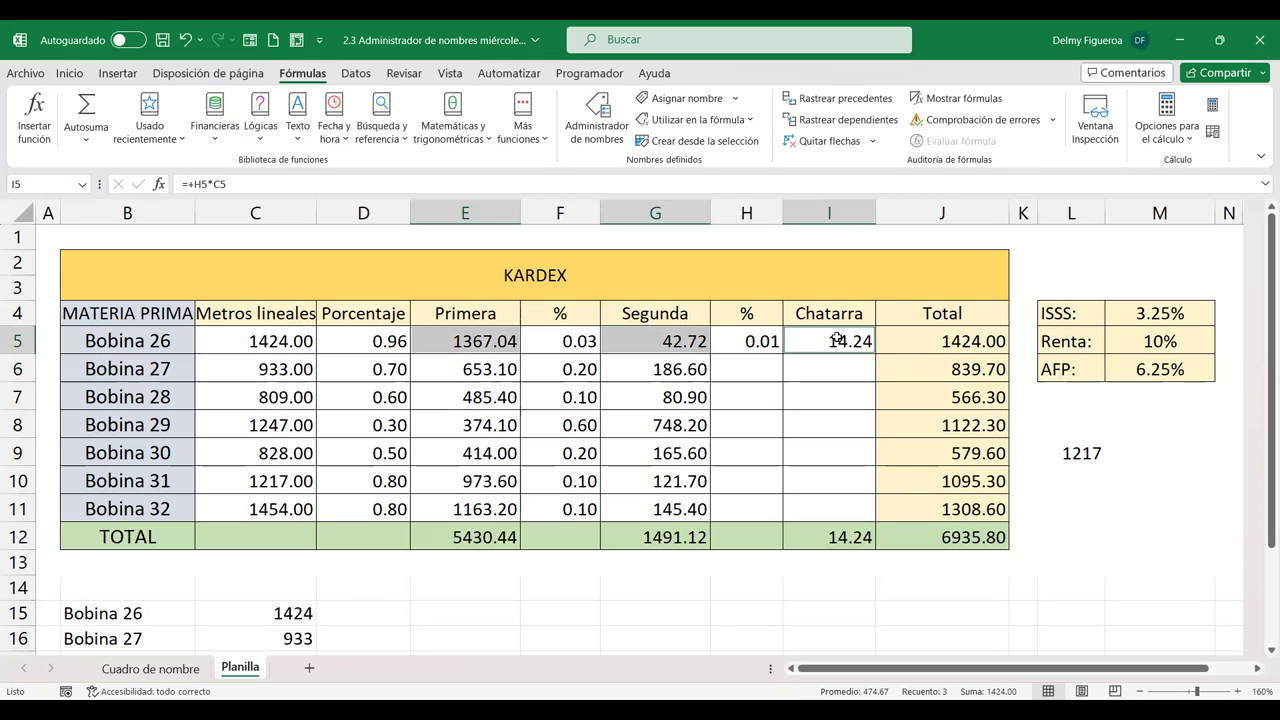
pyautogui.click(476, 368)
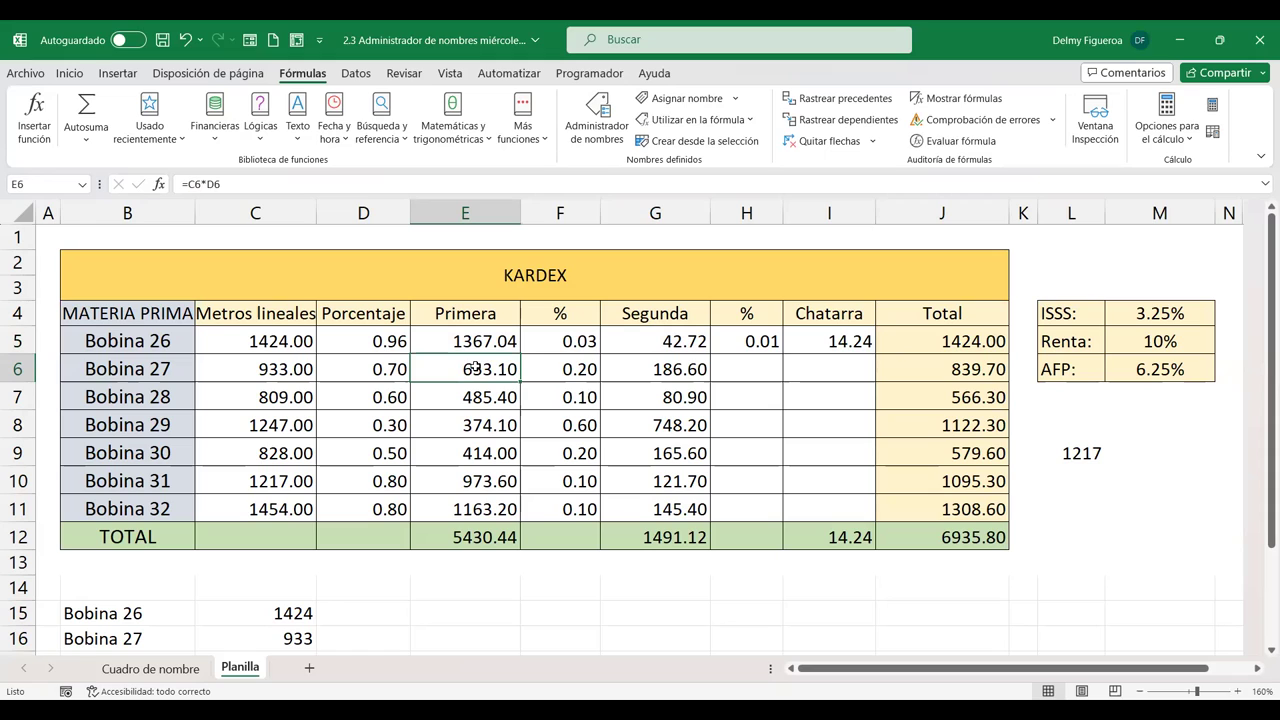
pyautogui.keyDown('ctrl'); pyautogui.click(649, 369); pyautogui.keyUp('ctrl')
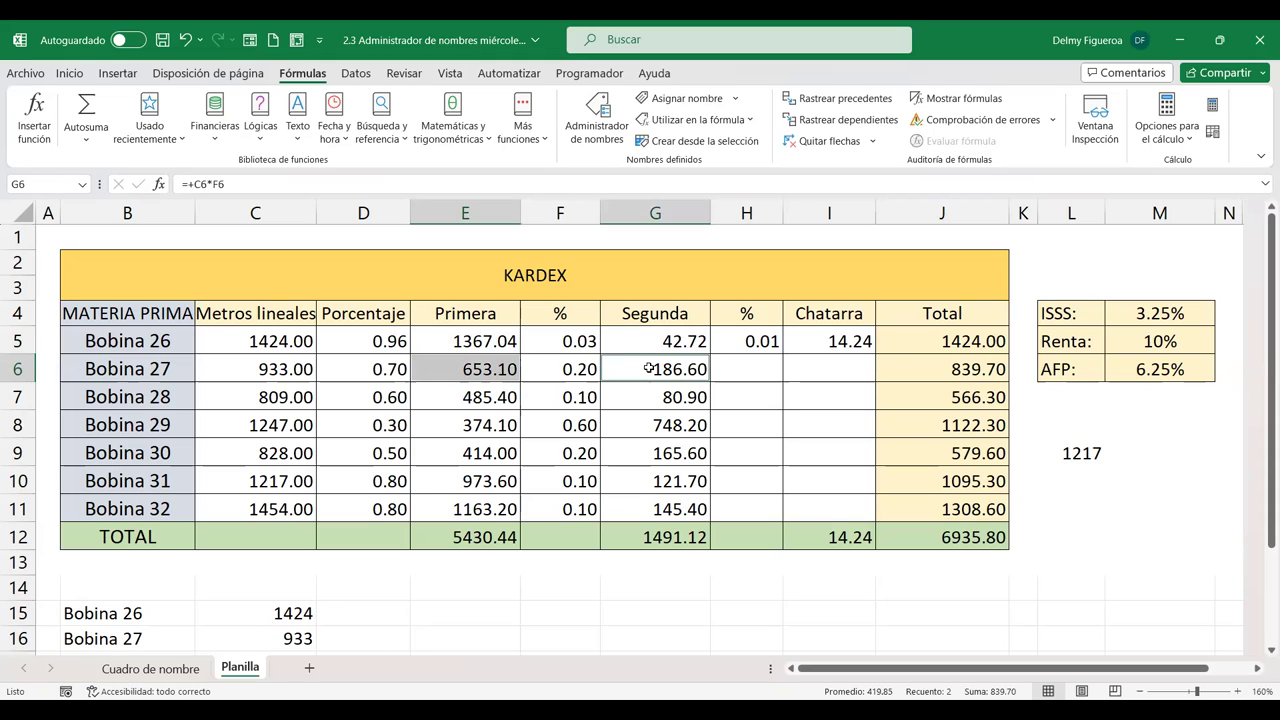
pyautogui.click(474, 397)
pyautogui.keyDown('ctrl'); pyautogui.click(672, 397); pyautogui.keyUp('ctrl')
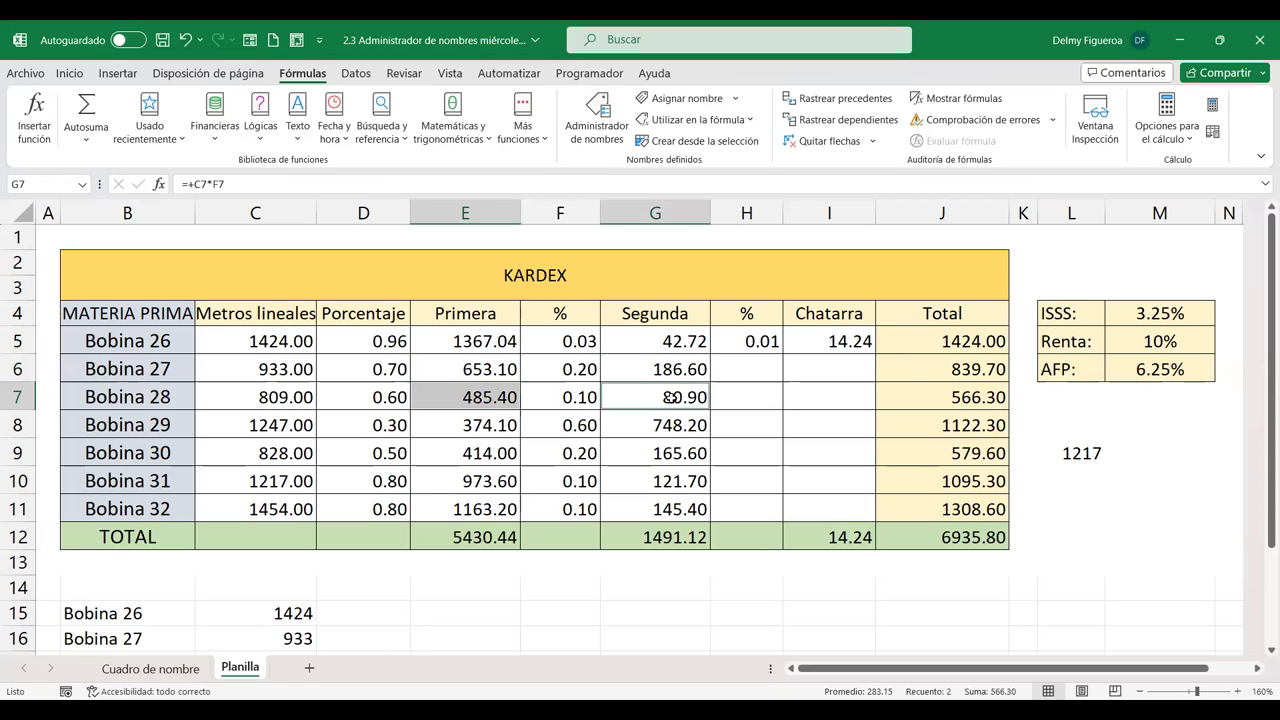
pyautogui.click(468, 418)
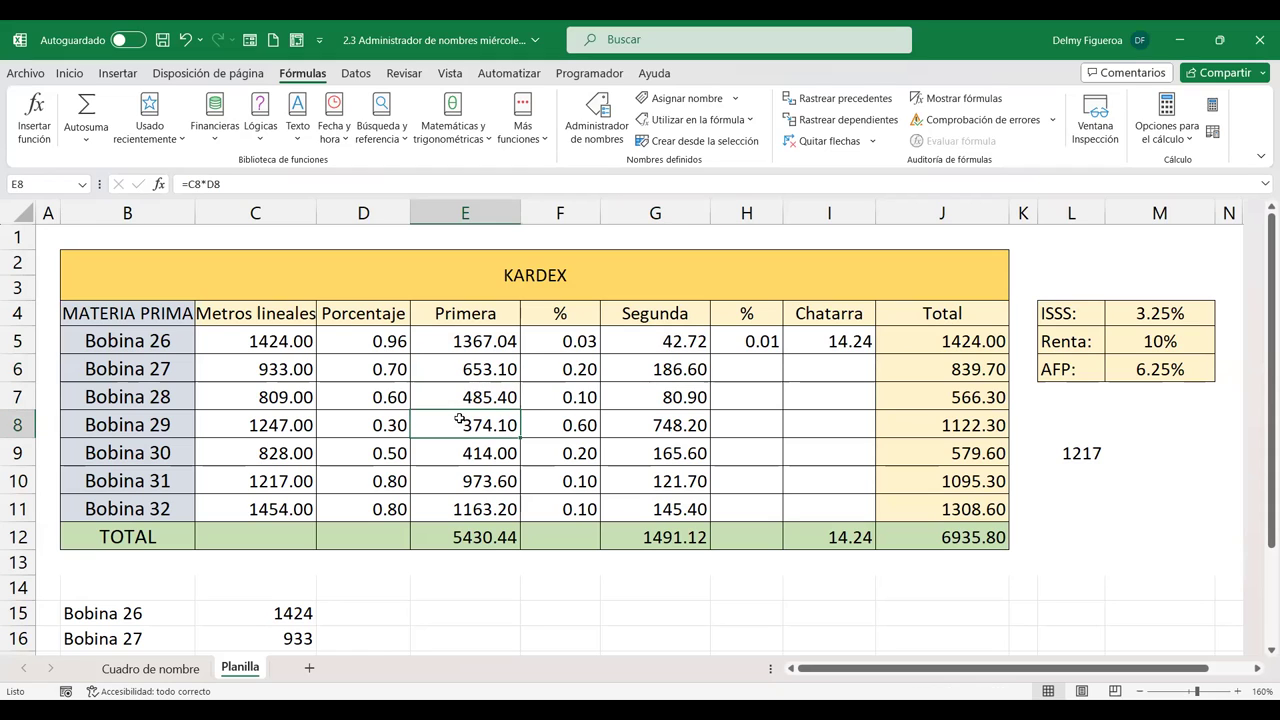
pyautogui.keyDown('ctrl'); pyautogui.click(652, 418); pyautogui.keyUp('ctrl')
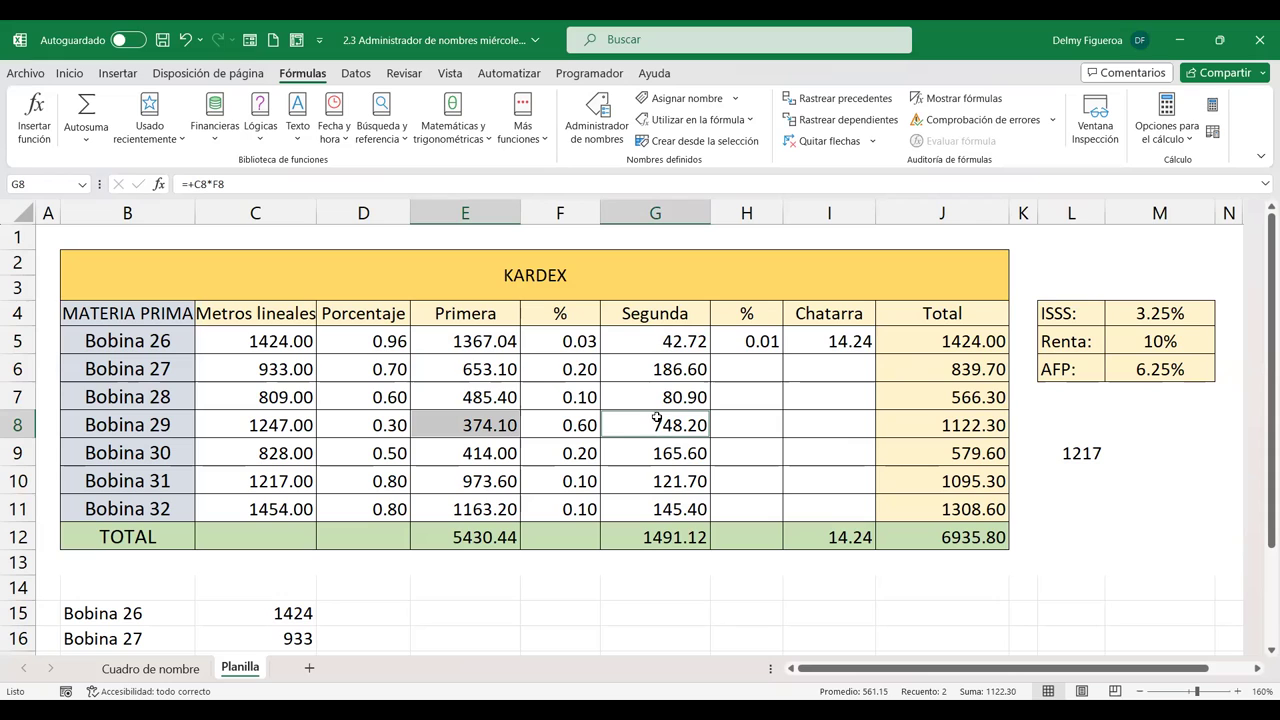
pyautogui.doubleClick(950, 343)
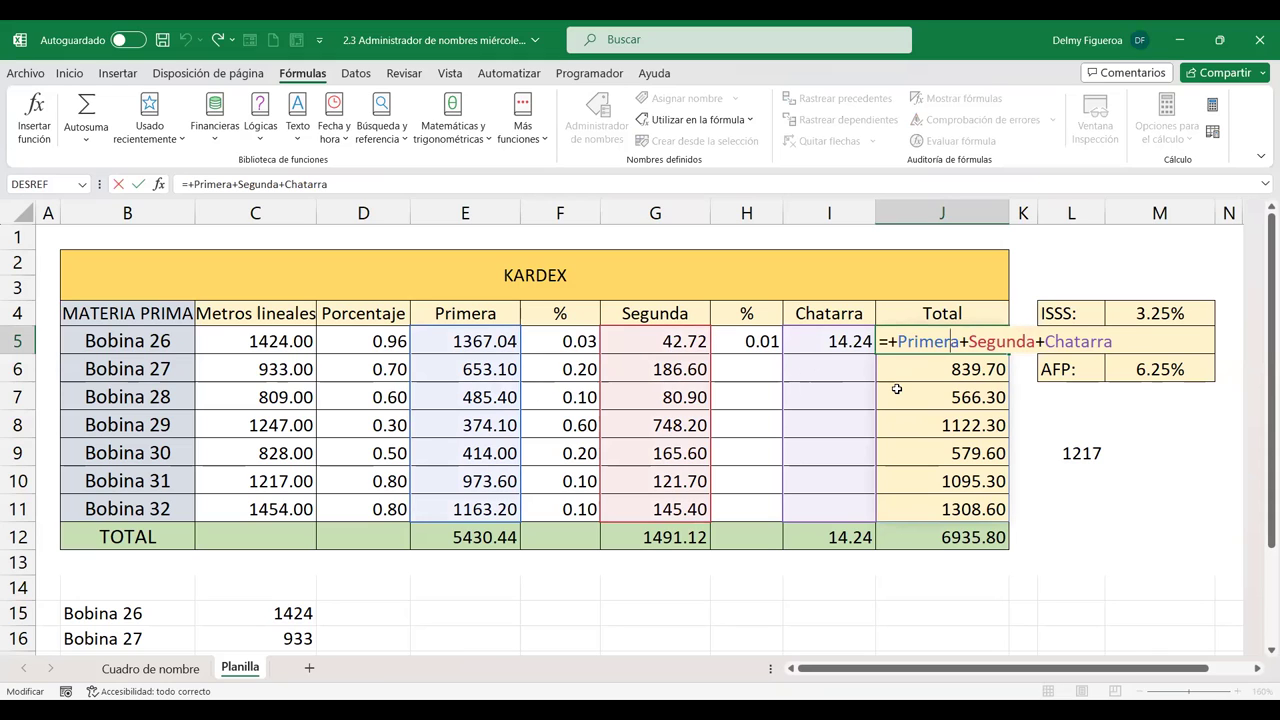
pyautogui.press('Return')
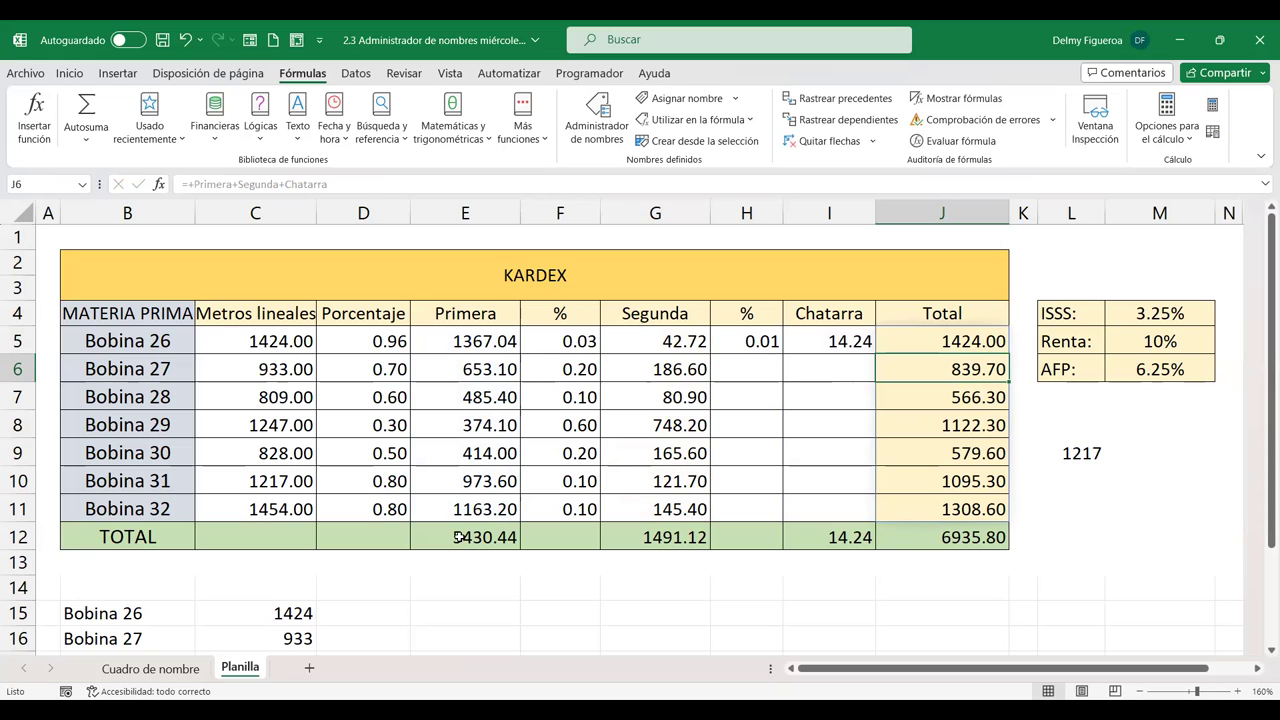
# Step: Type the headers Precio, Cantidad and Total in C24:E24
pyautogui.scroll(-1, 467, 534)
pyautogui.scroll(-5, 467, 534)
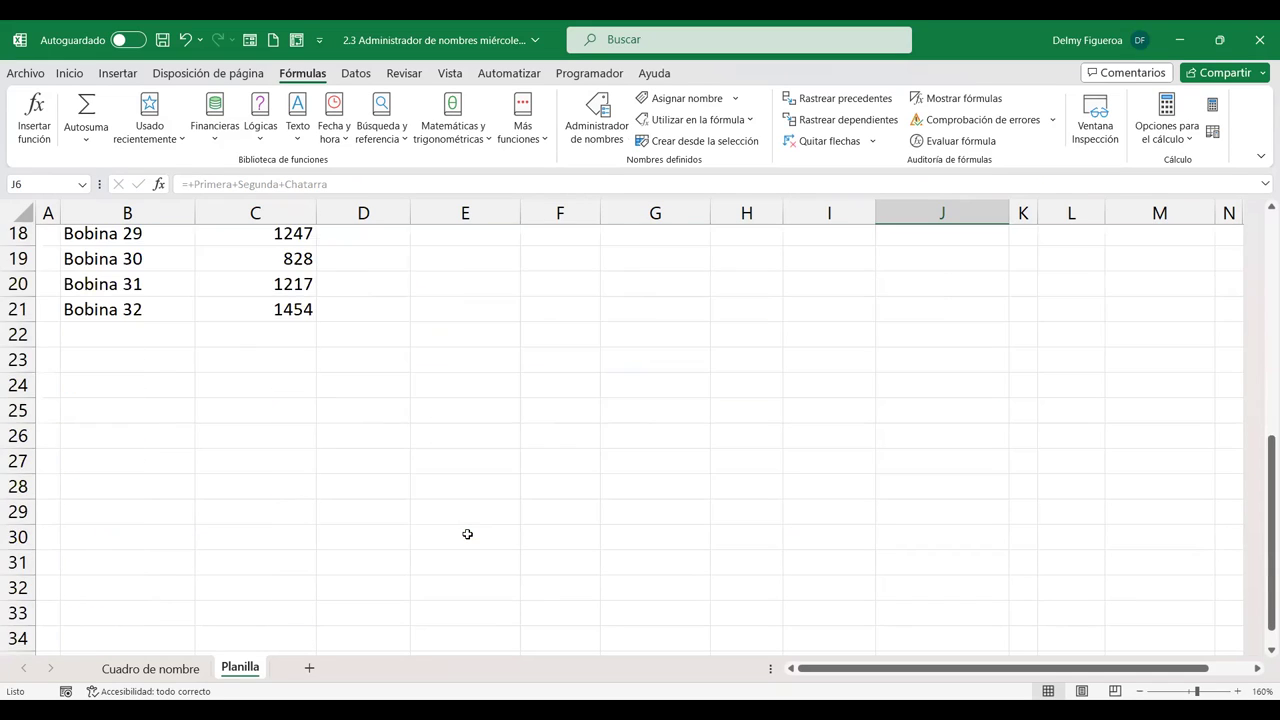
pyautogui.click(270, 384)
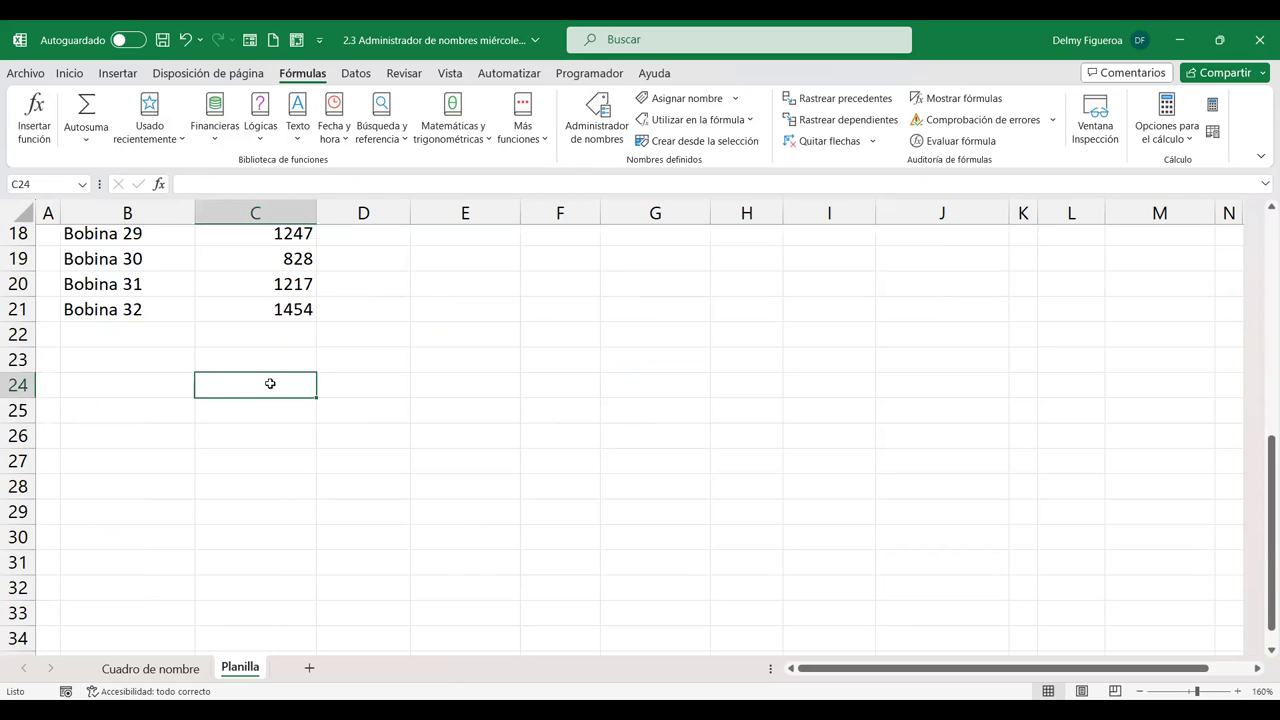
pyautogui.write('Precio')
pyautogui.press('Tab')
pyautogui.write('Cantidad')
pyautogui.press('Tab')
pyautogui.write('Total')
pyautogui.press('Tab')
pyautogui.press('Left')
# Step: Enter the first row with price 12 and quantity 5
pyautogui.click(270, 384)
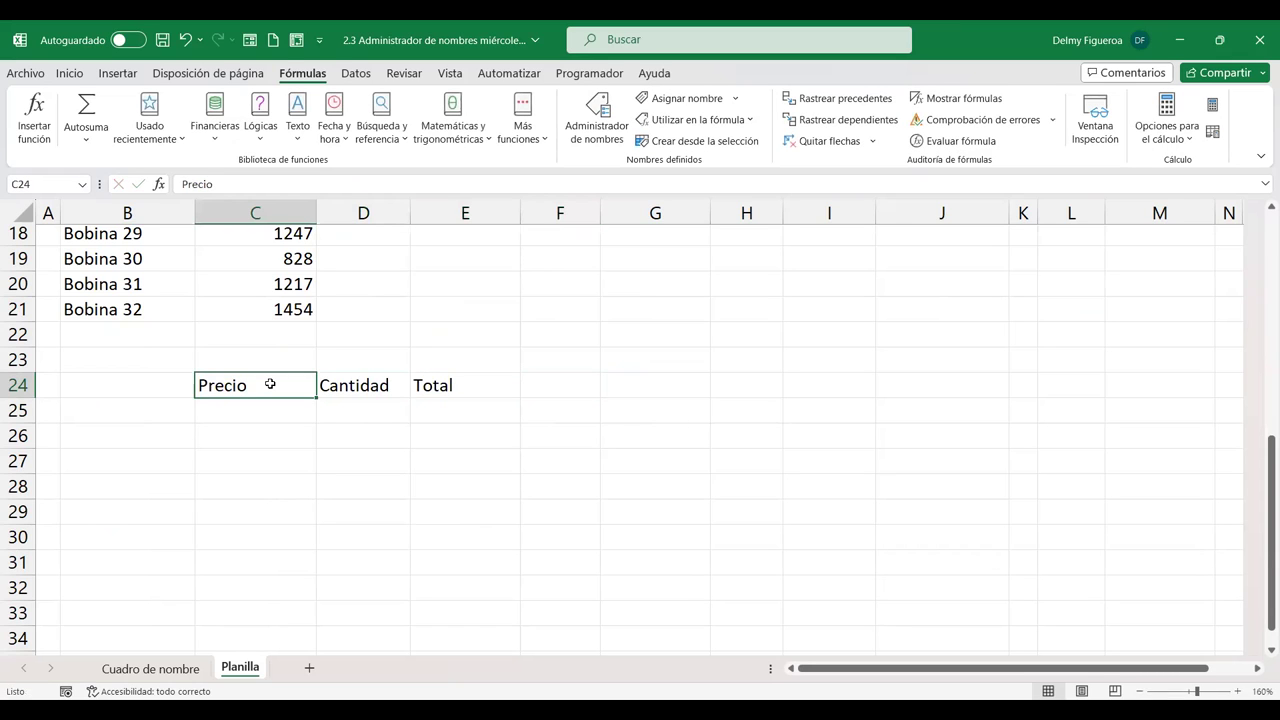
pyautogui.press('Down')
pyautogui.write('1')
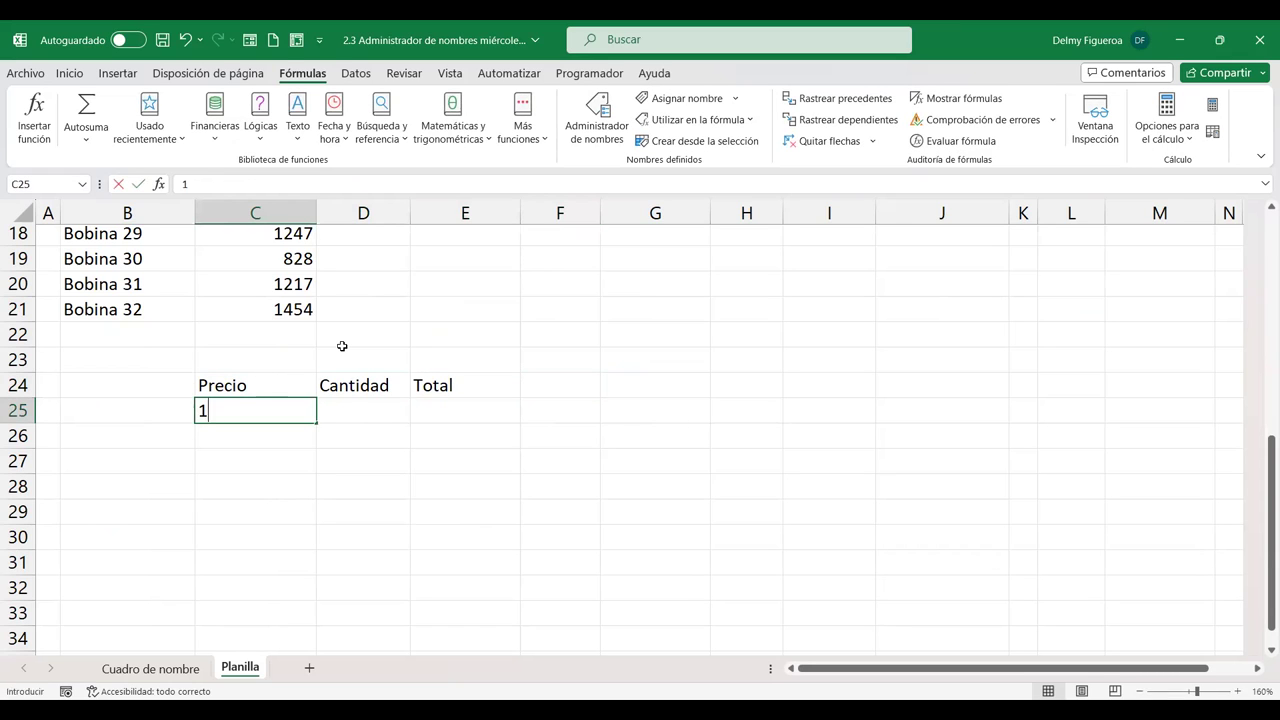
pyautogui.write('2')
pyautogui.press('Tab')
pyautogui.write('5')
pyautogui.press('Return')
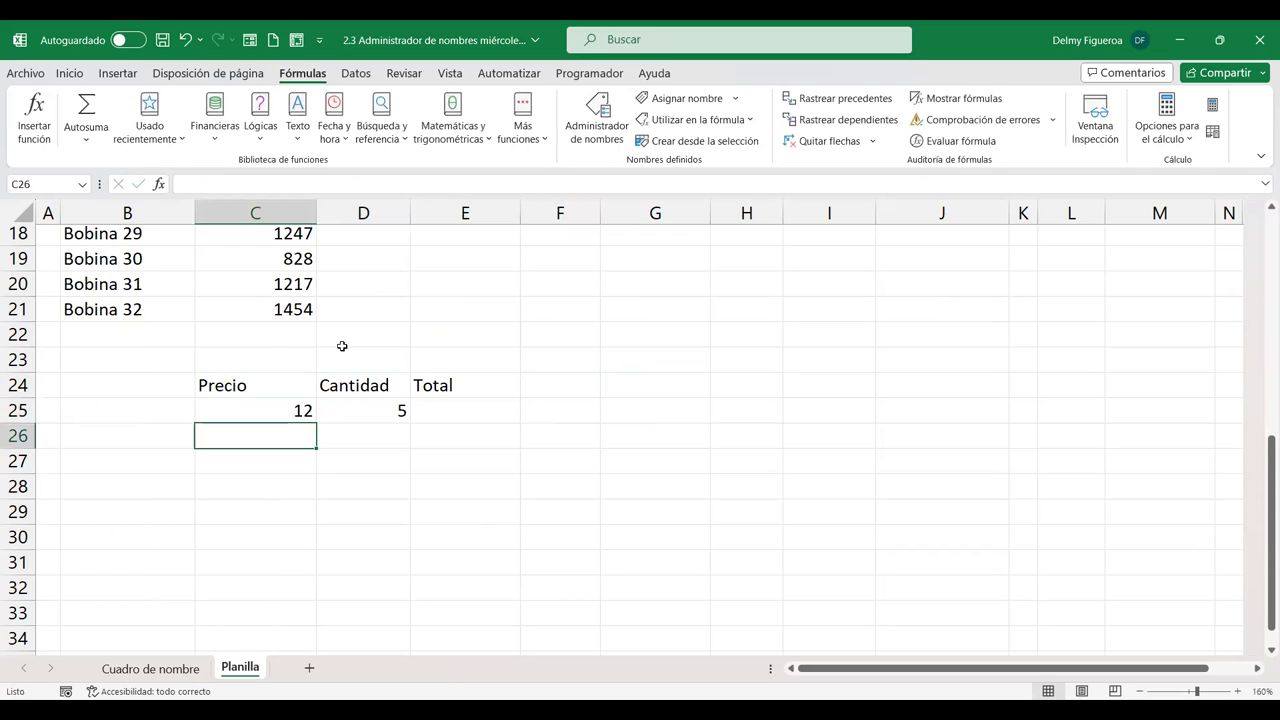
# Step: Apply the Contabilidad dollar format to the price cells C25:C30
pyautogui.moveTo(271, 409); pyautogui.dragTo(279, 537)
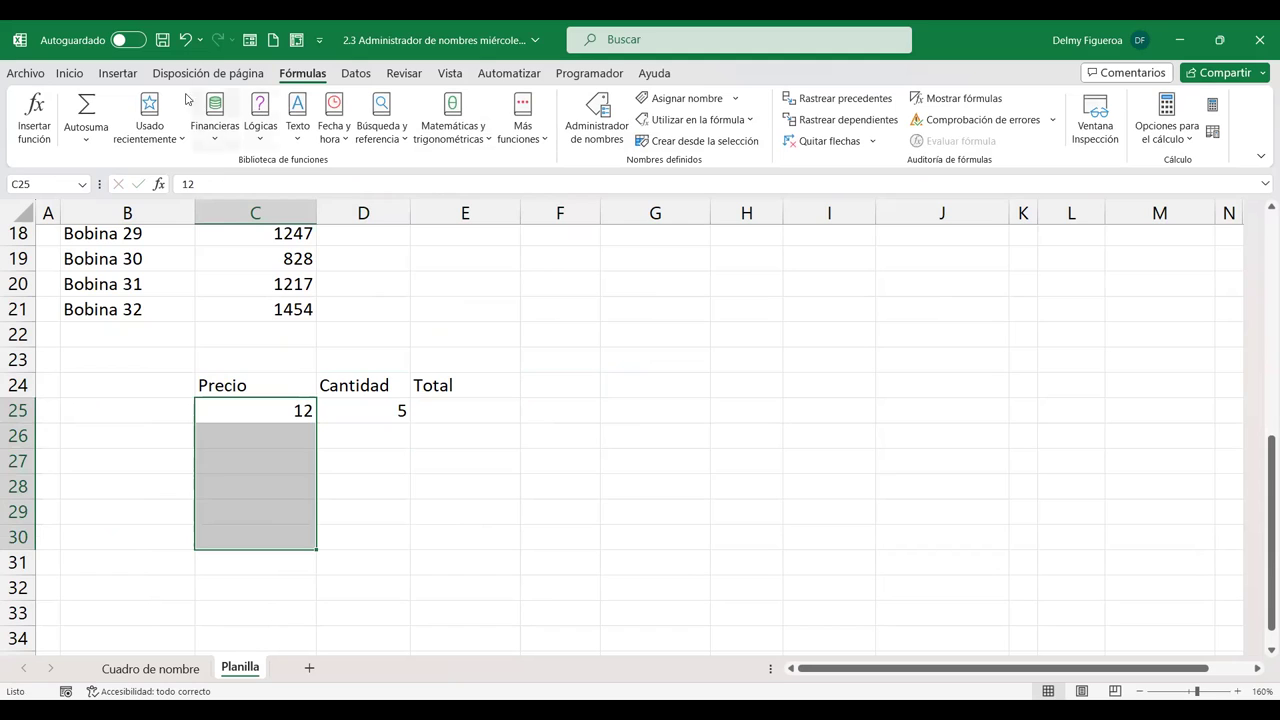
pyautogui.click(69, 73)
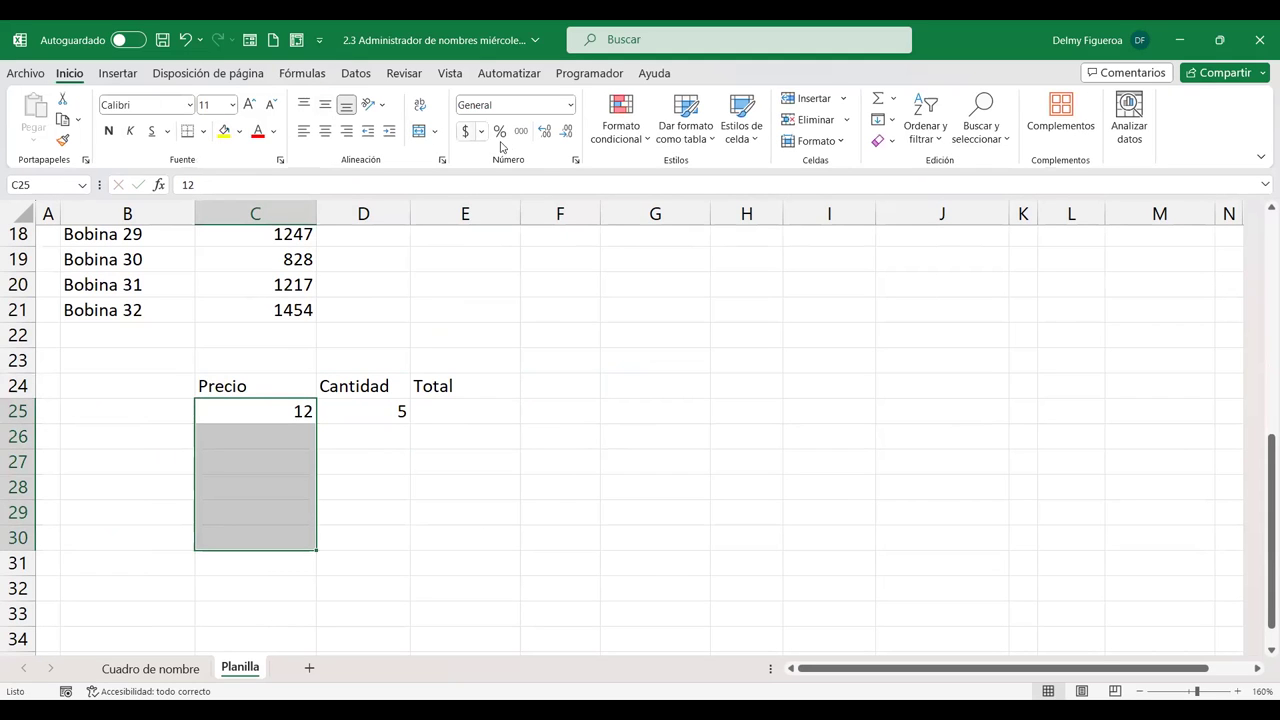
pyautogui.click(465, 131)
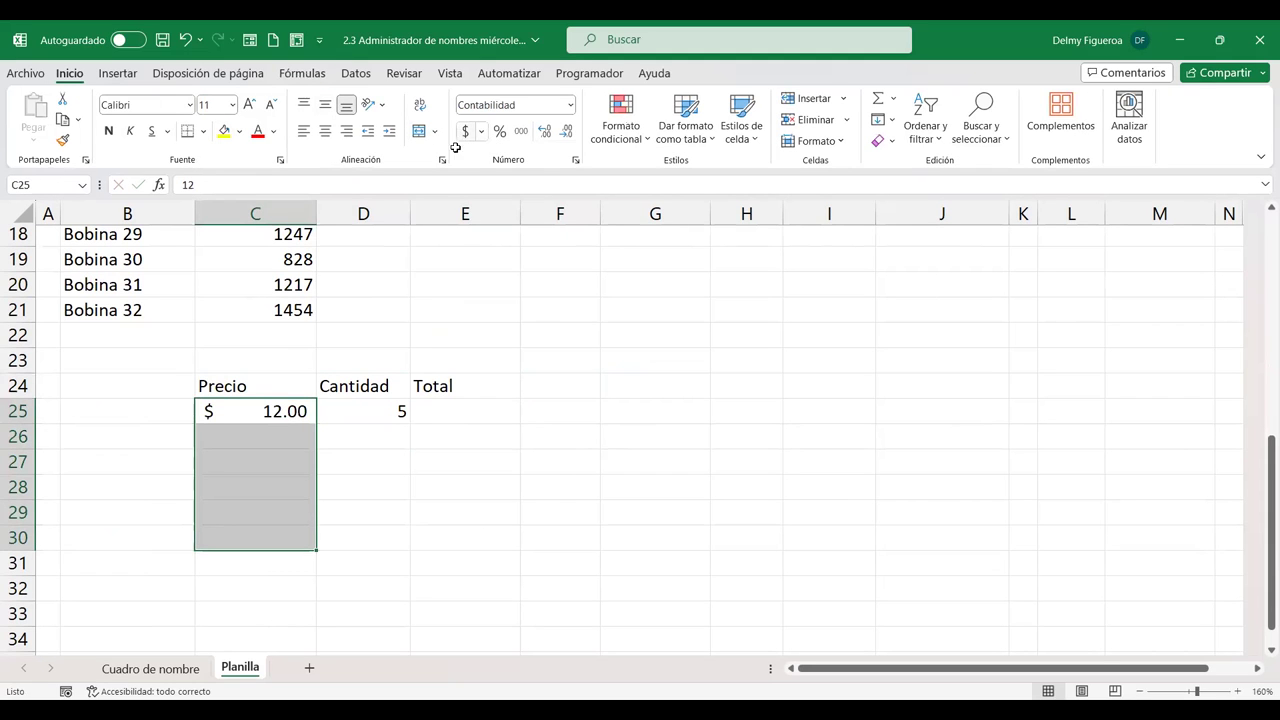
# Step: Enter the remaining quantities 3, 7, 2 and 8 in D26:D29
pyautogui.click(370, 432)
pyautogui.write('3')
pyautogui.press('Return')
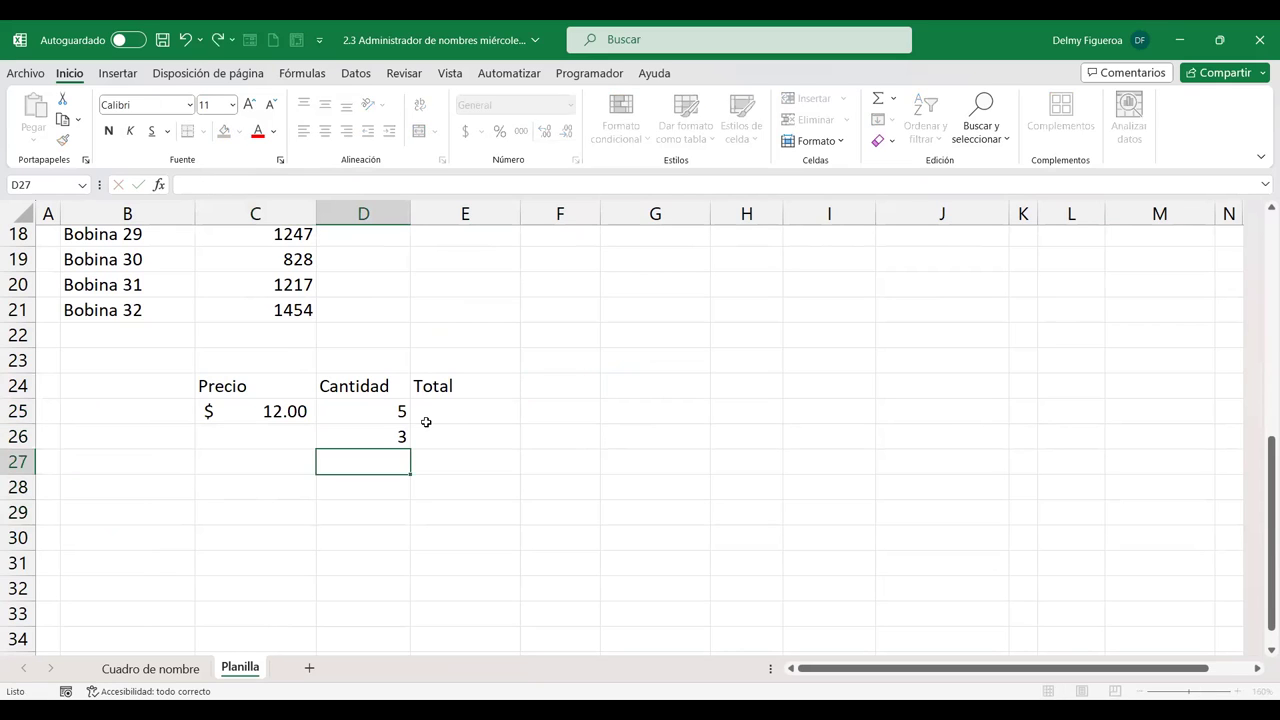
pyautogui.write('7')
pyautogui.press('Return')
pyautogui.write('2')
pyautogui.press('Return')
pyautogui.write('8')
pyautogui.press('Return')
# Step: Enter the remaining prices 20, 15, 14 and 12 in C26:C29
pyautogui.press('Left')
pyautogui.press('Up')
pyautogui.press('Up')
pyautogui.press('Up')
pyautogui.press('Up')
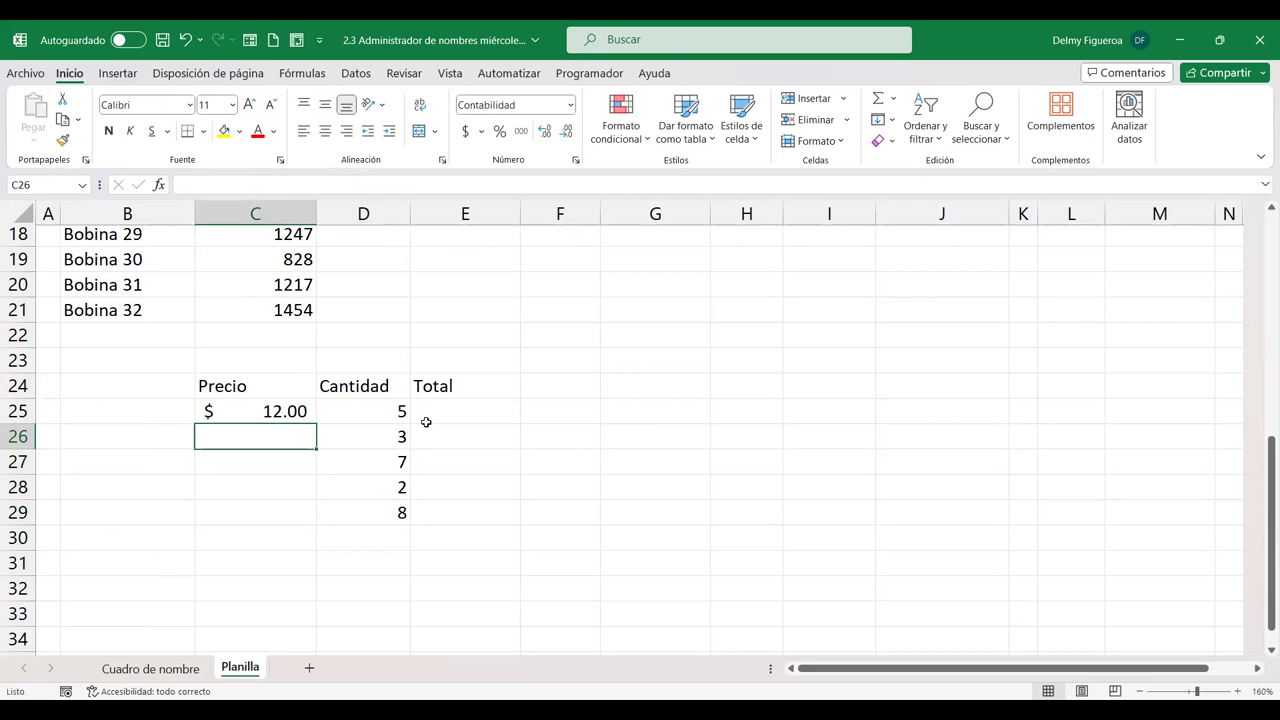
pyautogui.write('20')
pyautogui.press('Return')
pyautogui.write('15')
pyautogui.press('Return')
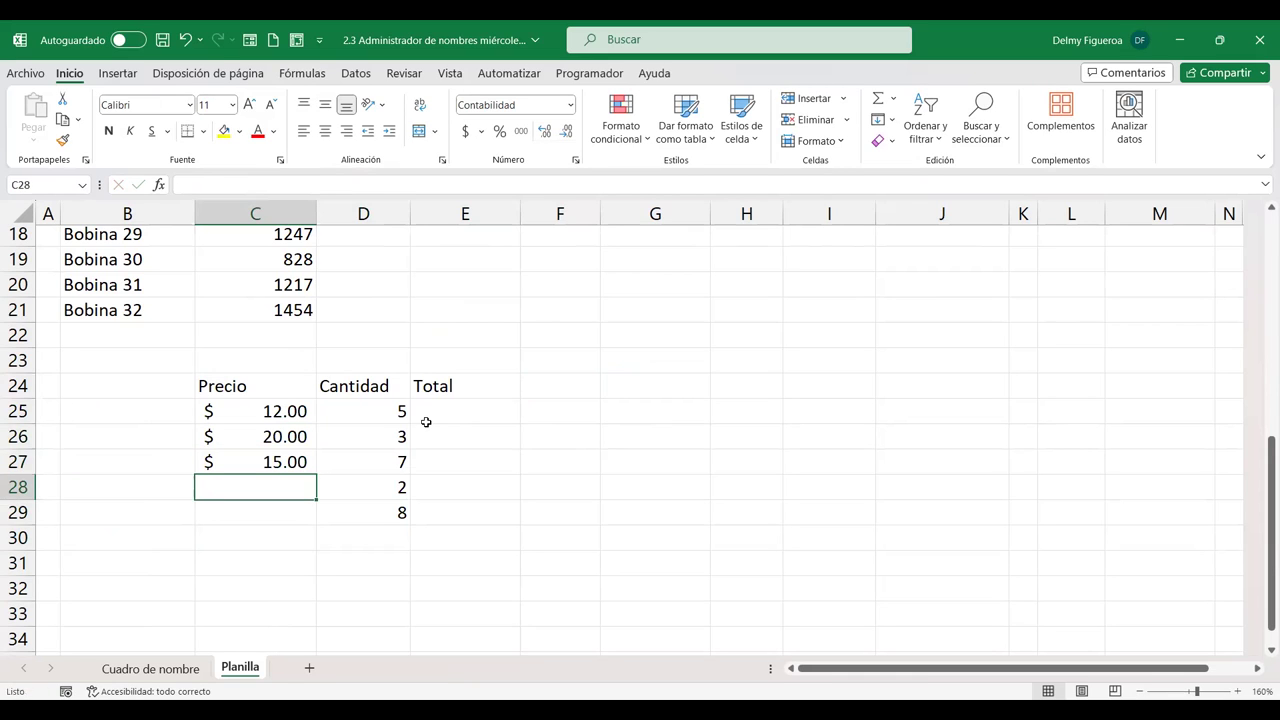
pyautogui.write('14')
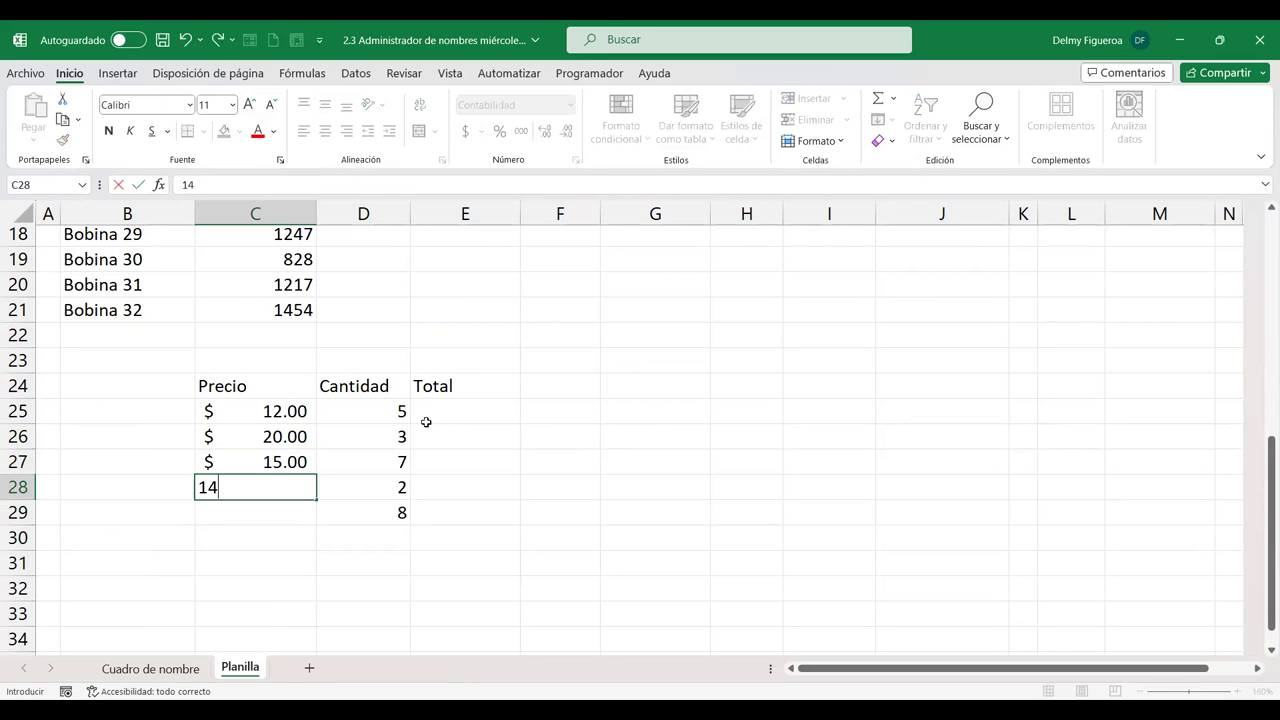
pyautogui.press('Return')
pyautogui.write('12')
pyautogui.press('Tab')
pyautogui.press('Right')
pyautogui.press('Right')
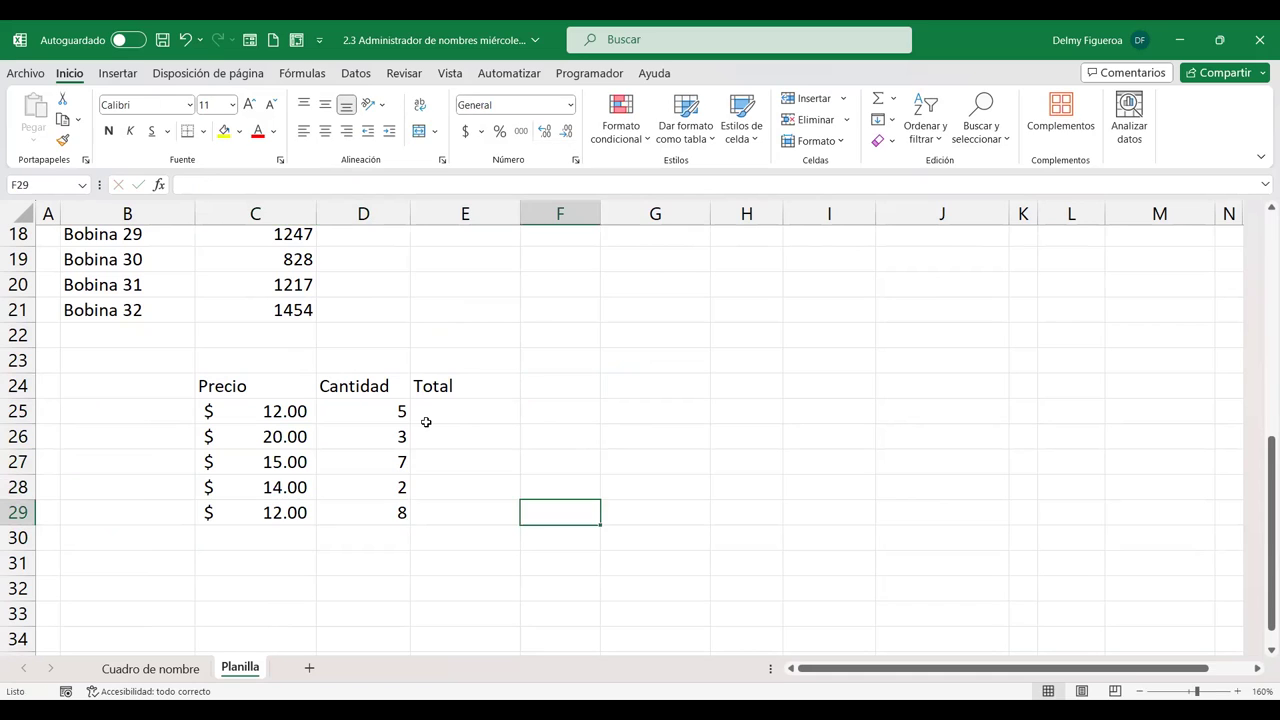
pyautogui.press('Left')
pyautogui.press('Up')
pyautogui.press('Up')
pyautogui.press('Up')
pyautogui.press('Up')
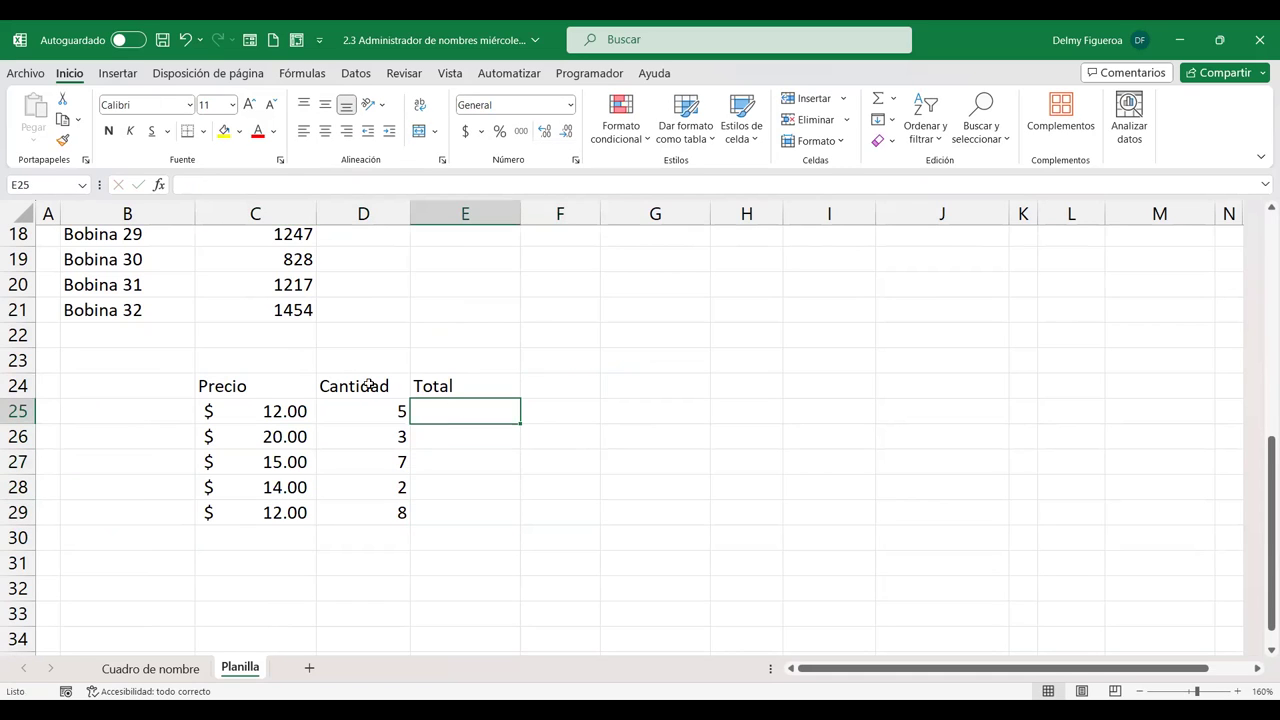
# Step: Create the names Precio and Cantidad from the C24:D29 top row via Crear desde la selección
pyautogui.moveTo(299, 386); pyautogui.dragTo(358, 505)
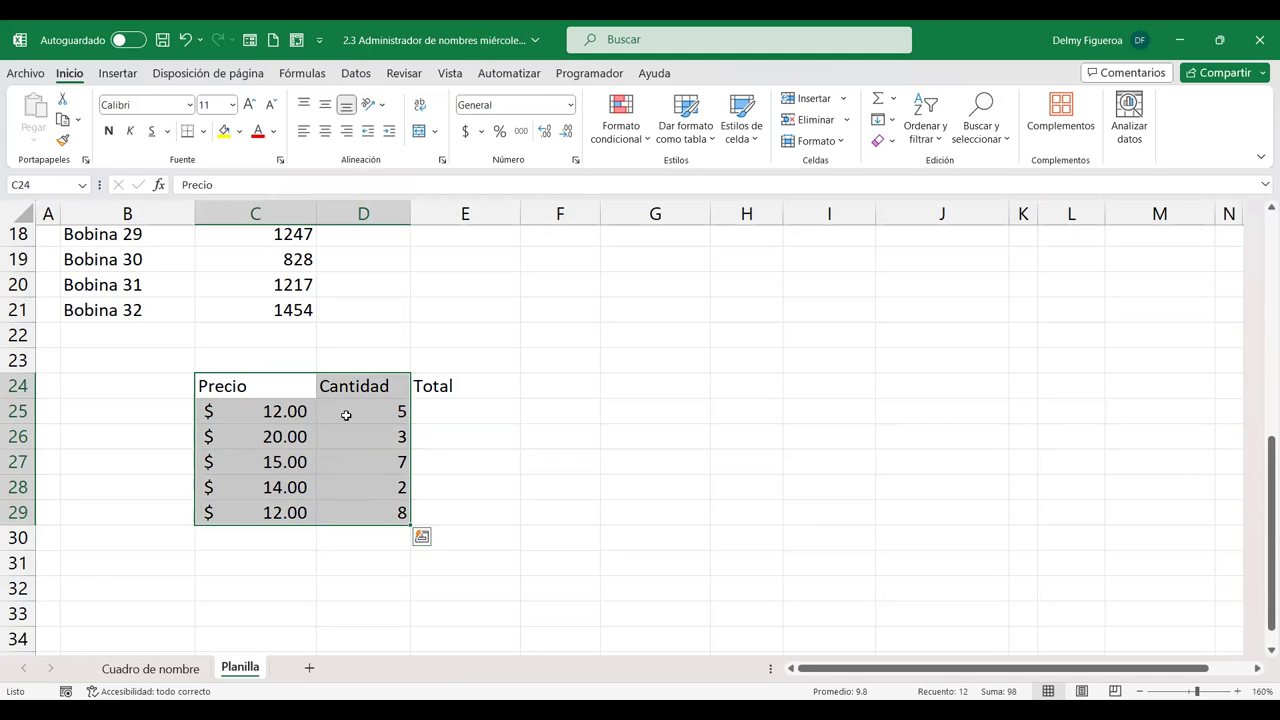
pyautogui.click(303, 74)
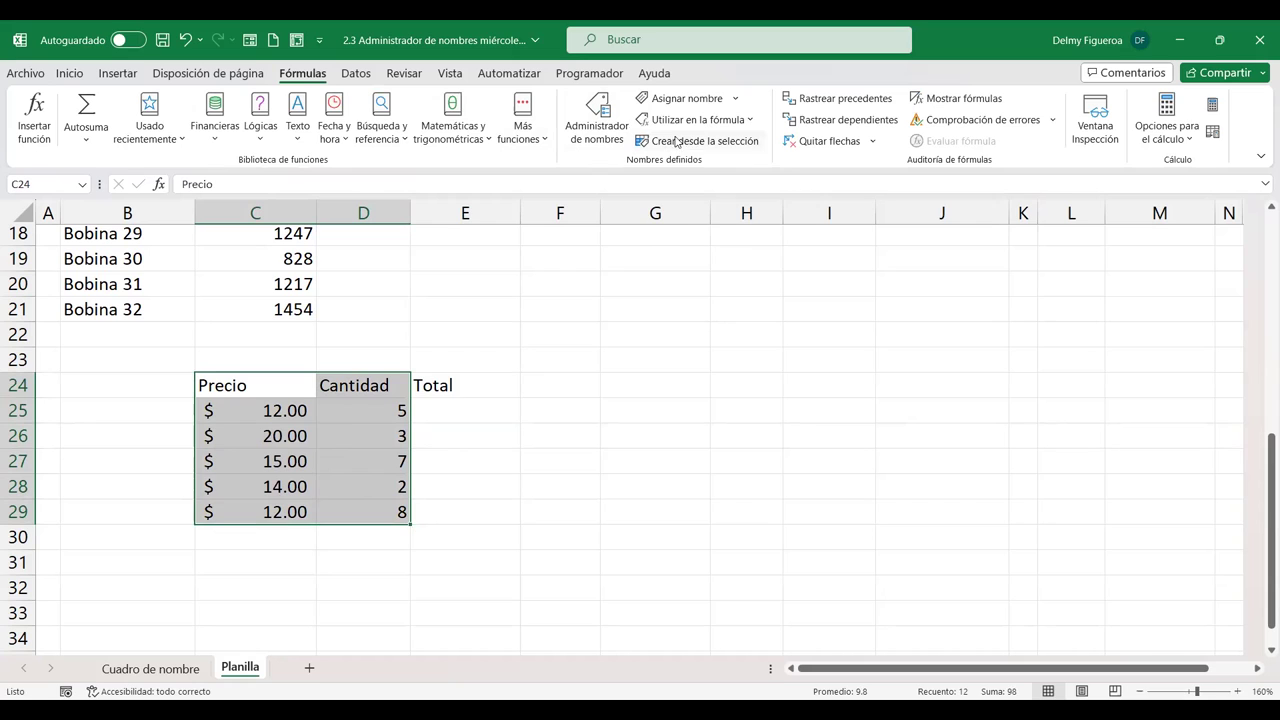
pyautogui.click(704, 141)
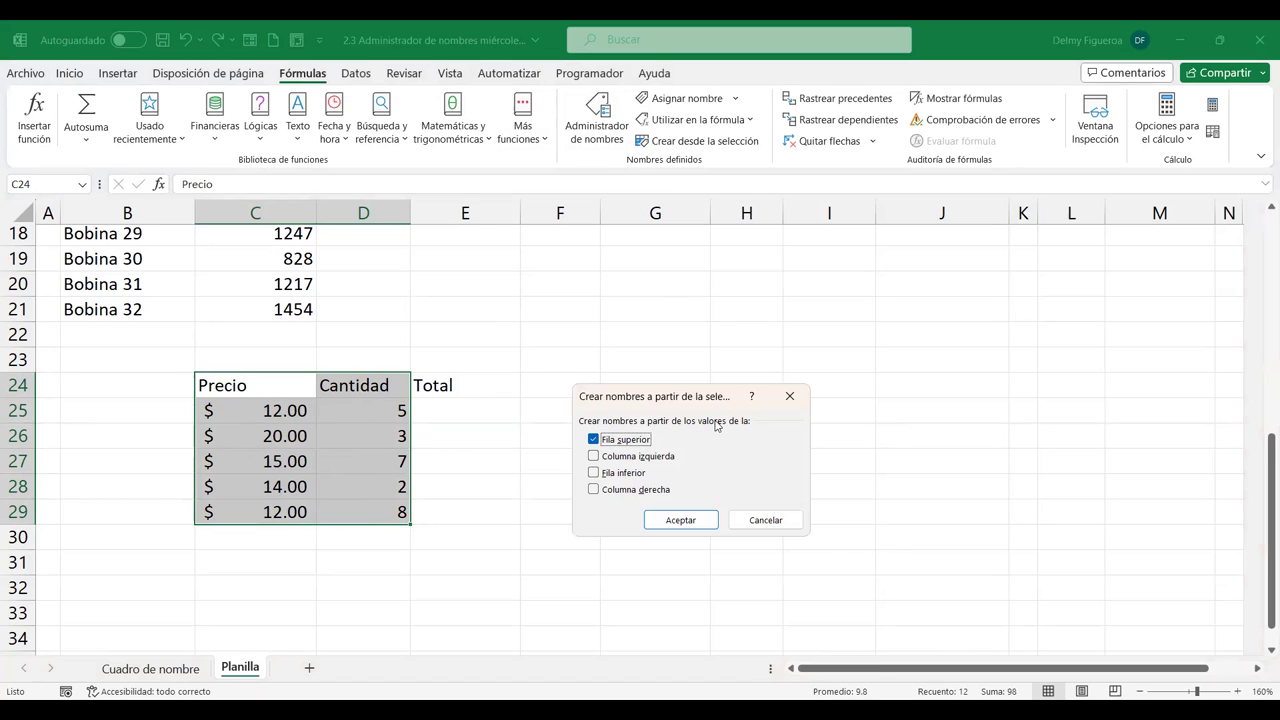
pyautogui.click(703, 520)
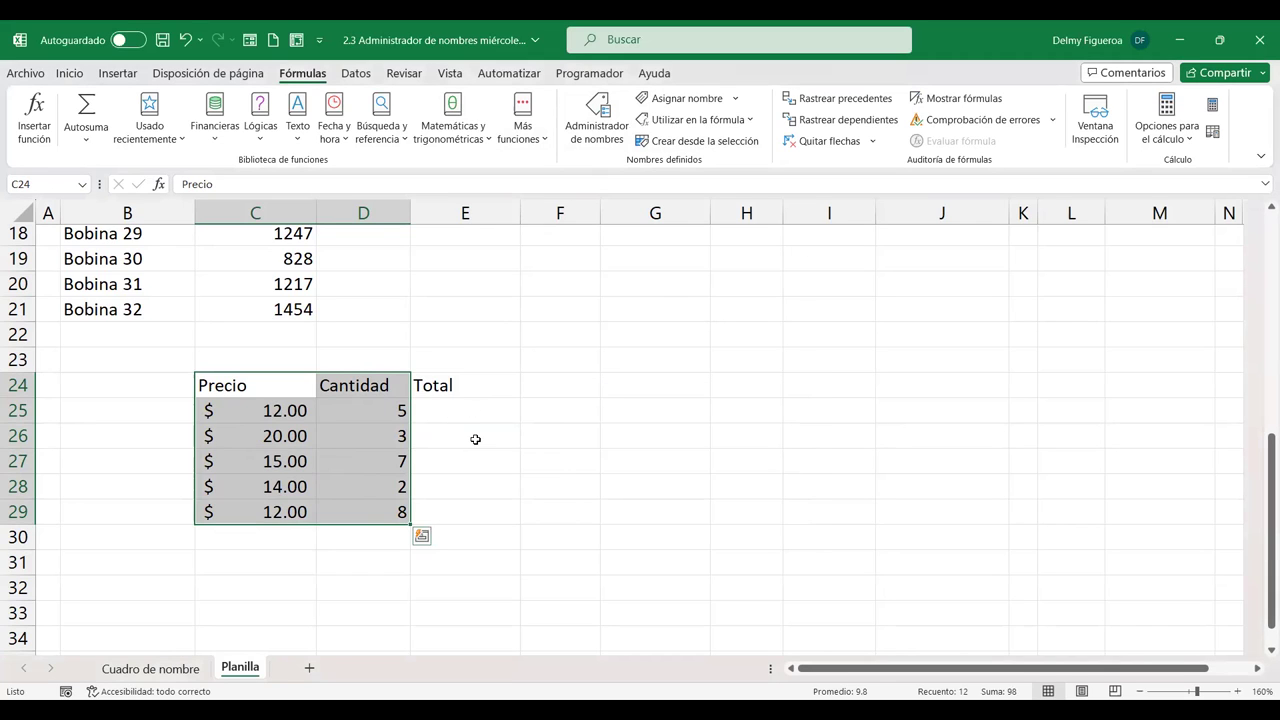
pyautogui.click(84, 186)
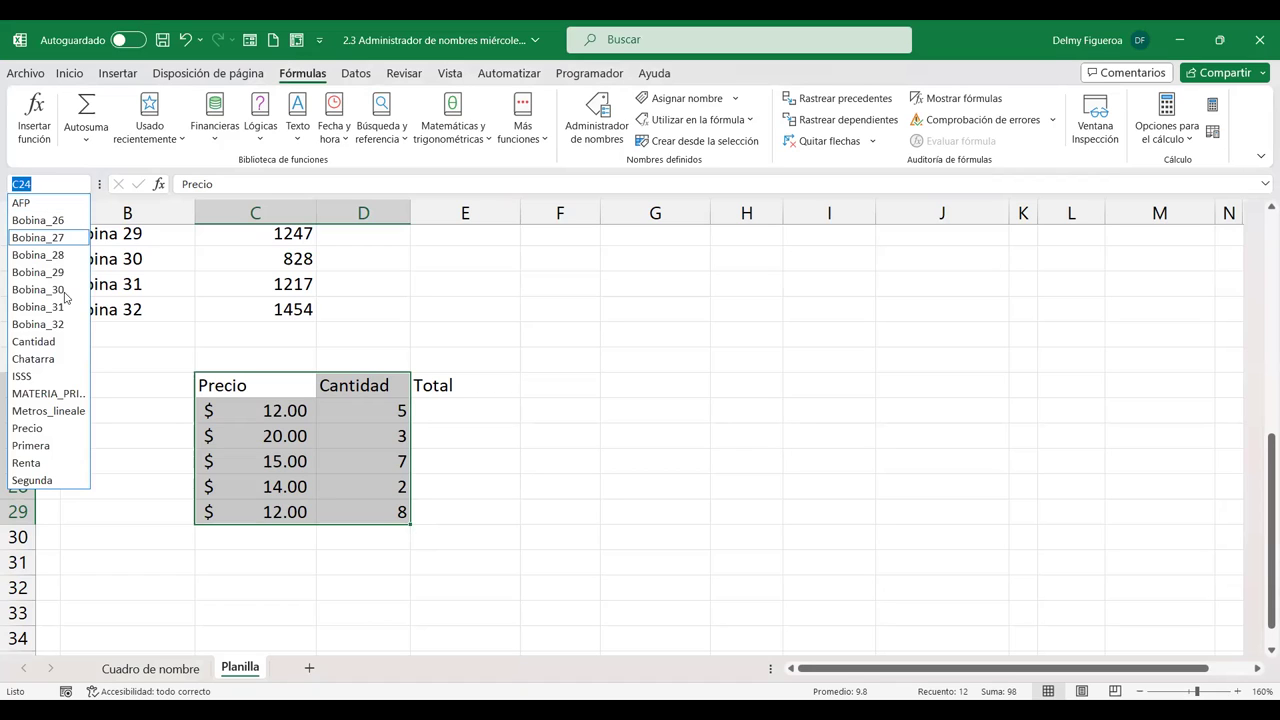
pyautogui.click(54, 432)
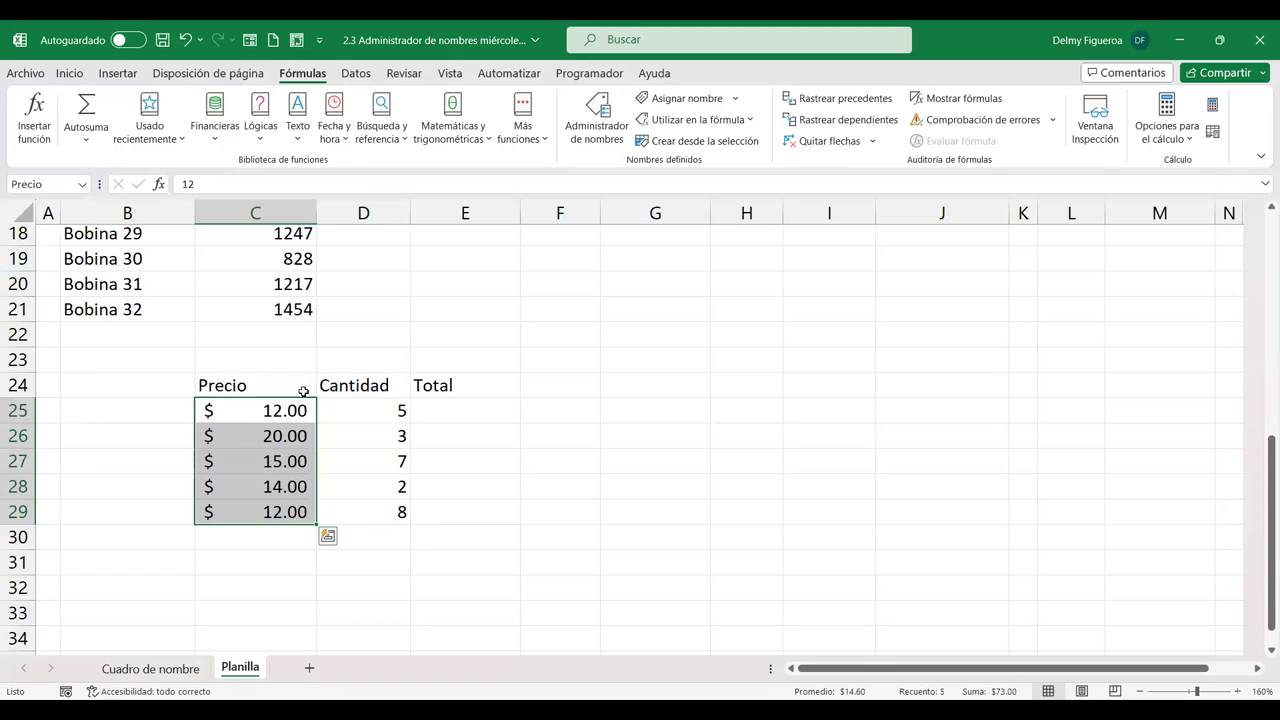
pyautogui.click(82, 186)
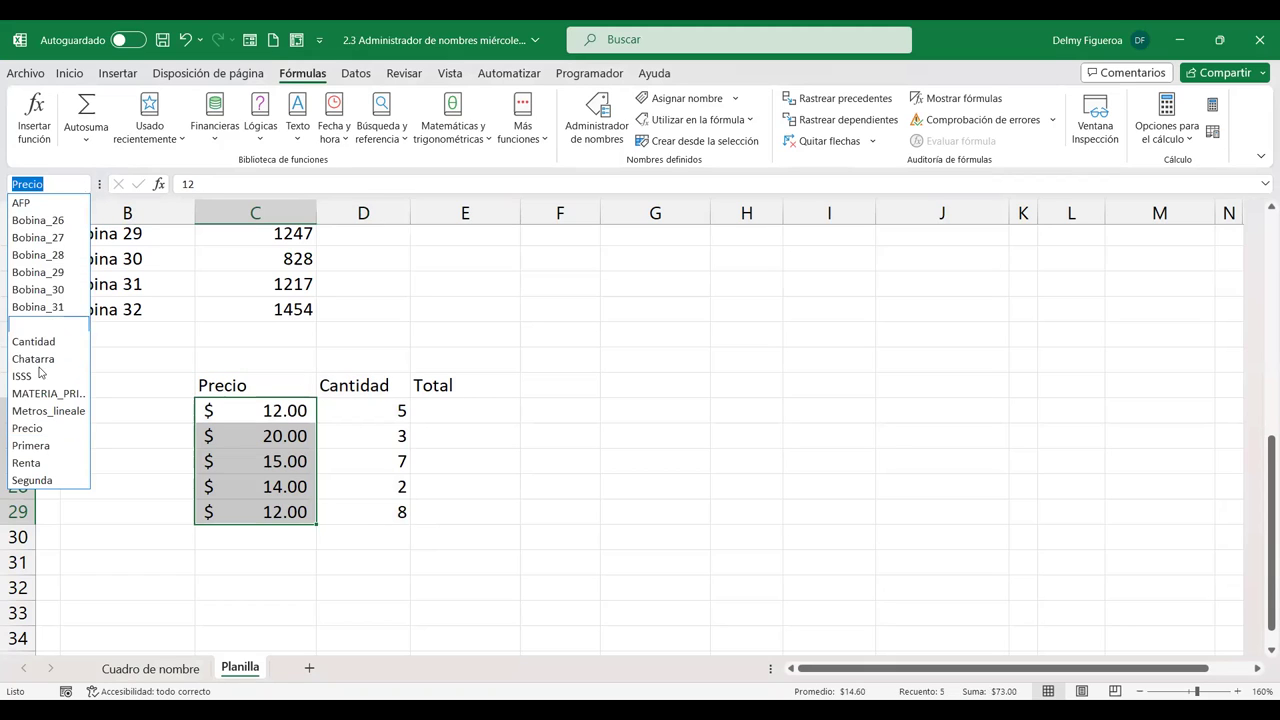
pyautogui.click(40, 341)
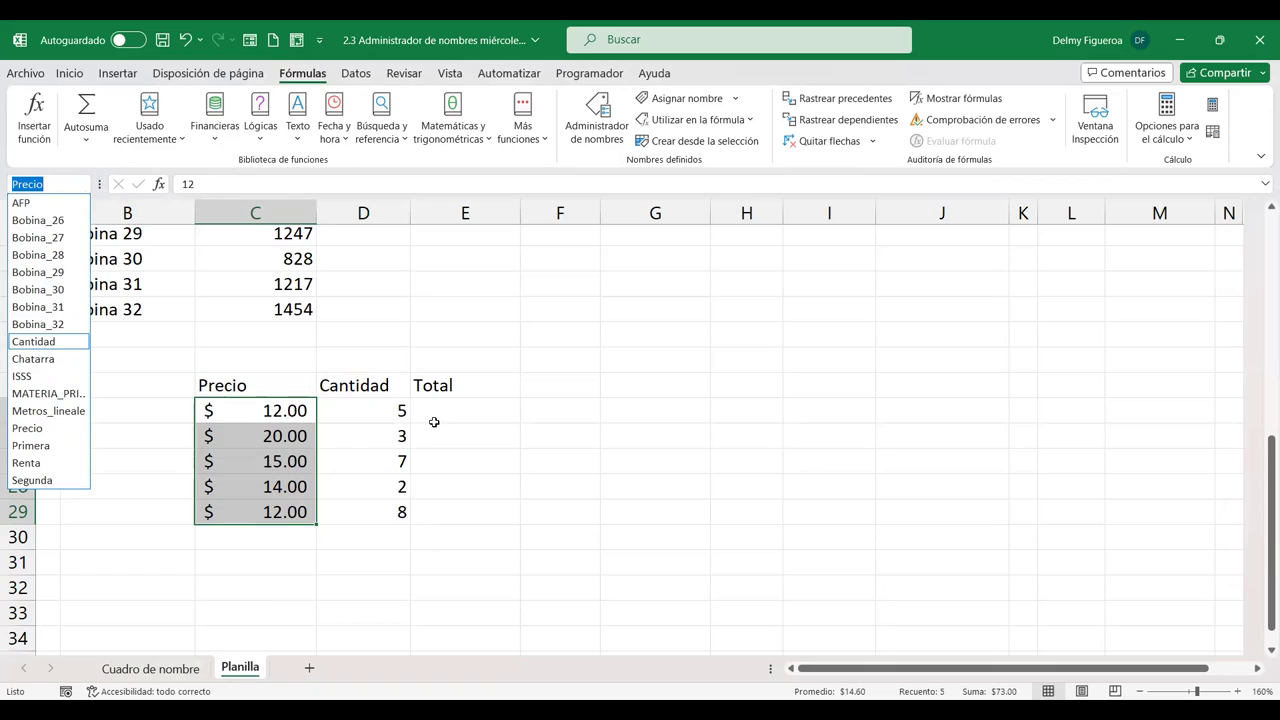
pyautogui.click(491, 410)
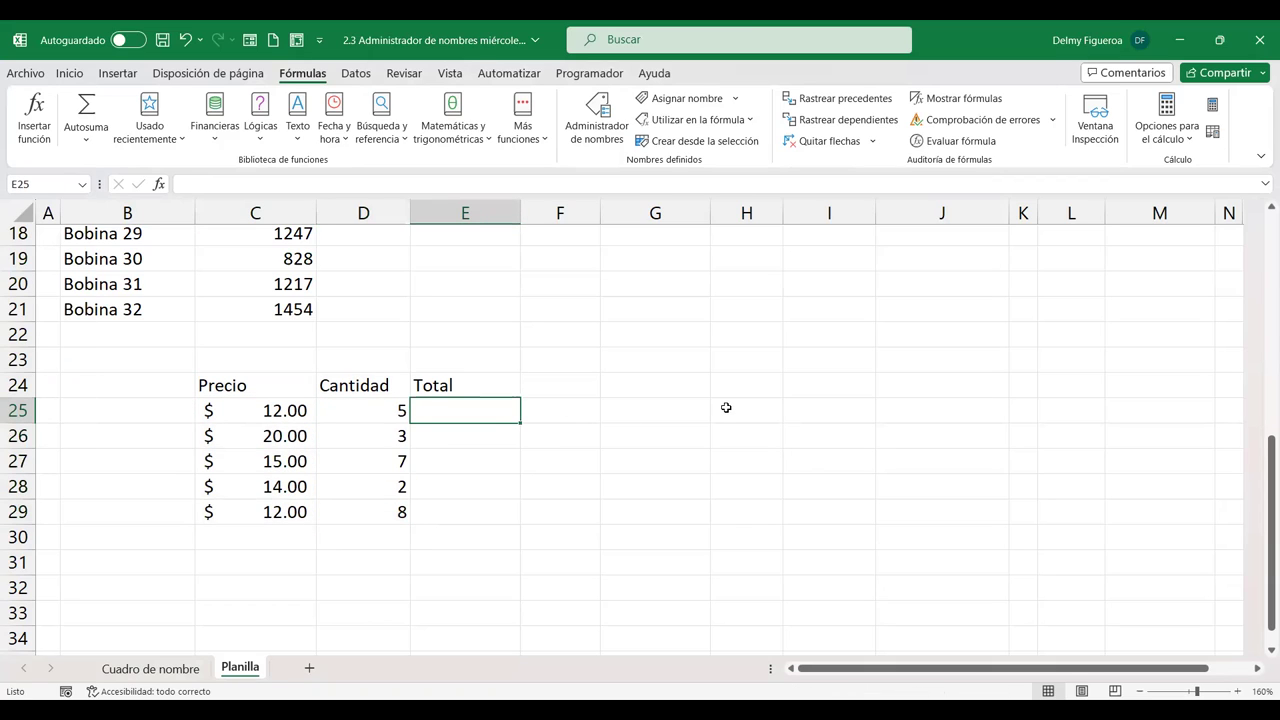
# Step: Enter =+Precio*Cantidad in E25, choosing both names from AutoComplete
pyautogui.write('+')
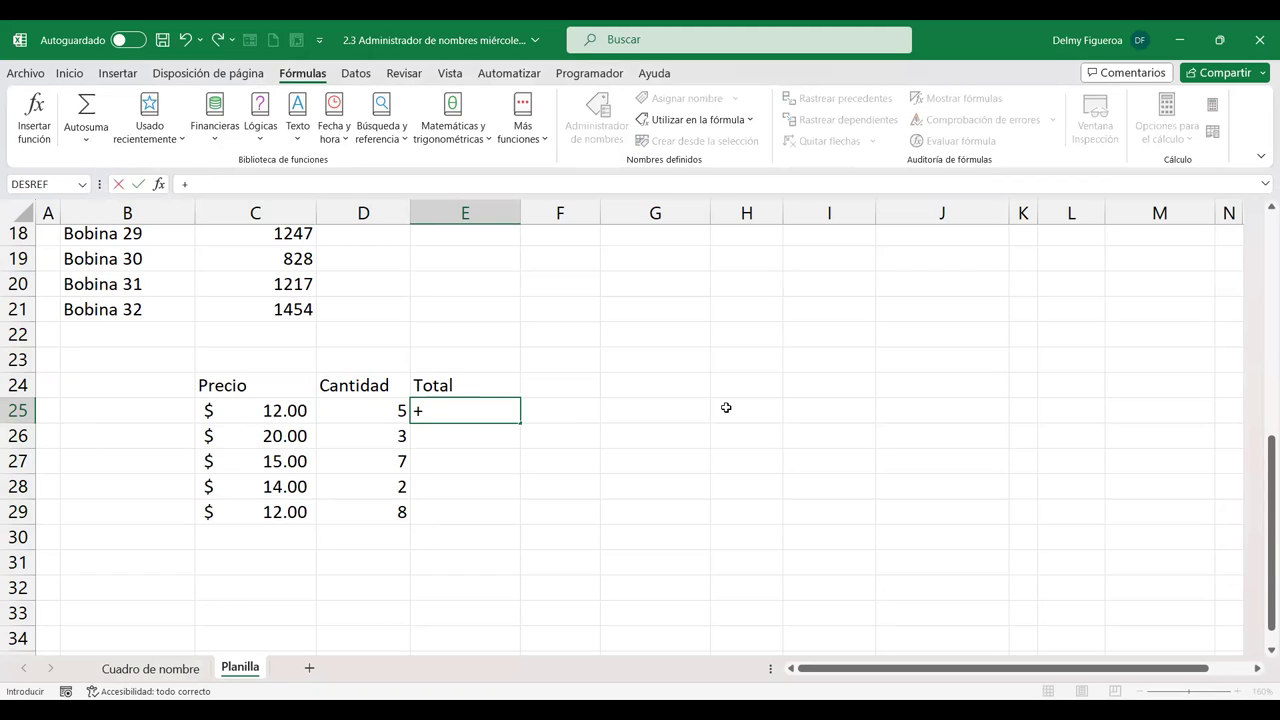
pyautogui.write('precio')
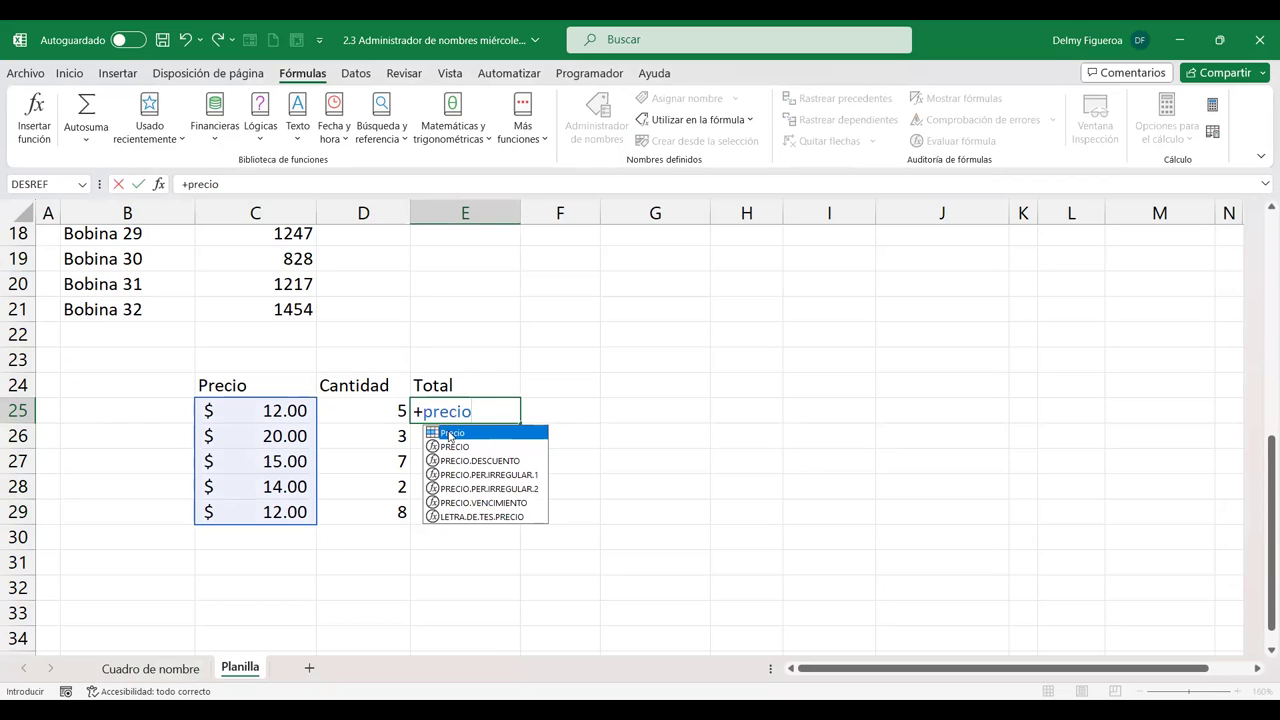
pyautogui.doubleClick(447, 431)
pyautogui.write('*')
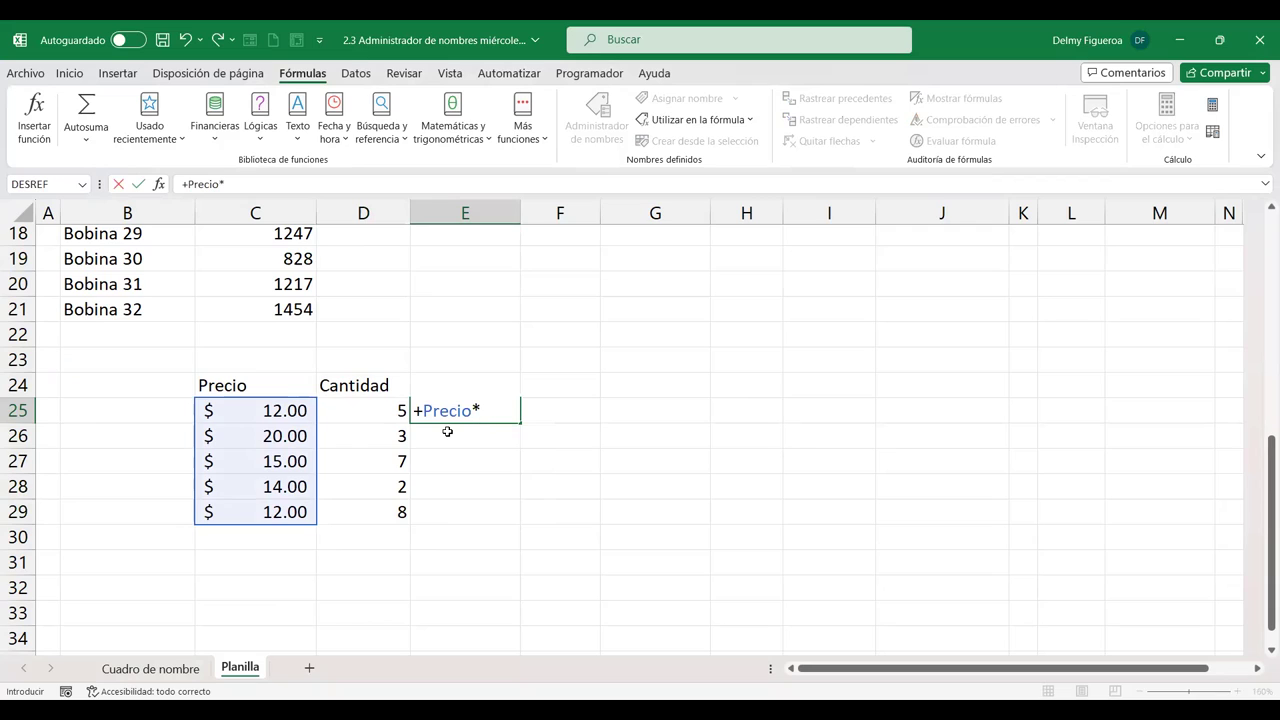
pyautogui.write('can')
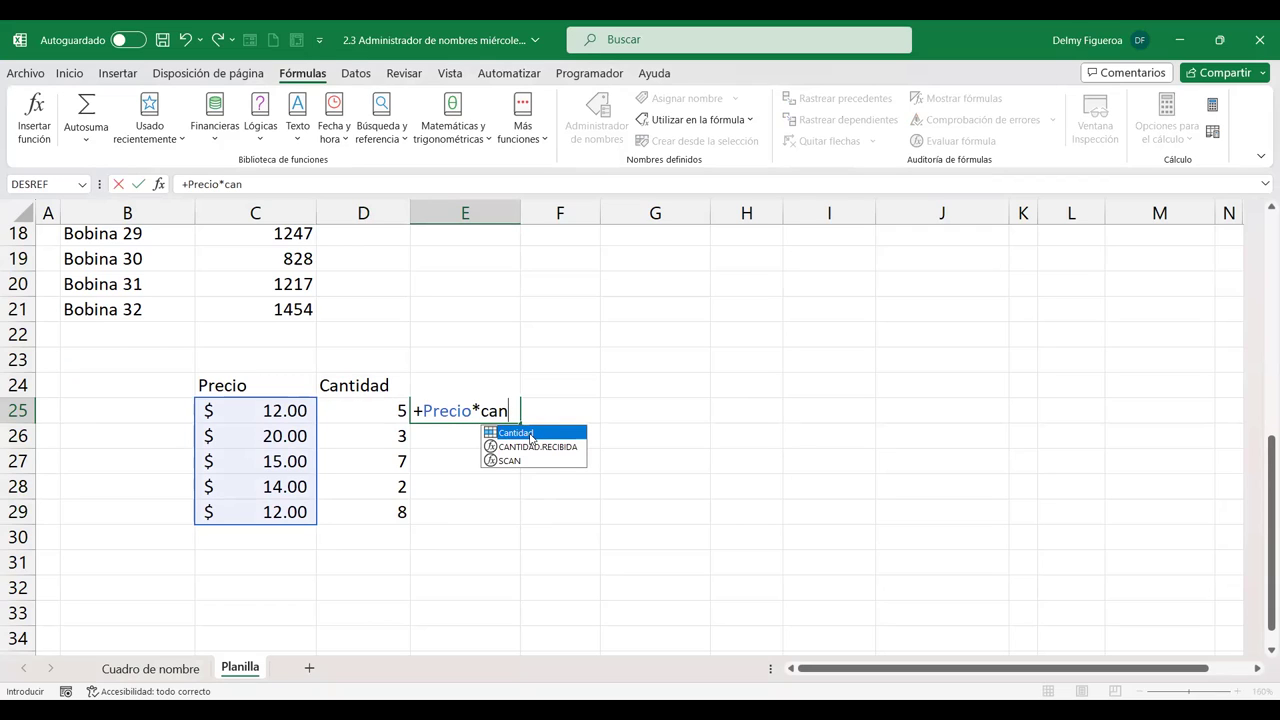
pyautogui.doubleClick(530, 433)
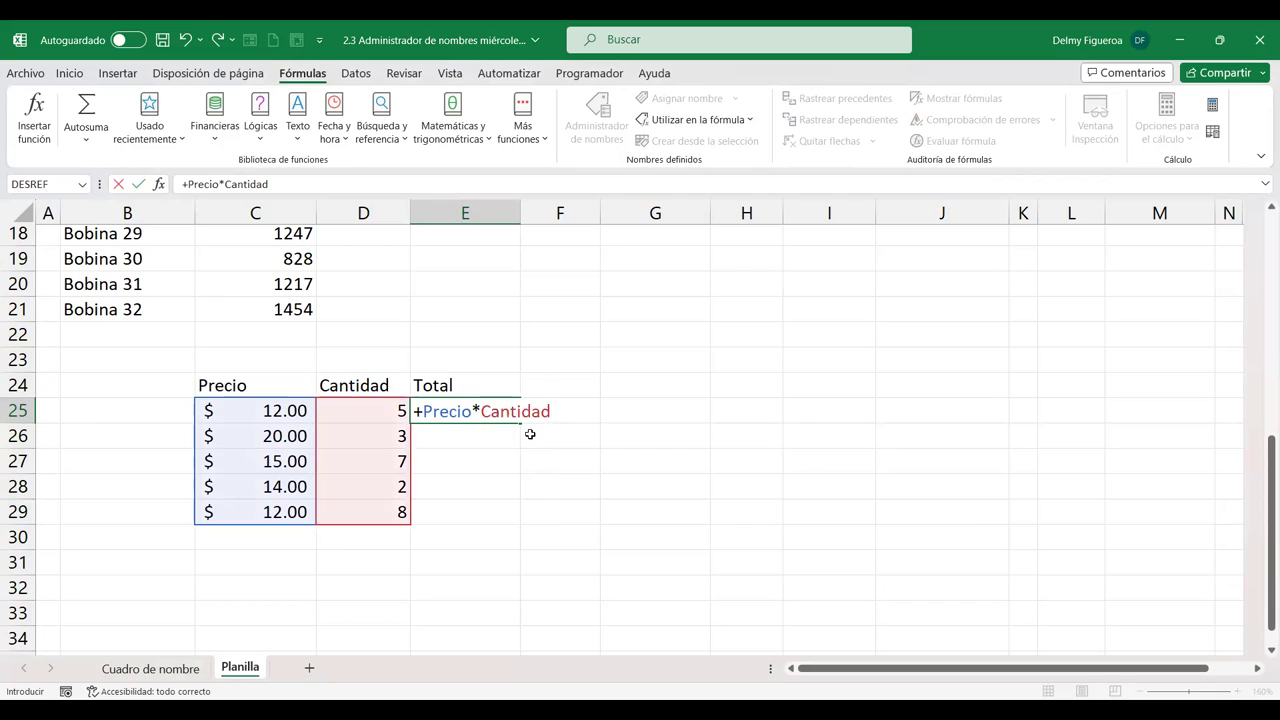
pyautogui.press('Return')
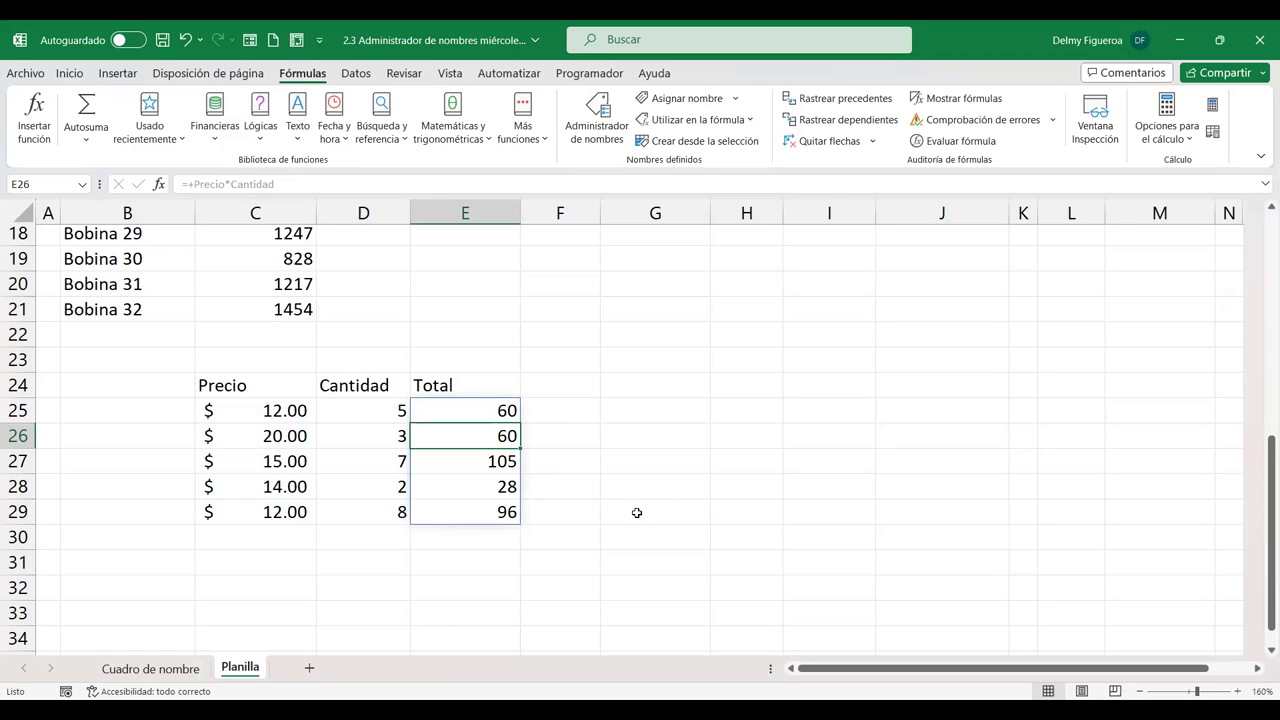
pyautogui.scroll(1, 678, 470)
pyautogui.scroll(1, 678, 470)
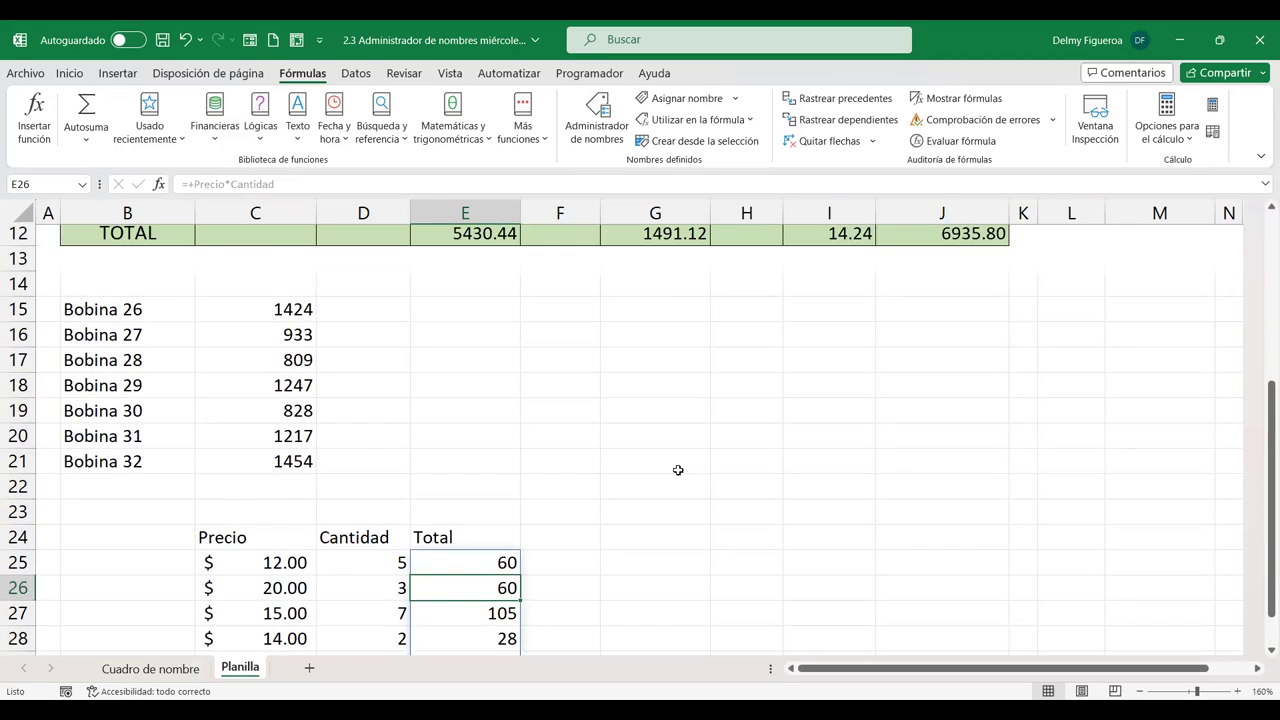
pyautogui.scroll(2, 678, 470)
pyautogui.scroll(1, 678, 470)
pyautogui.scroll(1, 678, 470)
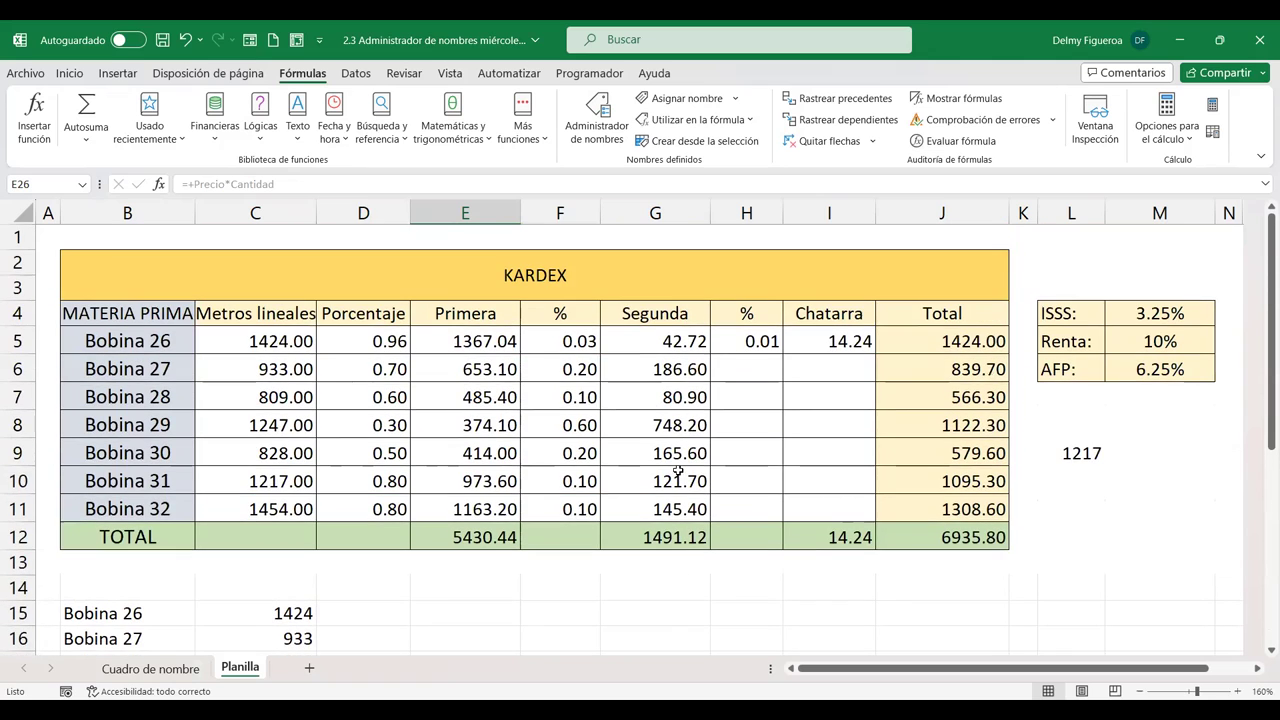
pyautogui.click(1098, 484)
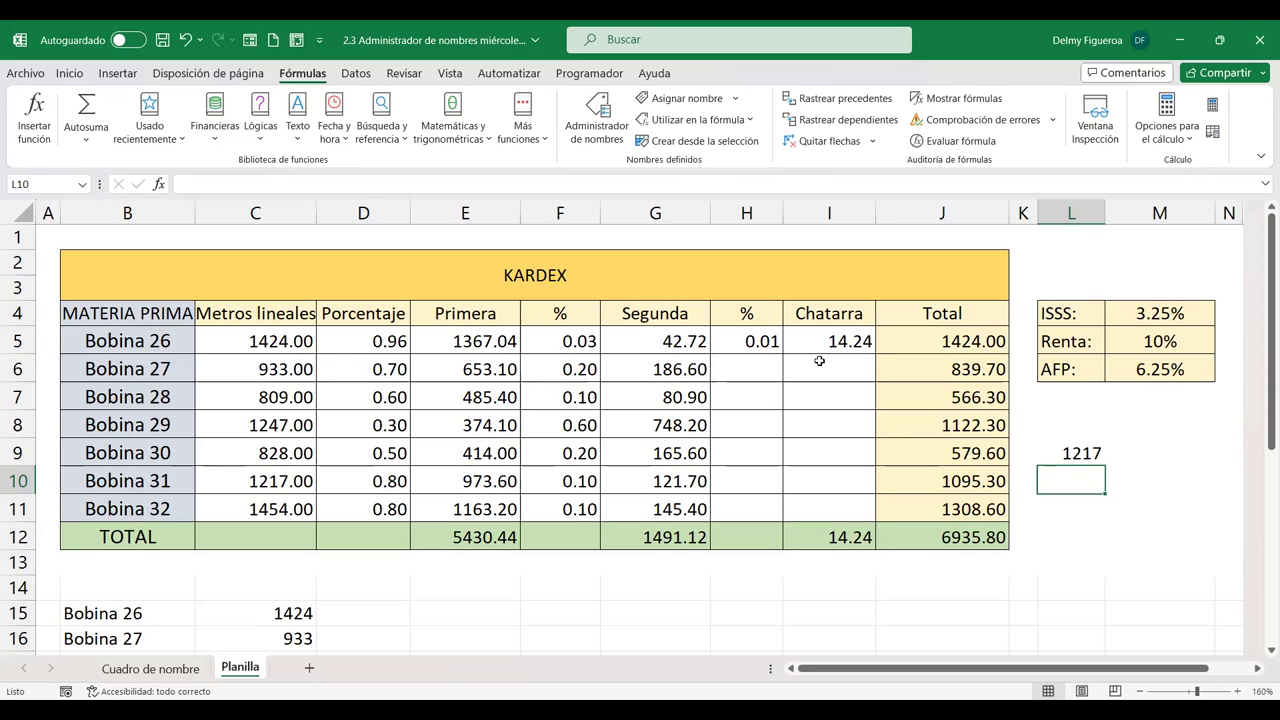
pyautogui.click(790, 378)
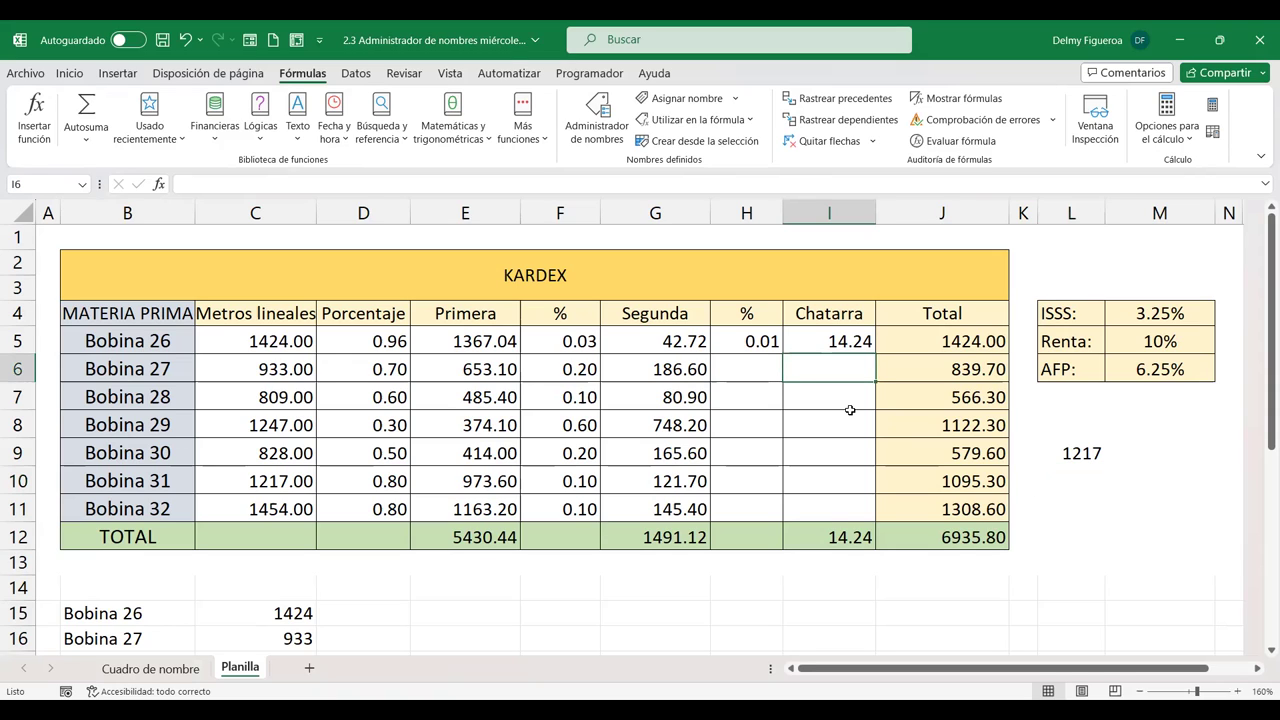
pyautogui.click(124, 240)
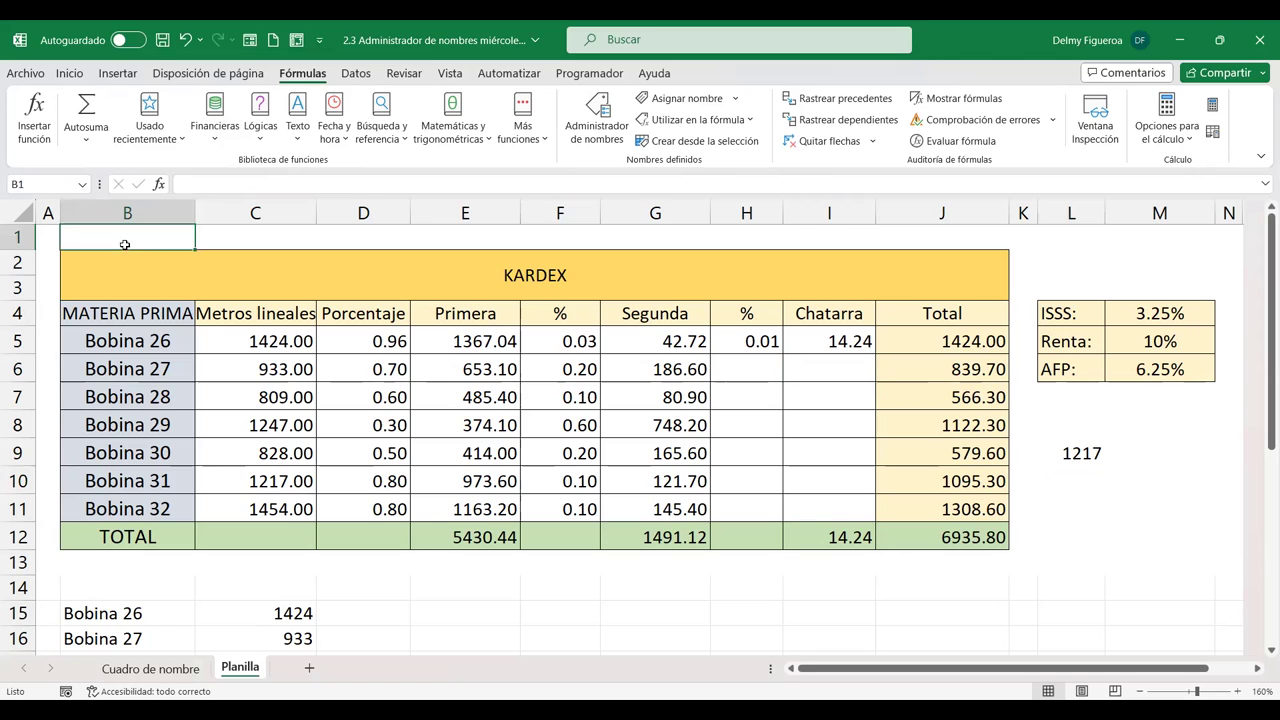
pyautogui.click(1096, 509)
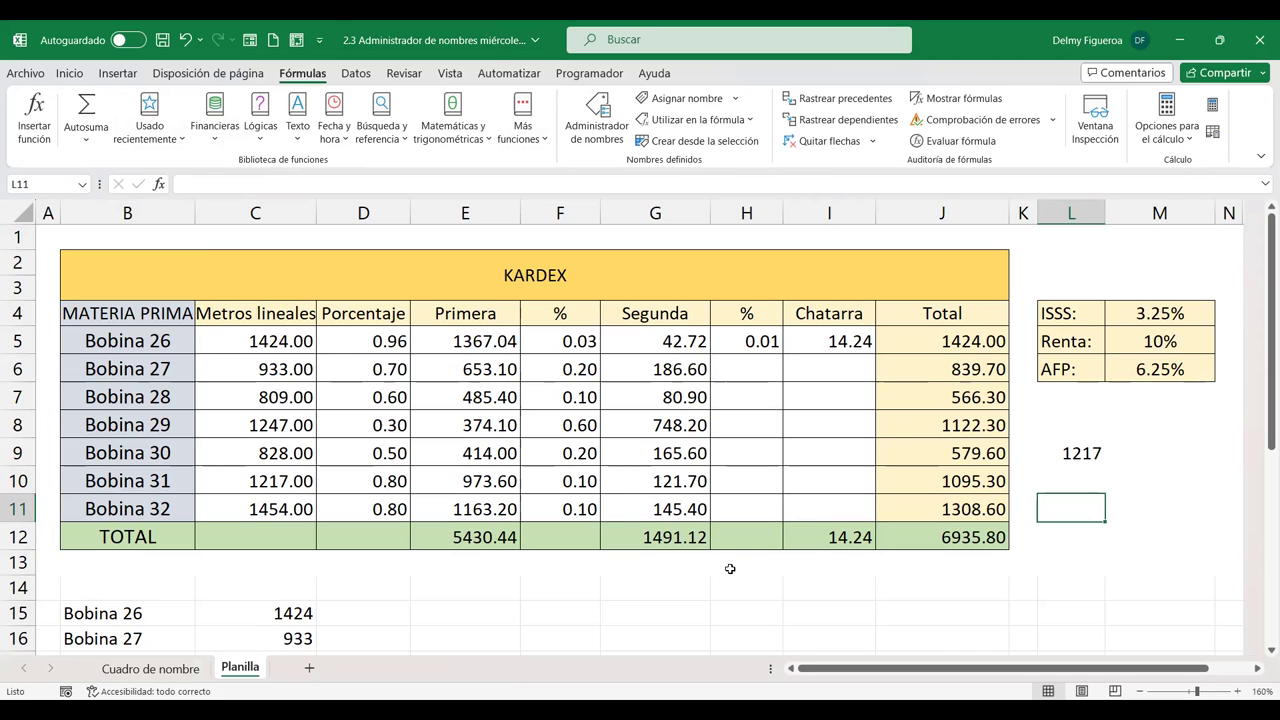
pyautogui.click(839, 583)
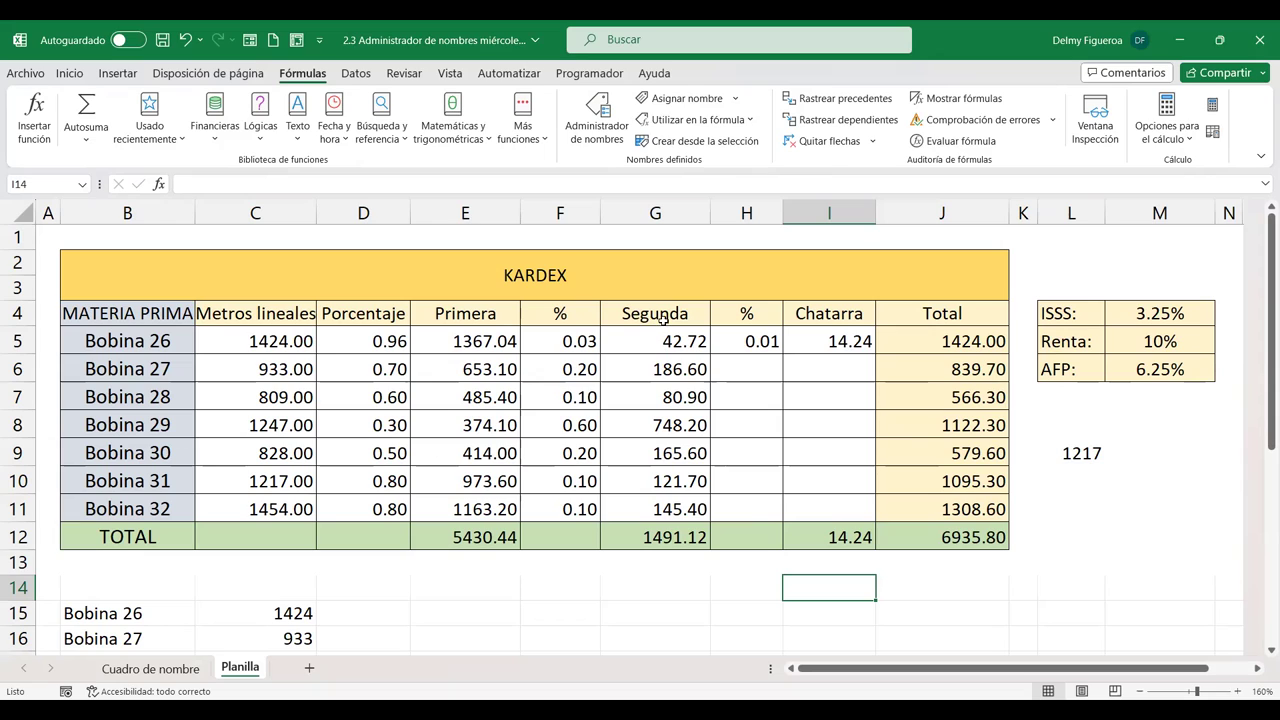
pyautogui.click(670, 397)
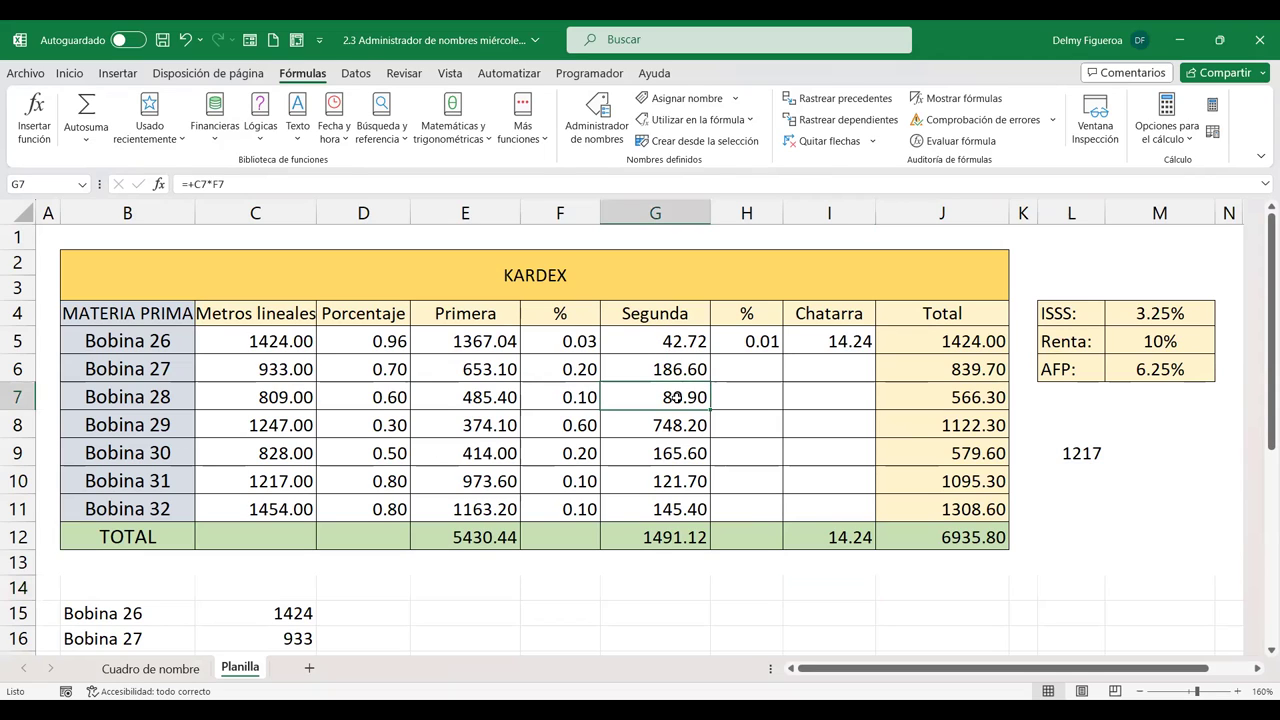
pyautogui.click(972, 399)
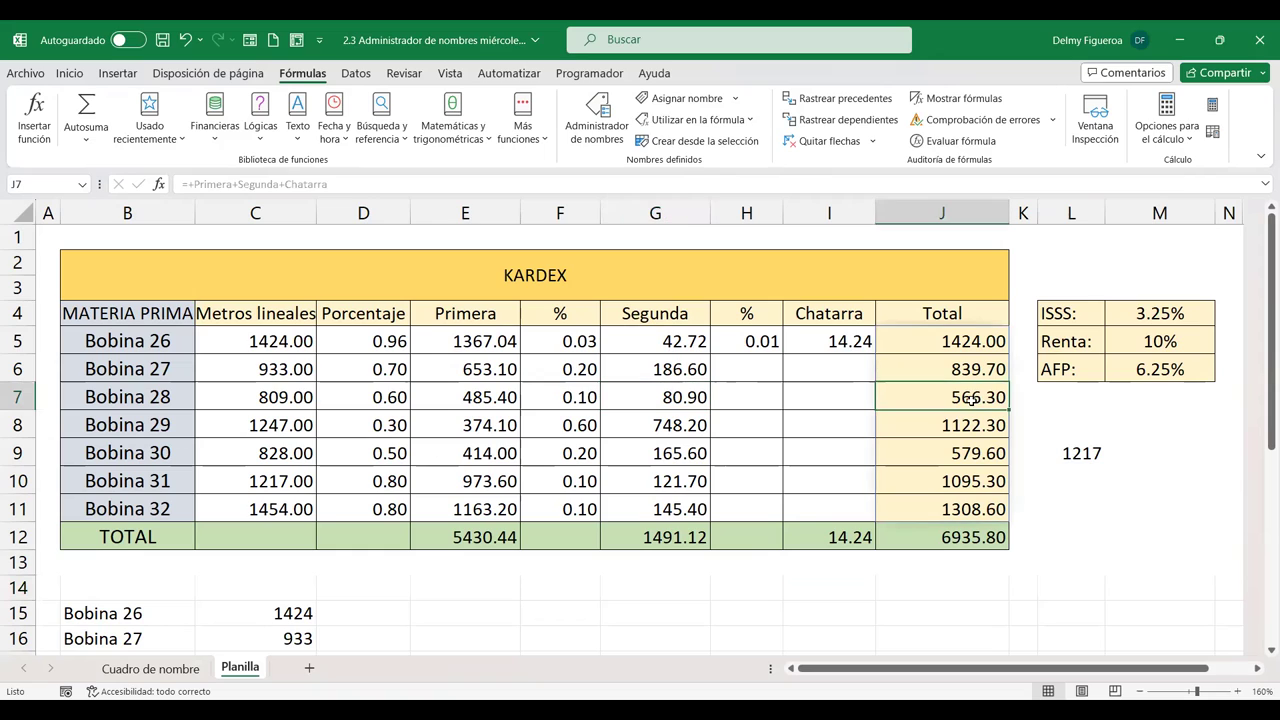
pyautogui.click(965, 342)
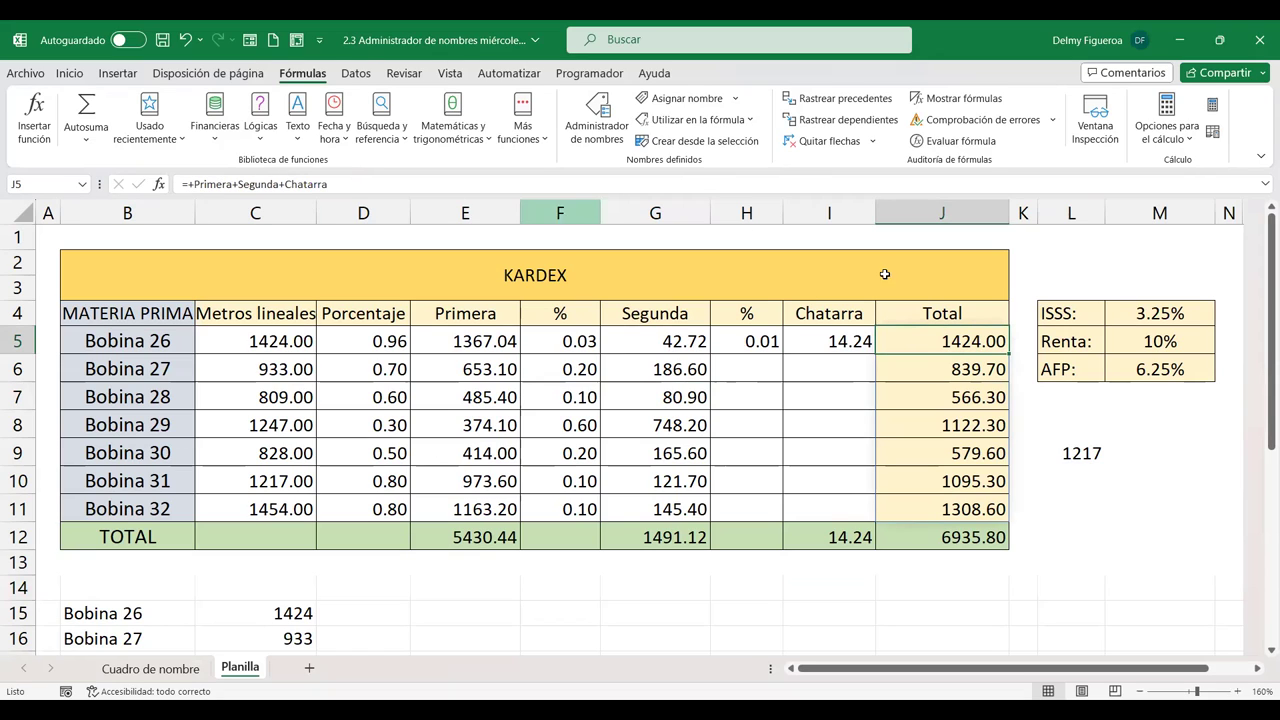
pyautogui.click(958, 370)
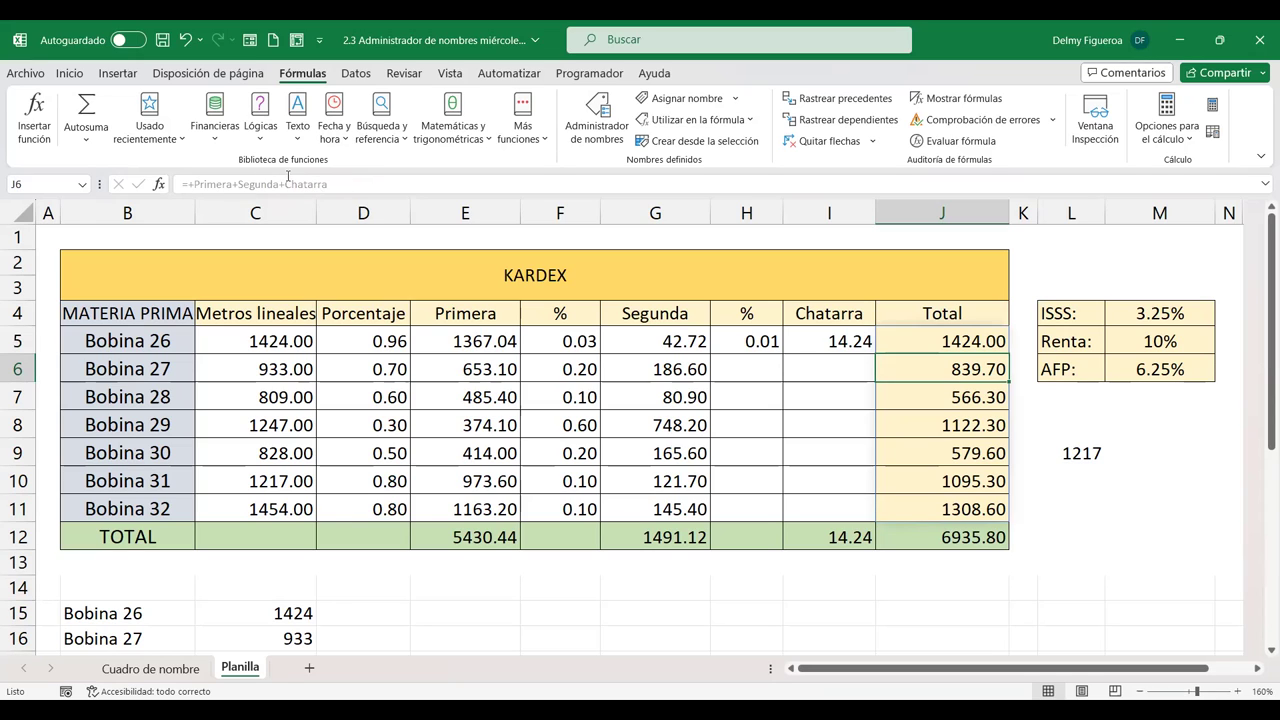
pyautogui.click(980, 452)
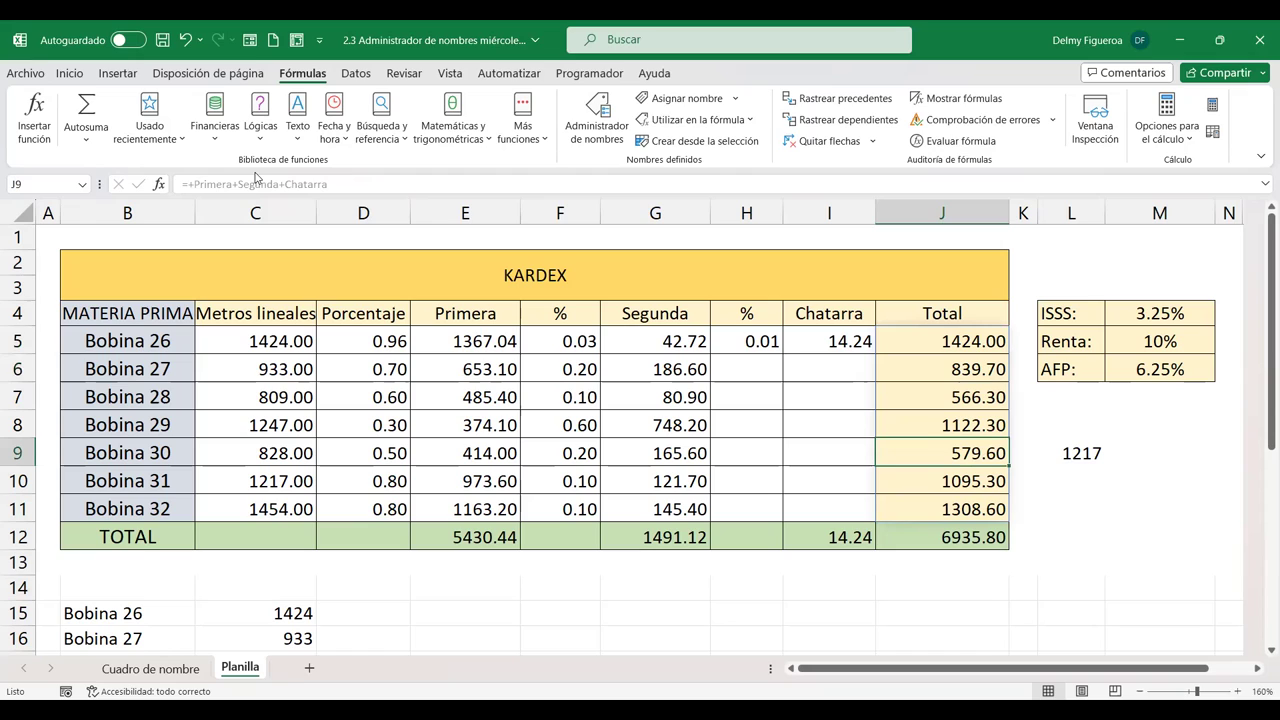
pyautogui.press('BackSpace')
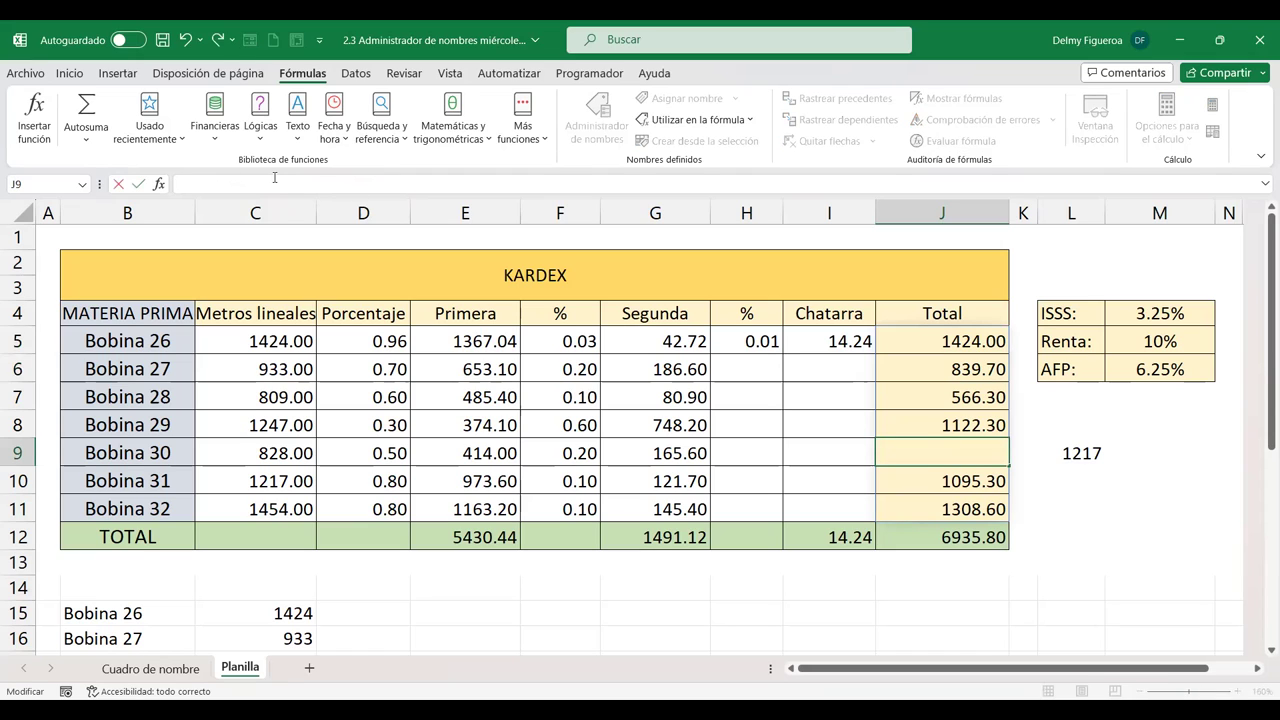
pyautogui.write('2')
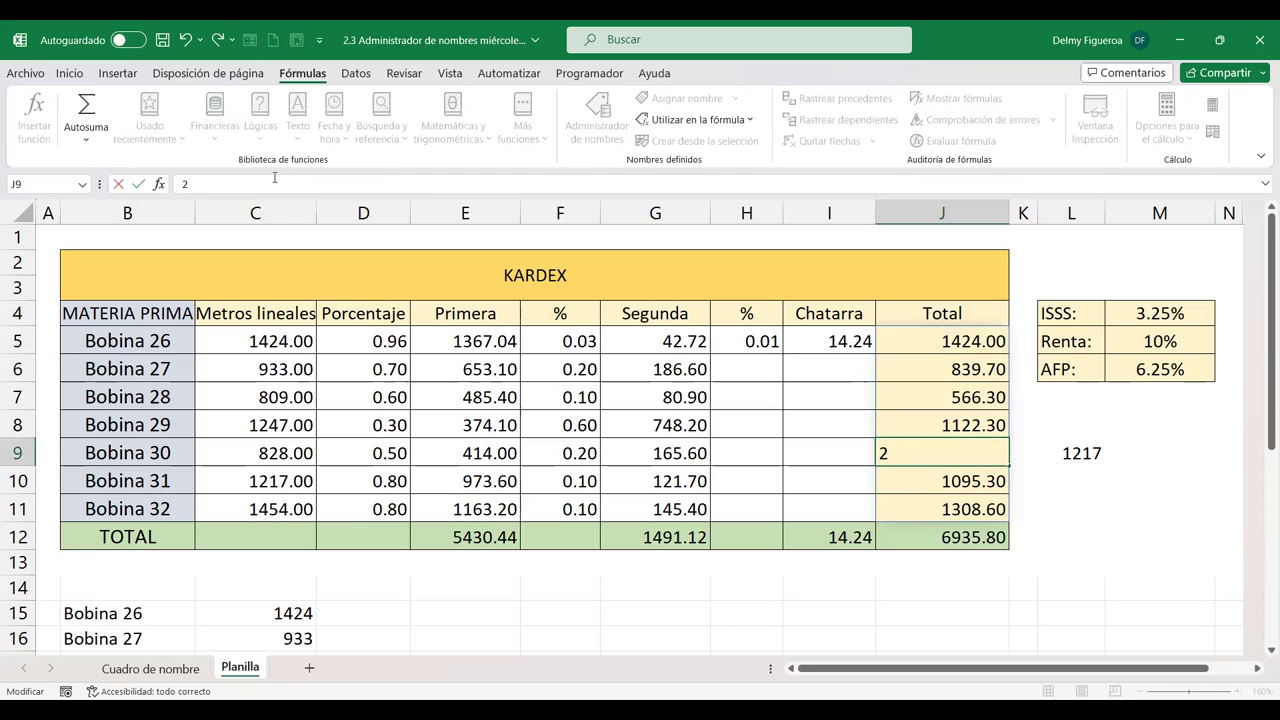
pyautogui.press('Return')
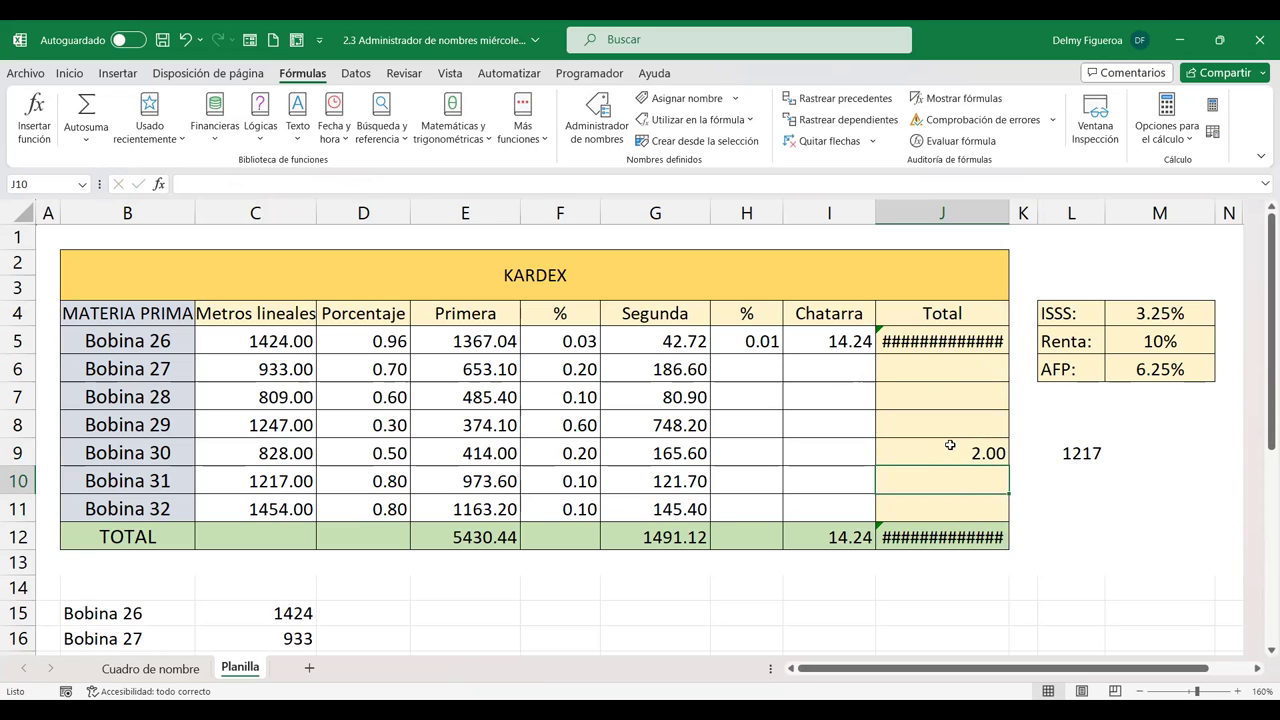
pyautogui.click(950, 445)
pyautogui.press('Delete')
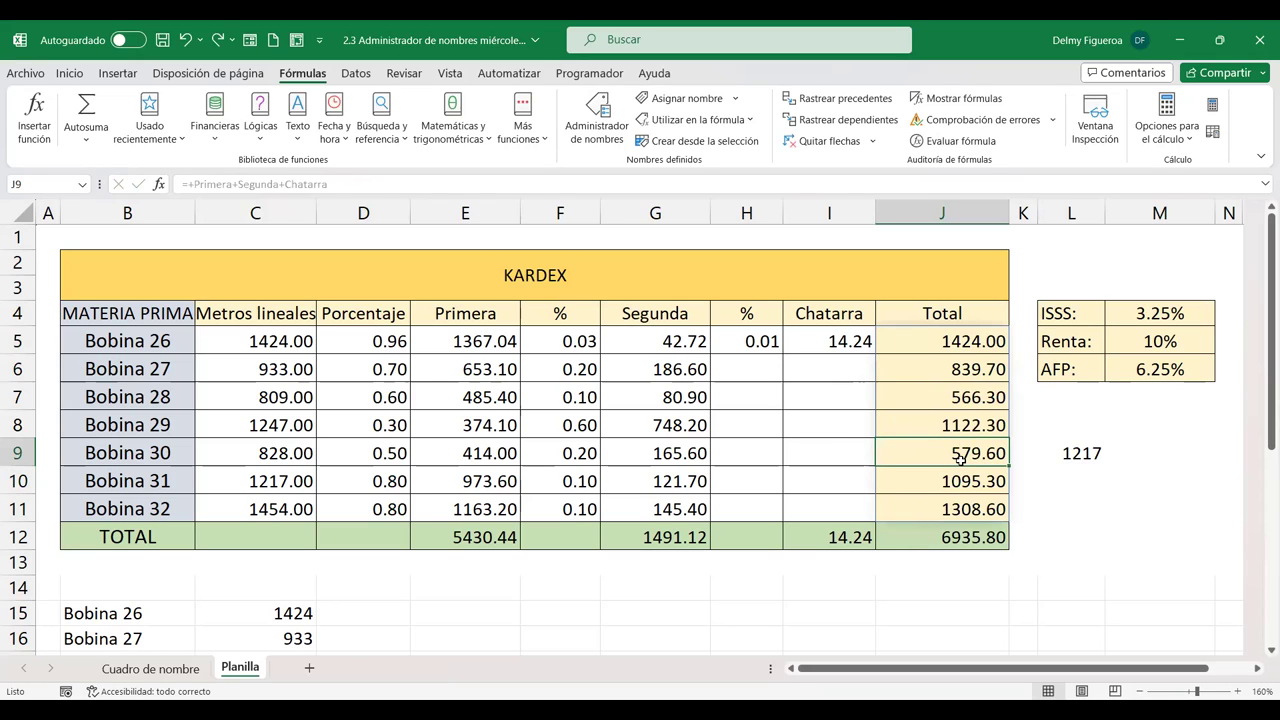
# Step: Enter a fixed 100 as Bobina 30's Segunda, then check Bobina 27's Segunda and Chatarra cells
pyautogui.click(668, 453)
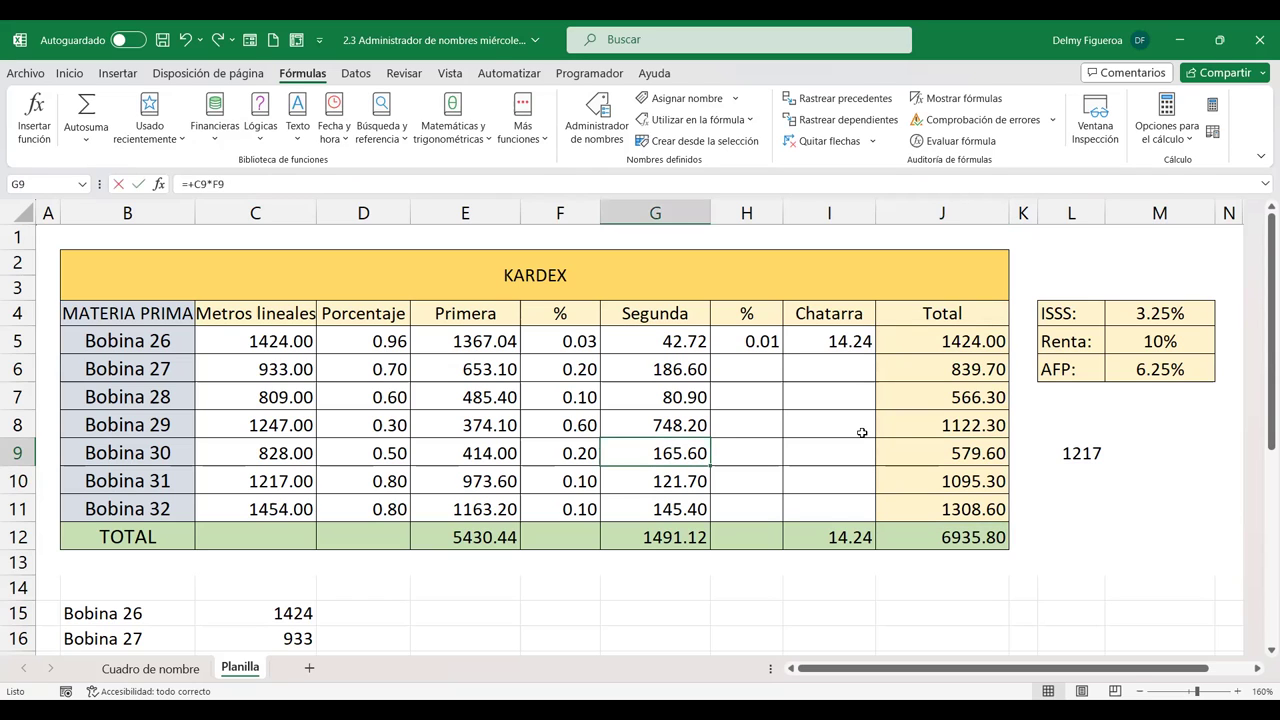
pyautogui.write('100')
pyautogui.press('Tab')
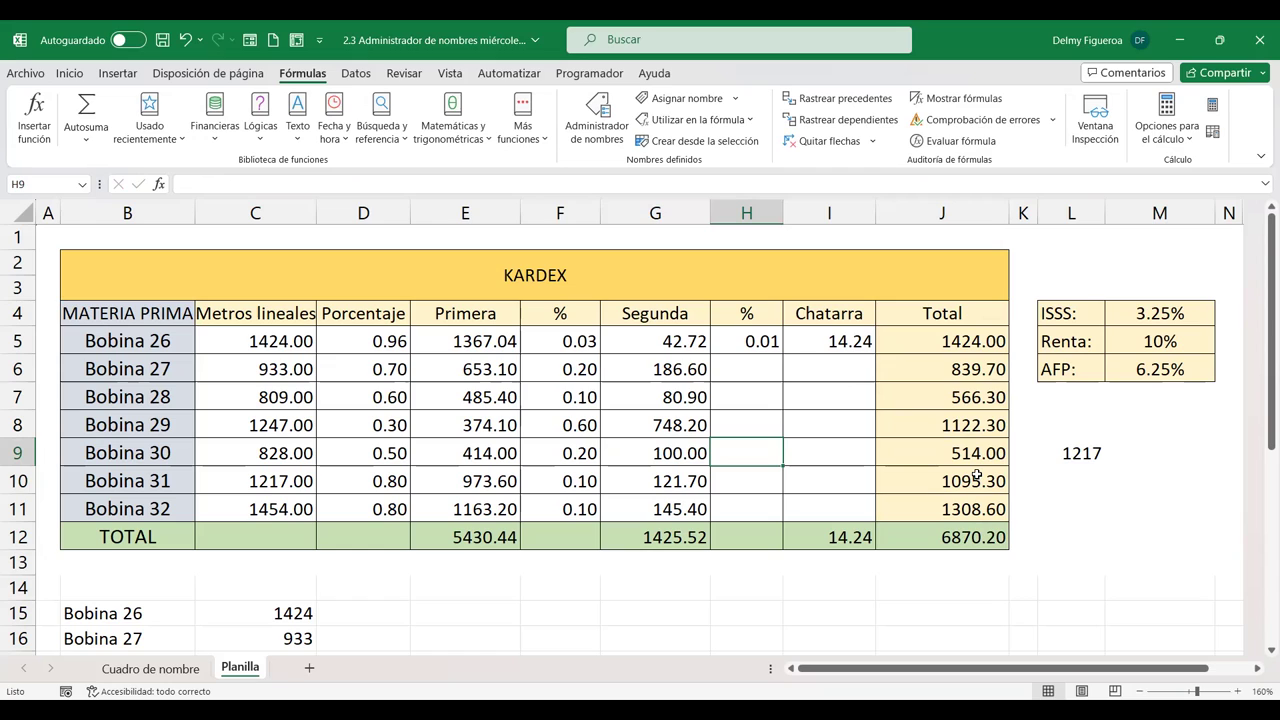
pyautogui.click(668, 370)
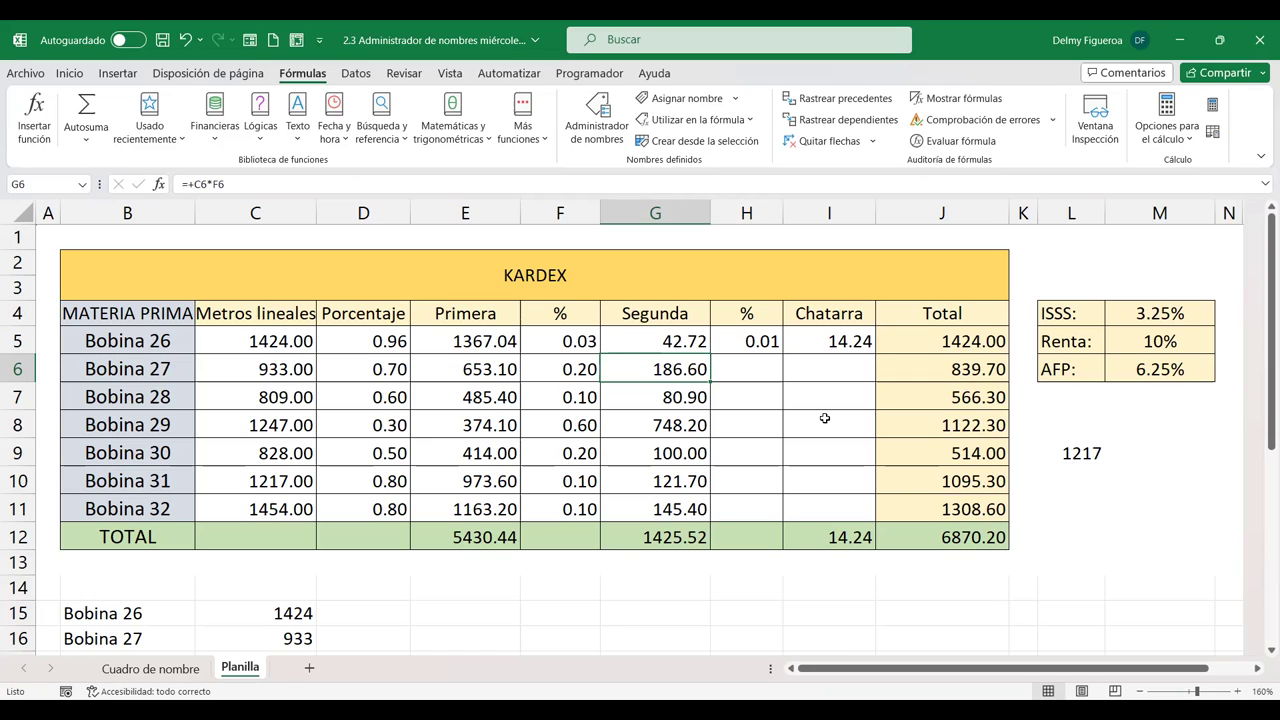
pyautogui.click(830, 364)
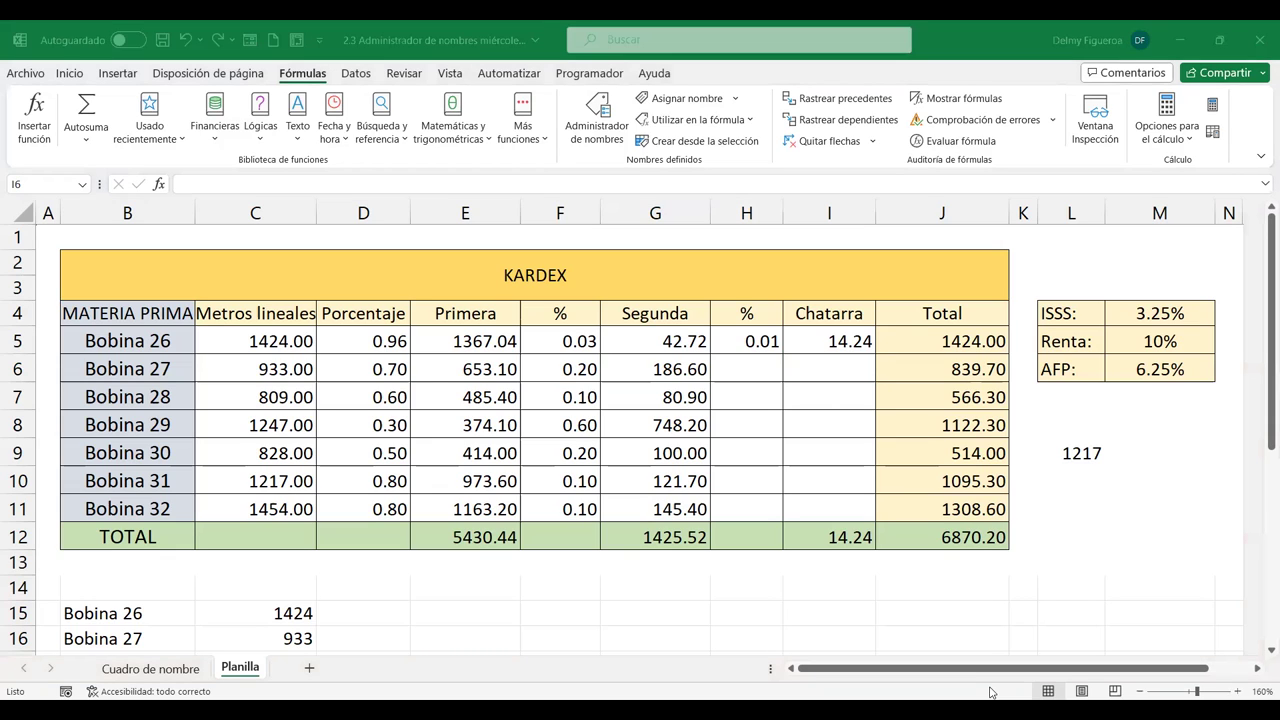
# Step: Copy the Operaciones básicas table and paste it into the whole Hoja1 sheet from A1
pyautogui.hotkey('ctrl', 'c')
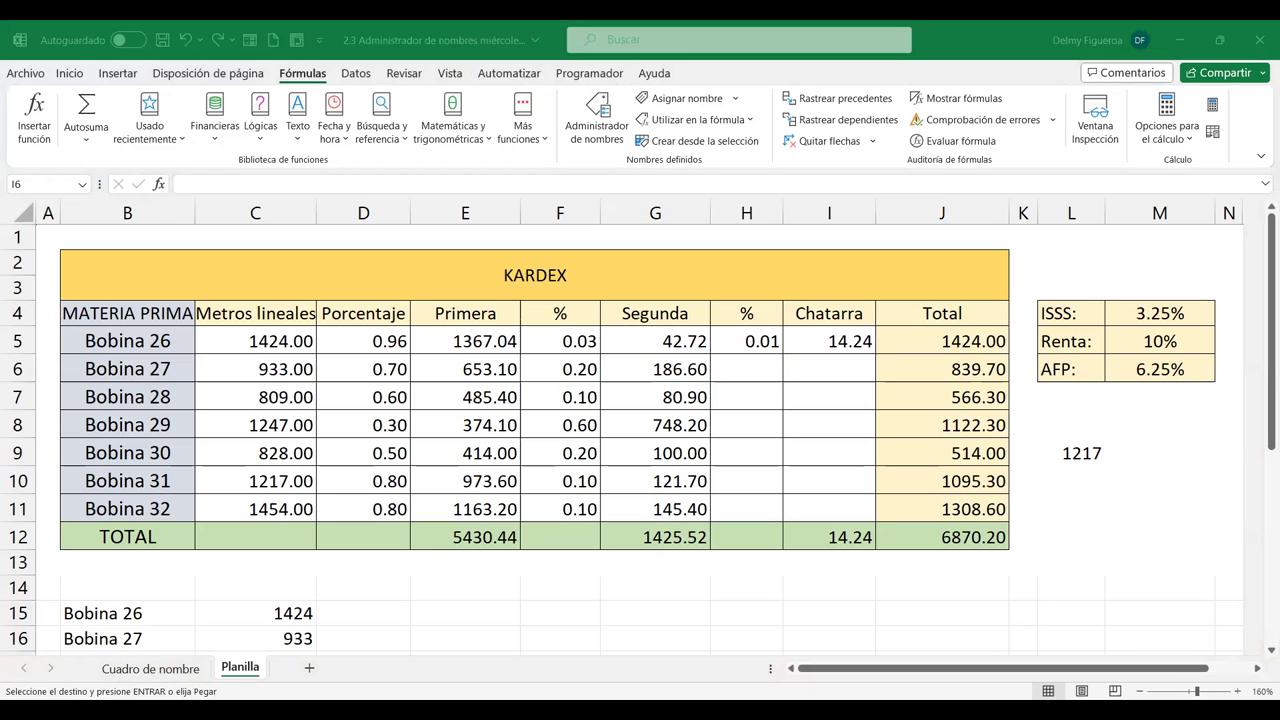
pyautogui.click(309, 667)
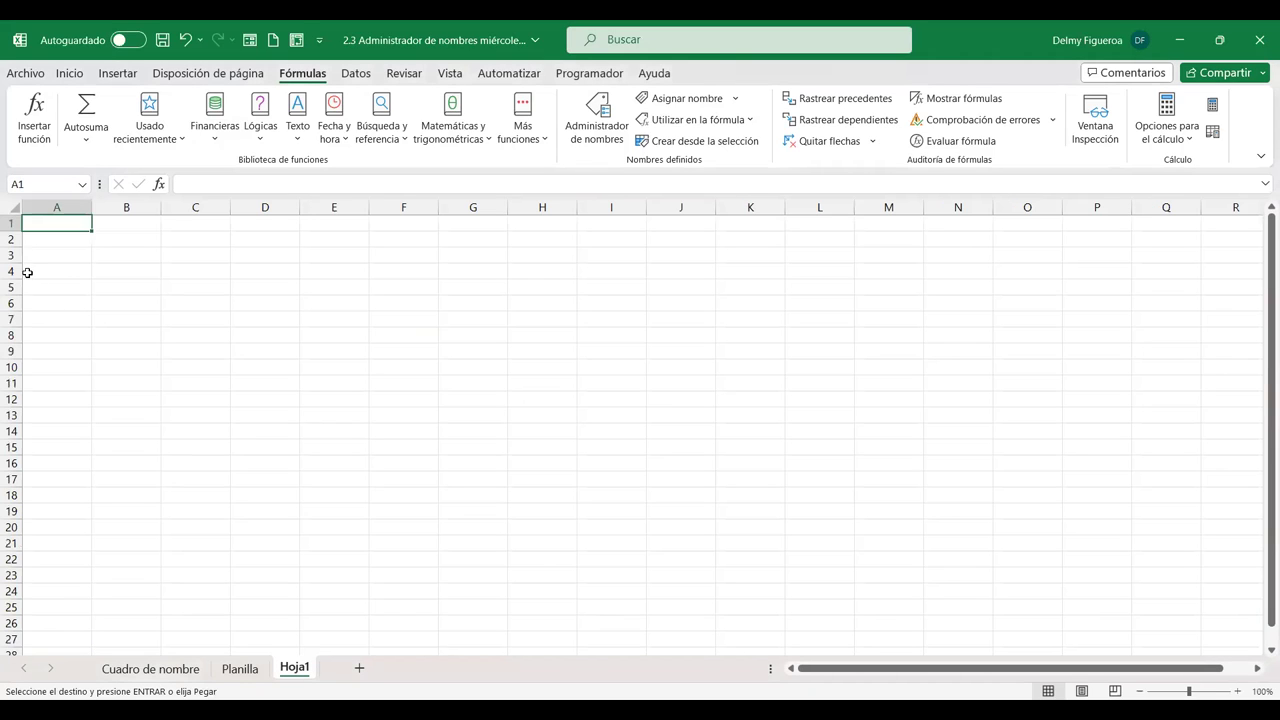
pyautogui.click(8, 205)
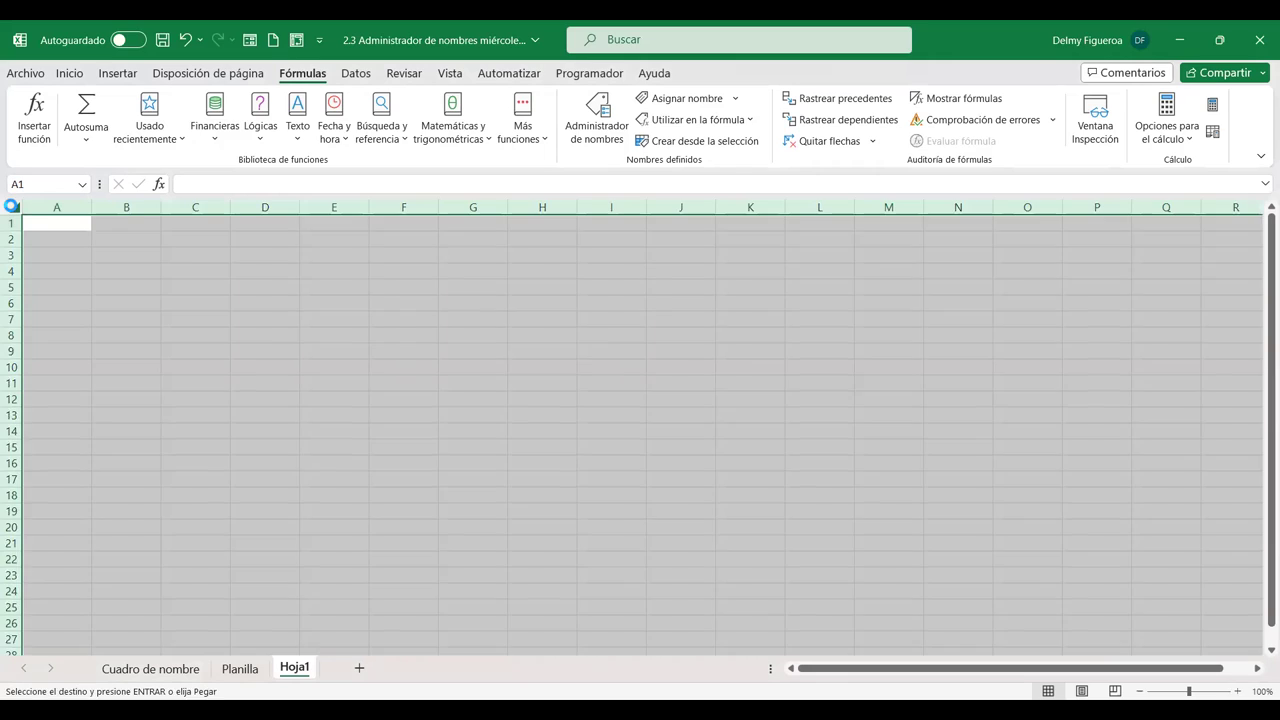
pyautogui.hotkey('ctrl', 'v')
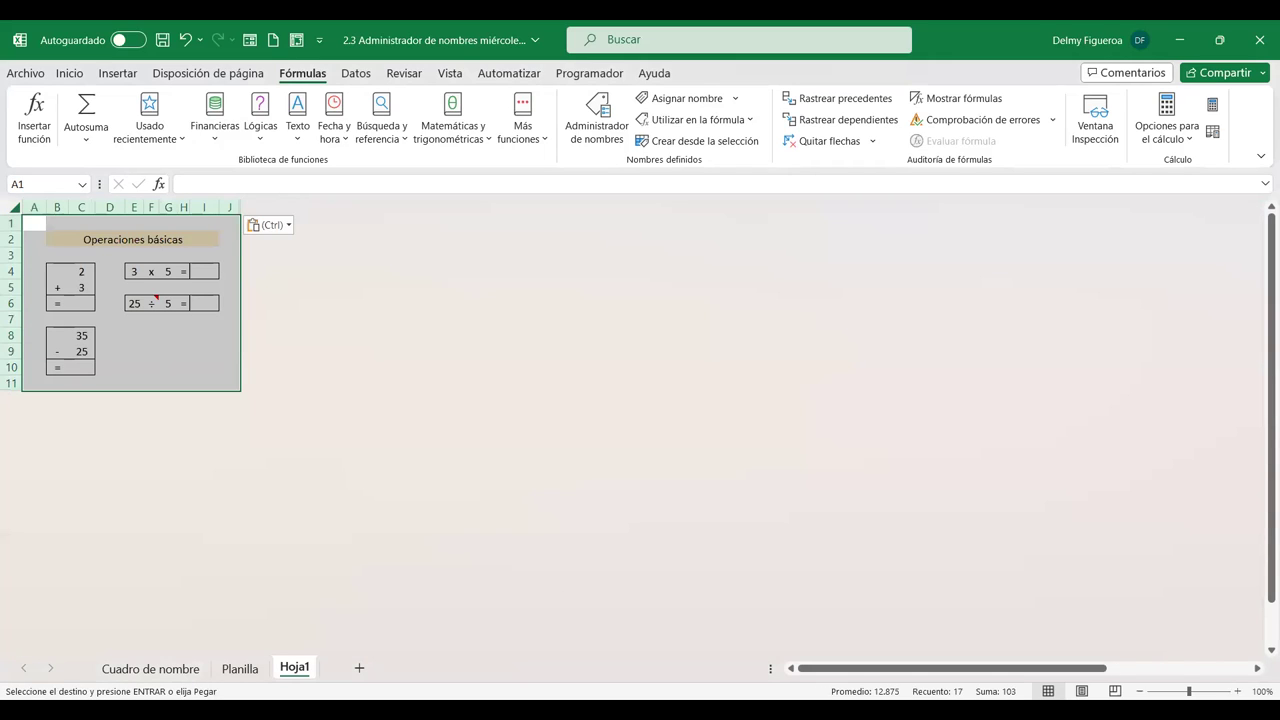
# Step: Zoom in and set the pasted Operaciones básicas table's font size to 14 pt
pyautogui.click(1237, 691)
pyautogui.click(1237, 691)
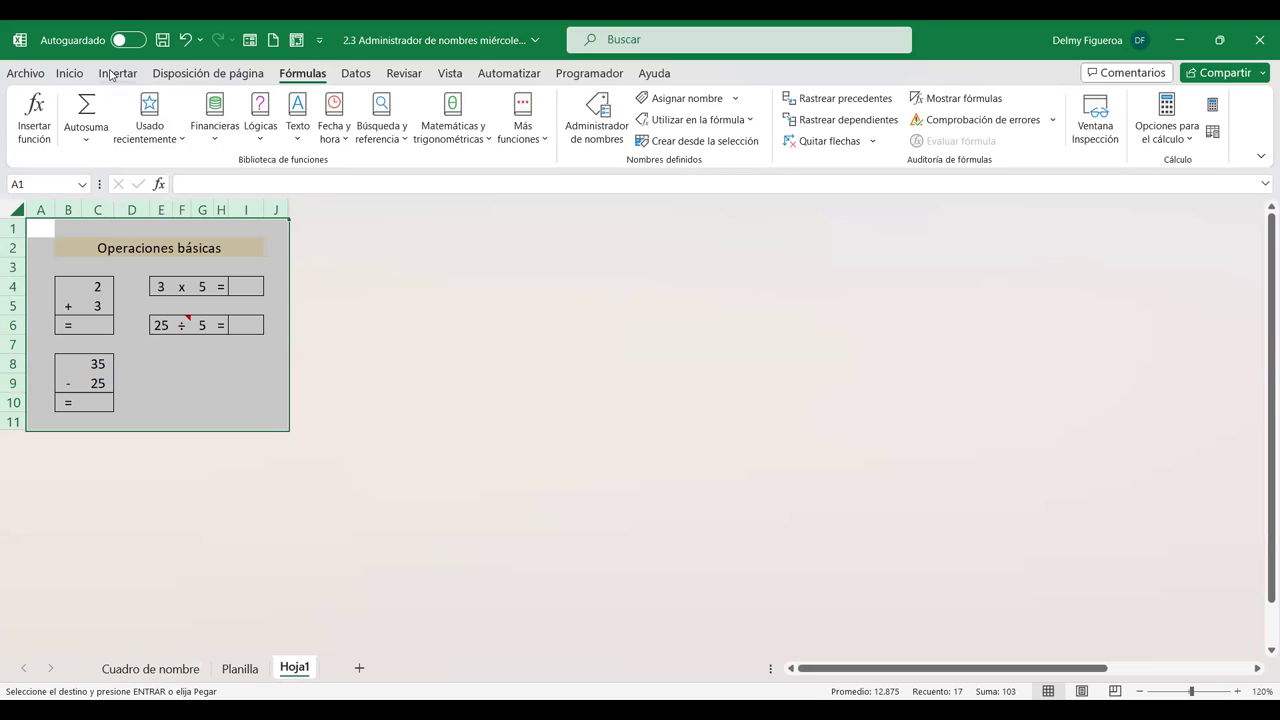
pyautogui.click(70, 78)
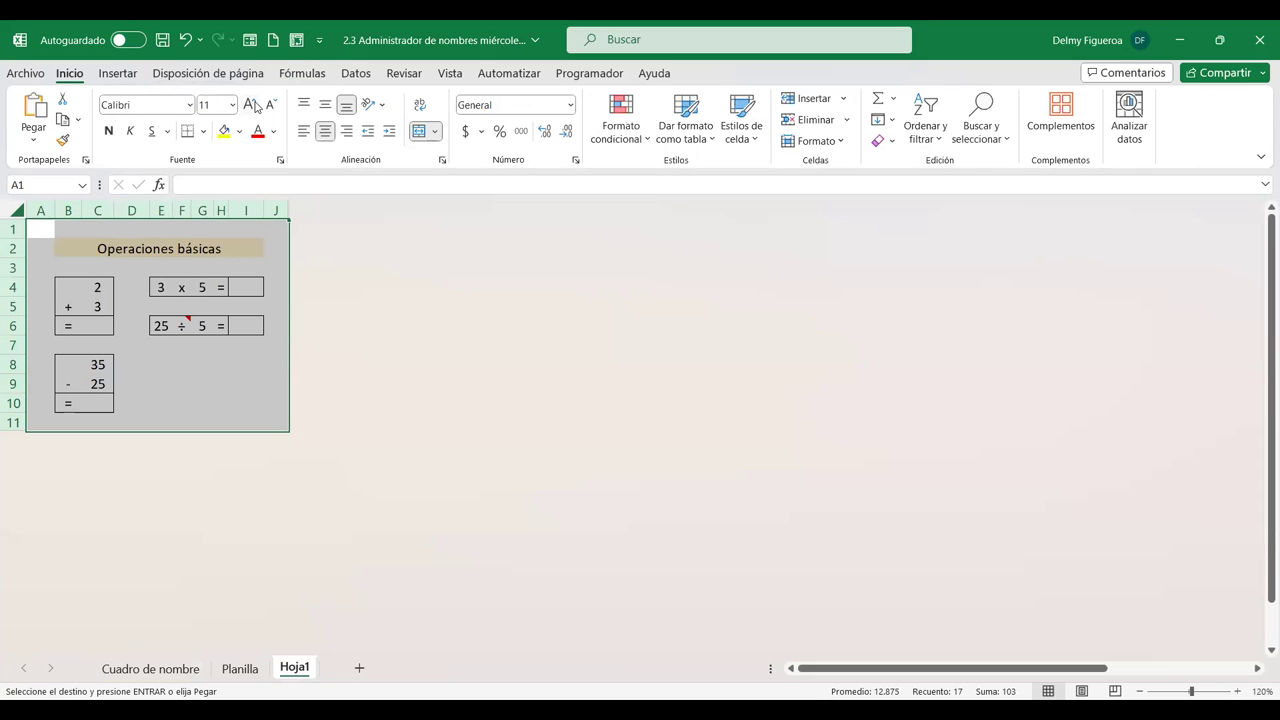
pyautogui.click(255, 106)
pyautogui.click(255, 106)
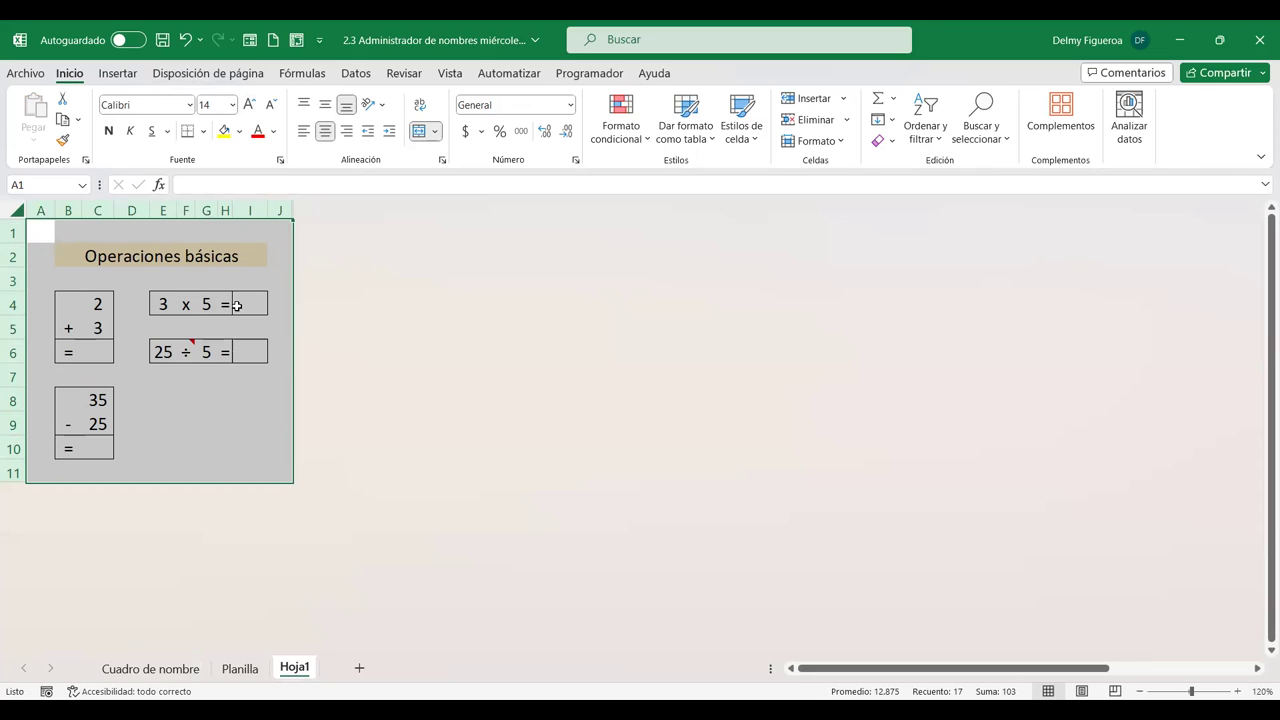
pyautogui.click(186, 400)
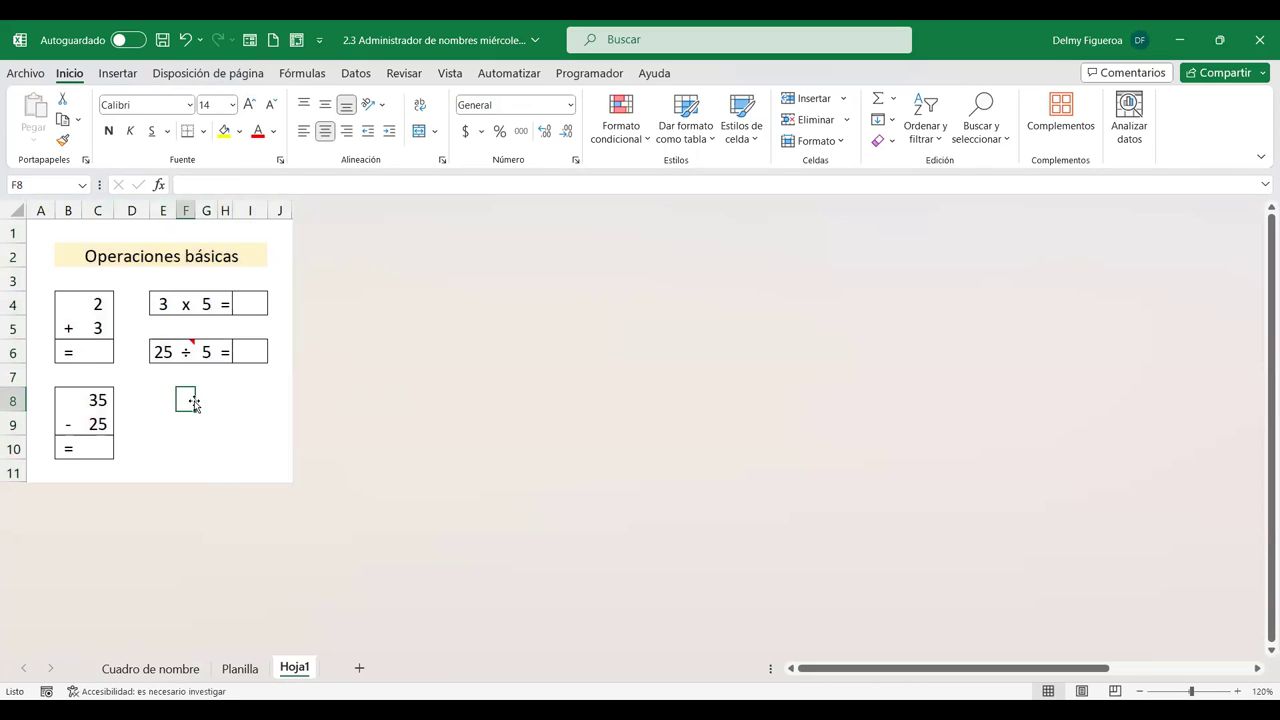
pyautogui.click(96, 351)
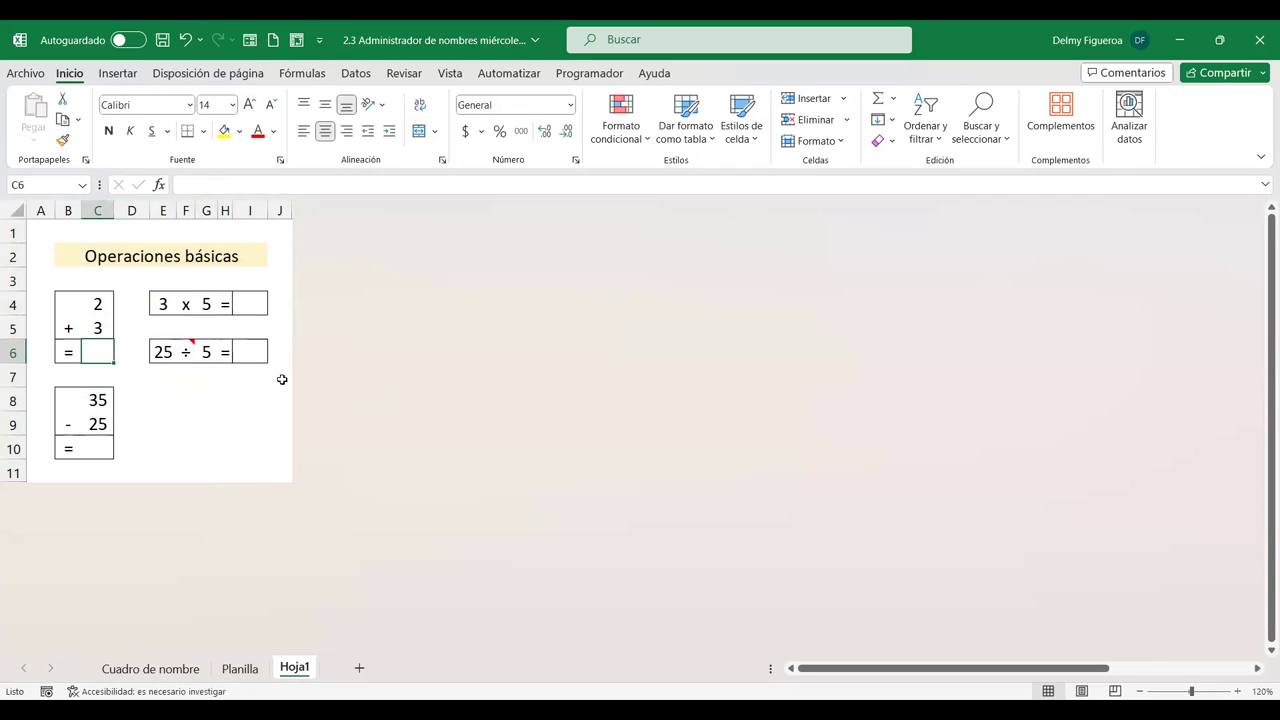
# Step: Enter the formula =C4+C5 in C6 so the addition exercise shows 5
pyautogui.write('+')
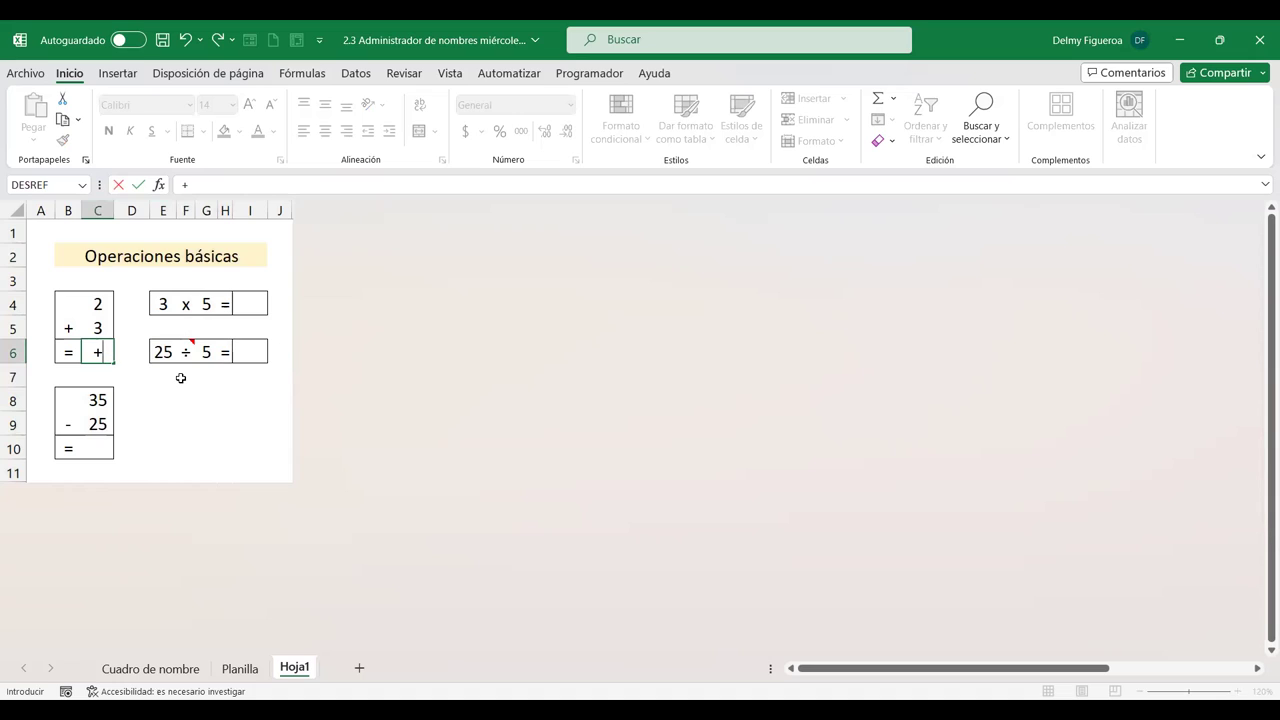
pyautogui.press('BackSpace')
pyautogui.write('=')
pyautogui.click(99, 305)
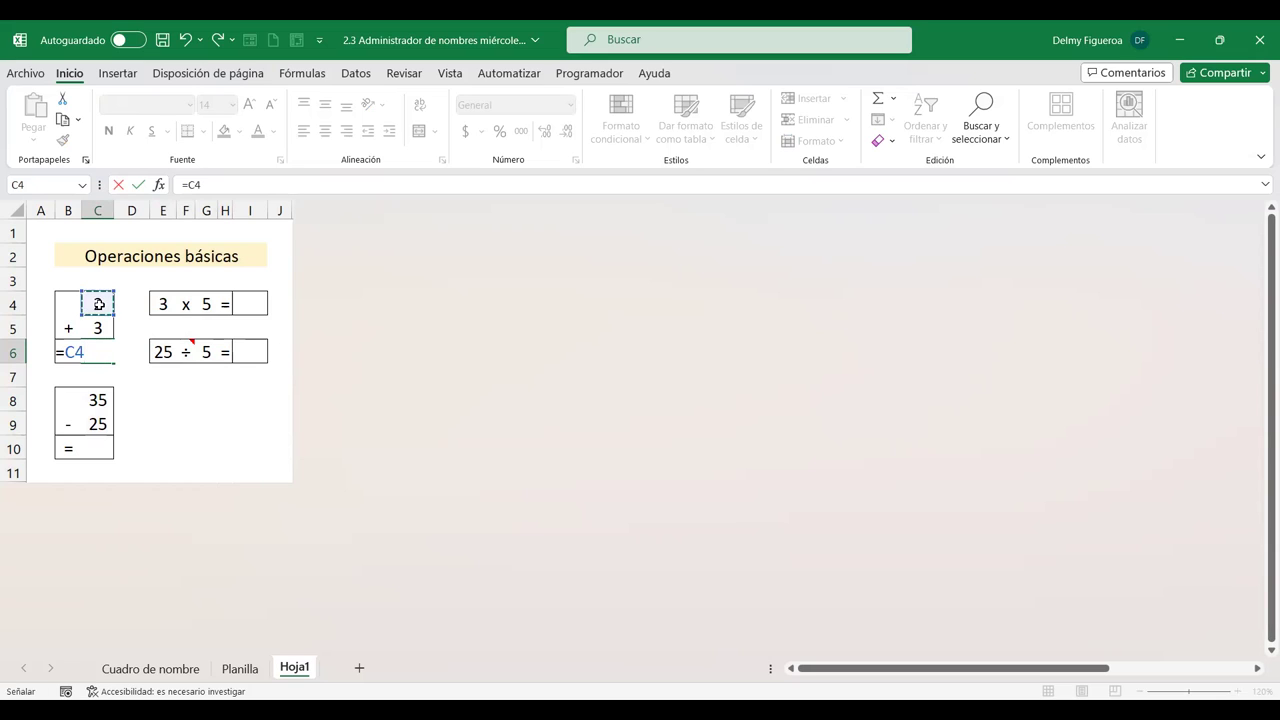
pyautogui.write('+')
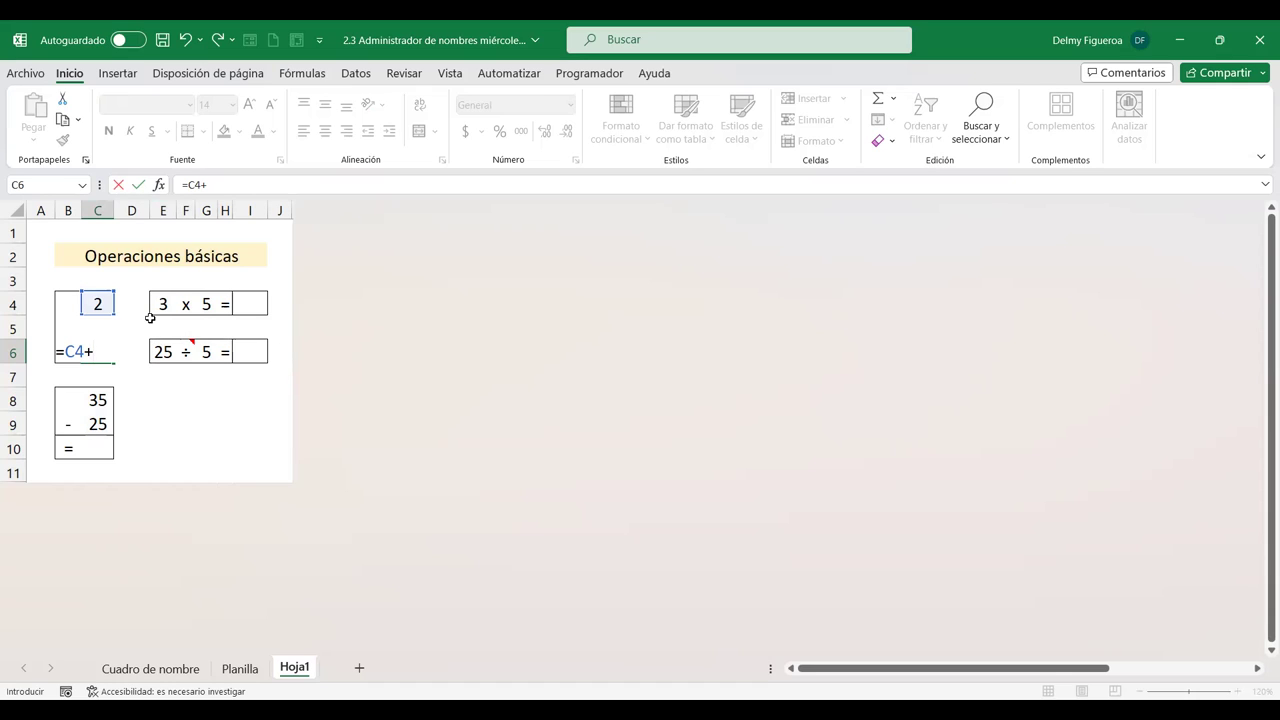
pyautogui.press('Right')
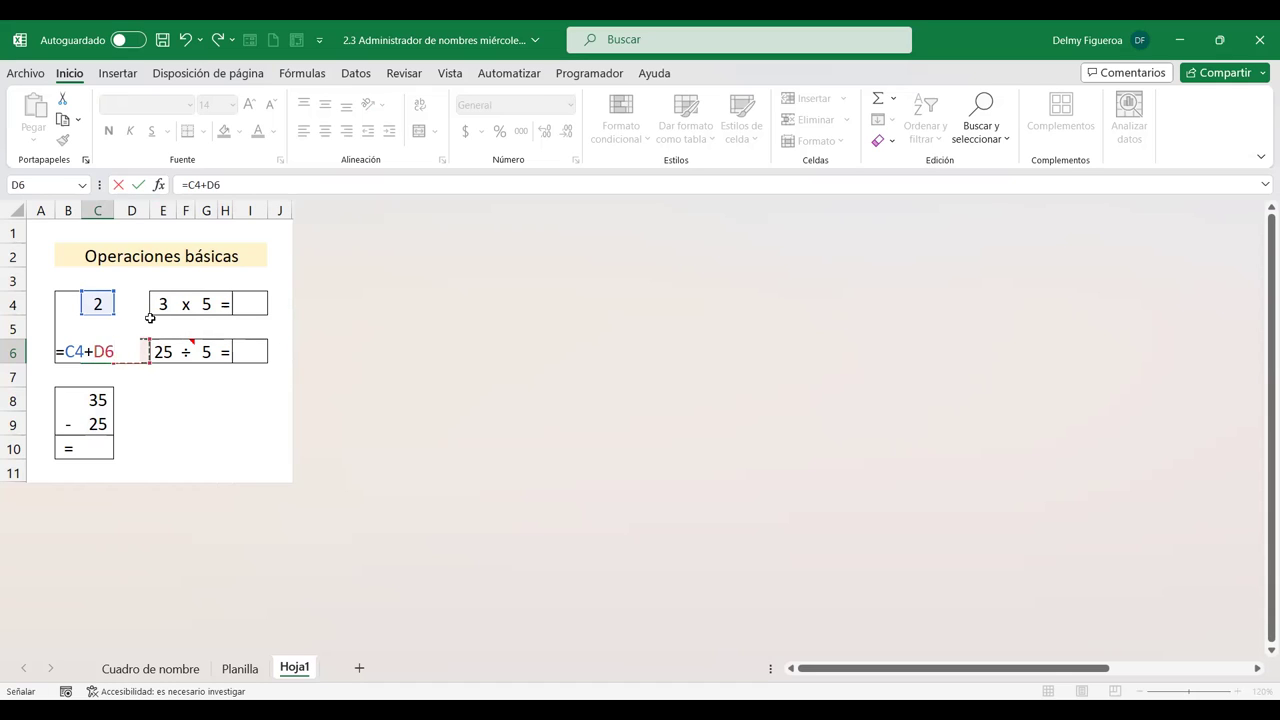
pyautogui.press('Up')
pyautogui.press('Left')
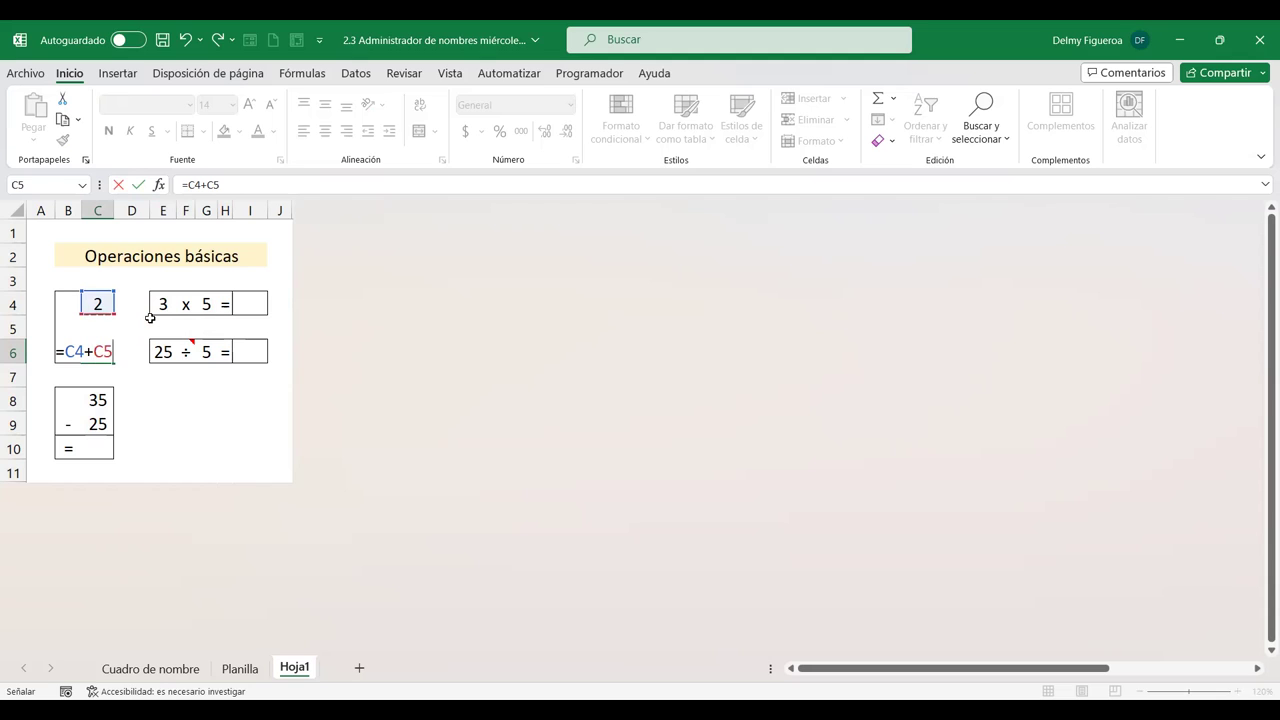
pyautogui.press('Return')
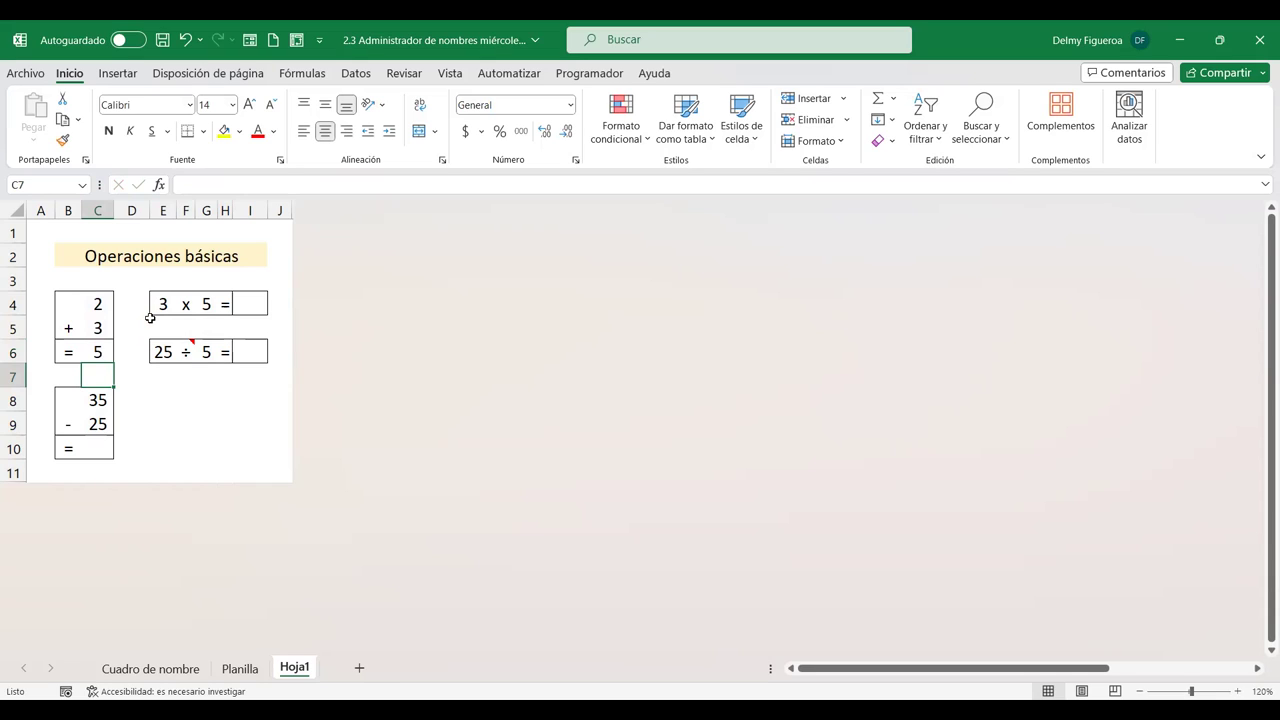
# Step: Add a SUMA(C4:C5) formula in C7 showing 5 below the addition
pyautogui.write('+')
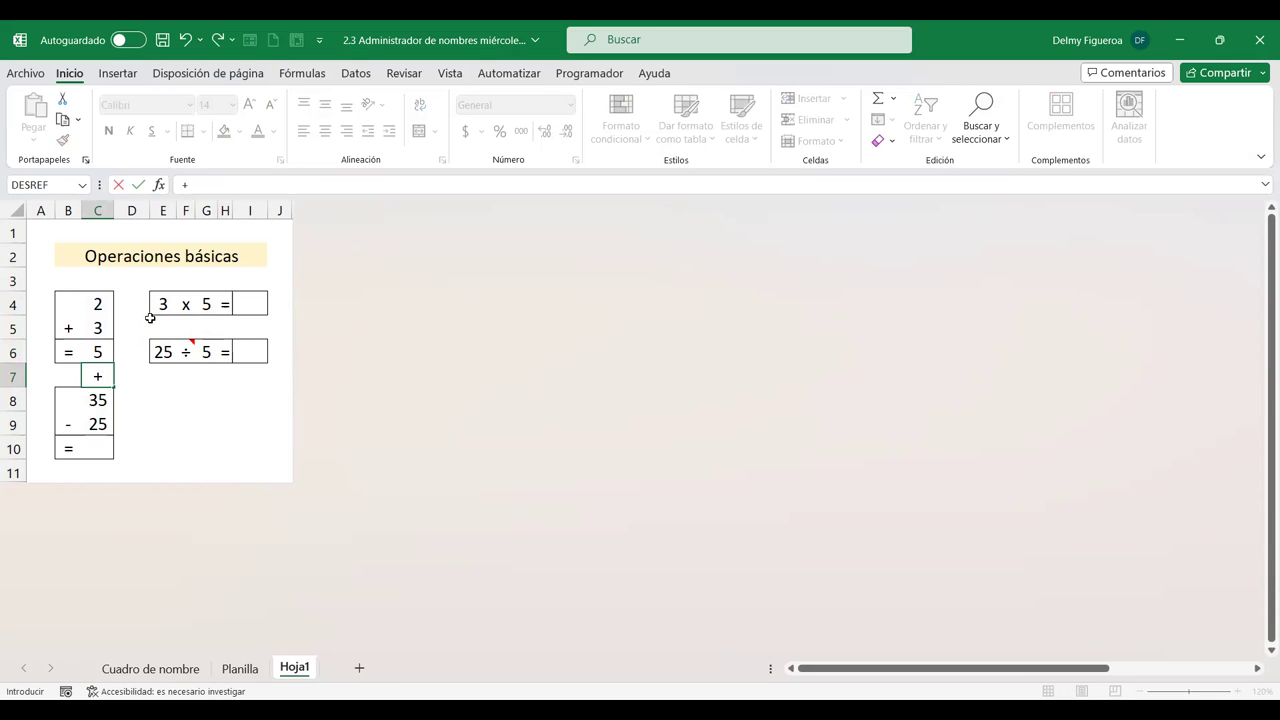
pyautogui.write('sum')
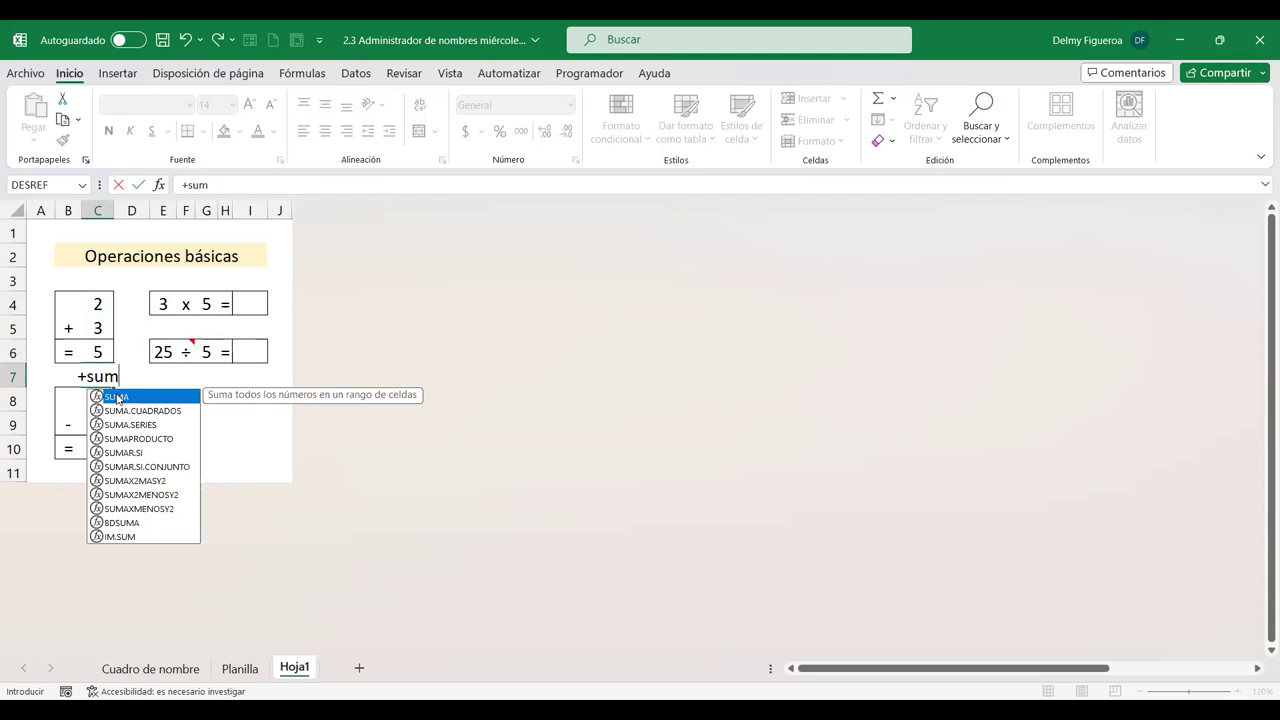
pyautogui.doubleClick(117, 397)
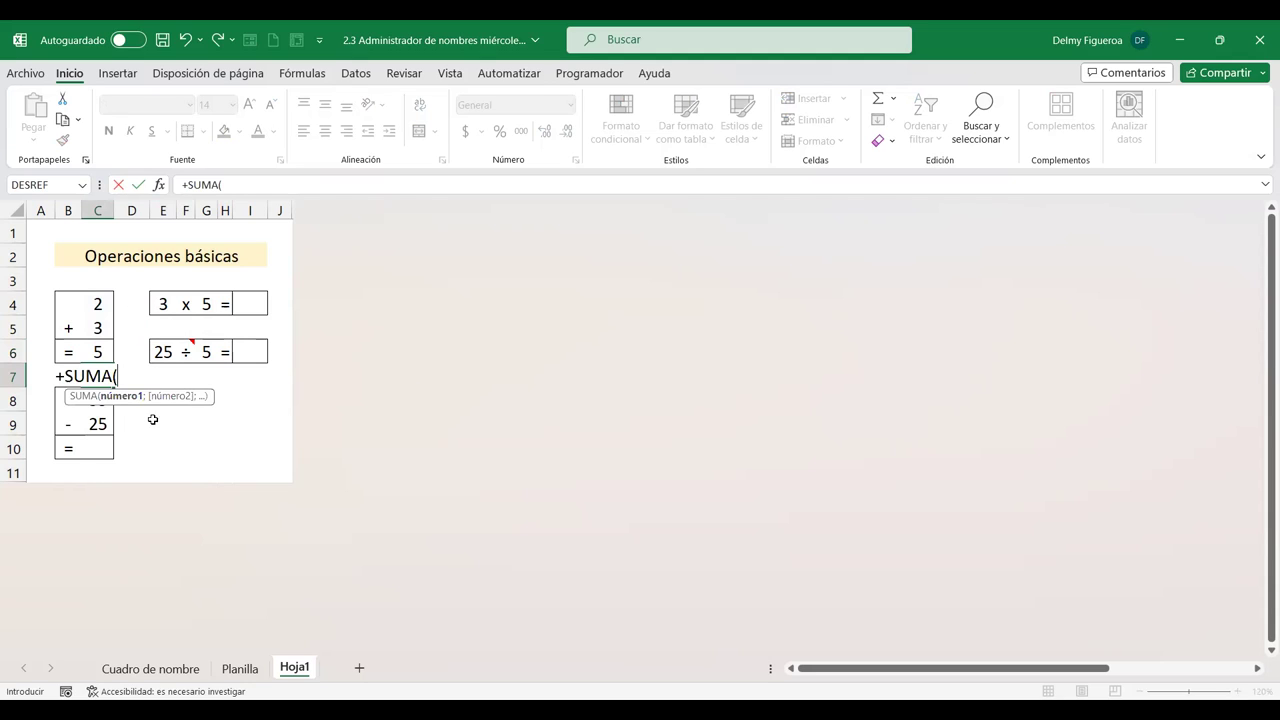
pyautogui.moveTo(95, 301); pyautogui.dragTo(97, 330)
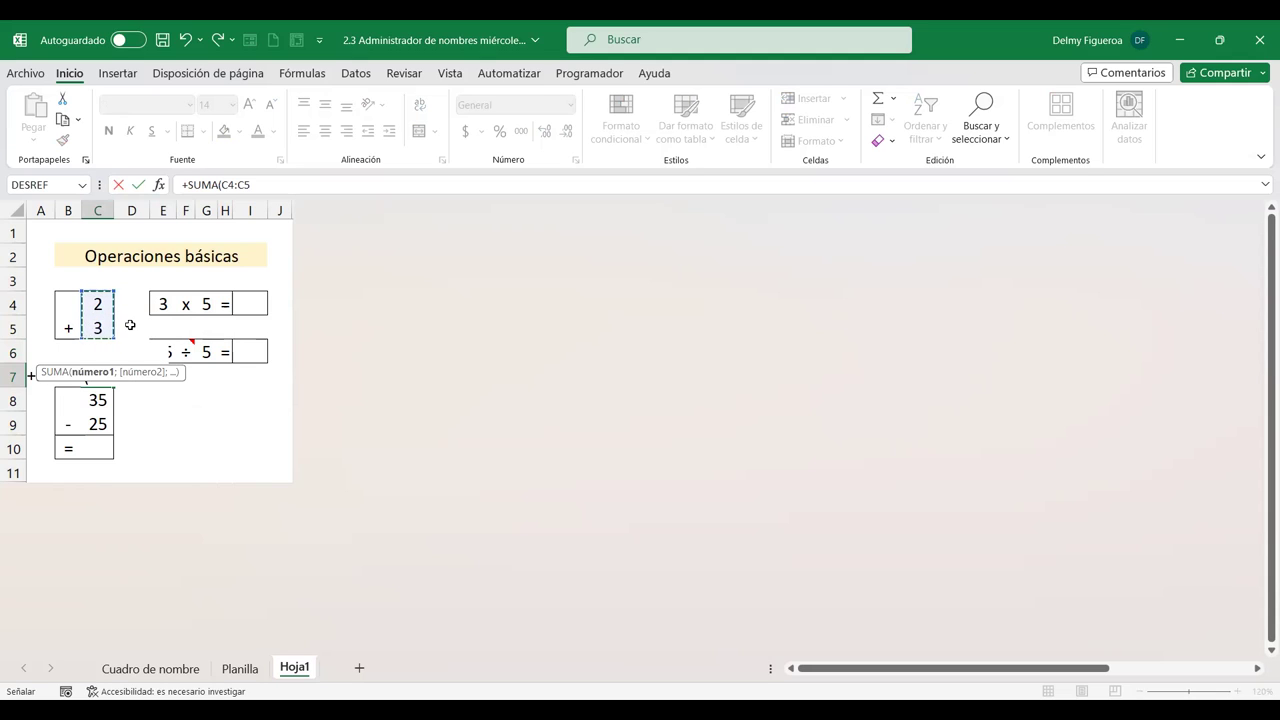
pyautogui.press('Return')
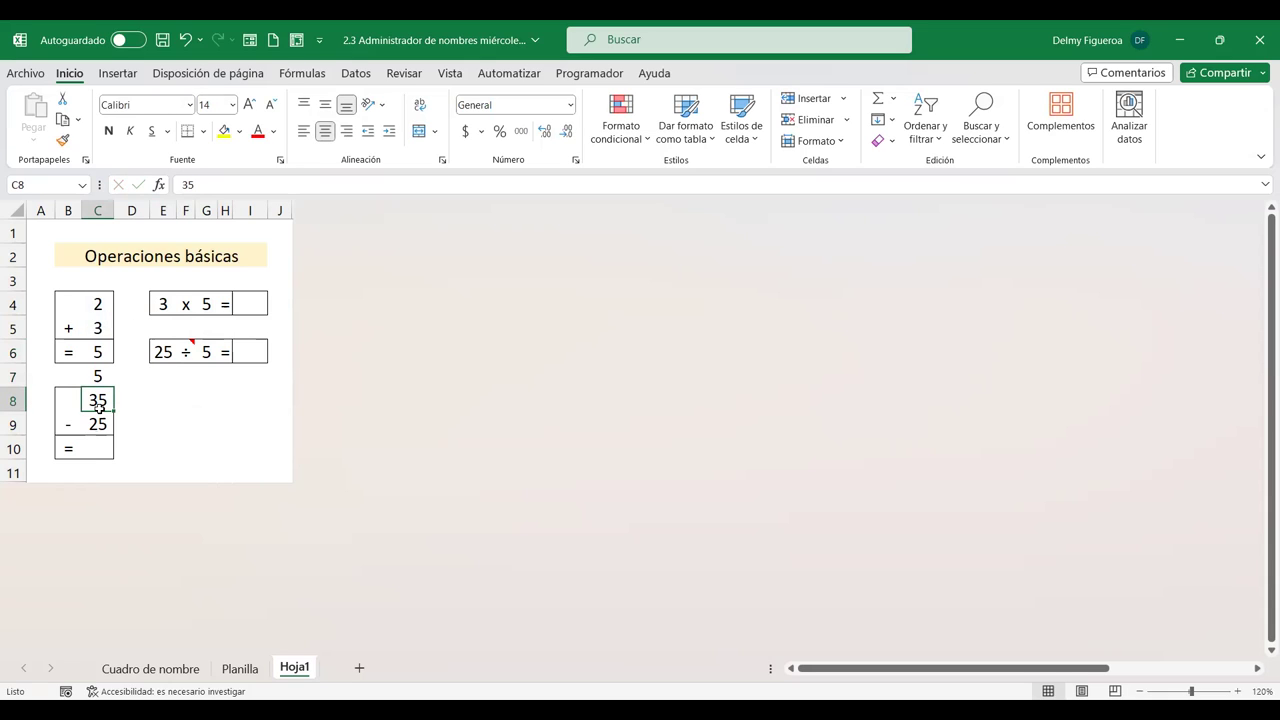
# Step: Enter +C8-C9 in C10 so the subtraction exercise shows 10
pyautogui.click(100, 446)
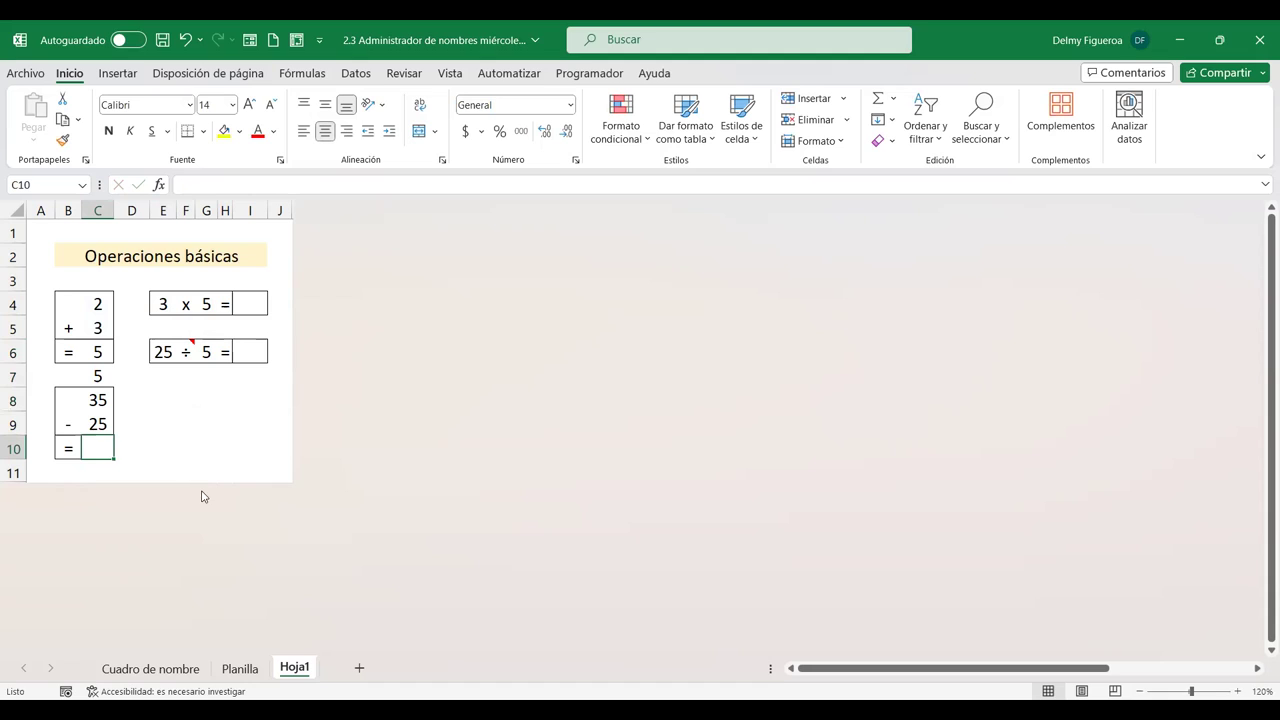
pyautogui.write('+')
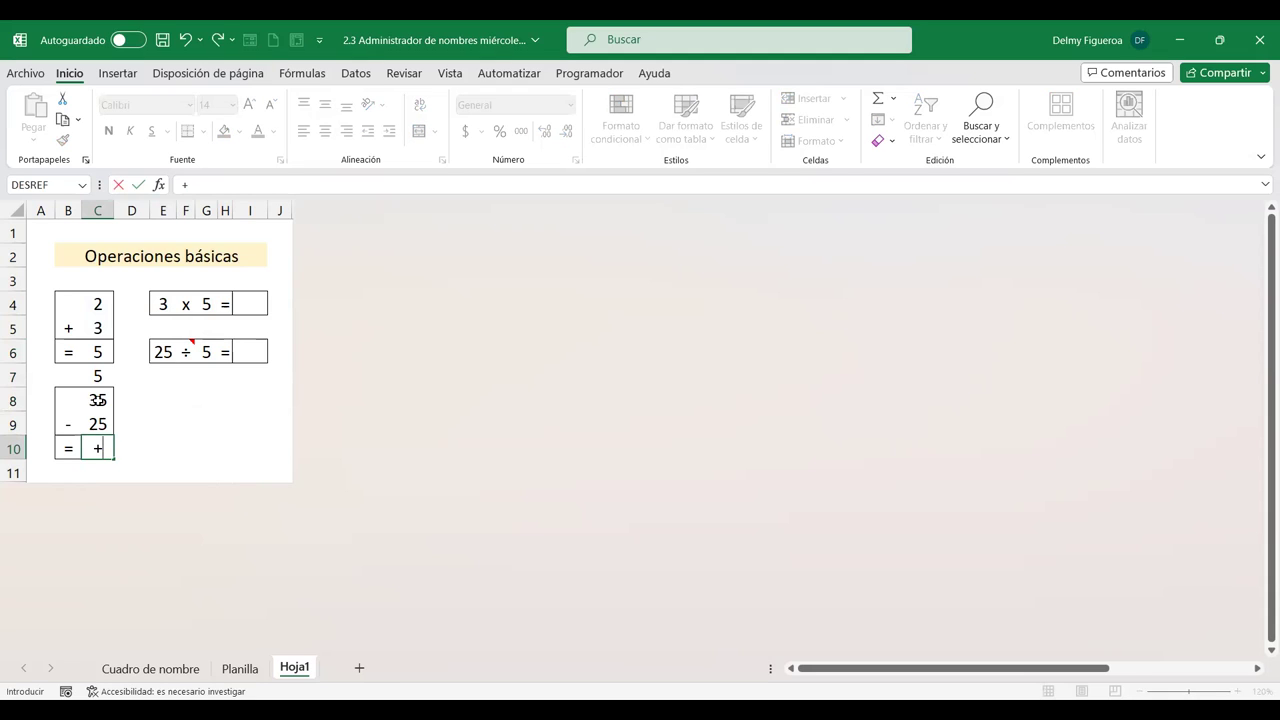
pyautogui.click(94, 401)
pyautogui.write('-')
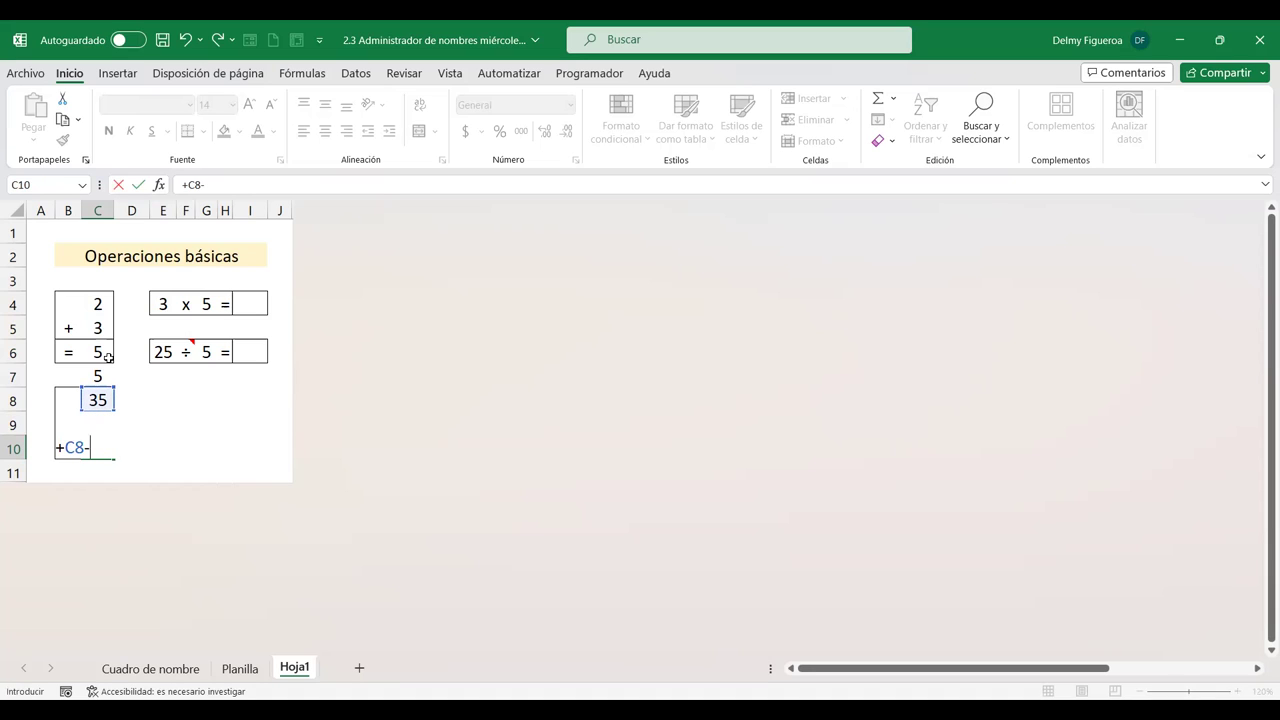
pyautogui.write('c9')
pyautogui.press('Return')
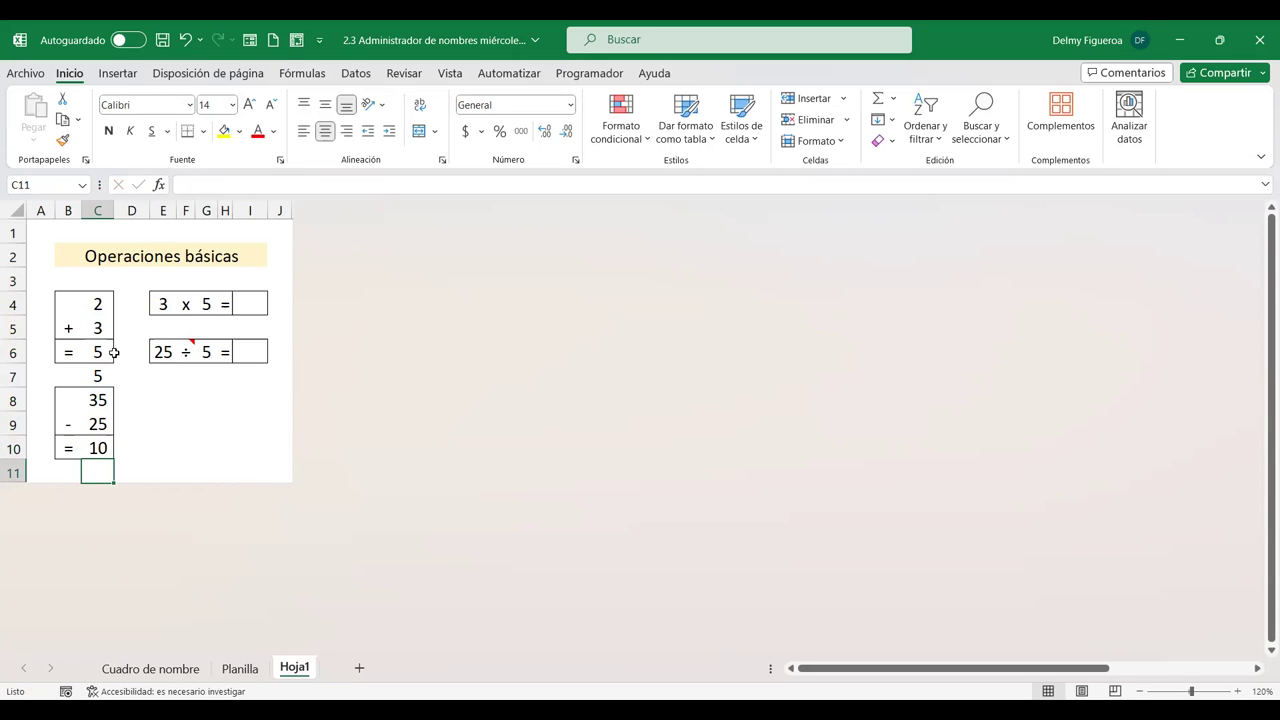
# Step: Enter +E4*G4 in I4 so the multiplication shows 15
pyautogui.click(248, 302)
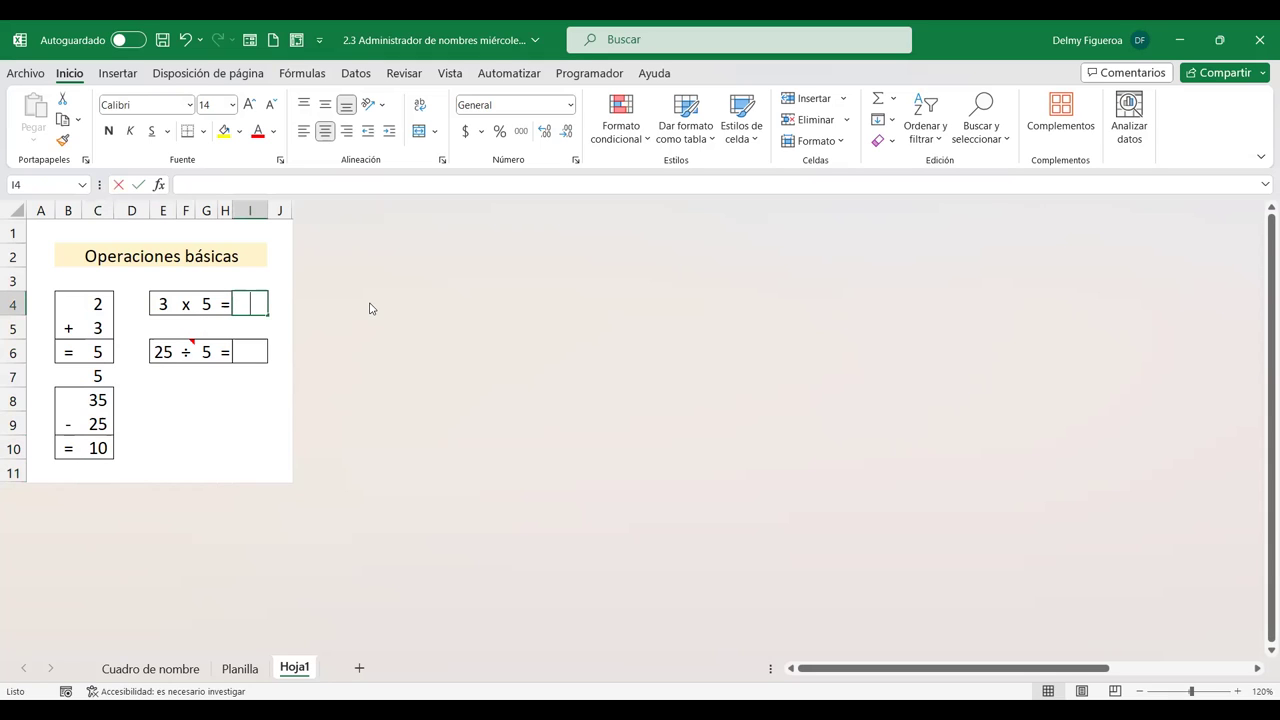
pyautogui.write('+')
pyautogui.click(160, 302)
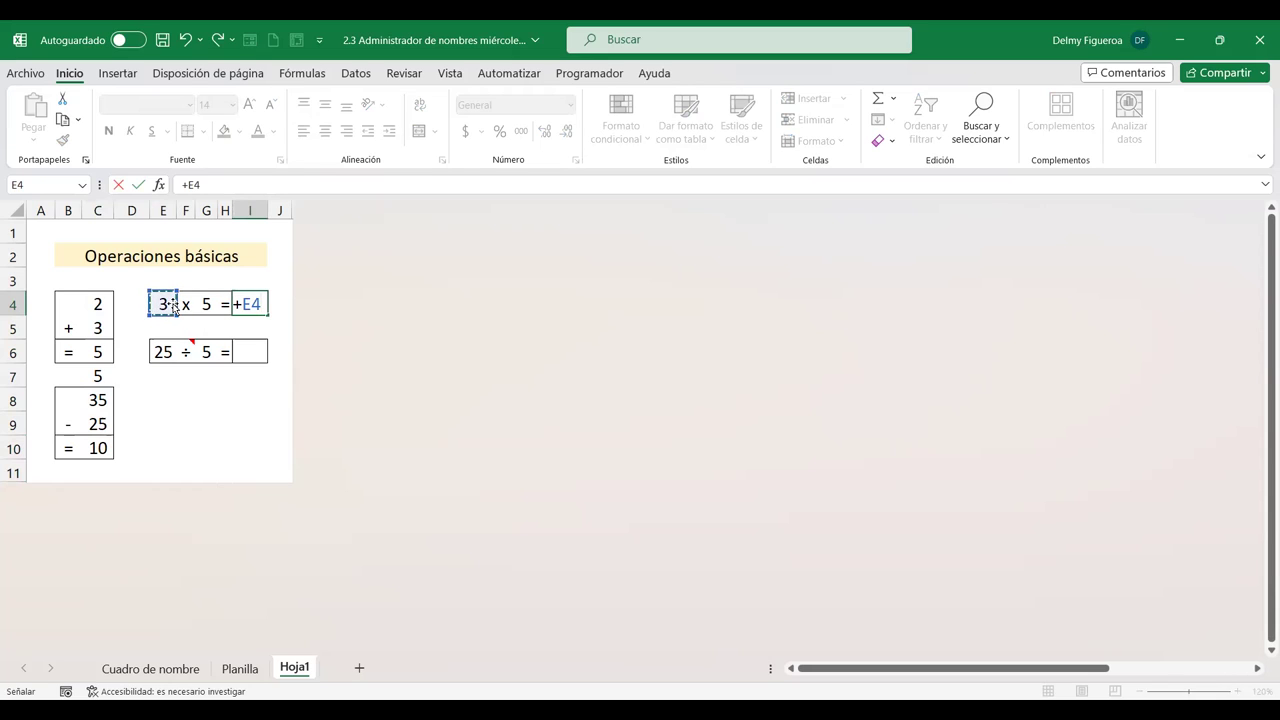
pyautogui.write('*')
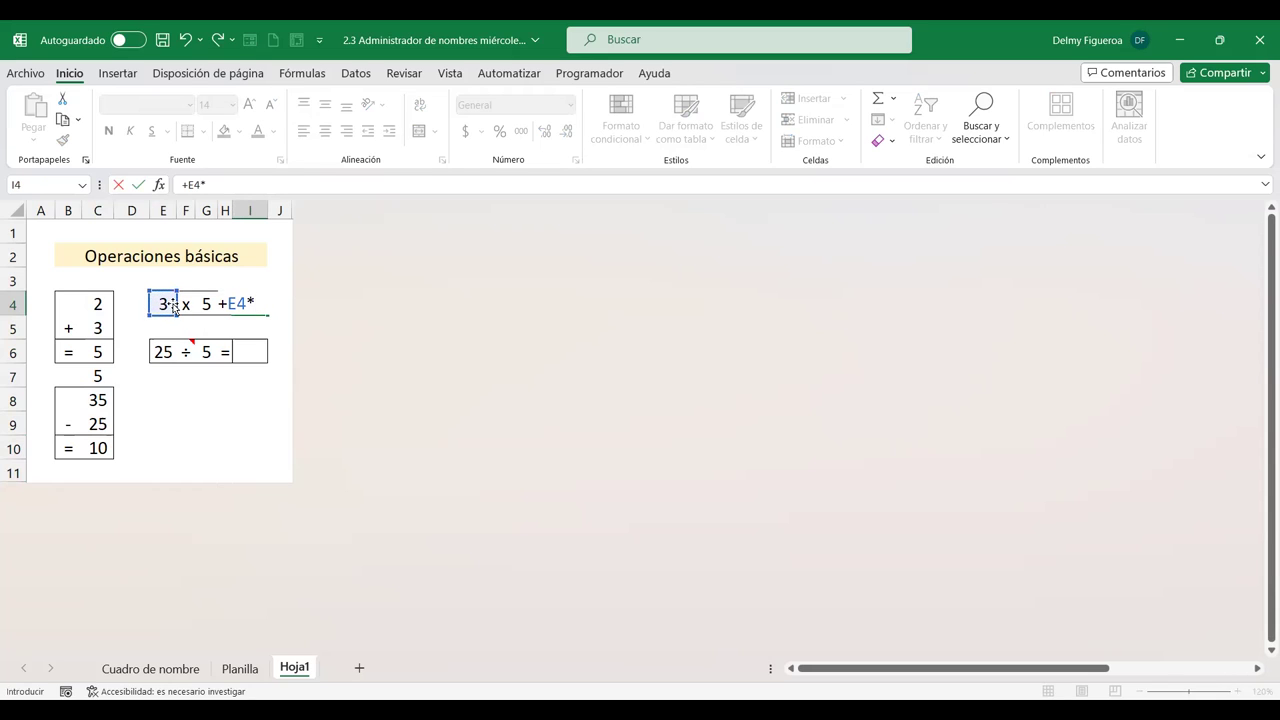
pyautogui.click(208, 300)
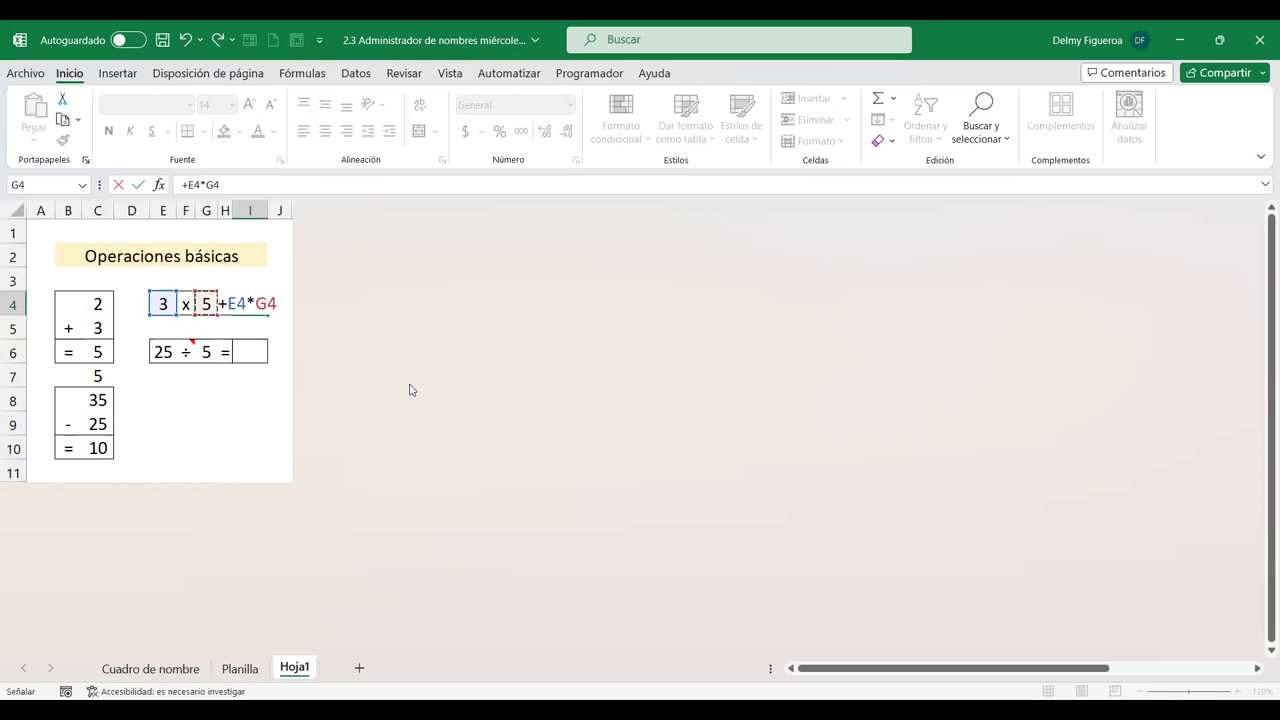
pyautogui.press('Return')
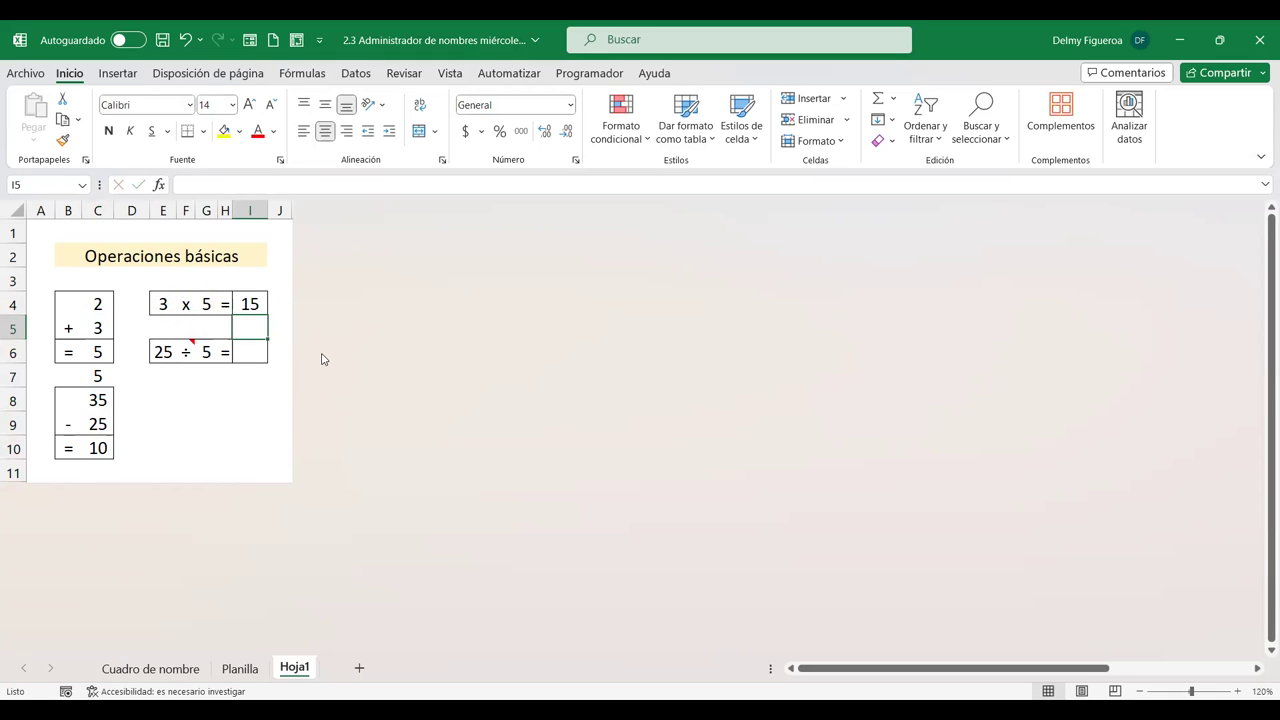
# Step: Compute the same product in I5 with PRODUCTO over E4:G4
pyautogui.write('+')
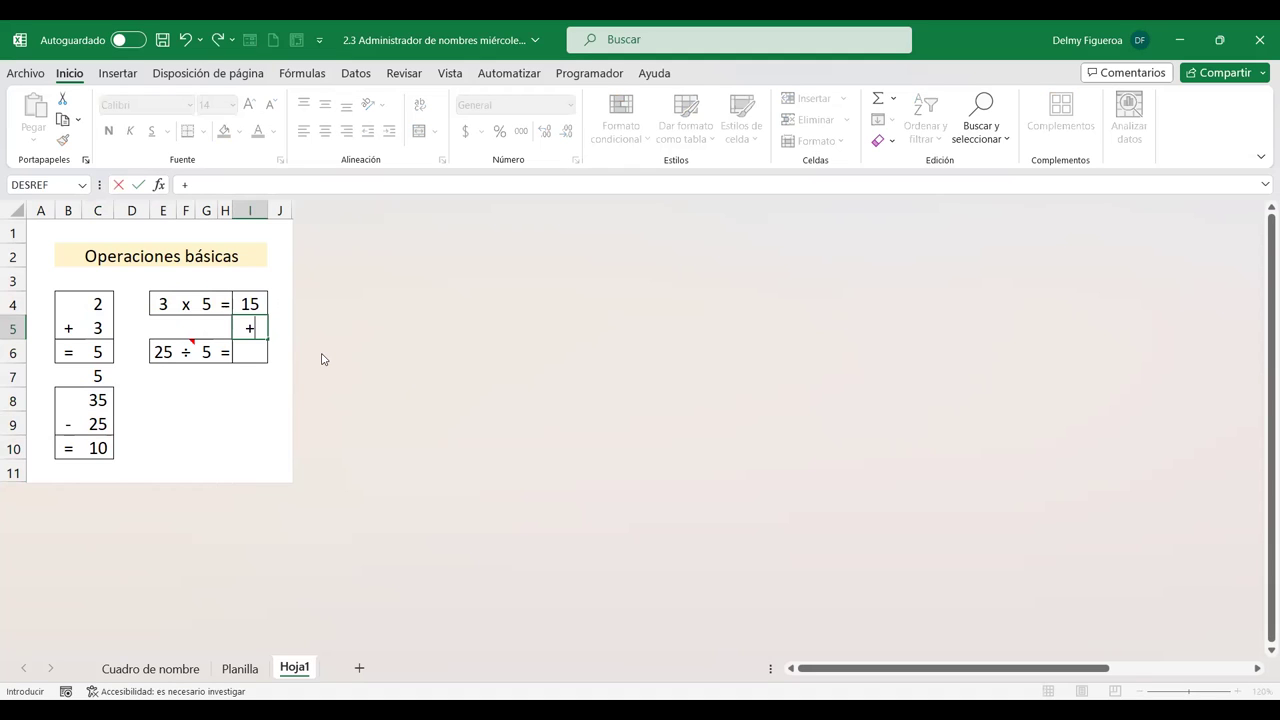
pyautogui.write('prd')
pyautogui.press('BackSpace')
pyautogui.write('o')
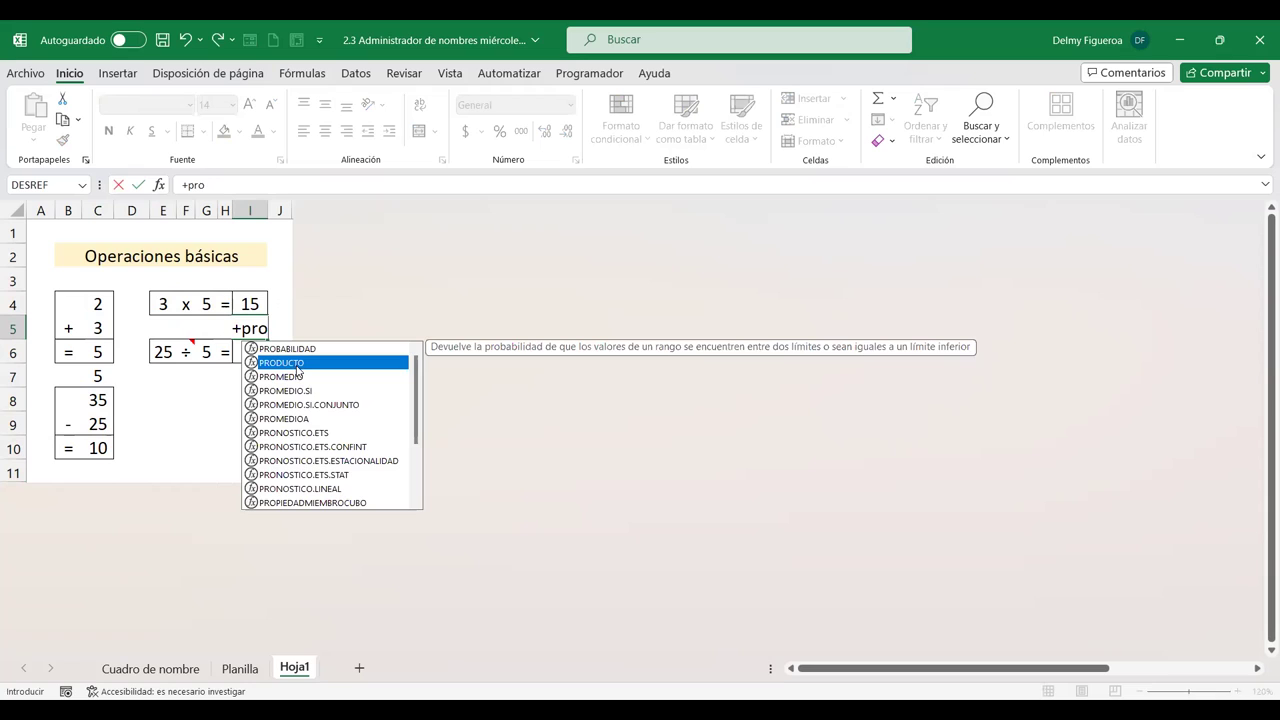
pyautogui.press('Tab')
pyautogui.moveTo(162, 303); pyautogui.dragTo(206, 304)
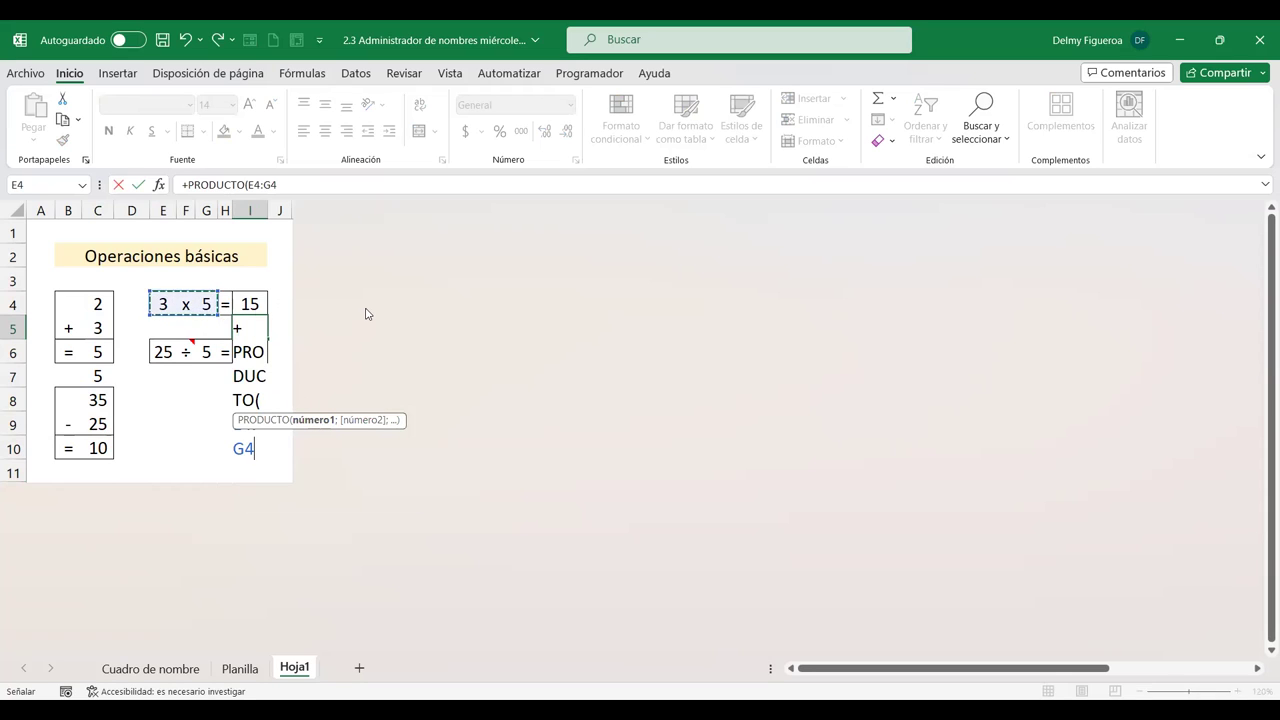
pyautogui.press('Return')
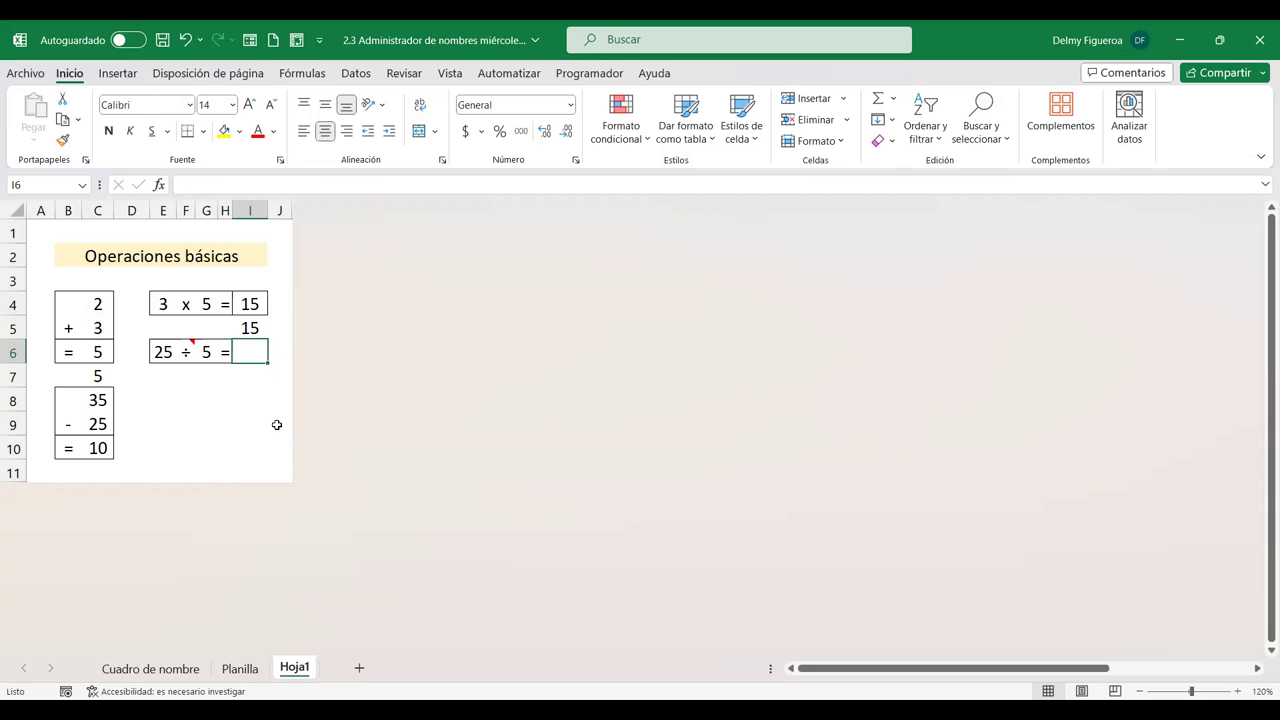
# Step: Enter +E6/G6 in I6 so the division exercise shows 5
pyautogui.press('F2')
pyautogui.write('+25')
pyautogui.press('BackSpace')
pyautogui.press('BackSpace')
pyautogui.click(163, 352)
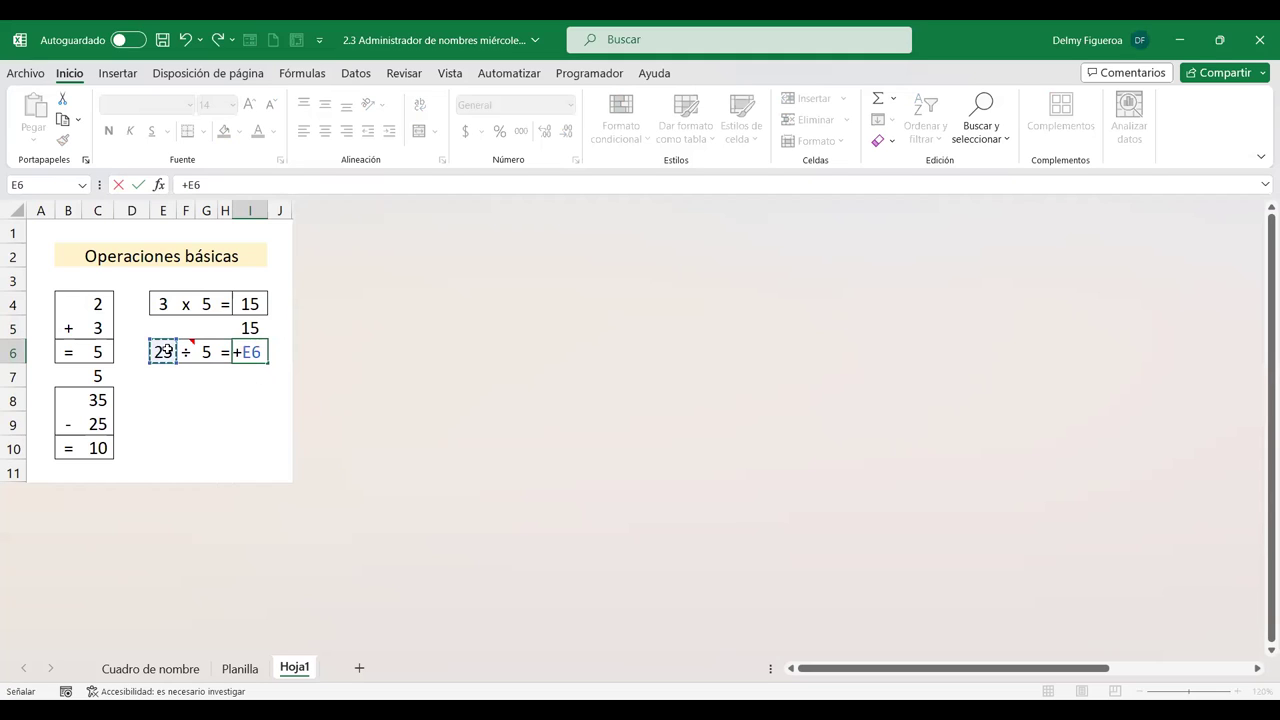
pyautogui.write('/')
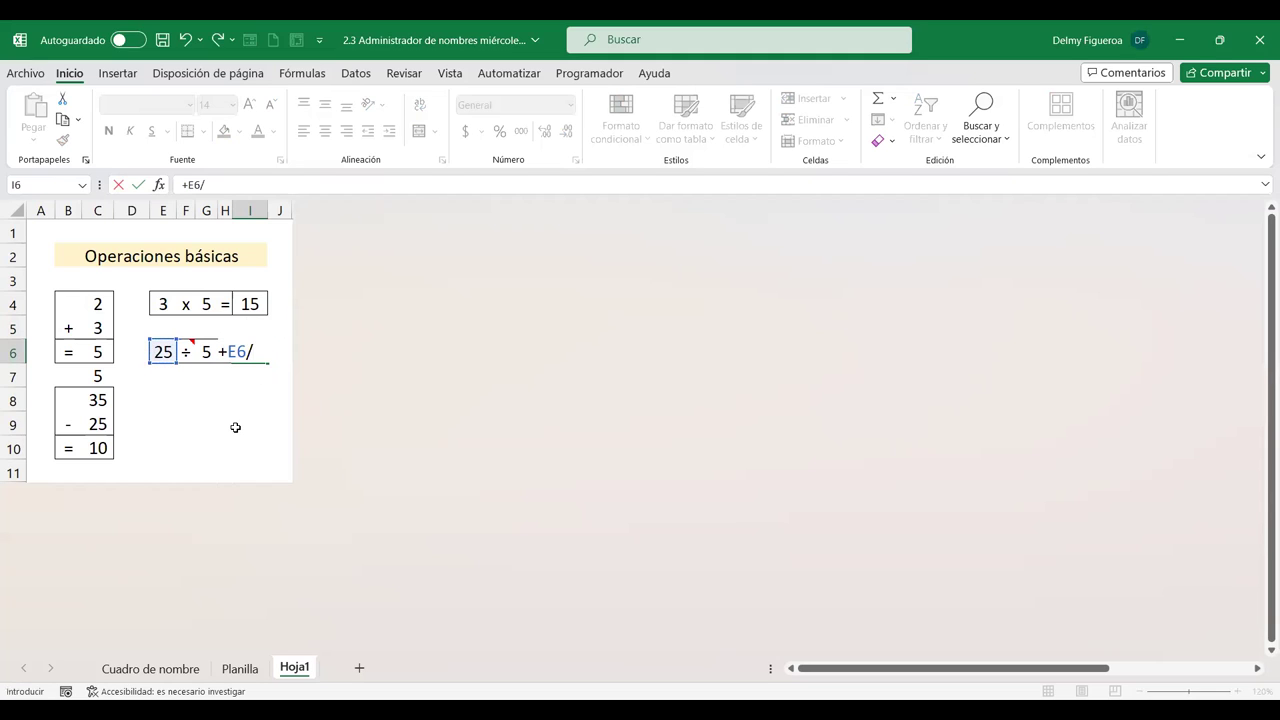
pyautogui.click(206, 352)
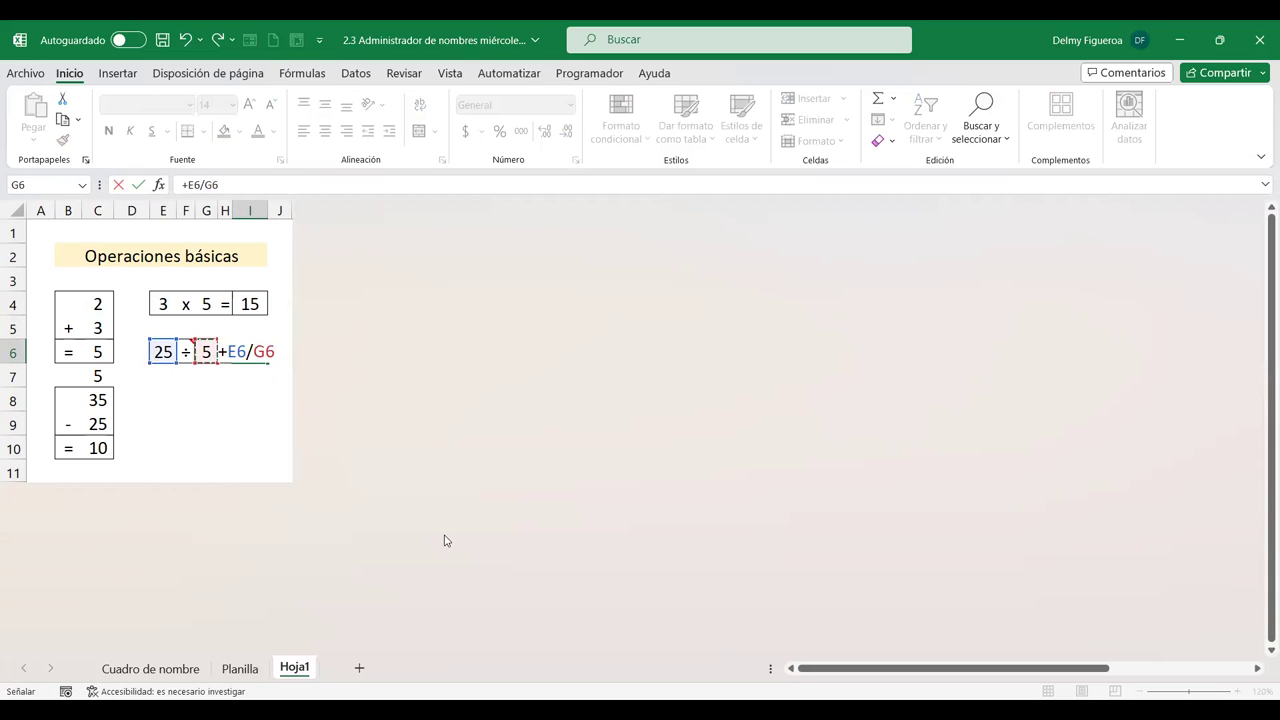
pyautogui.press('Return')
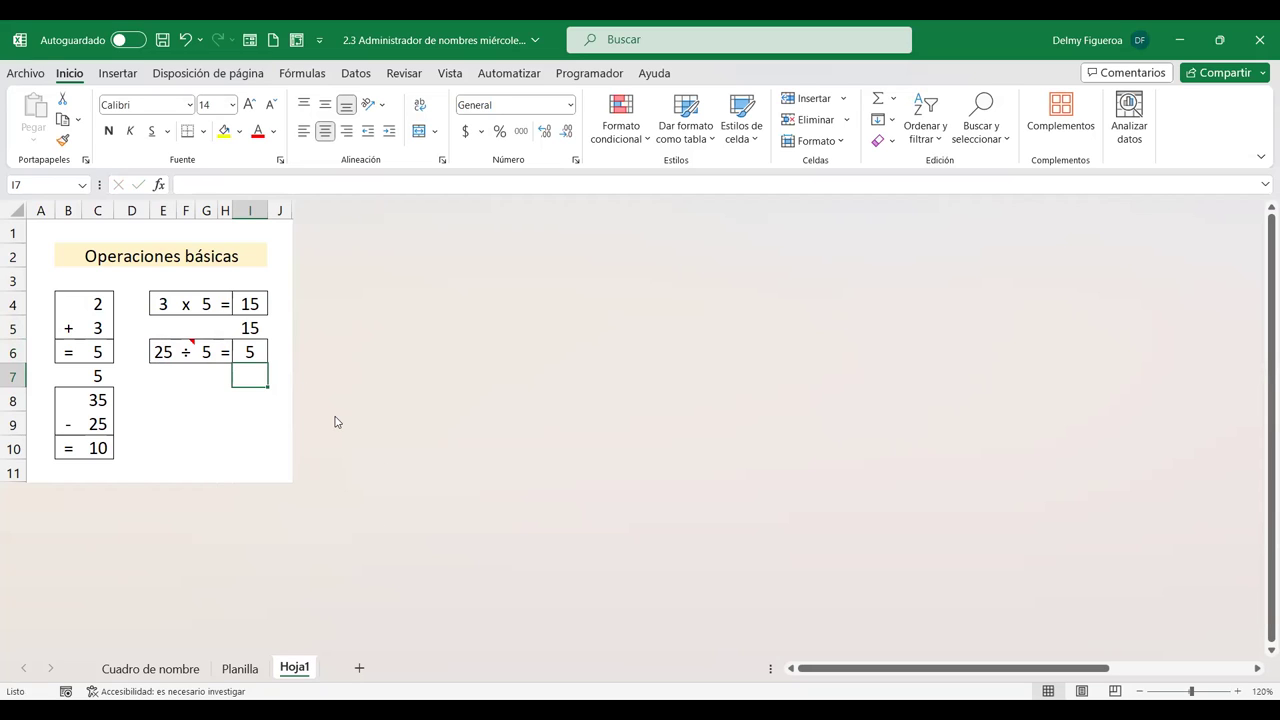
# Step: Unhide the hidden columns after J and the hidden rows below row 10
pyautogui.click(280, 210)
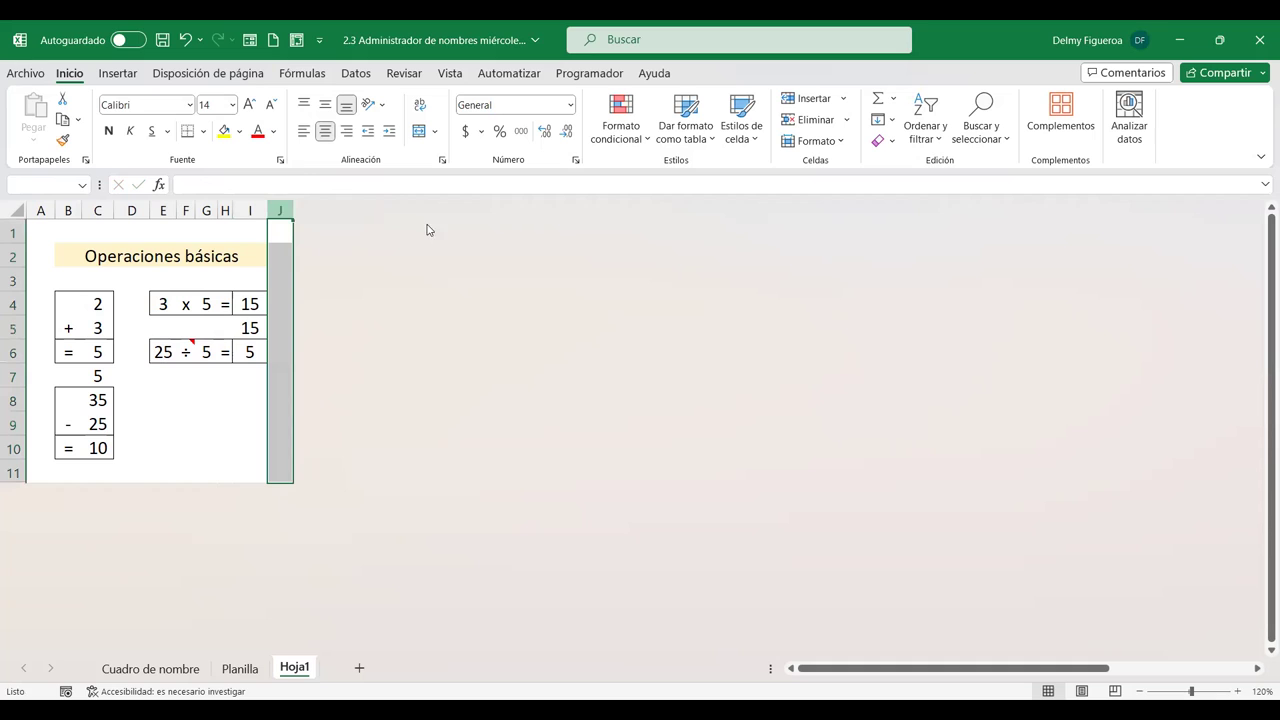
pyautogui.rightClick(289, 212)
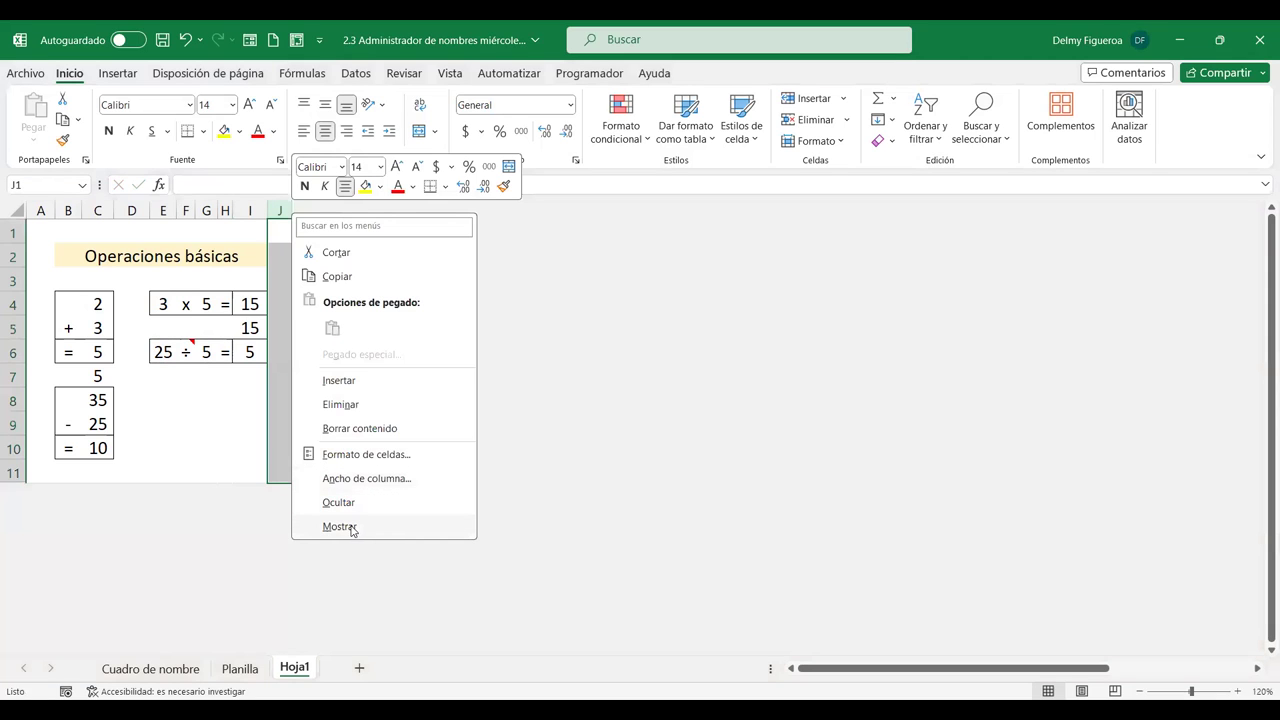
pyautogui.click(340, 527)
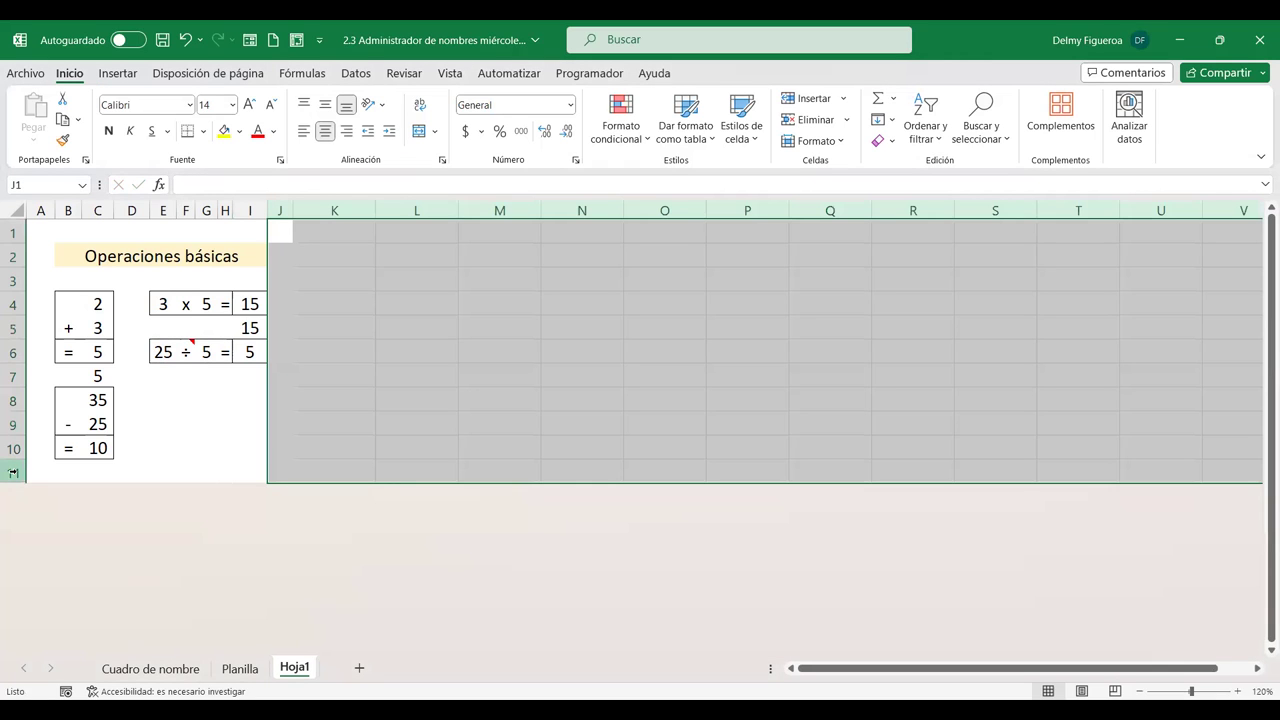
pyautogui.click(14, 472)
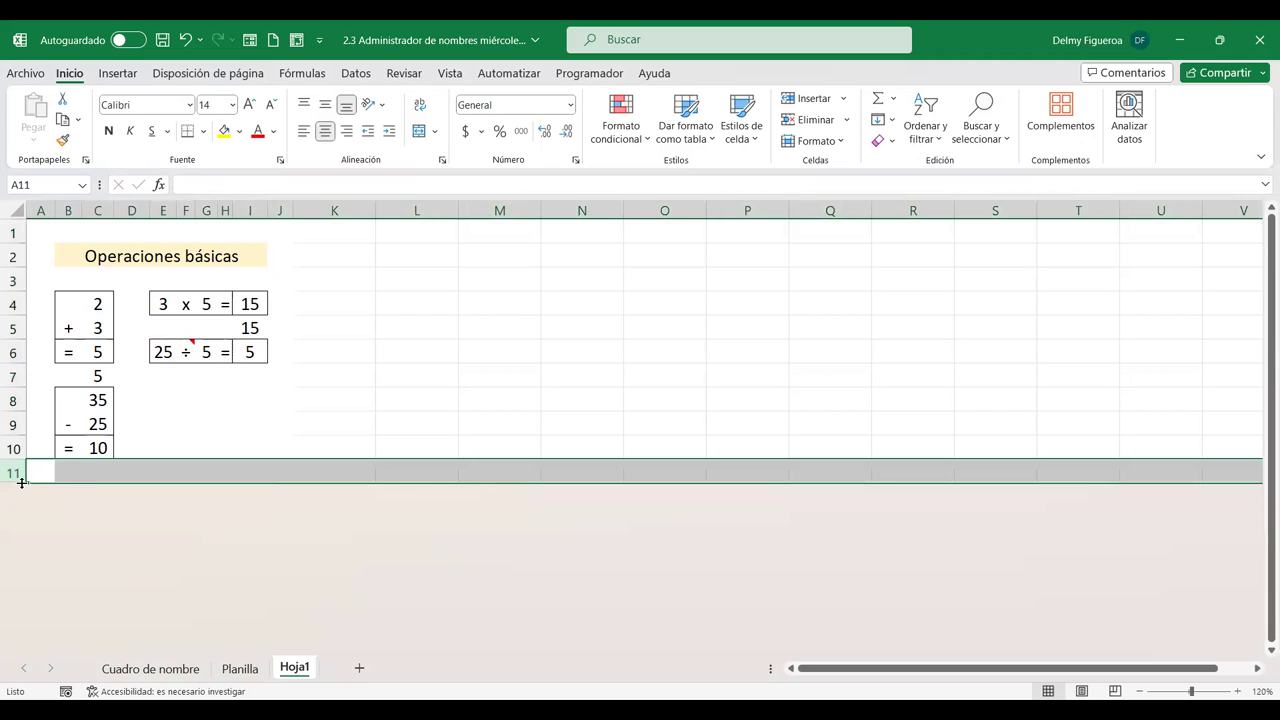
pyautogui.rightClick(55, 481)
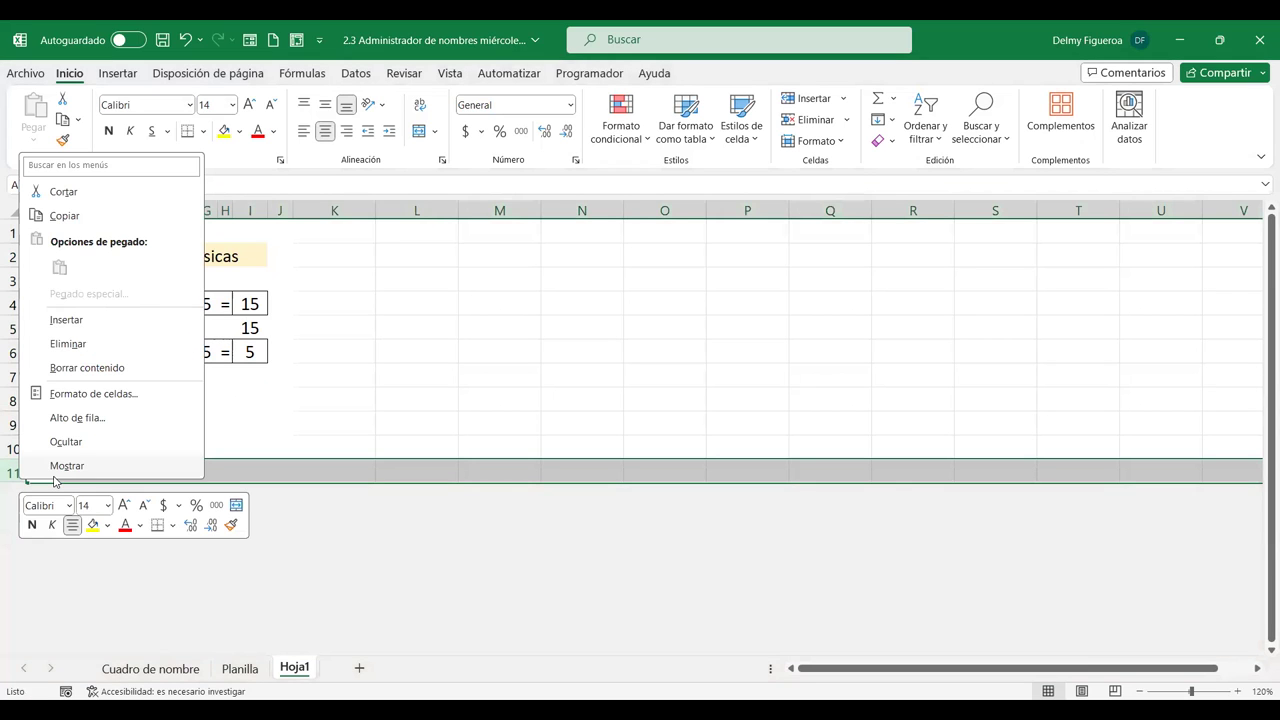
pyautogui.click(67, 465)
# Step: Type the heading 'Jerarquía de las operaciones' in L2, followed by Paréntesis and Exponentes
pyautogui.click(428, 252)
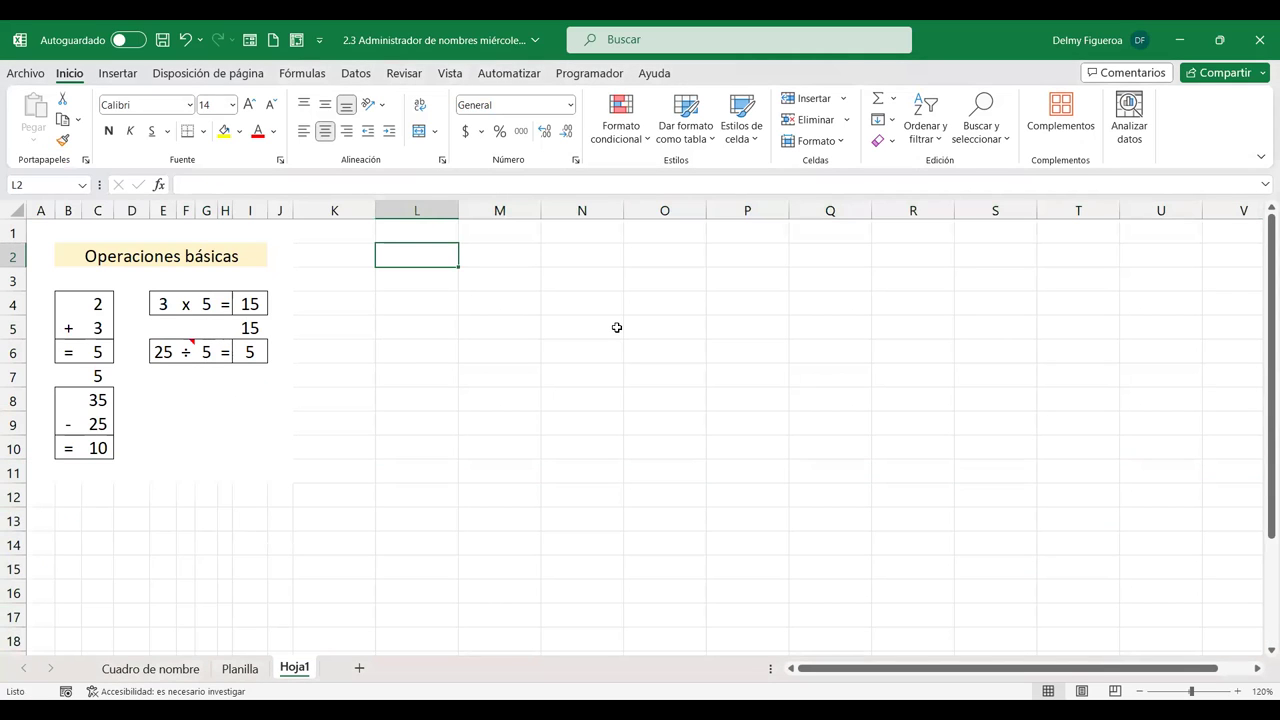
pyautogui.write('Jerarquía de las operaciones')
pyautogui.press('Return')
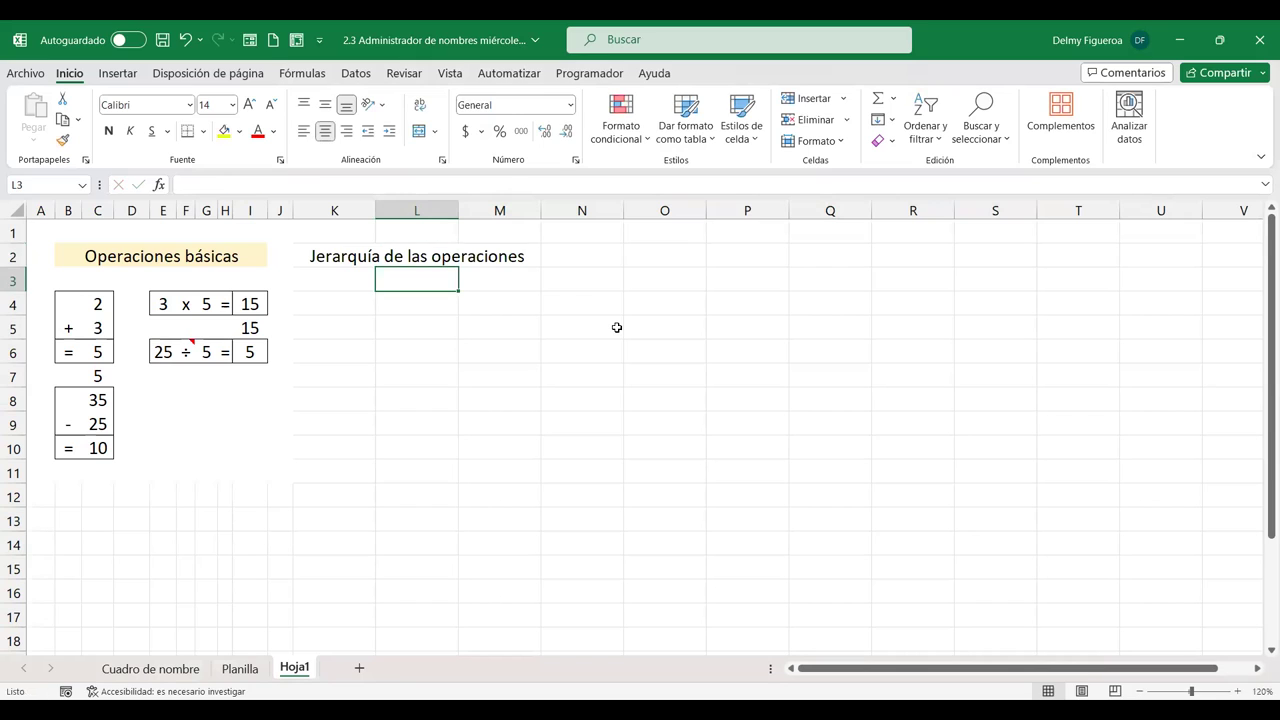
pyautogui.write('Paréntesis')
pyautogui.press('Return')
pyautogui.write('Exponentes')
pyautogui.press('Return')
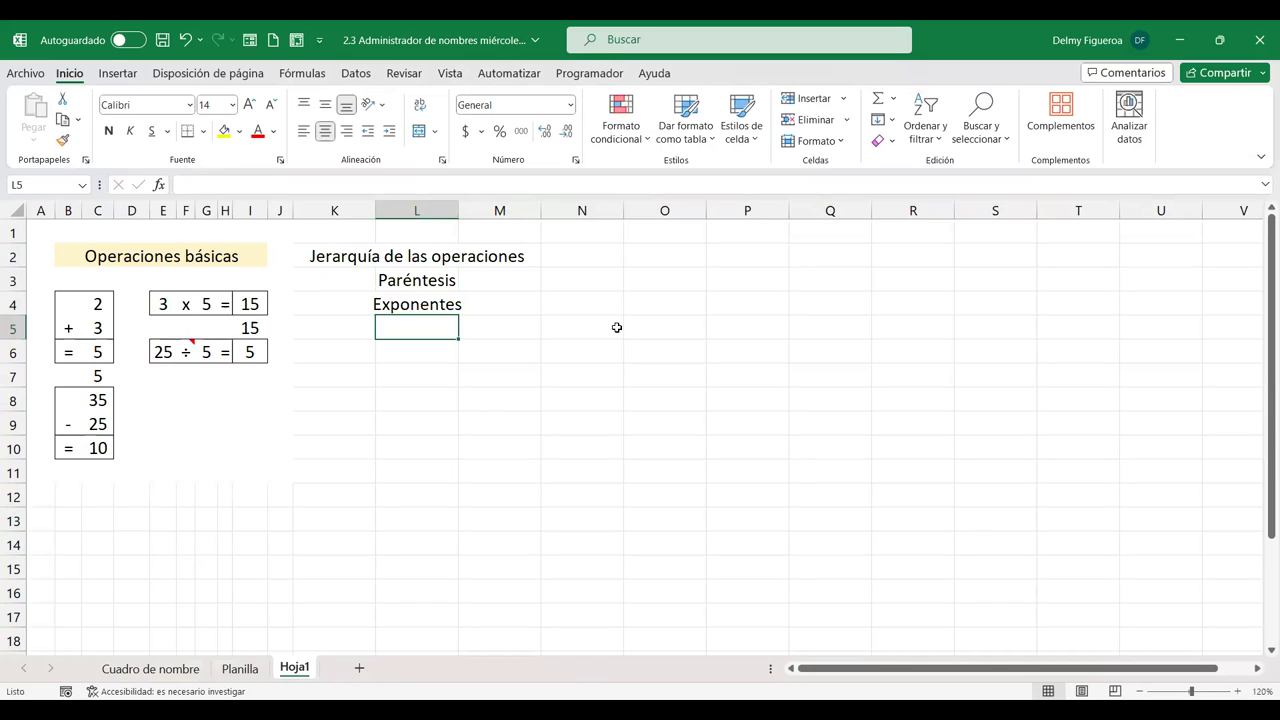
# Step: Add 'Multiplicación y división' and 'Suma y resta' to the list and autofit column L
pyautogui.write('Multiplicacio')
pyautogui.write('+p')
pyautogui.press('BackSpace')
pyautogui.press('BackSpace')
pyautogui.write('ón y')
pyautogui.press('BackSpace')
pyautogui.press('BackSpace')
pyautogui.press('BackSpace')
pyautogui.press('BackSpace')
pyautogui.press('BackSpace')
pyautogui.press('BackSpace')
pyautogui.write('ón y divis')
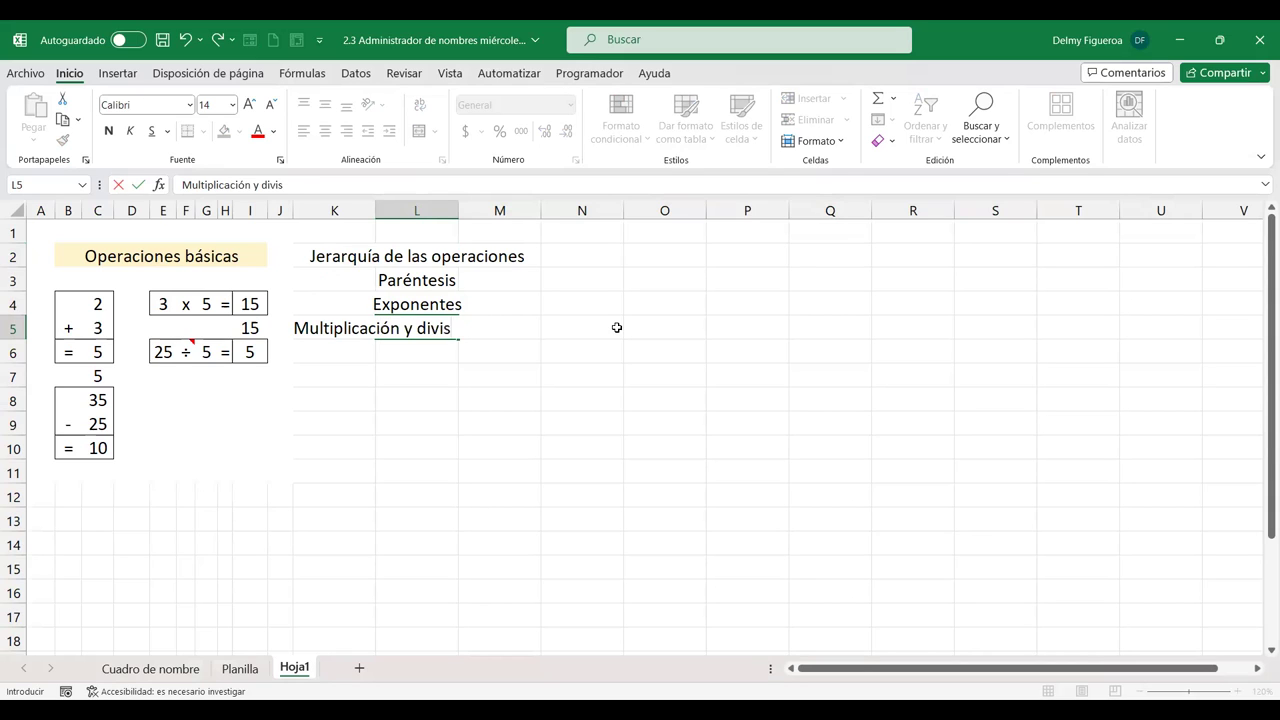
pyautogui.write('ión')
pyautogui.press('Return')
pyautogui.press('Return')
pyautogui.press('Up')
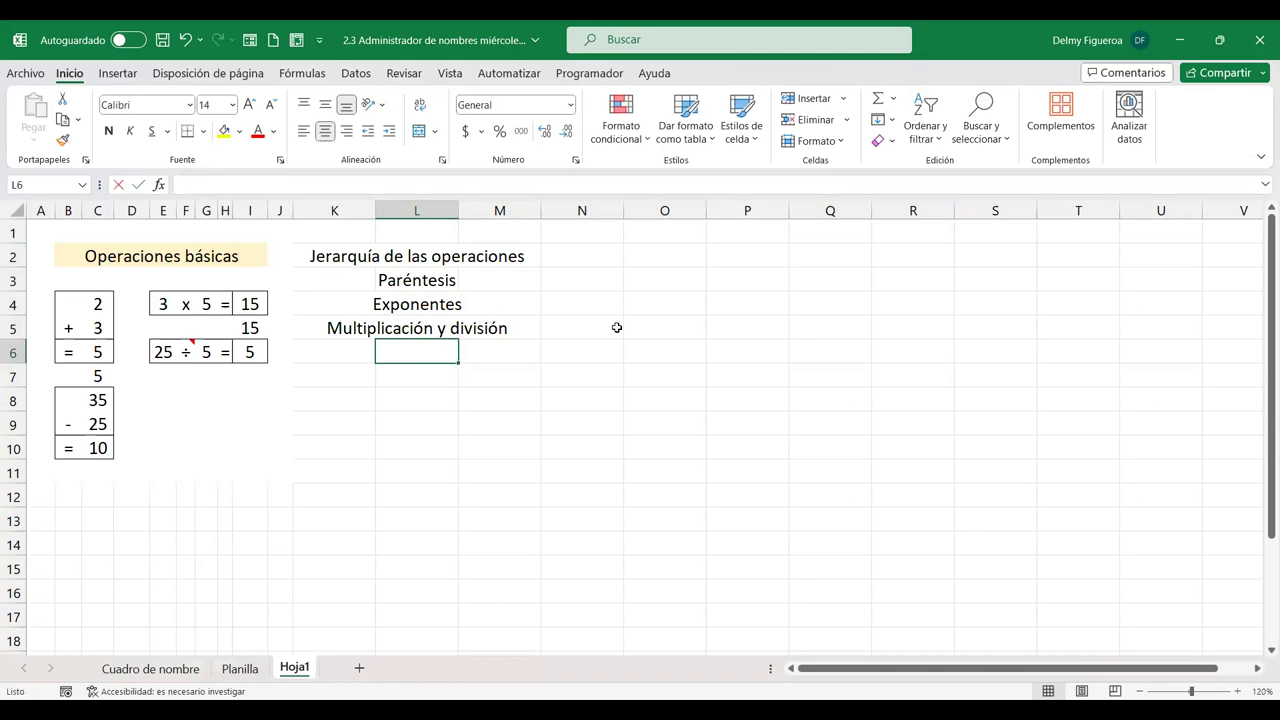
pyautogui.write('Suma re')
pyautogui.press('BackSpace')
pyautogui.press('BackSpace')
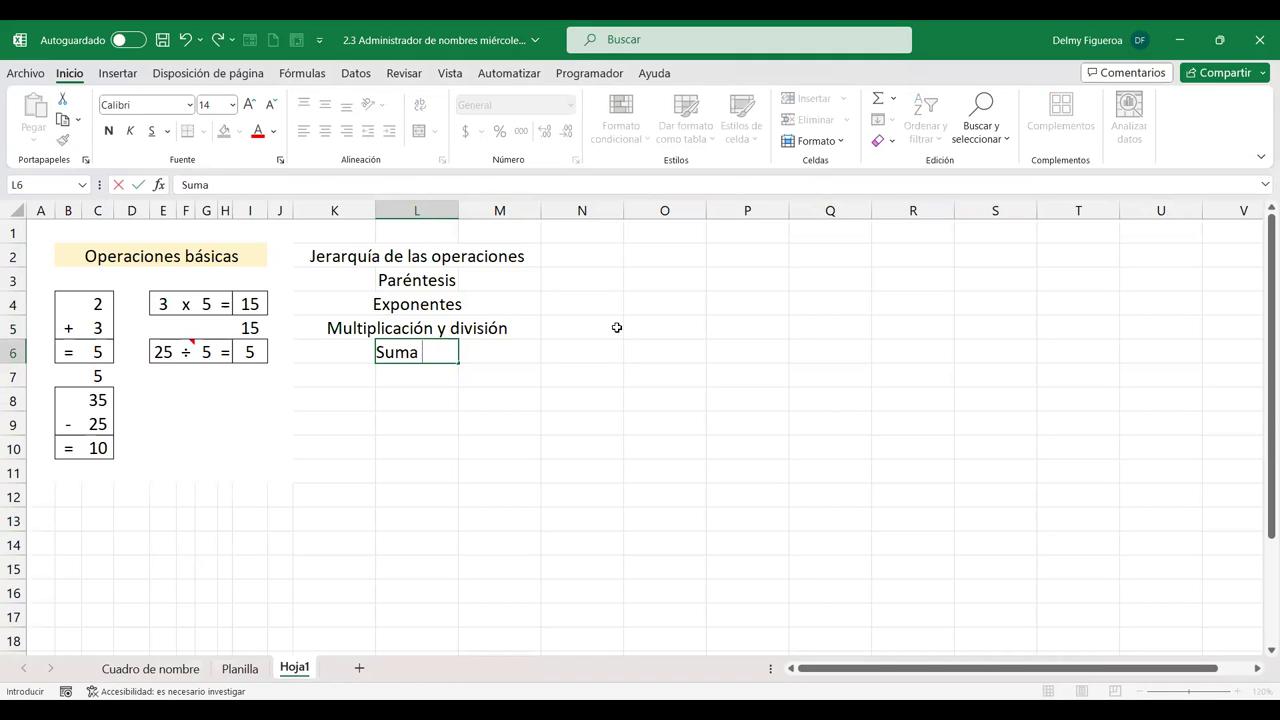
pyautogui.write('y resta')
pyautogui.press('Return')
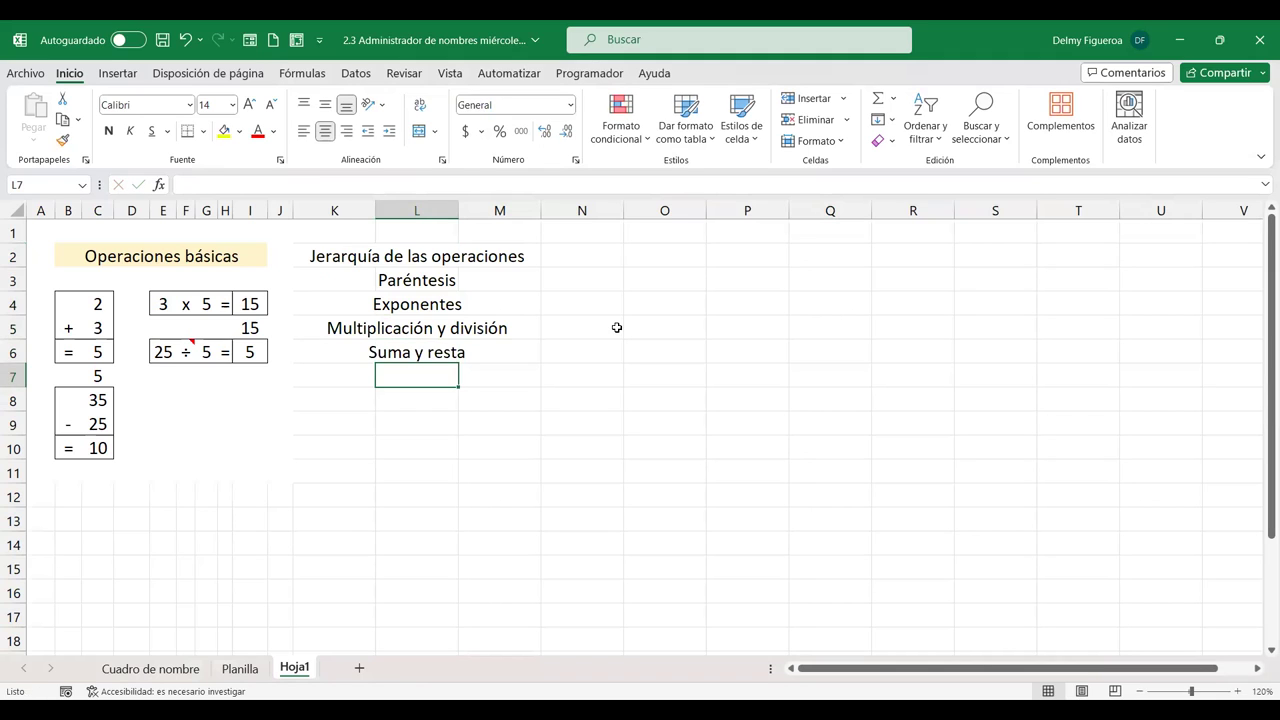
pyautogui.doubleClick(457, 211)
# Step: Enter the symbols () and ^ in M3:M4, with the note 'Alt + 94' in N4
pyautogui.click(660, 274)
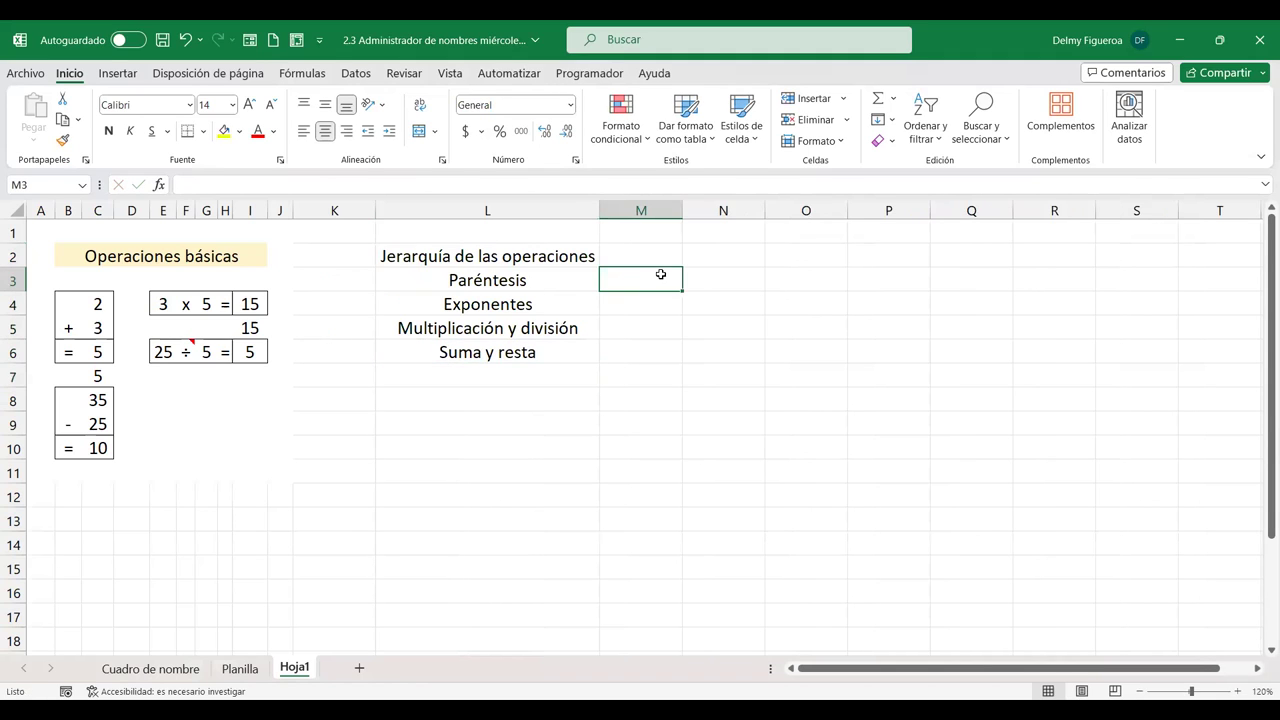
pyautogui.write('()')
pyautogui.press('Return')
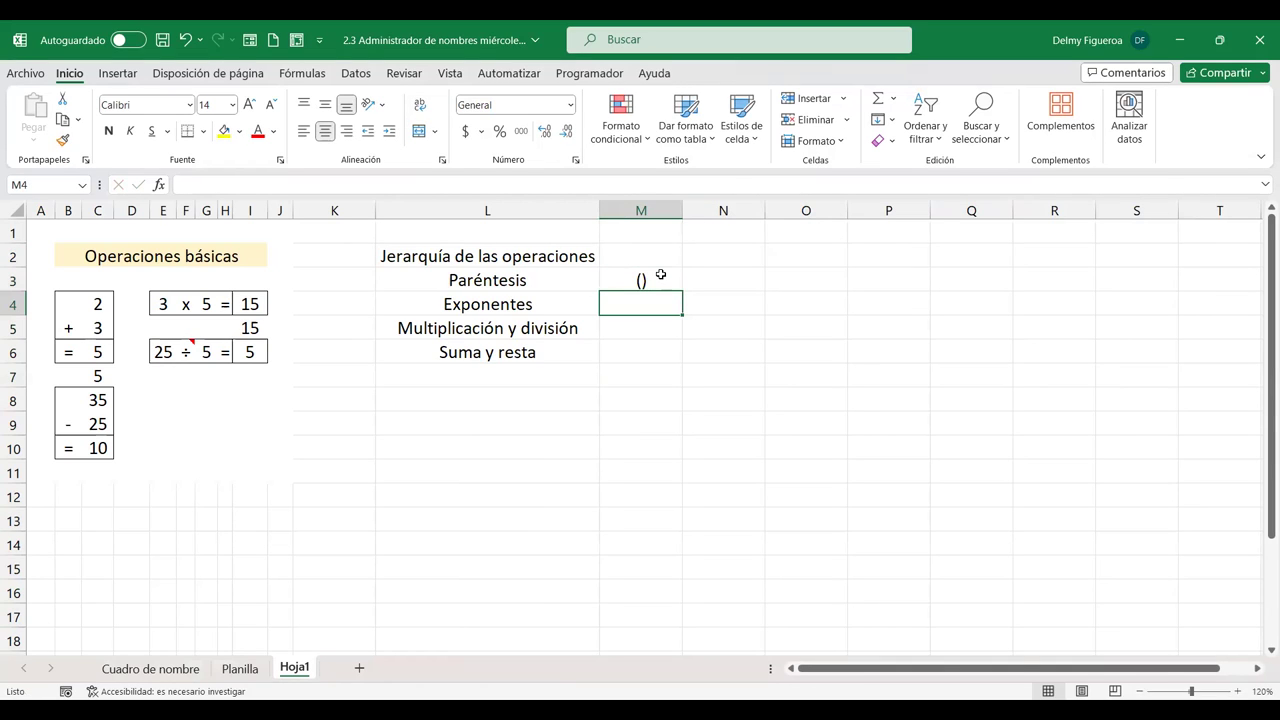
pyautogui.write('^')
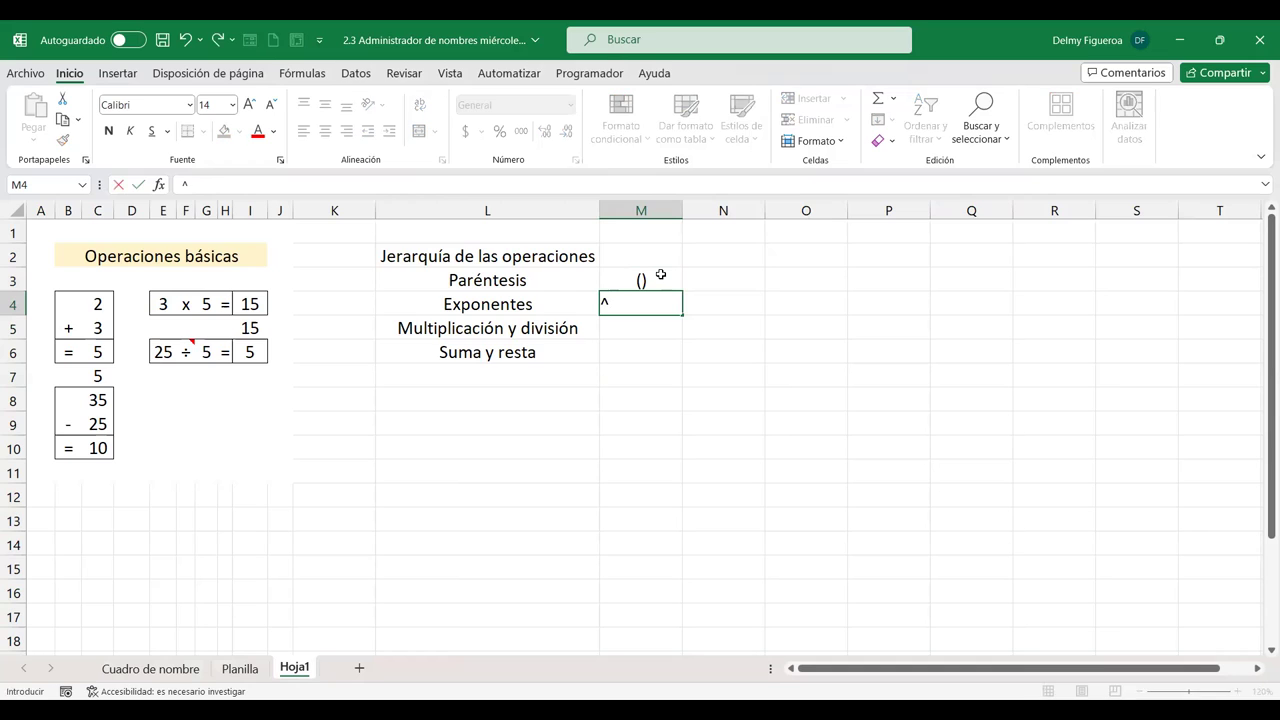
pyautogui.press('Tab')
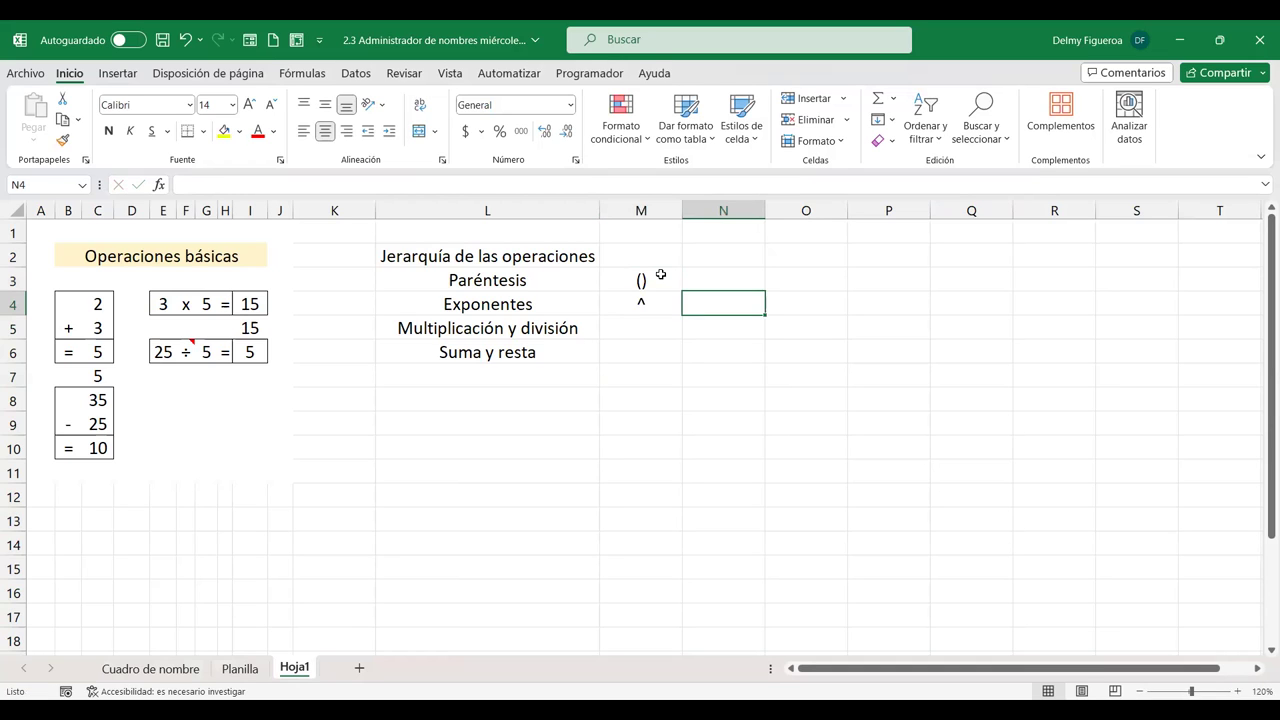
pyautogui.press('Left')
pyautogui.press('Right')
pyautogui.write('Alt + 94')
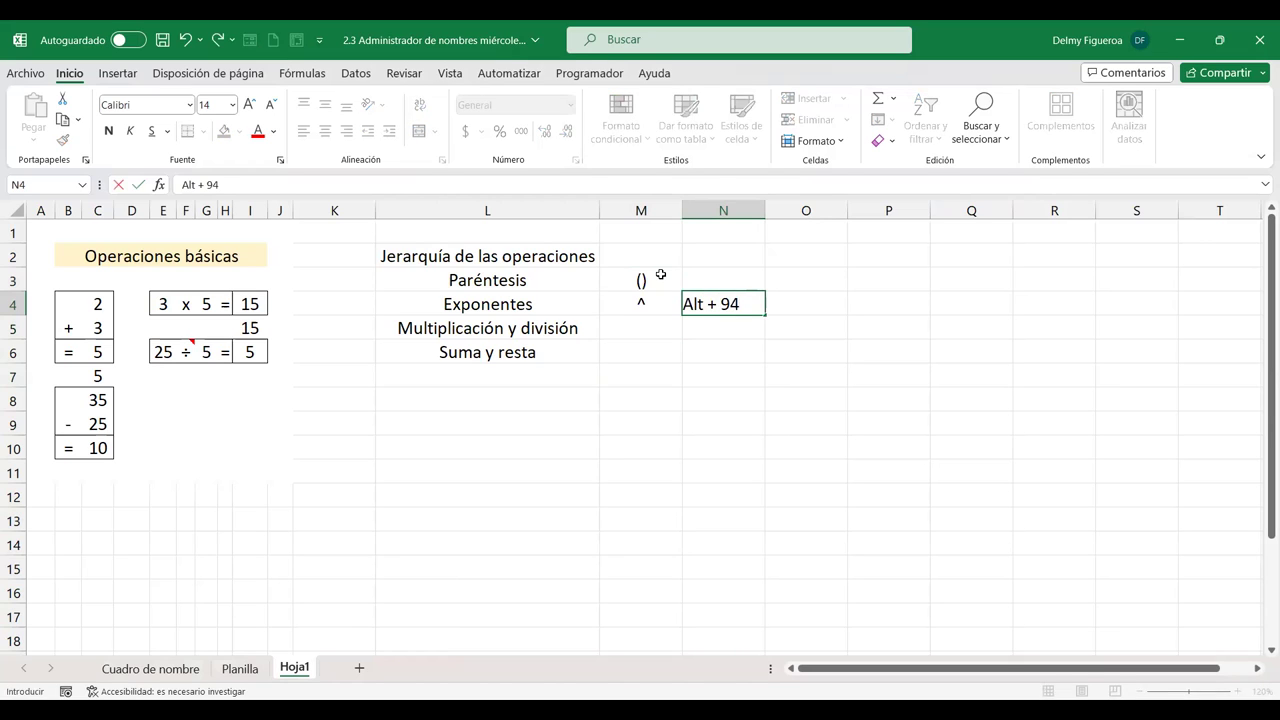
pyautogui.press('Return')
# Step: Enter '* y /' in M5 and '+ y -' in M6 as apostrophe-prefixed text
pyautogui.press('Left')
pyautogui.press('Left')
pyautogui.press('Right')
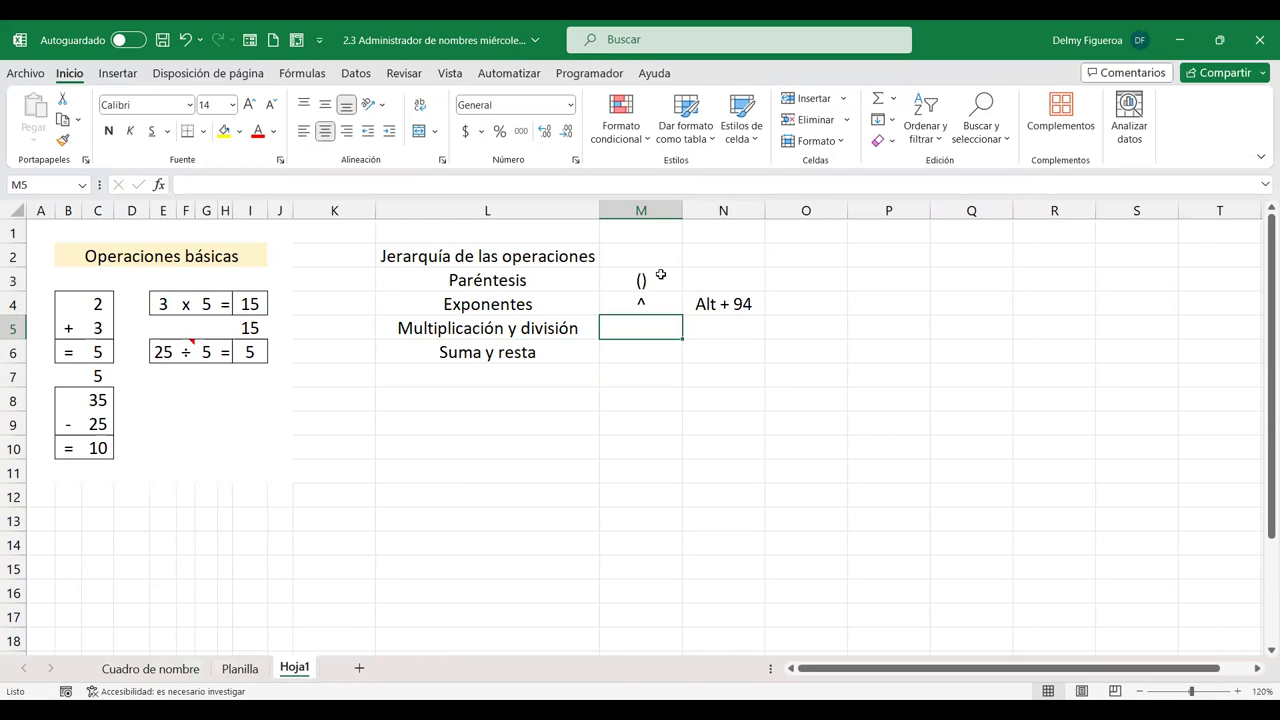
pyautogui.write('*')
pyautogui.write(' y /')
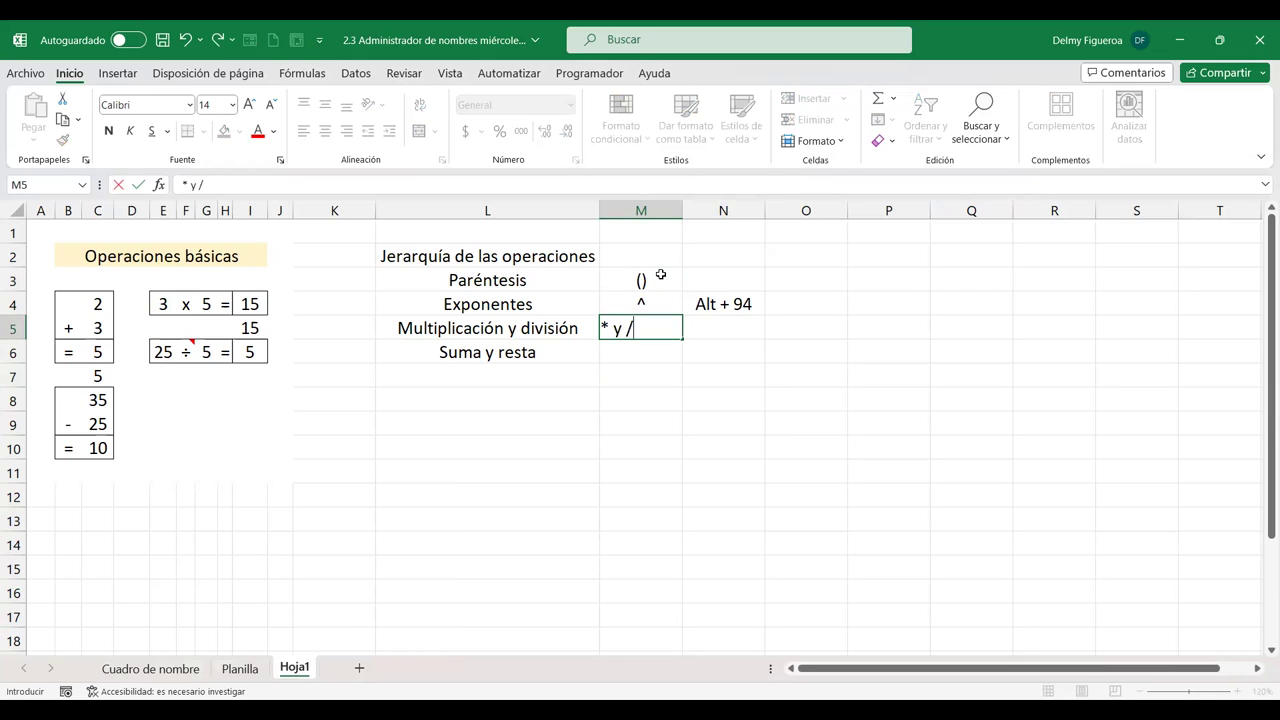
pyautogui.press('Return')
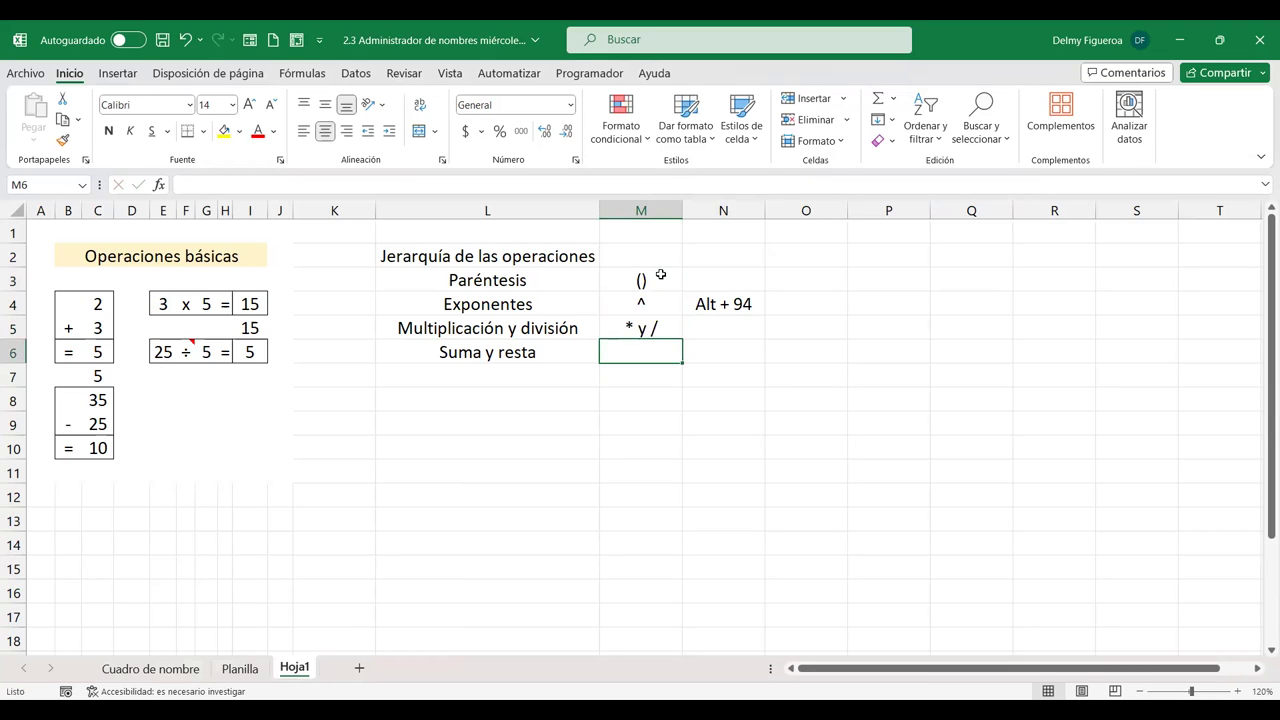
pyautogui.write('+')
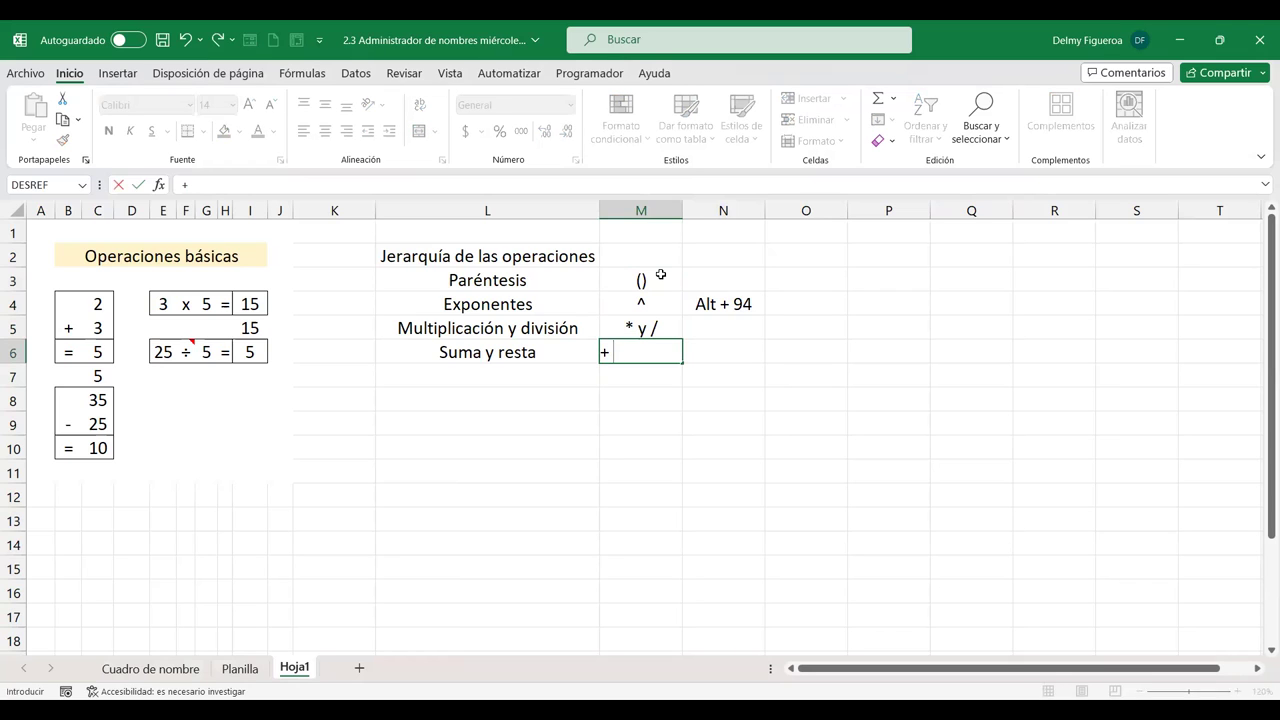
pyautogui.write(' y -')
pyautogui.press('Return')
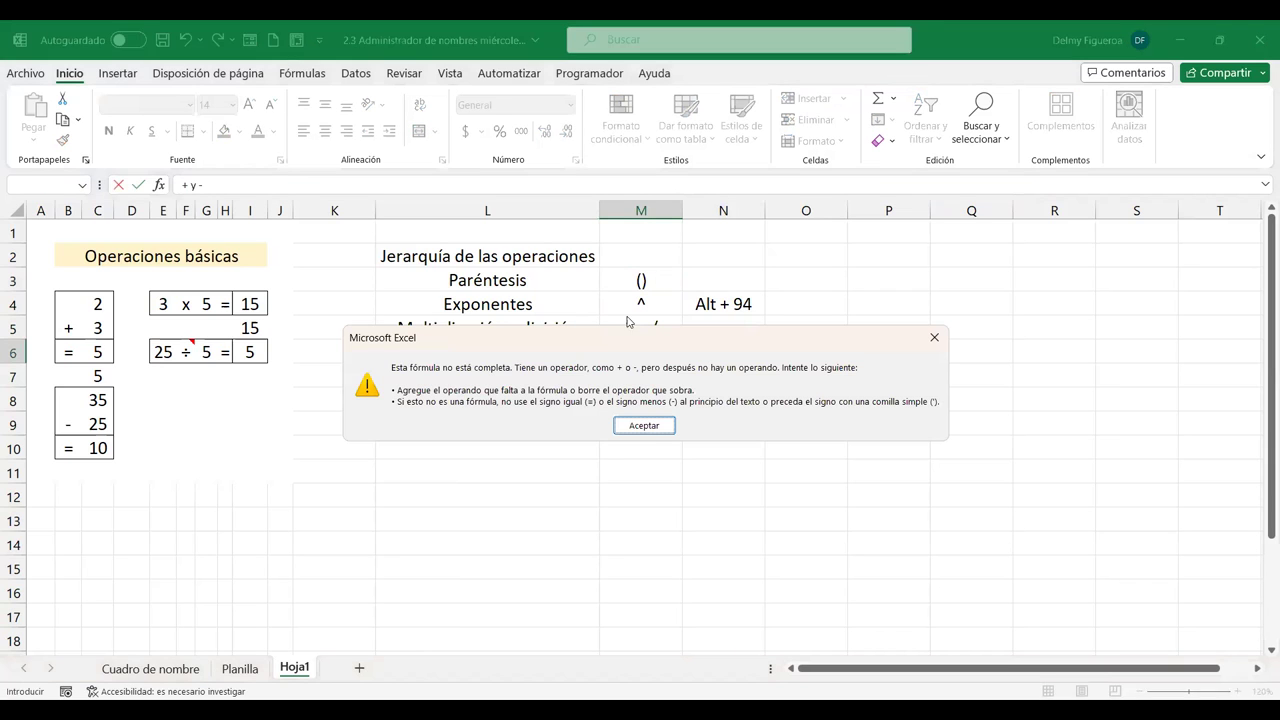
pyautogui.click(644, 425)
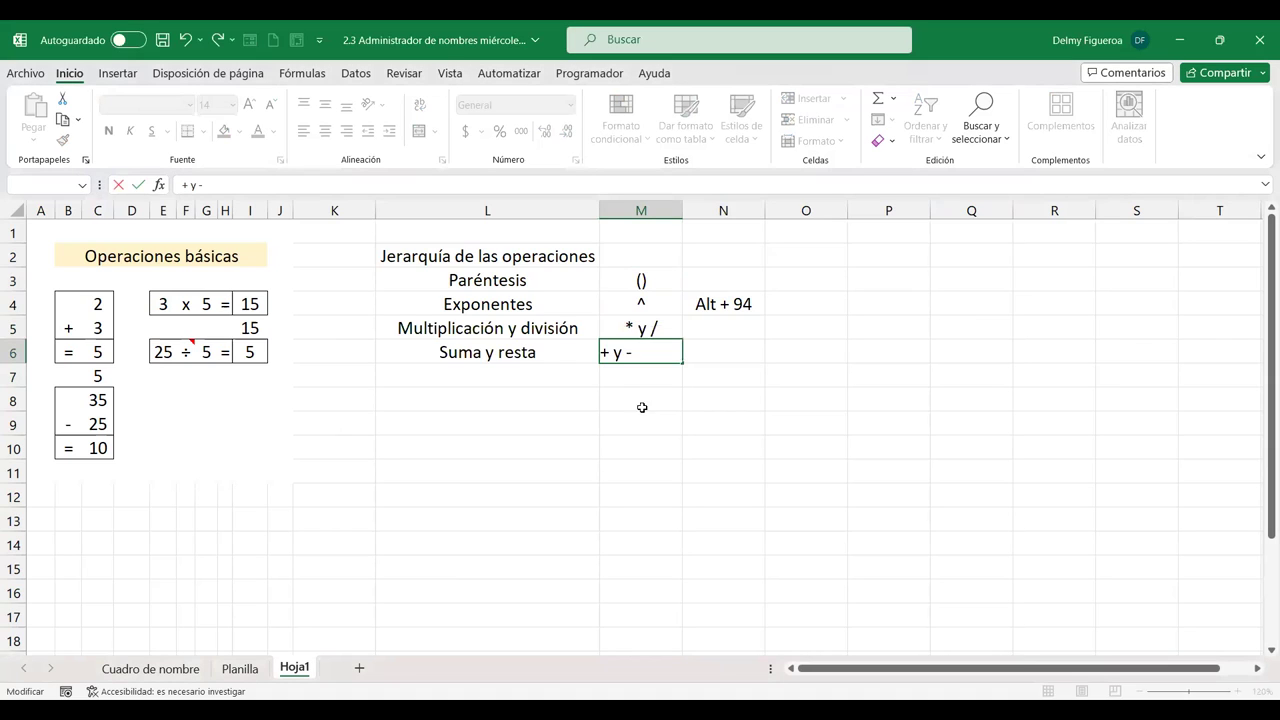
pyautogui.click(604, 350)
pyautogui.press('Return')
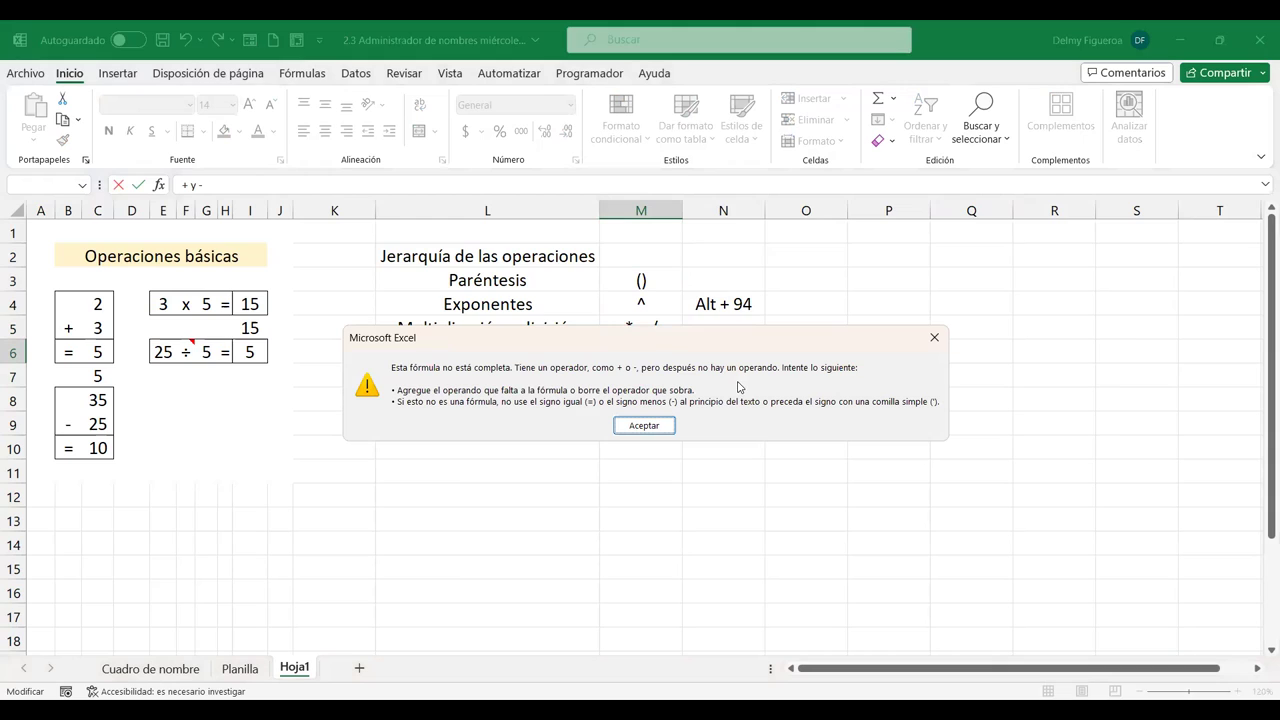
pyautogui.click(644, 427)
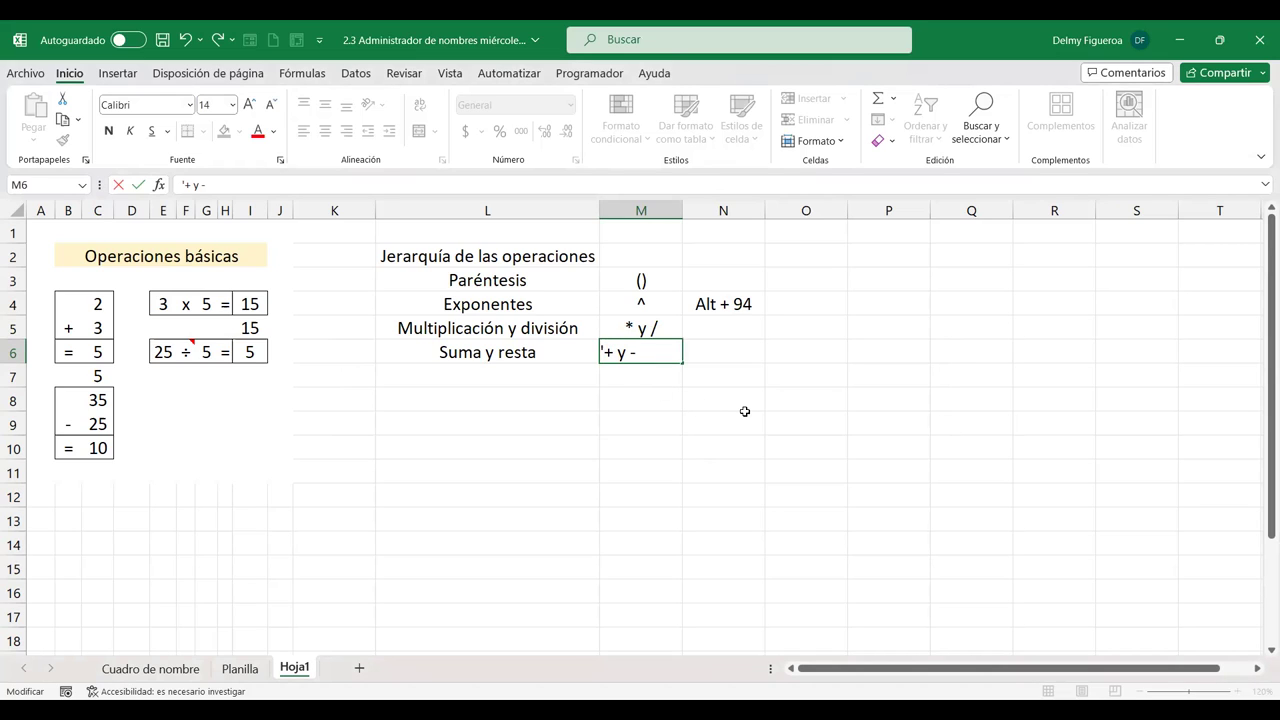
pyautogui.write("'")
pyautogui.press('Return')
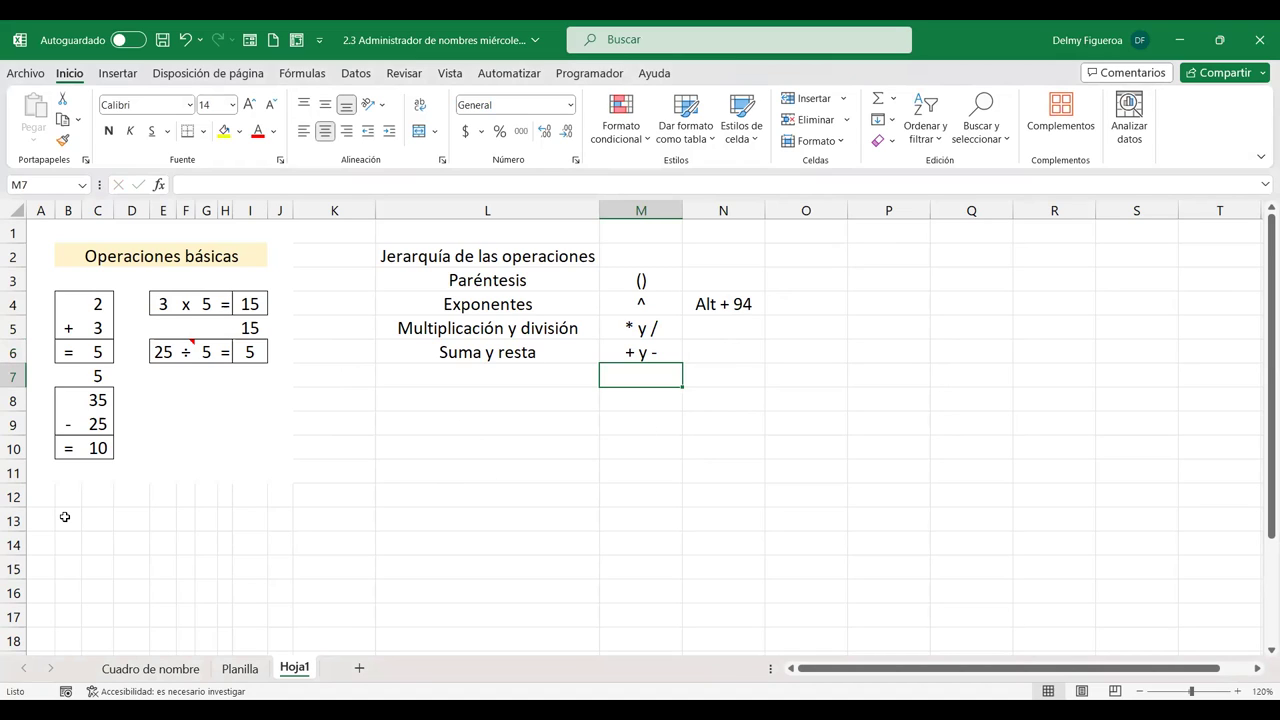
# Step: Enter variables a = 12 and b = 3 in B13:C14
pyautogui.click(64, 517)
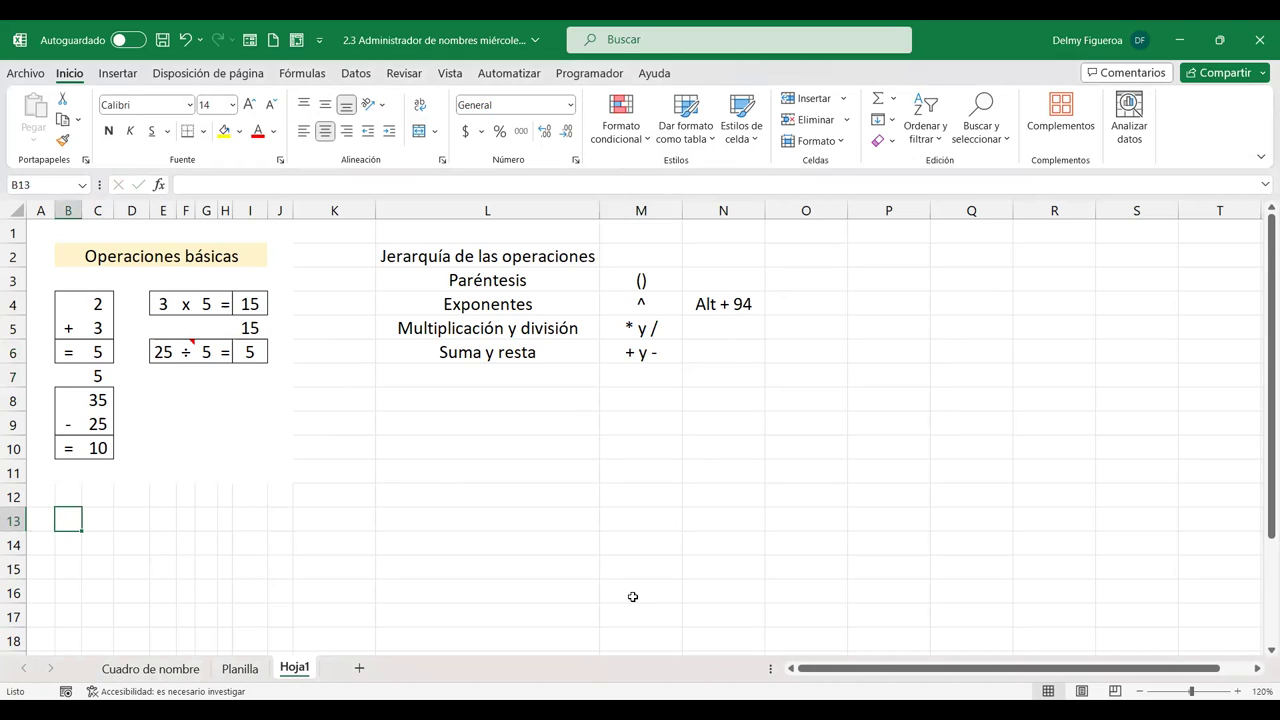
pyautogui.write('a =')
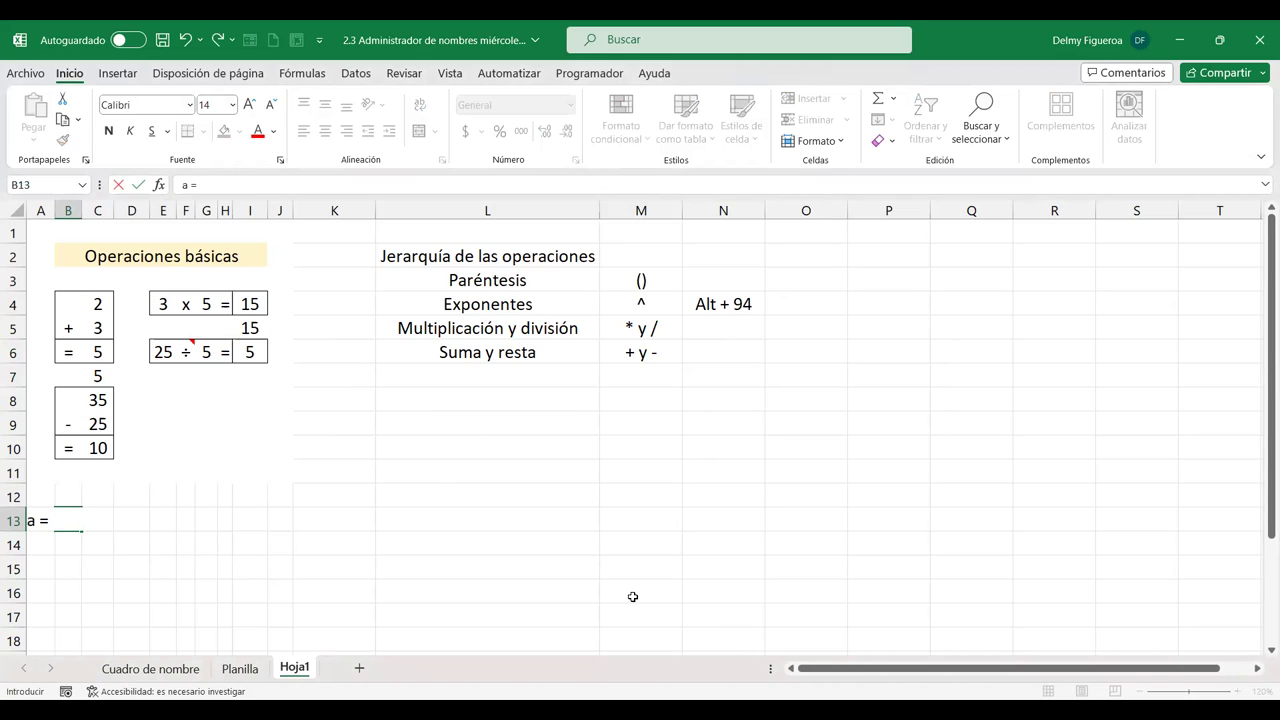
pyautogui.press('Return')
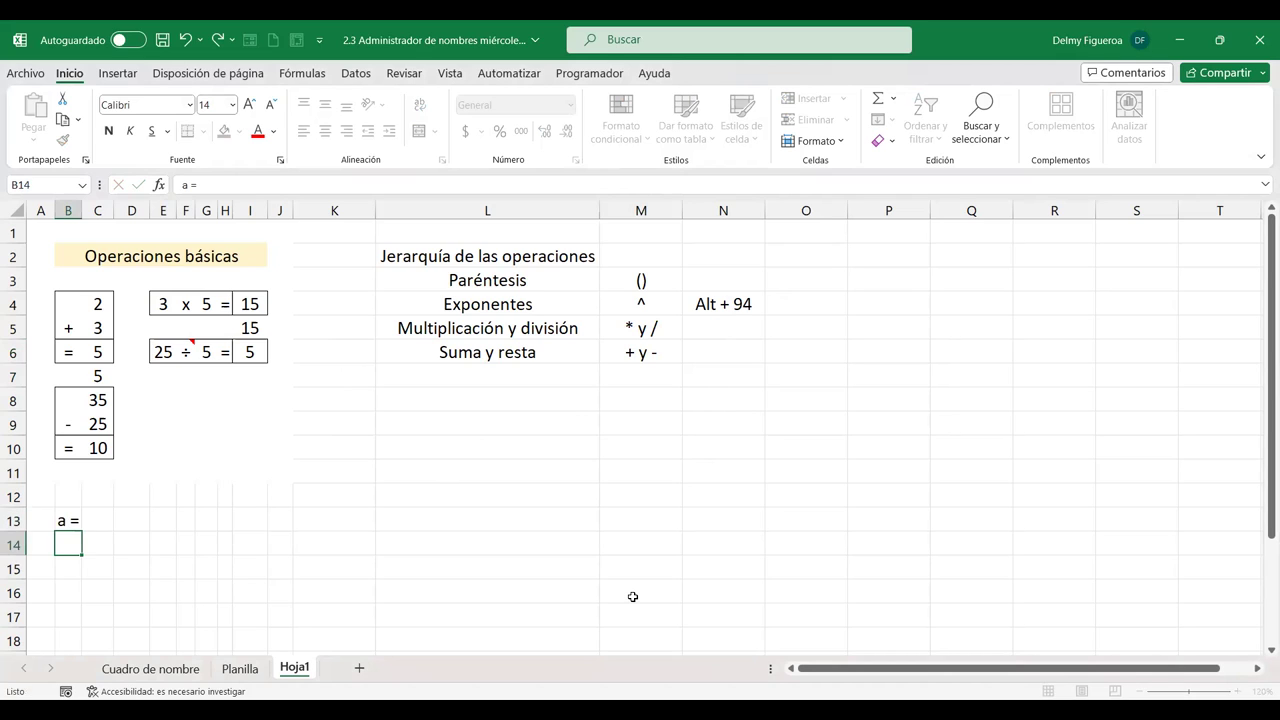
pyautogui.press('Up')
pyautogui.write('a')
pyautogui.press('Tab')
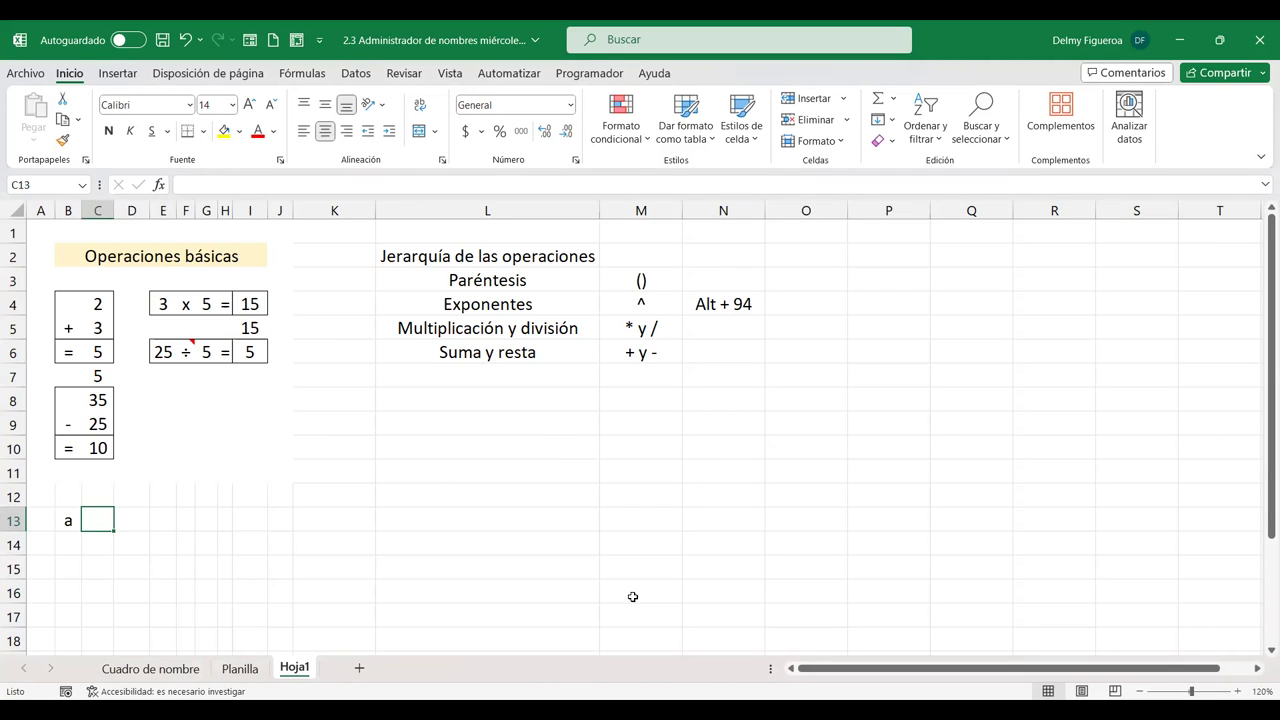
pyautogui.write('12')
pyautogui.press('Return')
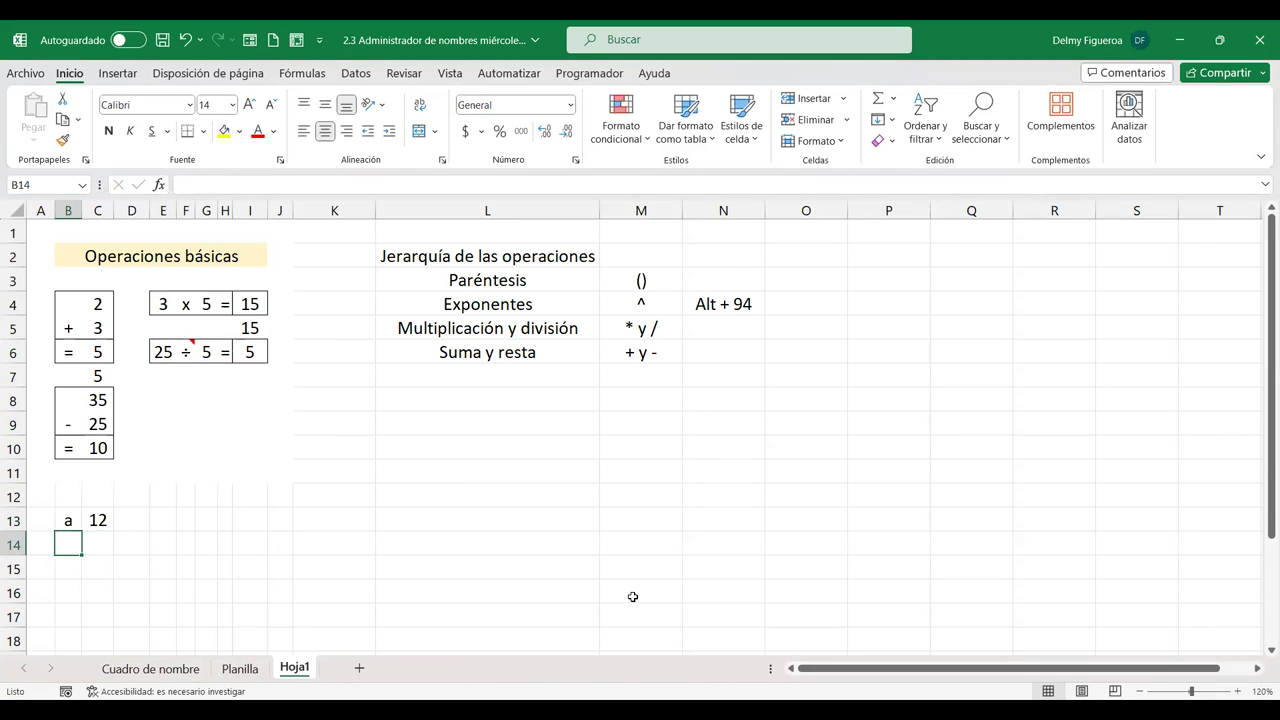
pyautogui.write('b')
pyautogui.press('Tab')
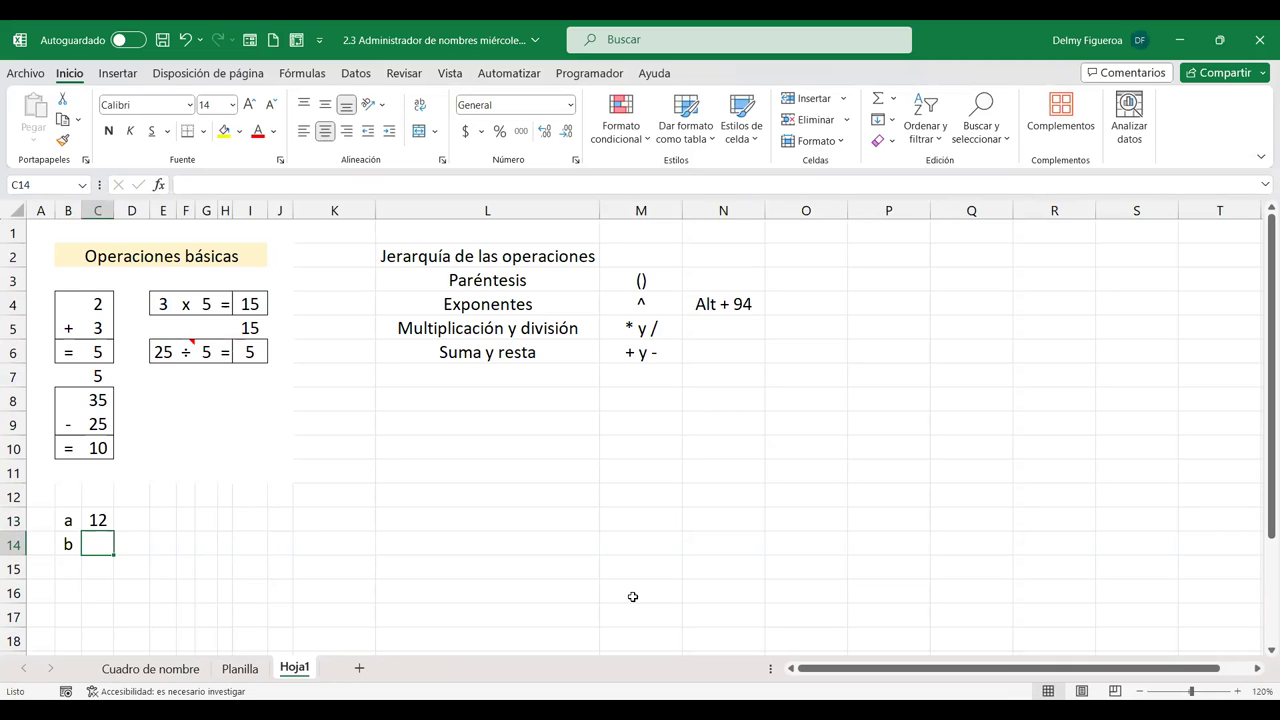
pyautogui.write('3')
pyautogui.press('Left')
pyautogui.press('Return')
# Step: Enter variables c = 7 and d = 5 in B15:C16
pyautogui.write('c')
pyautogui.press('Tab')
pyautogui.write('7')
pyautogui.press('Return')
pyautogui.write('d')
pyautogui.press('Tab')
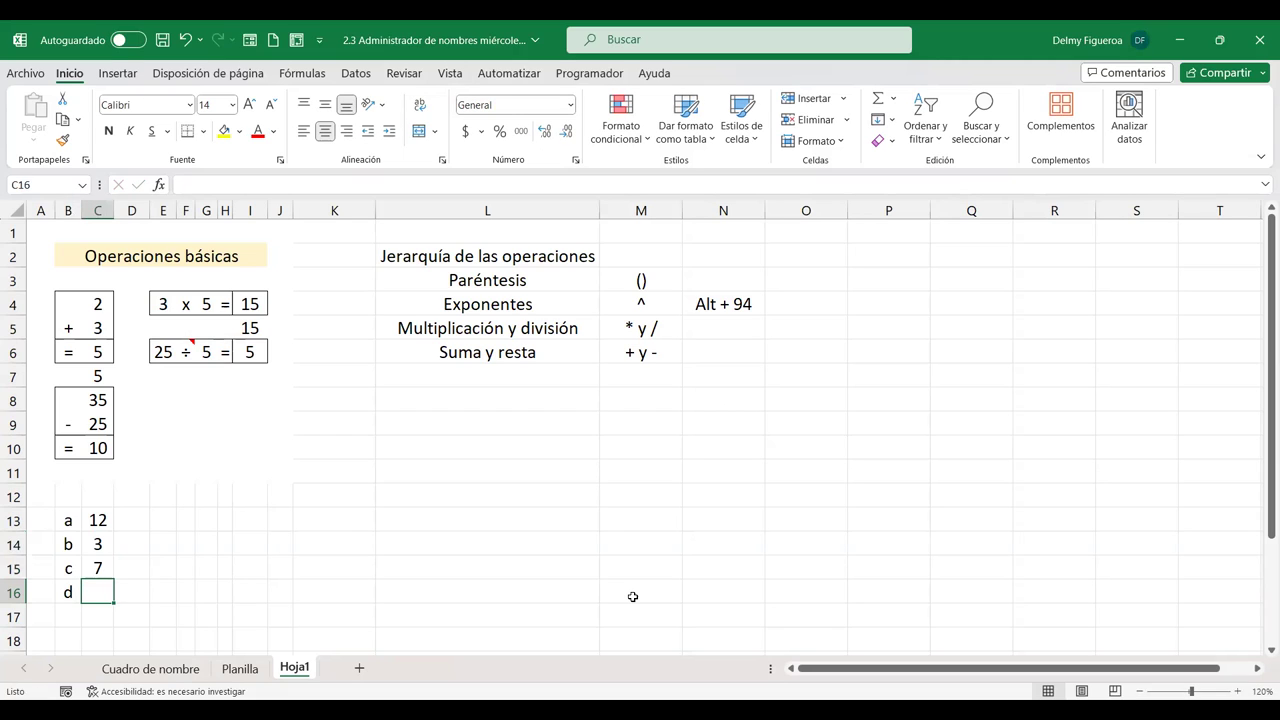
pyautogui.write('5')
pyautogui.press('Tab')
pyautogui.press('Right')
pyautogui.press('Up')
pyautogui.press('Up')
pyautogui.press('Up')
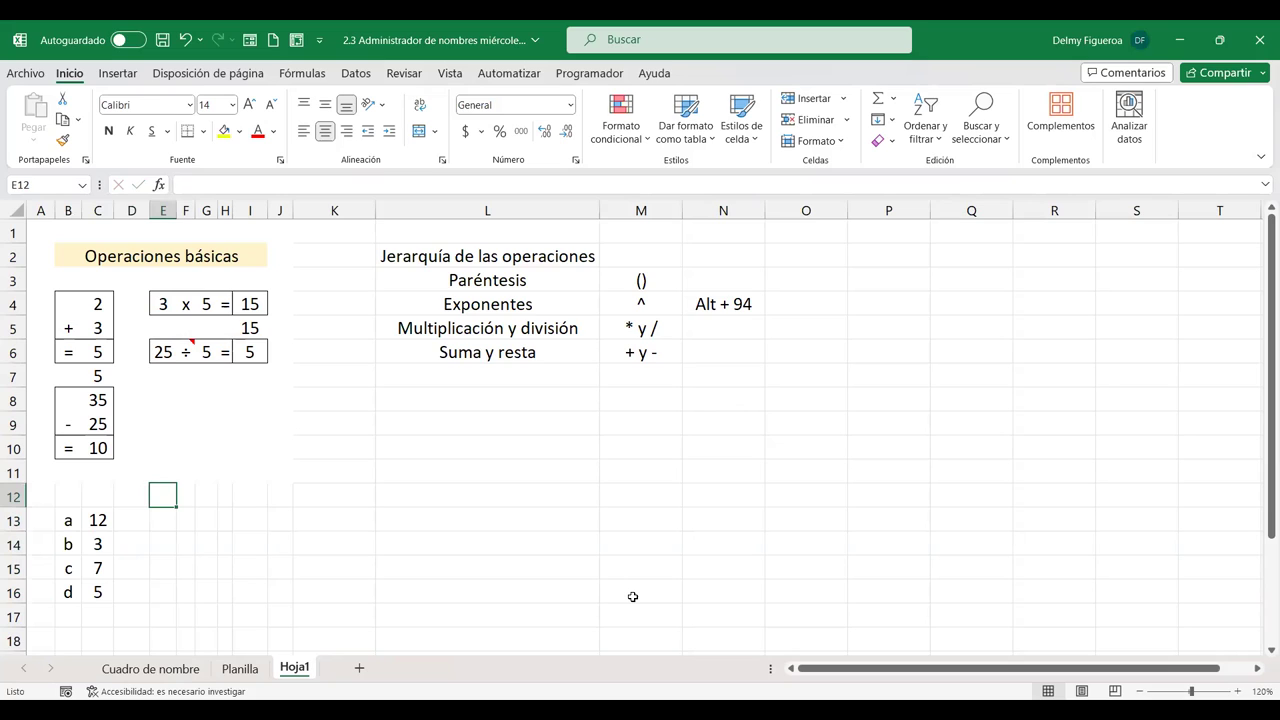
pyautogui.press('Down')
pyautogui.write('=')
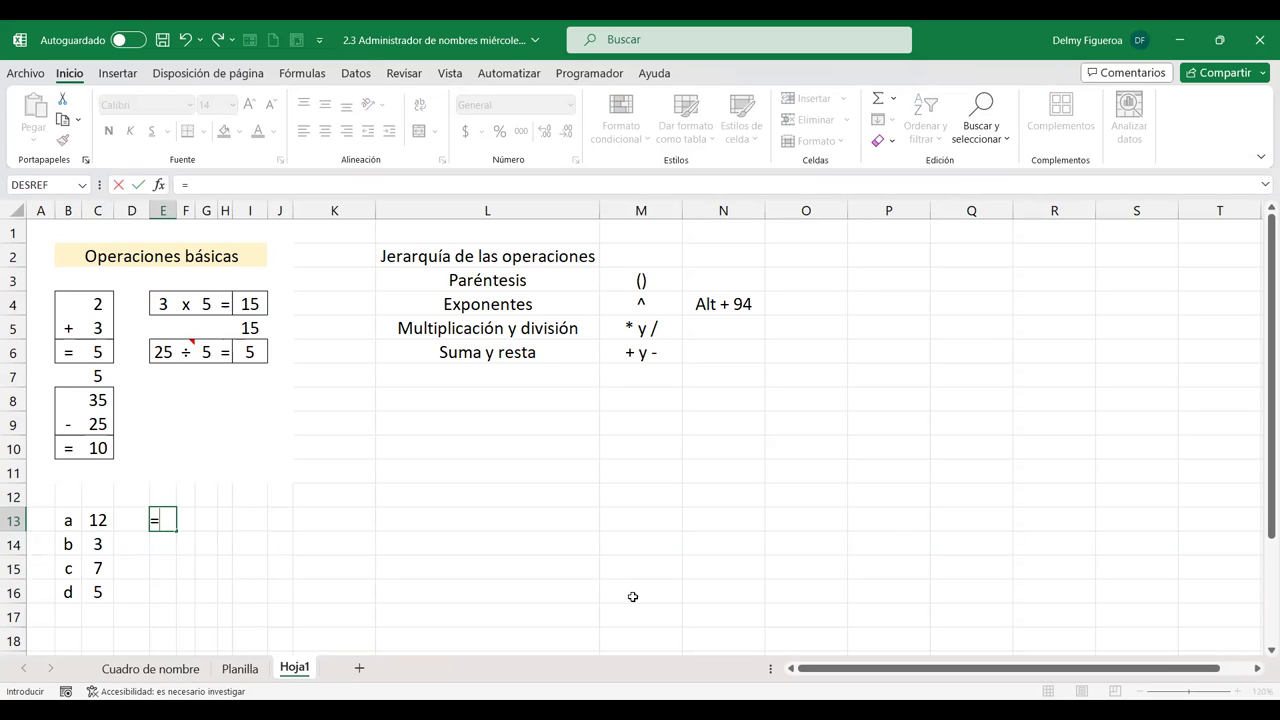
# Step: Store =a+b+c-d in E13 as text by prefixing it with an apostrophe
pyautogui.write('a')
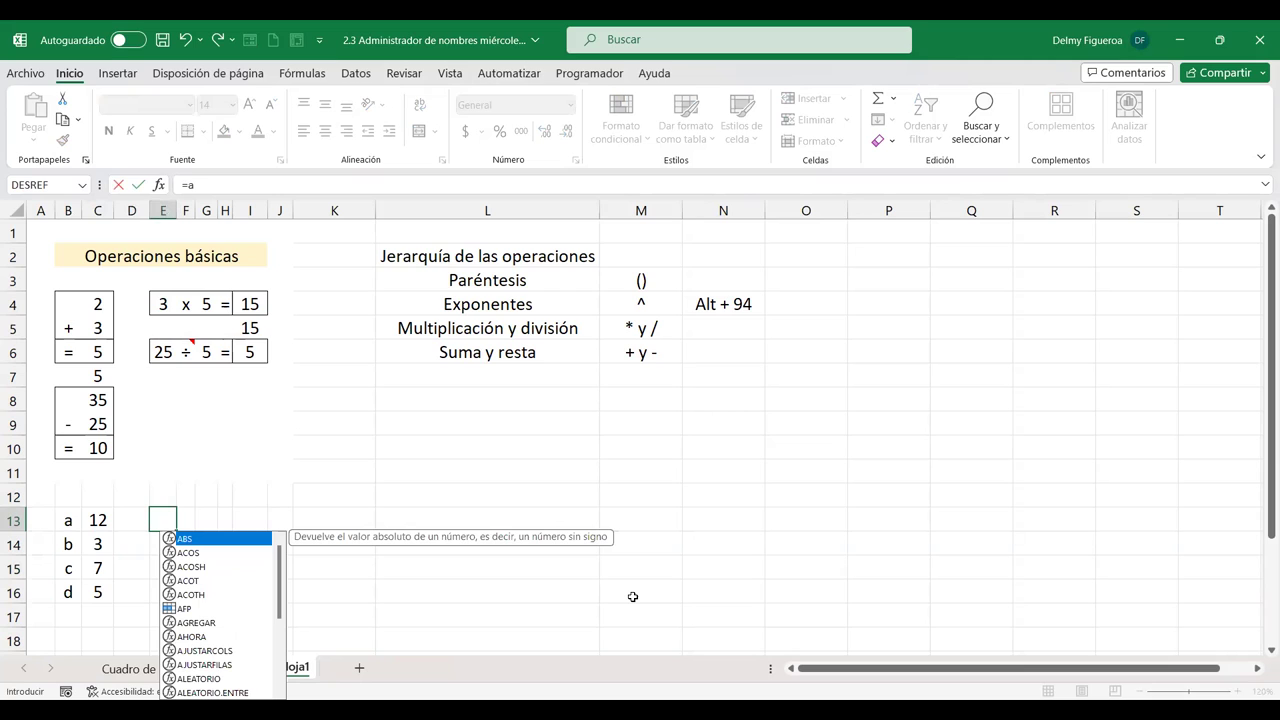
pyautogui.write('+b+c-')
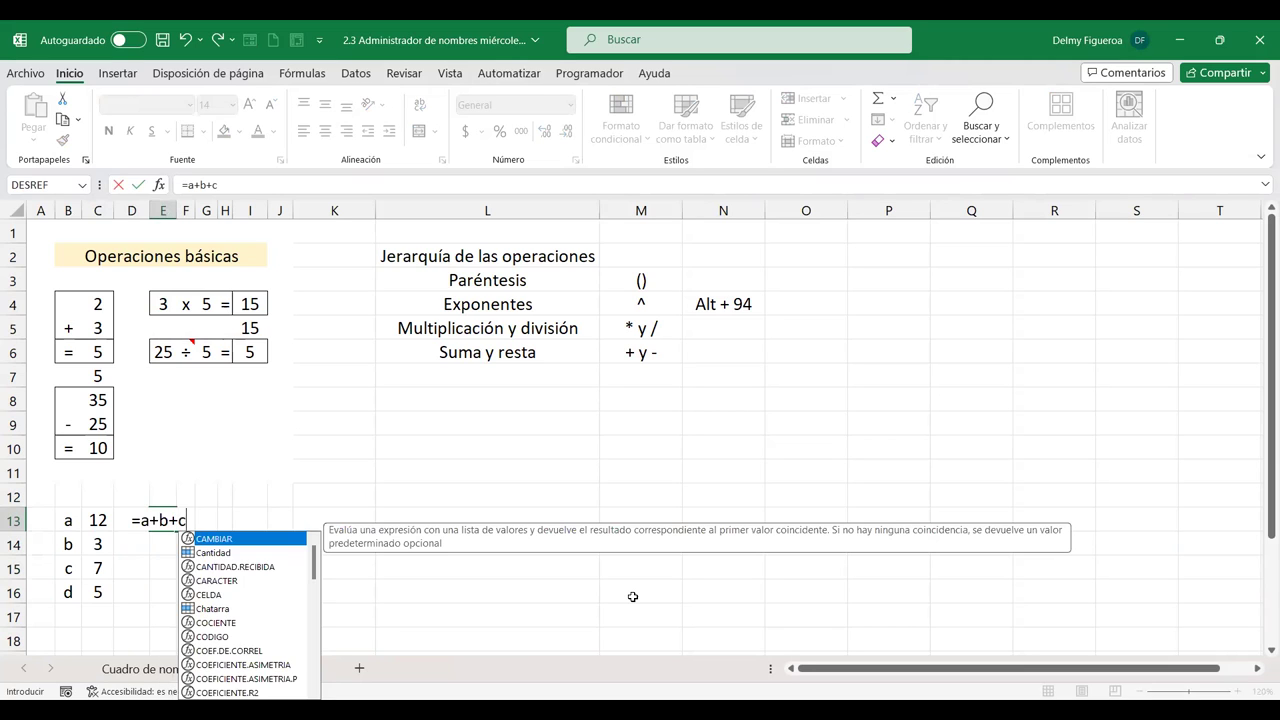
pyautogui.write('d')
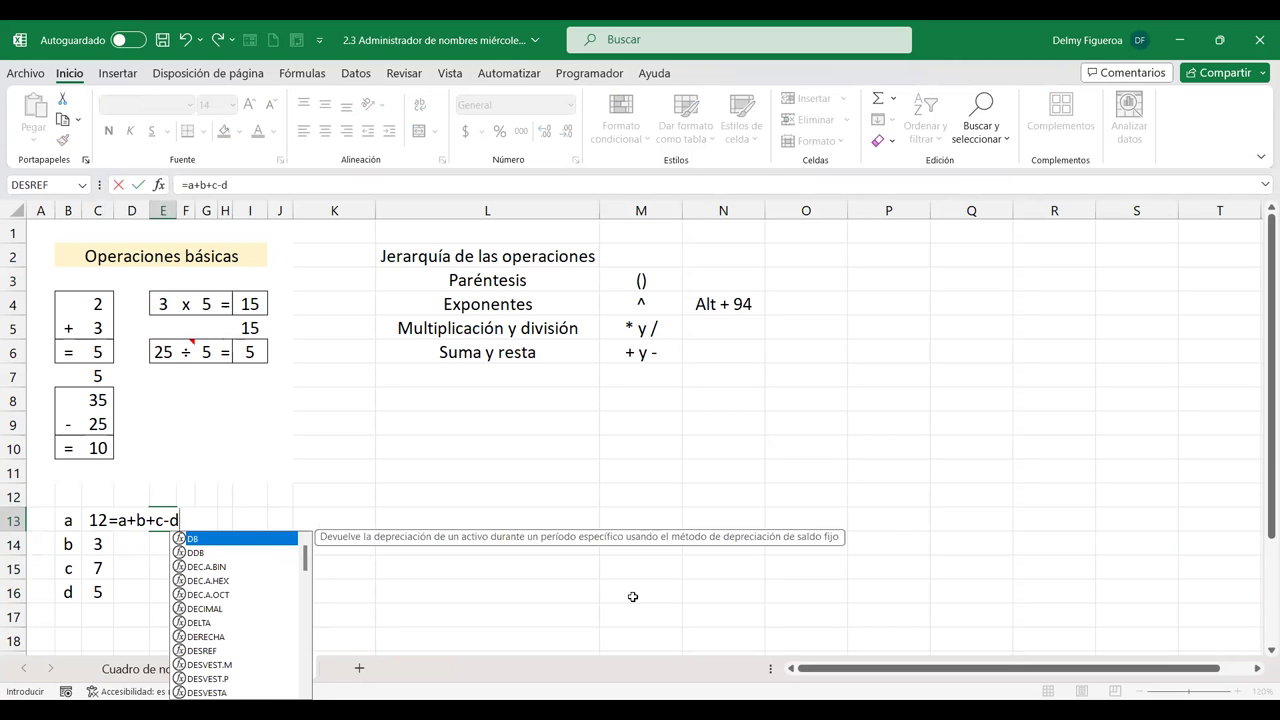
pyautogui.press('Return')
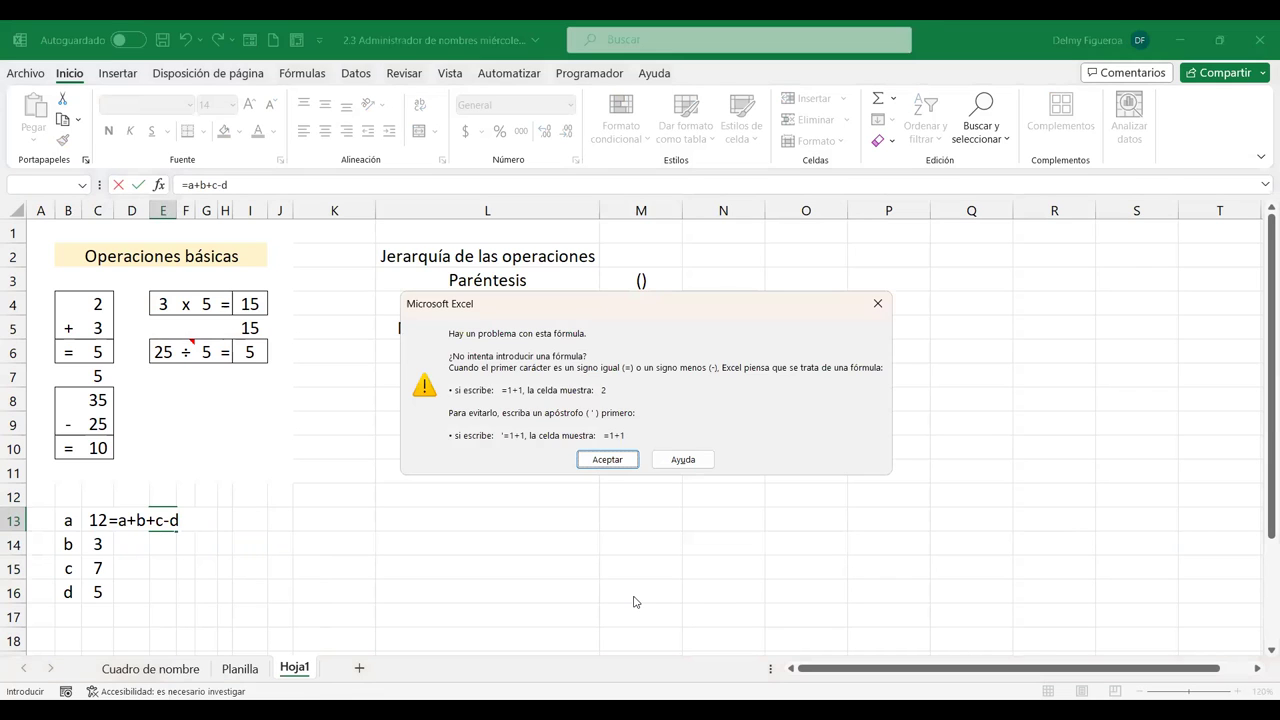
pyautogui.press('Return')
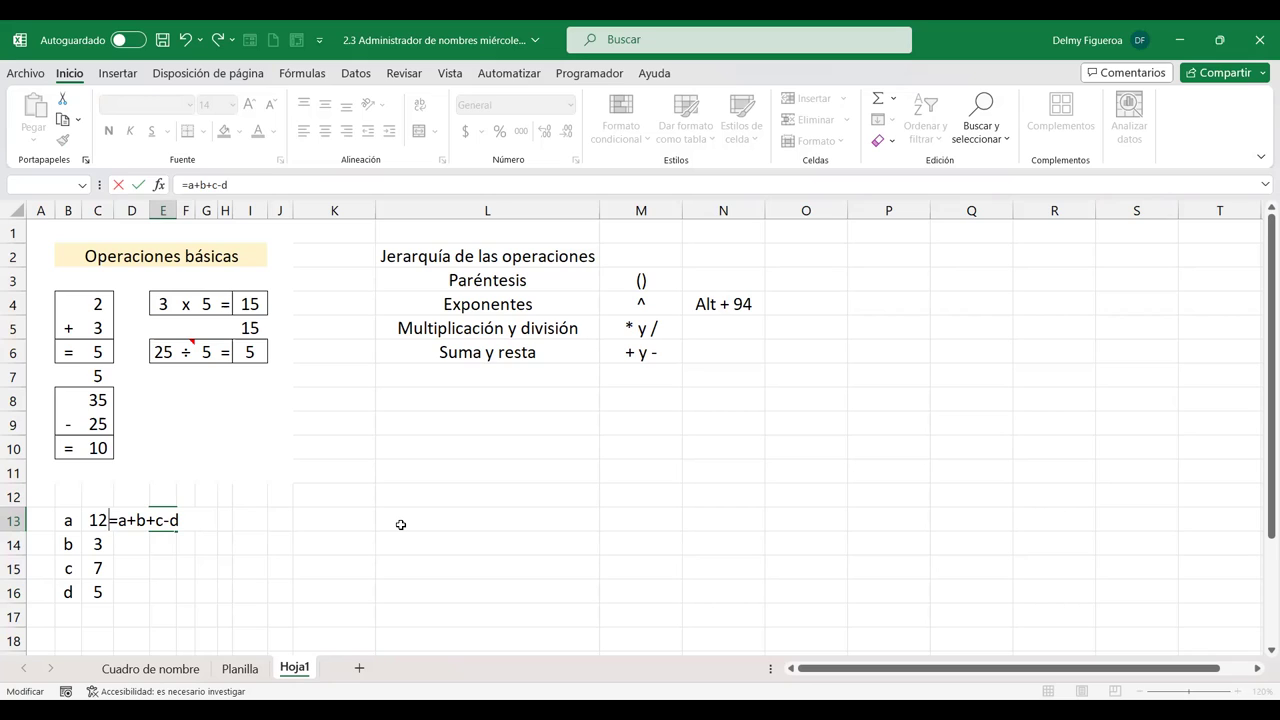
pyautogui.write("'")
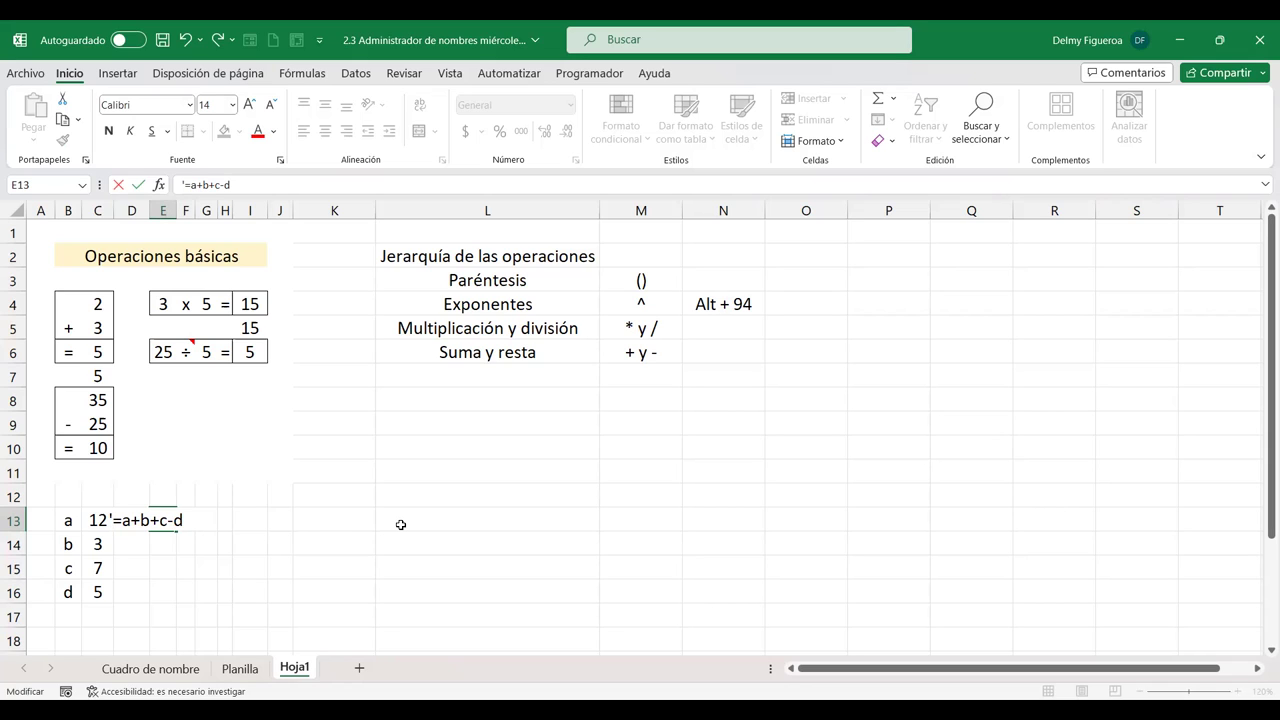
pyautogui.press('Return')
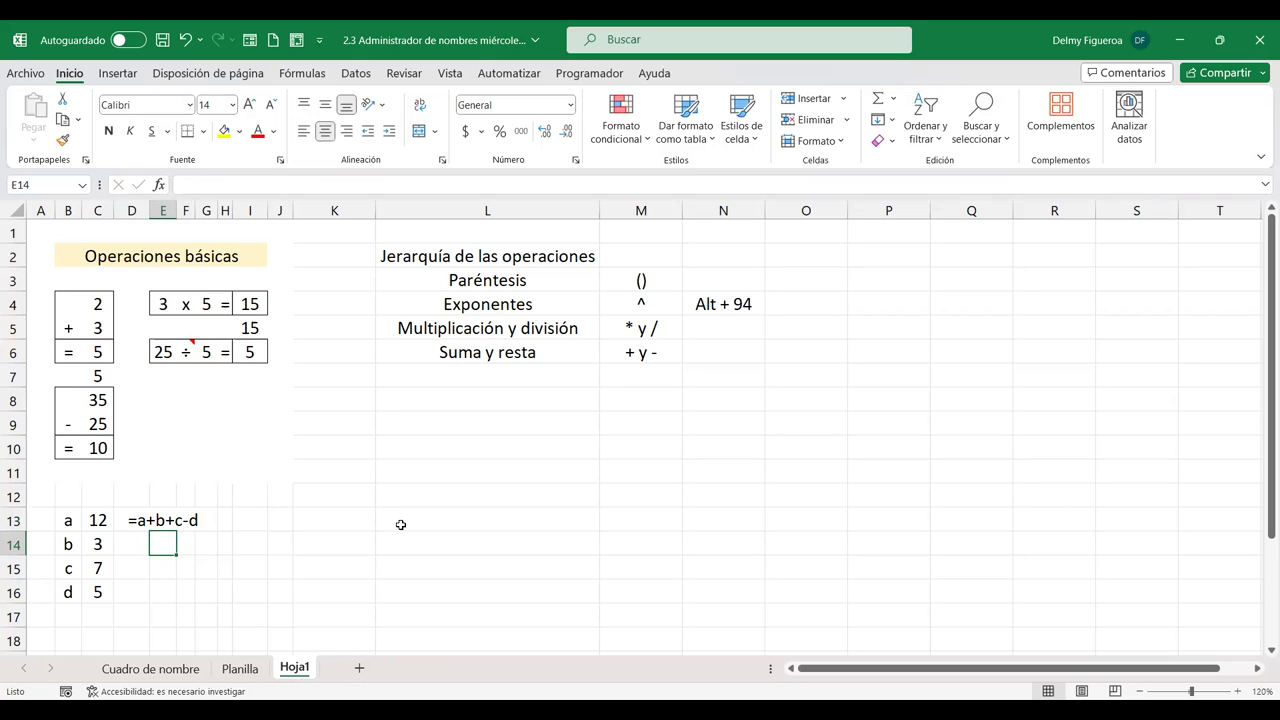
# Step: Enter +C13+C14+C15-C16 in E14 so it calculates 17
pyautogui.write('+')
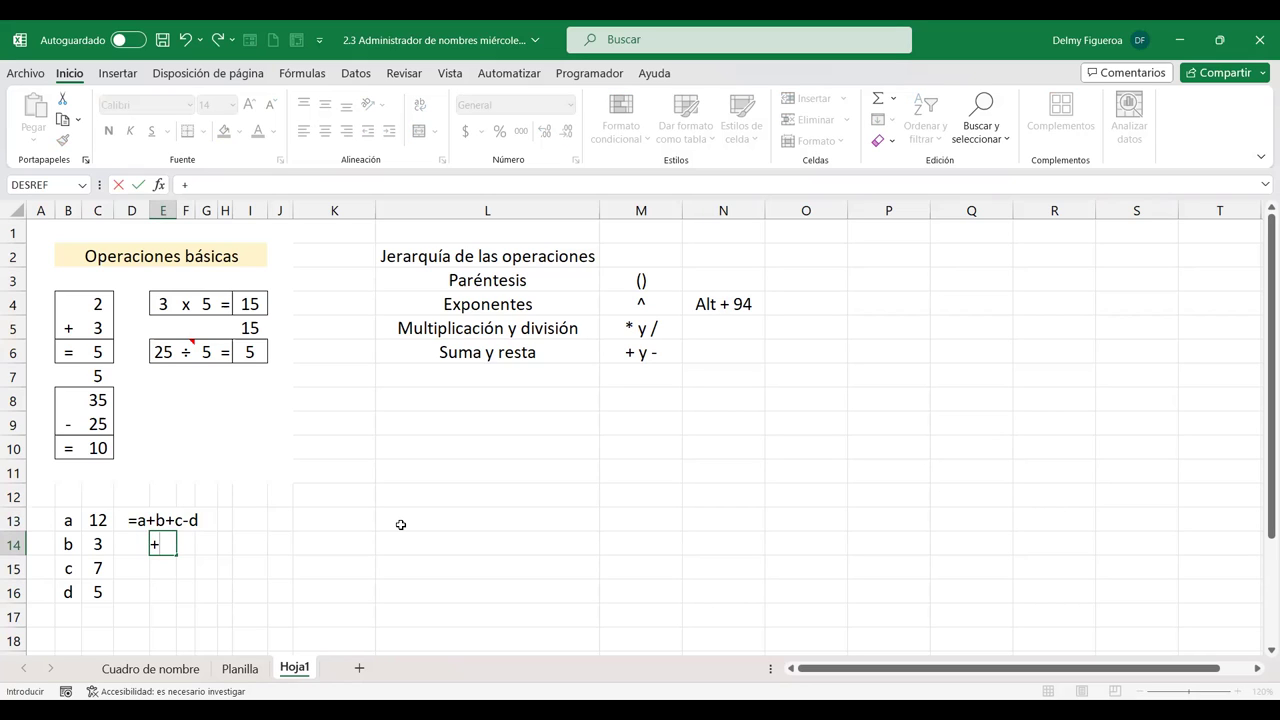
pyautogui.press('Up')
pyautogui.press('Left')
pyautogui.press('Left')
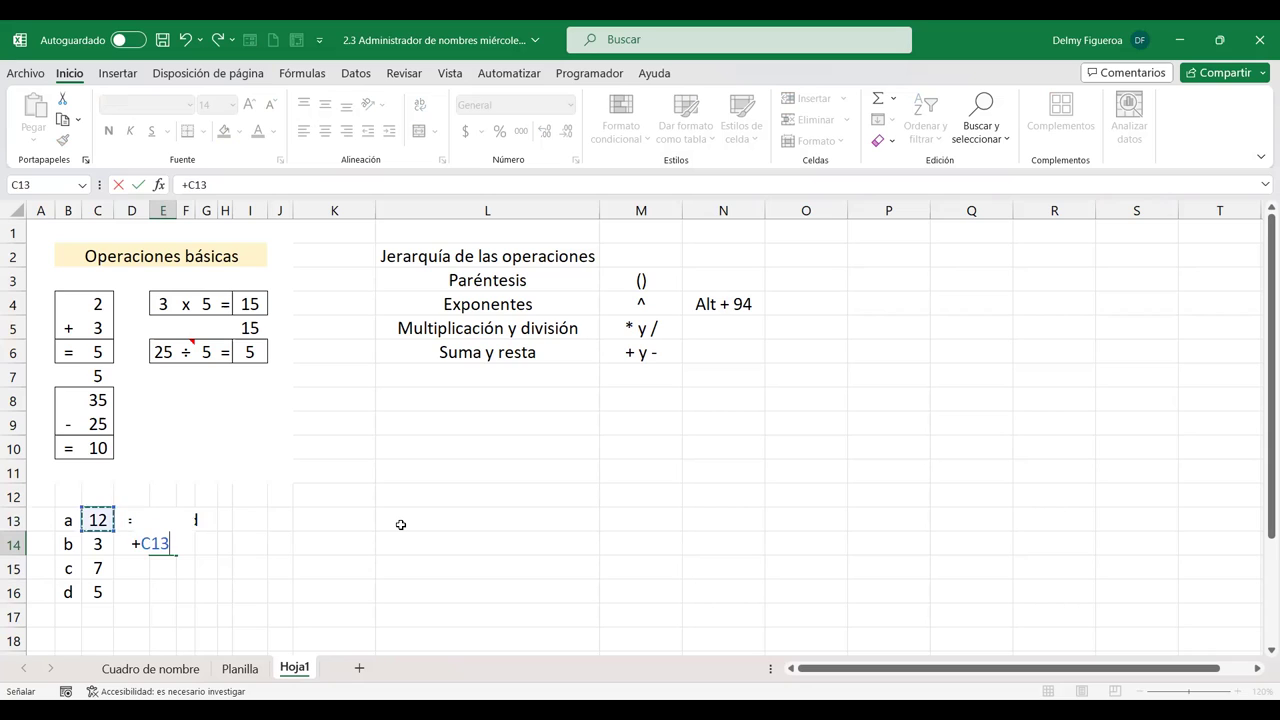
pyautogui.write('+')
pyautogui.press('Left')
pyautogui.press('Left')
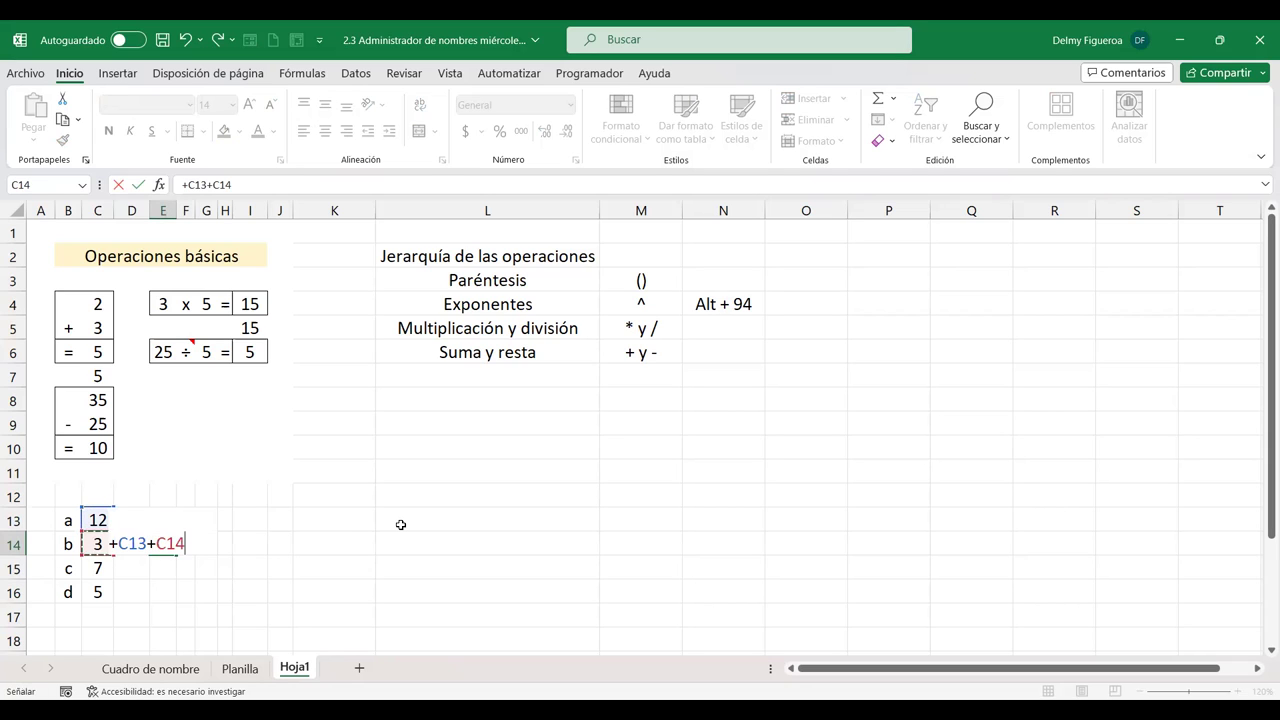
pyautogui.write('+')
pyautogui.press('Left')
pyautogui.press('Left')
pyautogui.press('Down')
pyautogui.write('-')
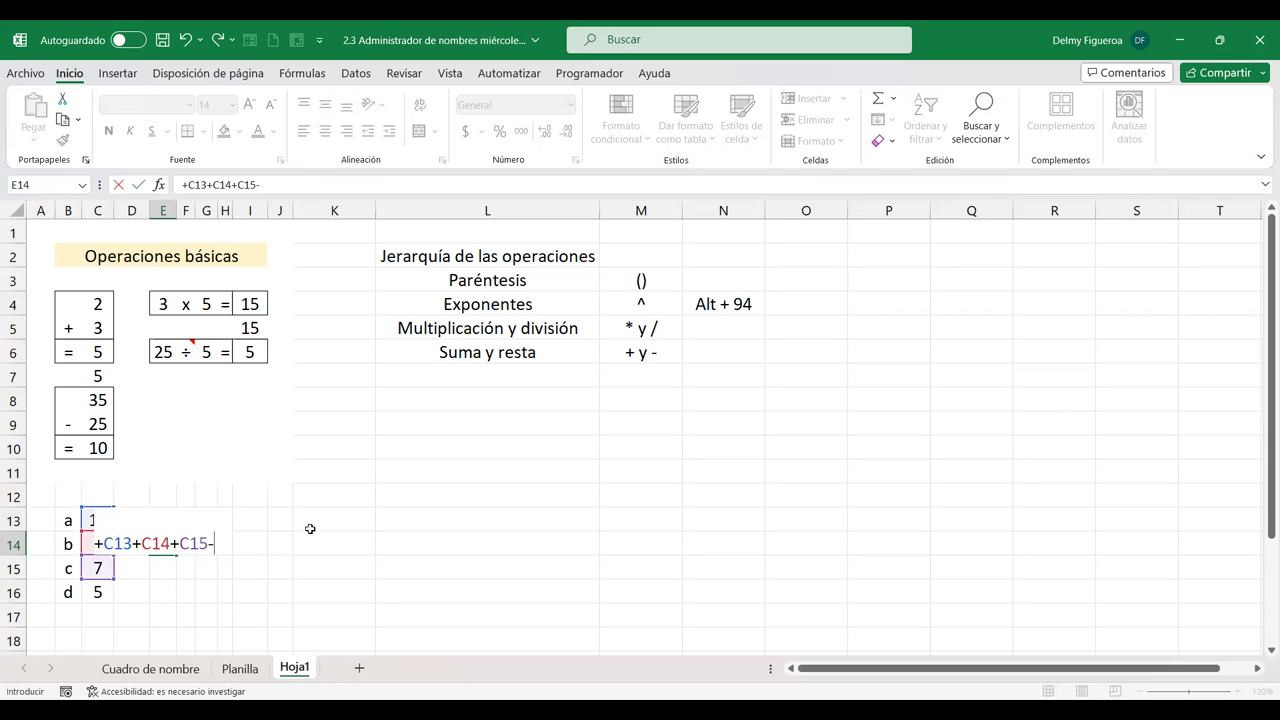
pyautogui.click(86, 589)
pyautogui.press('Return')
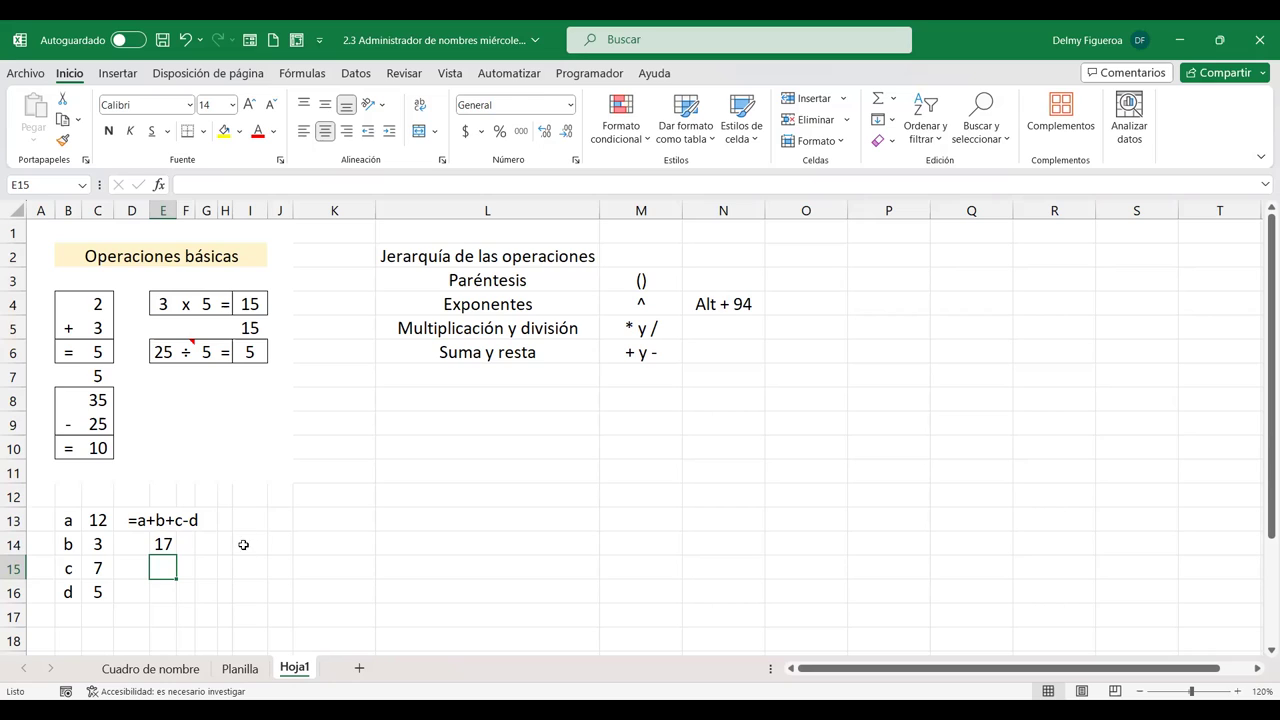
# Step: Replace the minus before C16 with * so E14 reads =+C13+C14+C15*C16, giving 50
pyautogui.click(164, 542)
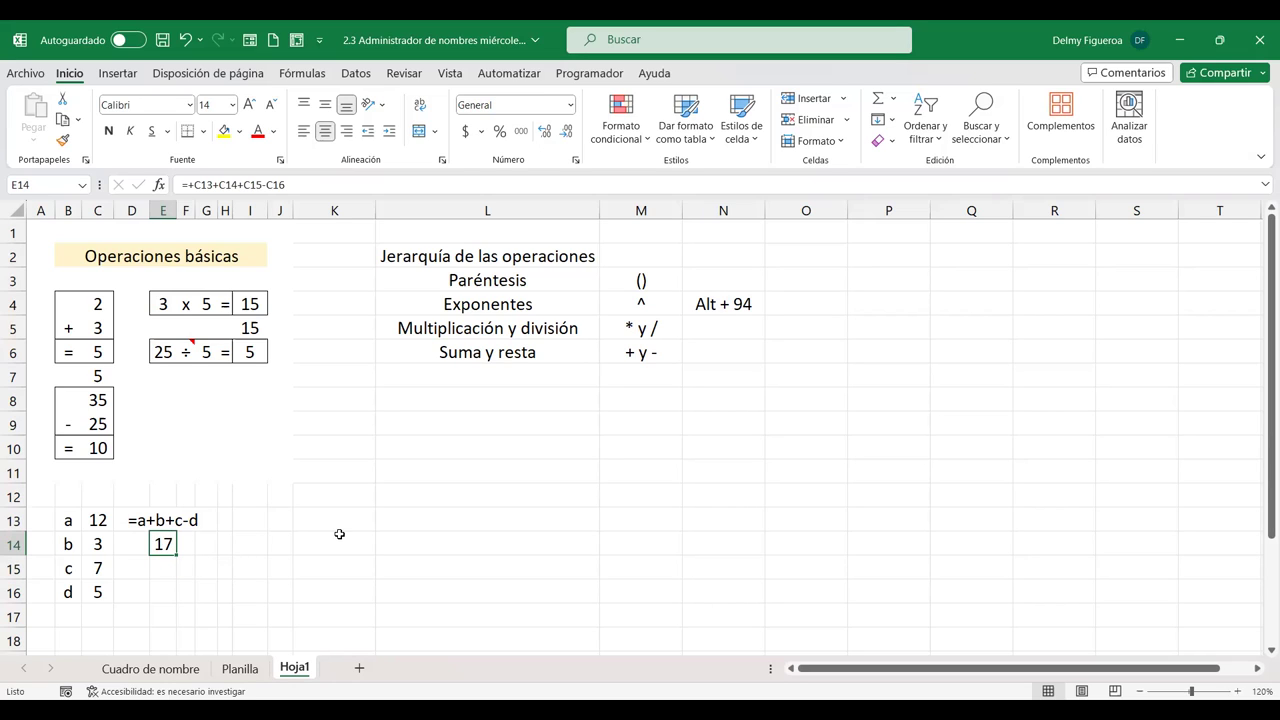
pyautogui.doubleClick(164, 543)
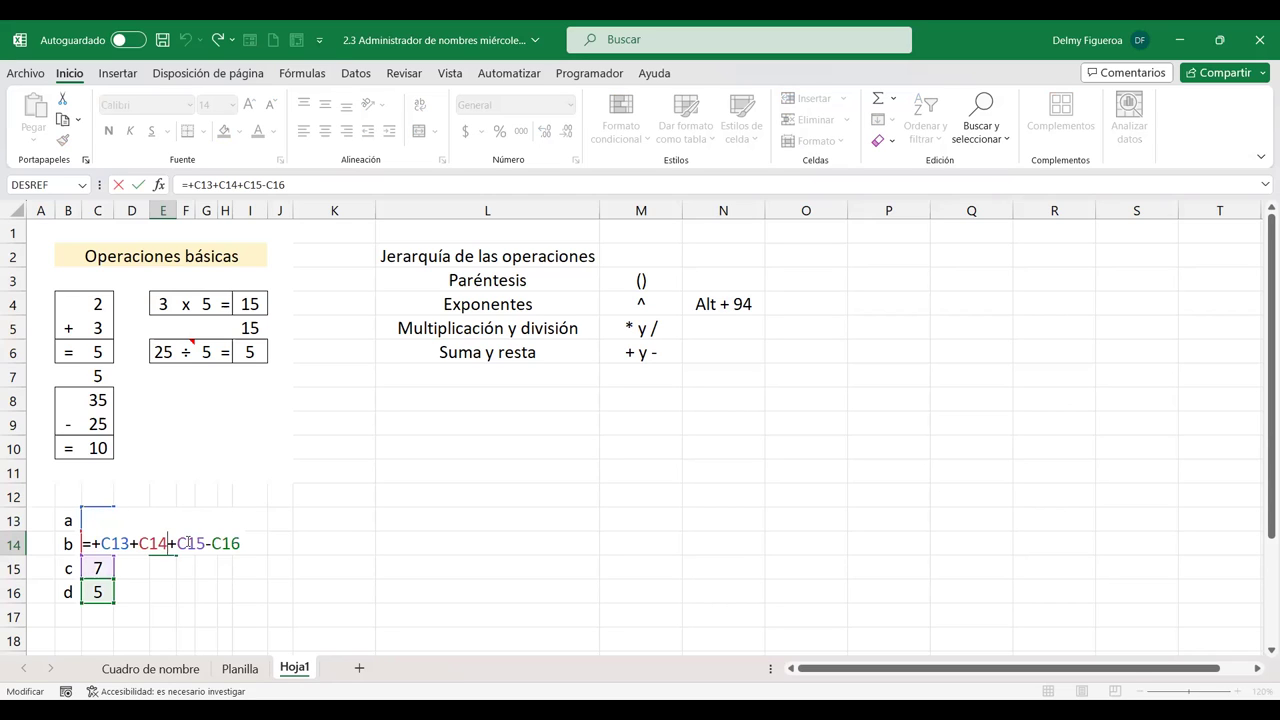
pyautogui.click(177, 543)
pyautogui.press('Right')
pyautogui.press('Right')
pyautogui.press('Right')
pyautogui.press('Delete')
pyautogui.write('*')
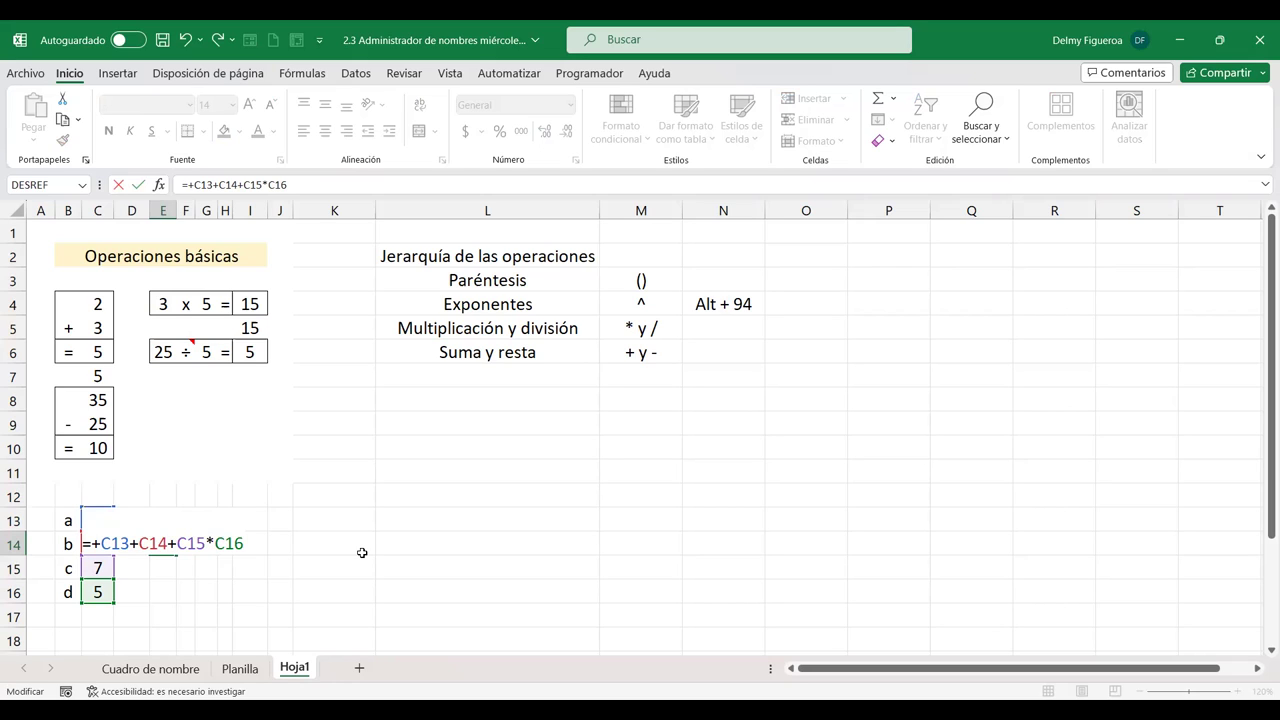
pyautogui.press('Return')
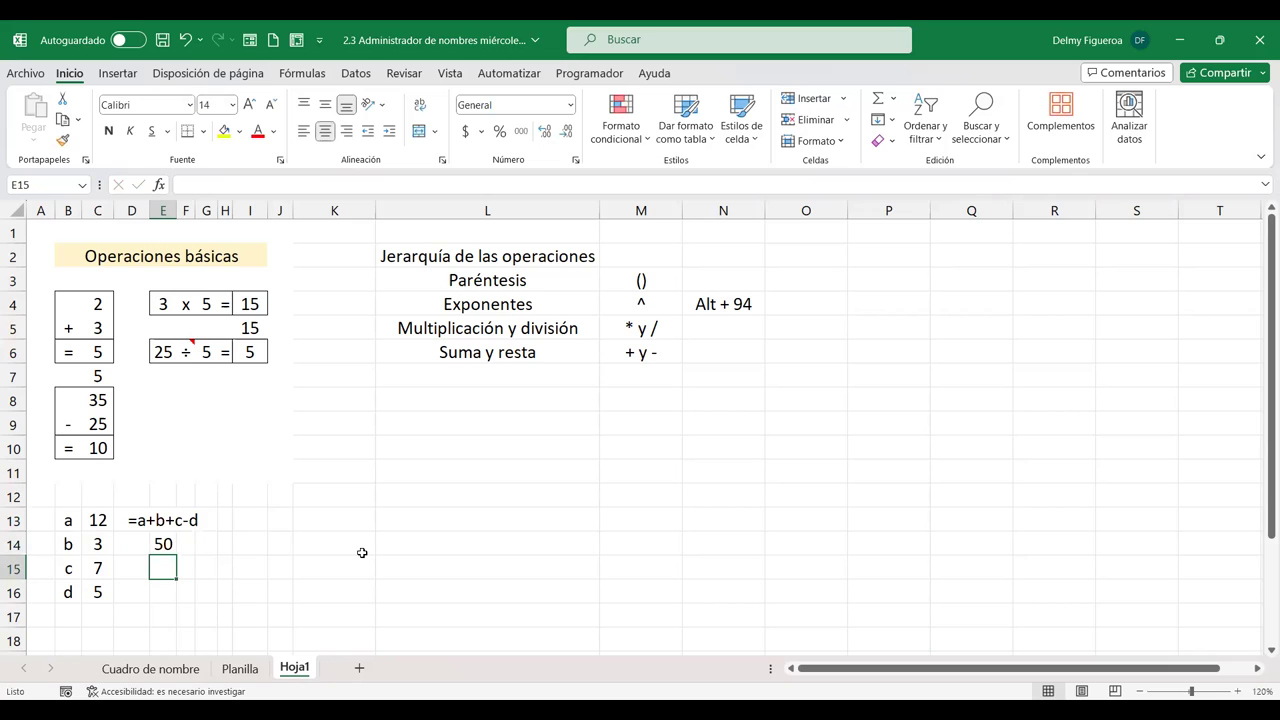
# Step: Review E14's references, then test the hand check +22*5 in E15 and undo it
pyautogui.doubleClick(162, 546)
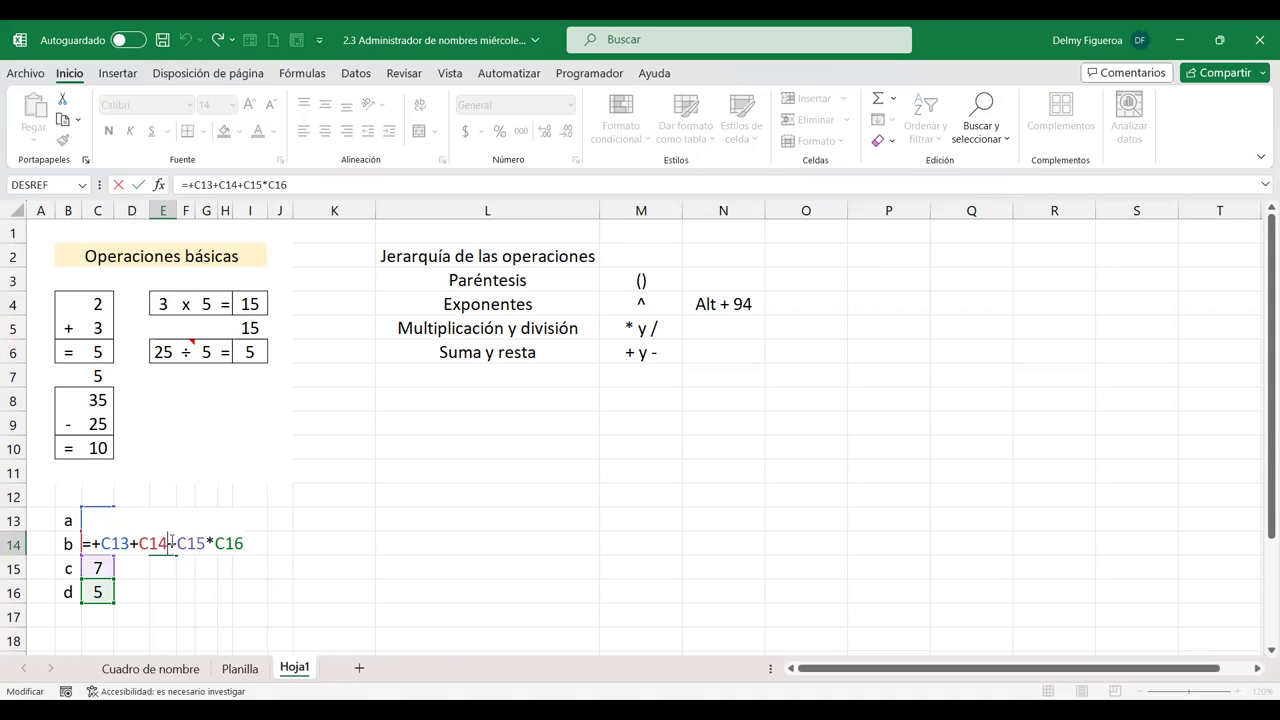
pyautogui.press('Escape')
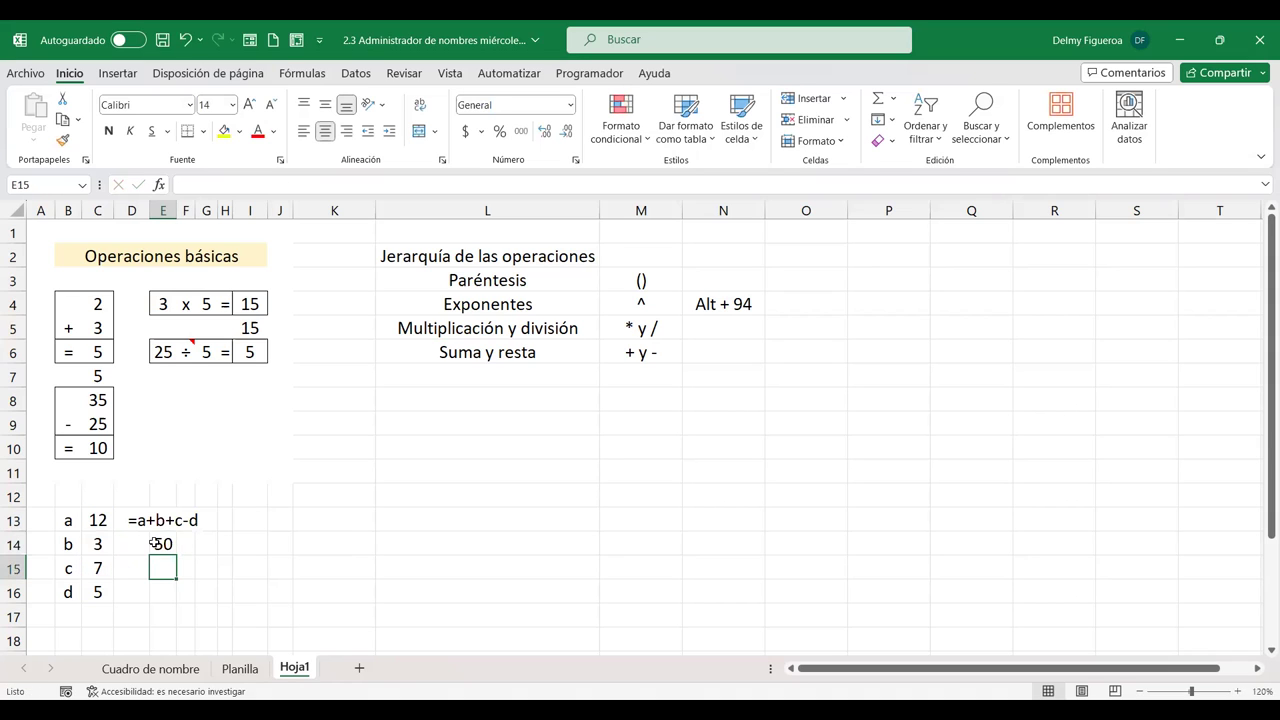
pyautogui.doubleClick(158, 543)
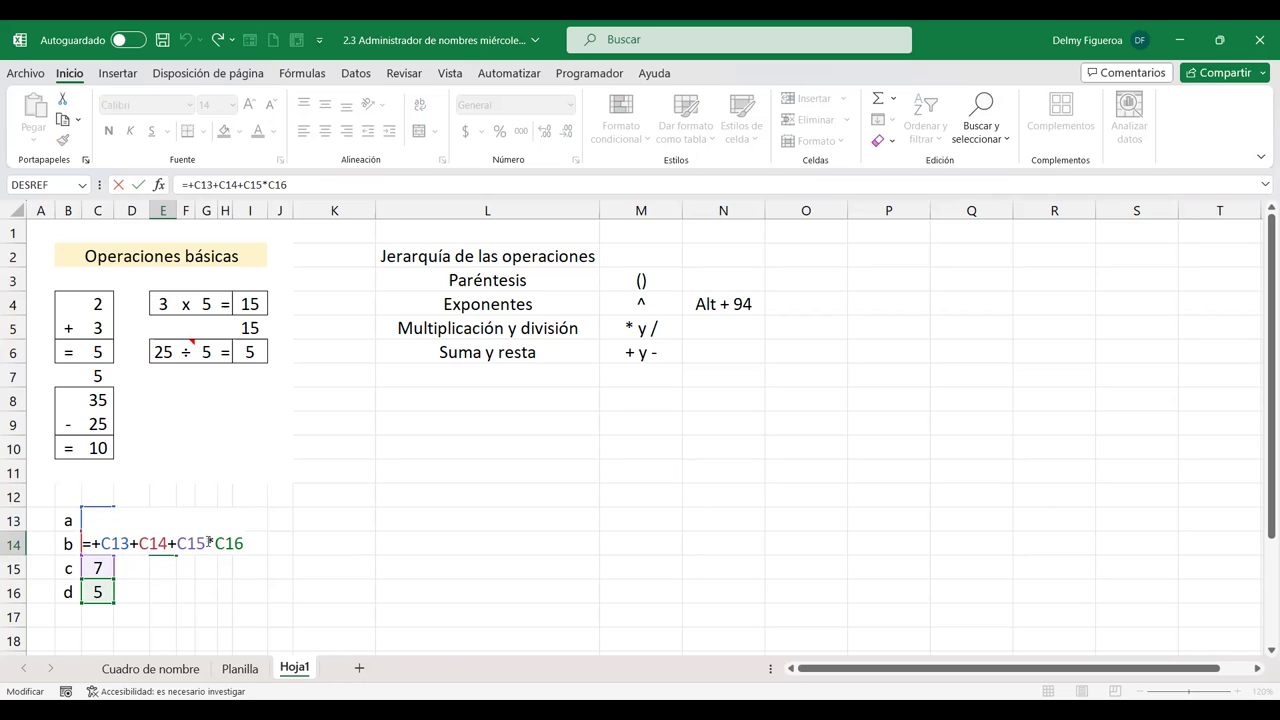
pyautogui.press('Return')
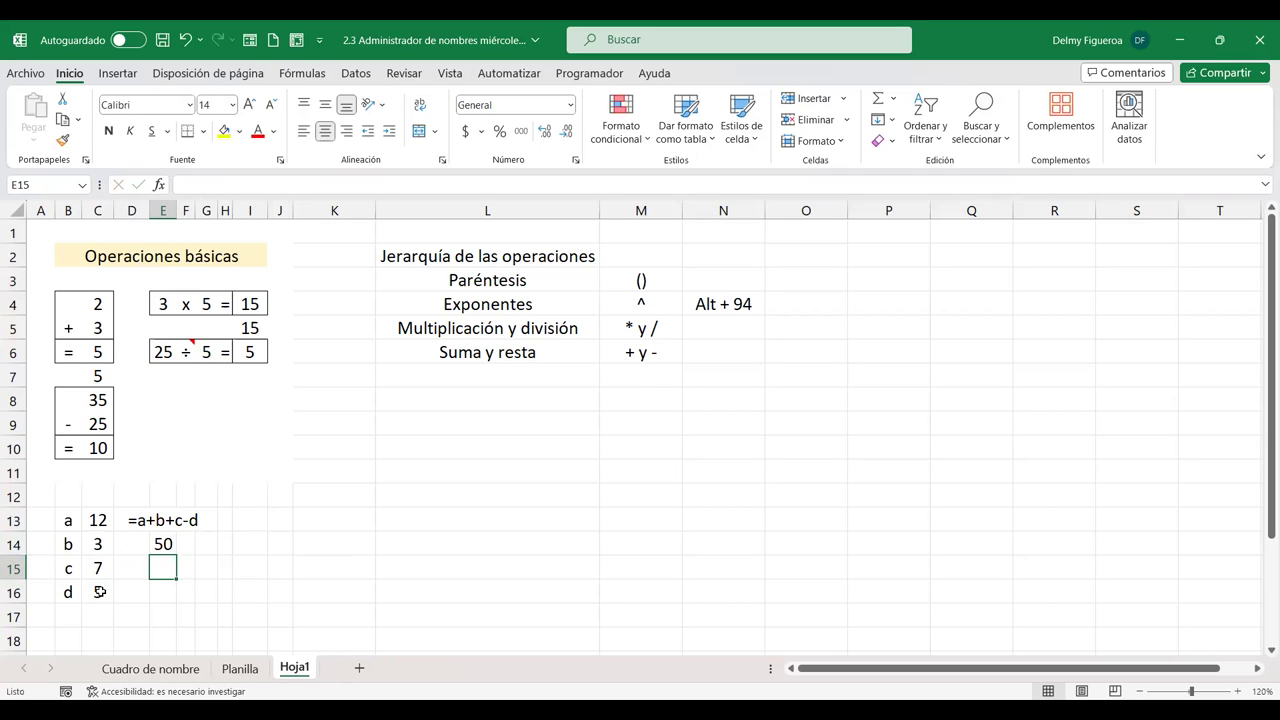
pyautogui.write('+22*5')
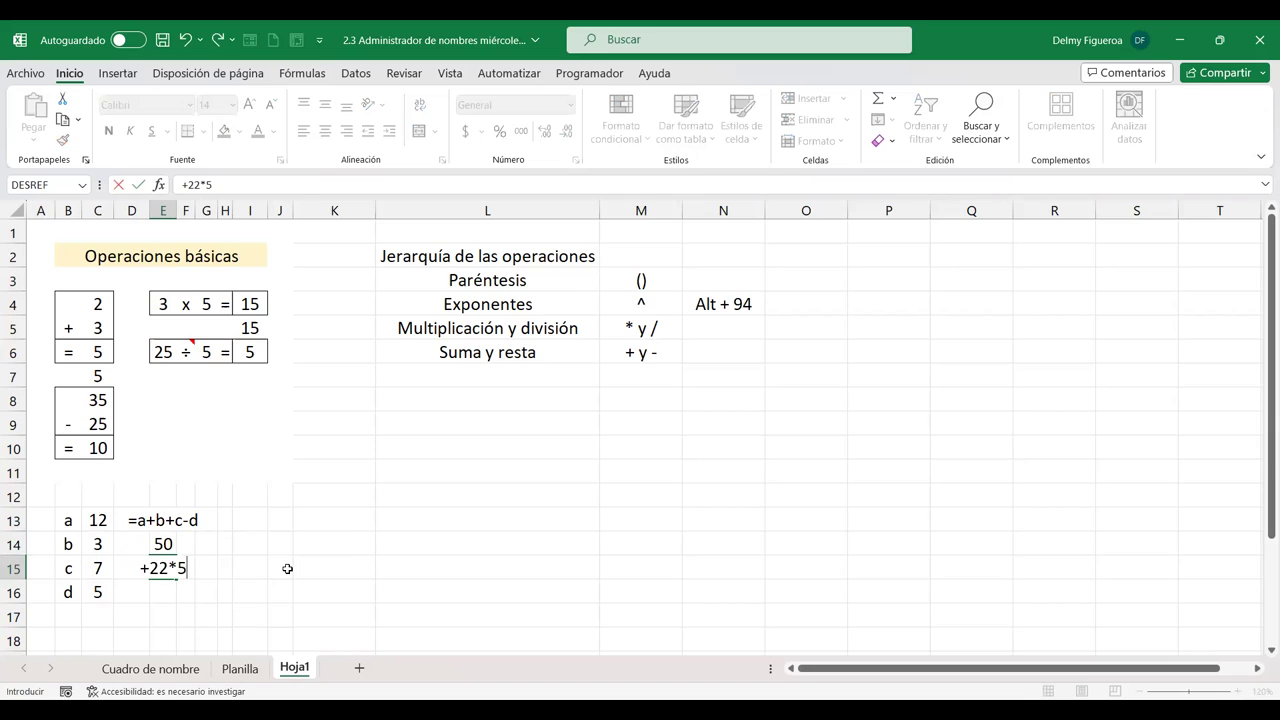
pyautogui.press('Return')
pyautogui.hotkey('ctrl', 'z')
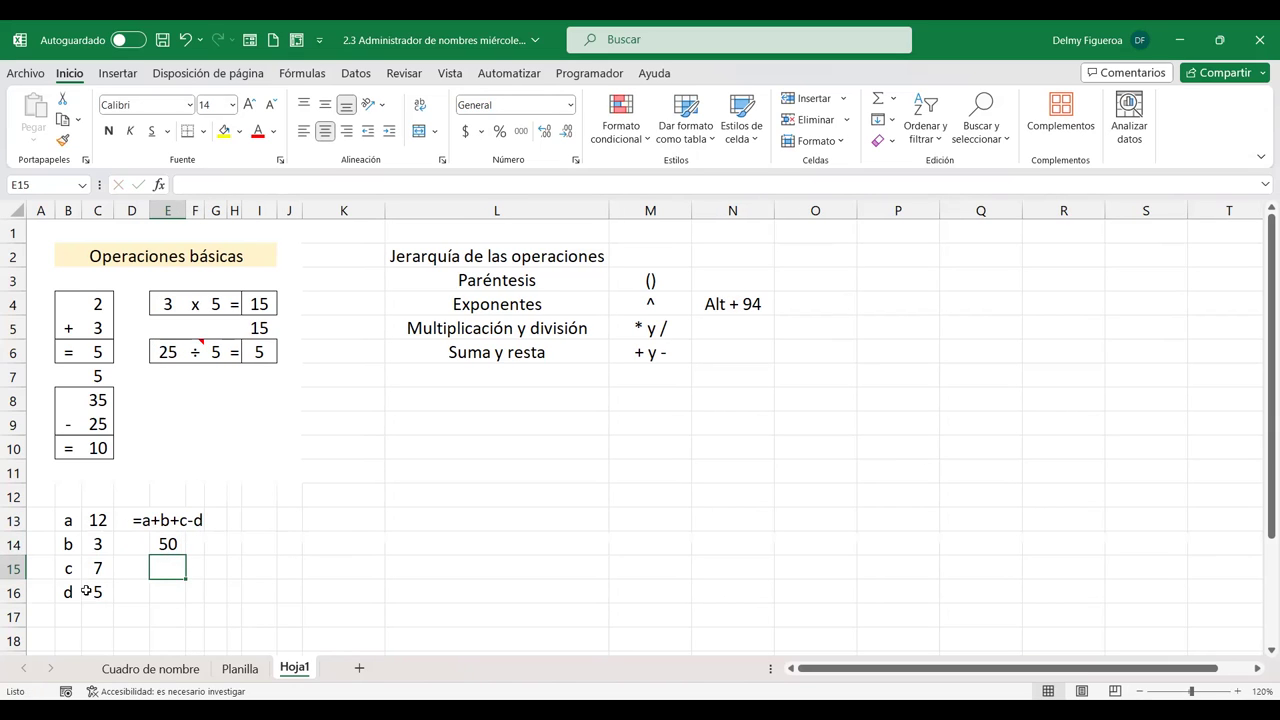
pyautogui.doubleClick(168, 540)
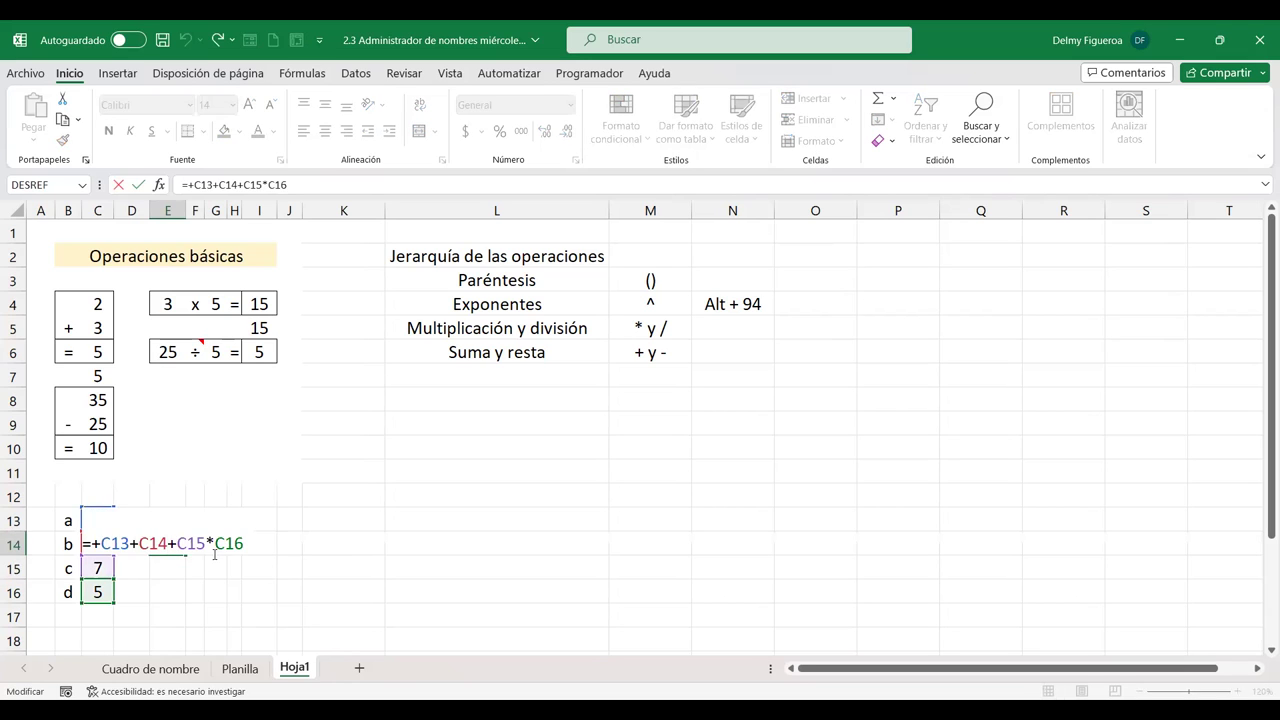
pyautogui.press('Return')
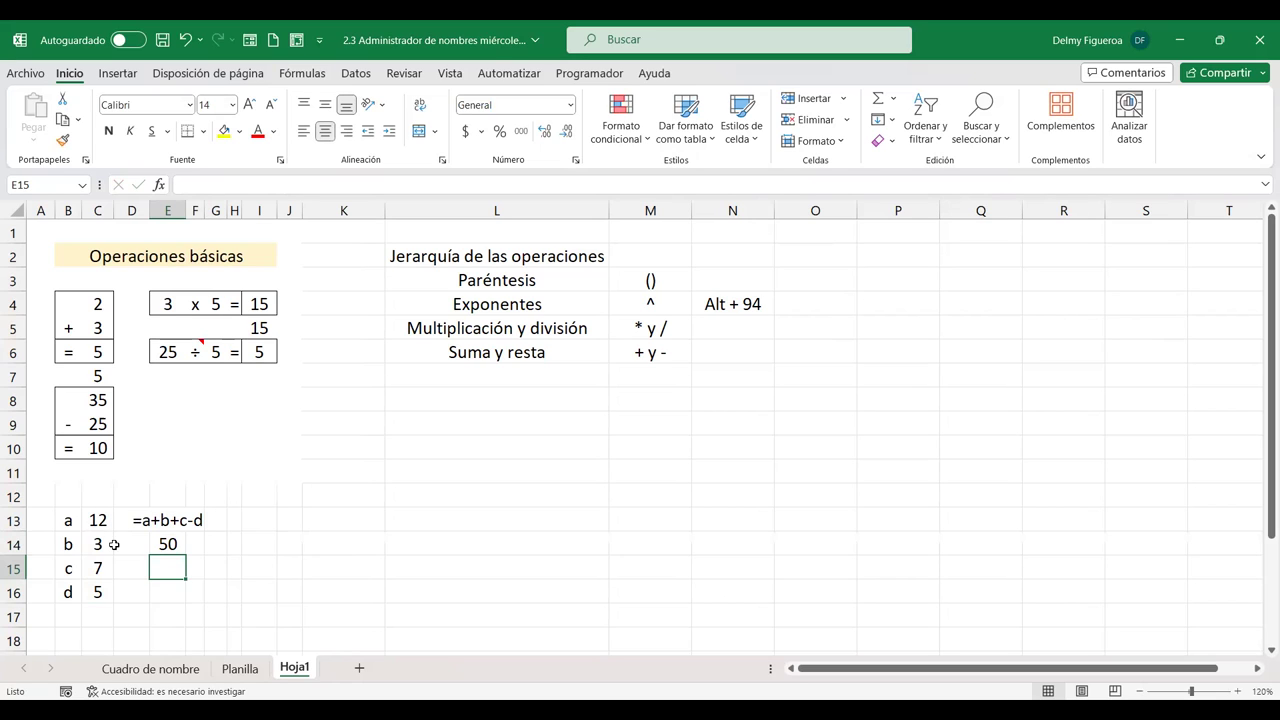
pyautogui.doubleClick(168, 543)
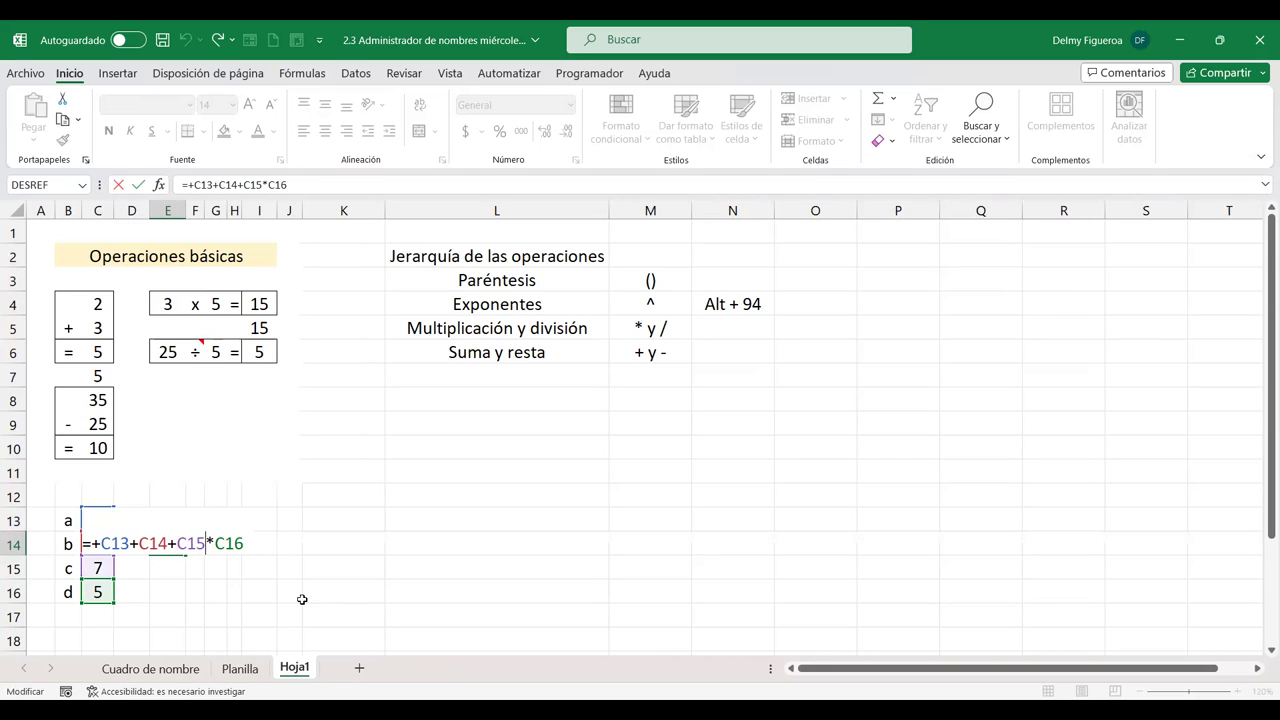
# Step: Wrap C13+C14+C15 in parentheses in E14 so the sum is multiplied by d, giving 110
pyautogui.write(')')
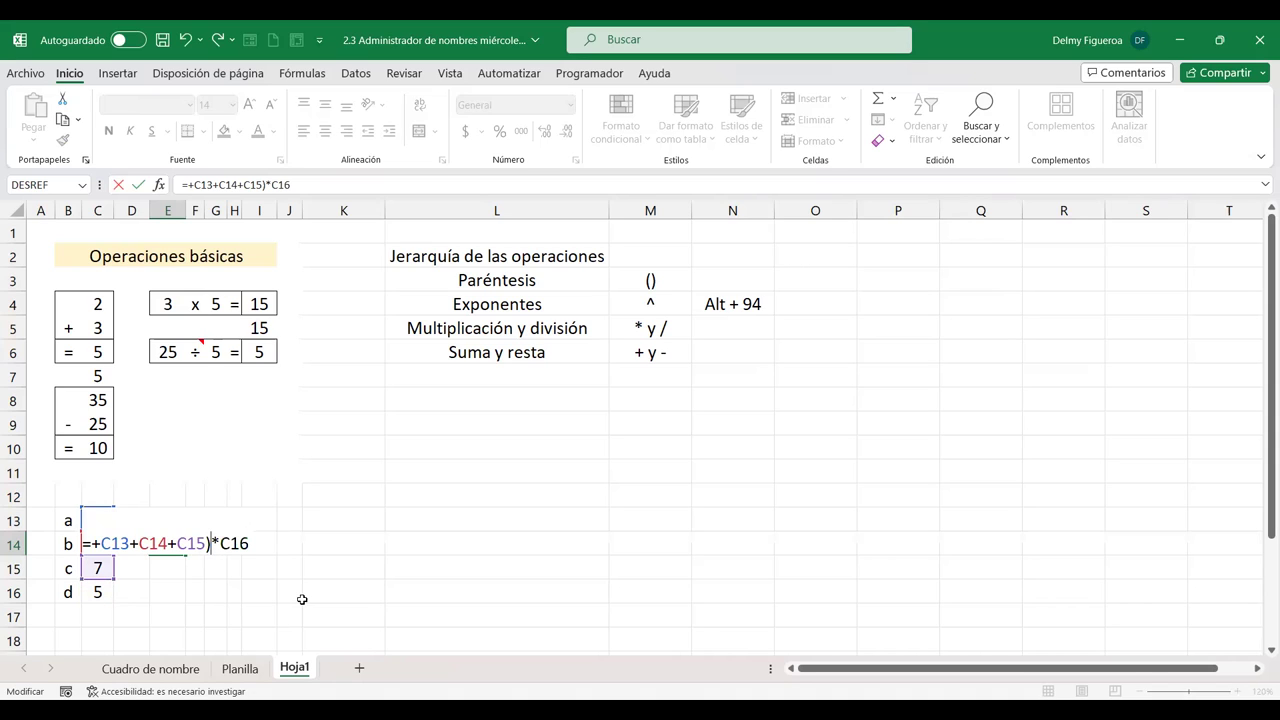
pyautogui.press('Left')
pyautogui.press('Left')
pyautogui.press('Left')
pyautogui.press('Left')
pyautogui.press('Left')
pyautogui.write('(')
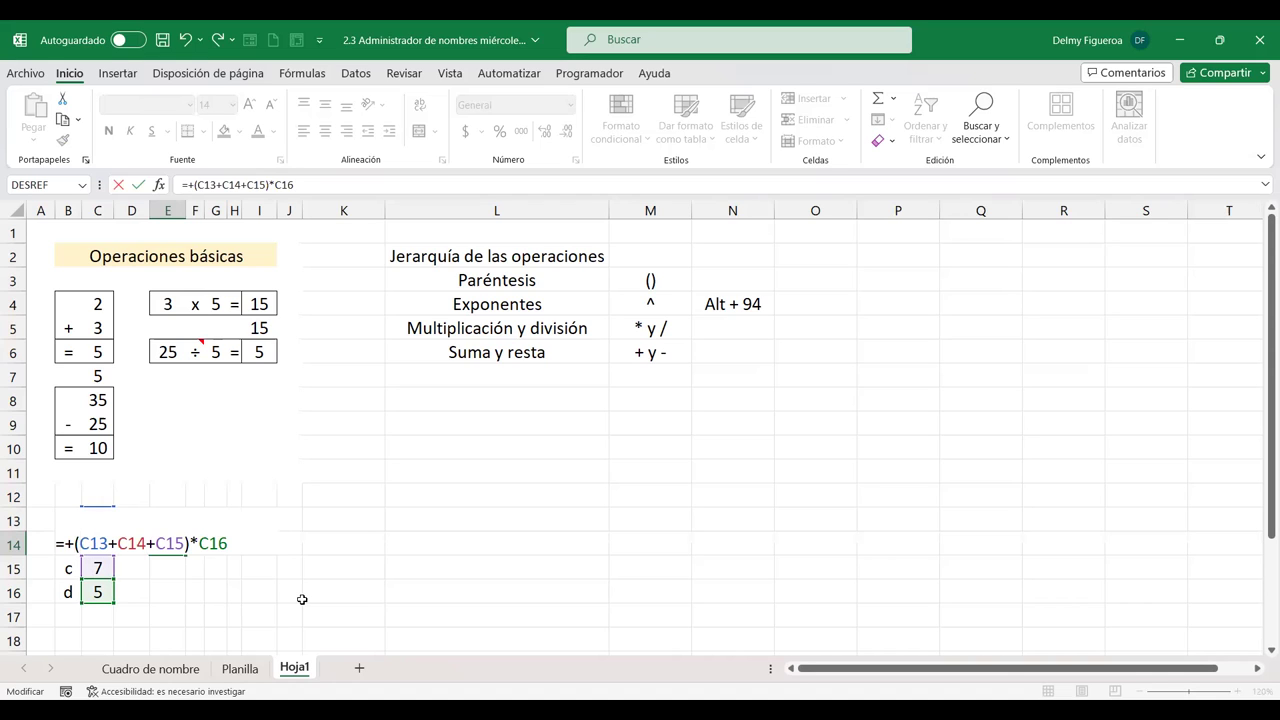
pyautogui.press('Return')
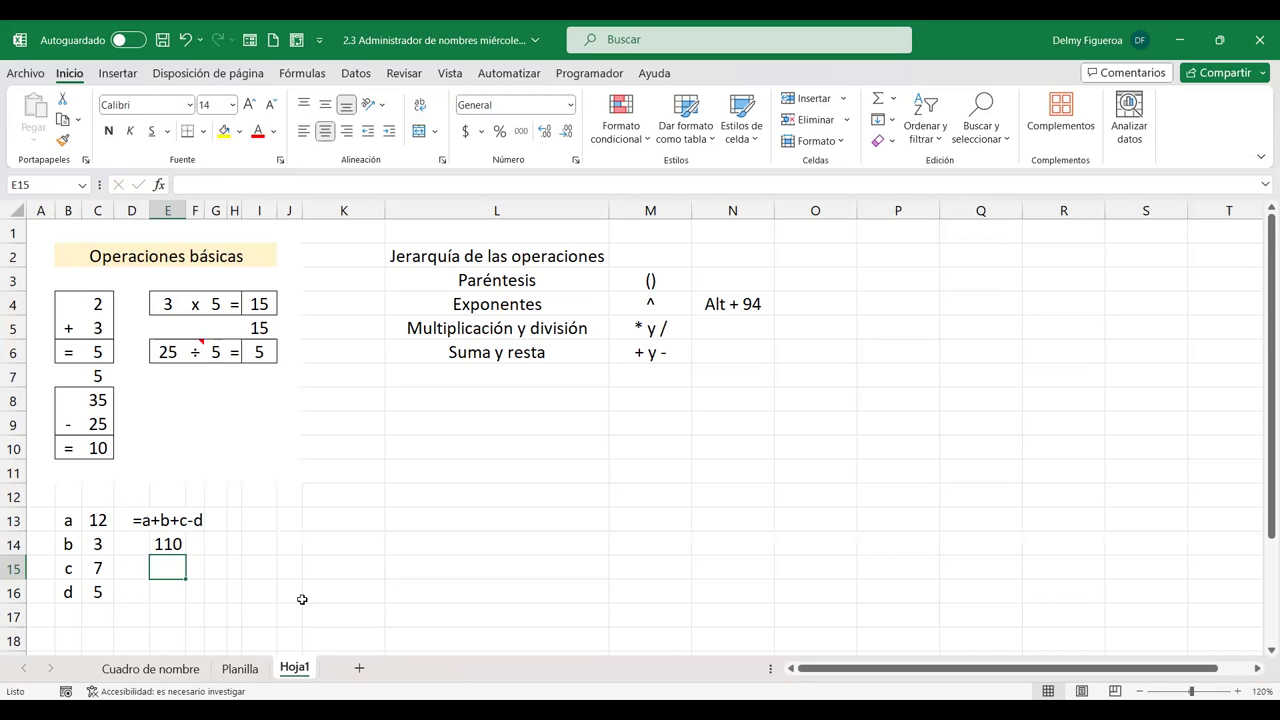
pyautogui.press('Up')
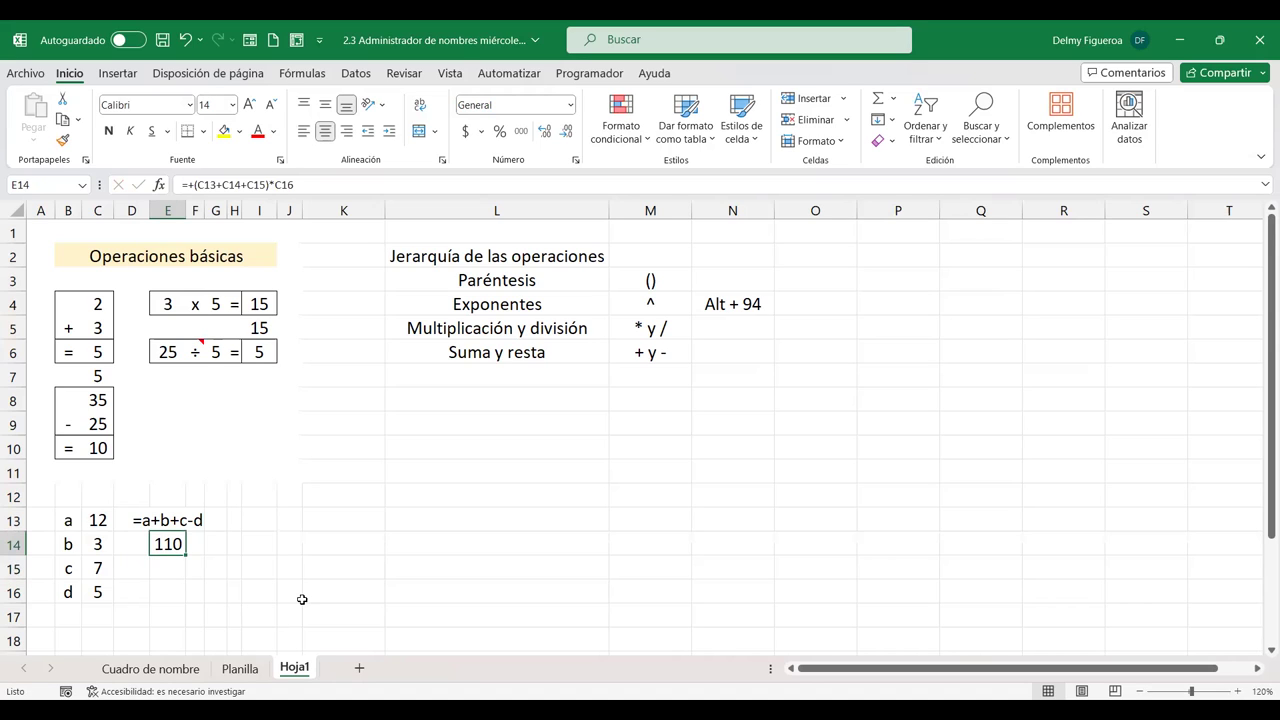
pyautogui.press('F2')
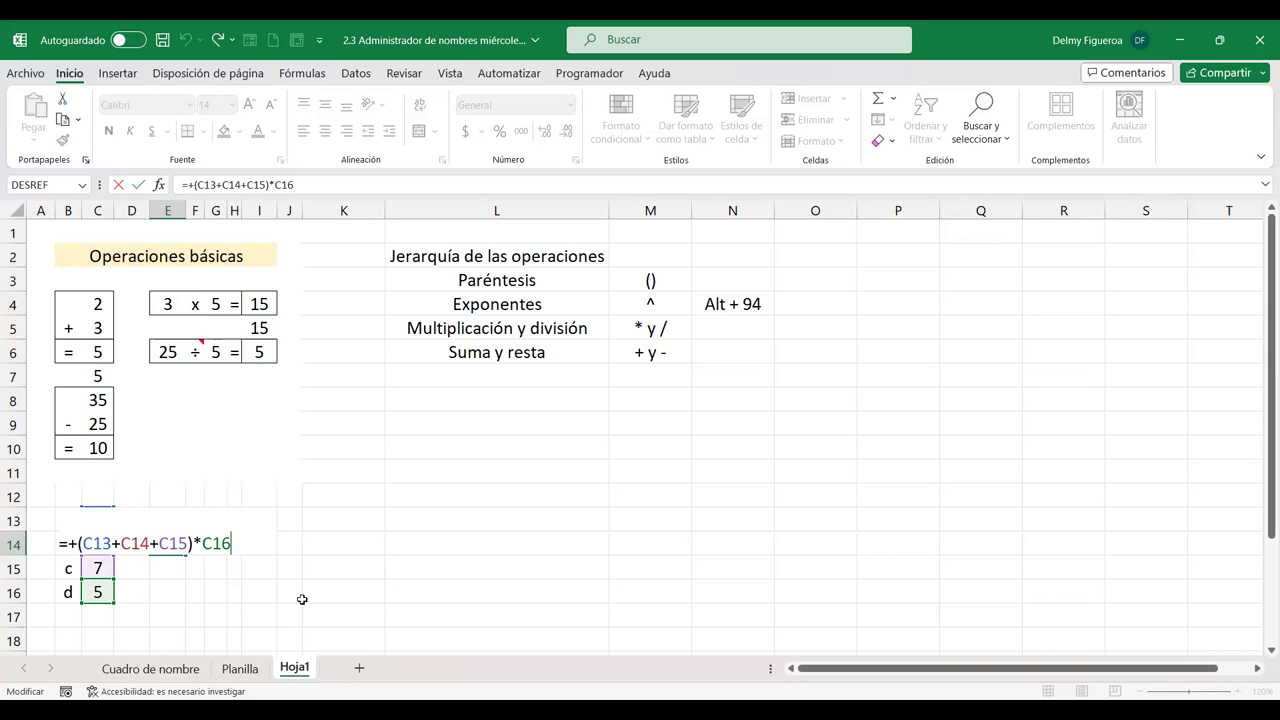
# Step: Square d in E14's formula, =+(C13+C14+C15)*C16^2, giving 550
pyautogui.write('^2')
pyautogui.press('Return')
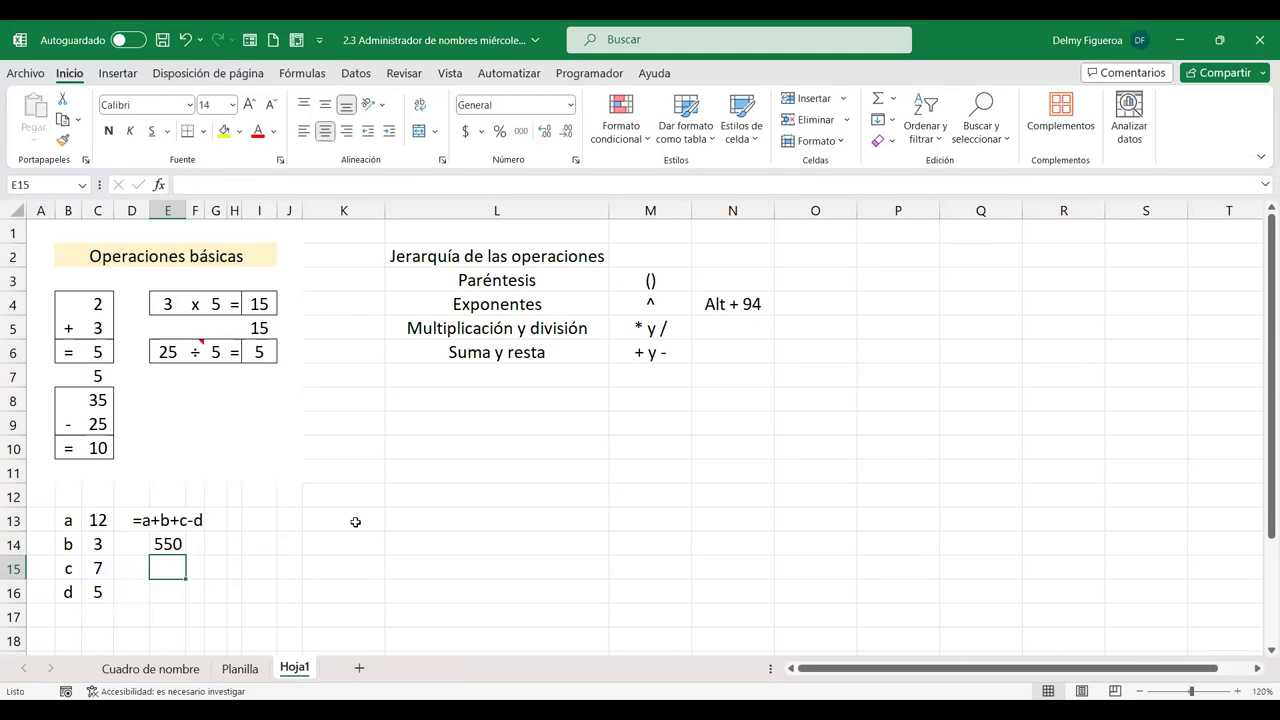
pyautogui.press('Up')
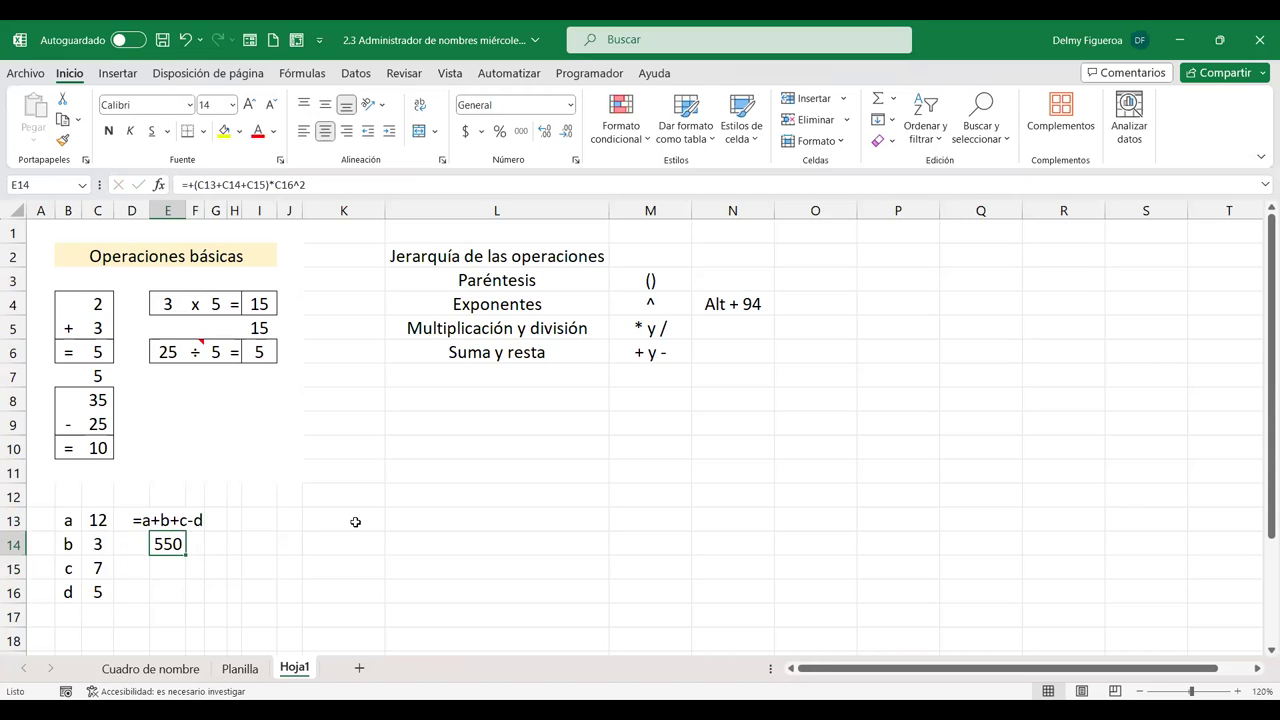
pyautogui.press('F2')
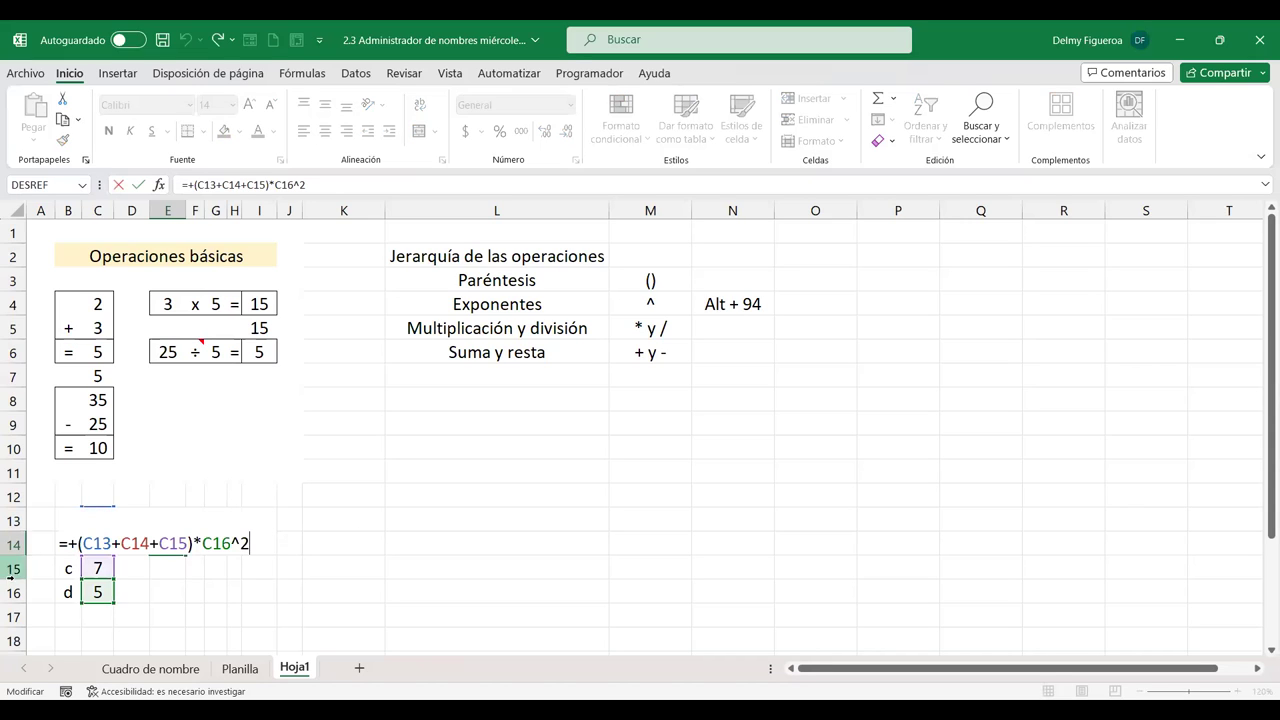
pyautogui.press('Return')
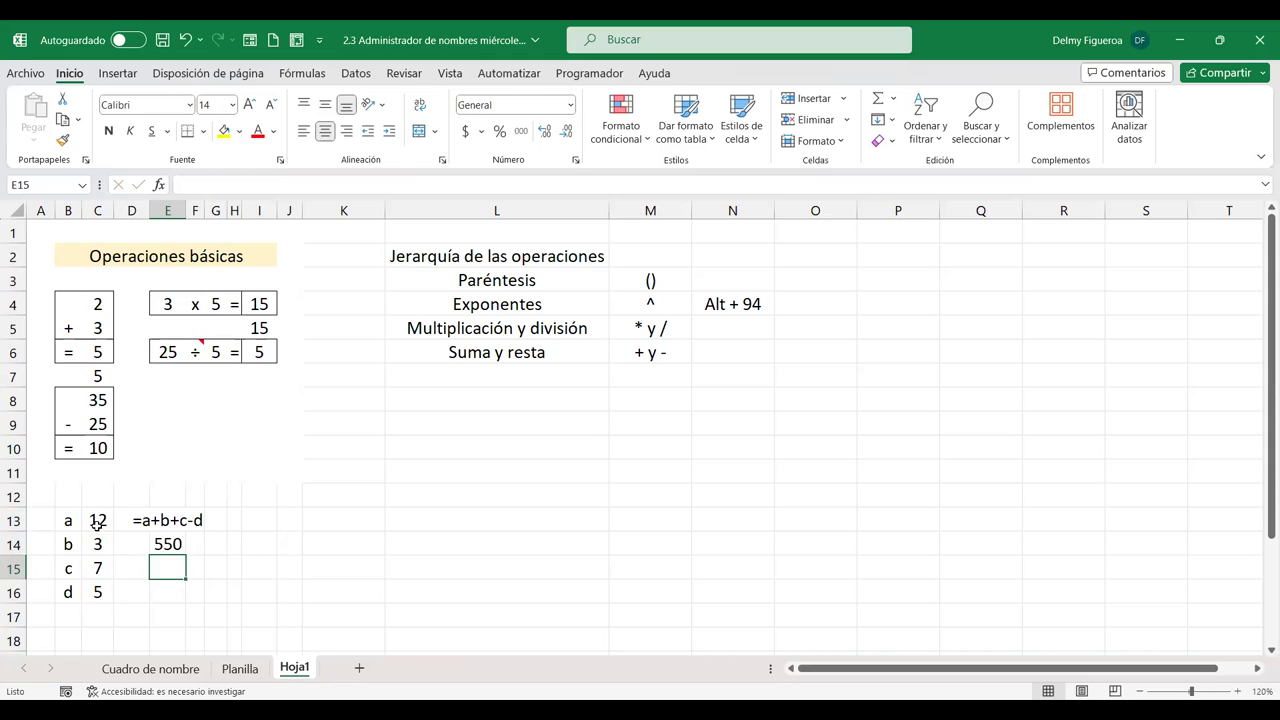
# Step: Select C13:C15 to read the sum of a, b and c, and review E14's references
pyautogui.moveTo(102, 520); pyautogui.dragTo(98, 568)
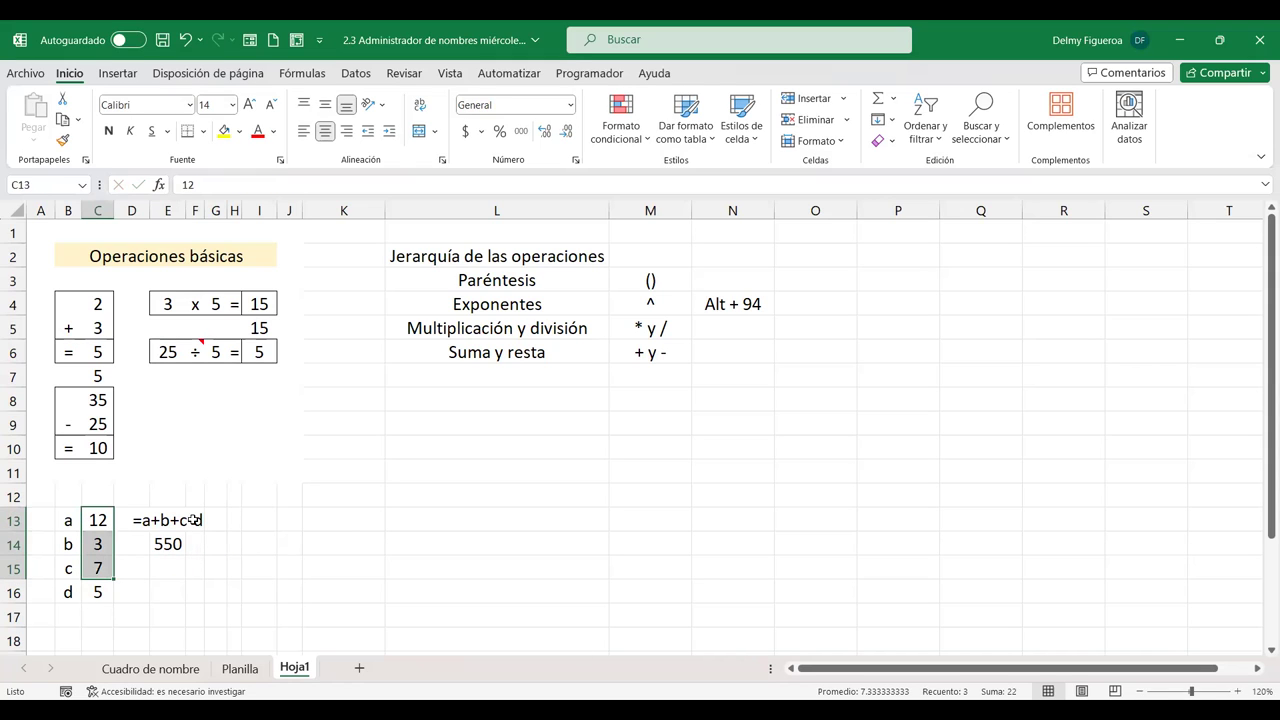
pyautogui.doubleClick(167, 543)
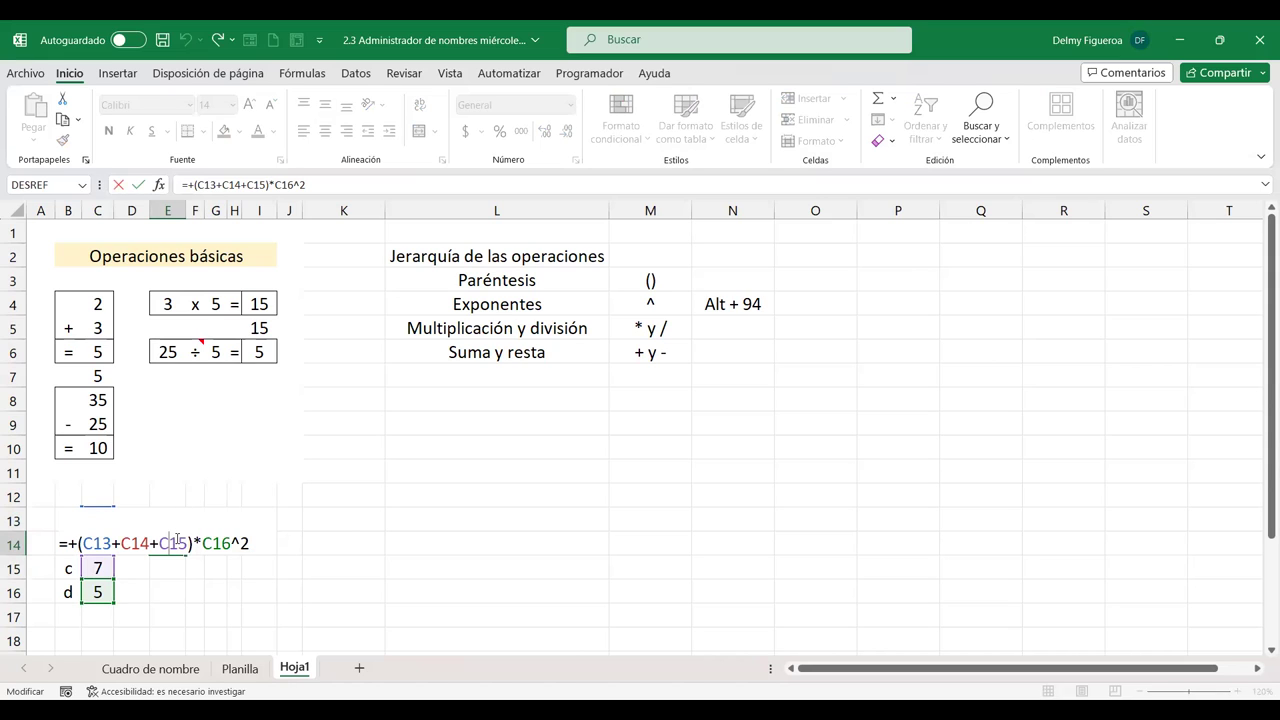
pyautogui.press('Return')
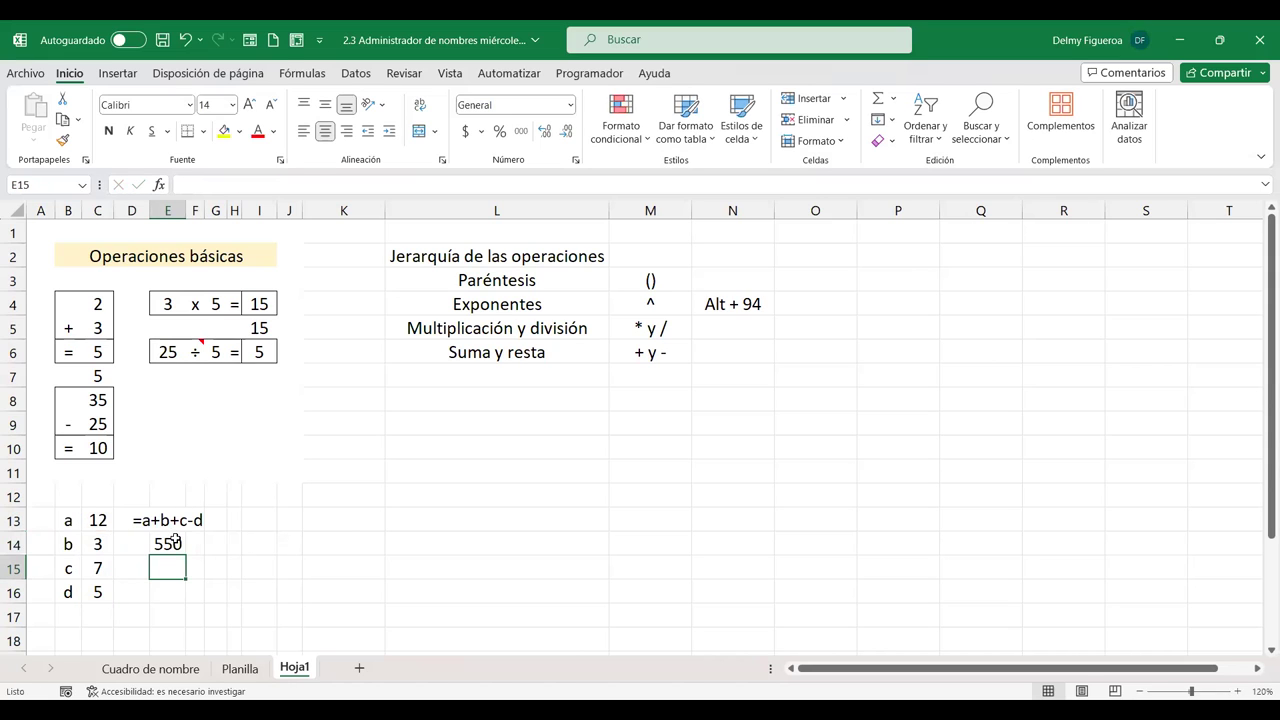
# Step: Enter the hand check =22*25 in E15, then clear it
pyautogui.write('=22*25')
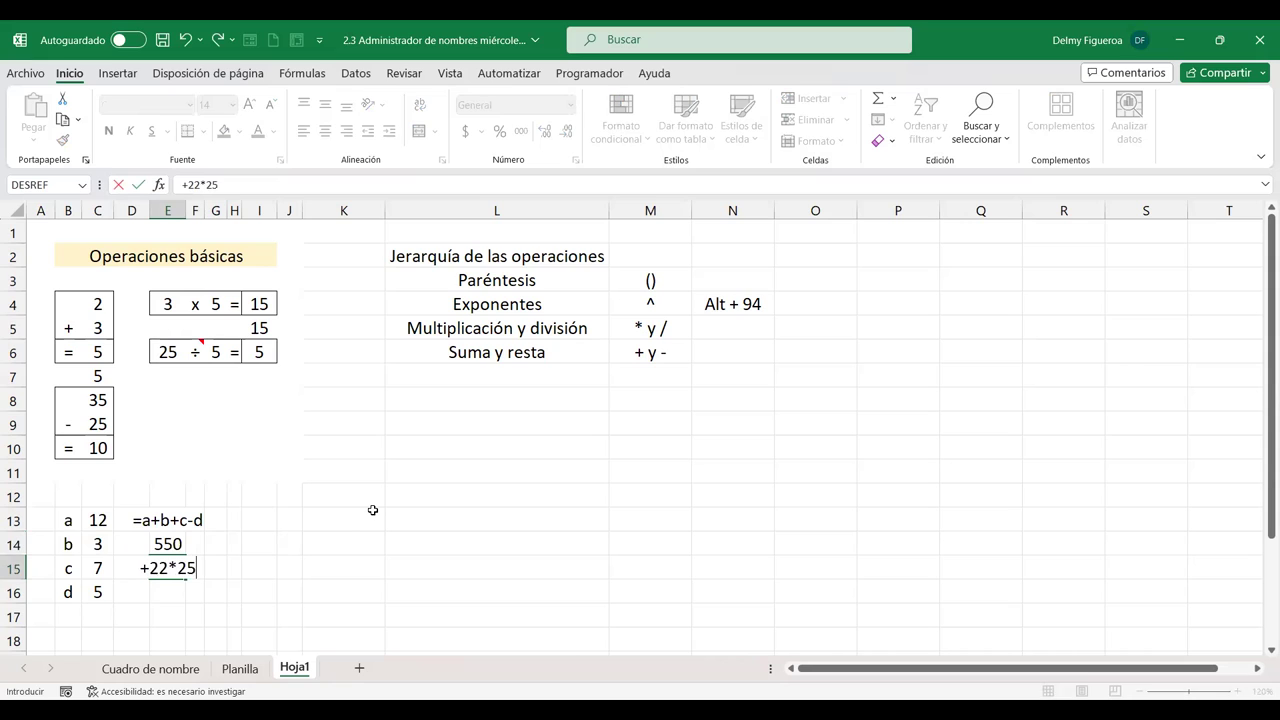
pyautogui.press('Return')
pyautogui.click(164, 567)
pyautogui.press('Delete')
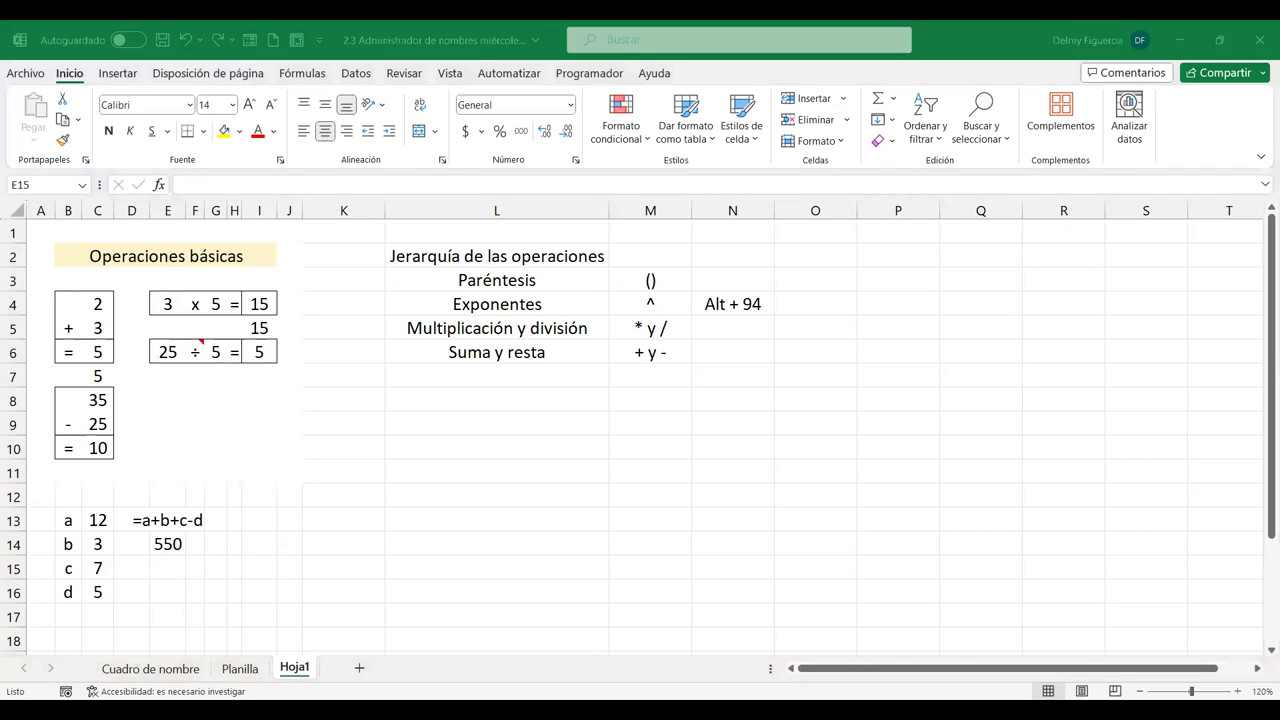
# Step: Copy the emptied E15 and review E14's formula, leaving its 550 result unchanged
pyautogui.hotkey('ctrl', 'c')
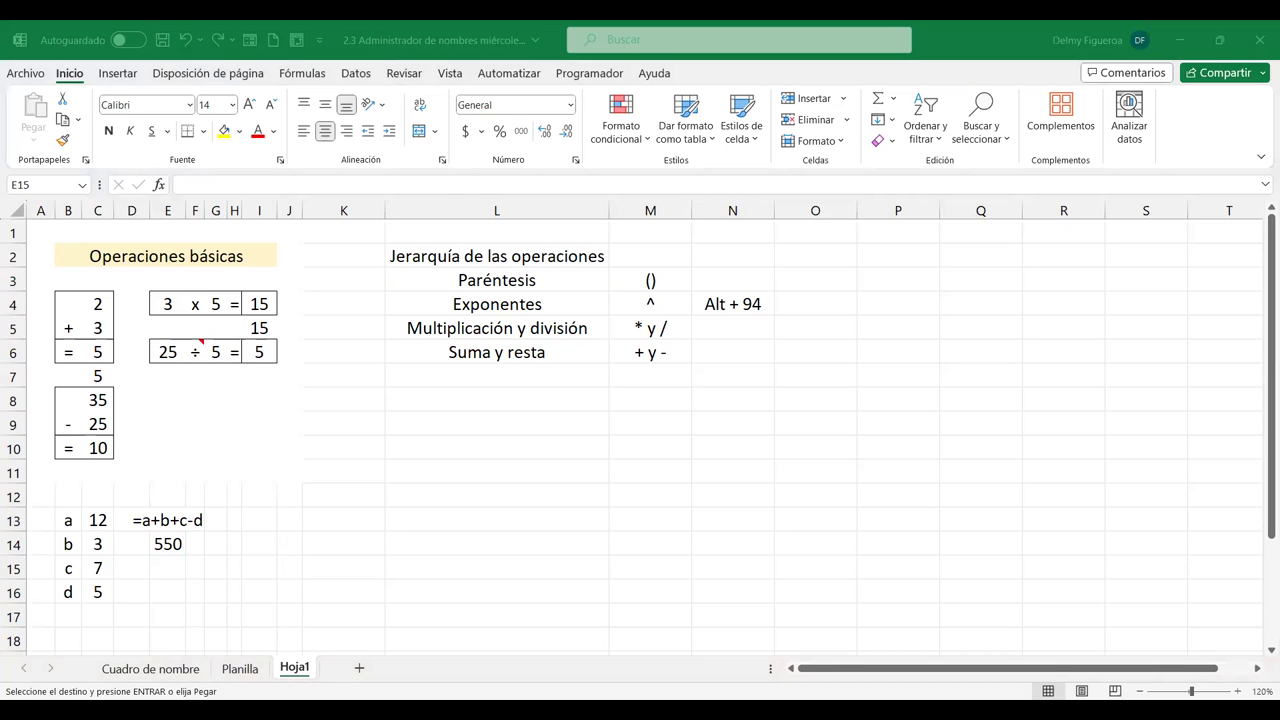
pyautogui.click(410, 684)
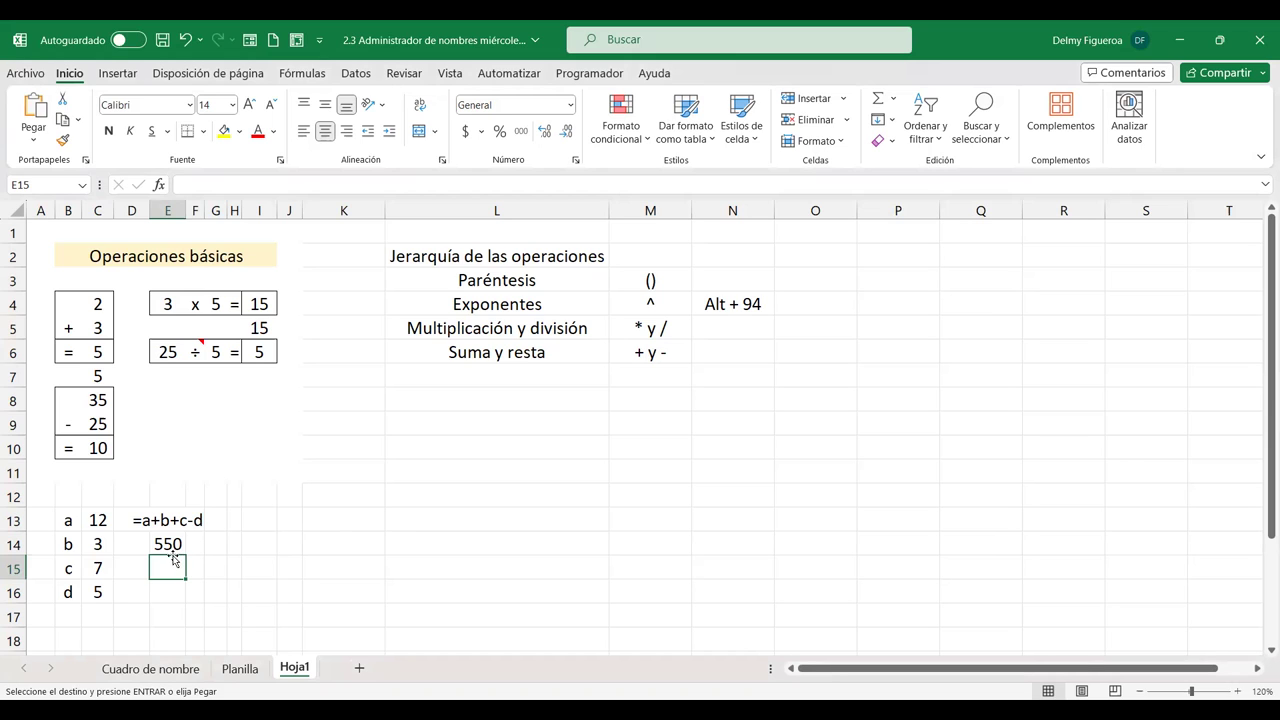
pyautogui.click(173, 544)
pyautogui.doubleClick(173, 544)
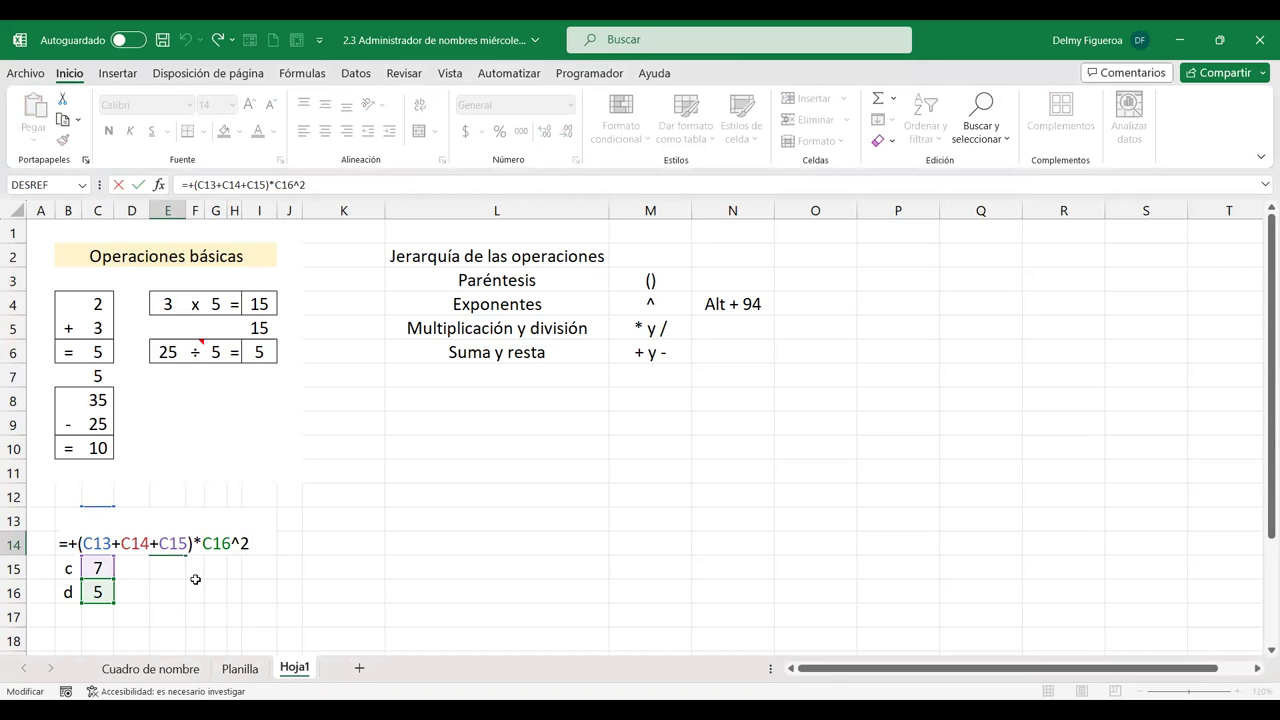
pyautogui.press('Return')
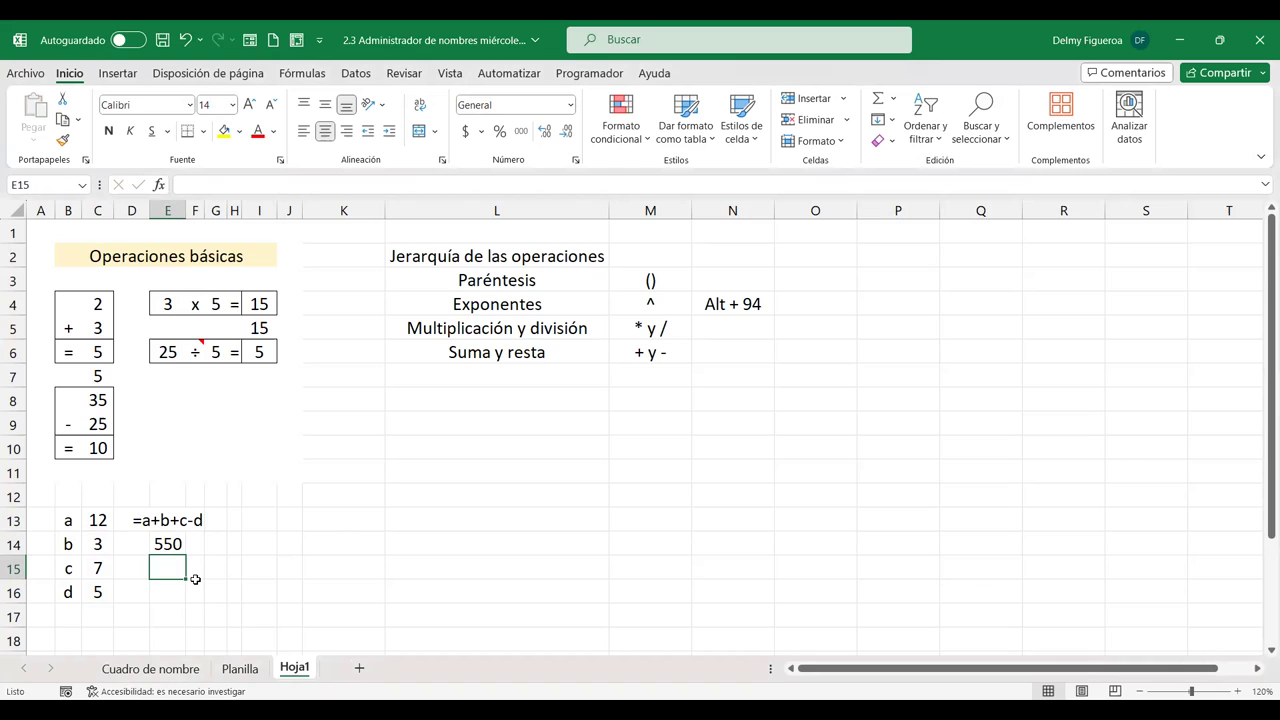
# Step: Build E15's formula from cell references as +C13*C14/C15*C16, giving 26
pyautogui.write('+12*3/7')
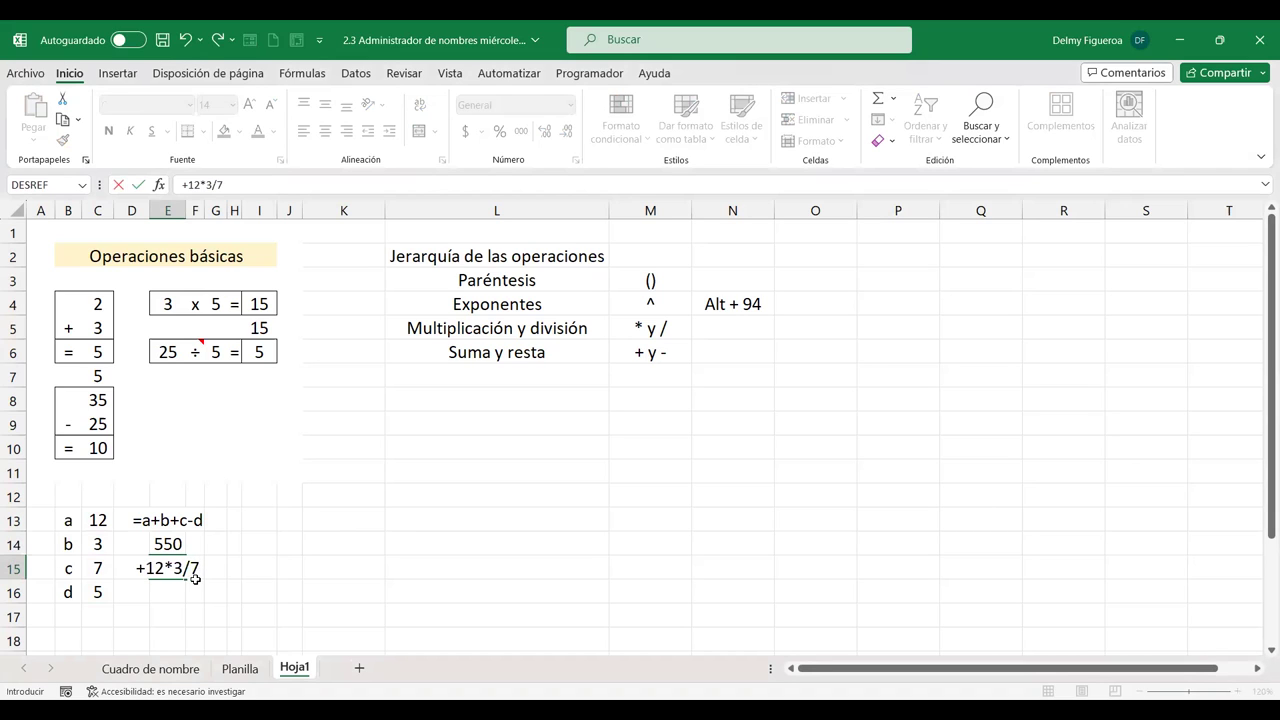
pyautogui.write('*5')
pyautogui.press('BackSpace')
pyautogui.press('BackSpace')
pyautogui.press('BackSpace')
pyautogui.press('BackSpace')
pyautogui.press('BackSpace')
pyautogui.press('BackSpace')
pyautogui.press('BackSpace')
pyautogui.click(95, 520)
pyautogui.write('*')
pyautogui.click(95, 544)
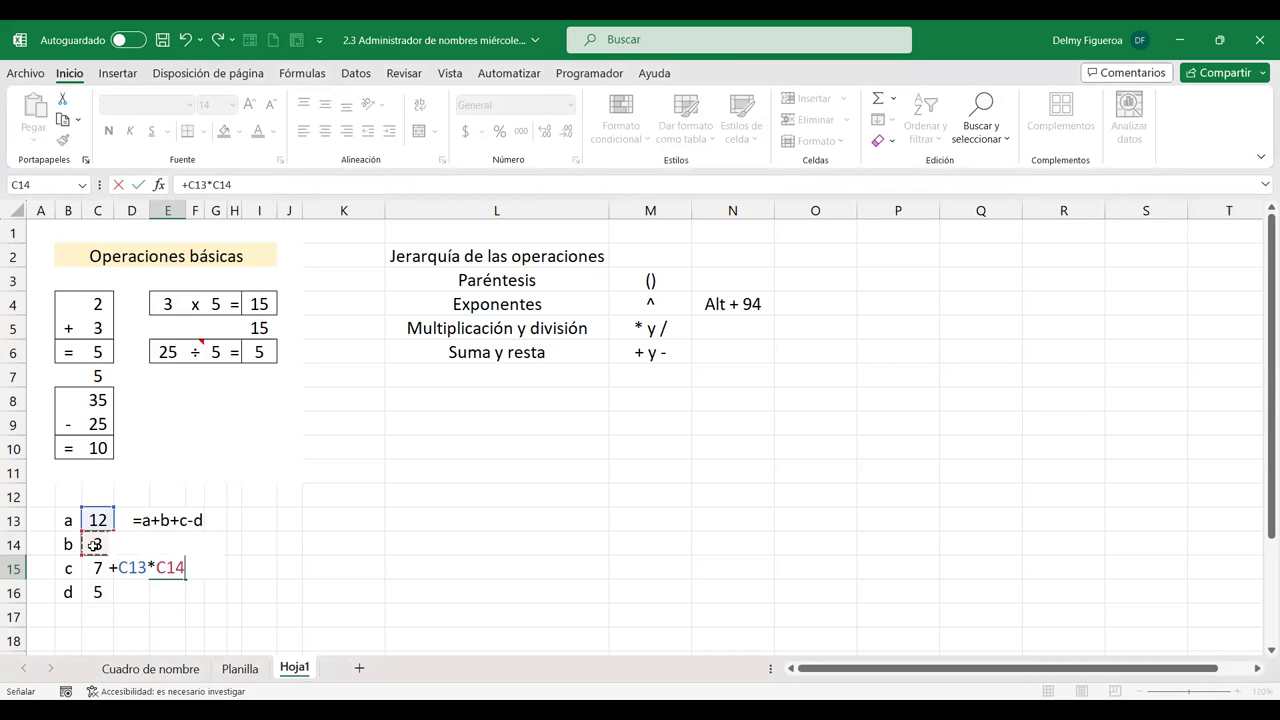
pyautogui.write('/')
pyautogui.click(85, 568)
pyautogui.write('*')
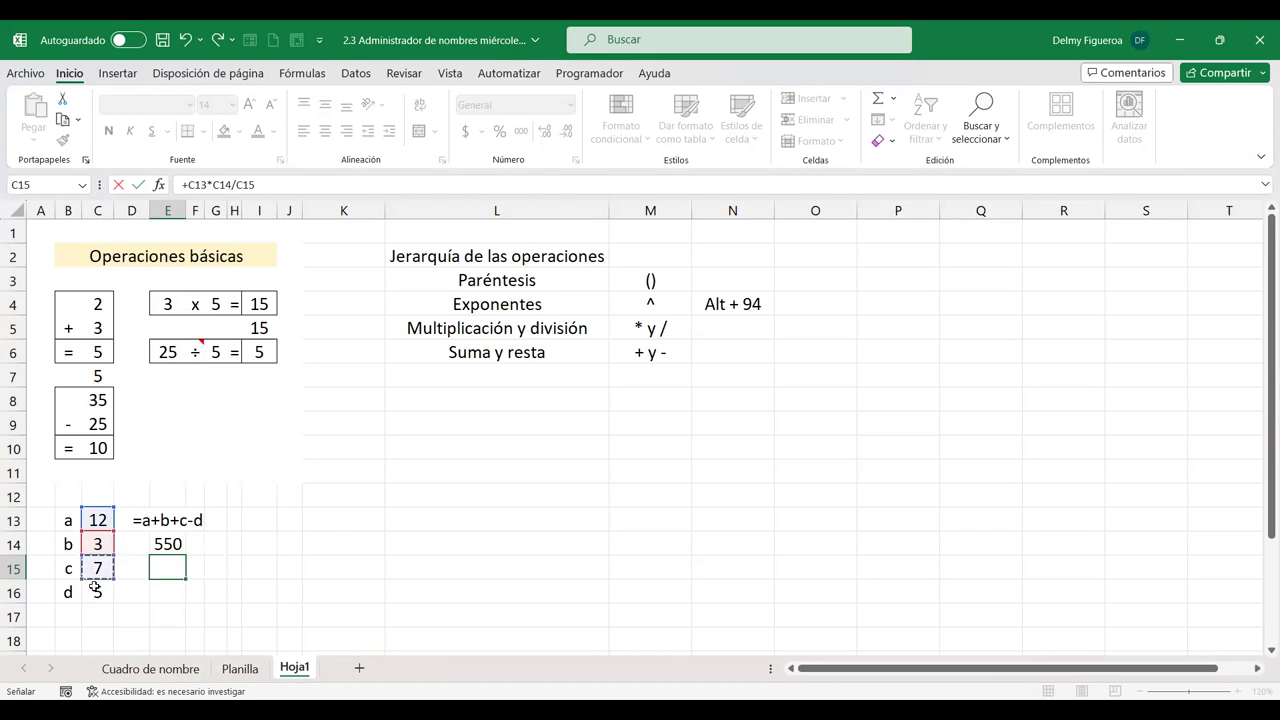
pyautogui.click(97, 590)
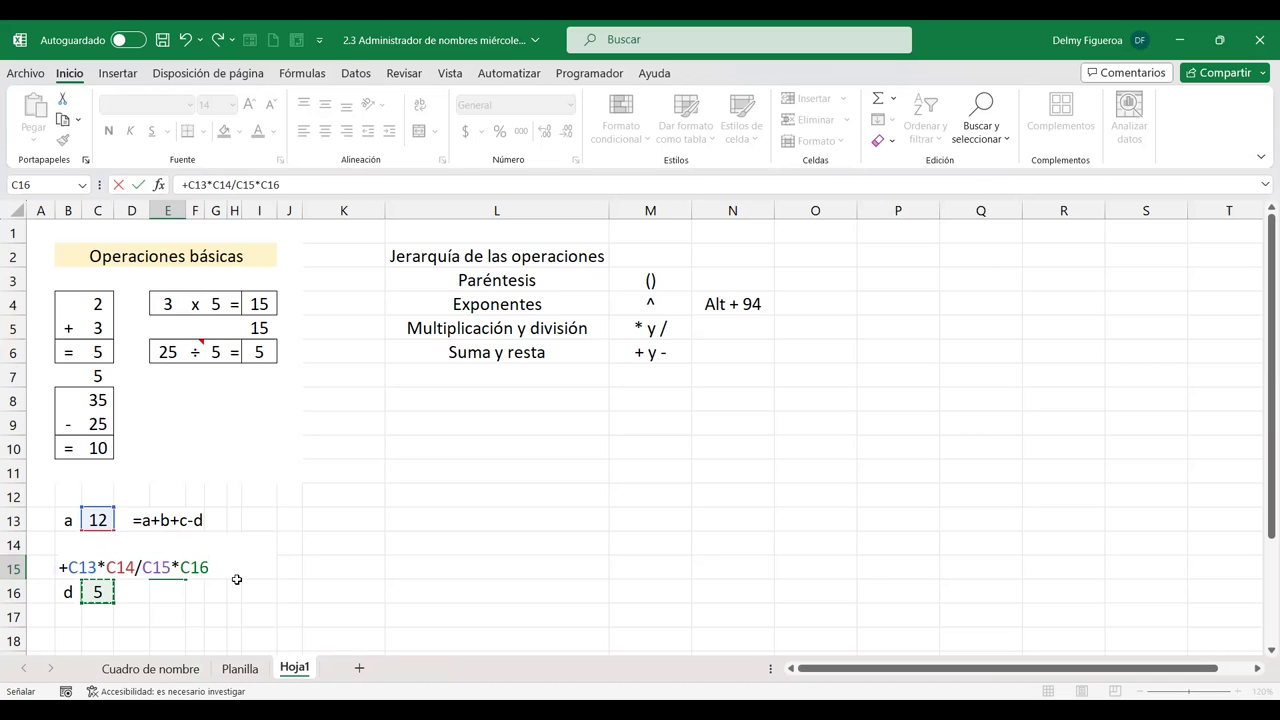
pyautogui.press('Return')
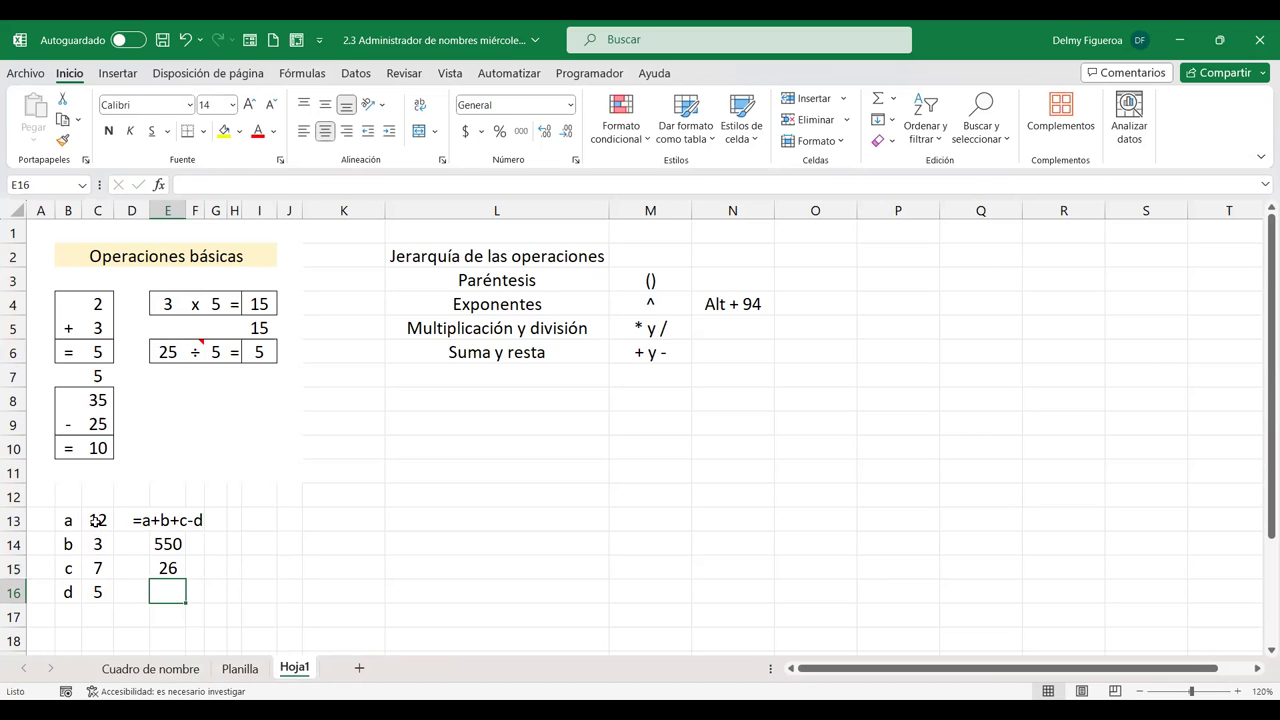
pyautogui.click(96, 520)
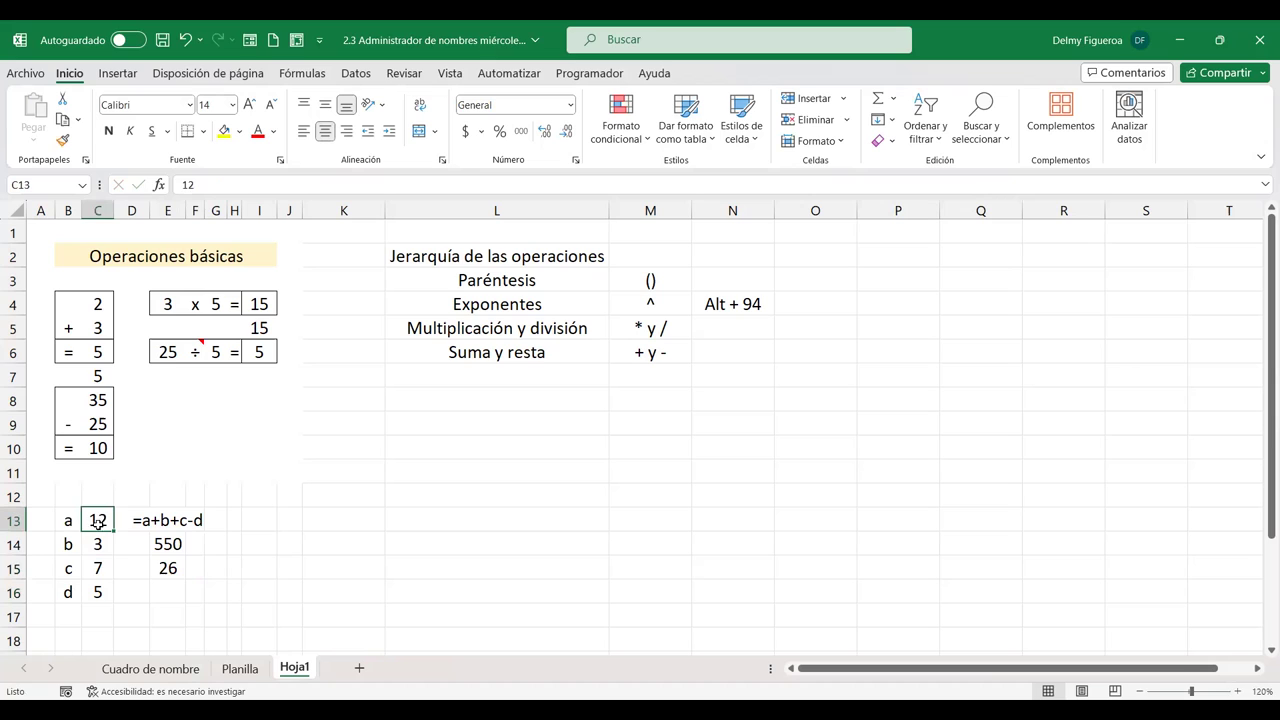
# Step: Enter +12*3 in K13 (36) and divide it by 7 in L13 (5.142857143)
pyautogui.click(322, 519)
pyautogui.write('+12*3')
pyautogui.press('Return')
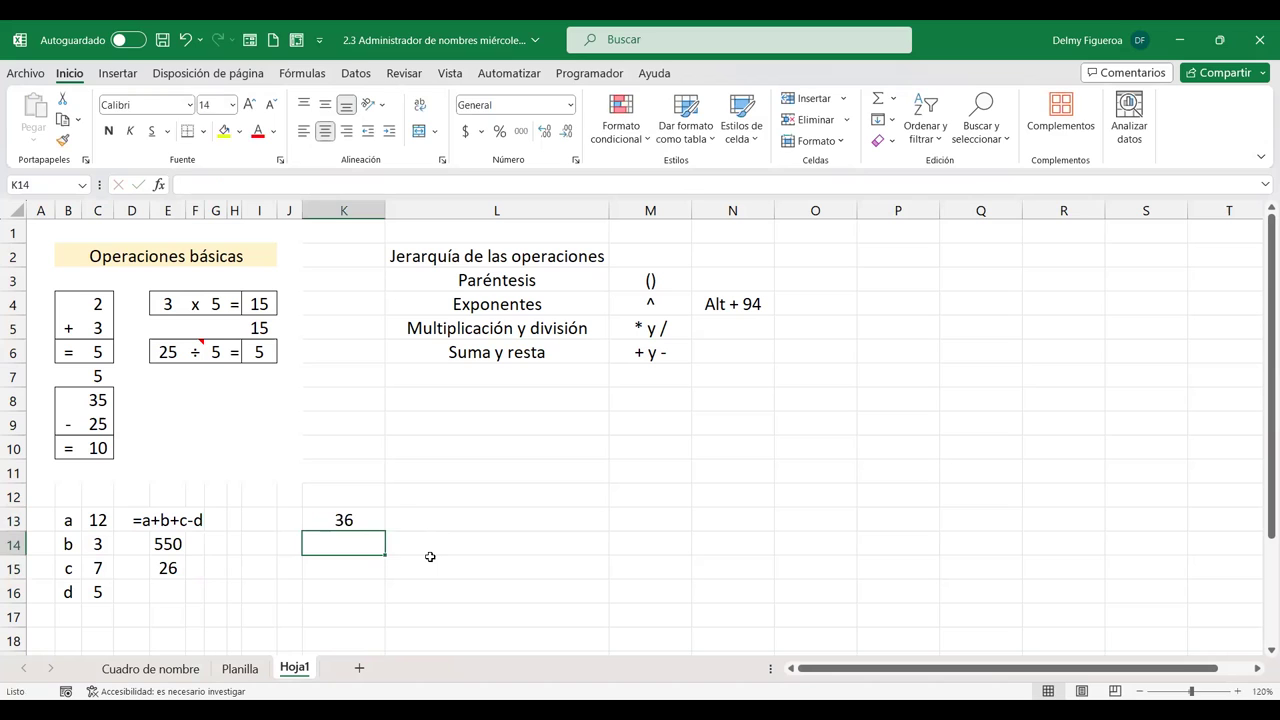
pyautogui.press('Up')
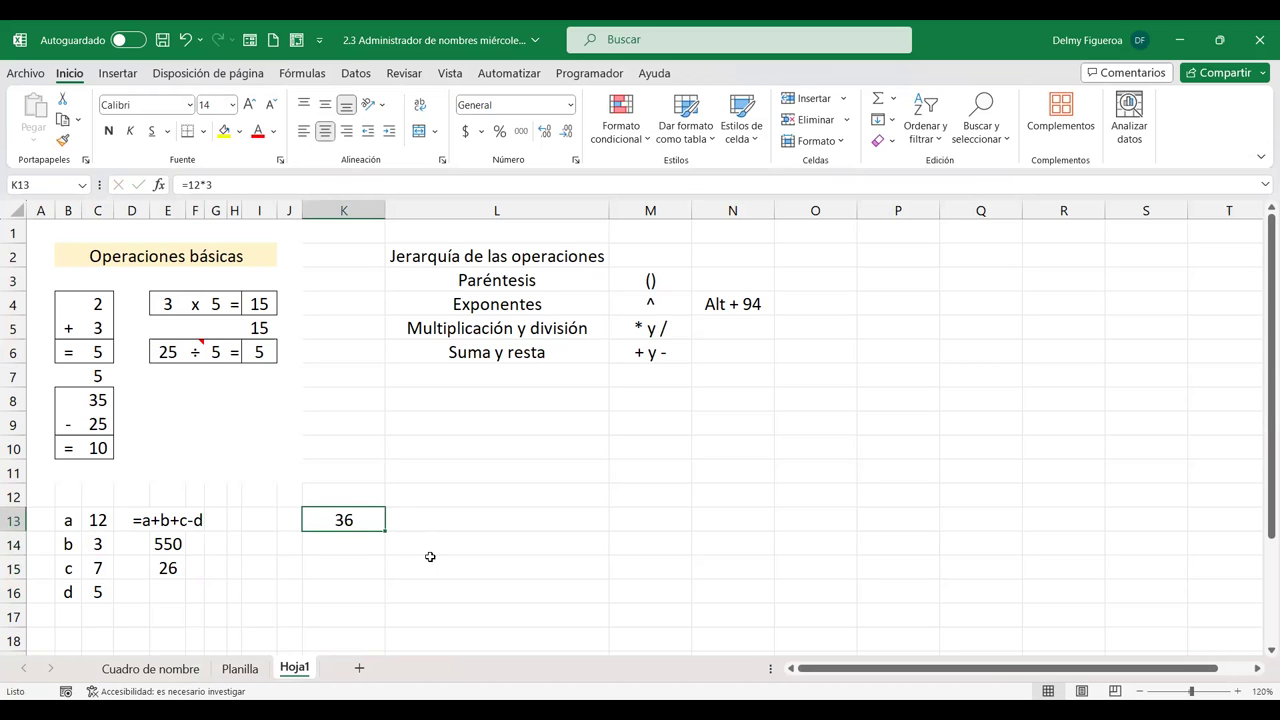
pyautogui.press('Right')
pyautogui.write('+')
pyautogui.press('Left')
pyautogui.write('/7')
pyautogui.press('Right')
pyautogui.press('Left')
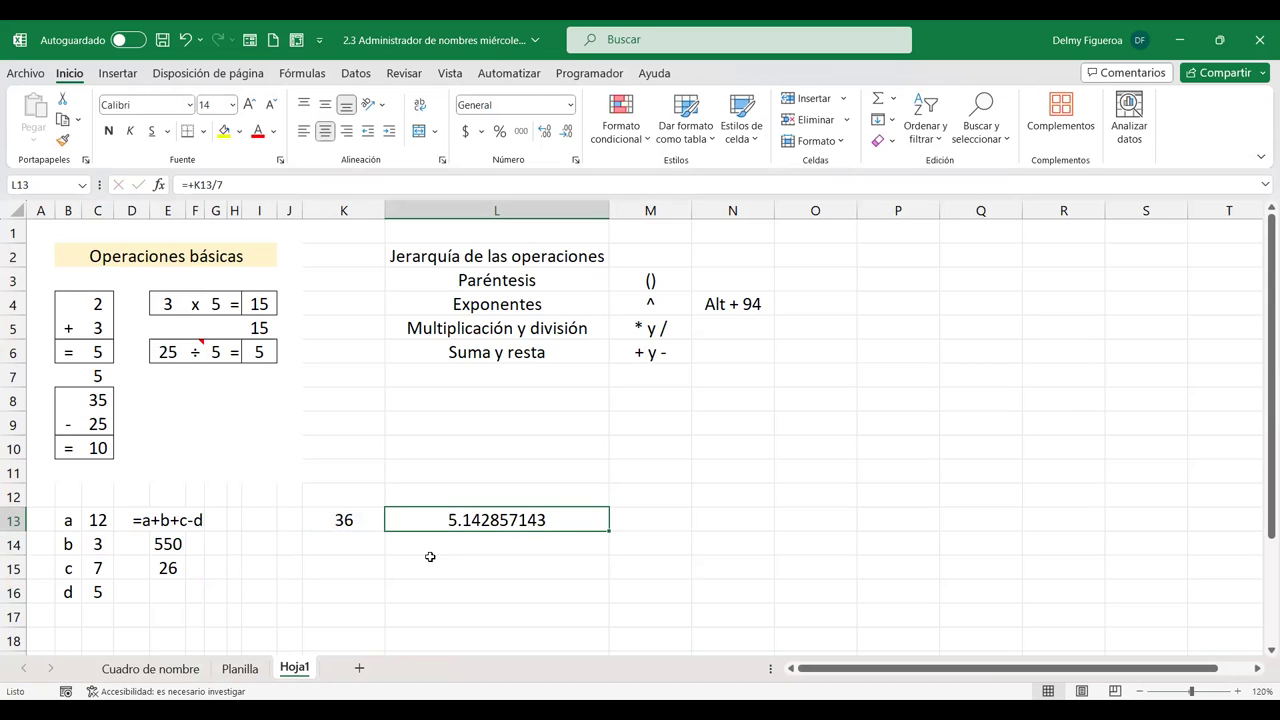
# Step: Multiply L13 by 5 in L14, giving 25.71428571, and select E15 to compare
pyautogui.click(513, 547)
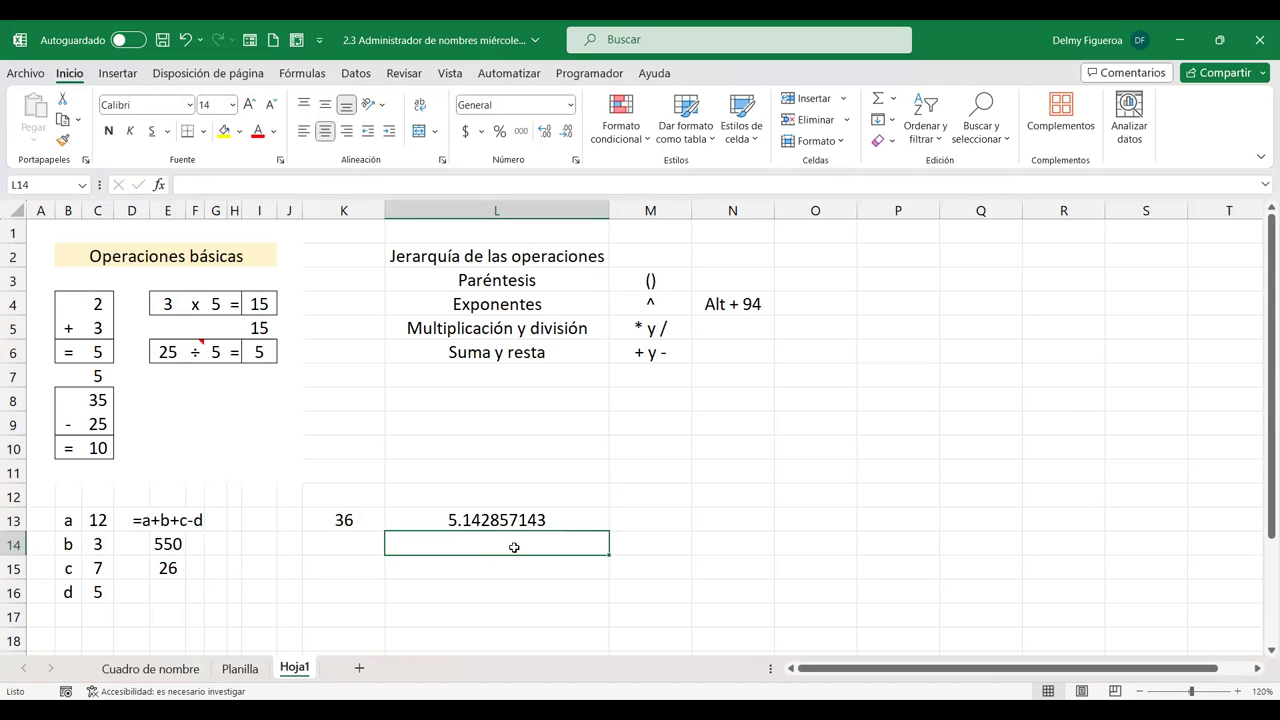
pyautogui.write('+')
pyautogui.press('Up')
pyautogui.write('*2')
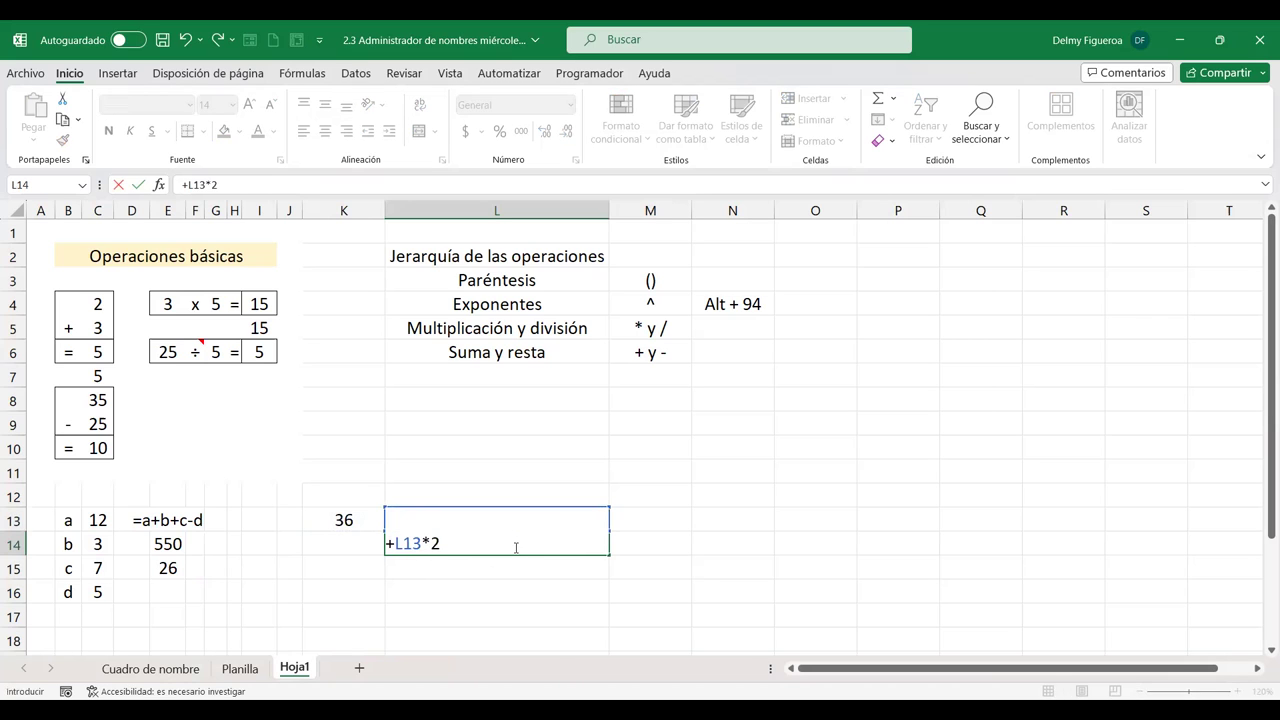
pyautogui.press('BackSpace')
pyautogui.write('5')
pyautogui.press('Return')
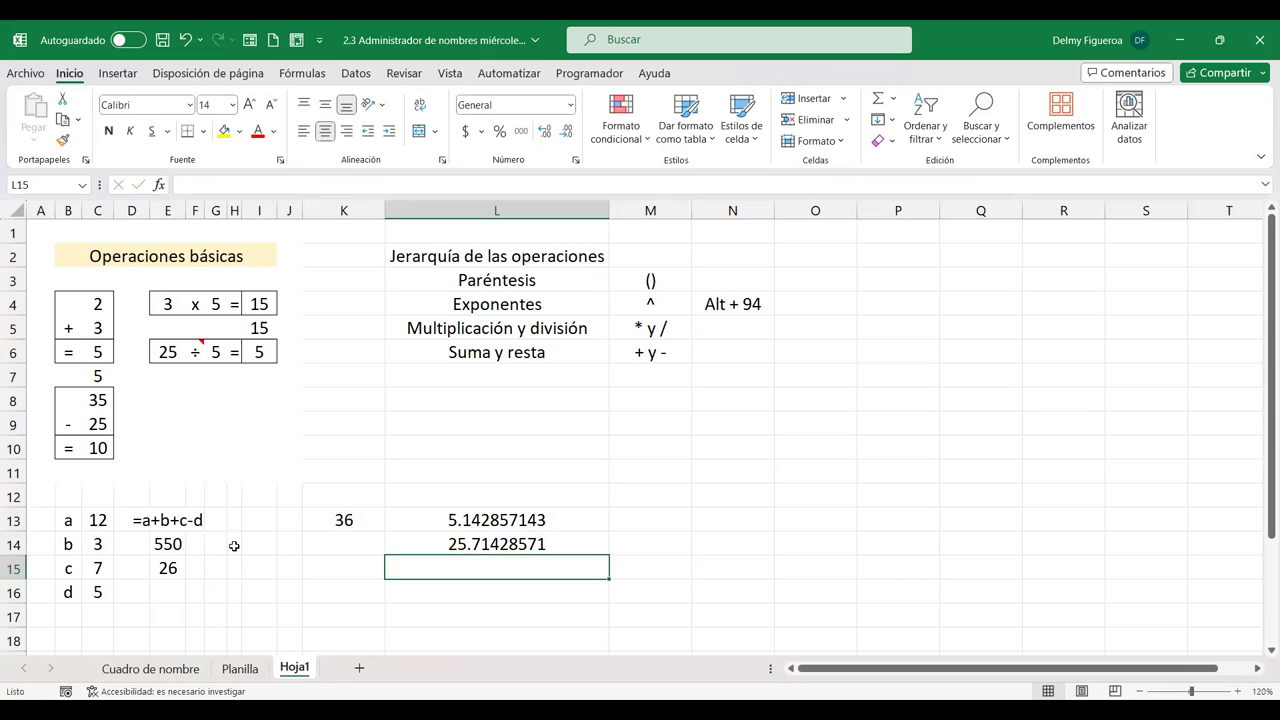
pyautogui.click(166, 569)
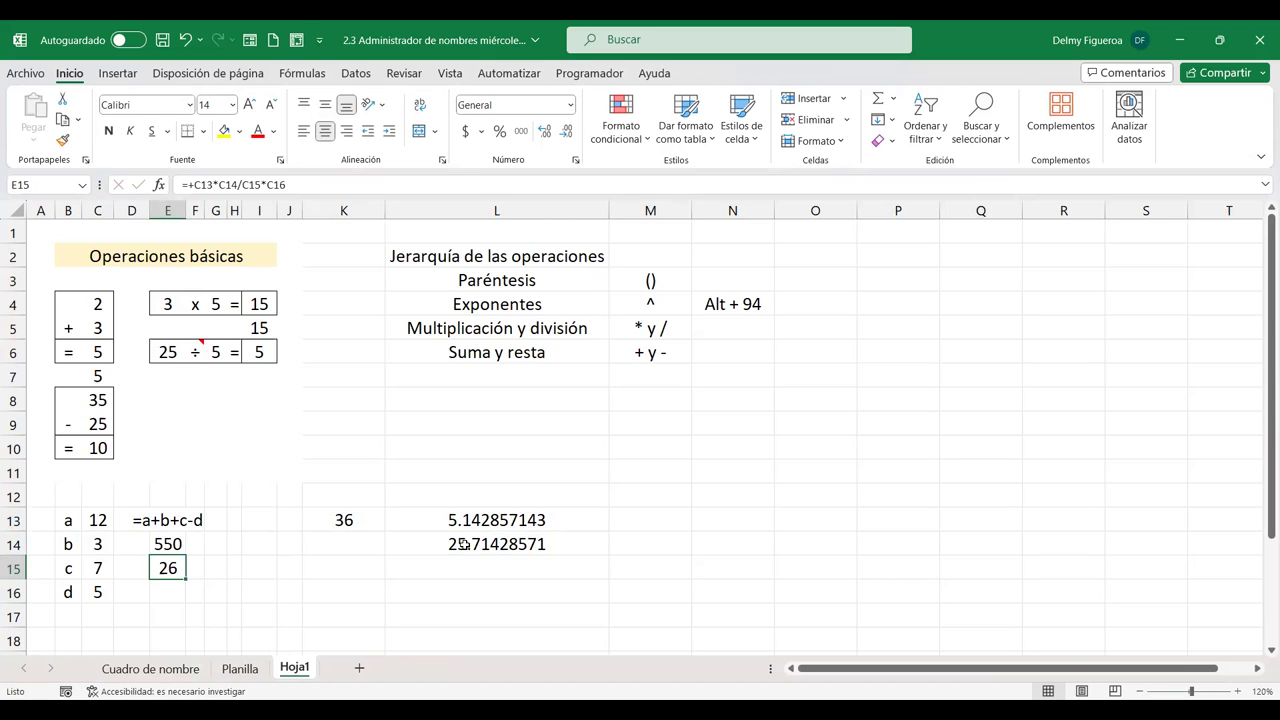
pyautogui.doubleClick(167, 566)
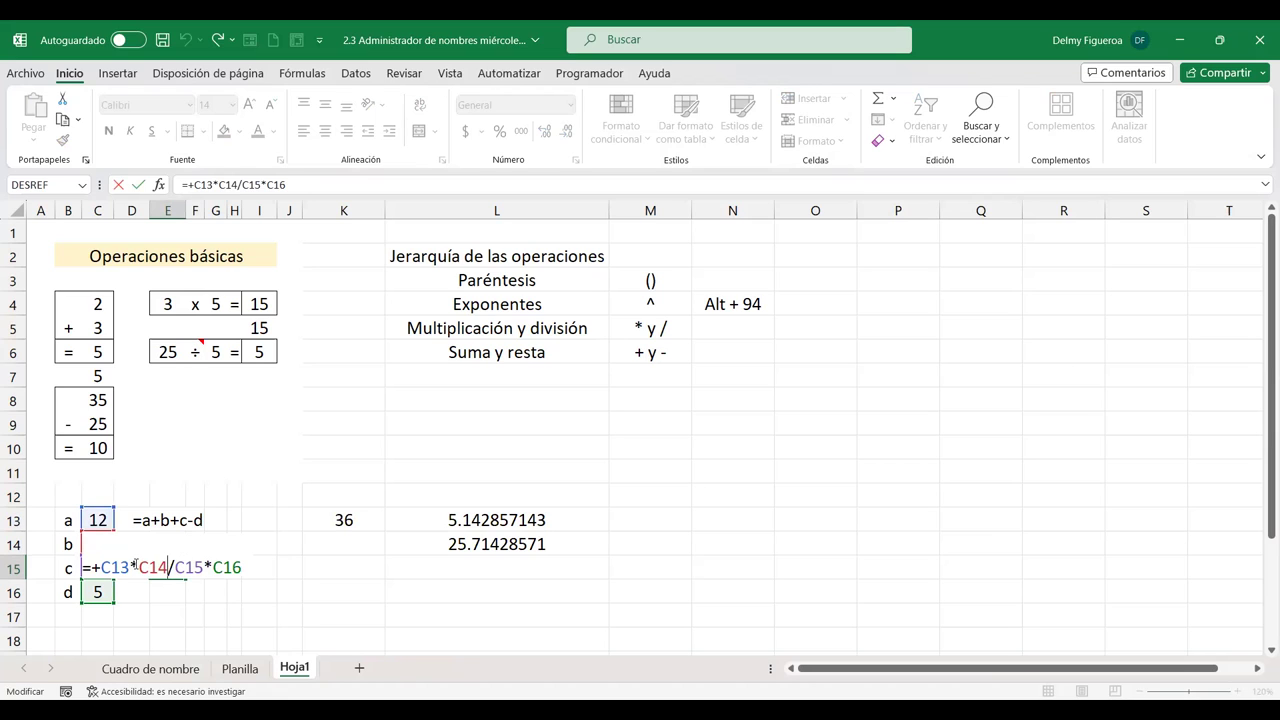
pyautogui.doubleClick(147, 565)
pyautogui.hotkey('shift', 'Right')
pyautogui.hotkey('shift', 'Right')
pyautogui.hotkey('shift', 'Right')
pyautogui.hotkey('shift', 'Right')
pyautogui.click(144, 565)
pyautogui.hotkey('shift', 'Right')
pyautogui.hotkey('shift', 'Right')
pyautogui.hotkey('shift', 'Right')
pyautogui.press('Left')
pyautogui.hotkey('ctrl', 'Return')
pyautogui.press('Return')
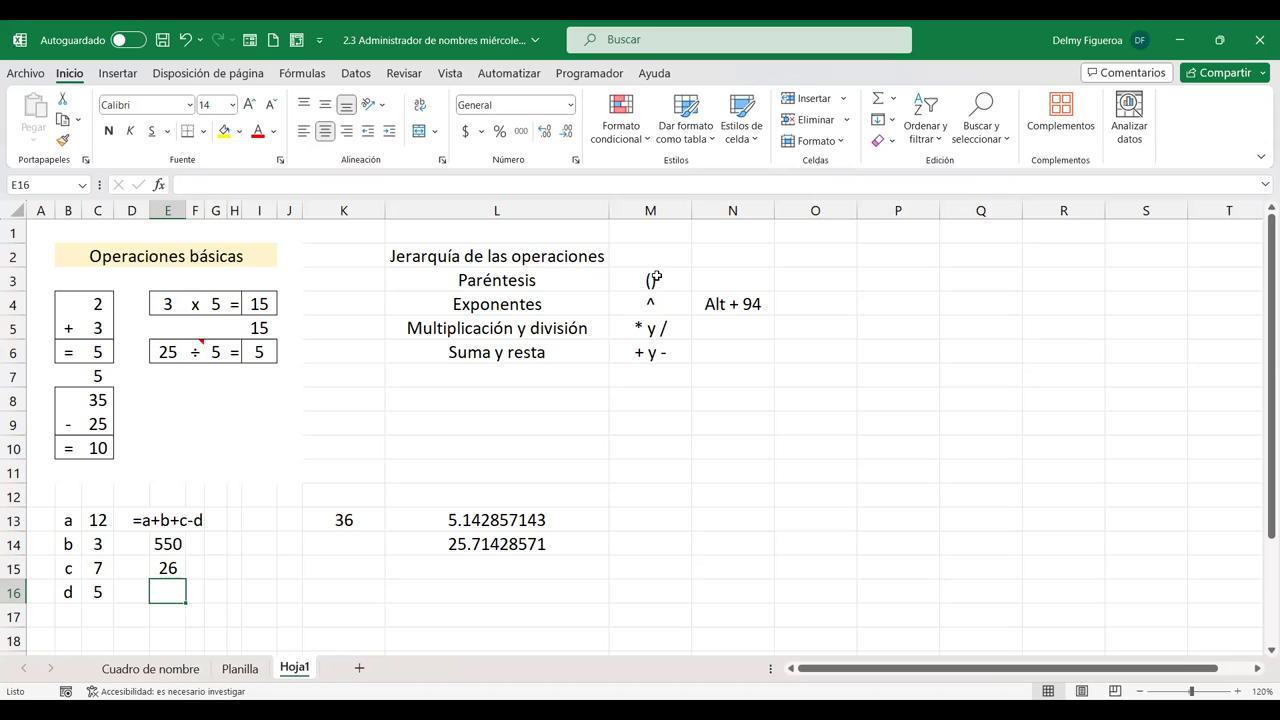
# Step: Point out the parentheses and exponent levels of the operator hierarchy and review the E14 formula
pyautogui.click(656, 278)
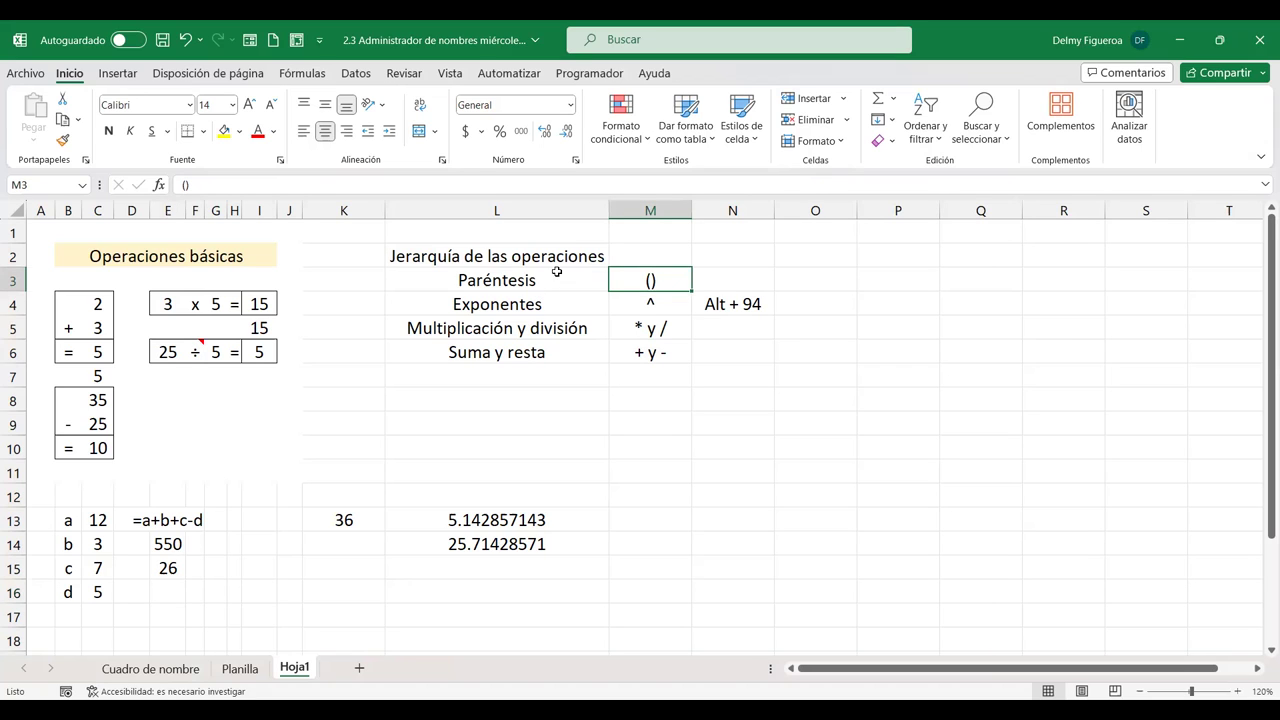
pyautogui.moveTo(551, 304); pyautogui.dragTo(555, 350)
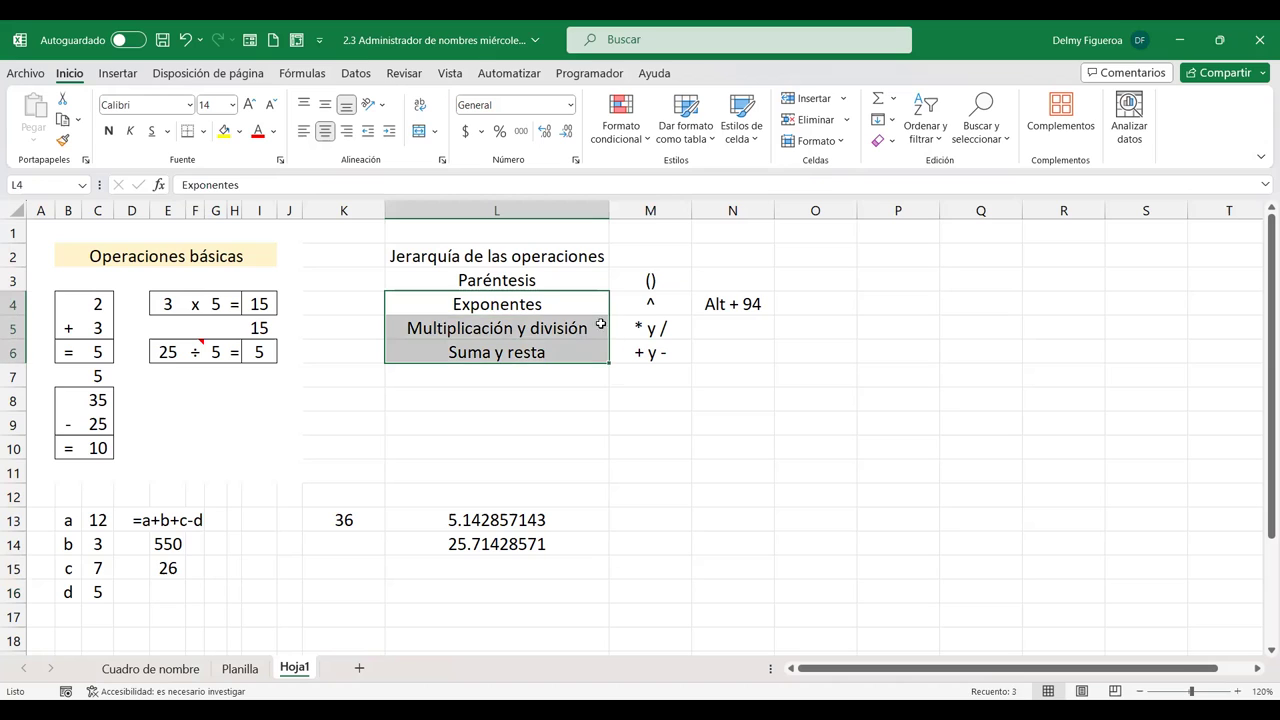
pyautogui.click(653, 304)
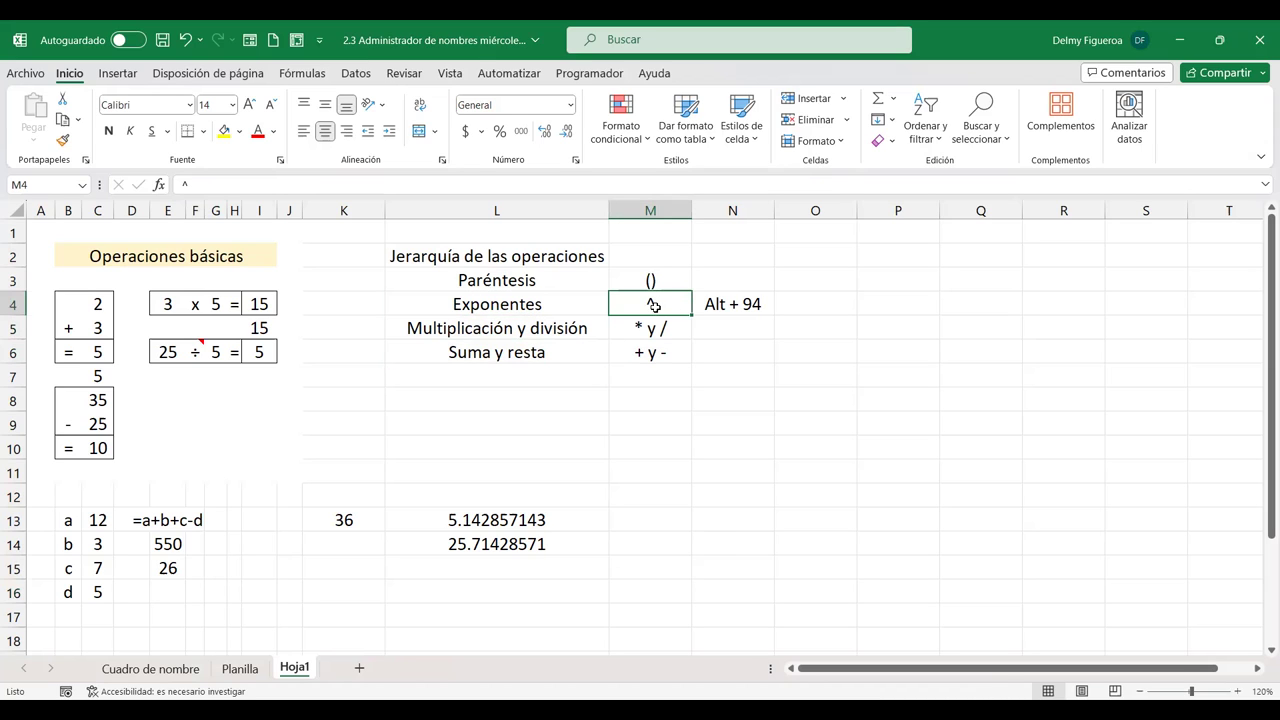
pyautogui.doubleClick(178, 544)
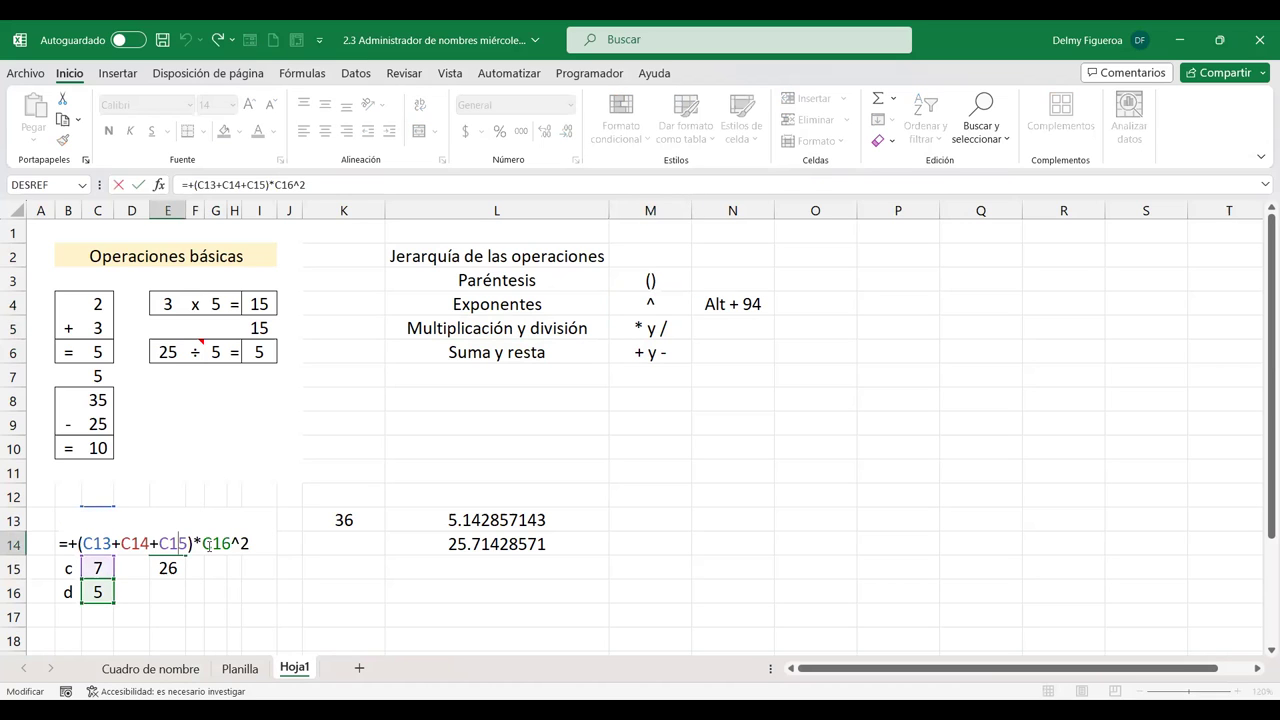
pyautogui.press('Return')
pyautogui.write('}')
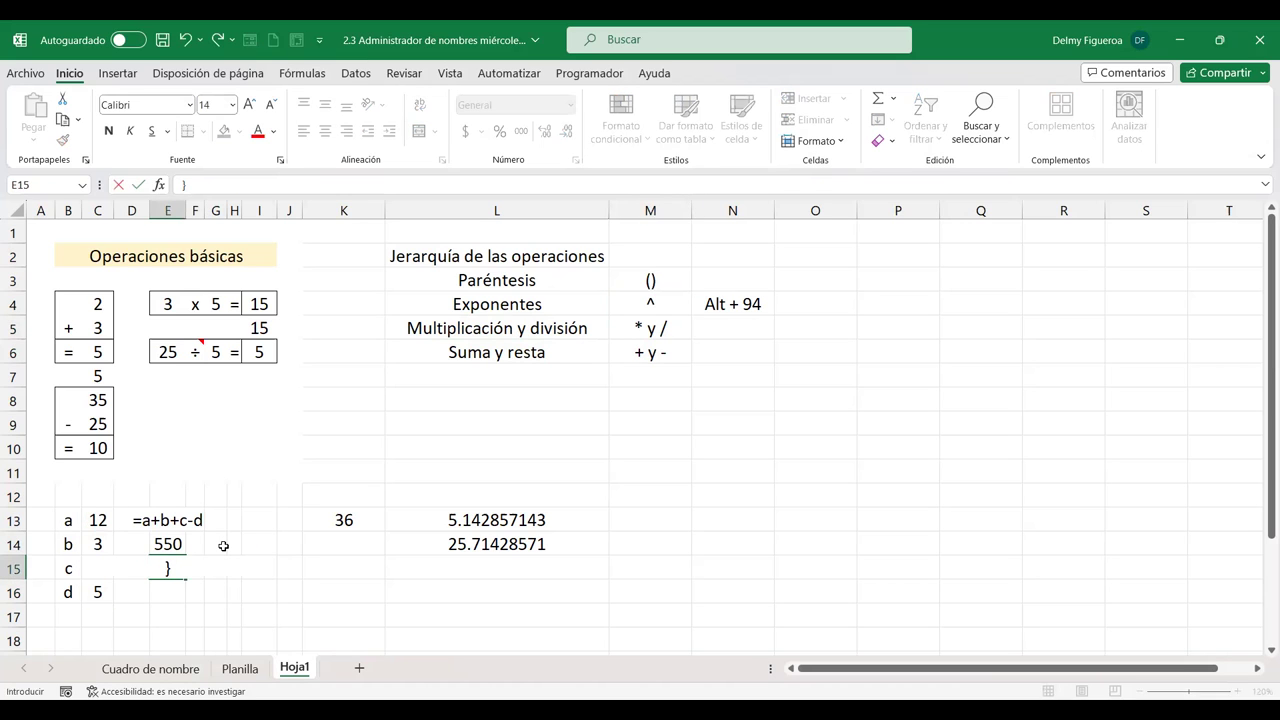
pyautogui.press('Escape')
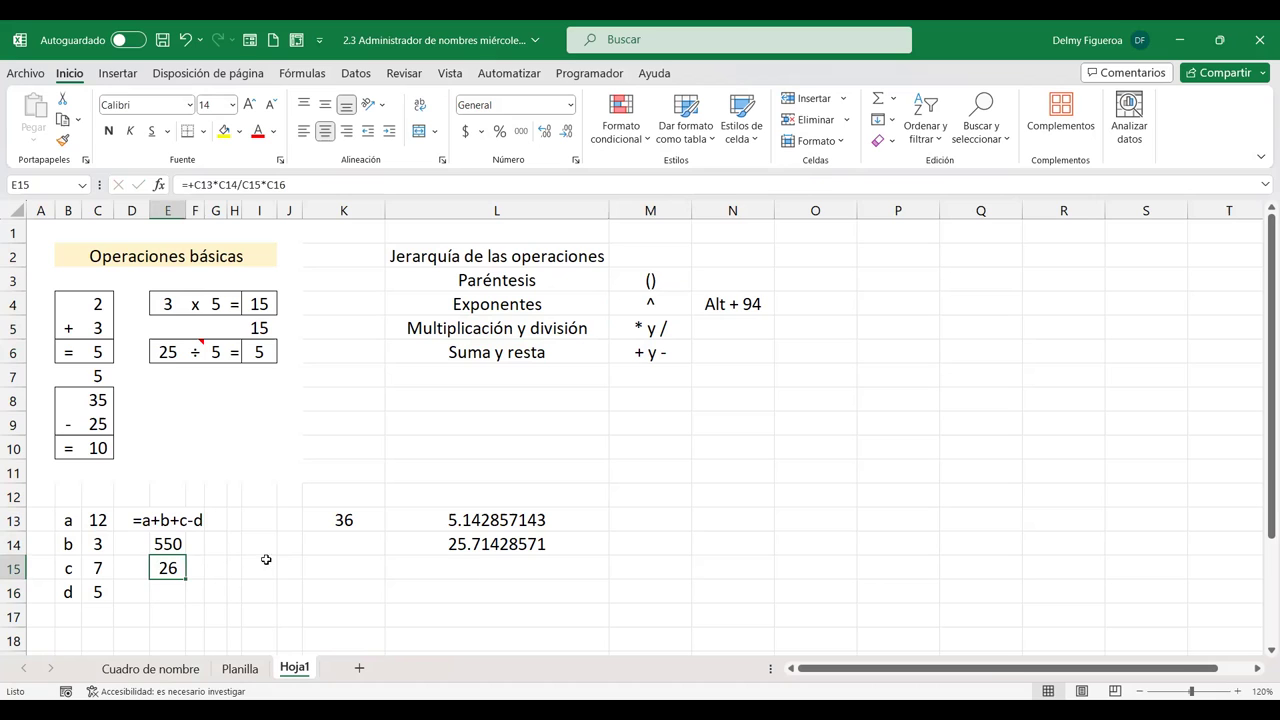
pyautogui.click(493, 572)
# Step: Build =+C13+C14*C15/C16 in E16 from the a–d cells and check it returns 16
pyautogui.click(157, 591)
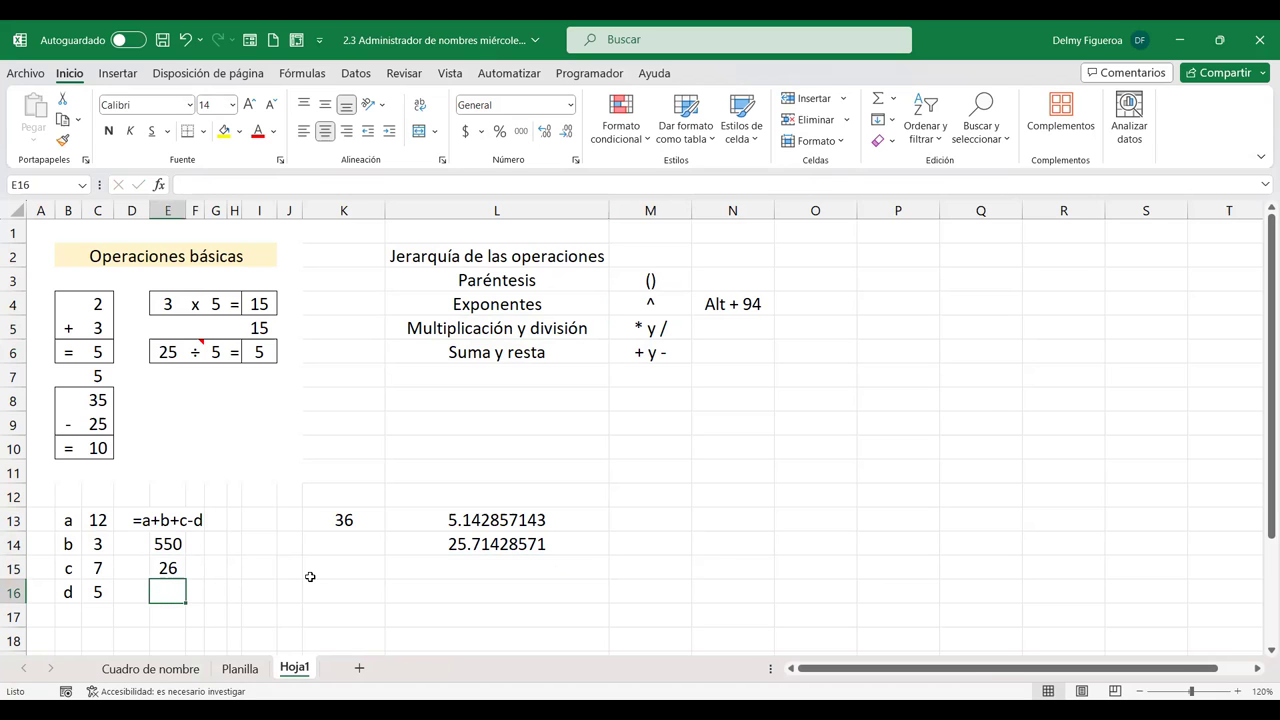
pyautogui.write('+')
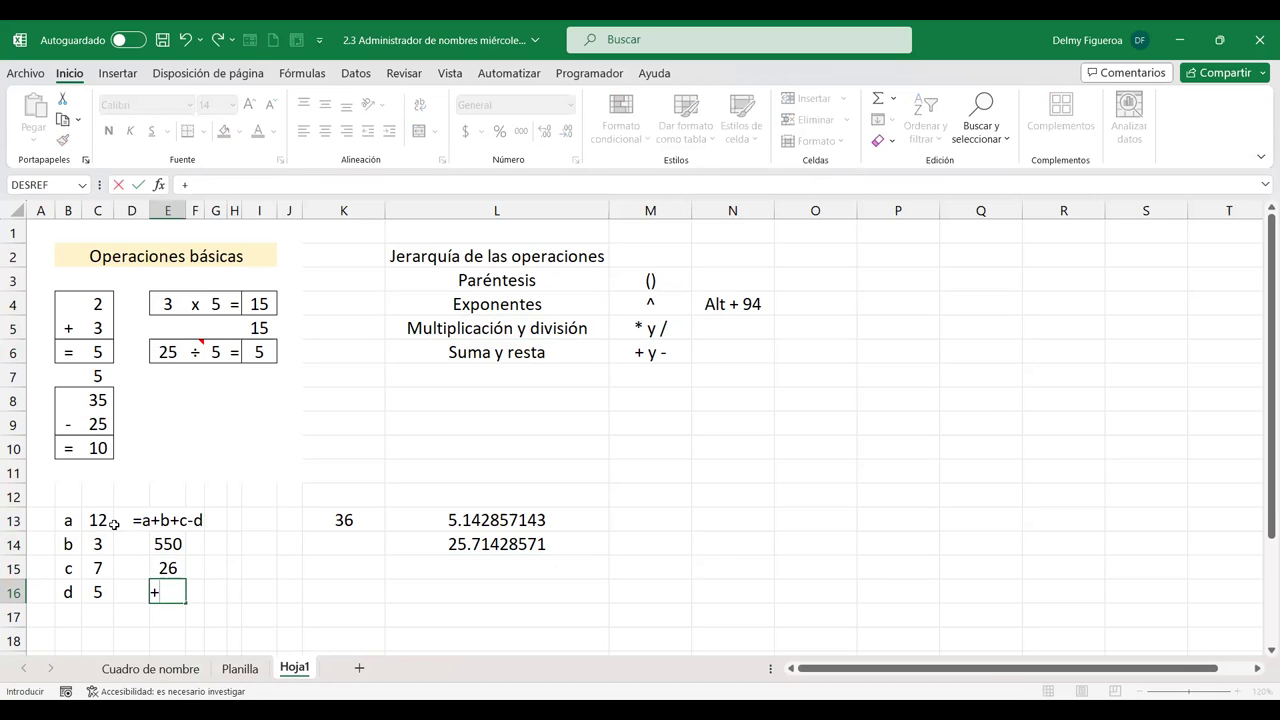
pyautogui.click(97, 521)
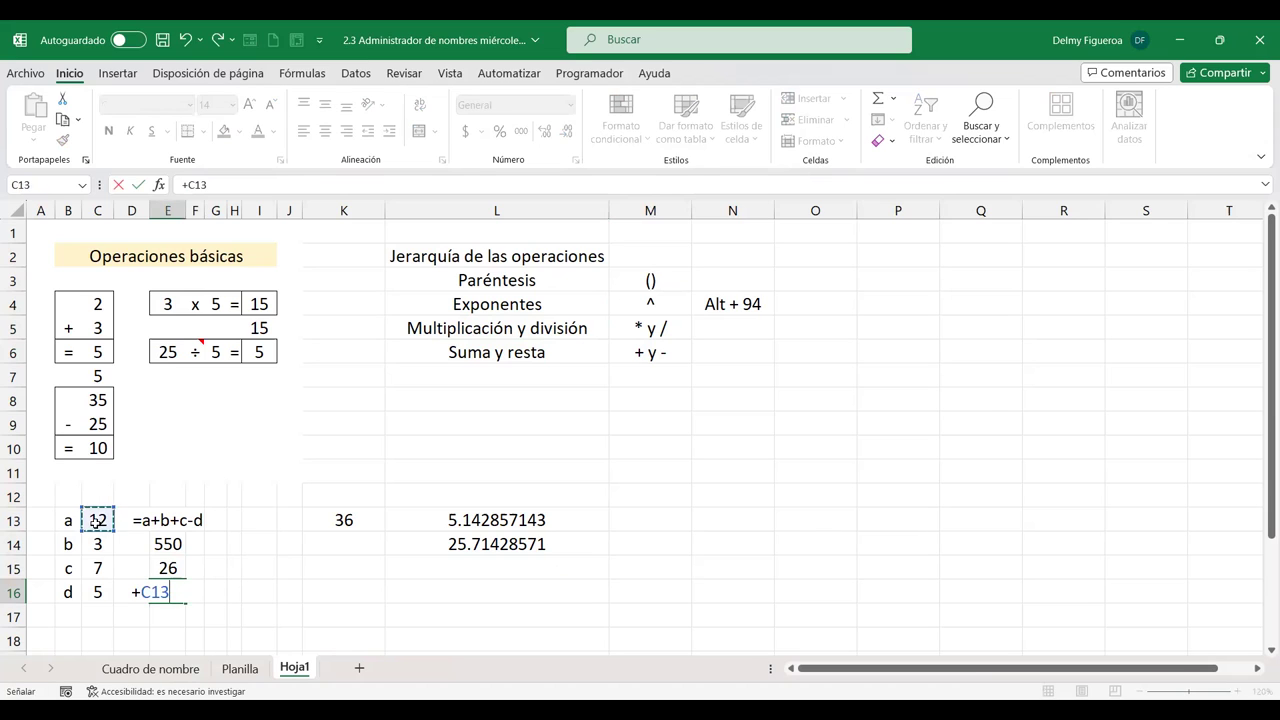
pyautogui.write('+')
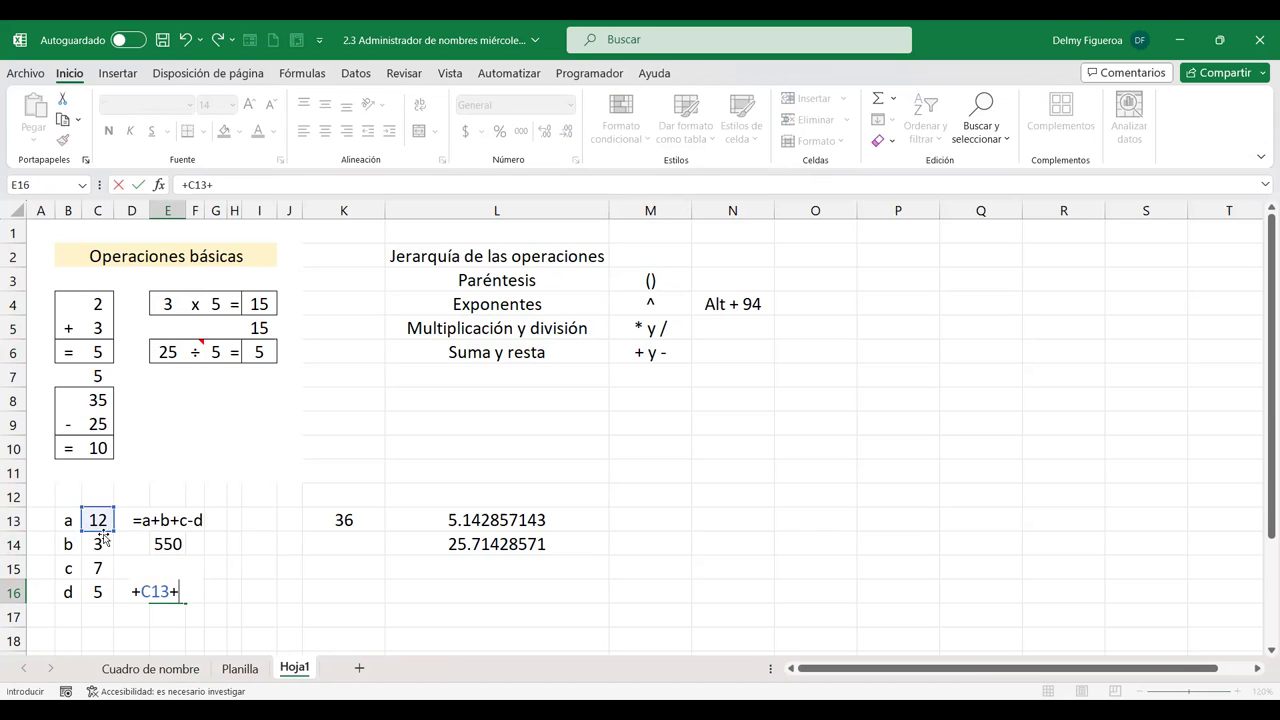
pyautogui.click(99, 545)
pyautogui.write('*')
pyautogui.click(87, 568)
pyautogui.write('/')
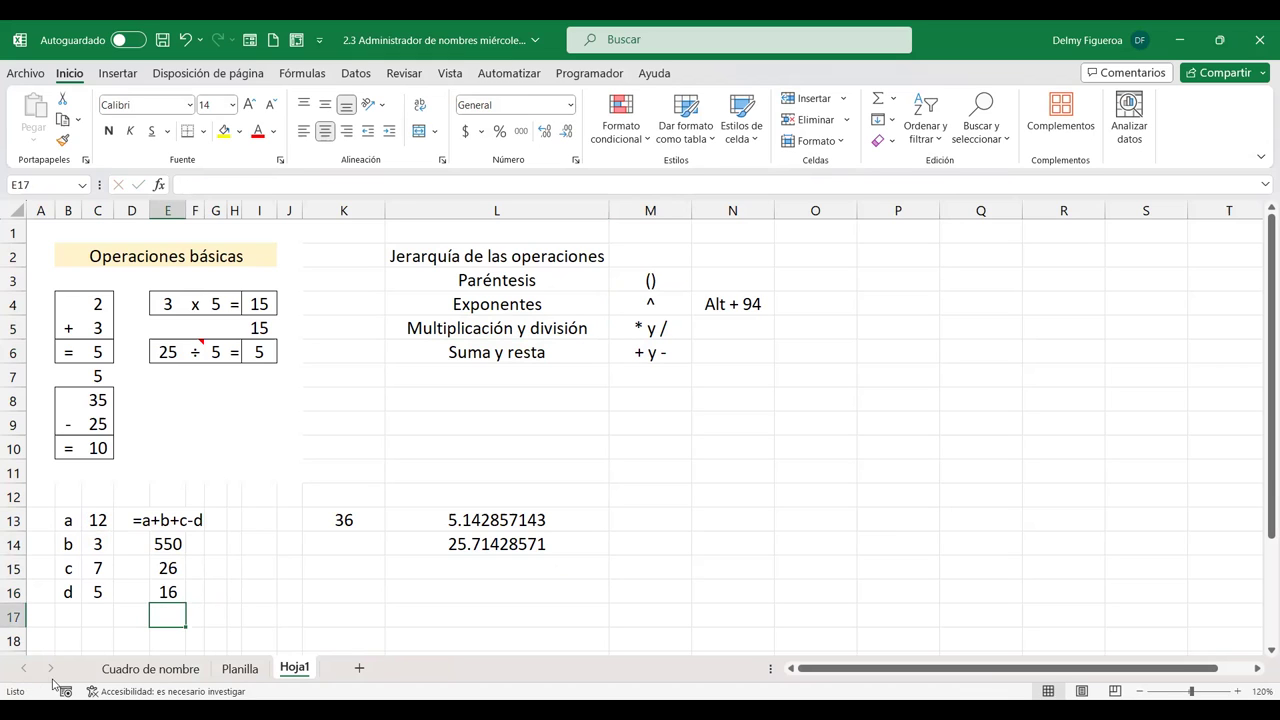
pyautogui.doubleClick(165, 591)
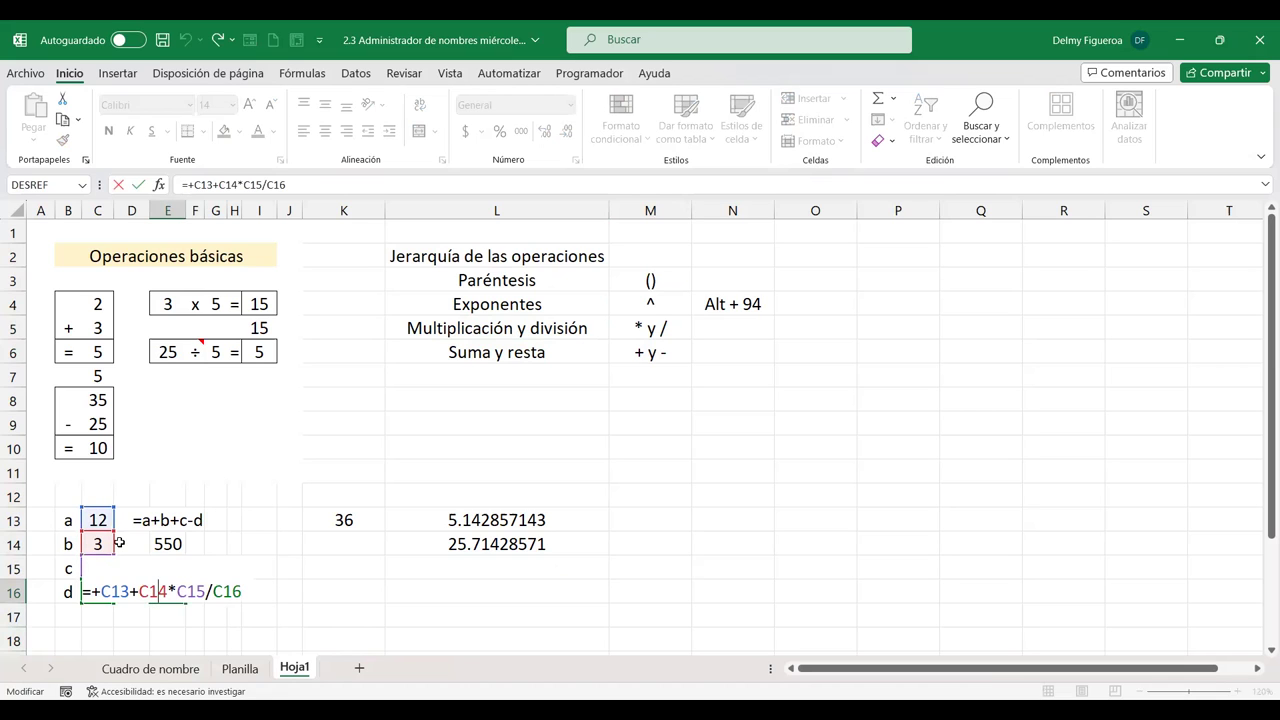
pyautogui.press('Return')
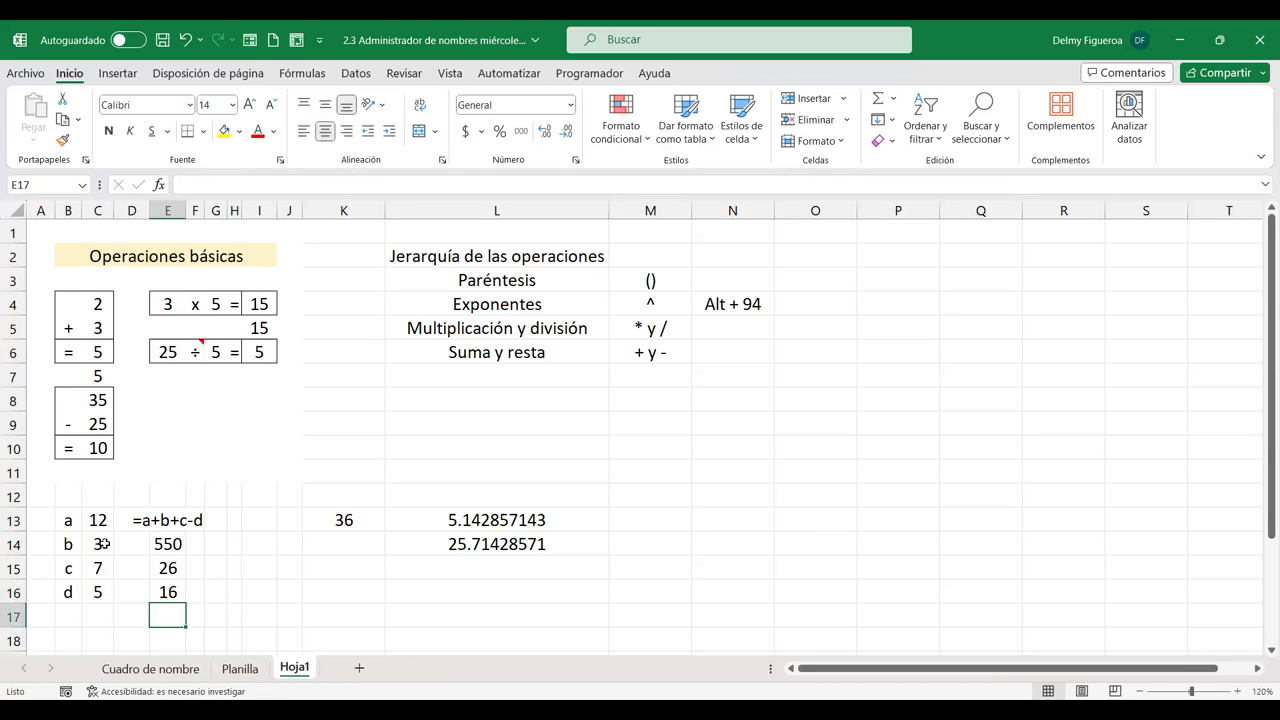
pyautogui.click(168, 590)
pyautogui.doubleClick(168, 590)
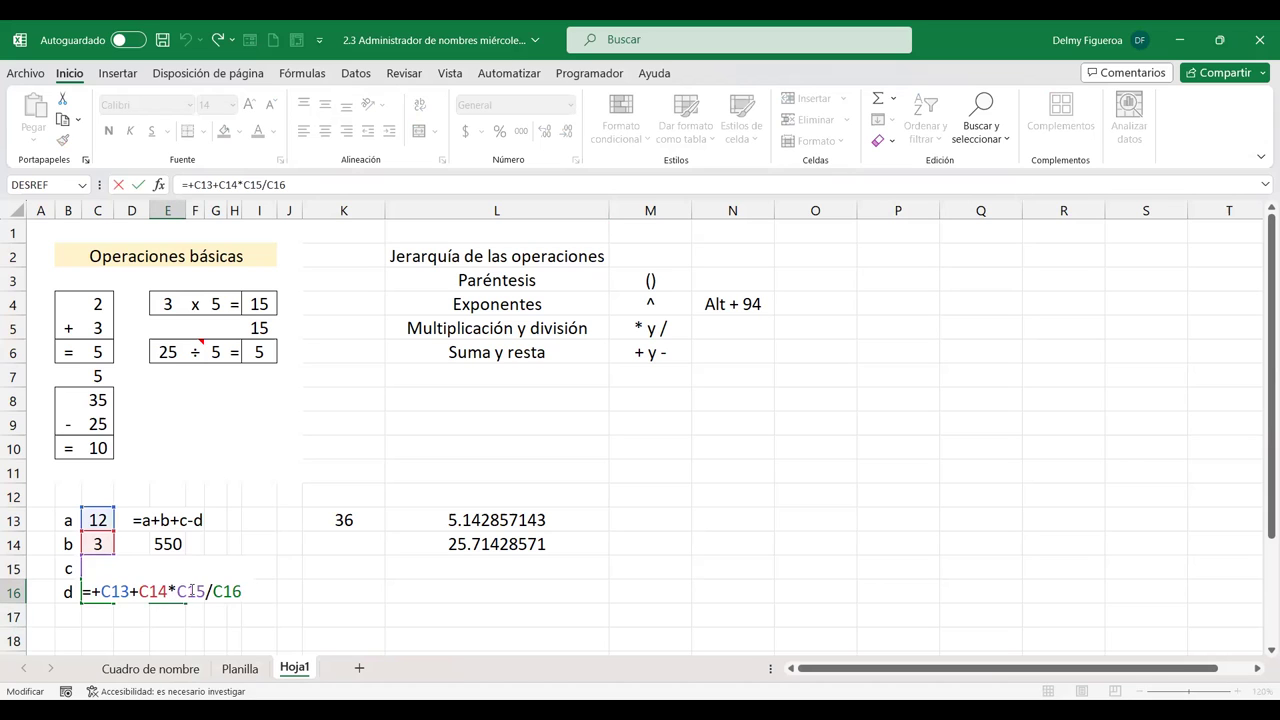
pyautogui.press('Return')
# Step: Wrap C13+C14 in parentheses in E16, making =(C13+C14)*C15/C16 return 21
pyautogui.doubleClick(170, 591)
pyautogui.write(')')
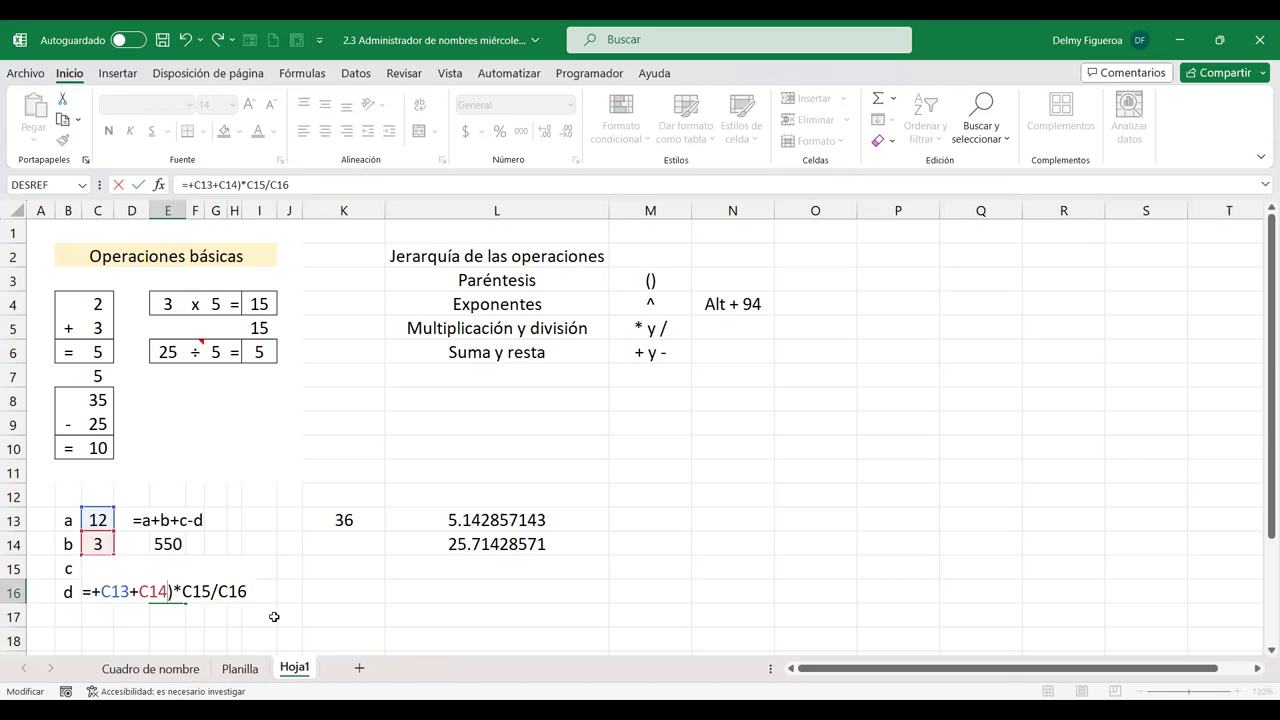
pyautogui.write('(')
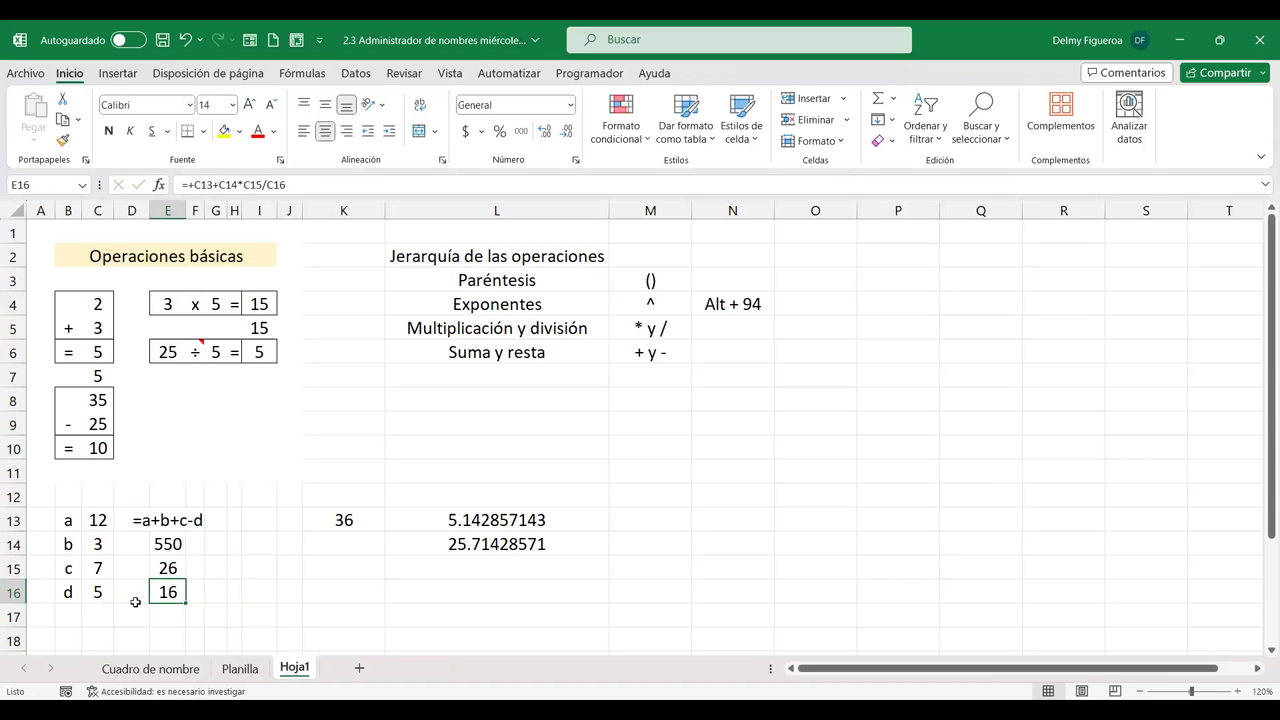
pyautogui.doubleClick(172, 593)
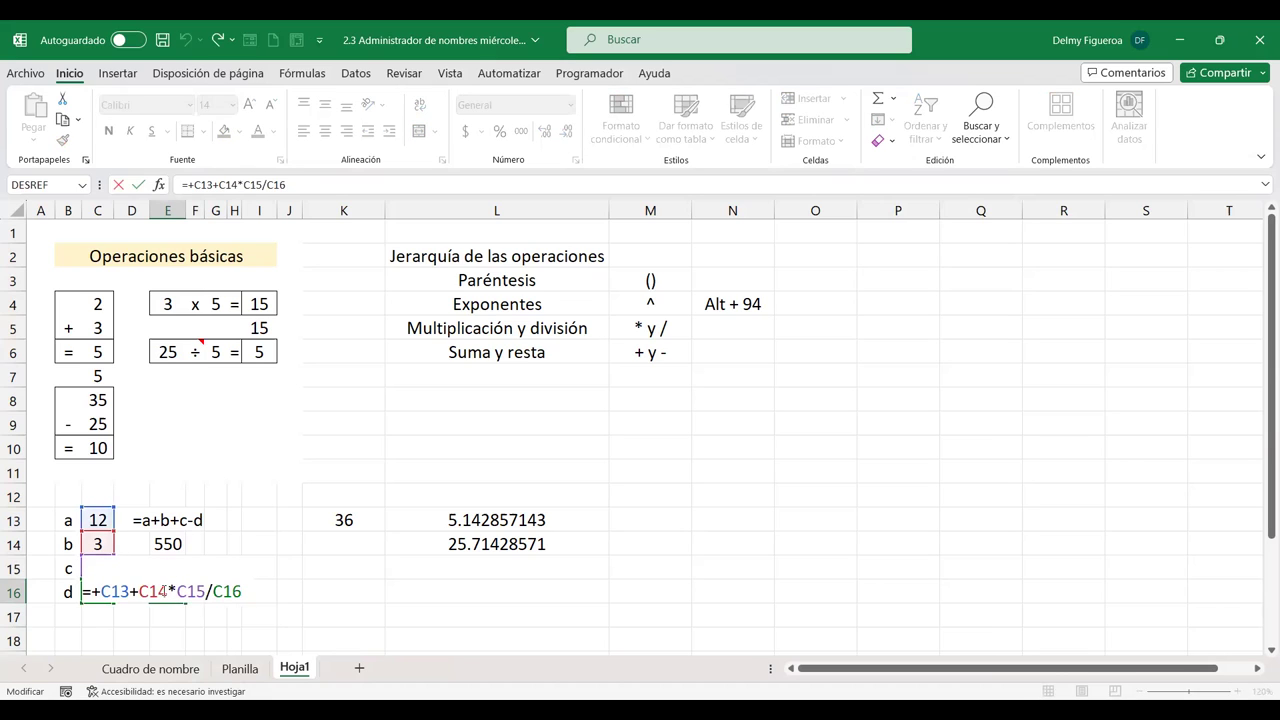
pyautogui.write(')')
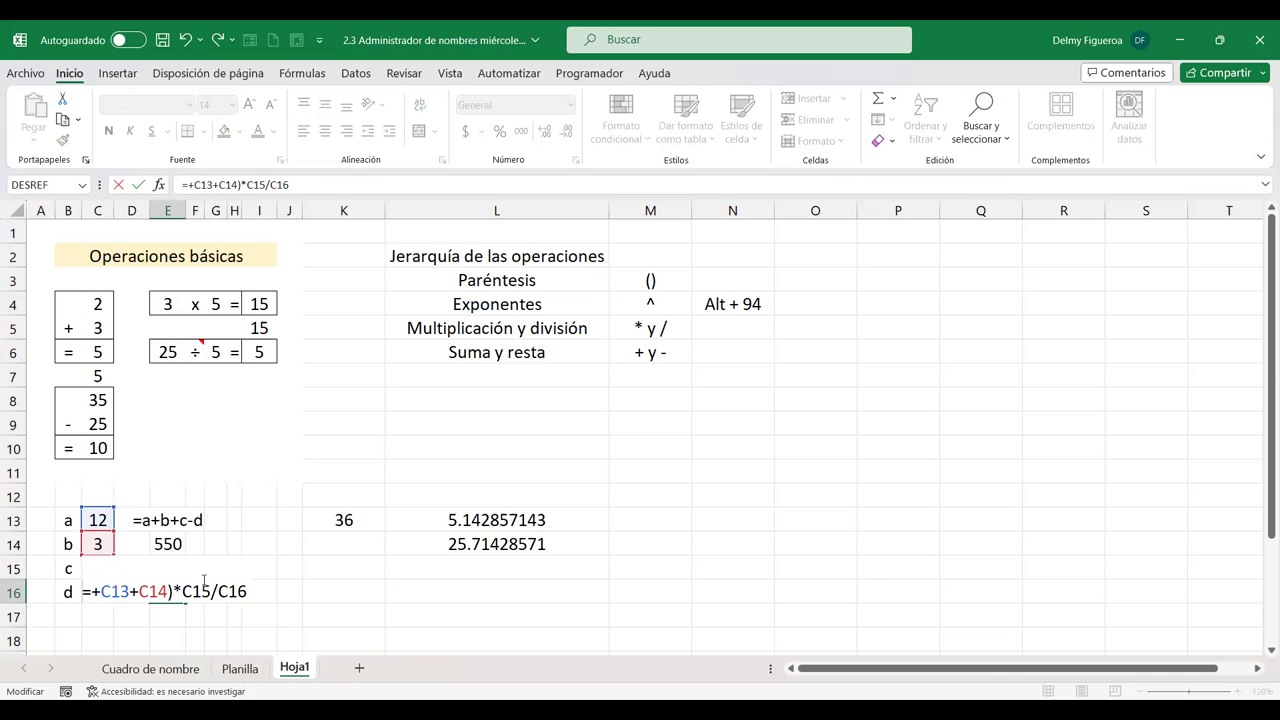
pyautogui.press('BackSpace')
pyautogui.write('(')
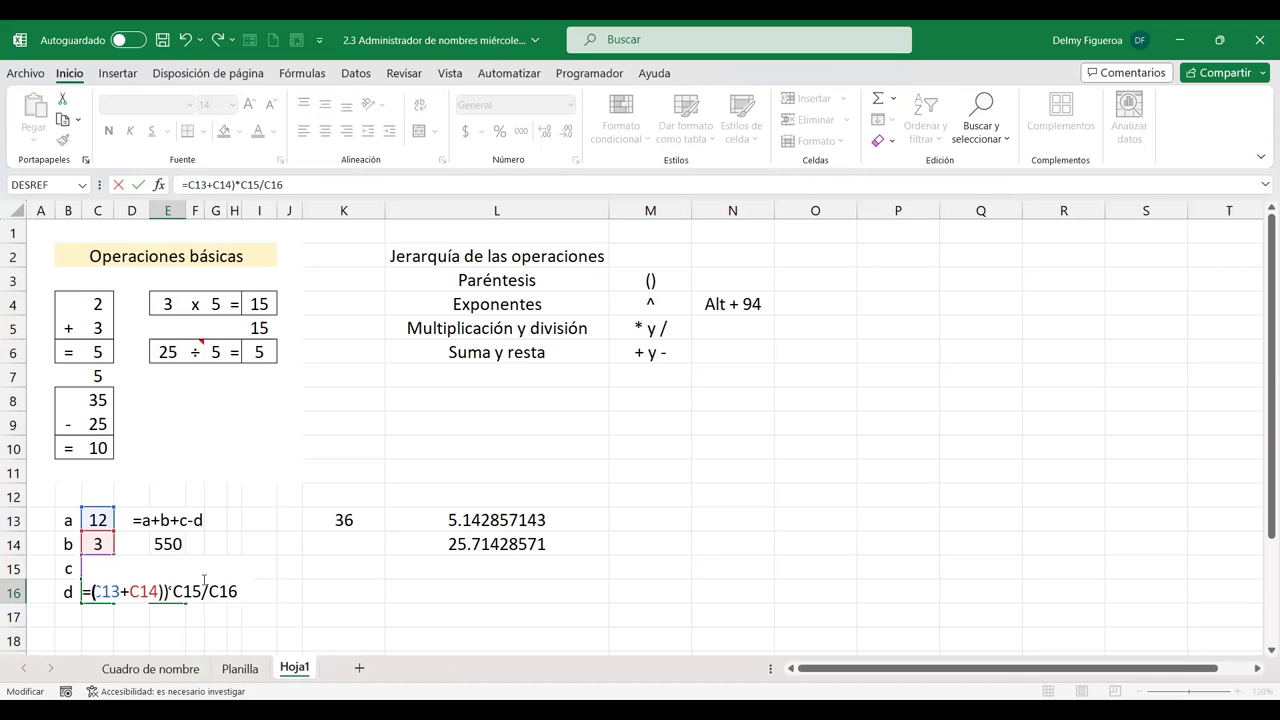
pyautogui.press('Return')
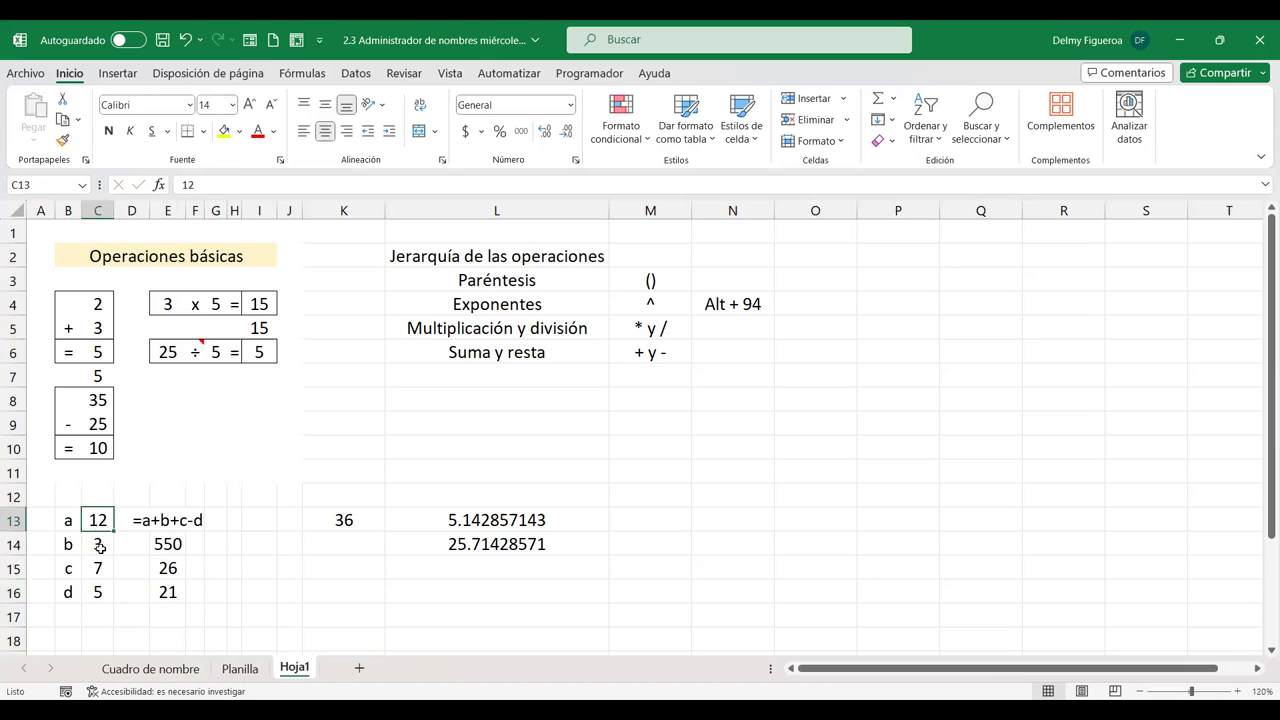
# Step: Highlight the a and b values in C13:C14 and show the revised E16 formula
pyautogui.moveTo(97, 520); pyautogui.dragTo(97, 550)
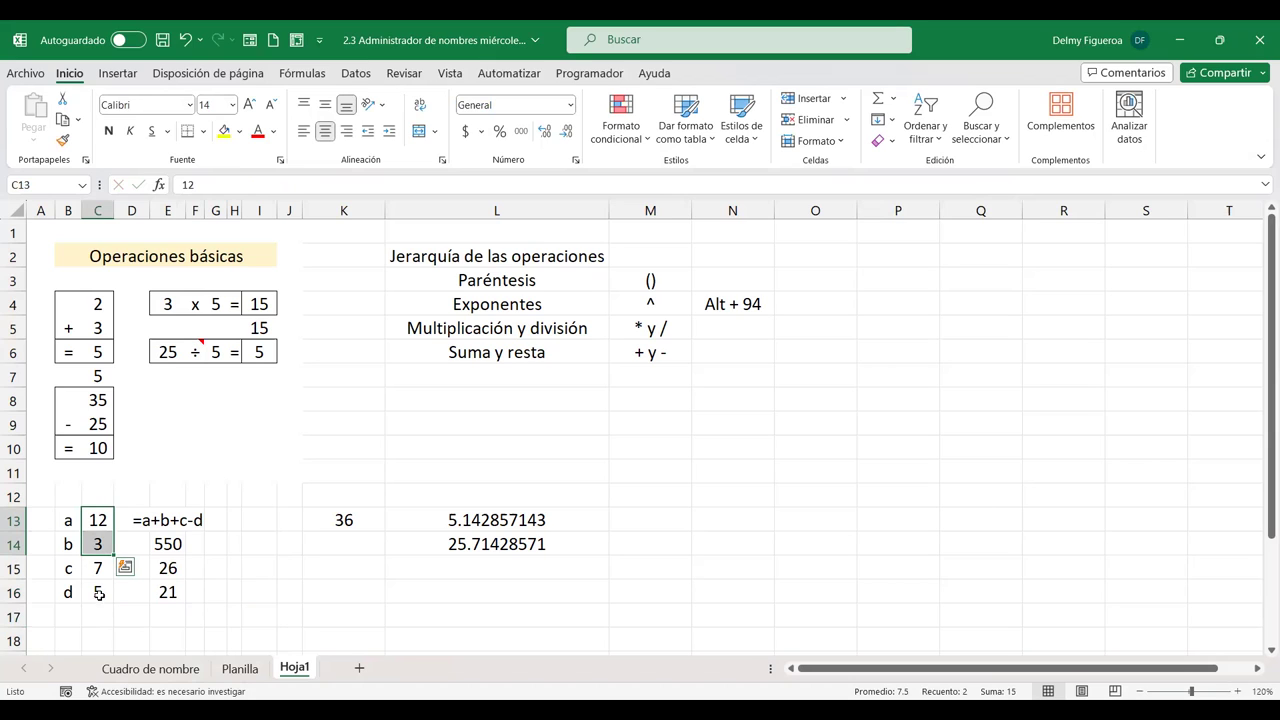
pyautogui.click(167, 590)
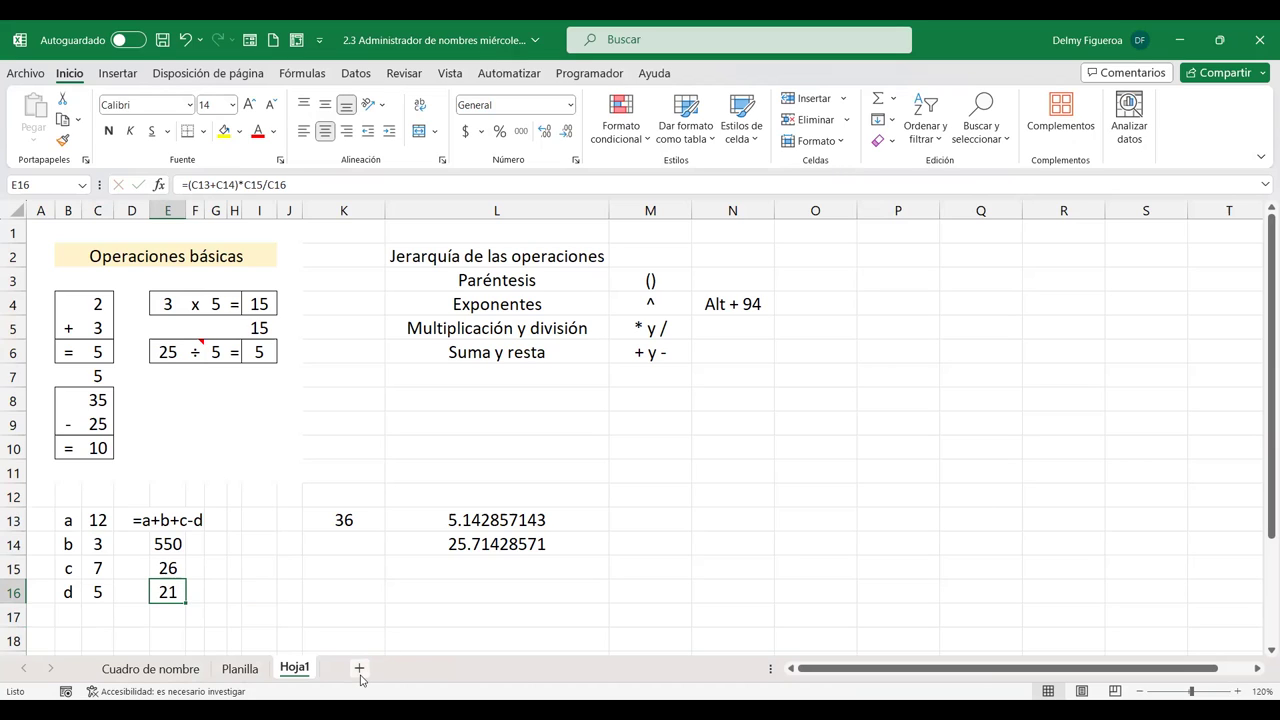
pyautogui.click(468, 416)
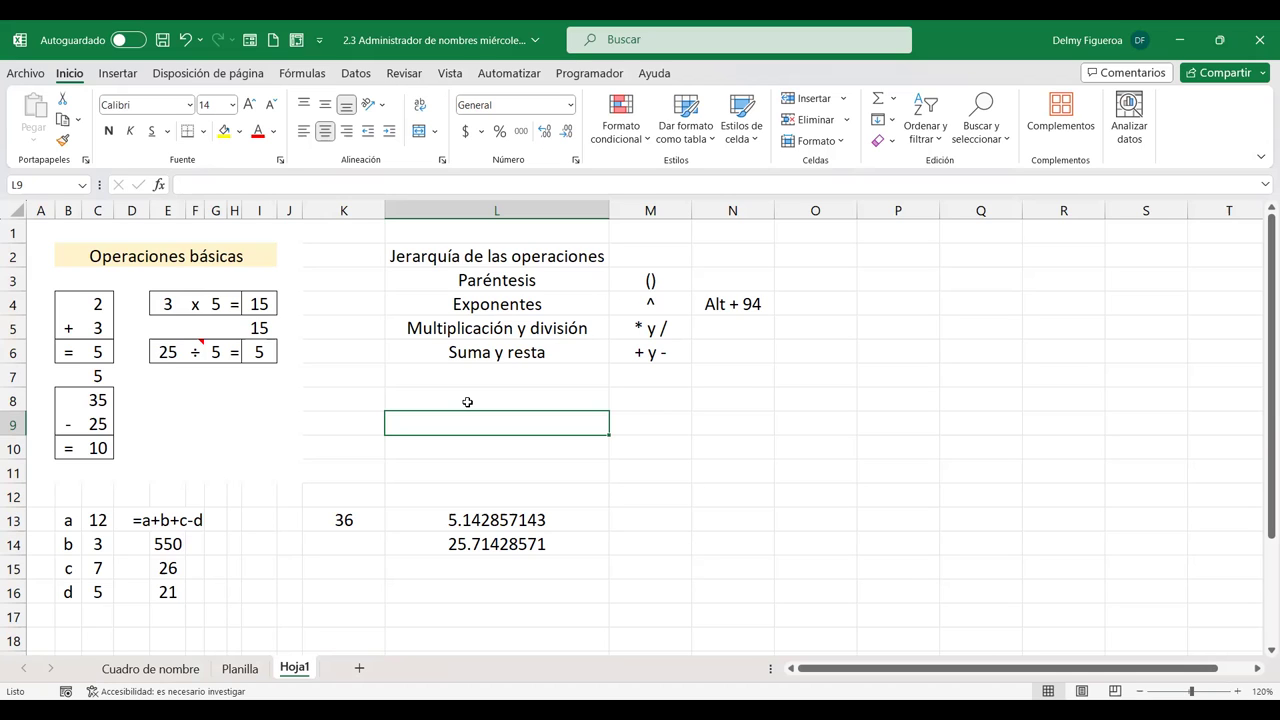
# Step: Add a new Hoja2 sheet, switch to it, and zoom the view to 120%
pyautogui.click(857, 252)
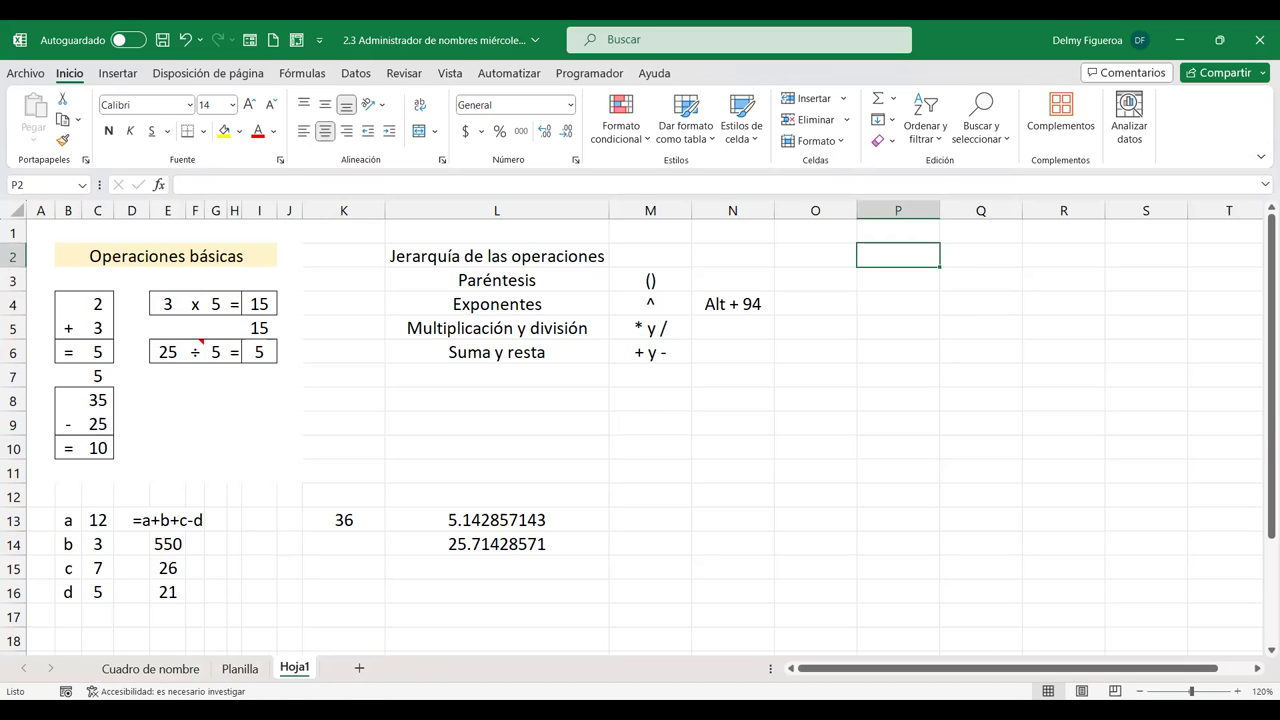
pyautogui.click(360, 668)
pyautogui.click(295, 670)
pyautogui.click(340, 669)
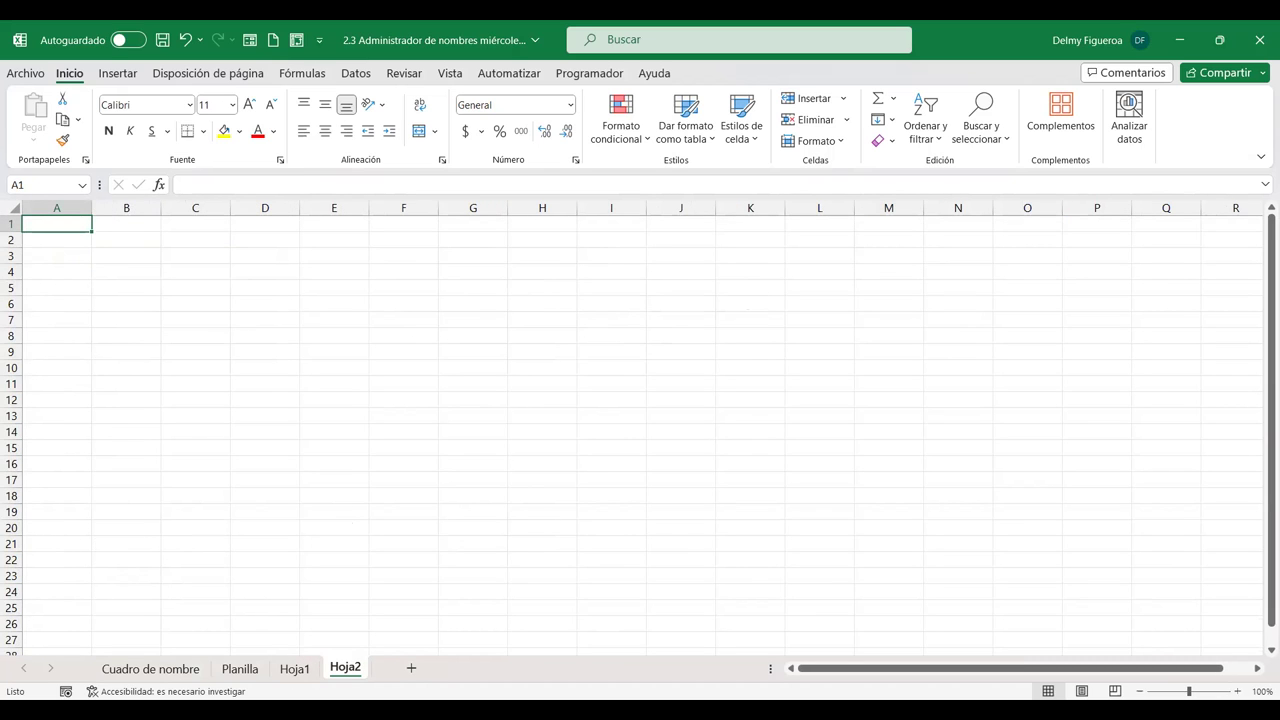
pyautogui.click(1237, 691)
pyautogui.click(1237, 691)
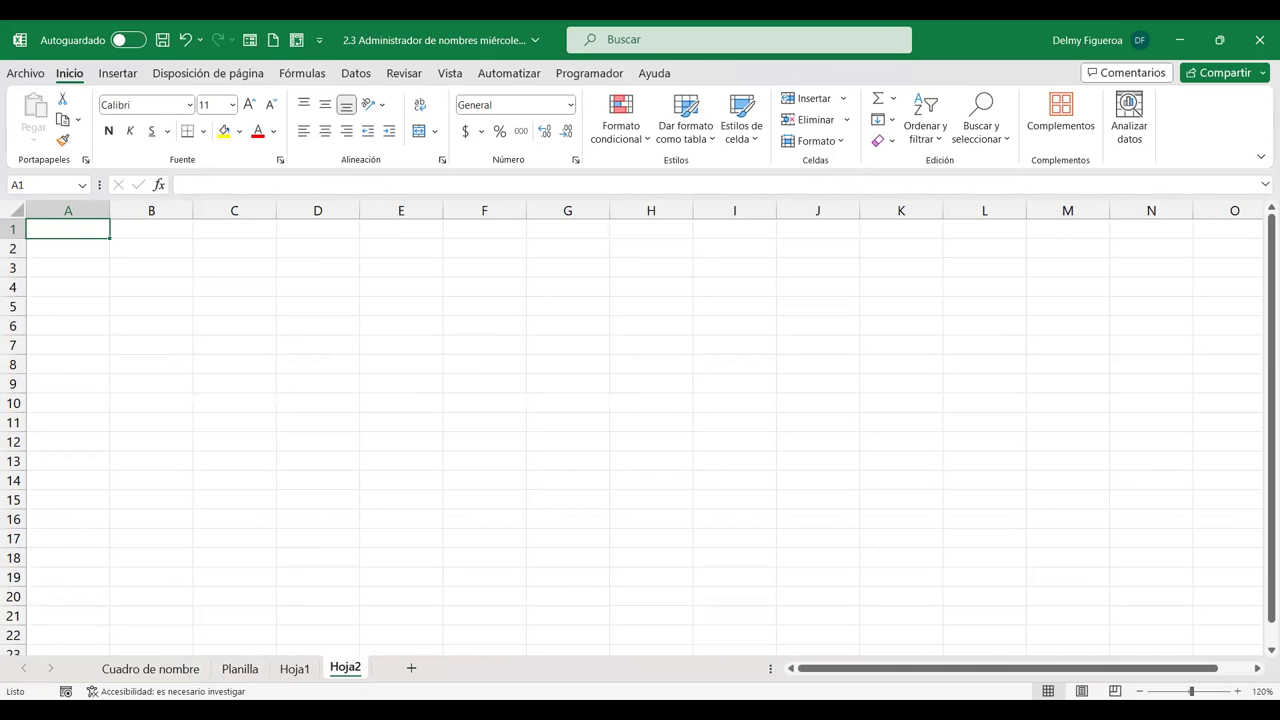
pyautogui.hotkey('ctrl', 'c')
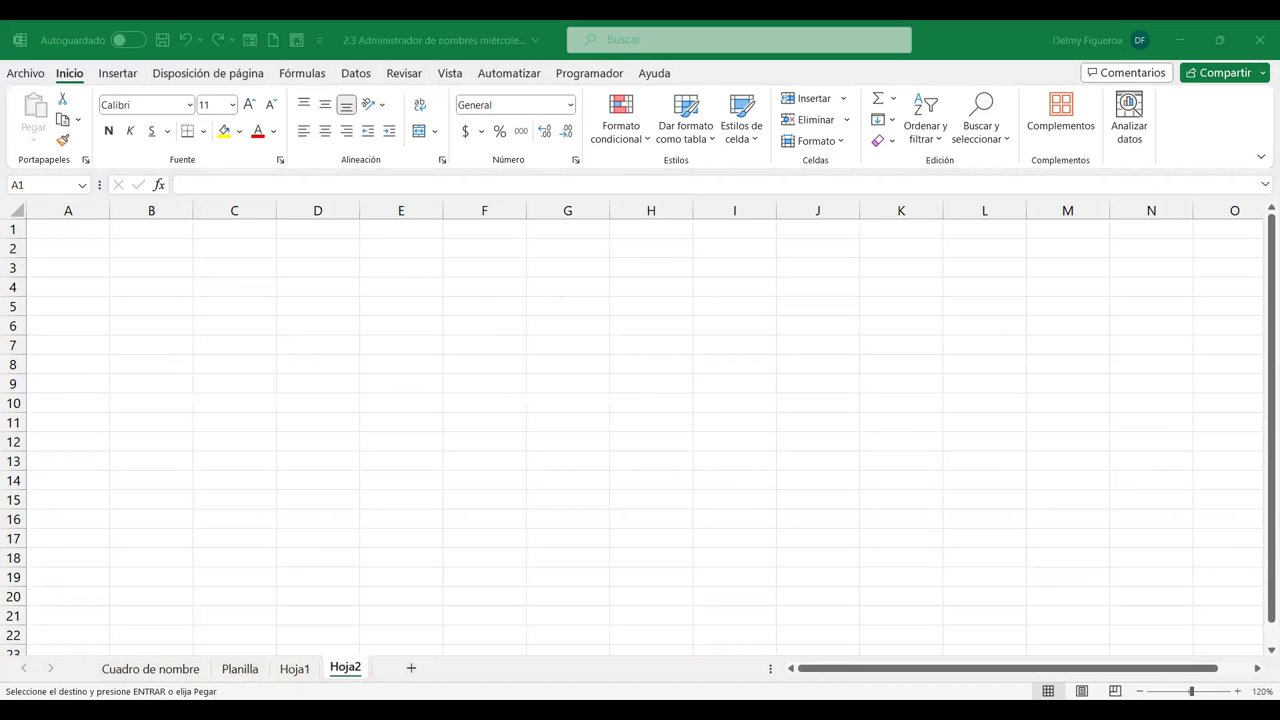
pyautogui.click(17, 210)
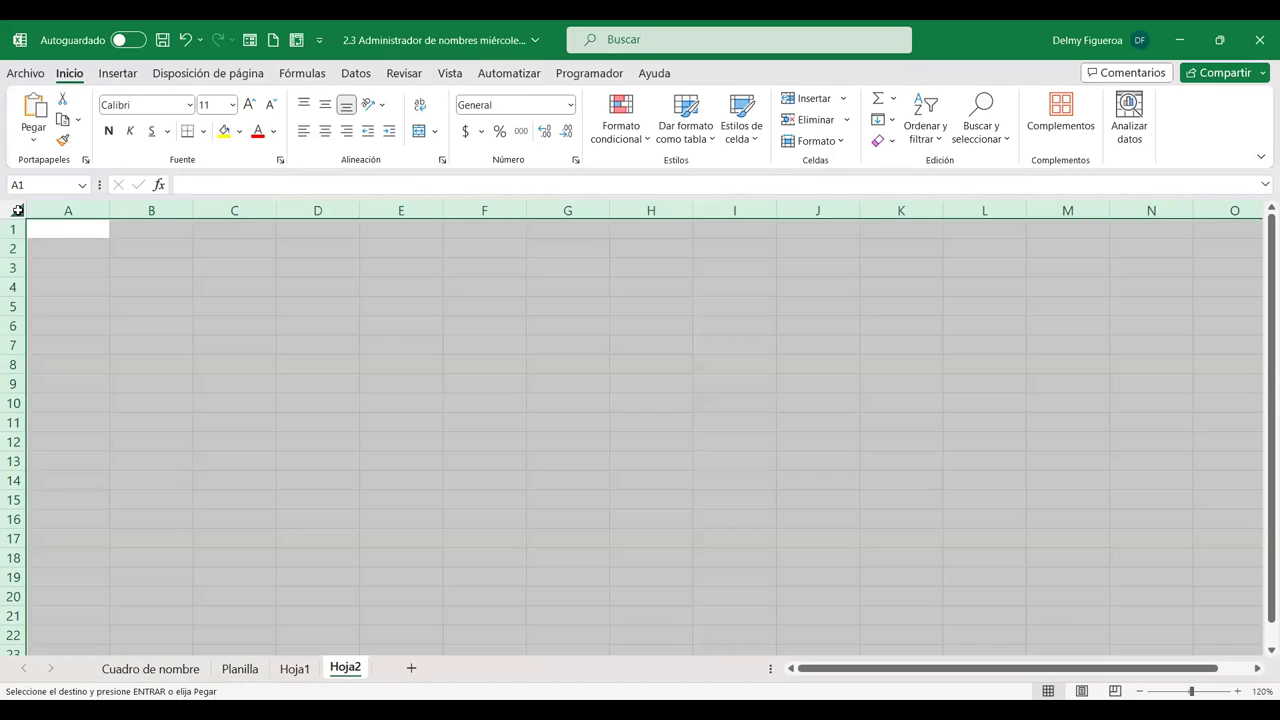
pyautogui.hotkey('ctrl', 'v')
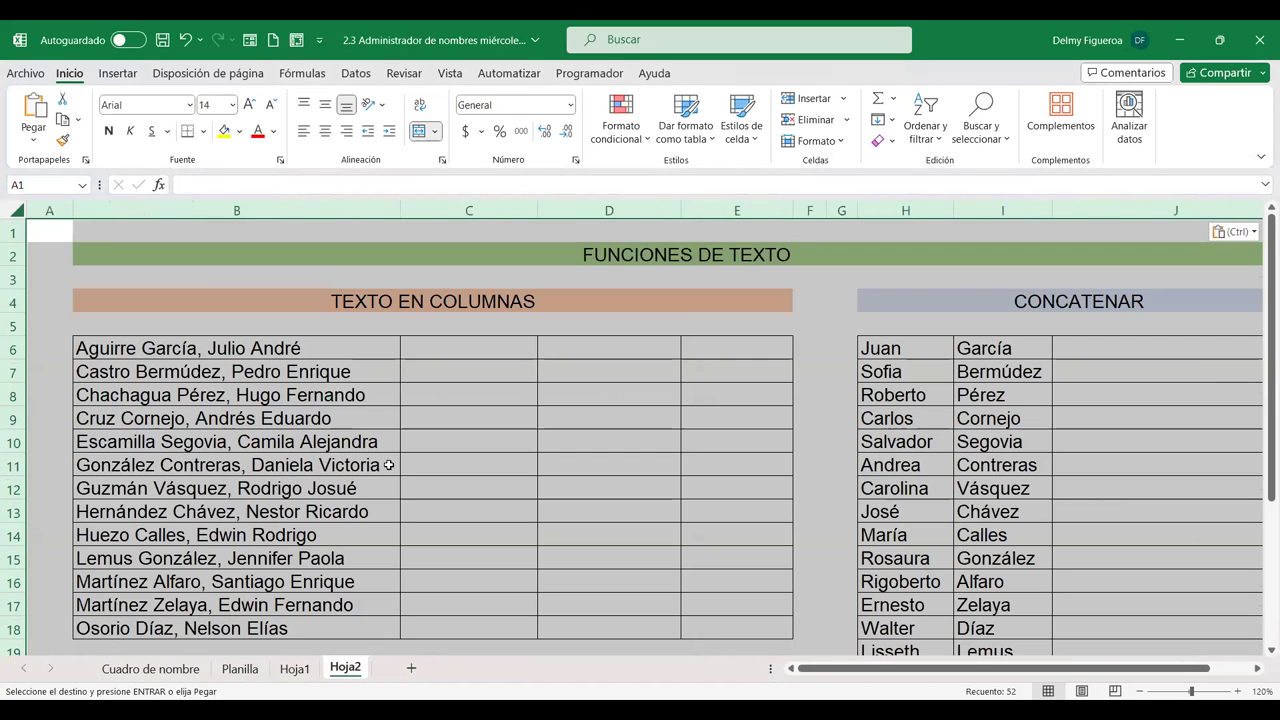
pyautogui.click(229, 425)
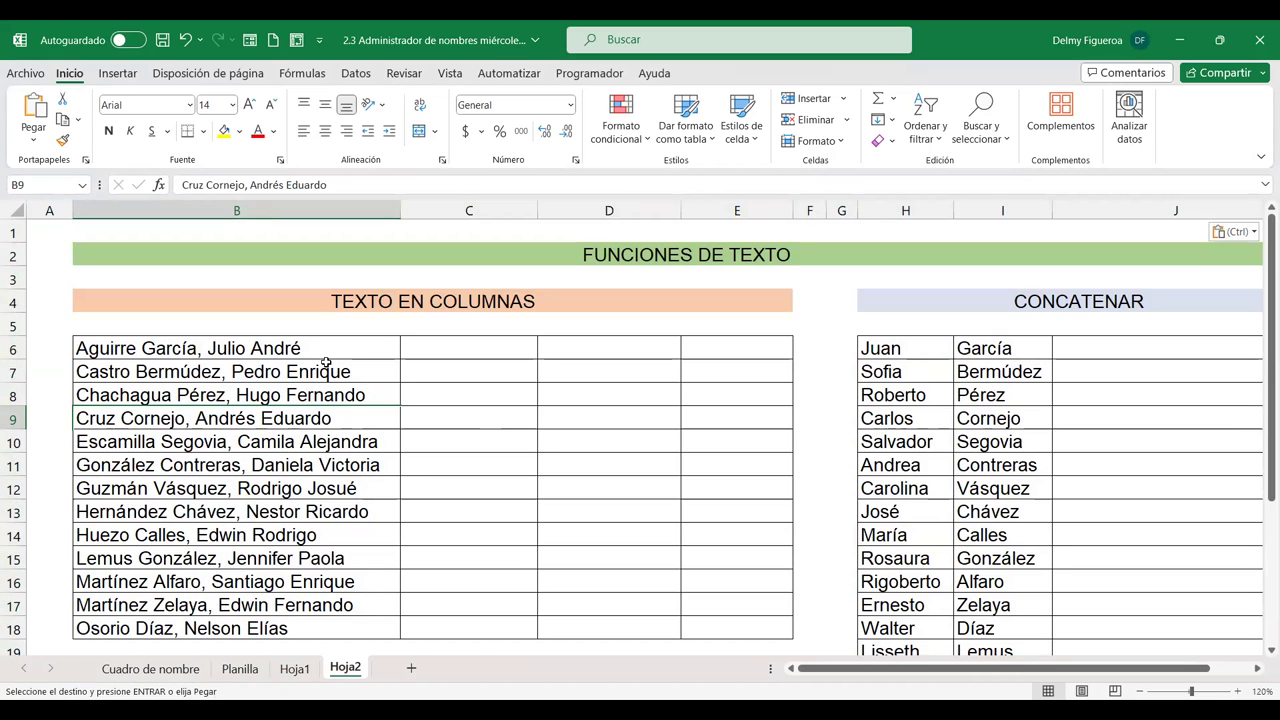
pyautogui.moveTo(327, 346); pyautogui.dragTo(310, 605)
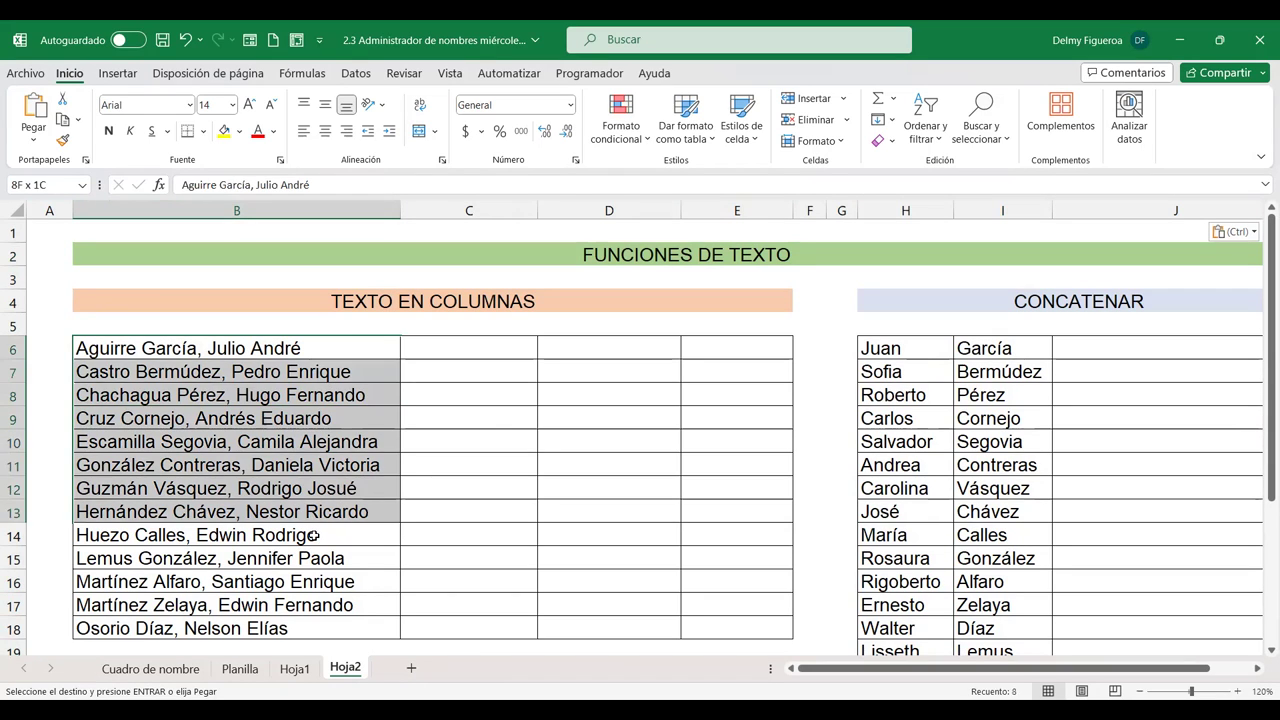
pyautogui.click(467, 353)
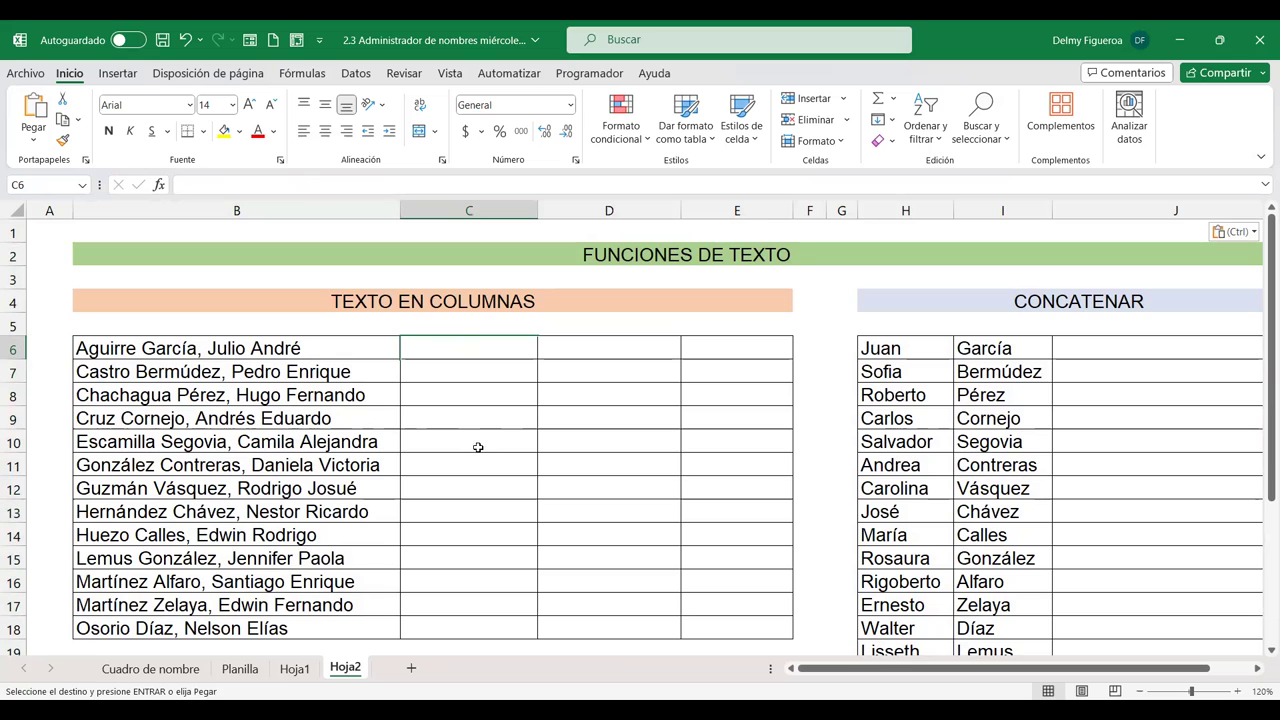
pyautogui.moveTo(305, 348); pyautogui.dragTo(300, 628)
pyautogui.click(430, 423)
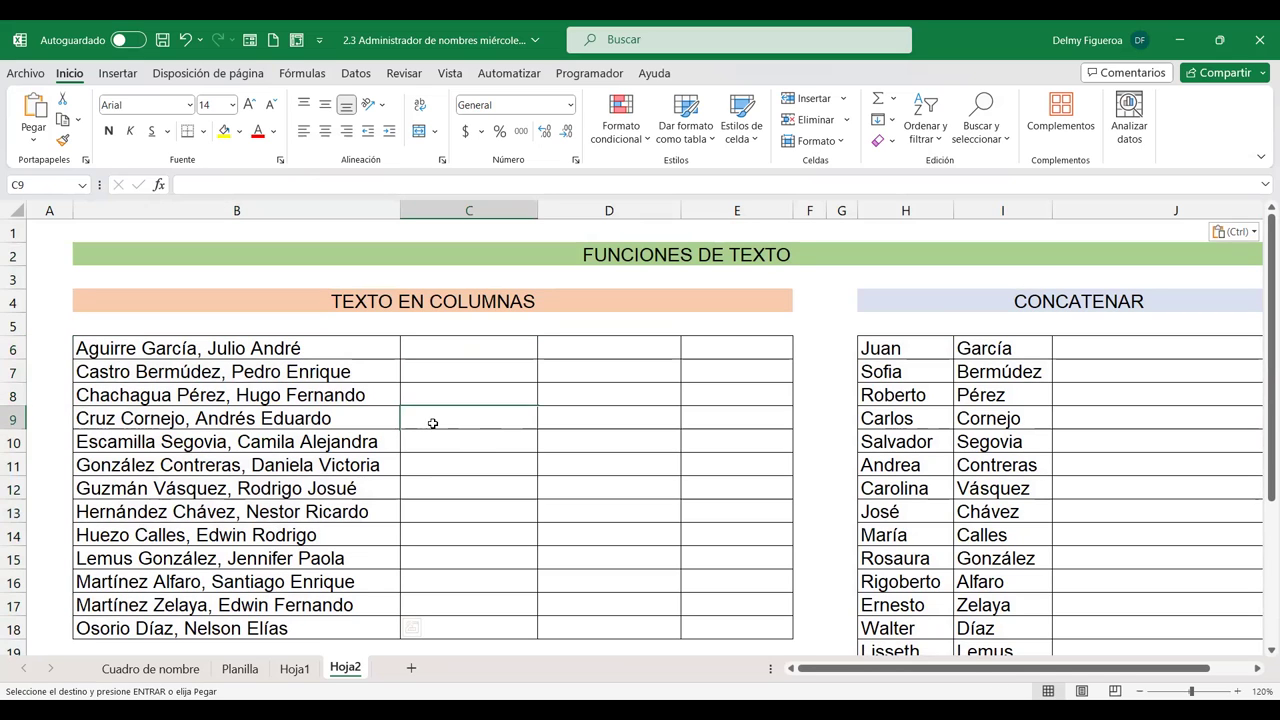
pyautogui.click(315, 352)
pyautogui.hotkey('ctrl', 'v')
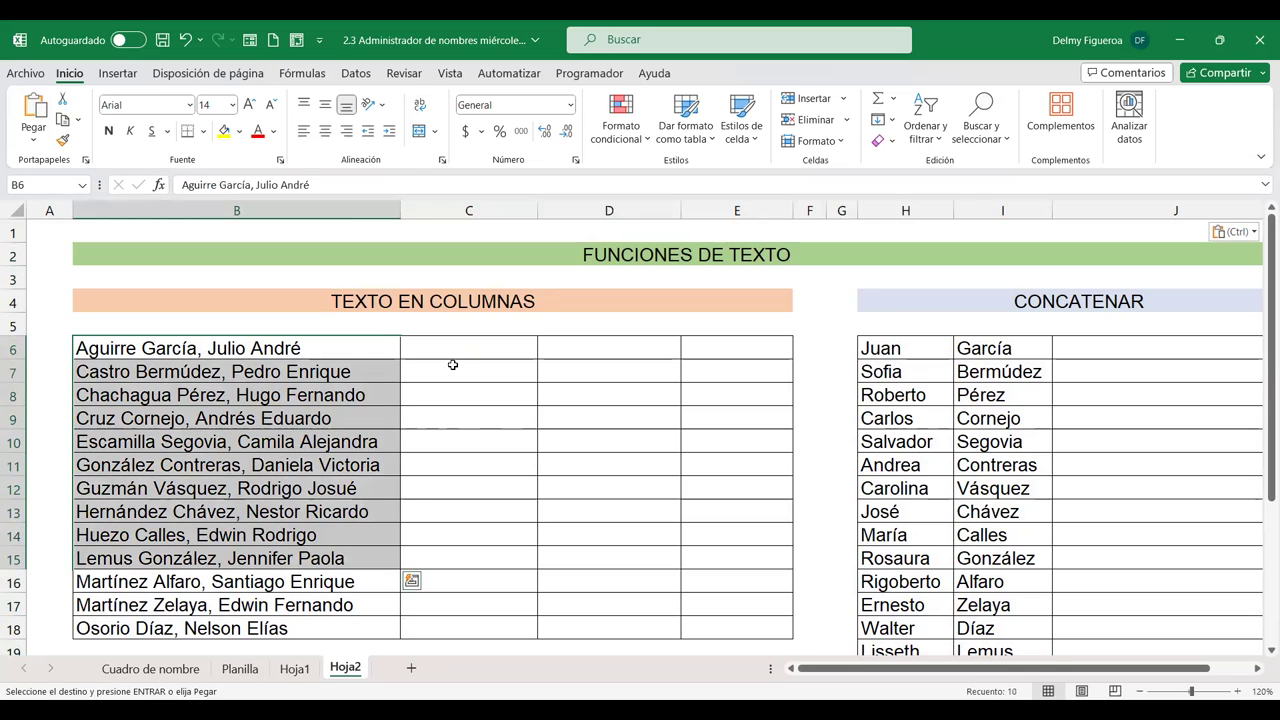
pyautogui.click(453, 365)
pyautogui.click(629, 372)
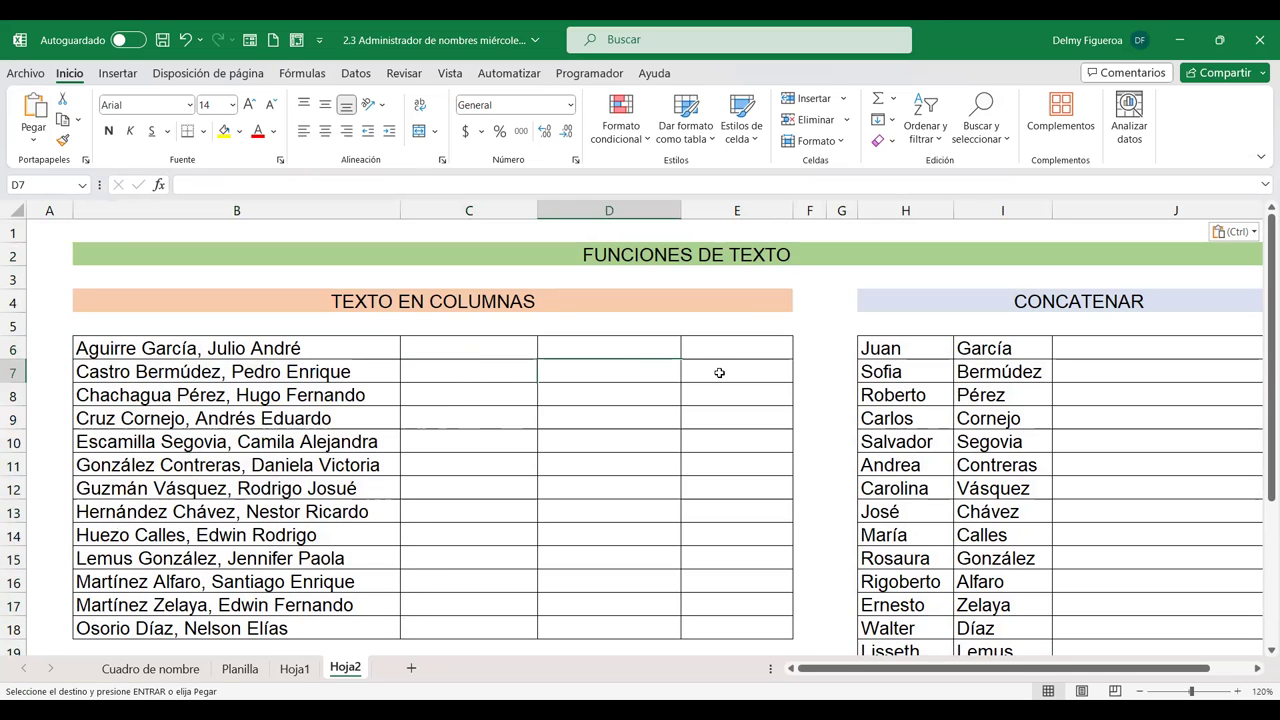
pyautogui.click(719, 372)
pyautogui.click(442, 345)
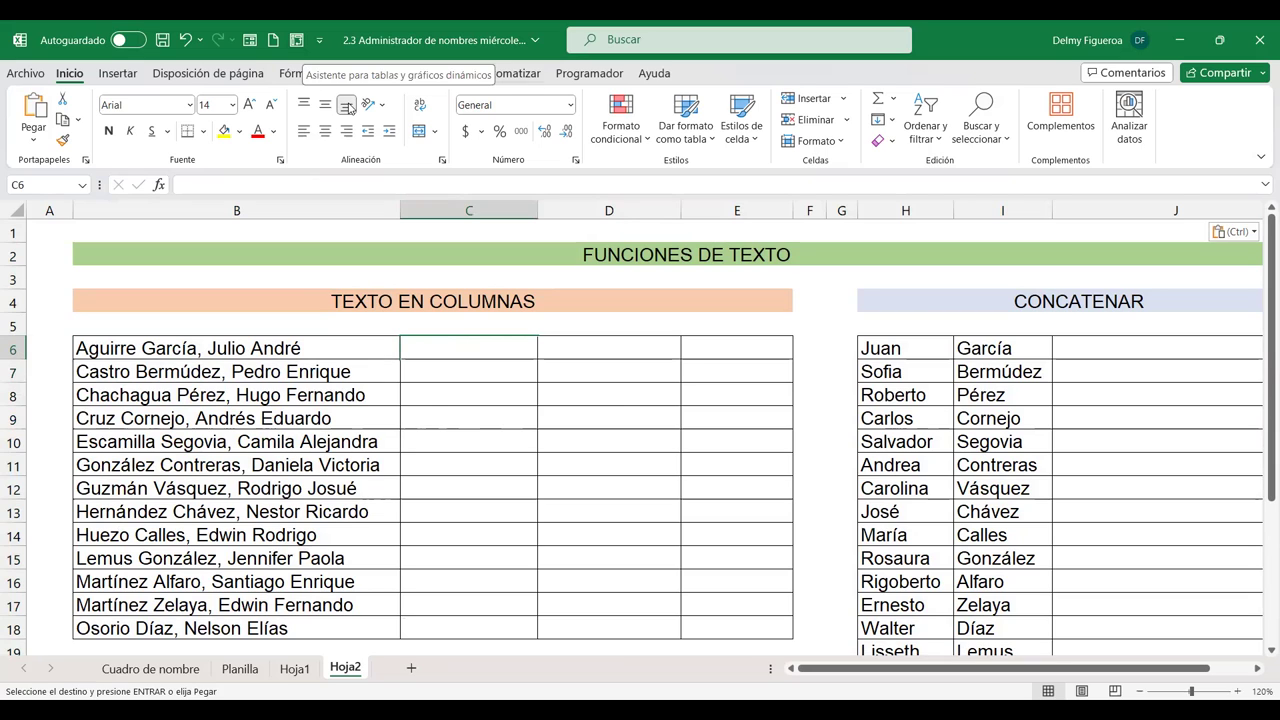
# Step: On the Datos tab, try Texto en columnas from C6 and dismiss the no-data warning
pyautogui.click(306, 74)
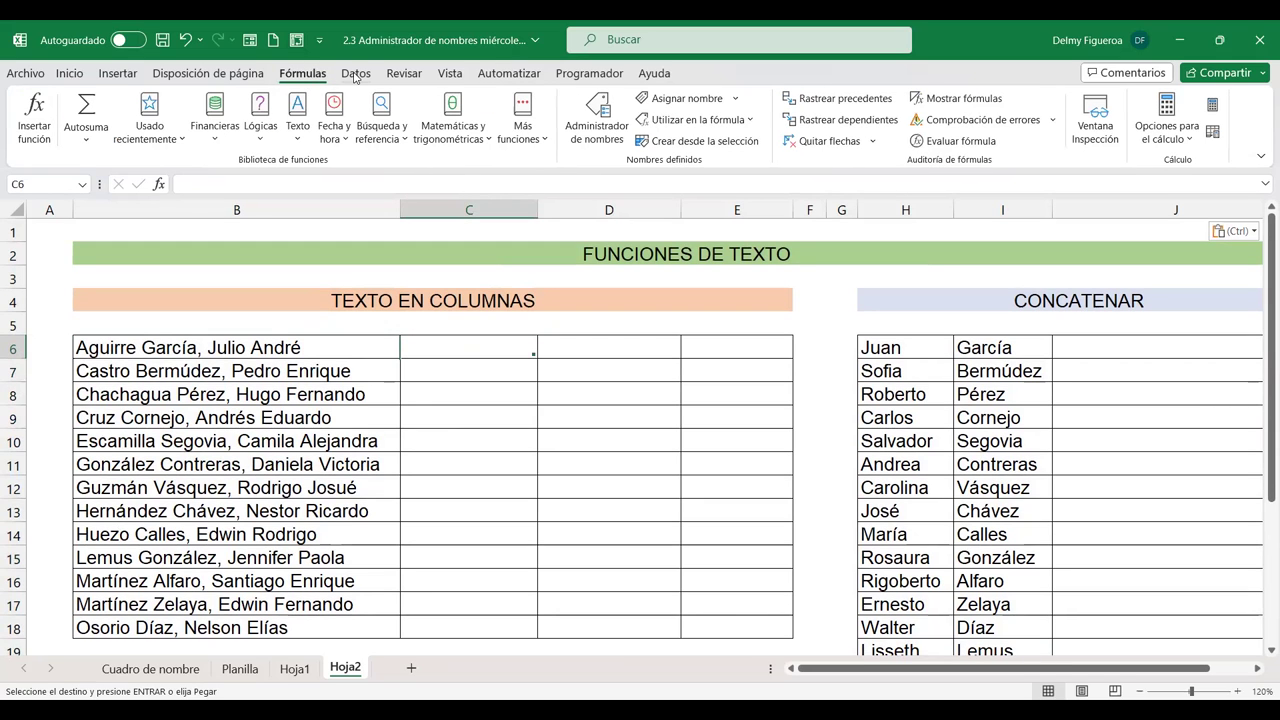
pyautogui.click(355, 74)
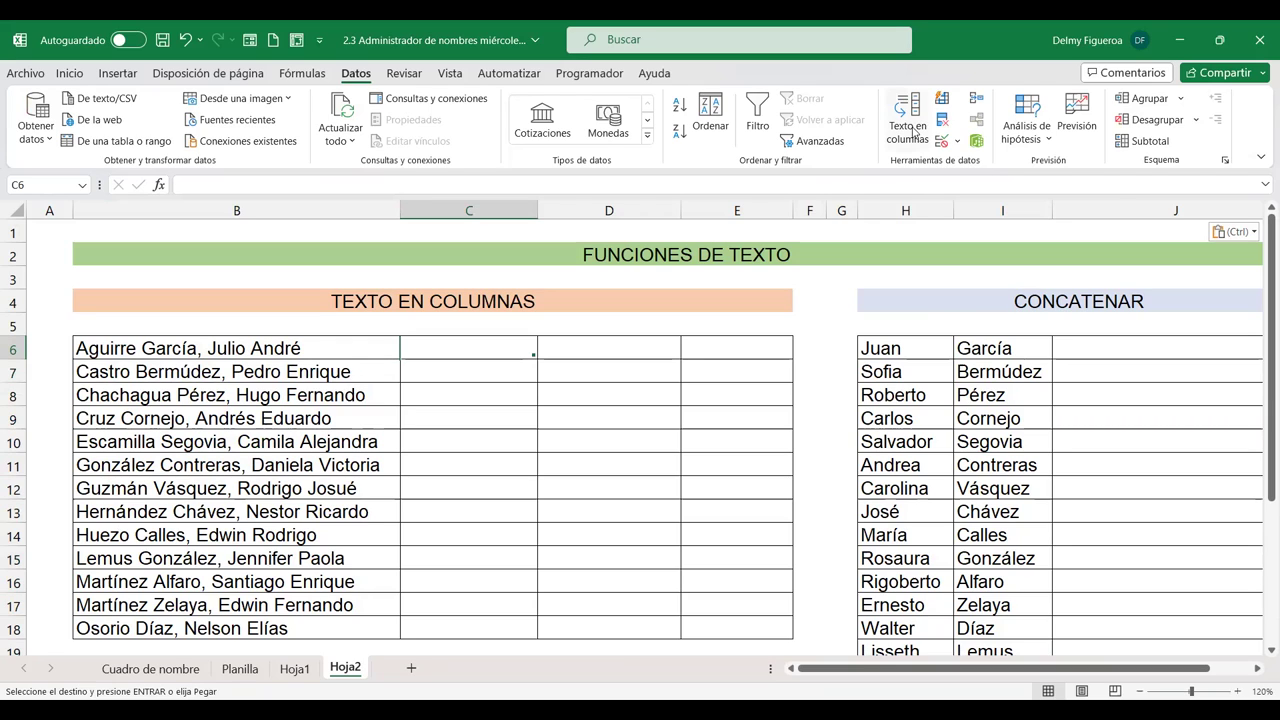
pyautogui.click(548, 388)
pyautogui.click(502, 346)
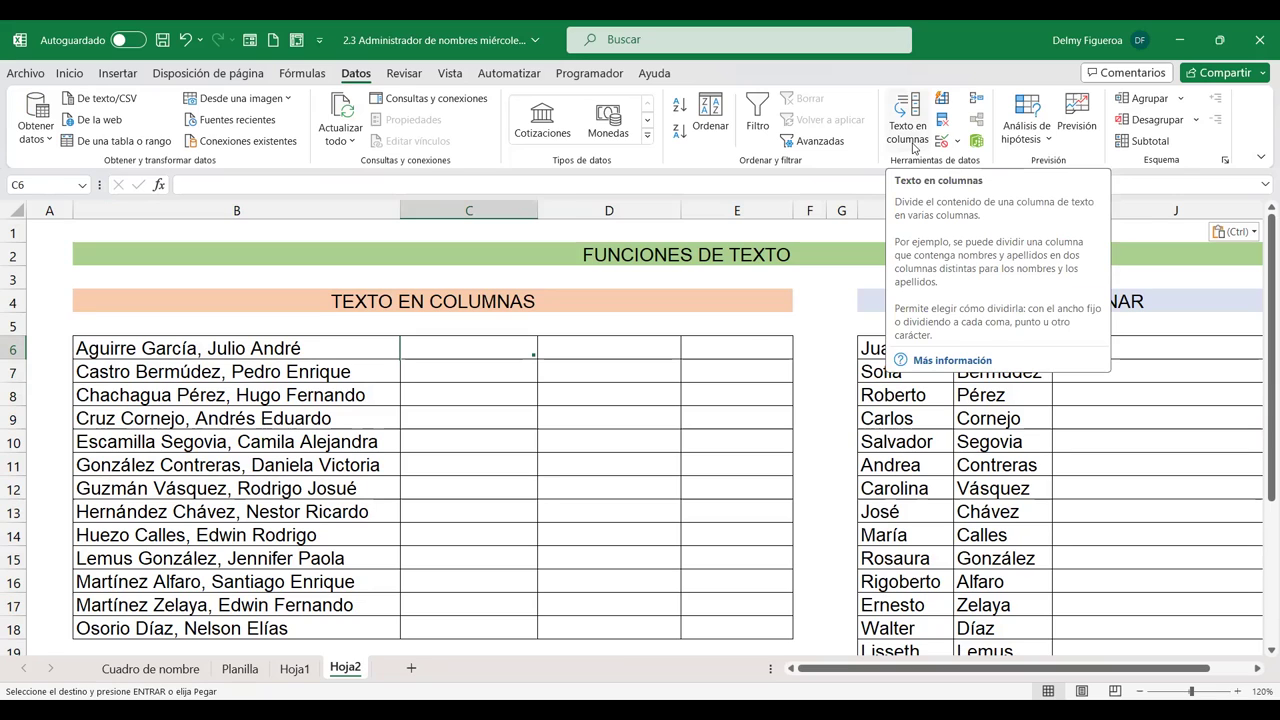
pyautogui.click(910, 130)
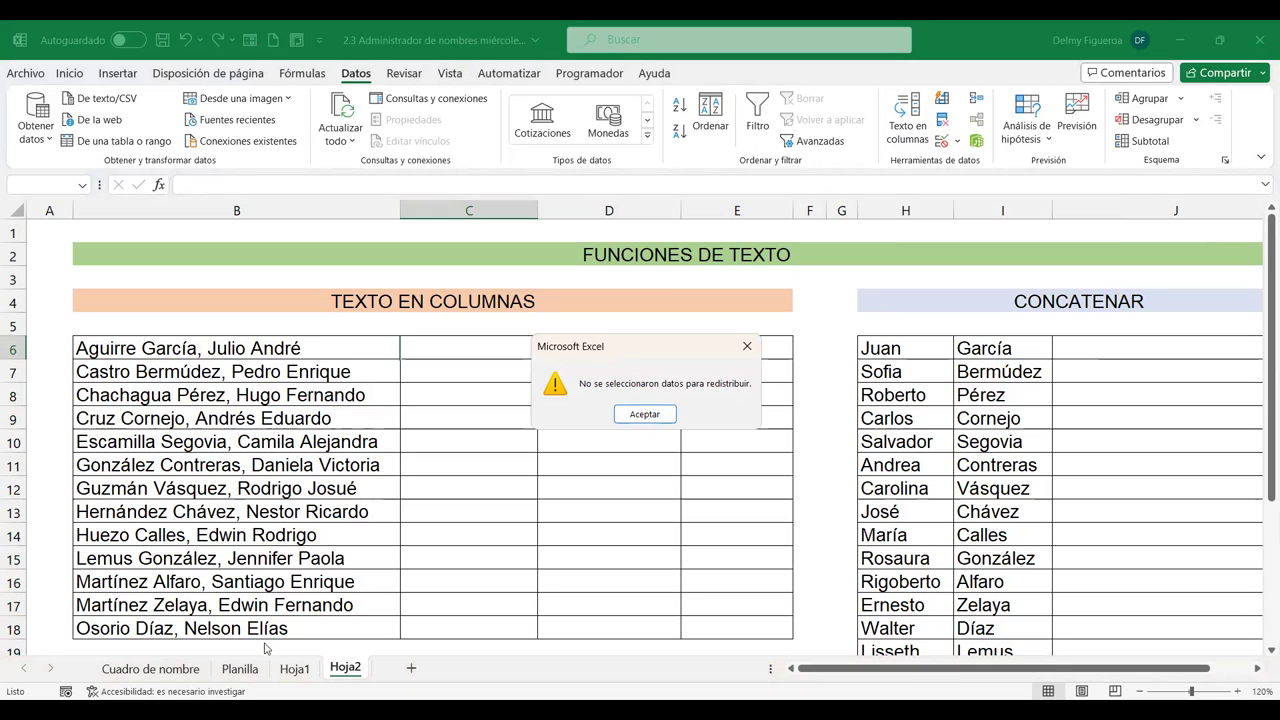
pyautogui.click(665, 420)
# Step: Select the thirteen full names in B6:B18
pyautogui.moveTo(323, 348); pyautogui.dragTo(295, 580)
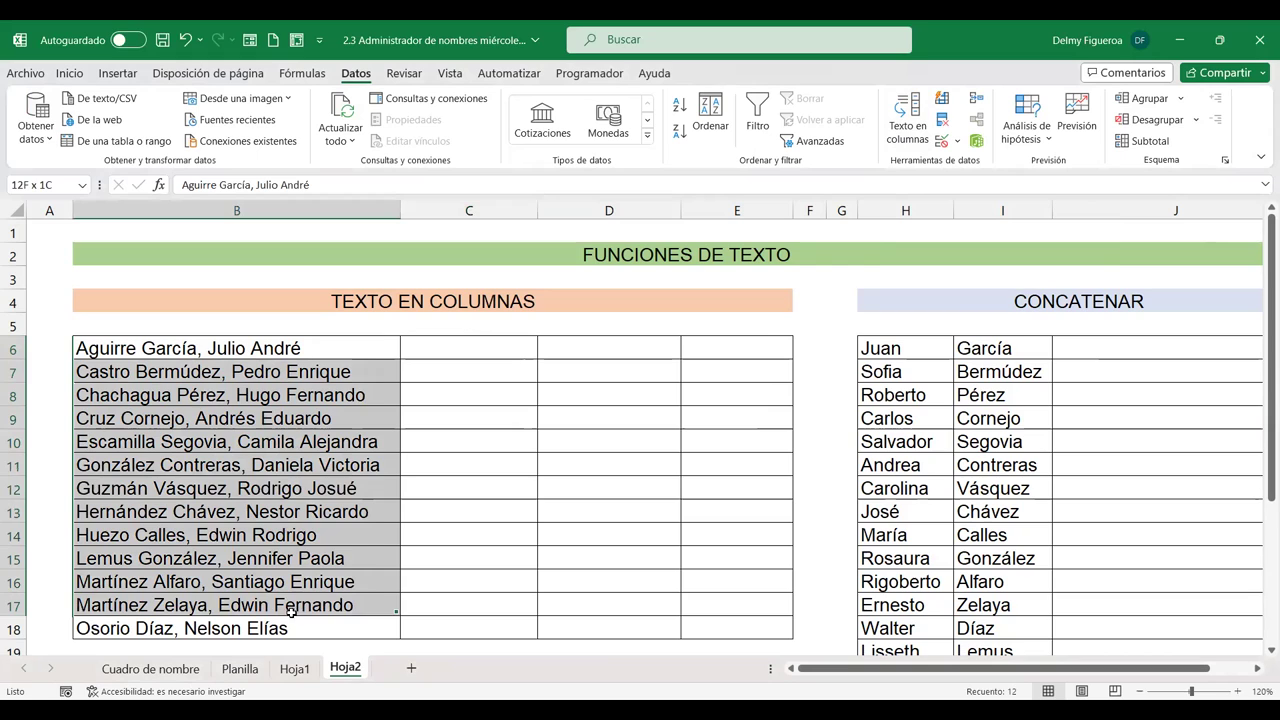
pyautogui.moveTo(295, 580); pyautogui.dragTo(292, 620)
pyautogui.scroll(-1, 299, 596)
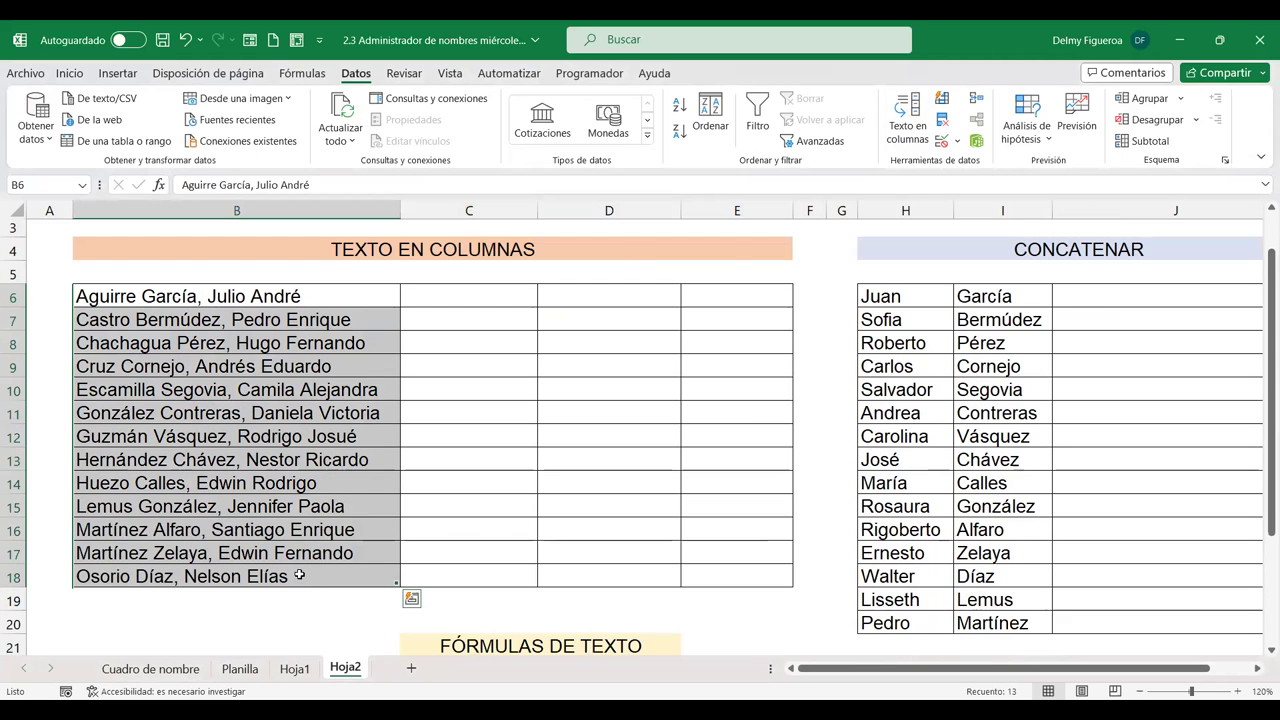
pyautogui.scroll(1, 299, 576)
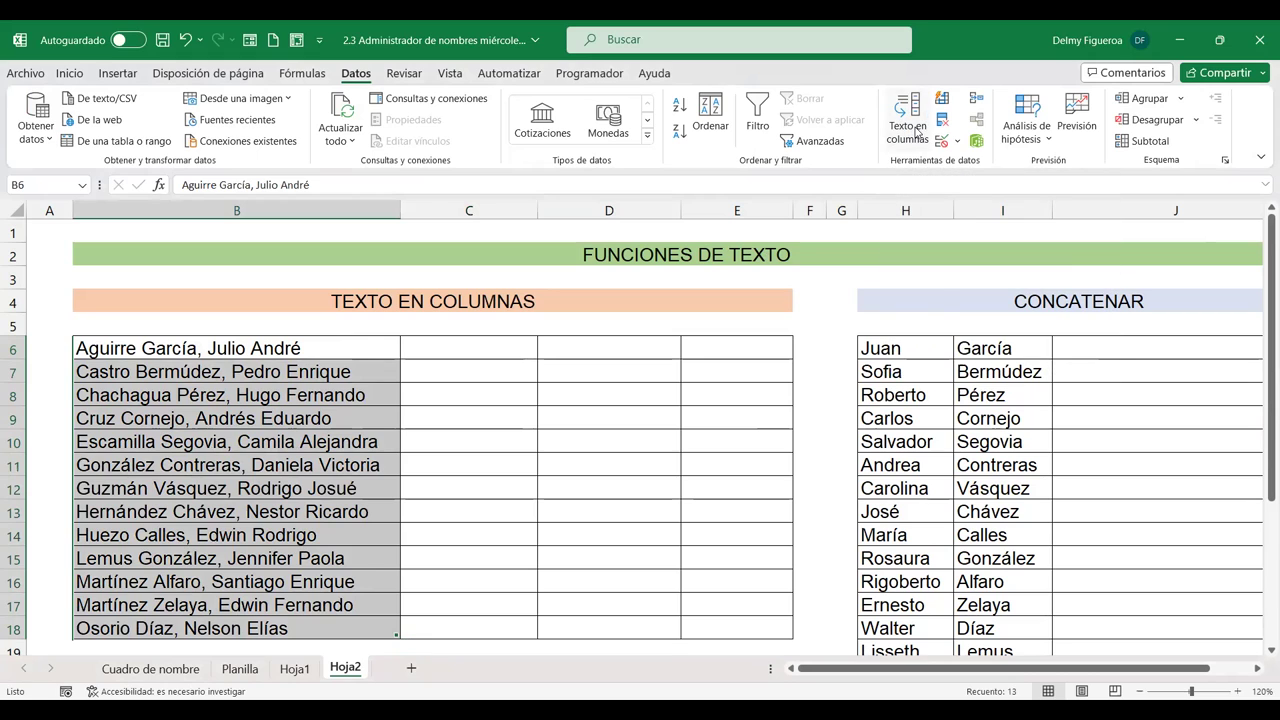
# Step: In the Texto en columnas wizard choose Delimitados, untick Tabulación, and tick Coma and Espacio
pyautogui.click(917, 131)
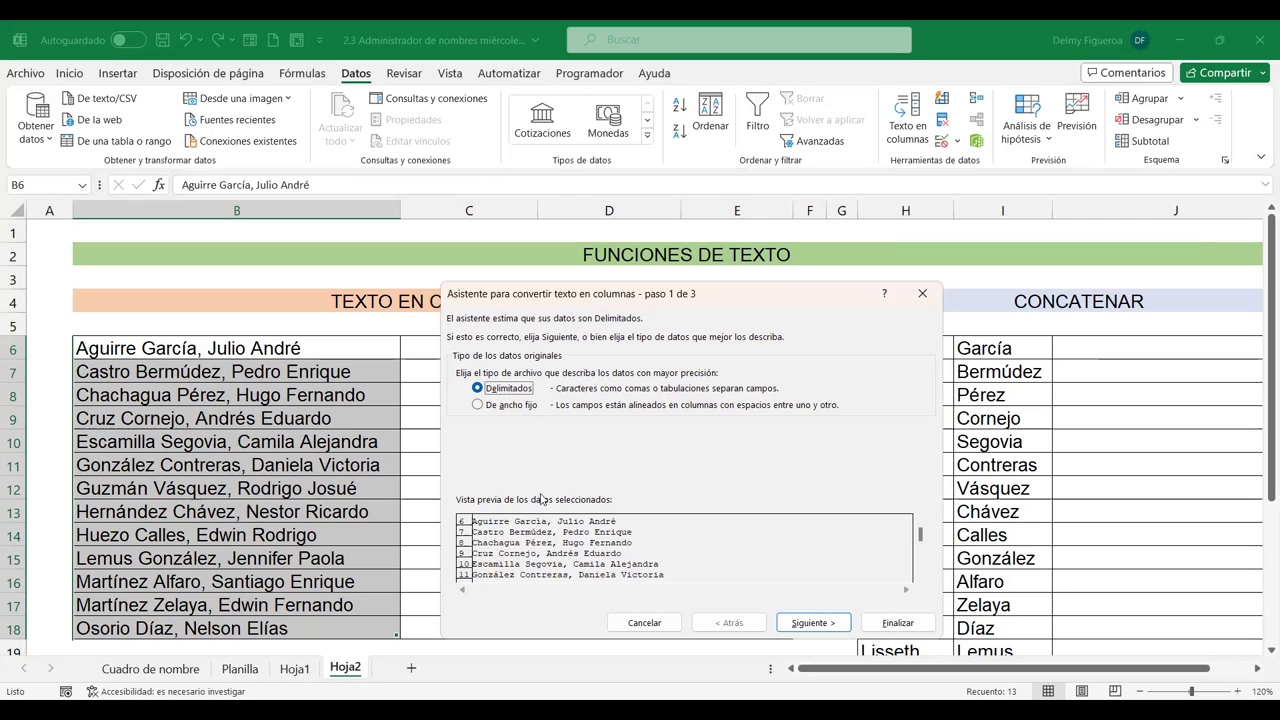
pyautogui.click(821, 629)
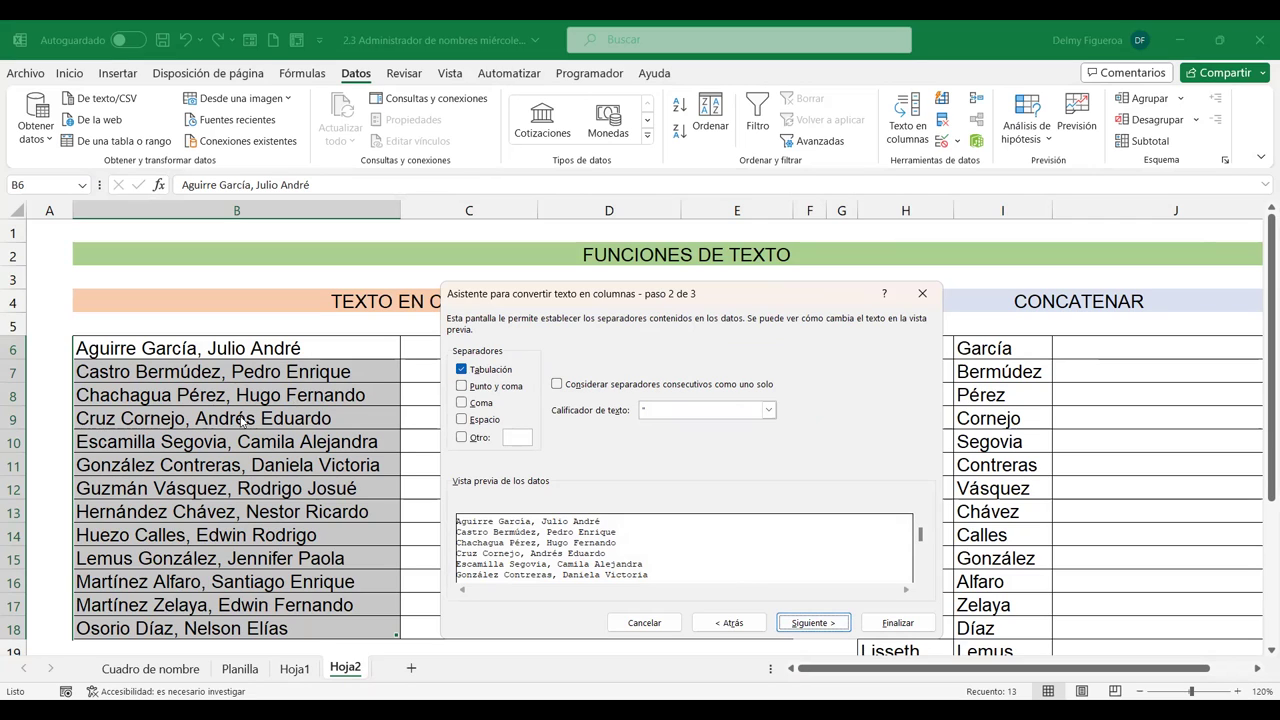
pyautogui.click(462, 369)
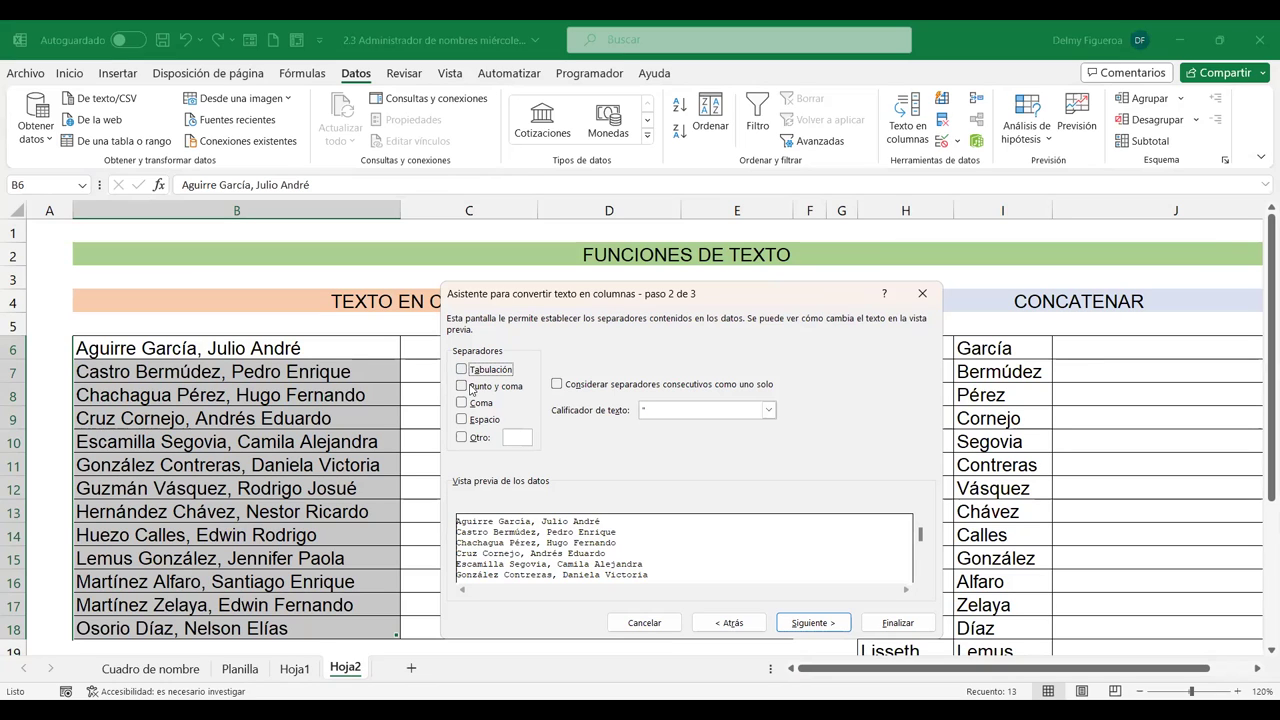
pyautogui.click(472, 404)
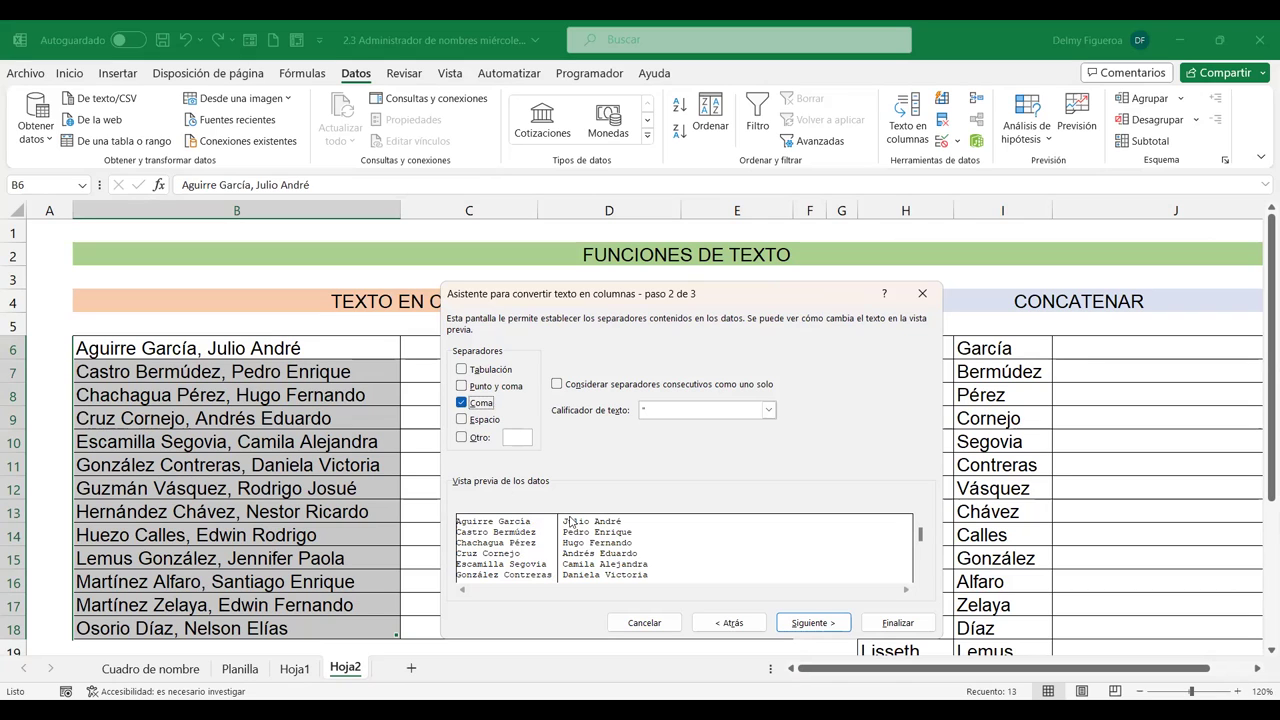
pyautogui.click(462, 403)
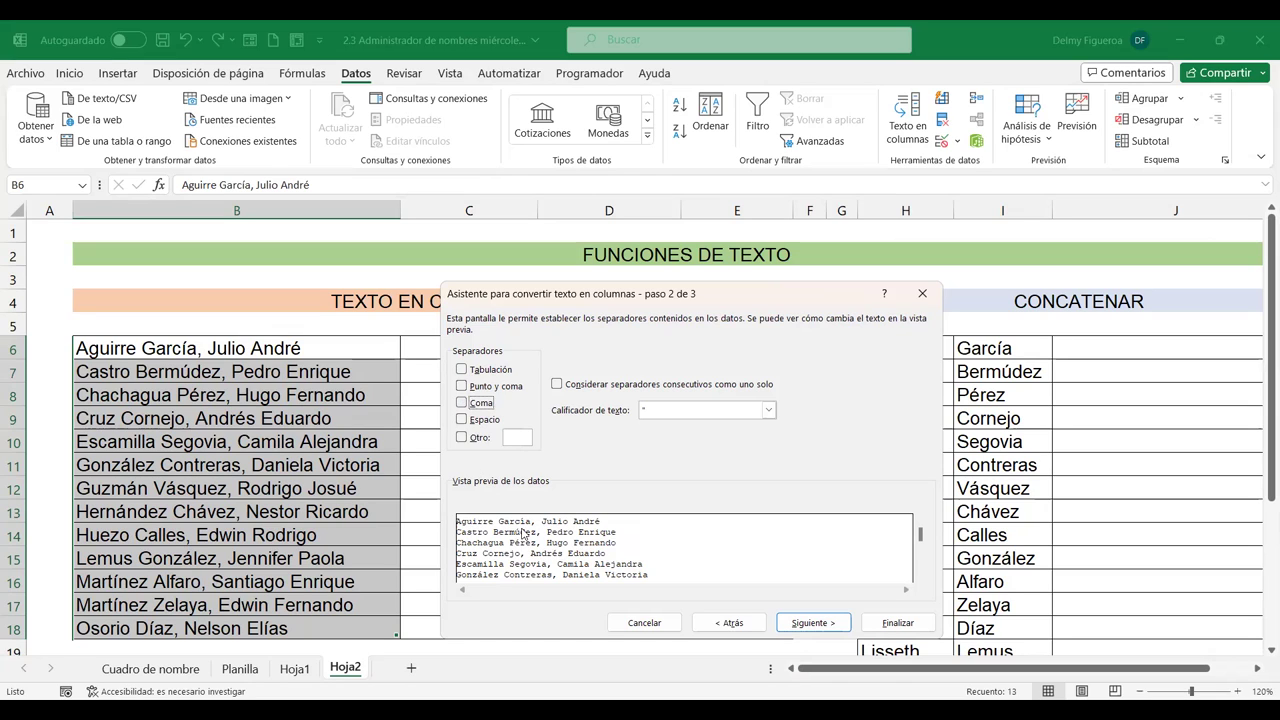
pyautogui.click(461, 403)
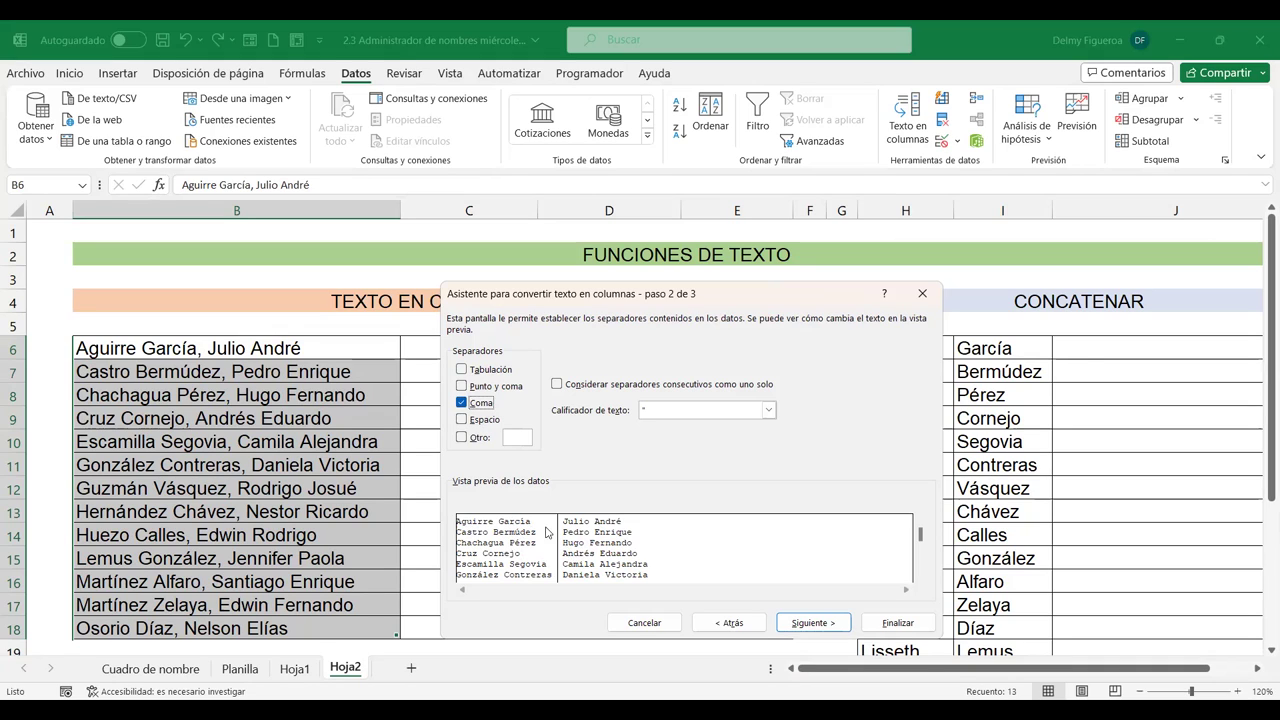
pyautogui.click(462, 420)
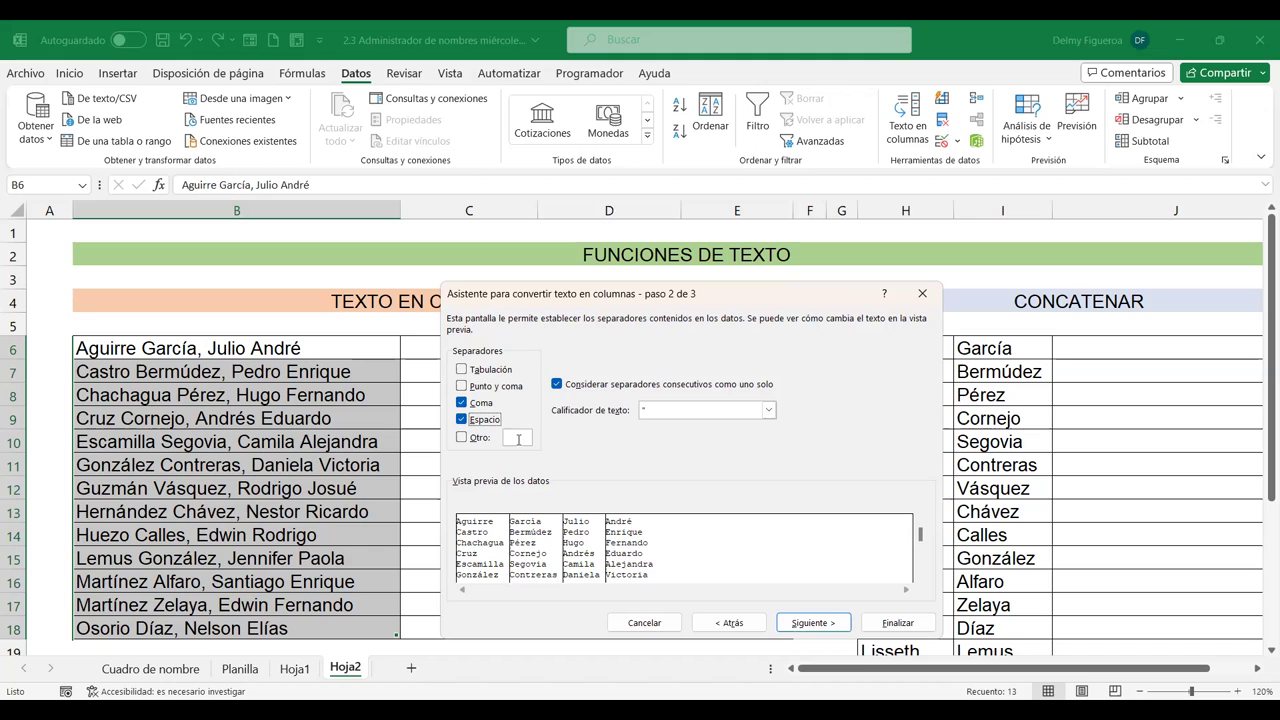
pyautogui.click(816, 623)
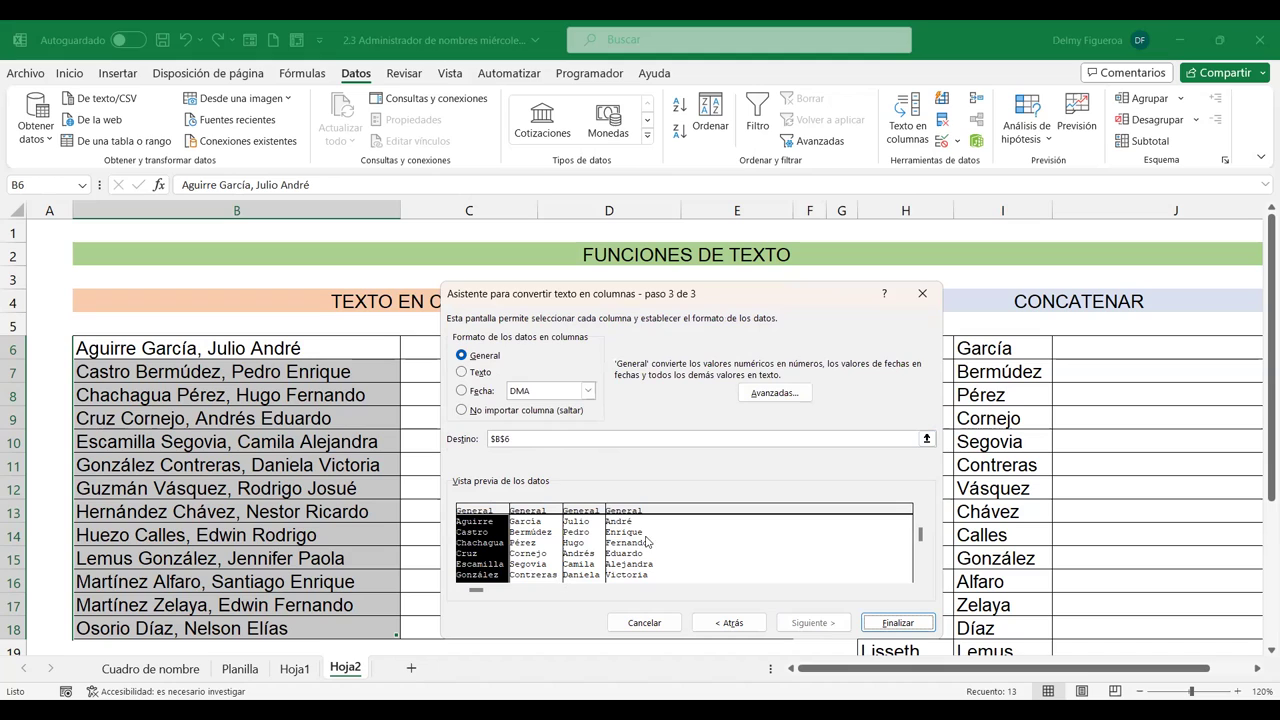
# Step: Finish the wizard and accept overwriting, splitting the names into surnames and given names in B–E
pyautogui.click(901, 626)
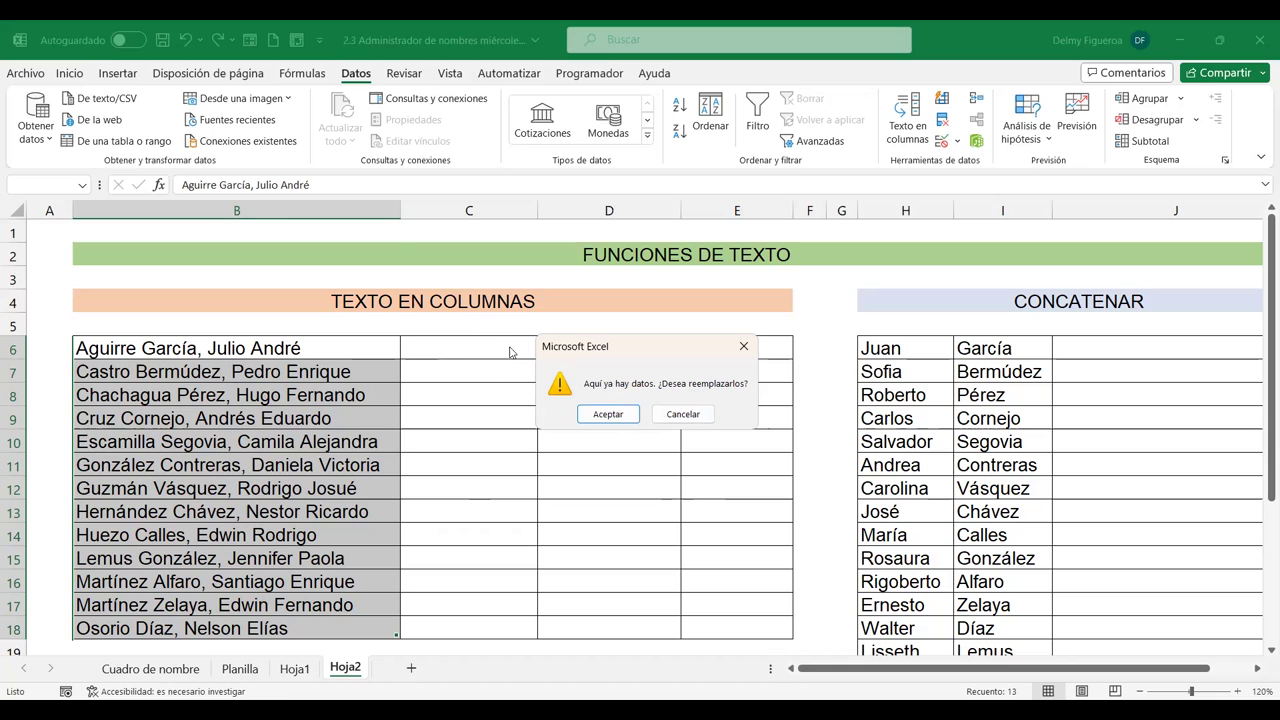
pyautogui.click(630, 418)
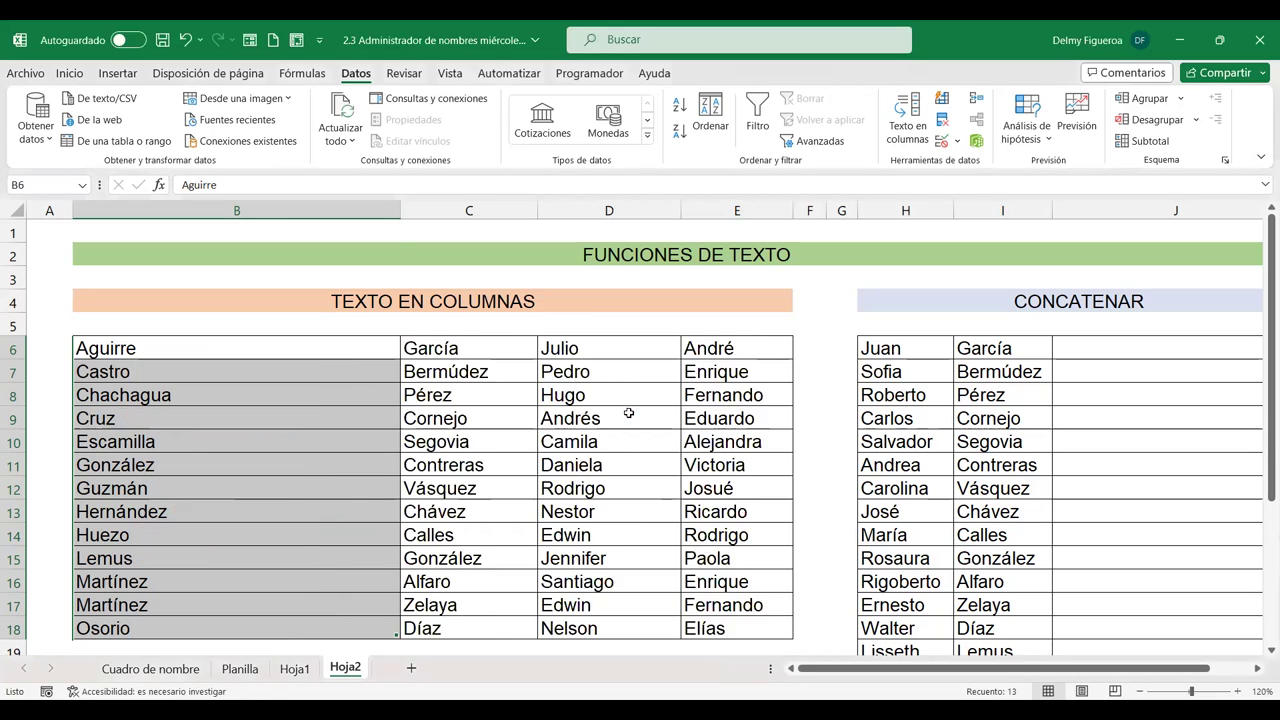
pyautogui.click(313, 347)
pyautogui.click(472, 363)
pyautogui.click(618, 364)
pyautogui.click(771, 375)
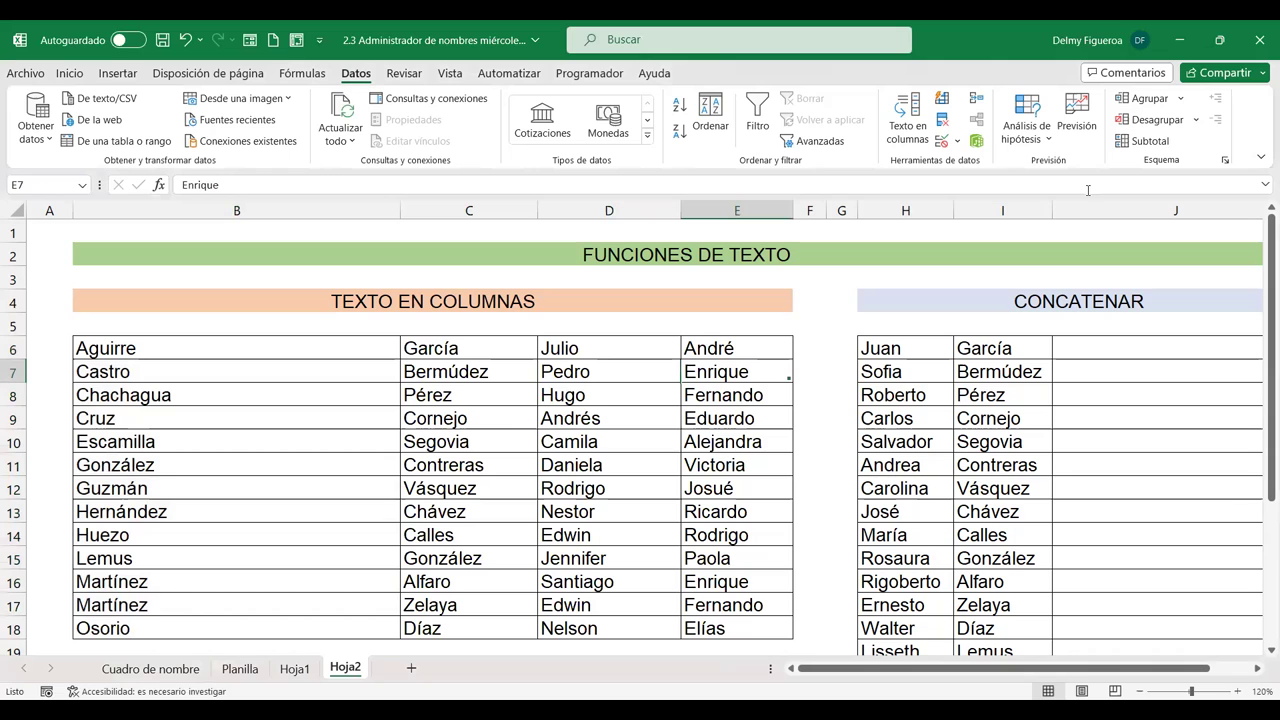
pyautogui.click(1259, 668)
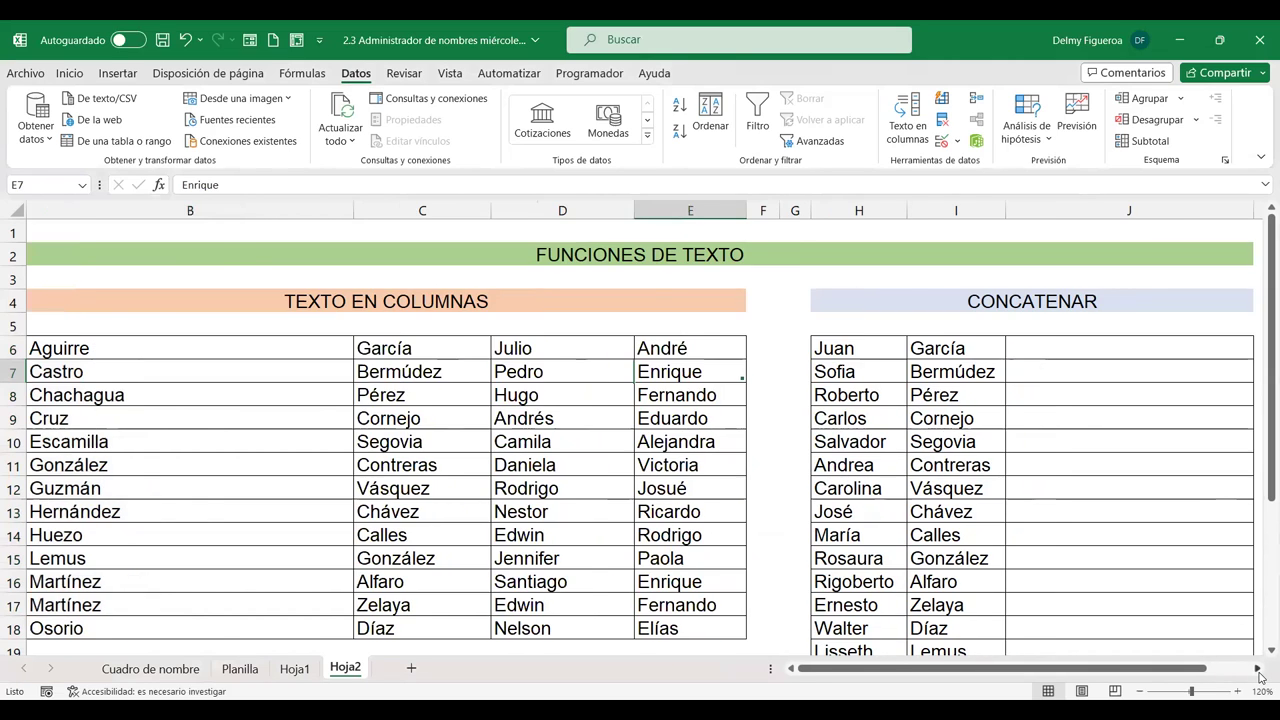
pyautogui.click(1259, 668)
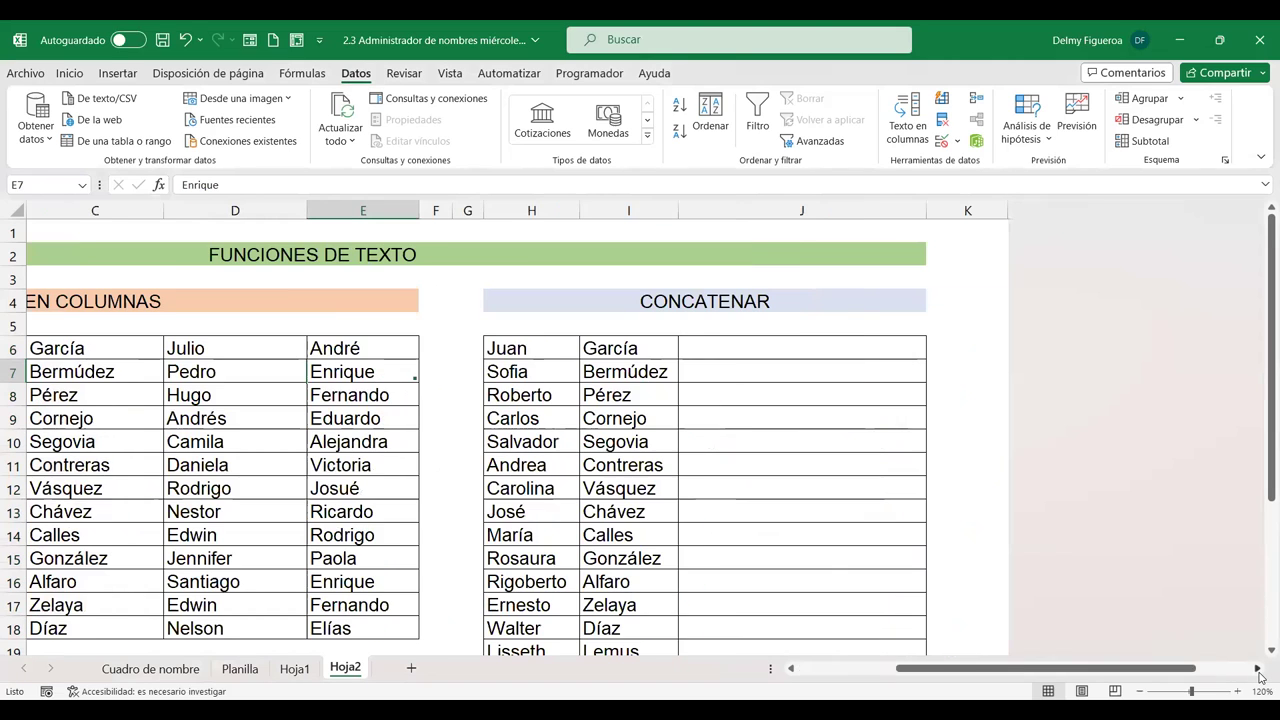
pyautogui.click(775, 350)
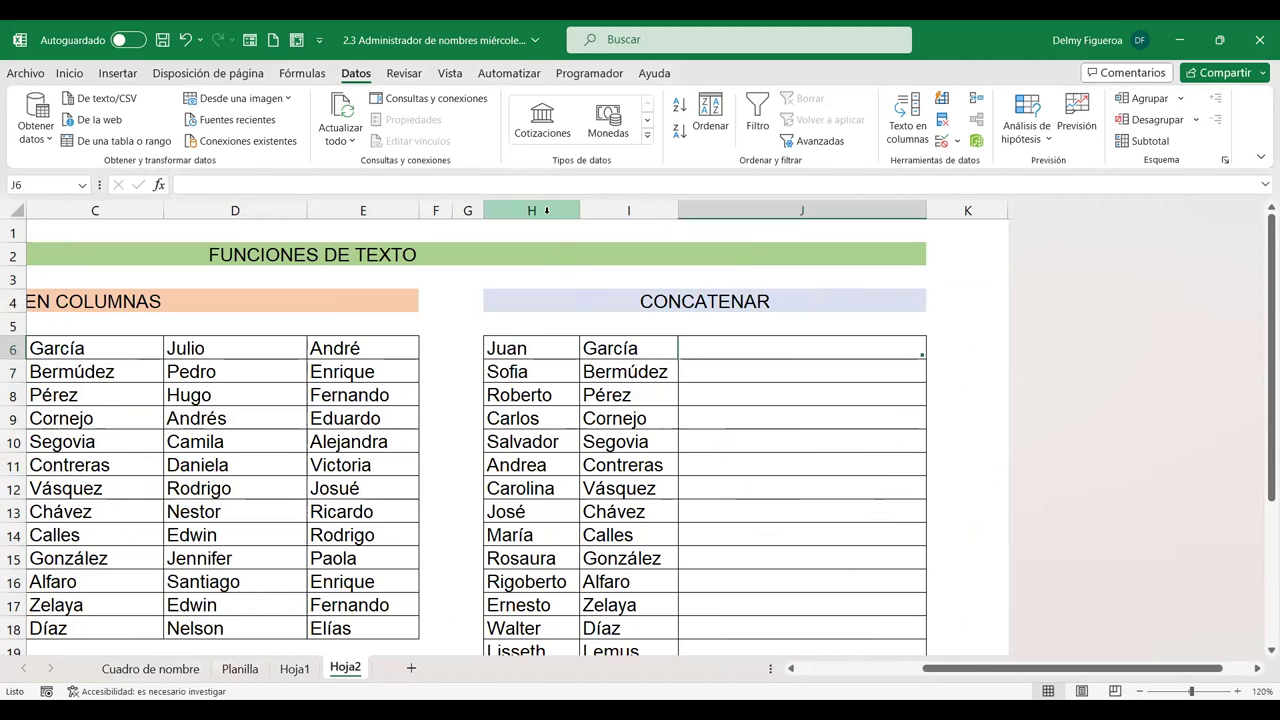
pyautogui.click(531, 211)
pyautogui.click(623, 211)
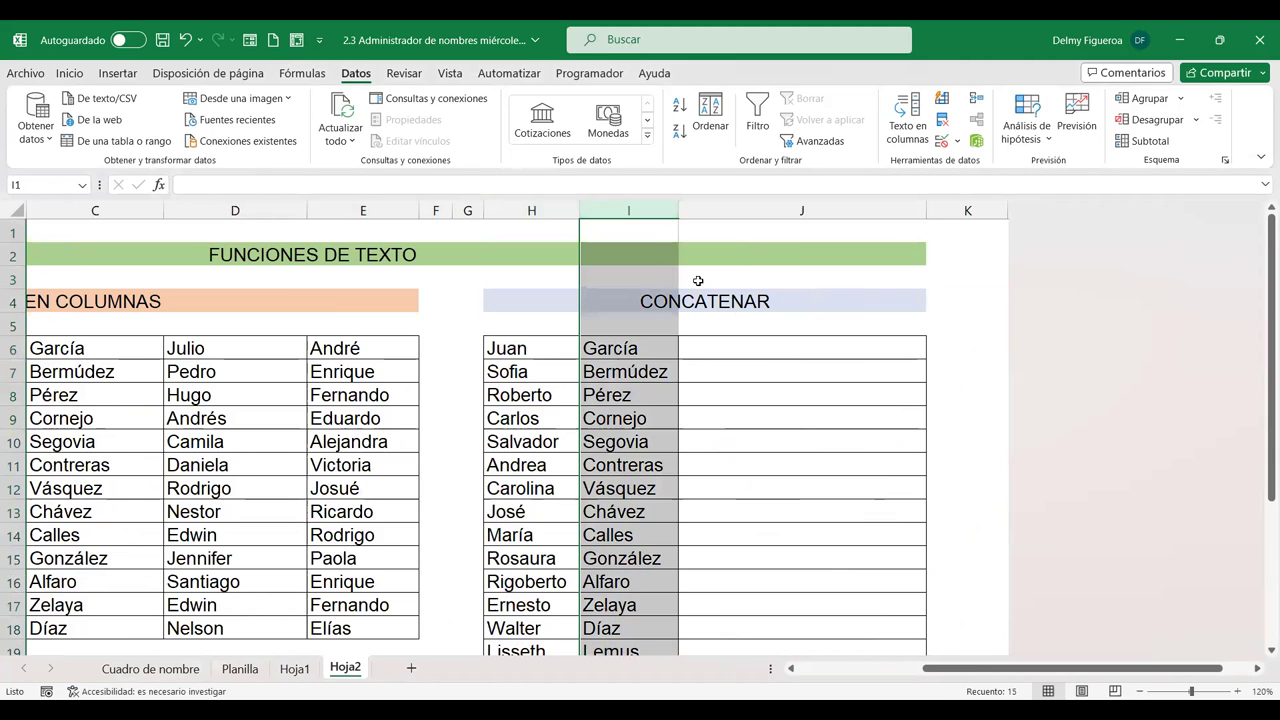
pyautogui.click(760, 347)
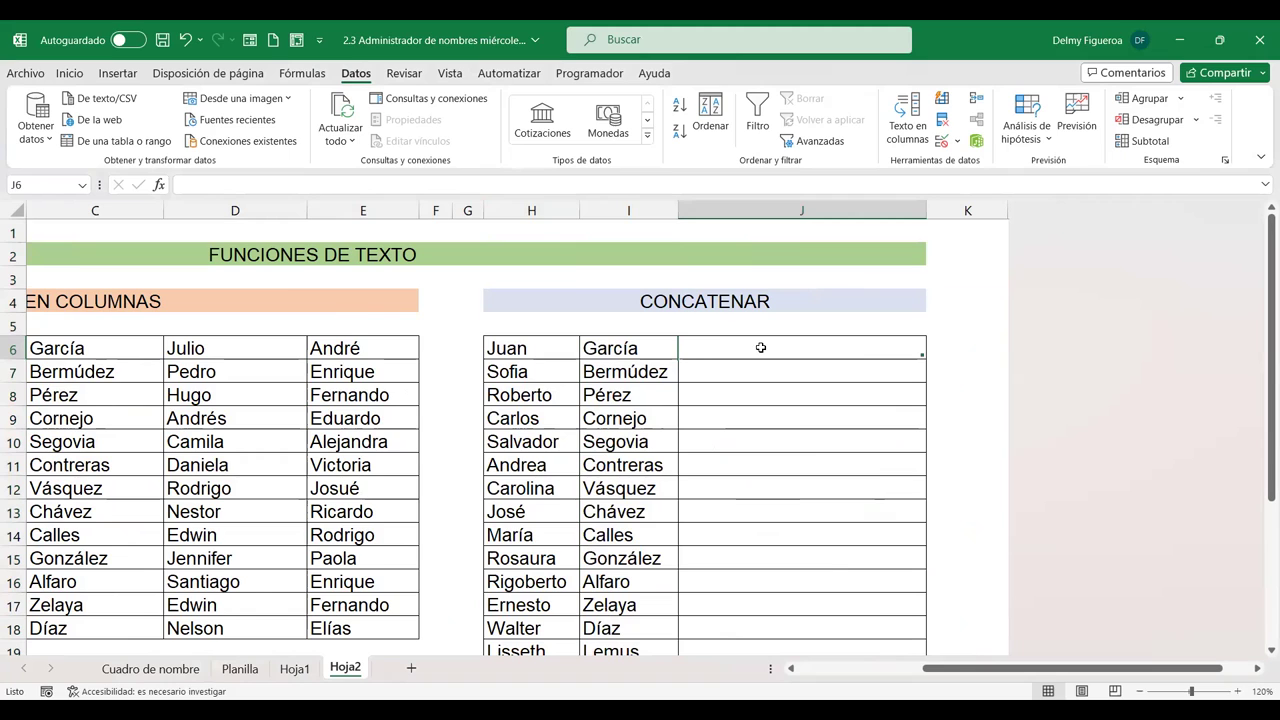
pyautogui.click(531, 211)
pyautogui.click(615, 209)
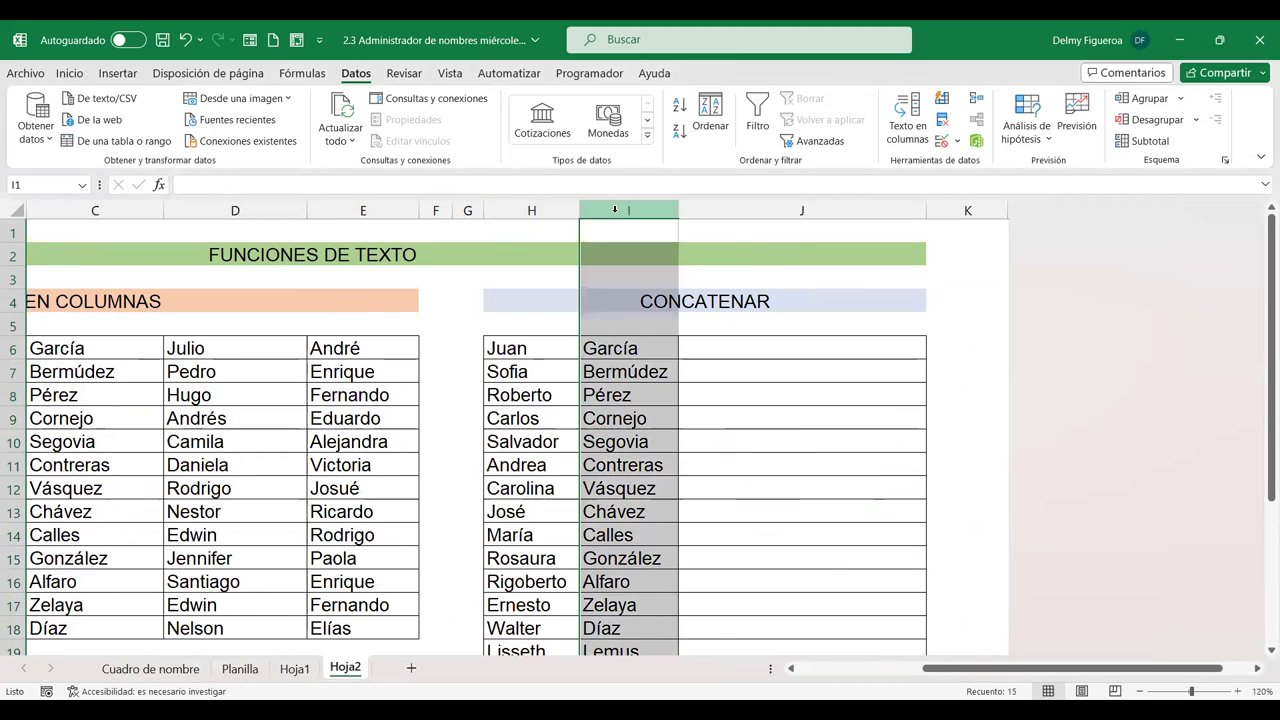
pyautogui.click(803, 211)
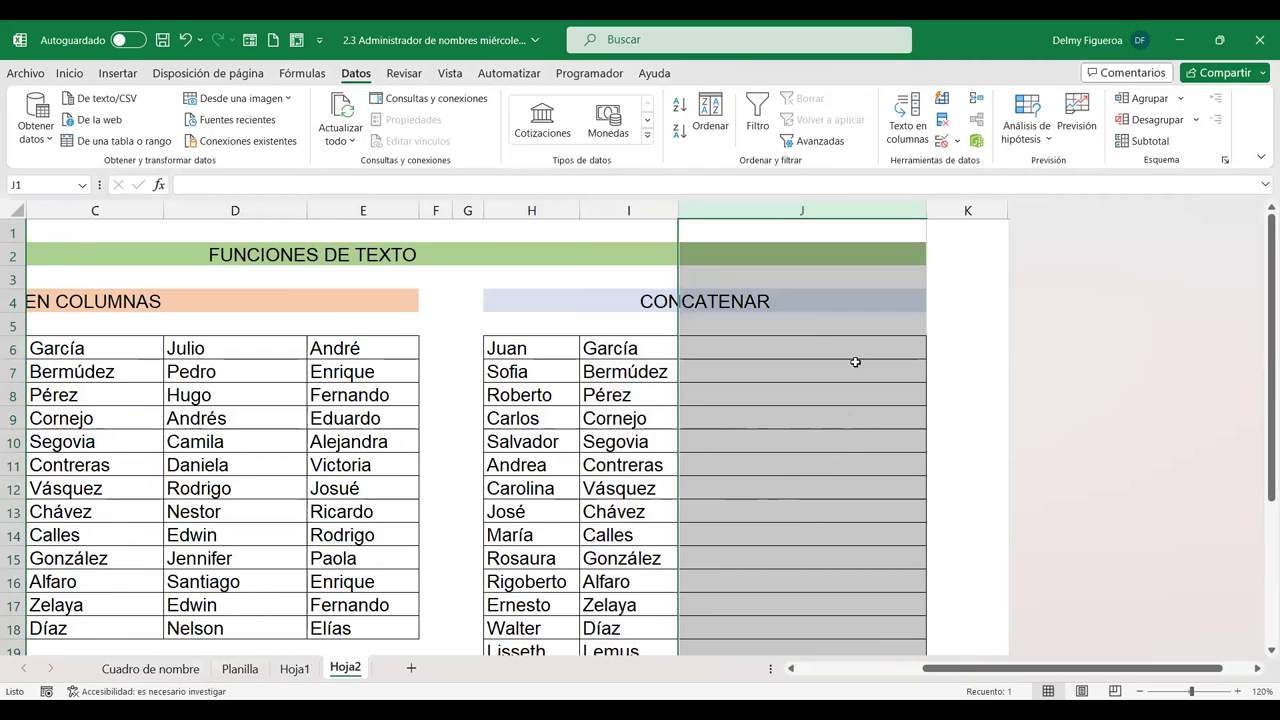
pyautogui.click(783, 345)
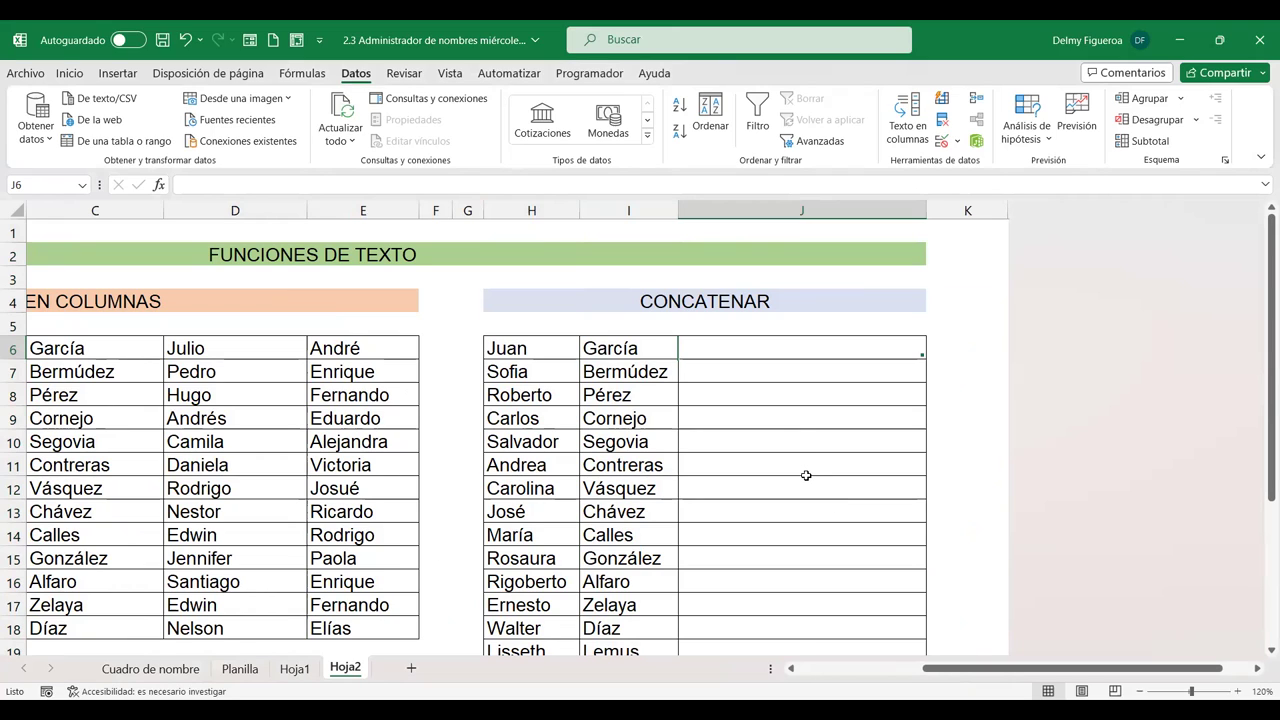
# Step: Enter =H6&I6 in J6 to join the first name and surname
pyautogui.write('+')
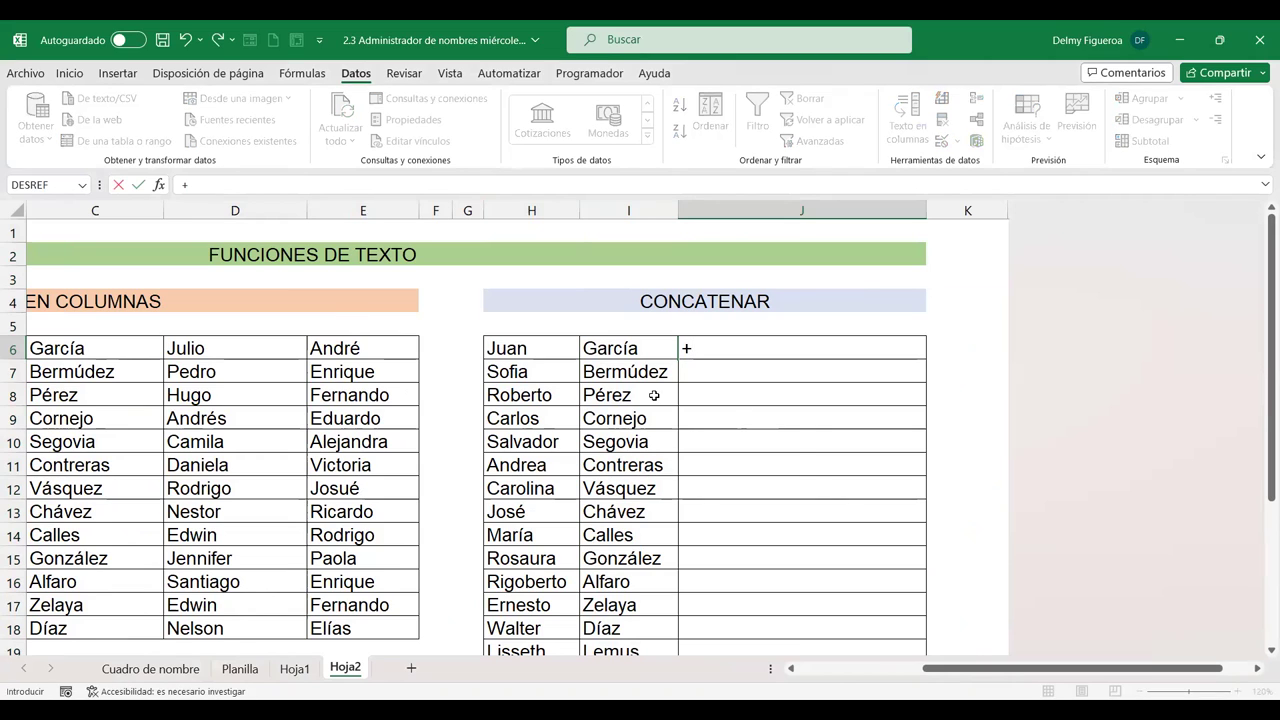
pyautogui.press('BackSpace')
pyautogui.write('+')
pyautogui.press('BackSpace')
pyautogui.write('=')
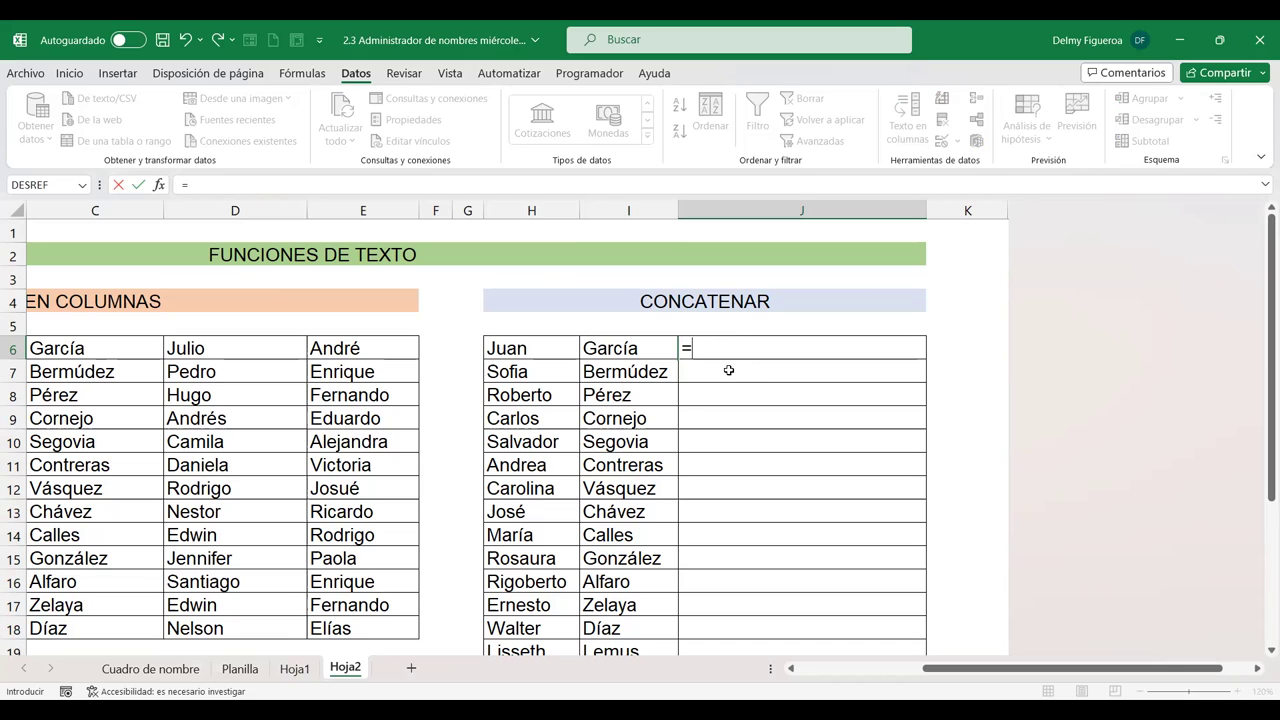
pyautogui.click(530, 348)
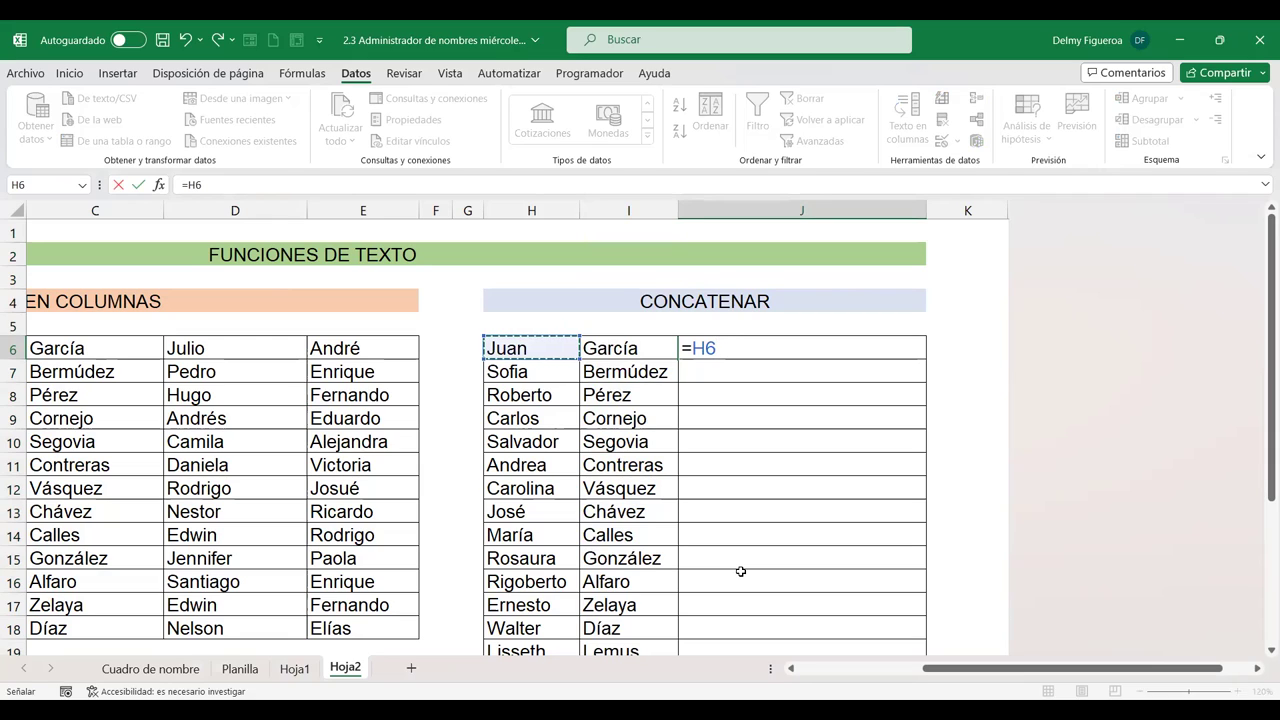
pyautogui.write('&')
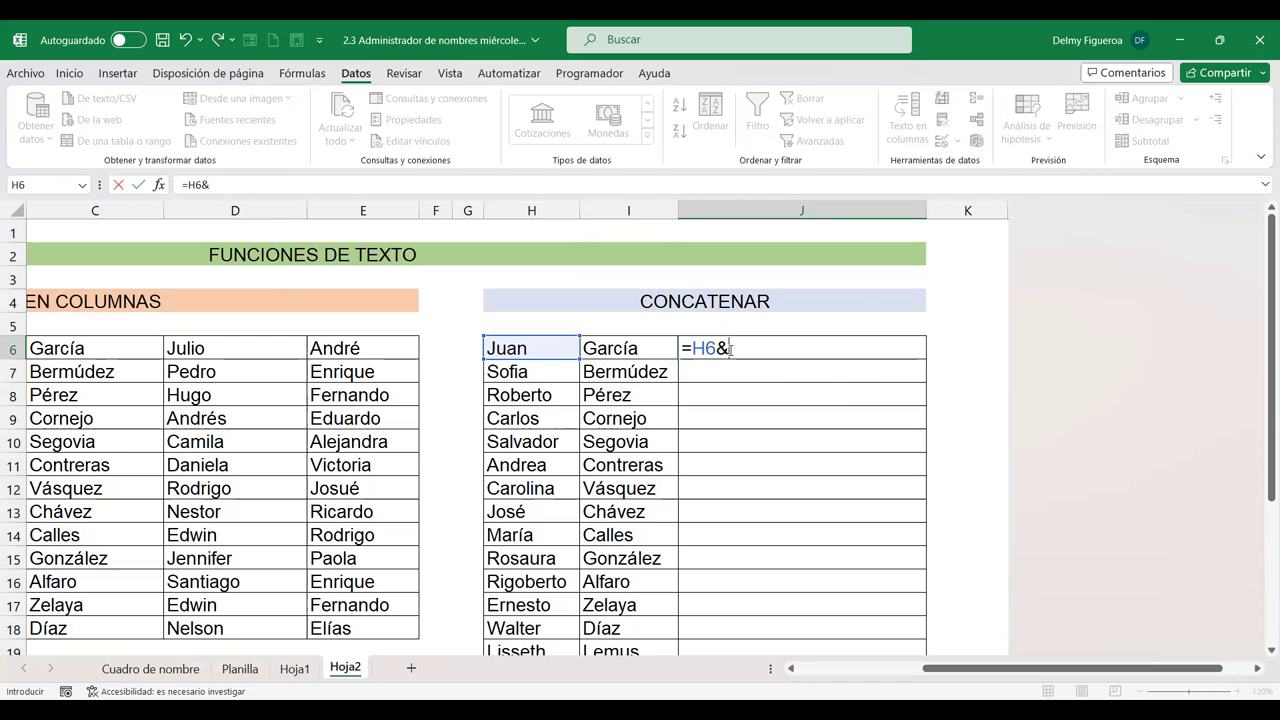
pyautogui.click(629, 353)
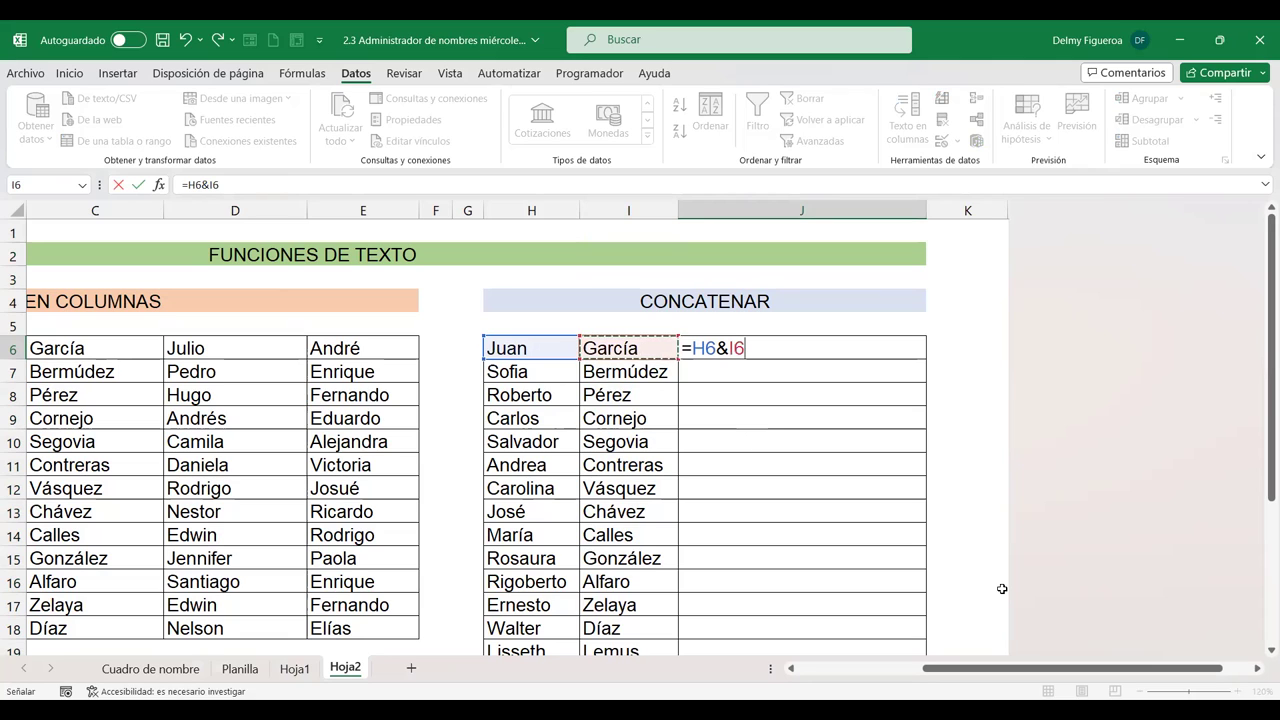
pyautogui.press('Return')
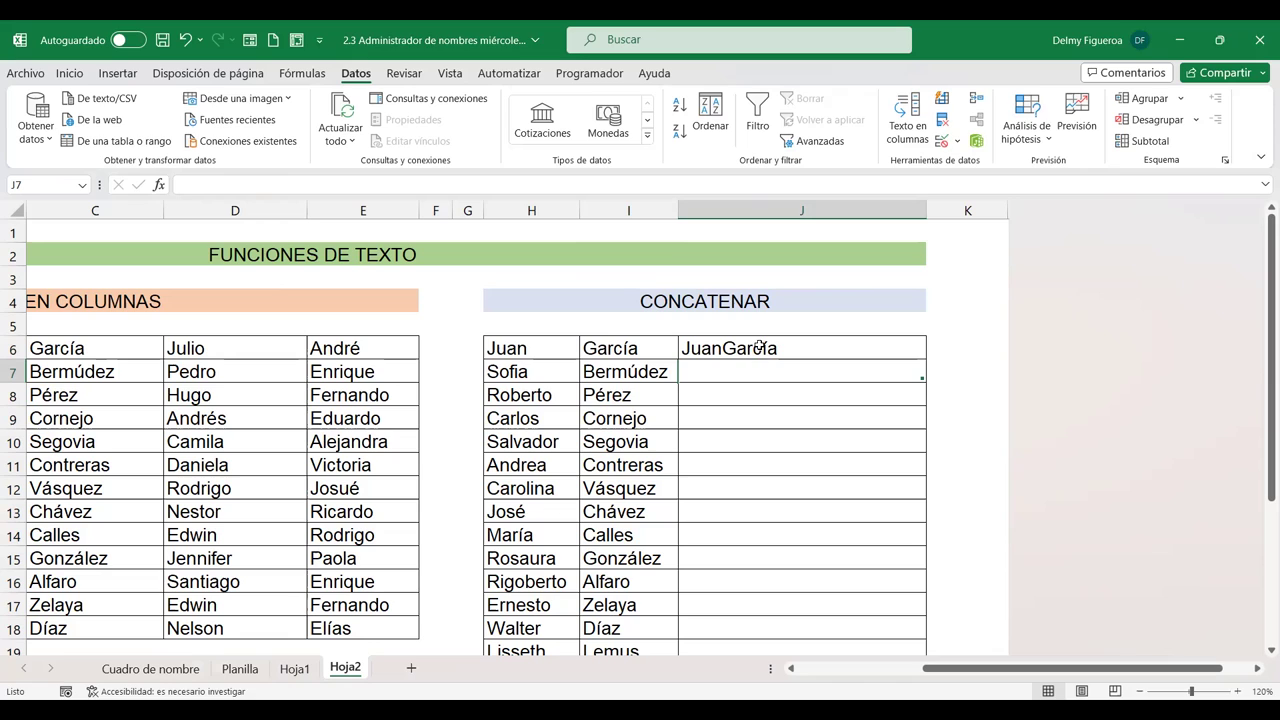
# Step: Add a " " space between the names so J6 reads =H6&" "&I6, showing Juan García
pyautogui.doubleClick(760, 347)
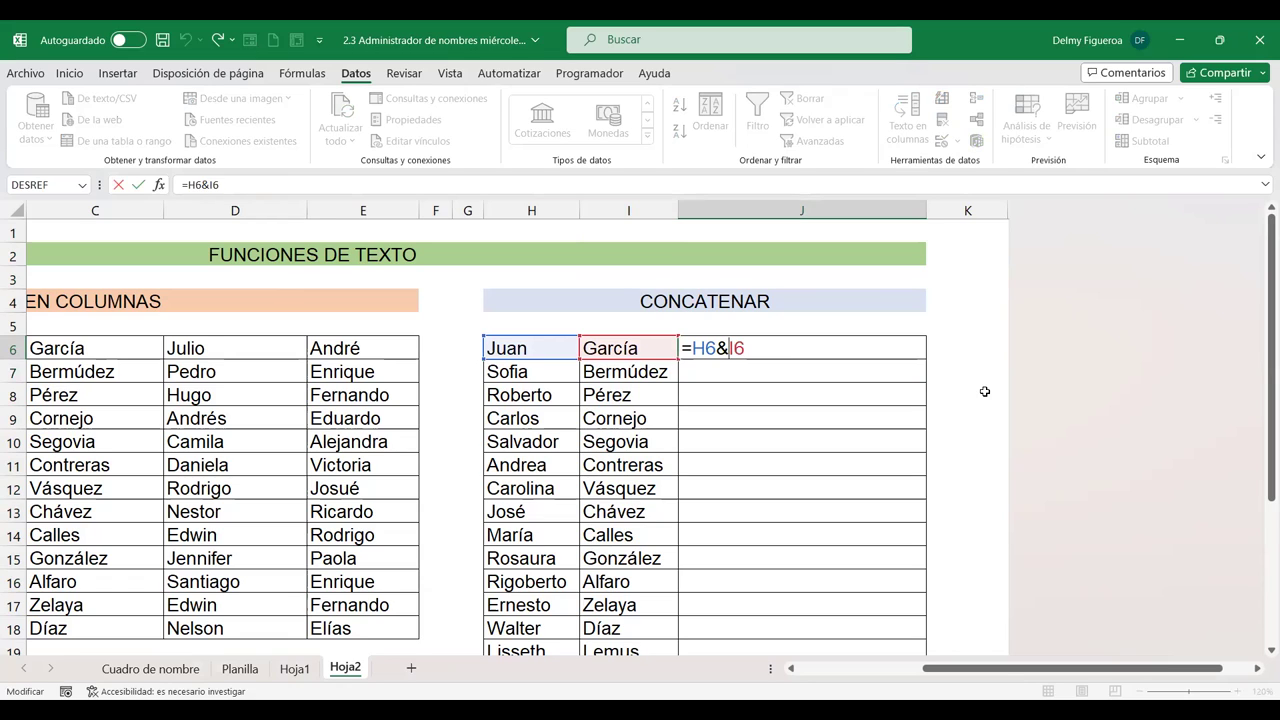
pyautogui.write('"')
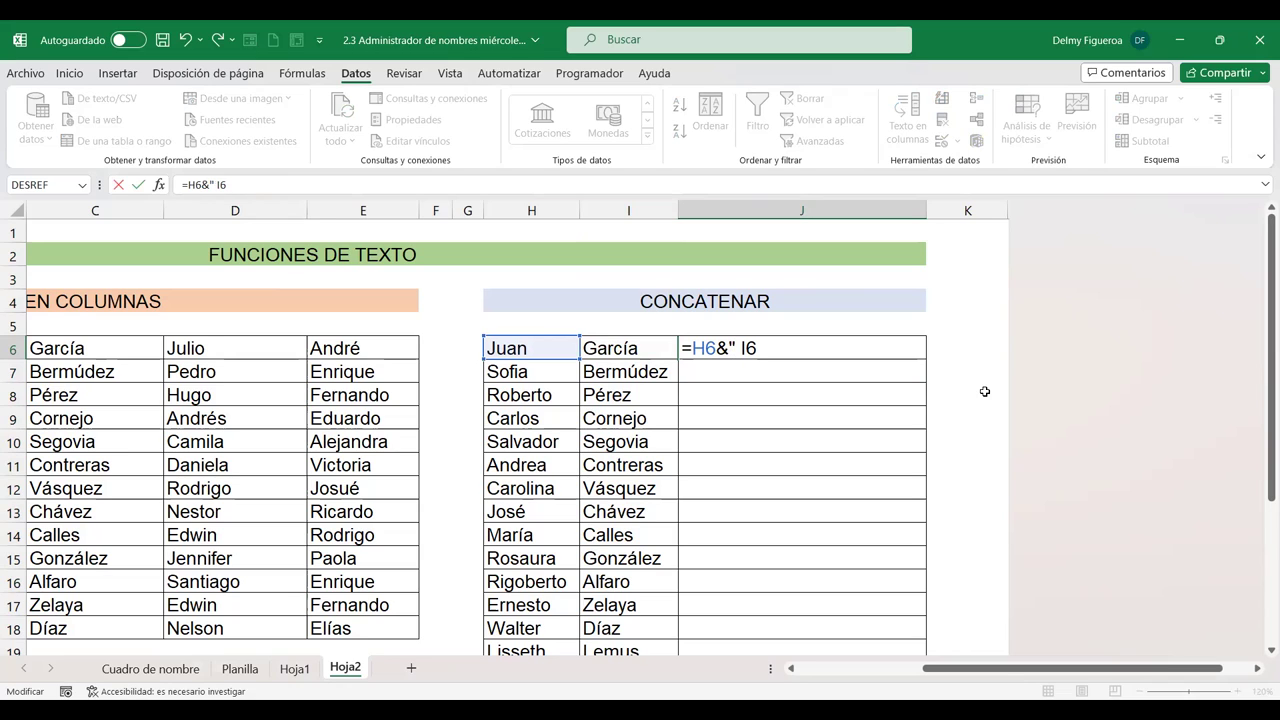
pyautogui.write('"')
pyautogui.write('&')
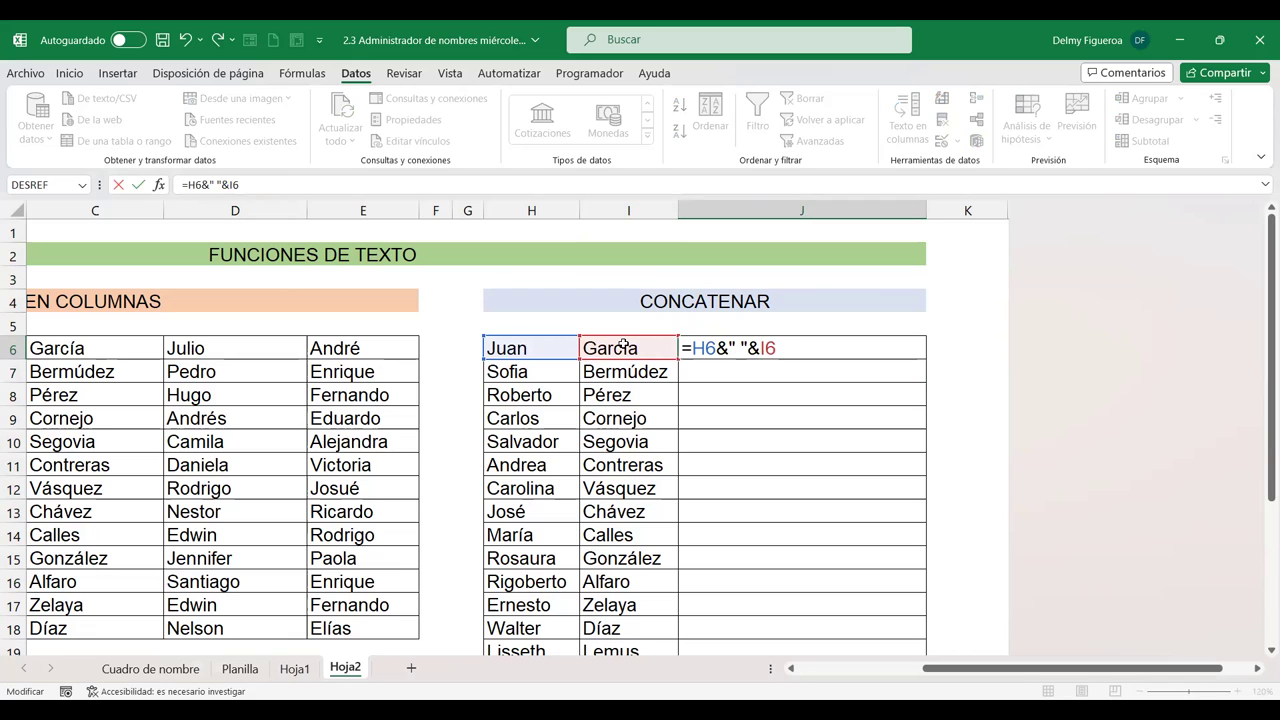
pyautogui.hotkey('ctrl', 'Return')
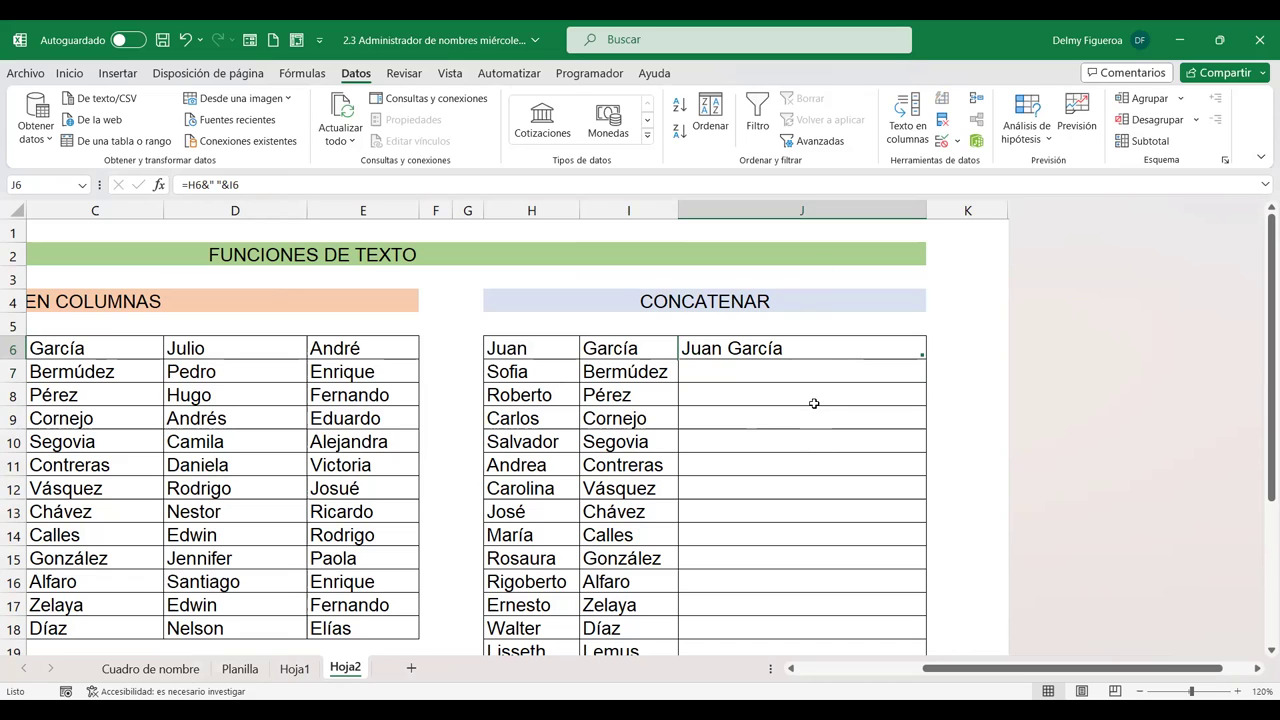
pyautogui.click(774, 371)
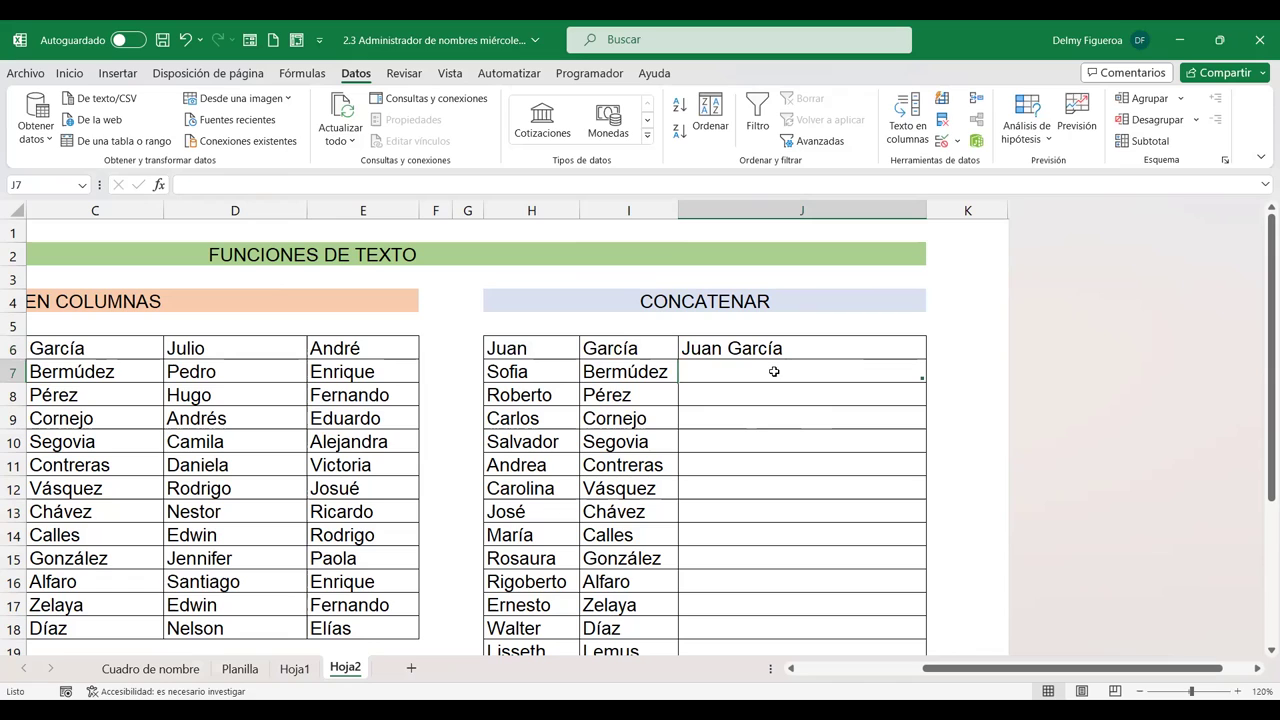
# Step: Enter =+CONCAT(H7;I7) in J7 using the autocomplete suggestion
pyautogui.write('+')
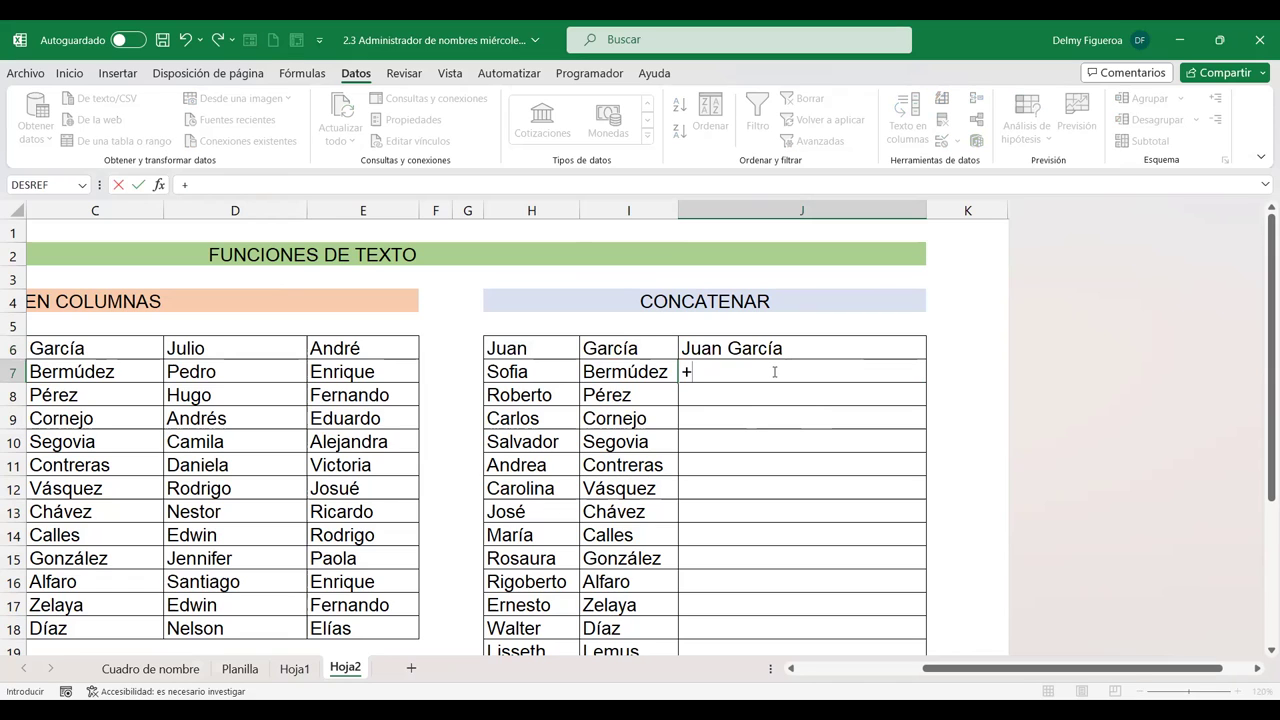
pyautogui.write('con')
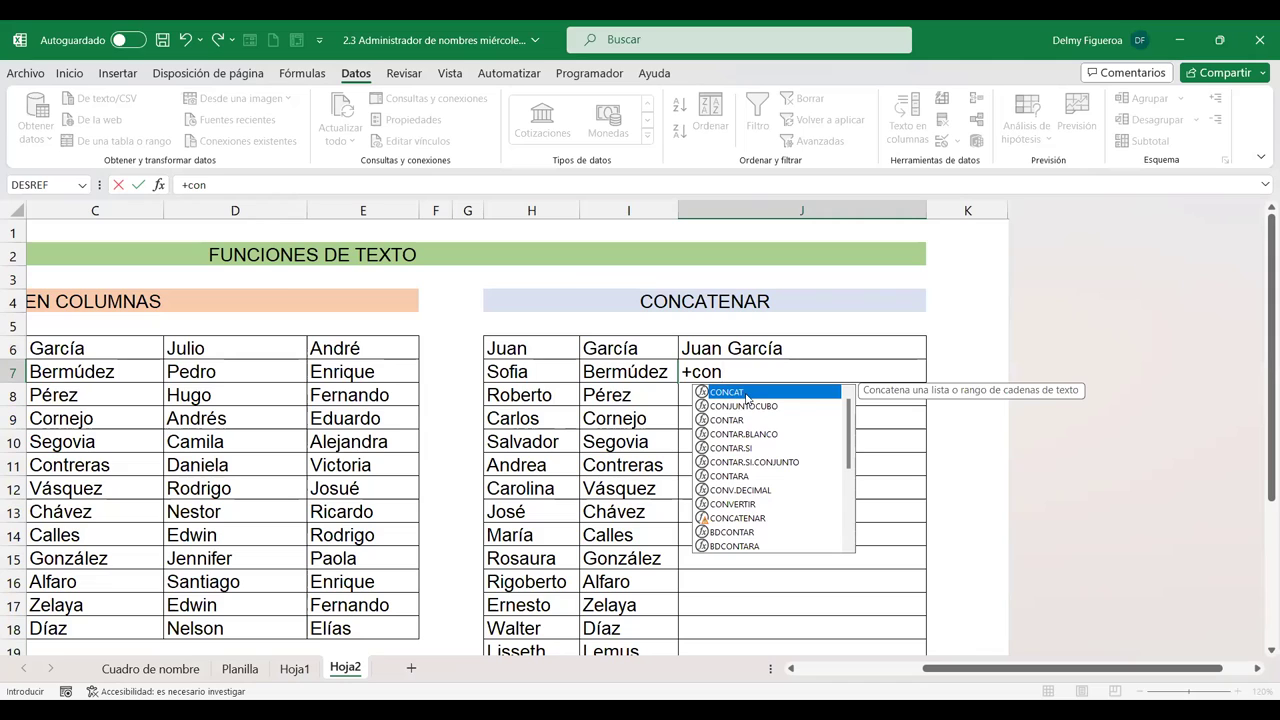
pyautogui.doubleClick(746, 394)
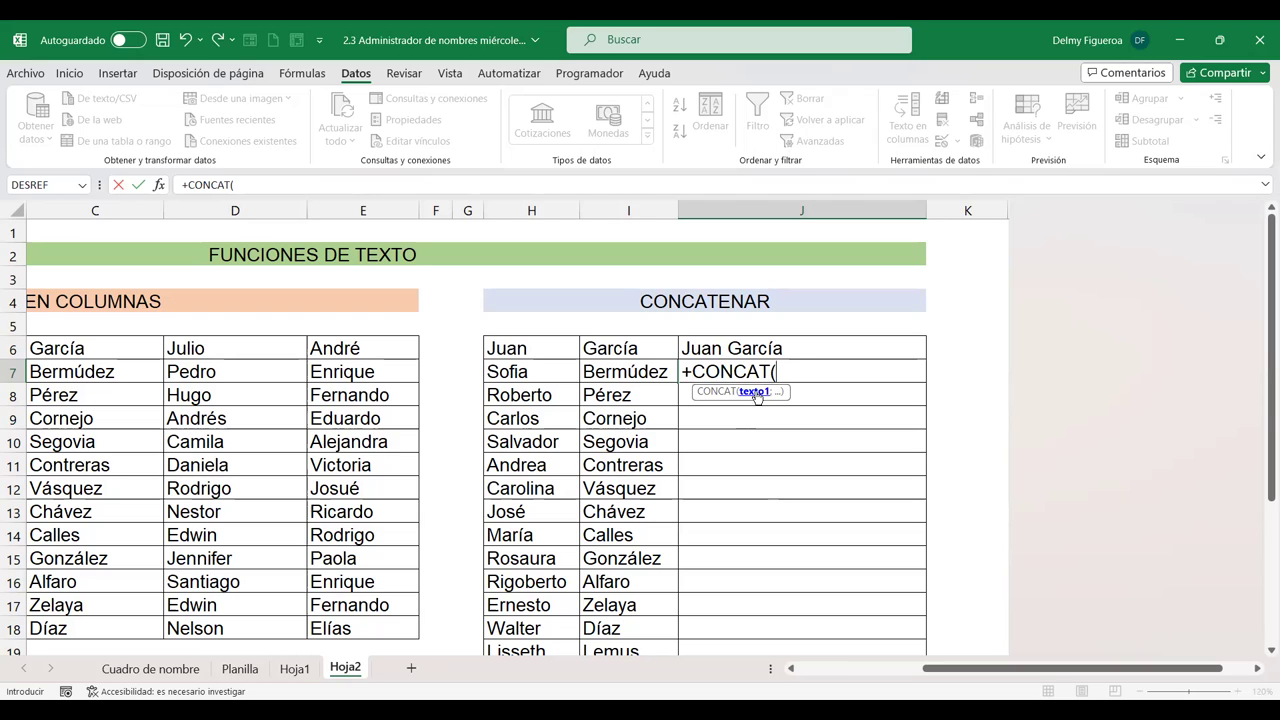
pyautogui.click(544, 374)
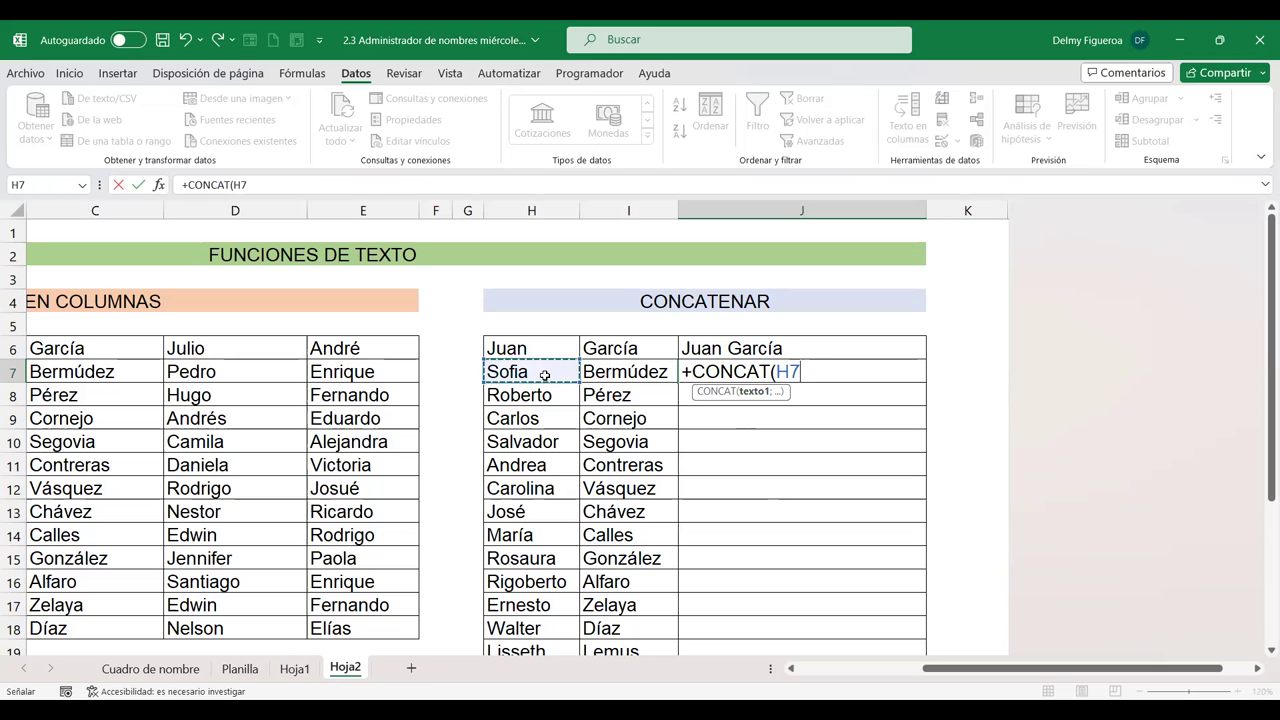
pyautogui.write(';')
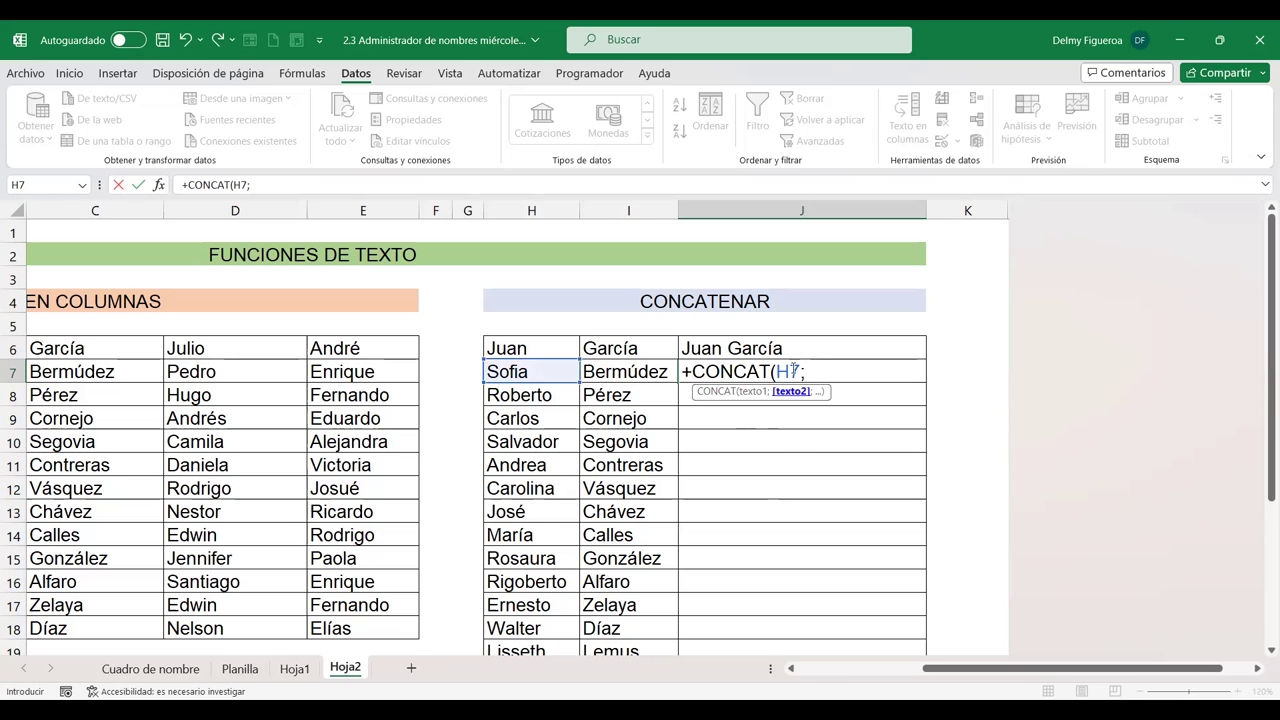
pyautogui.click(655, 371)
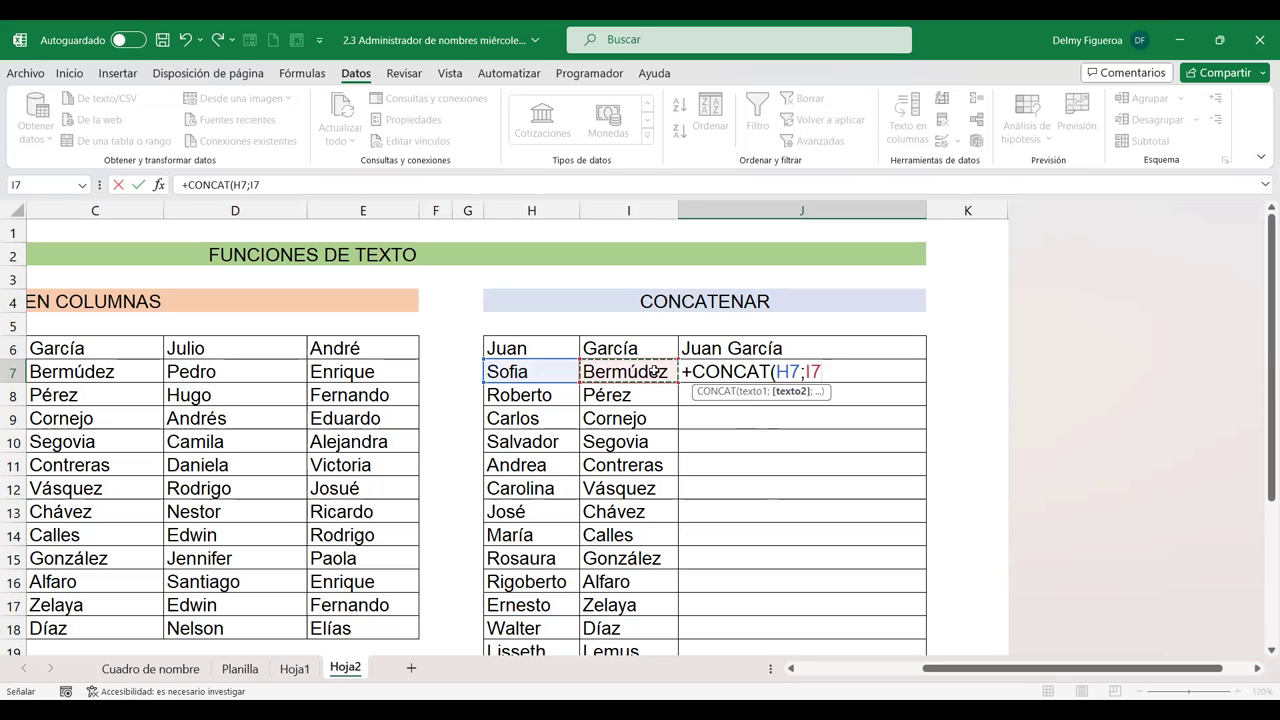
pyautogui.write(')')
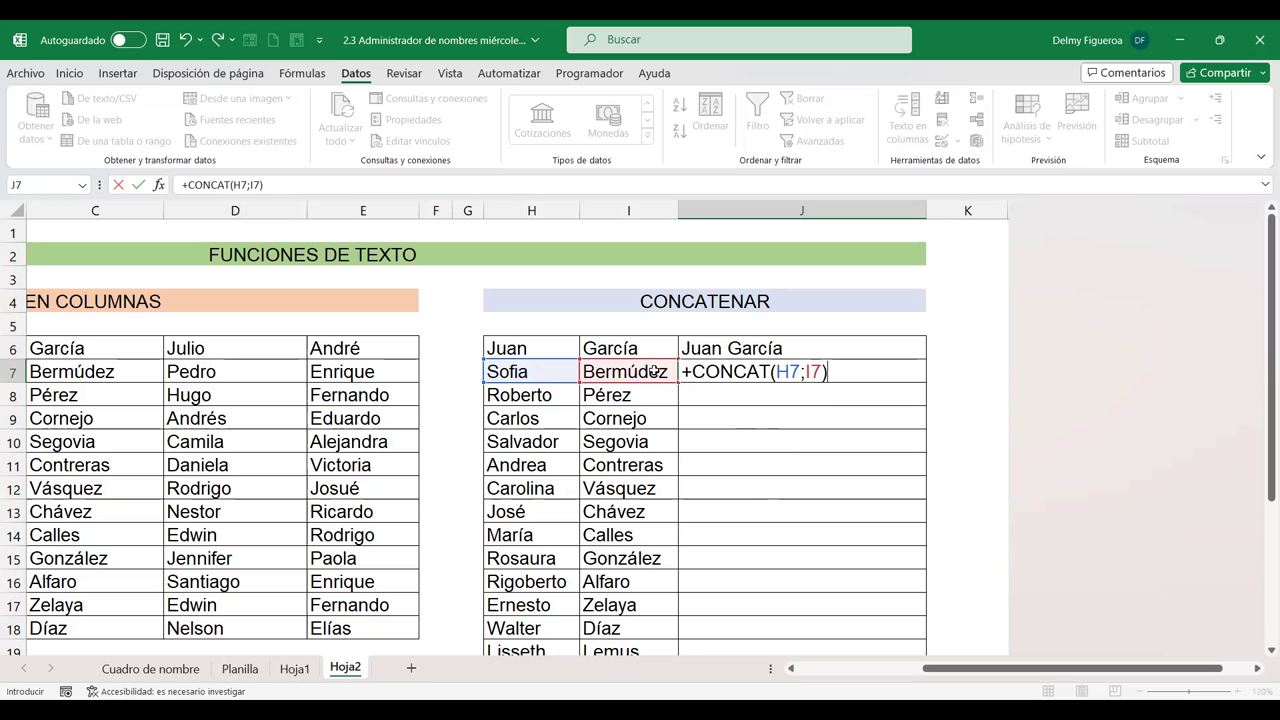
pyautogui.press('Return')
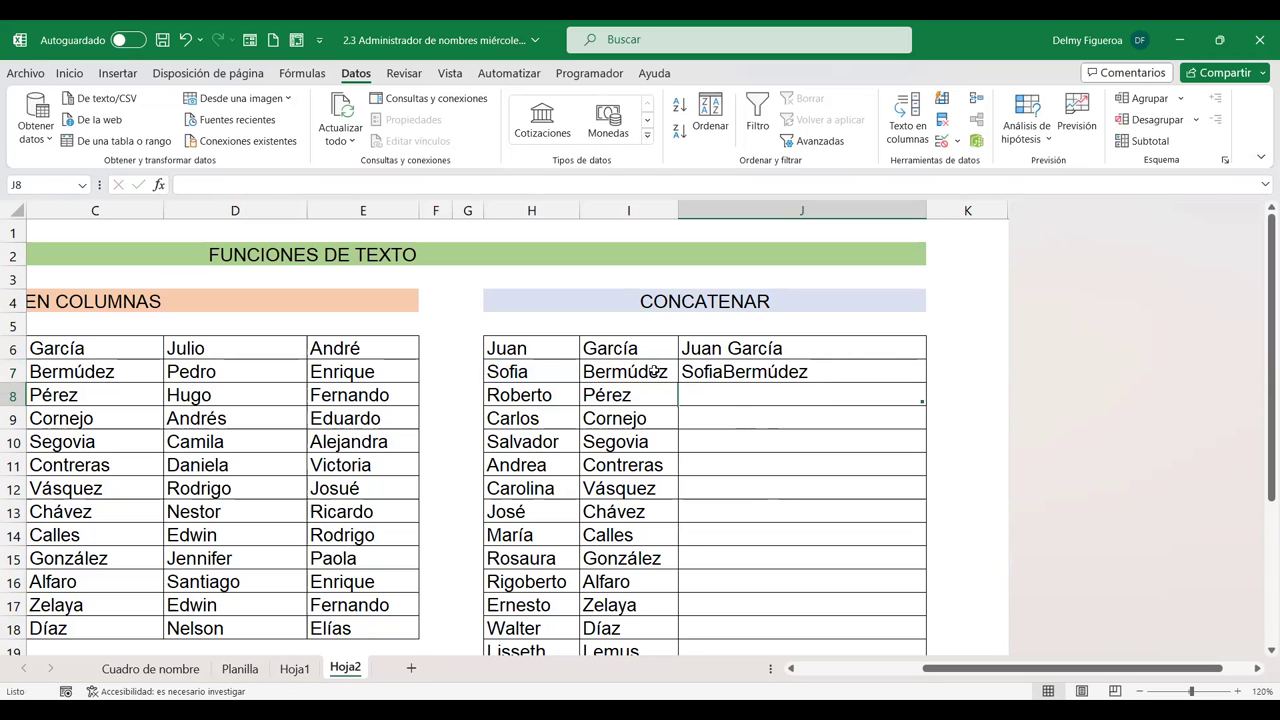
pyautogui.press('Up')
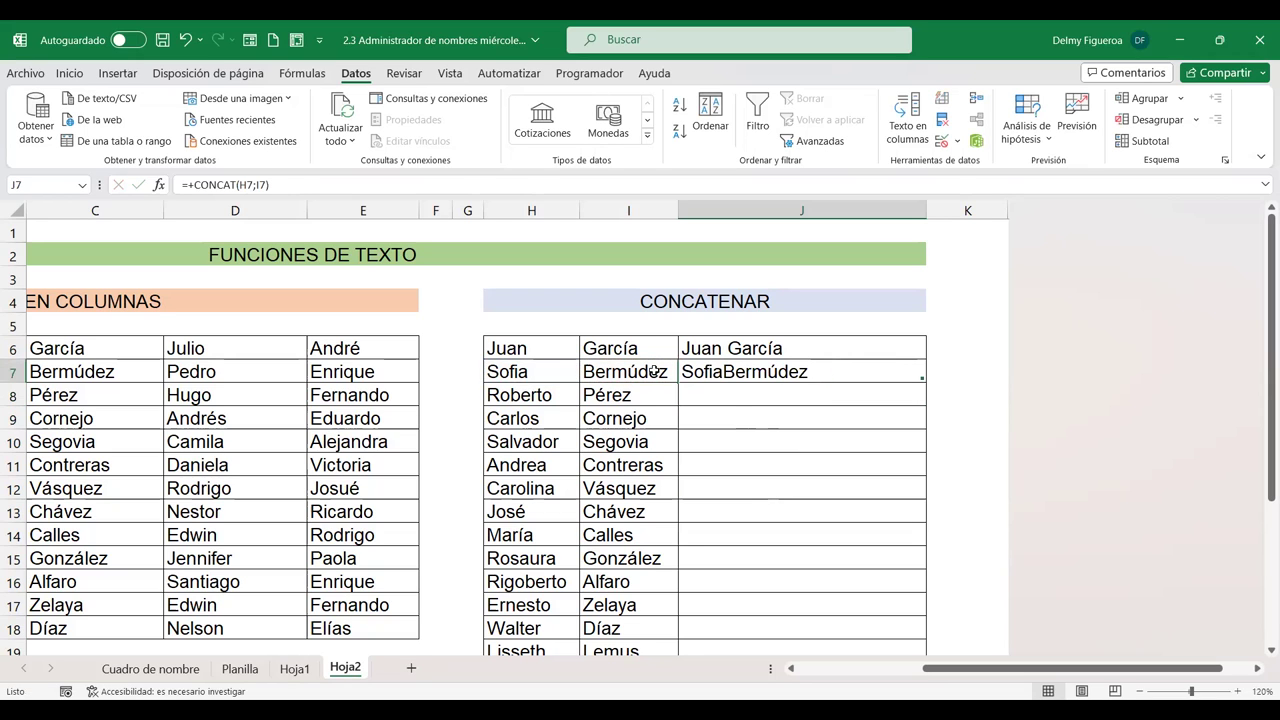
pyautogui.press('F2')
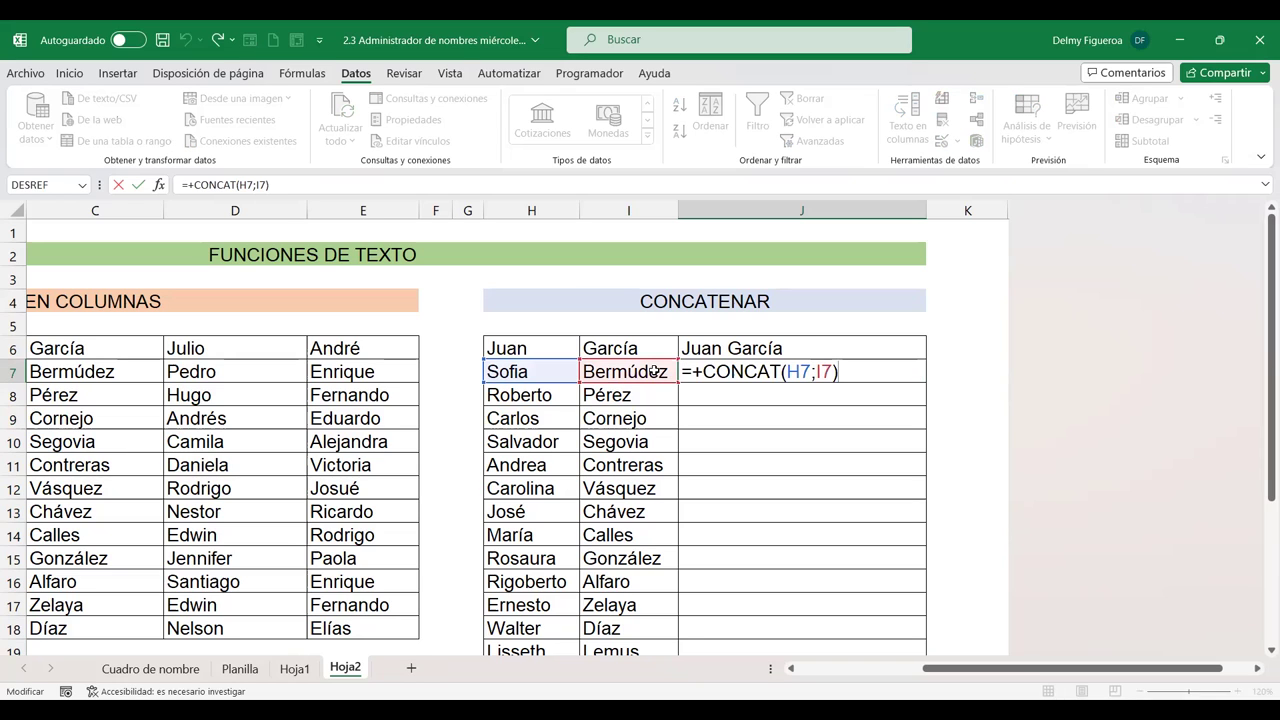
pyautogui.click(814, 372)
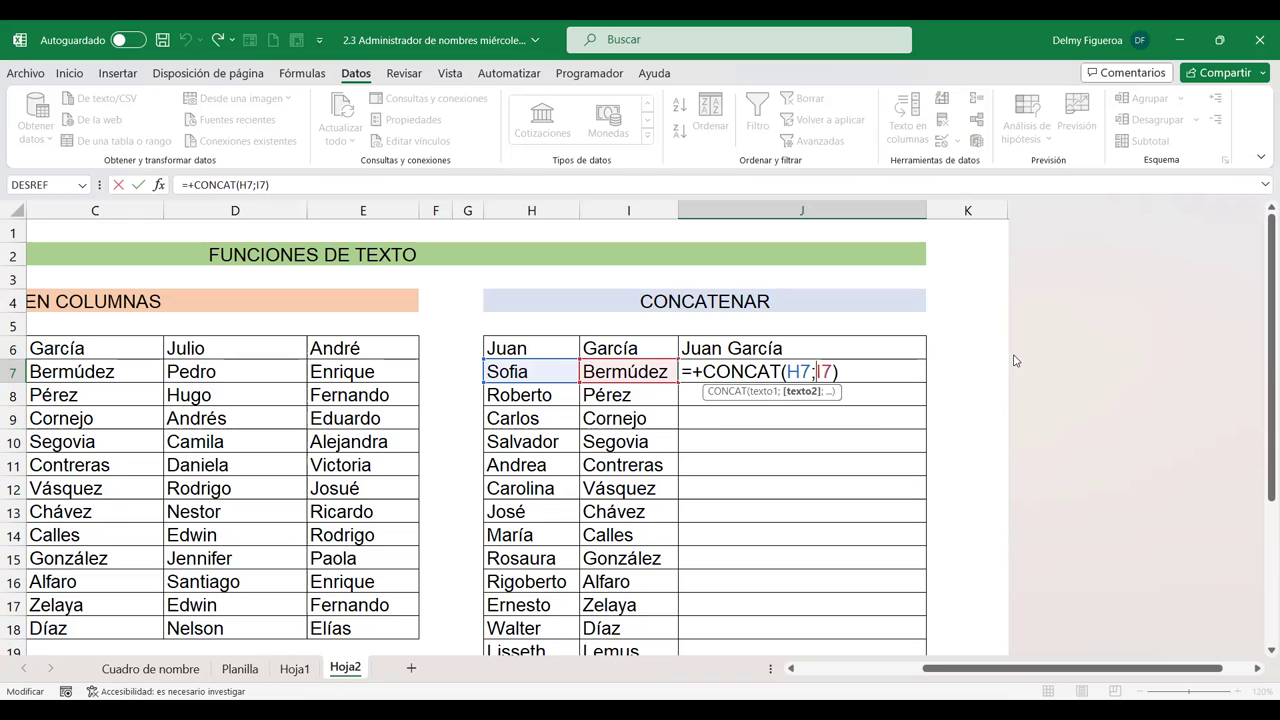
pyautogui.write('" ";')
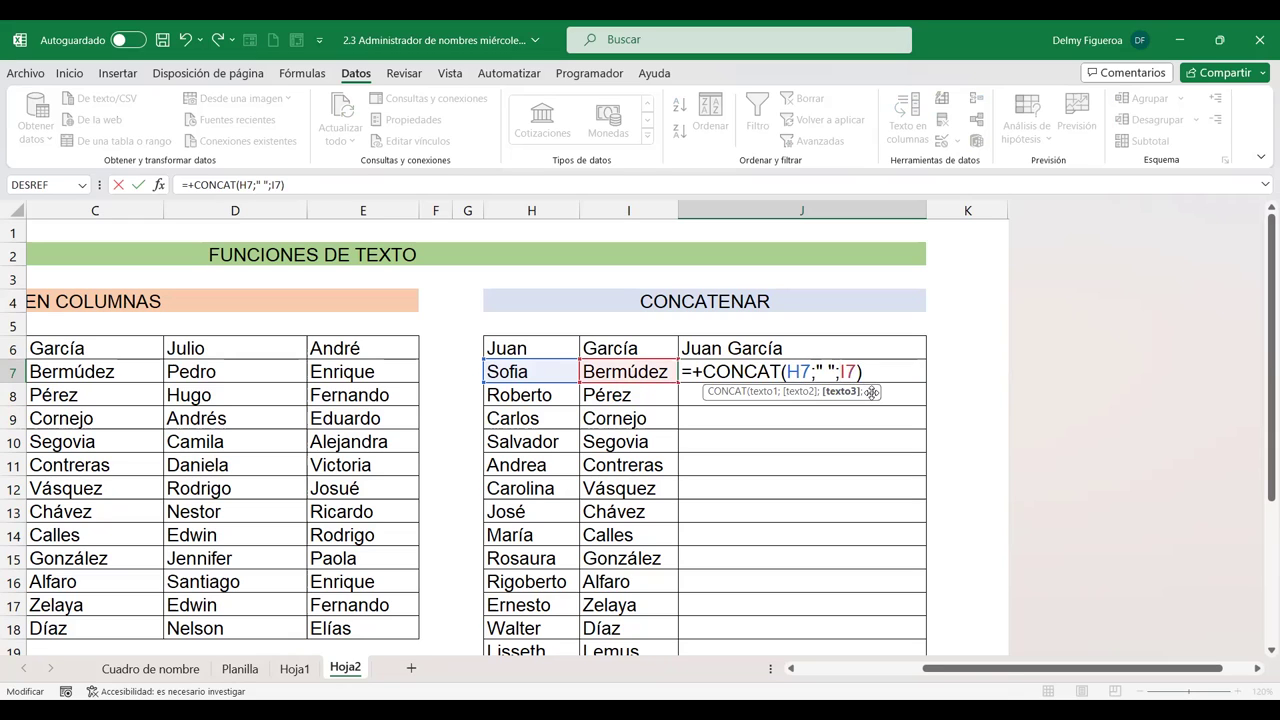
pyautogui.click(820, 370)
pyautogui.hotkey('ctrl', 'Return')
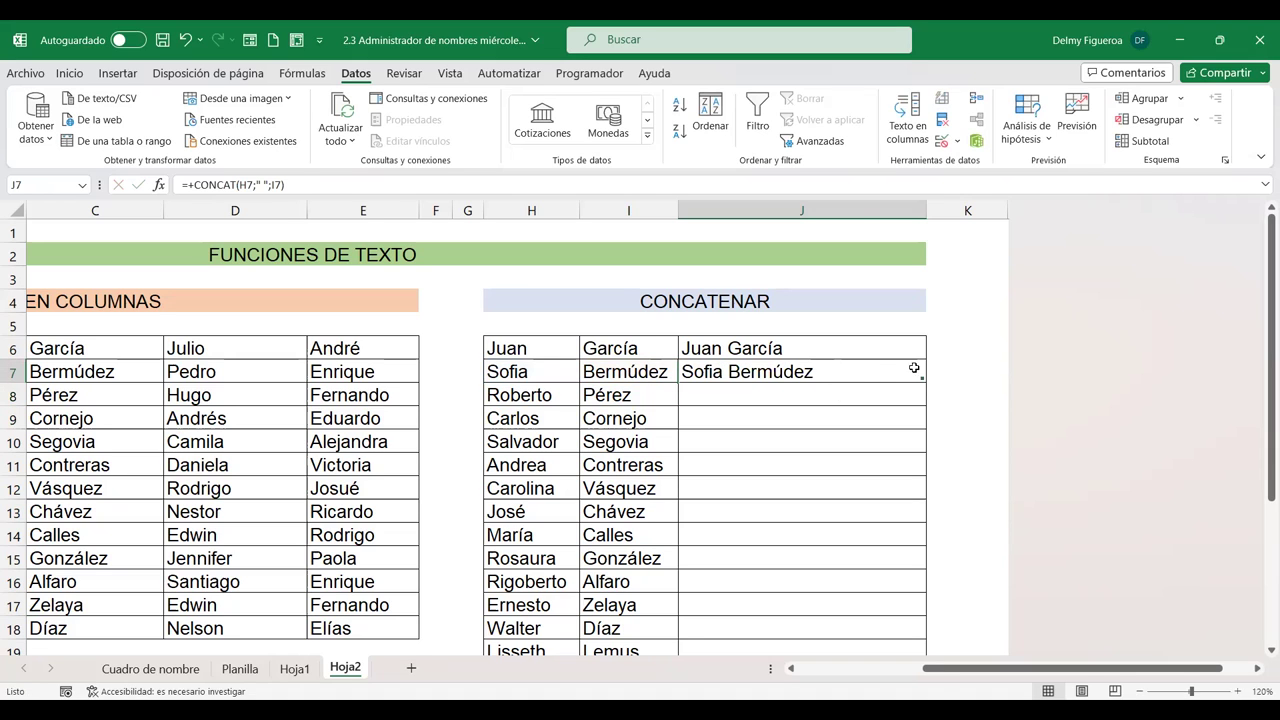
# Step: Fill J7's CONCAT formula down through J20
pyautogui.moveTo(924, 380); pyautogui.dragTo(924, 640)
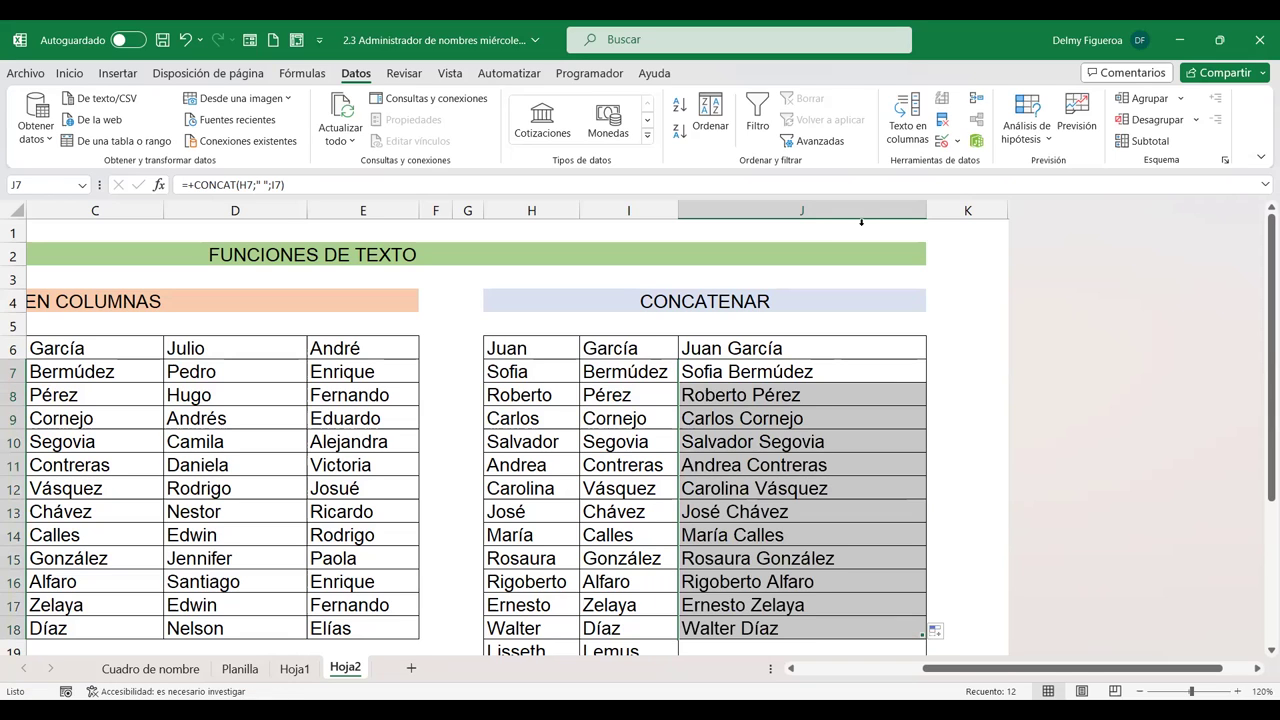
pyautogui.scroll(-2, 857, 509)
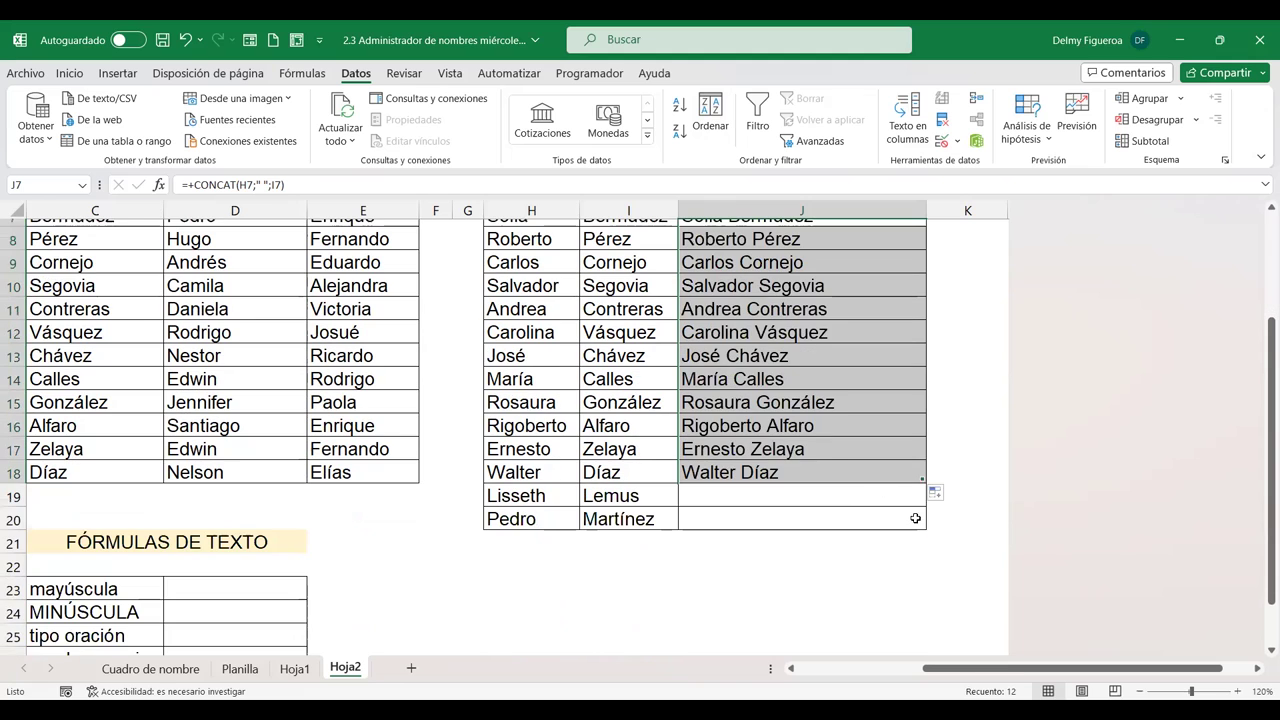
pyautogui.moveTo(922, 481); pyautogui.dragTo(924, 525)
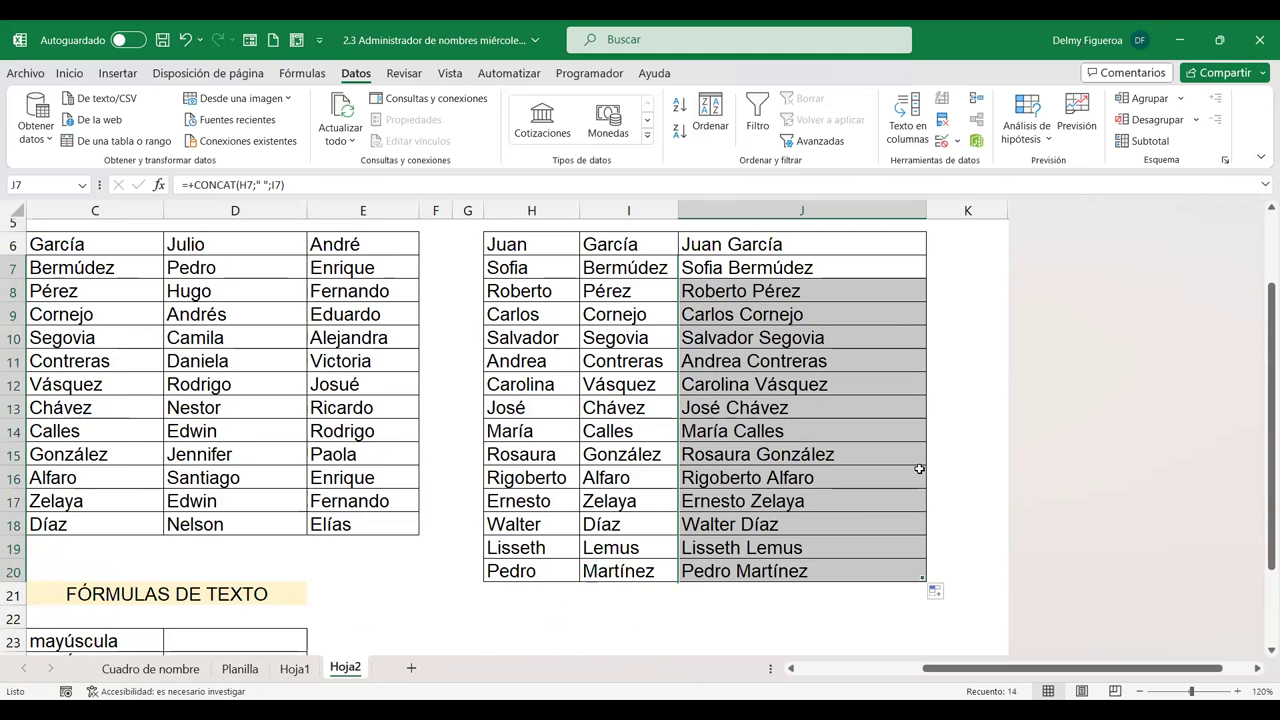
pyautogui.scroll(2, 919, 468)
pyautogui.scroll(2, 919, 468)
pyautogui.scroll(-1, 871, 455)
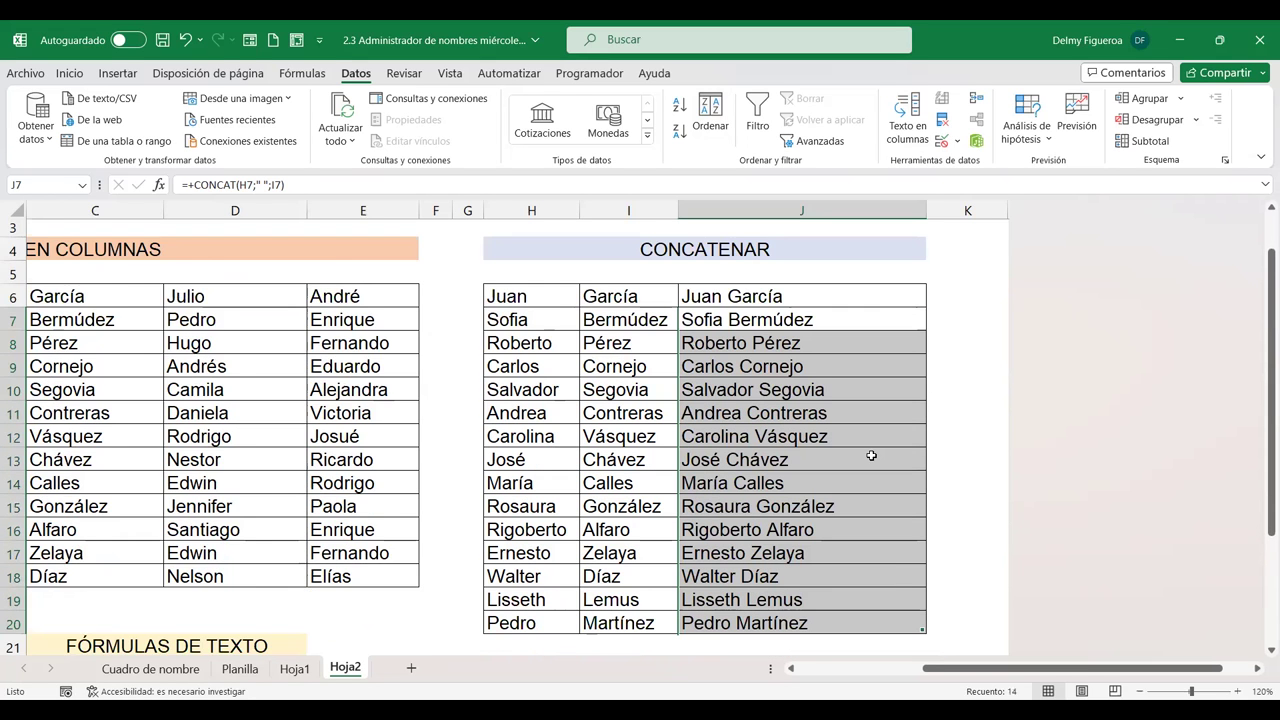
pyautogui.scroll(-2, 871, 455)
pyautogui.scroll(-1, 871, 455)
pyautogui.scroll(-1, 871, 455)
pyautogui.click(827, 664)
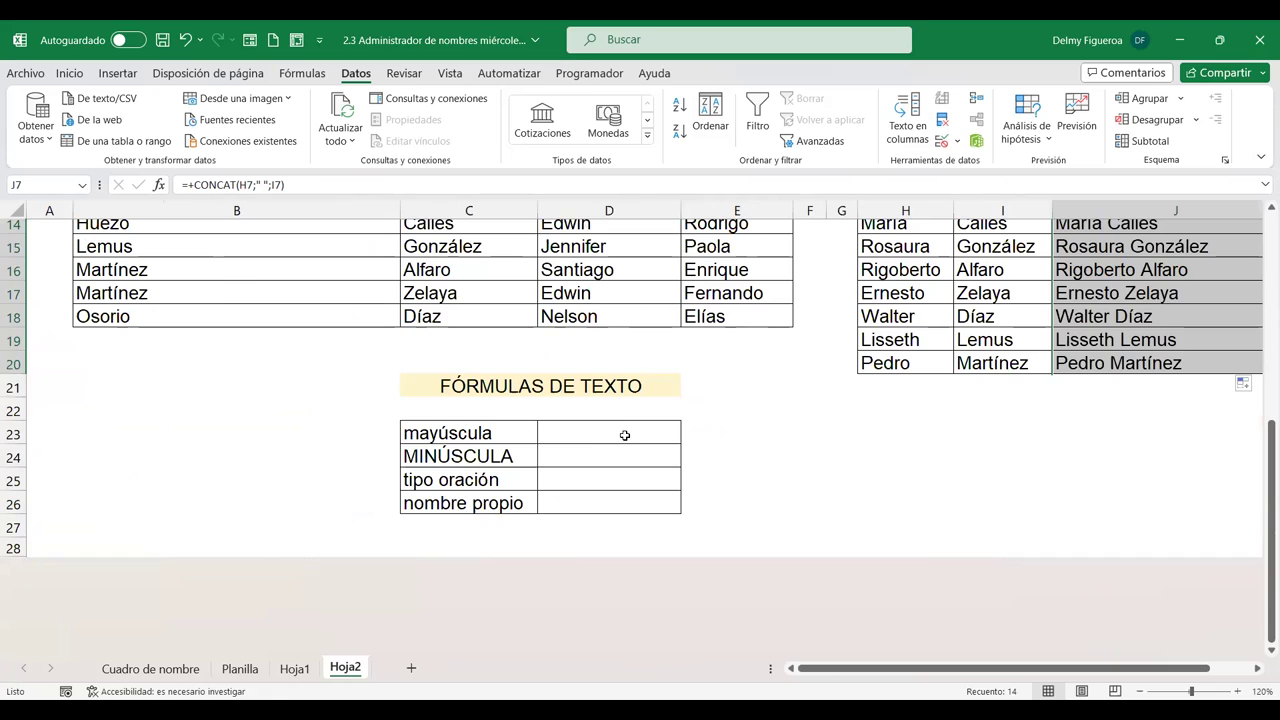
pyautogui.click(624, 439)
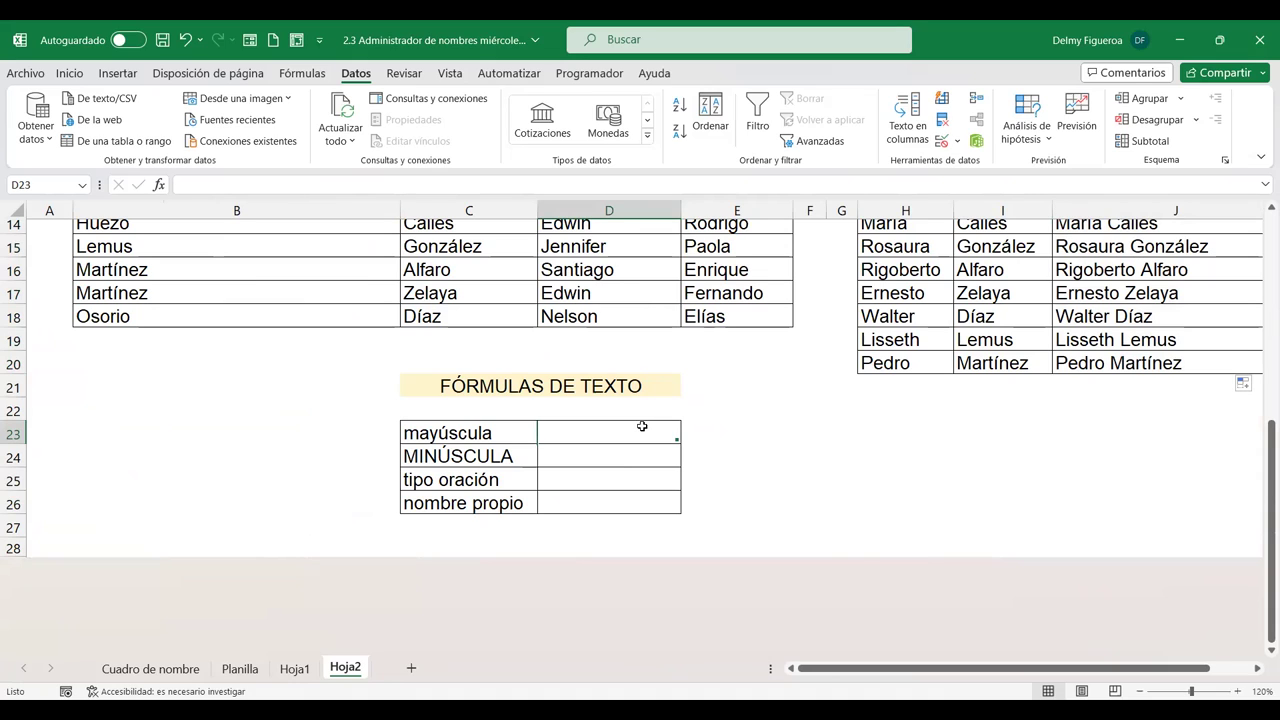
pyautogui.write('+')
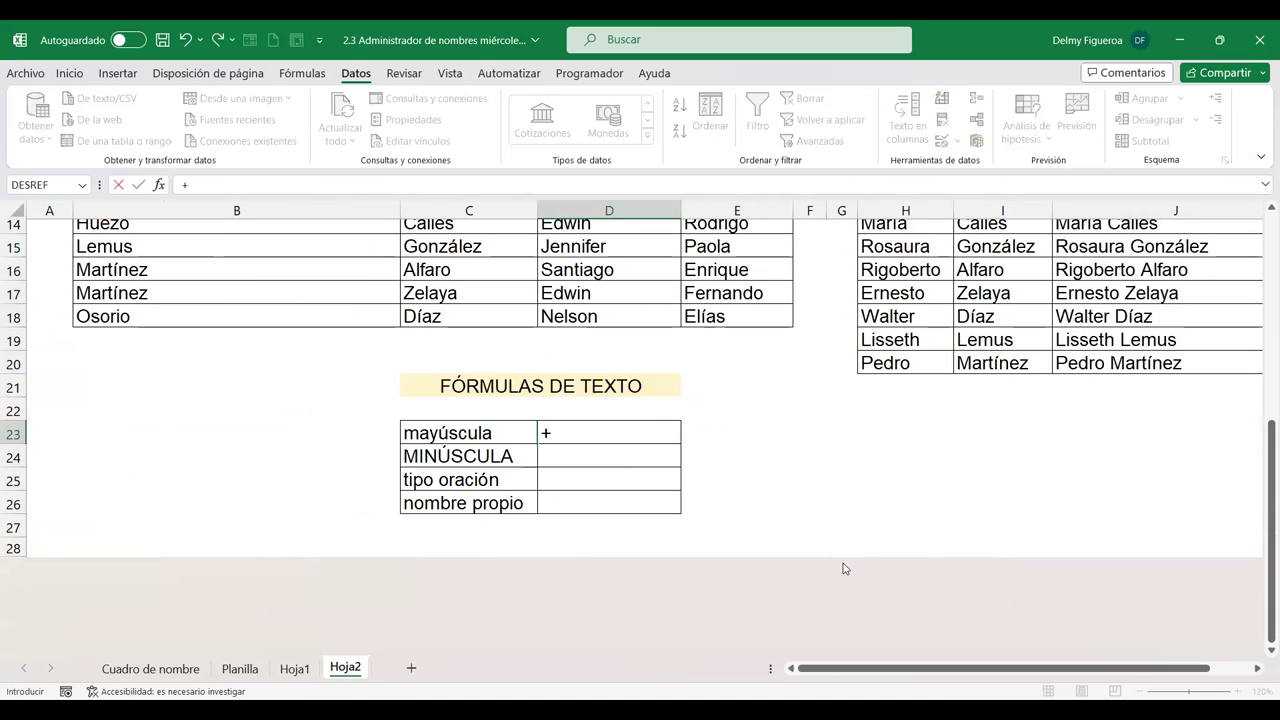
pyautogui.write('mayus')
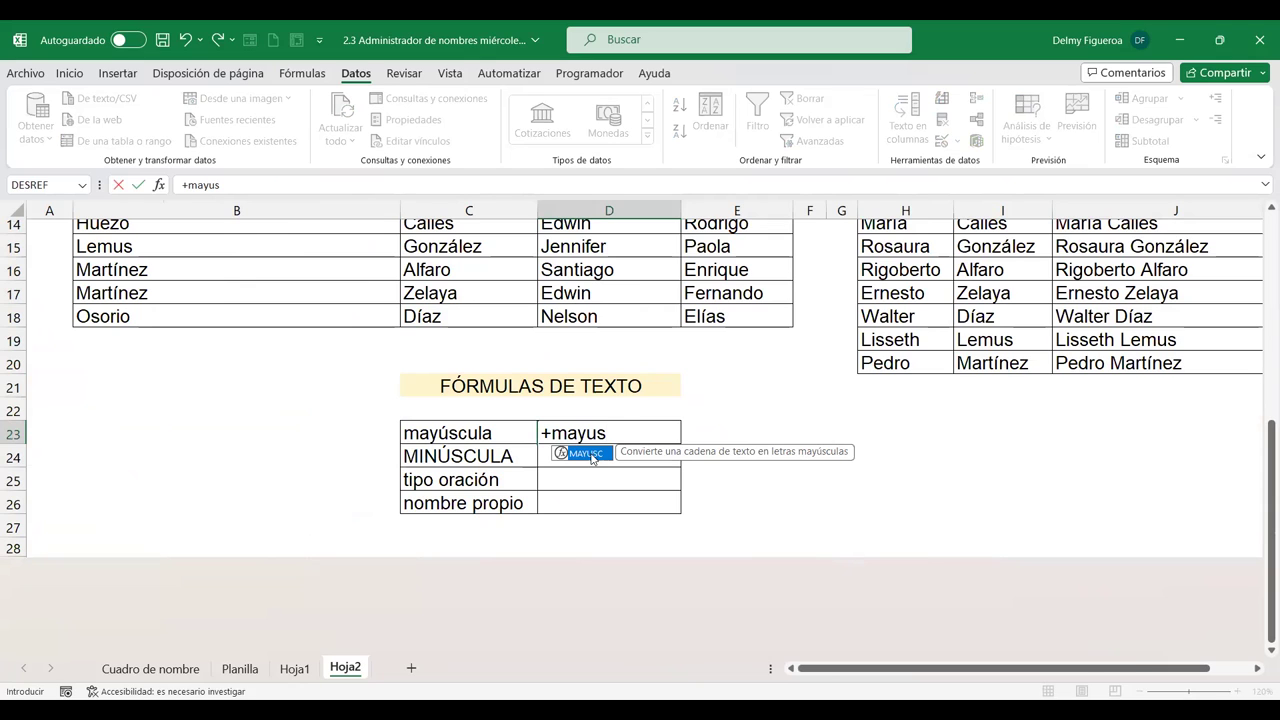
pyautogui.press('Escape')
pyautogui.press('Escape')
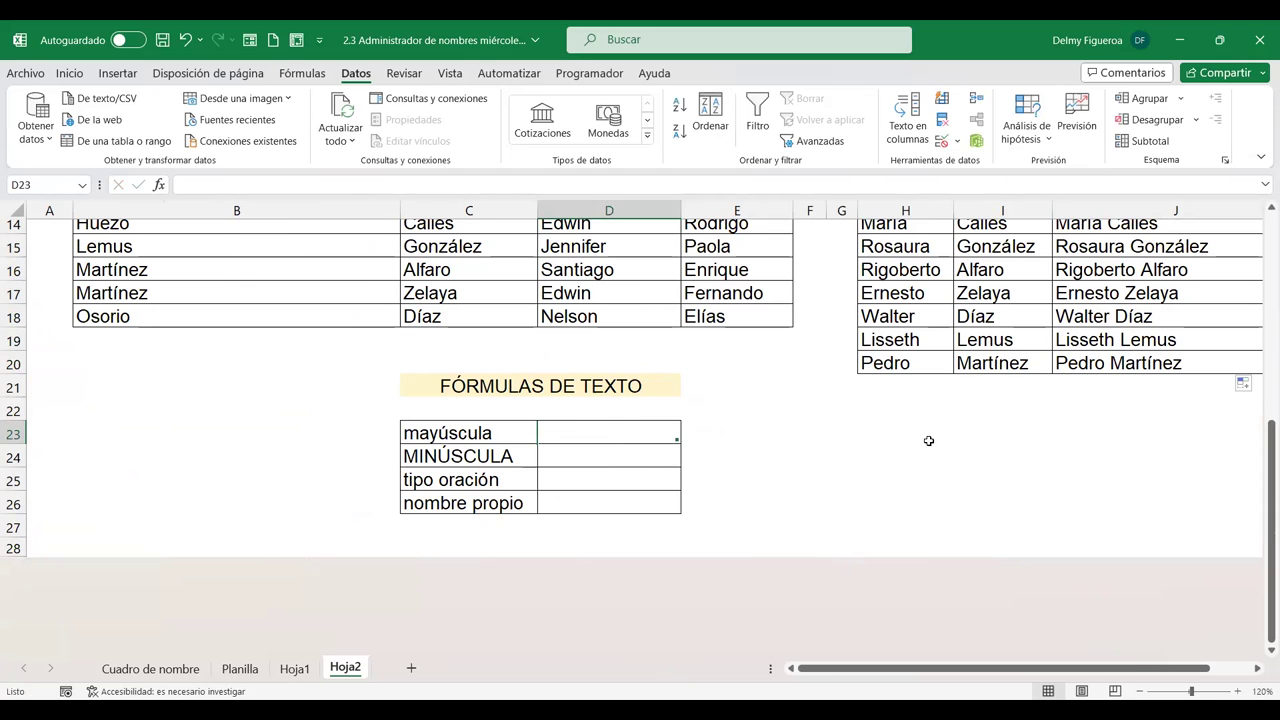
pyautogui.click(1014, 449)
pyautogui.hscroll(3, 1014, 449)
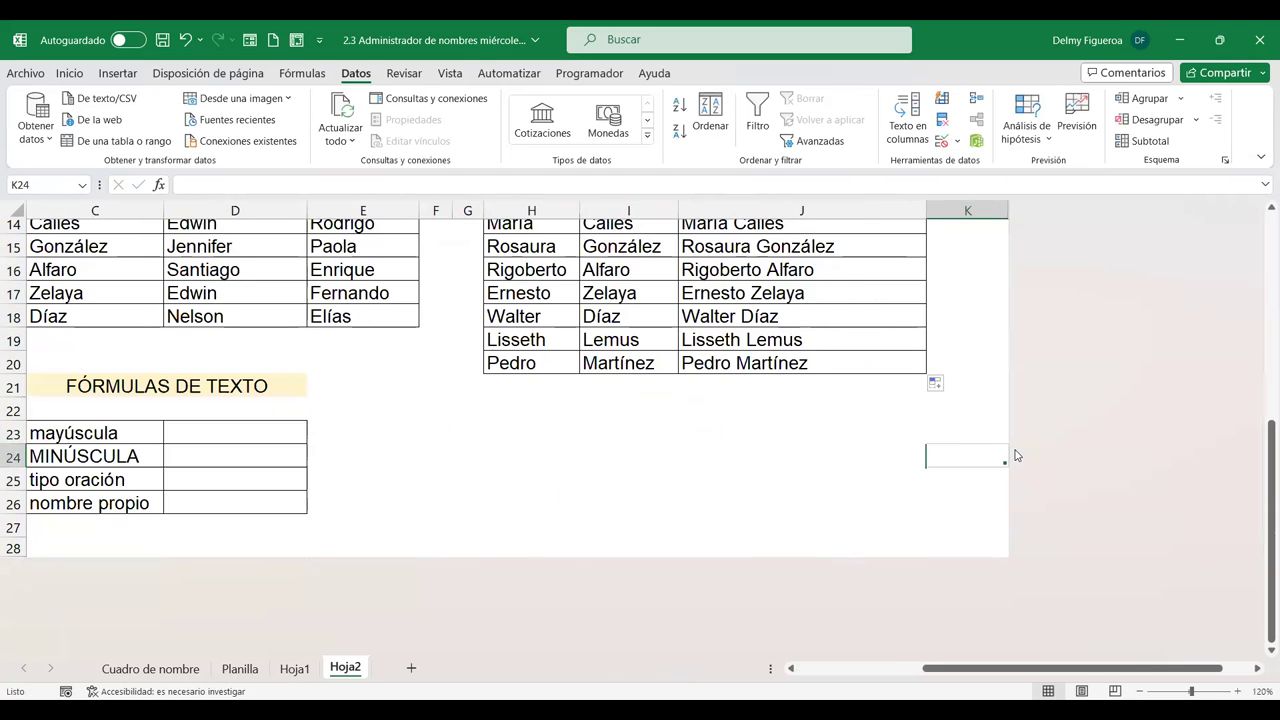
pyautogui.press('Up')
pyautogui.press('Right')
pyautogui.scroll(2, 1014, 443)
pyautogui.scroll(1, 851, 277)
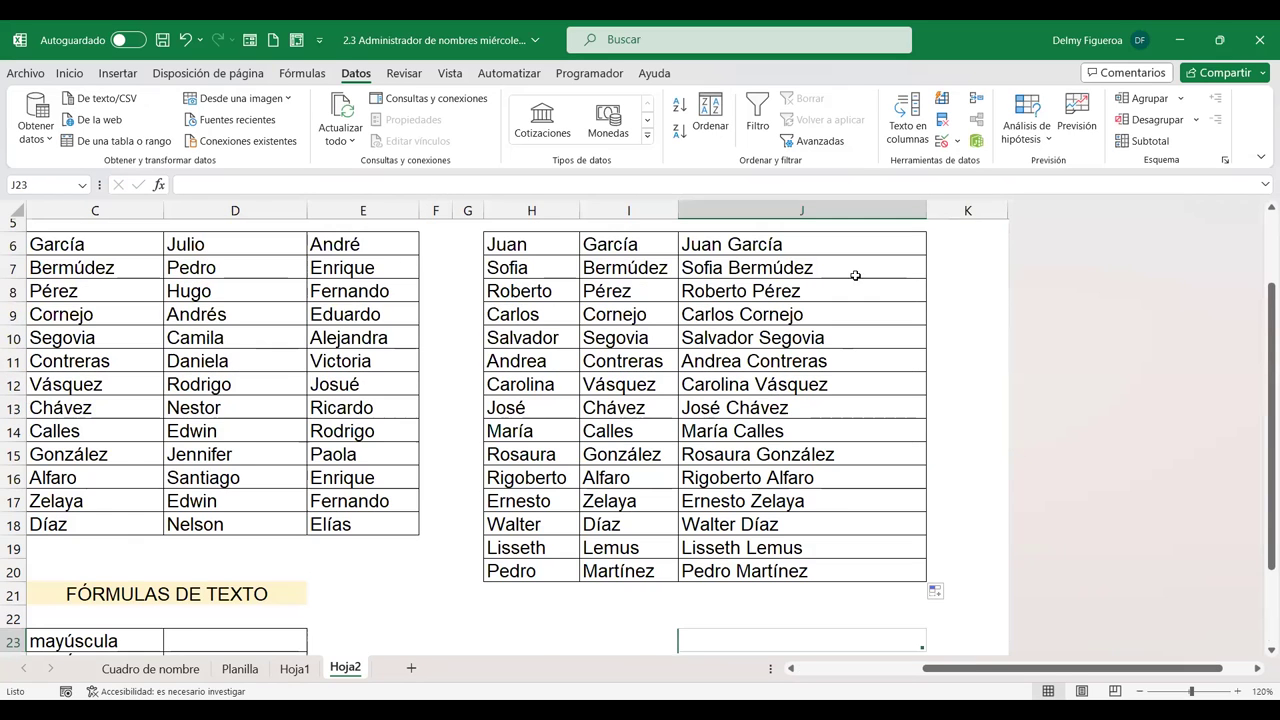
pyautogui.scroll(2, 851, 283)
pyautogui.scroll(-3, 848, 303)
pyautogui.scroll(2, 806, 300)
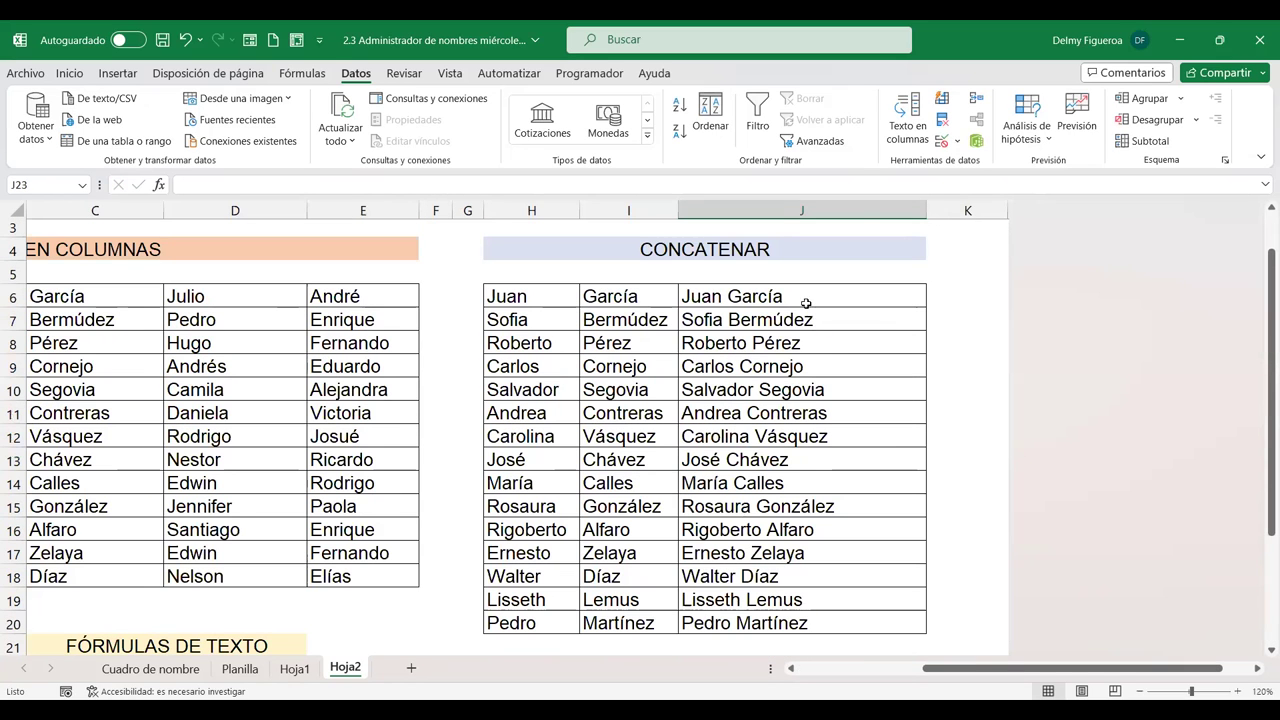
pyautogui.doubleClick(788, 316)
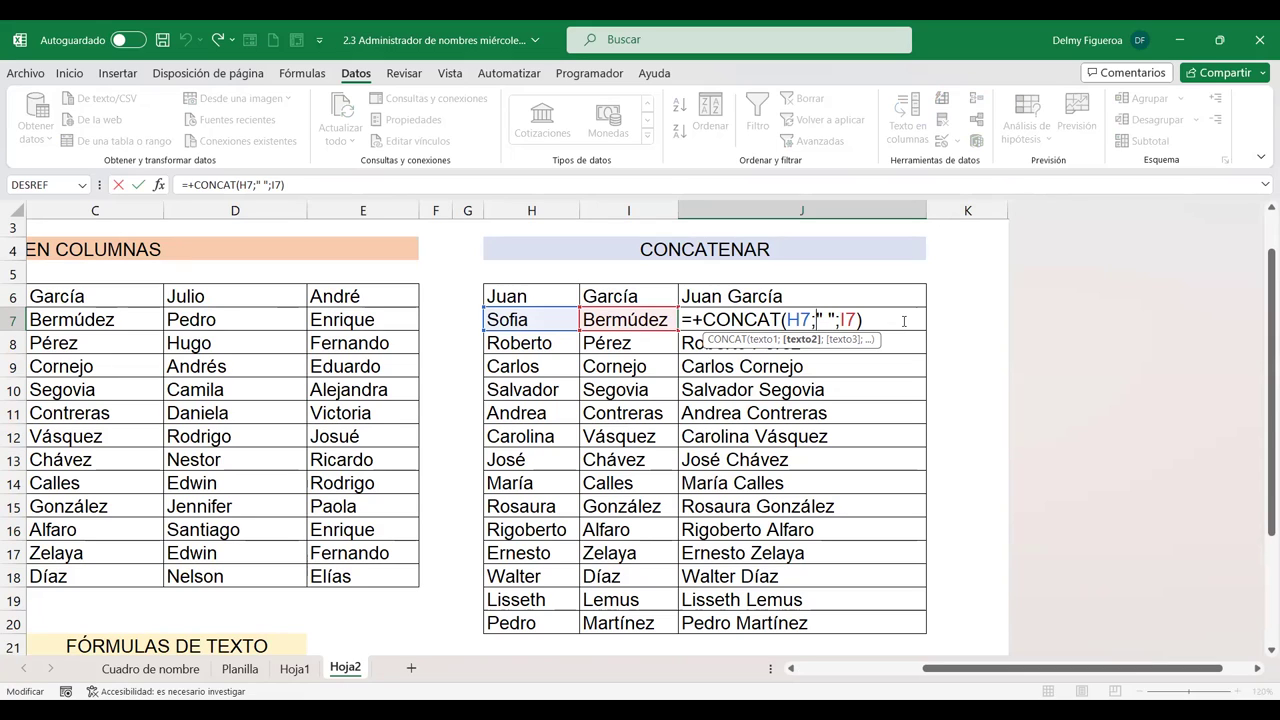
pyautogui.press('Left')
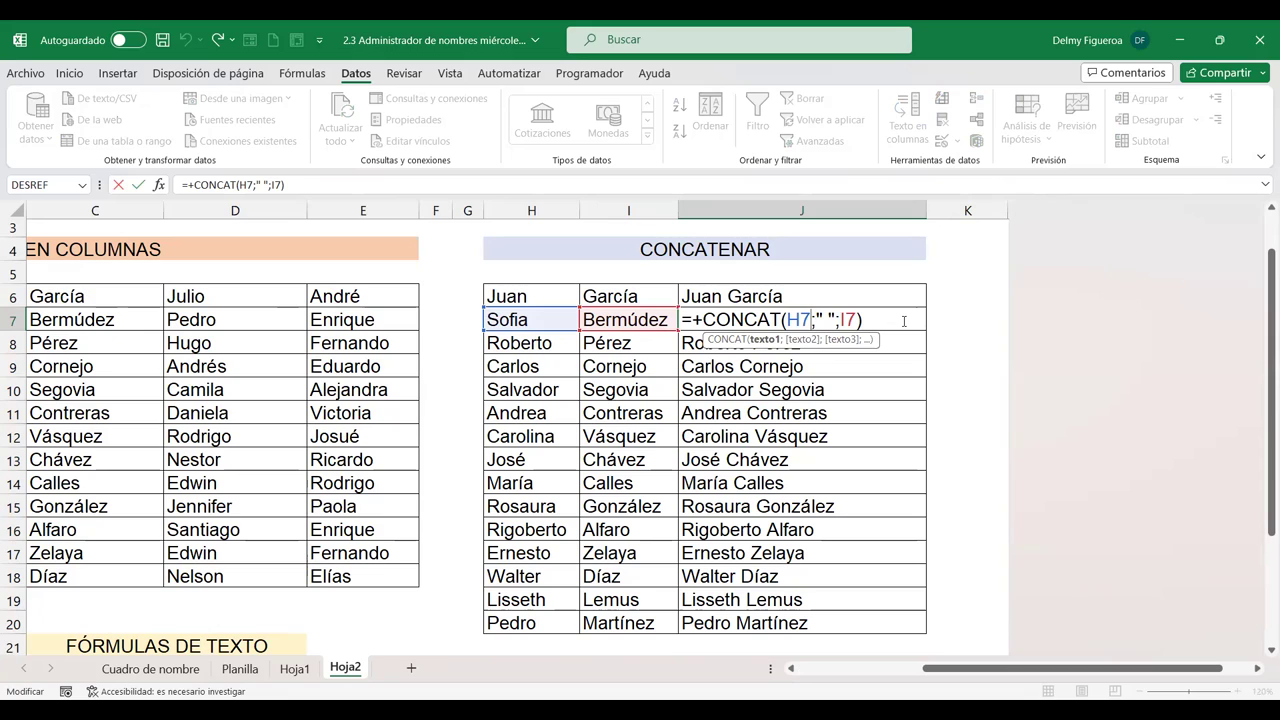
pyautogui.press('Right')
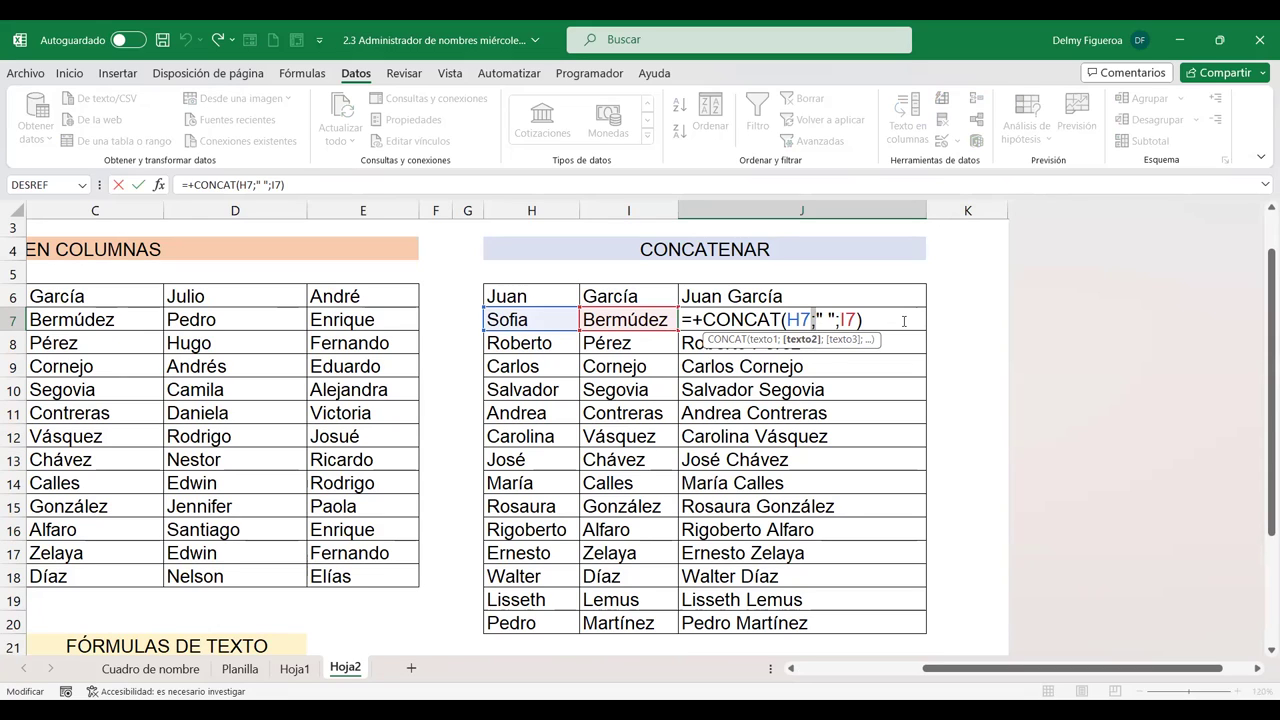
pyautogui.press('Left')
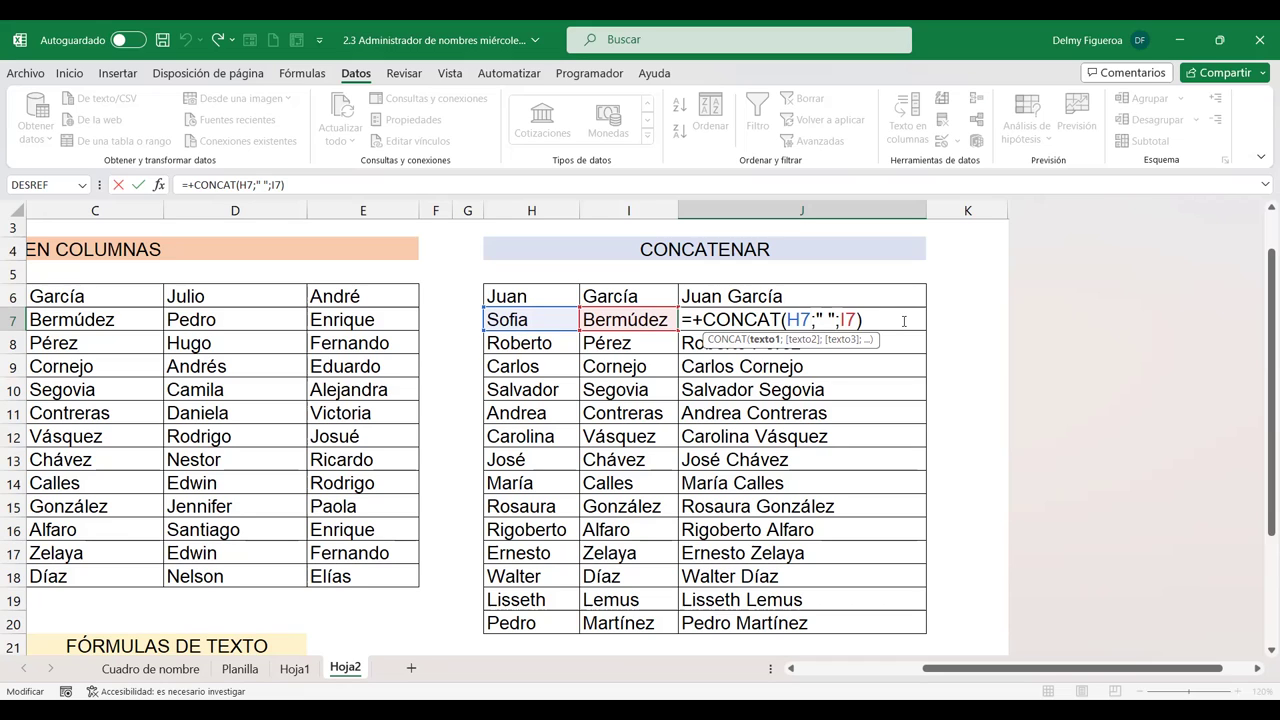
pyautogui.press('Right')
pyautogui.press('Left')
pyautogui.press('Right')
pyautogui.press('Right')
pyautogui.press('Right')
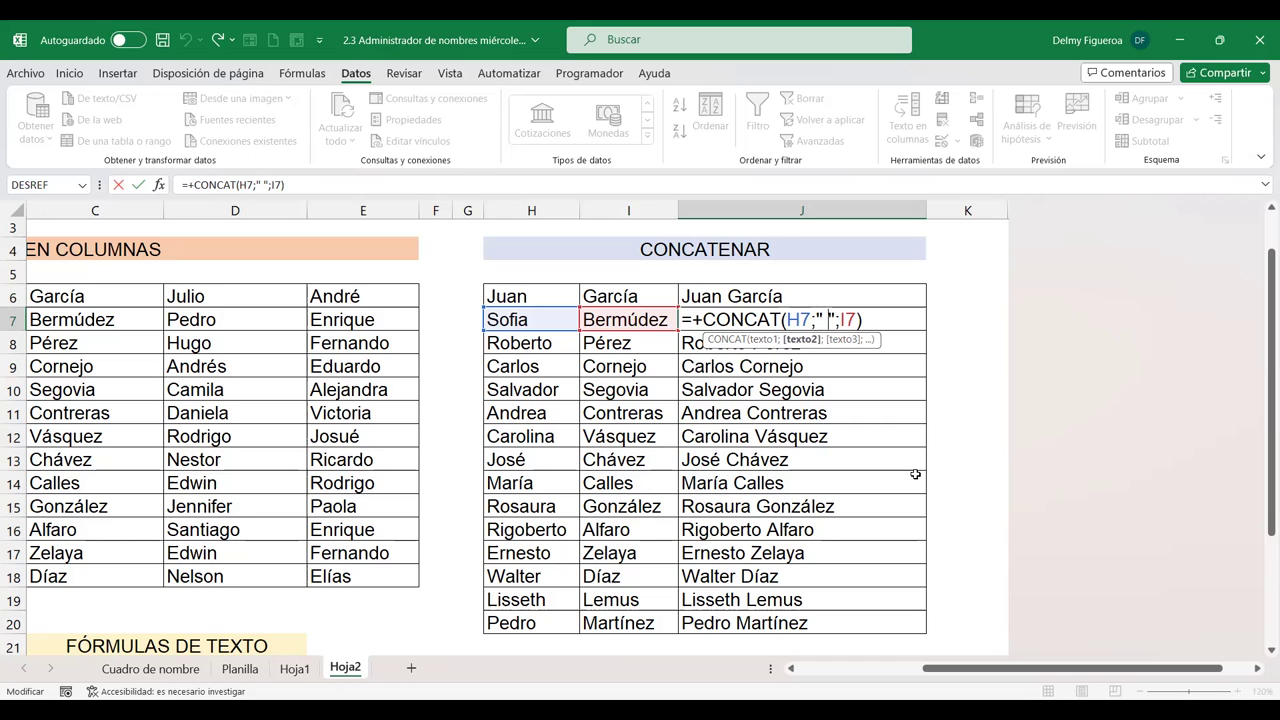
pyautogui.press('Left')
pyautogui.press('Right')
pyautogui.press('Right')
pyautogui.press('Left')
pyautogui.press('Left')
pyautogui.press('Right')
pyautogui.press('Right')
pyautogui.press('Right')
pyautogui.press('Right')
pyautogui.press('Right')
pyautogui.press('Left')
pyautogui.press('Left')
pyautogui.press('Right')
pyautogui.press('Right')
pyautogui.press('Return')
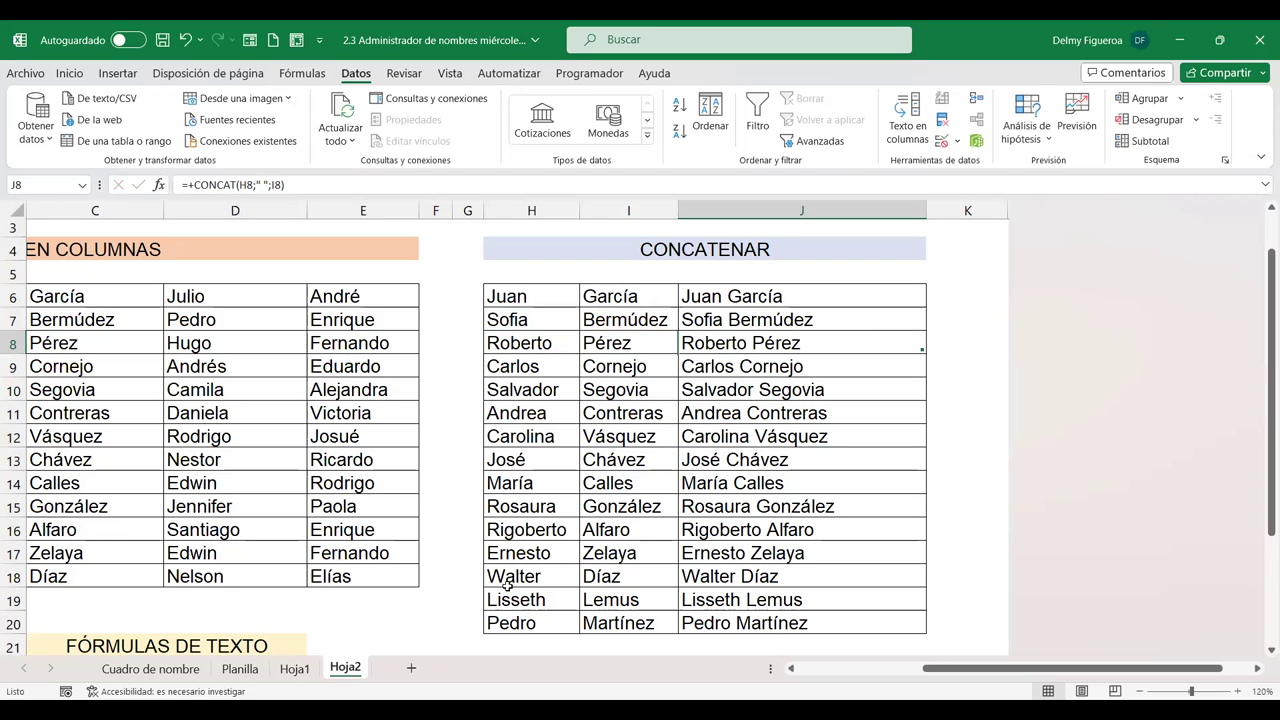
pyautogui.doubleClick(749, 342)
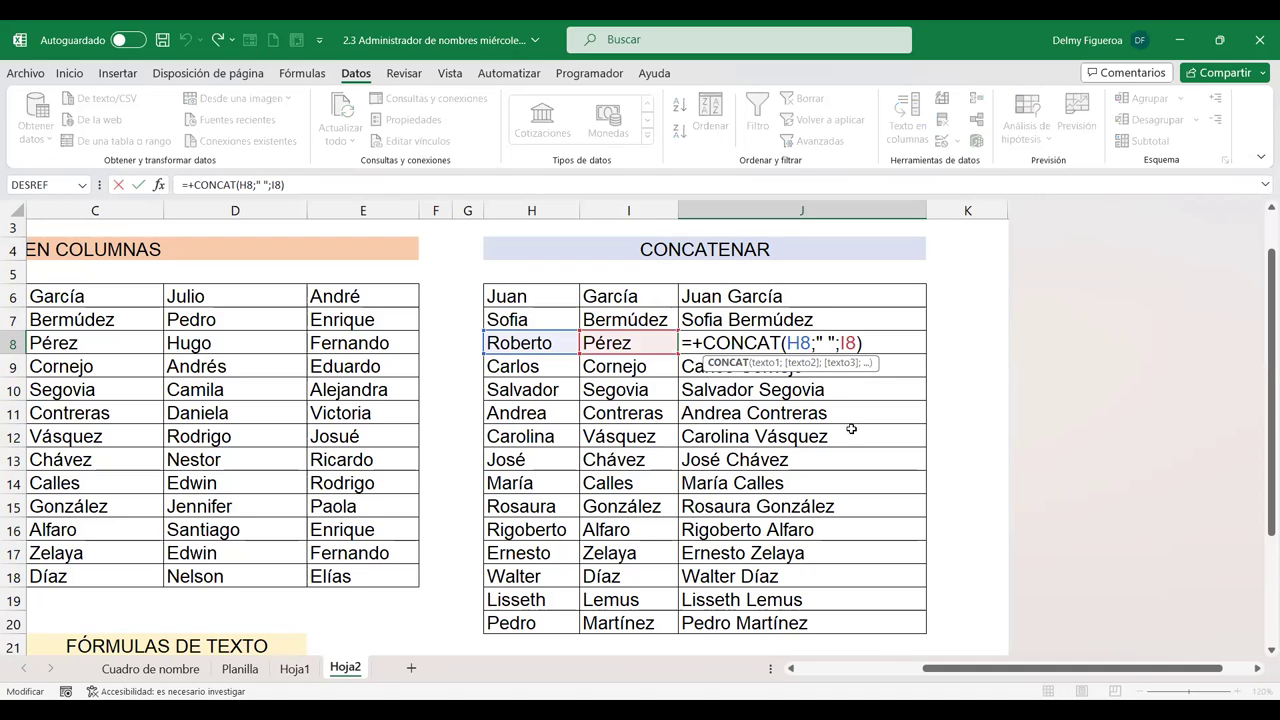
pyautogui.click(800, 342)
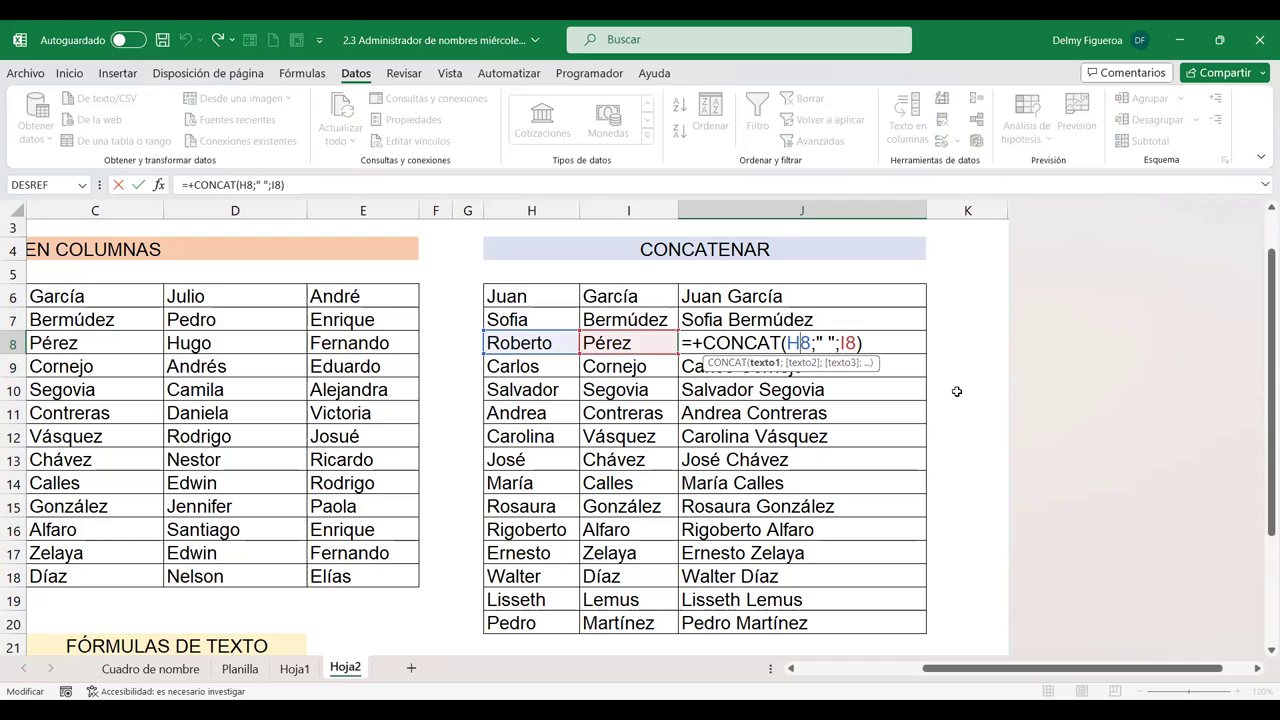
pyautogui.press('Right')
pyautogui.press('Right')
pyautogui.press('Right')
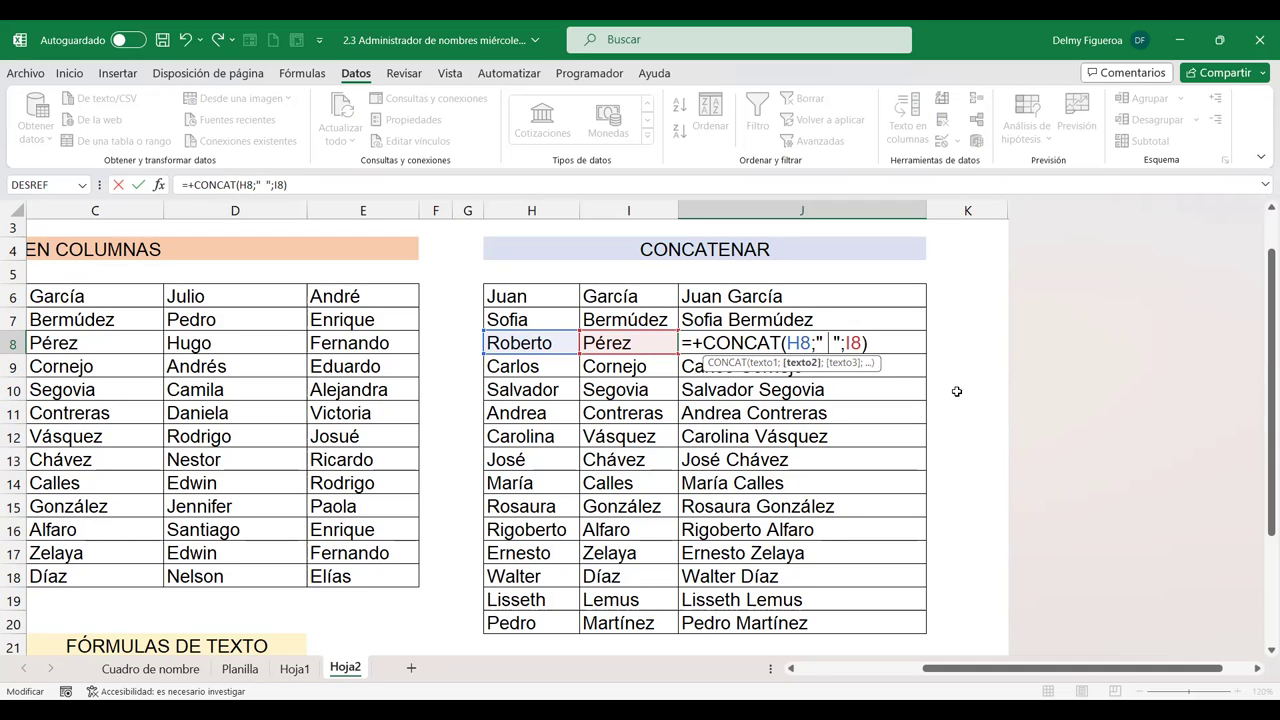
pyautogui.press('Return')
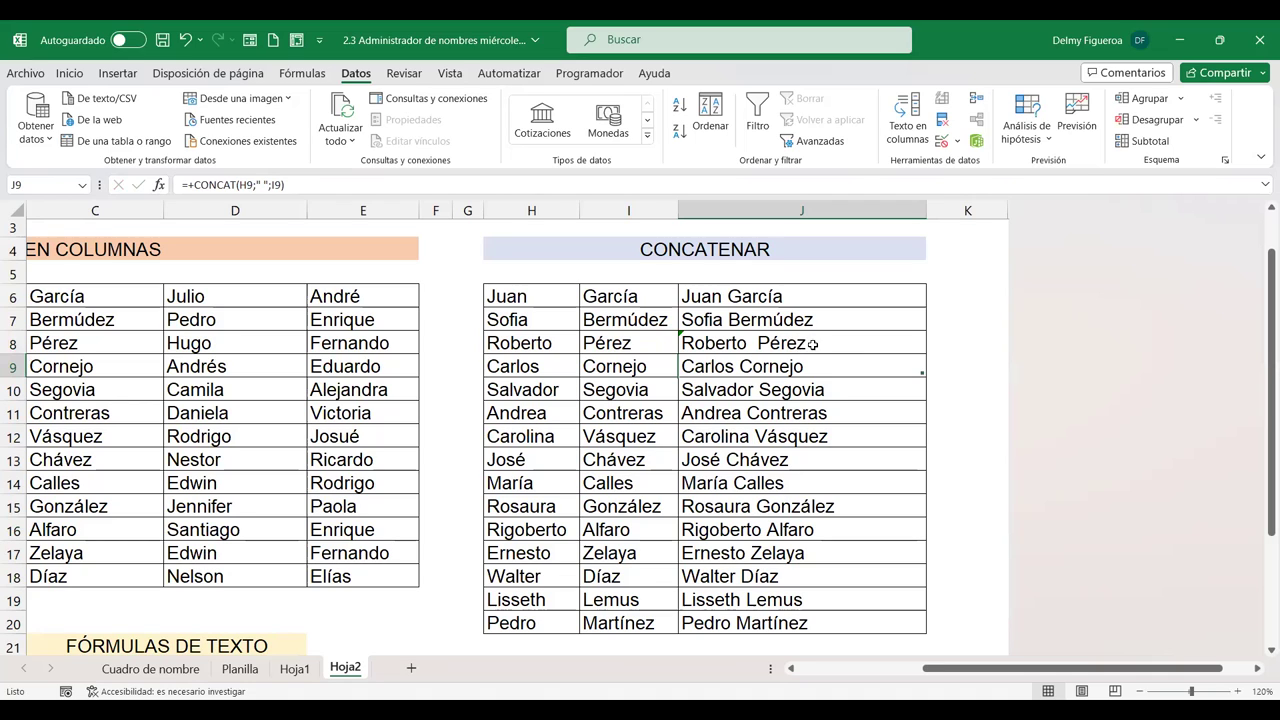
pyautogui.doubleClick(803, 343)
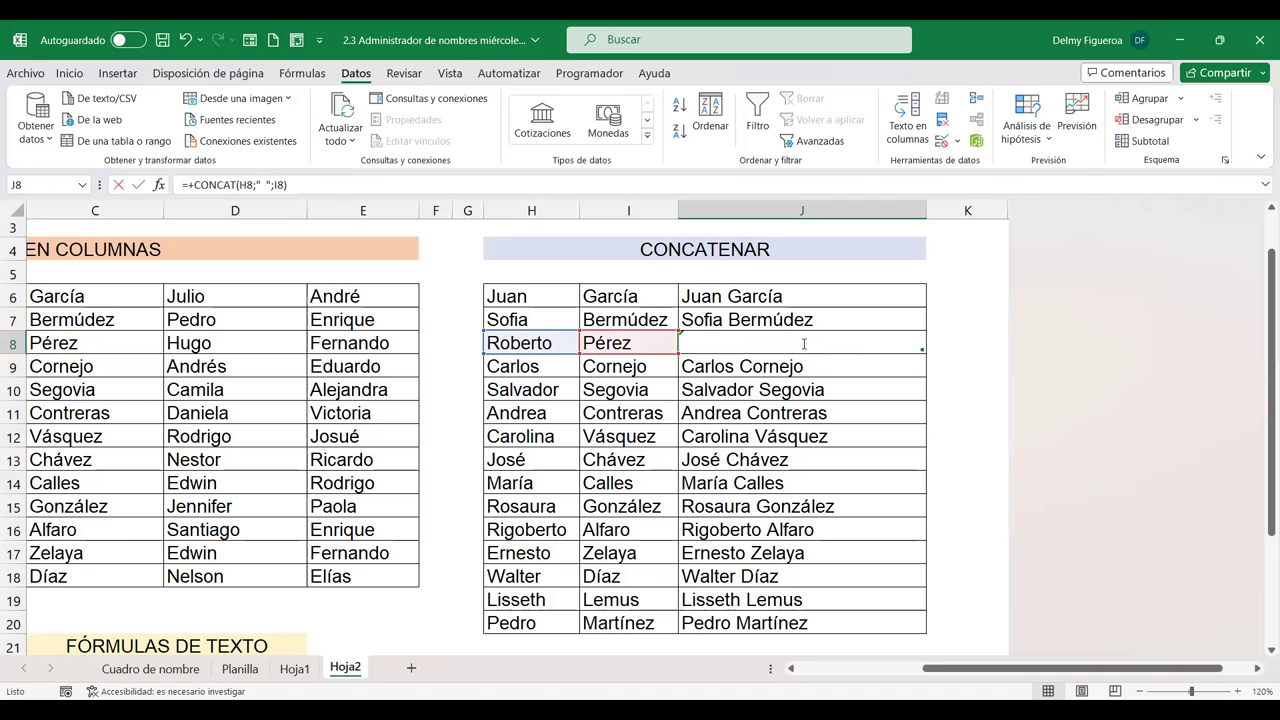
pyautogui.press('Right')
pyautogui.press('Right')
pyautogui.press('Right')
pyautogui.press('BackSpace')
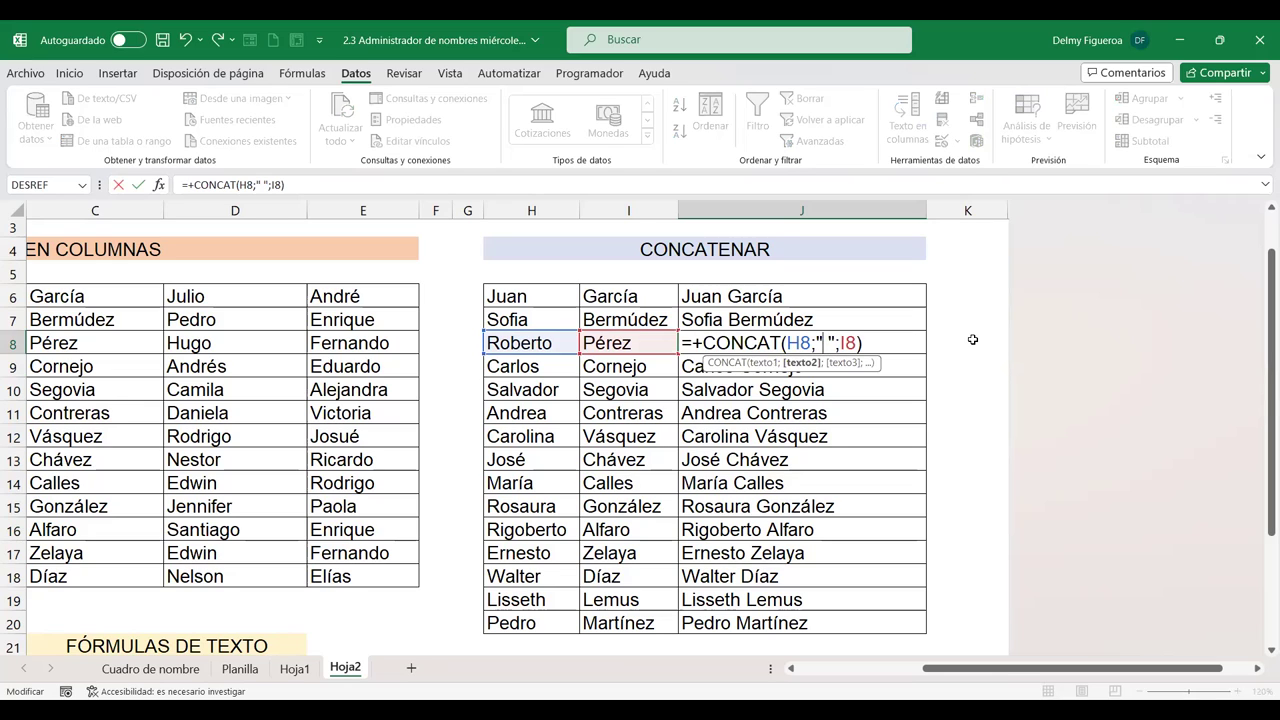
pyautogui.write('-')
pyautogui.press('Return')
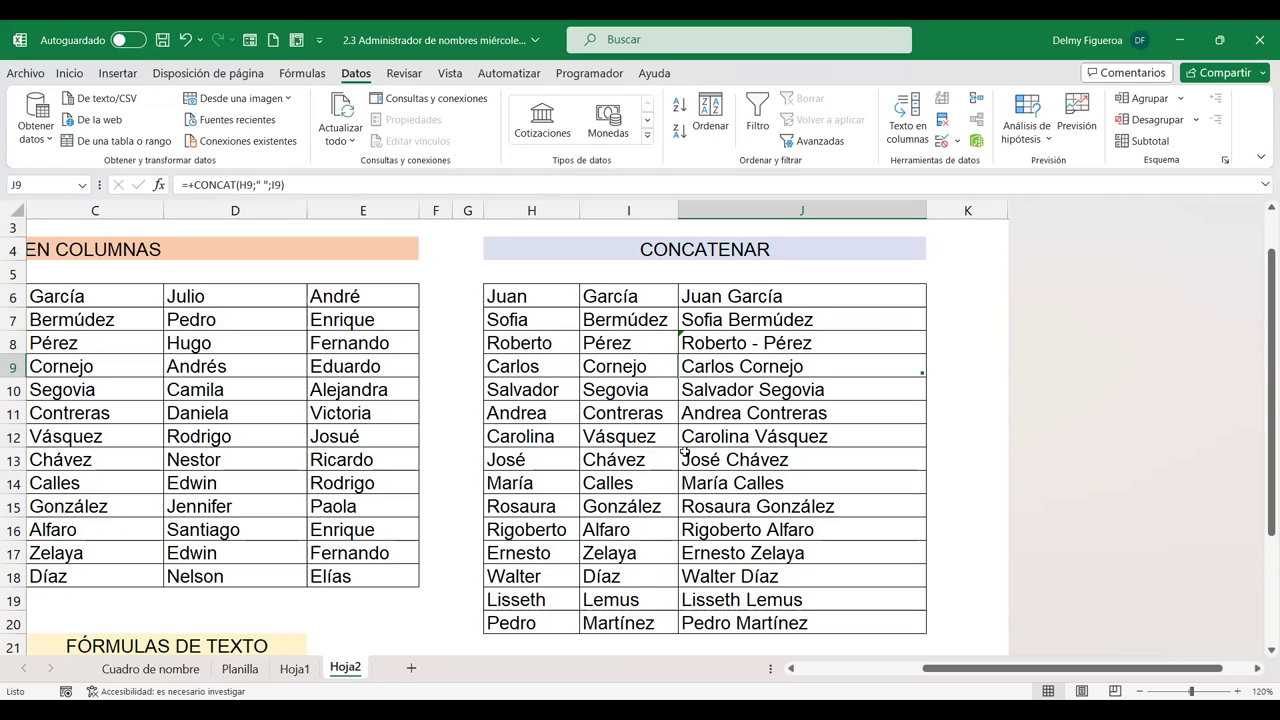
# Step: Enter =+MAYUSC(C23) in D23 so the label shows in uppercase
pyautogui.scroll(-1, 540, 470)
pyautogui.scroll(-1, 386, 495)
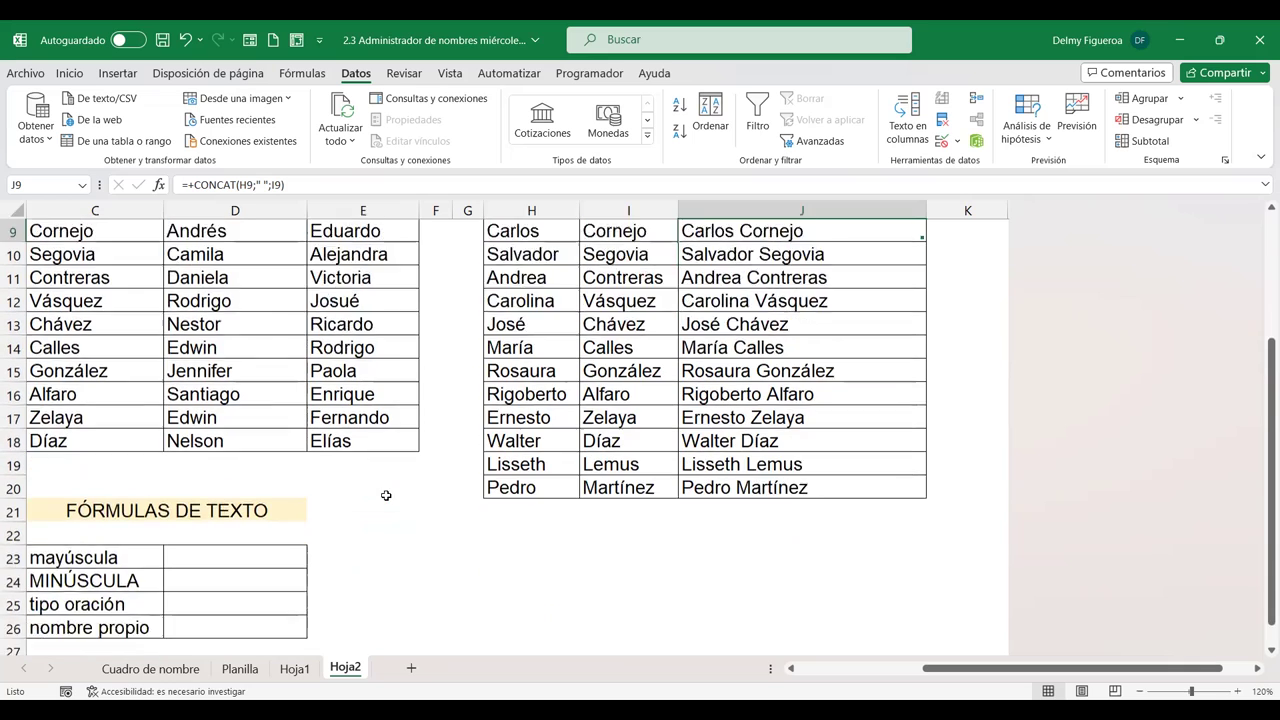
pyautogui.scroll(-2, 386, 495)
pyautogui.hscroll(-2, 600, 440)
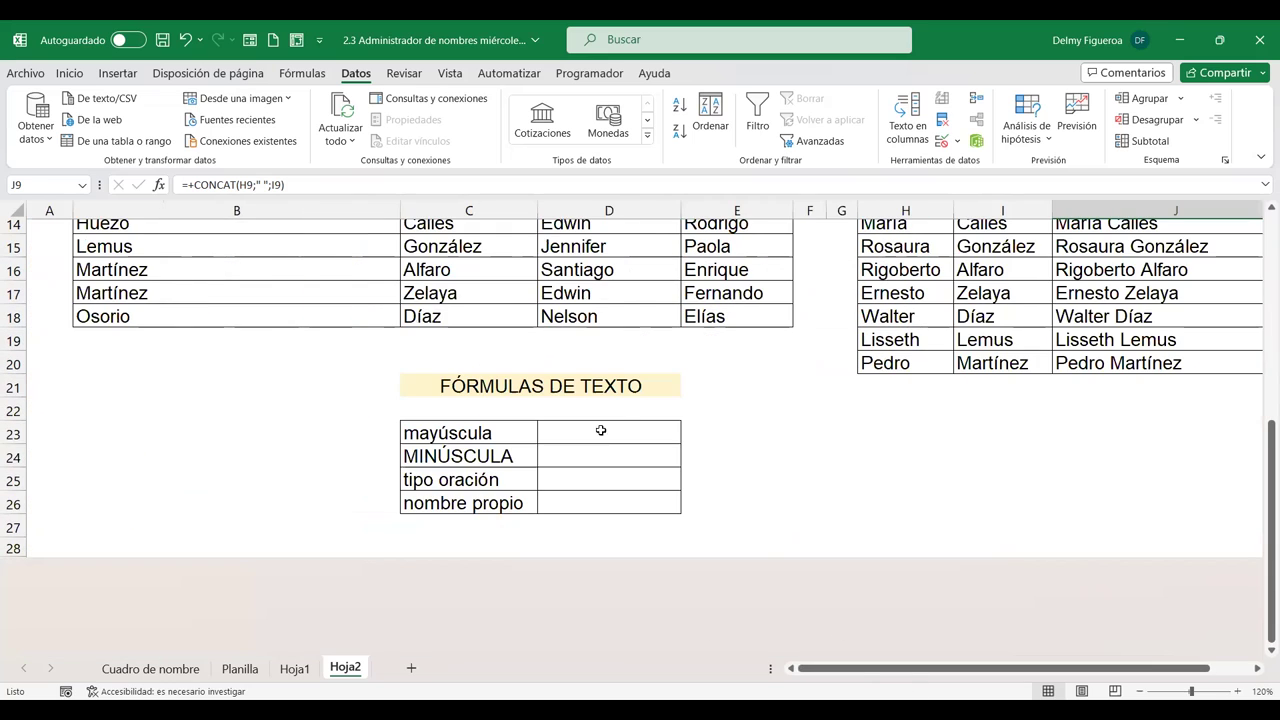
pyautogui.click(600, 430)
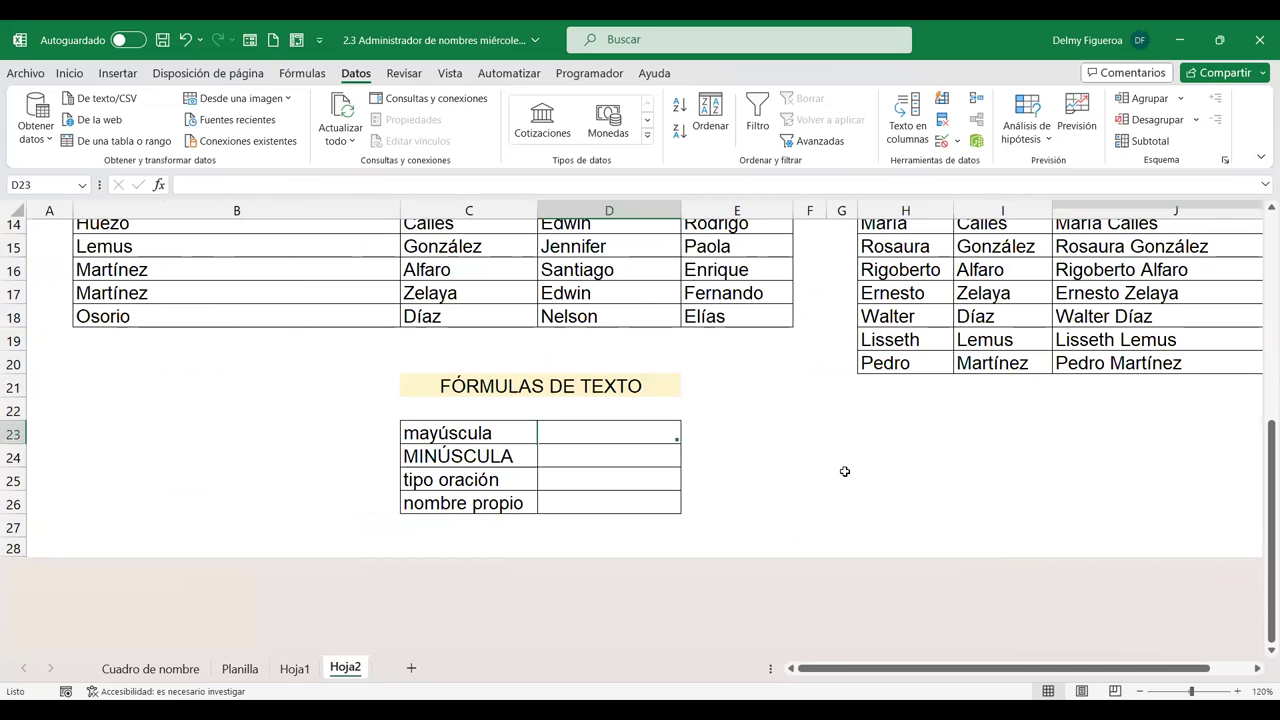
pyautogui.write('+m')
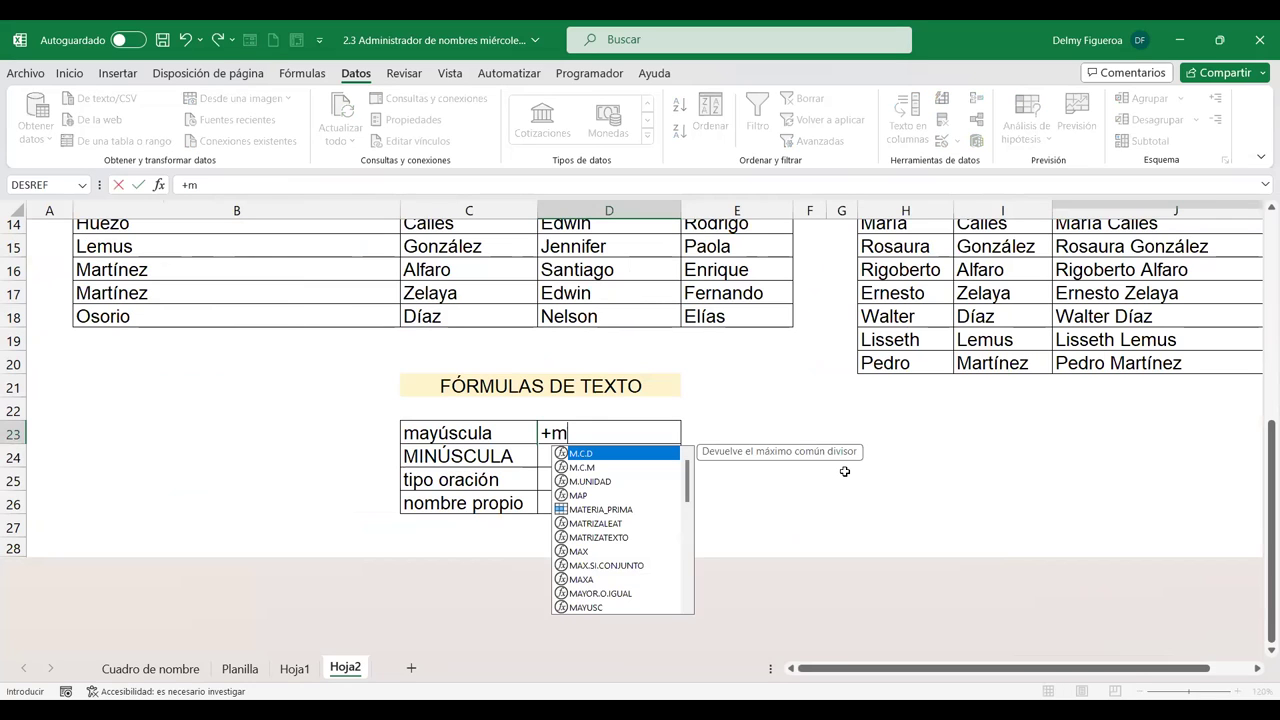
pyautogui.write('ayu')
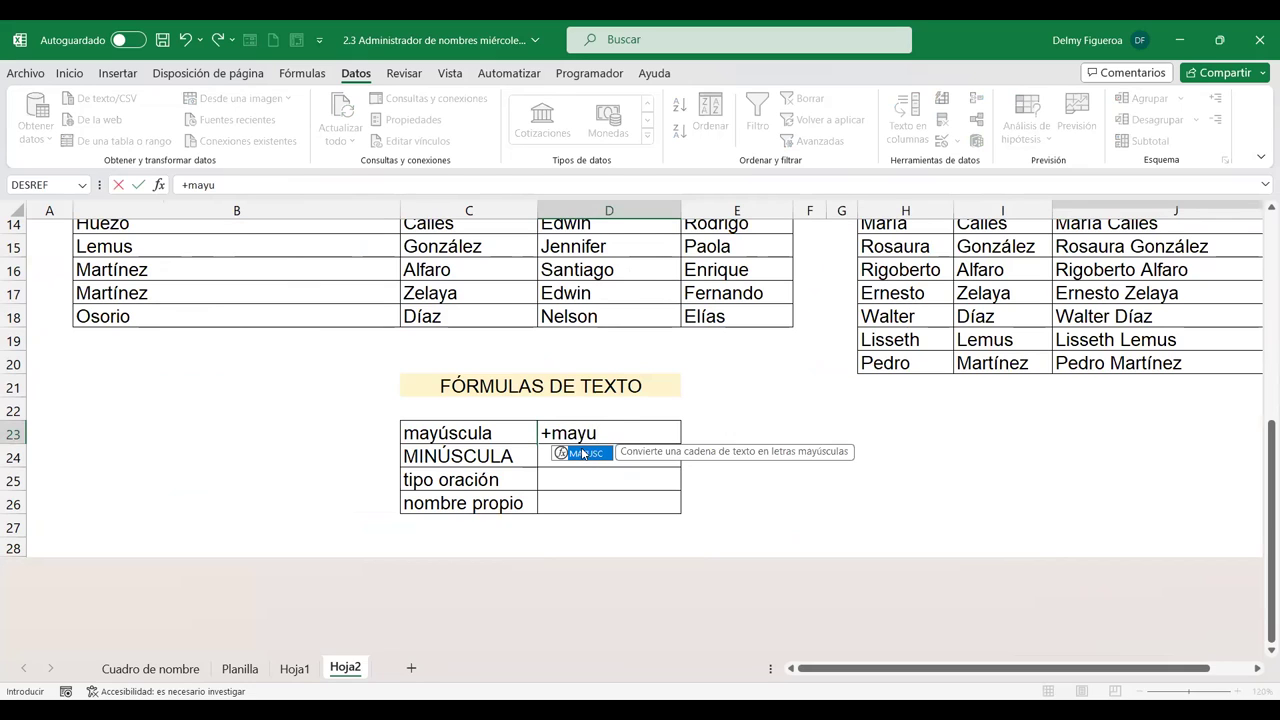
pyautogui.doubleClick(583, 453)
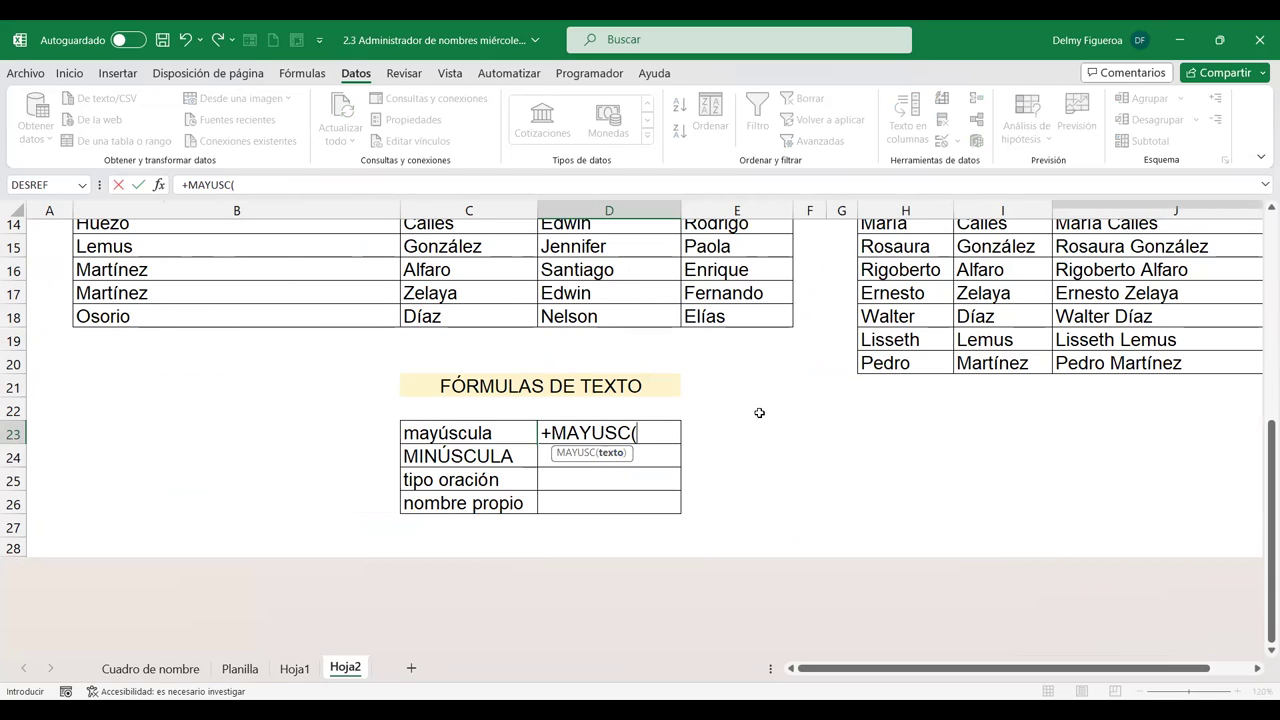
pyautogui.click(449, 434)
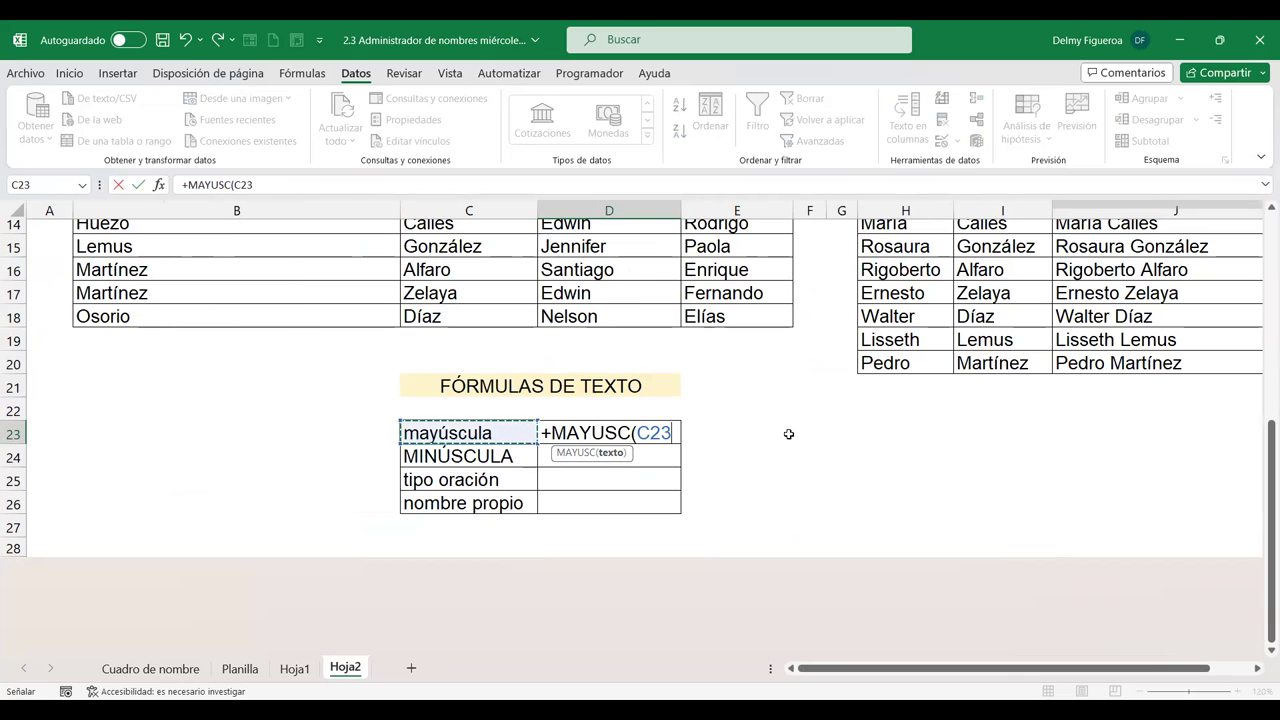
pyautogui.press('Return')
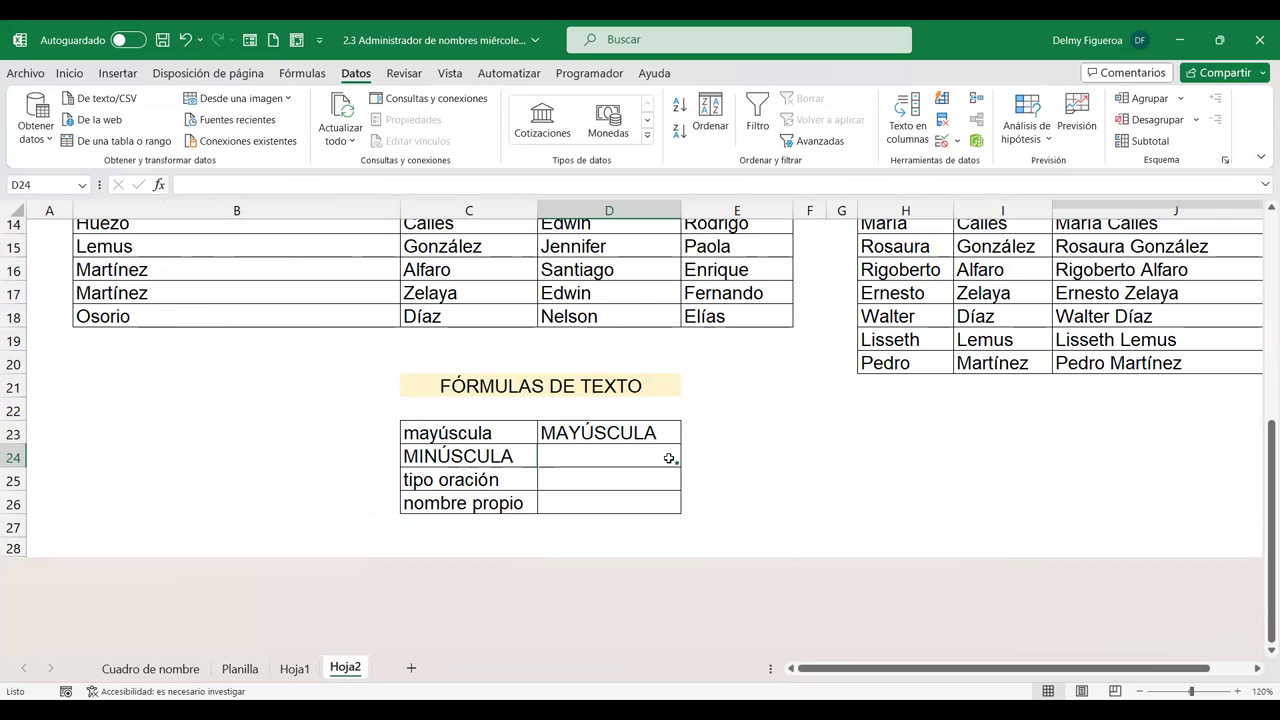
# Step: Enter =+MINUSC(C24) in D24 to turn its label lowercase
pyautogui.write('+')
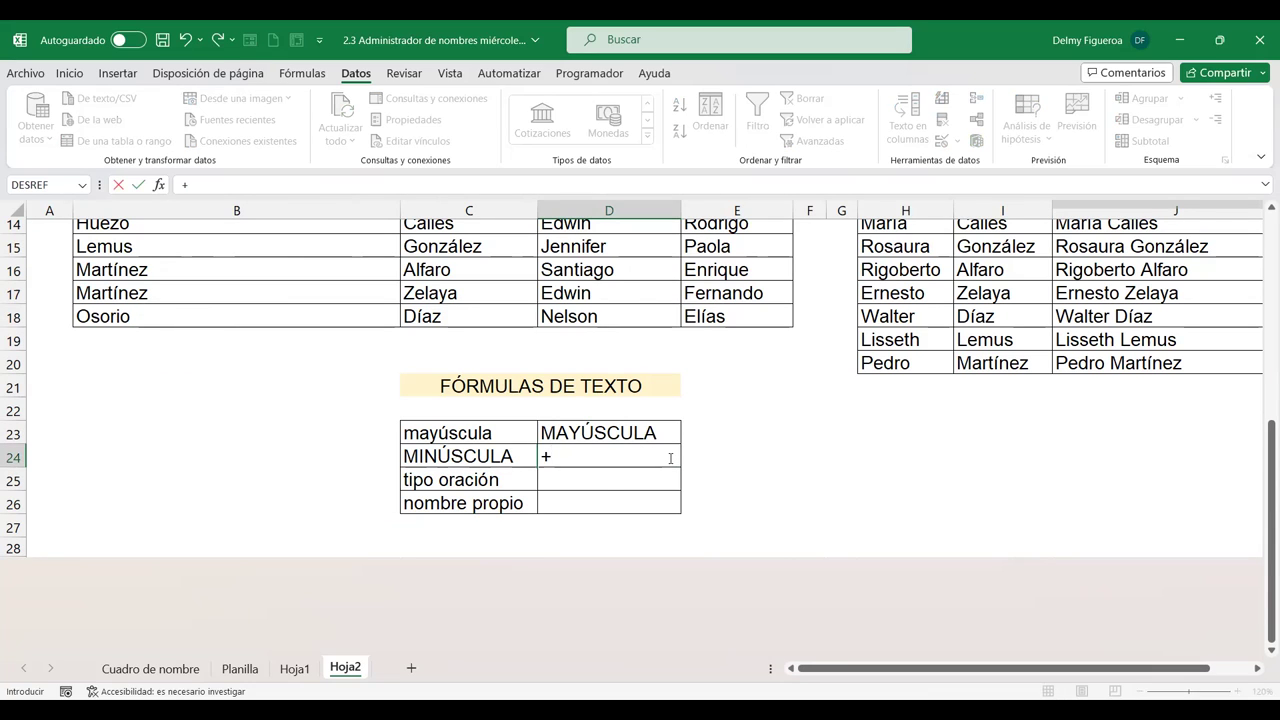
pyautogui.write('minu')
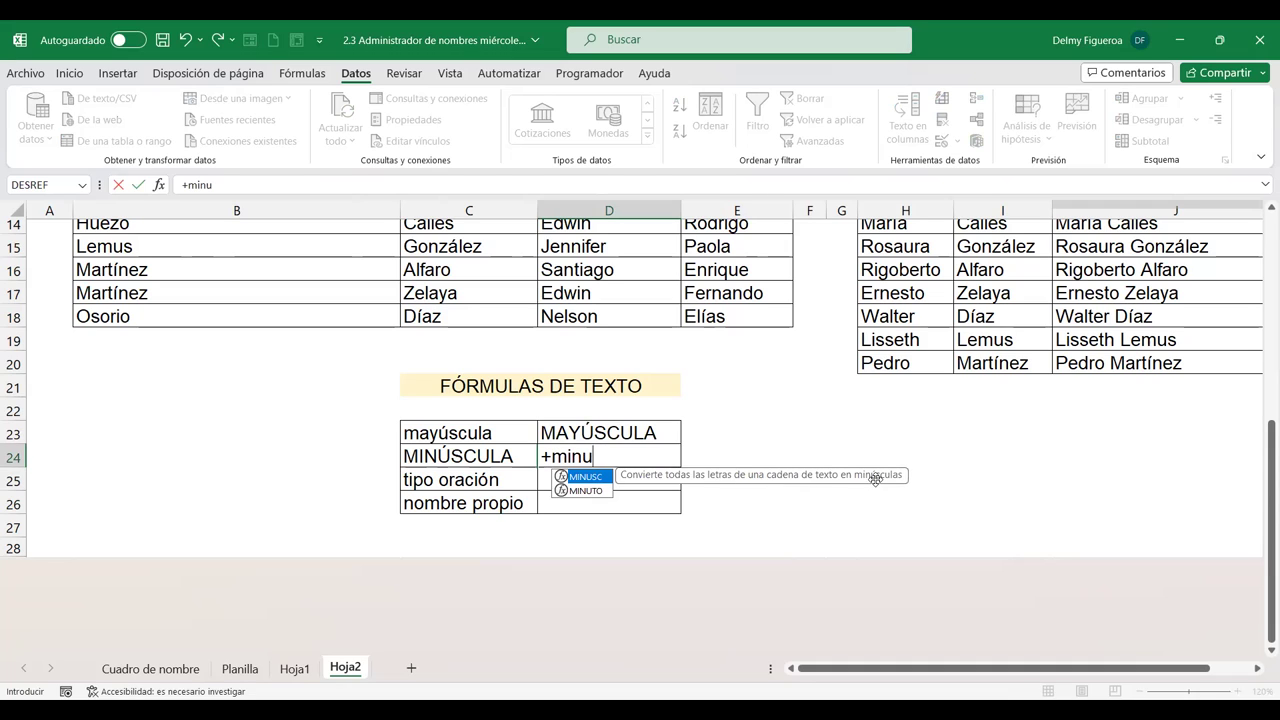
pyautogui.doubleClick(591, 478)
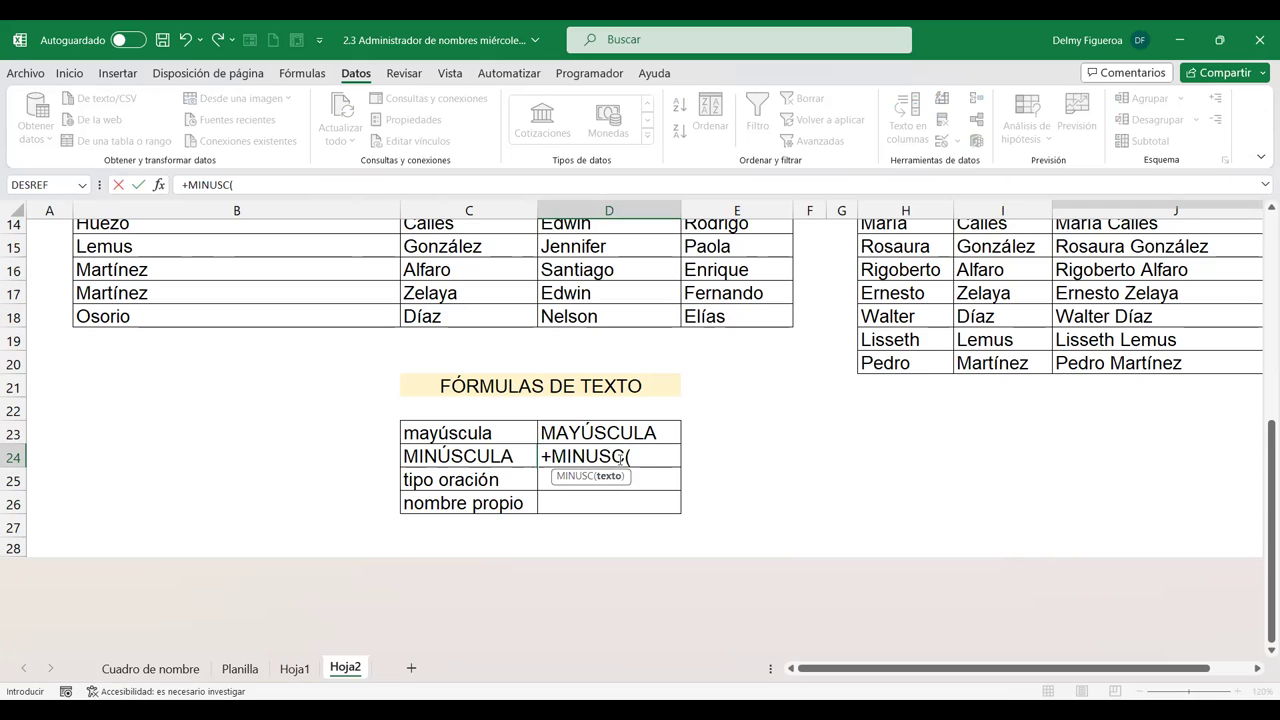
pyautogui.click(505, 455)
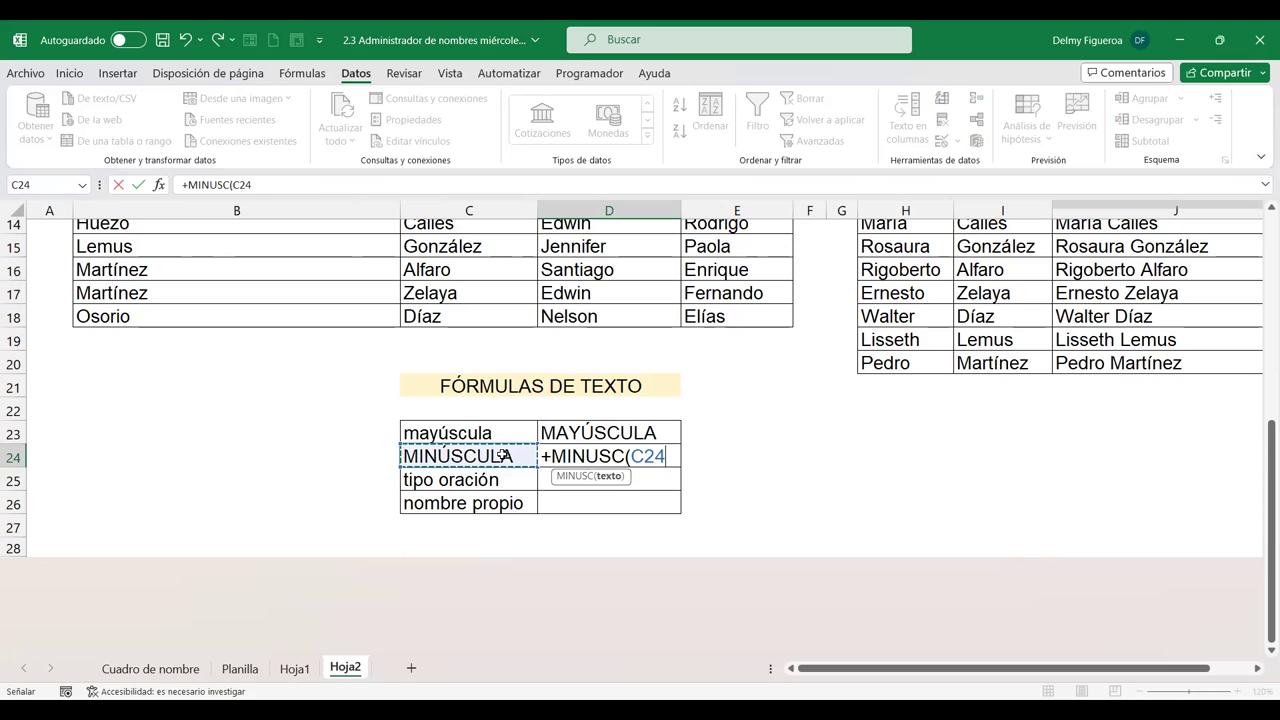
pyautogui.press('Return')
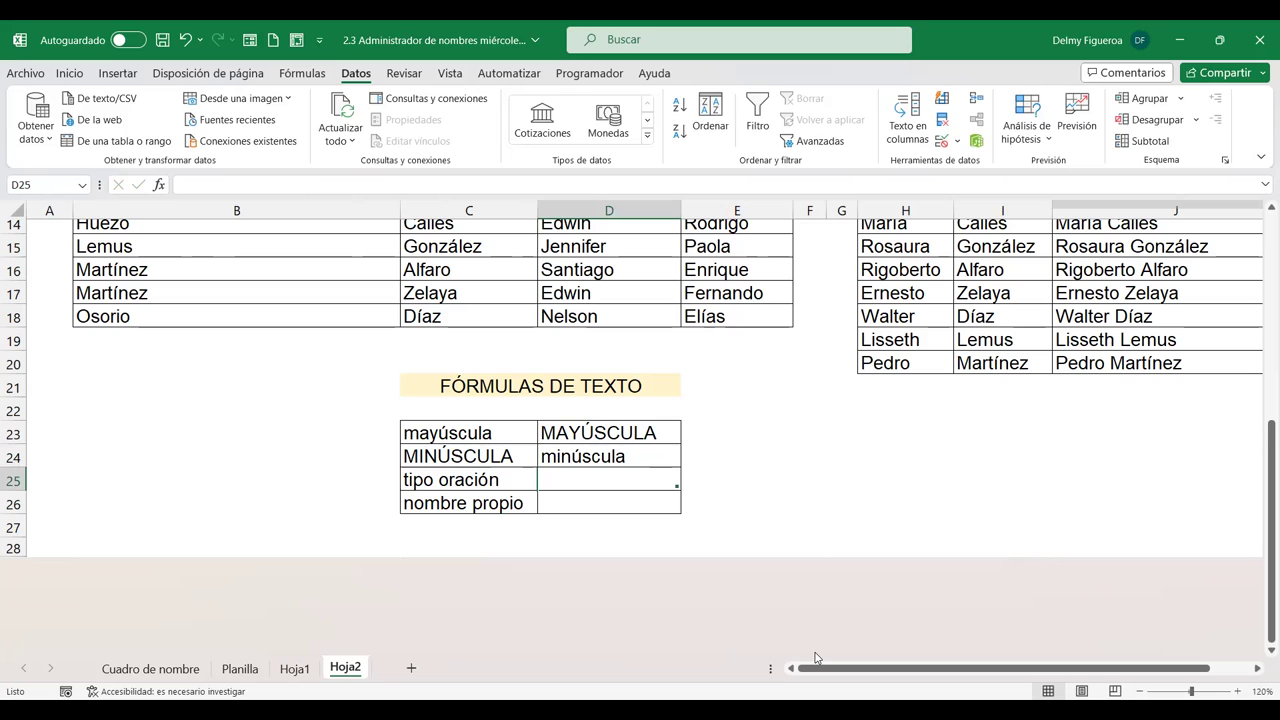
# Step: Enter +NOMPROPIO(C25) in D25 so it reads Tipo Oración
pyautogui.write('+')
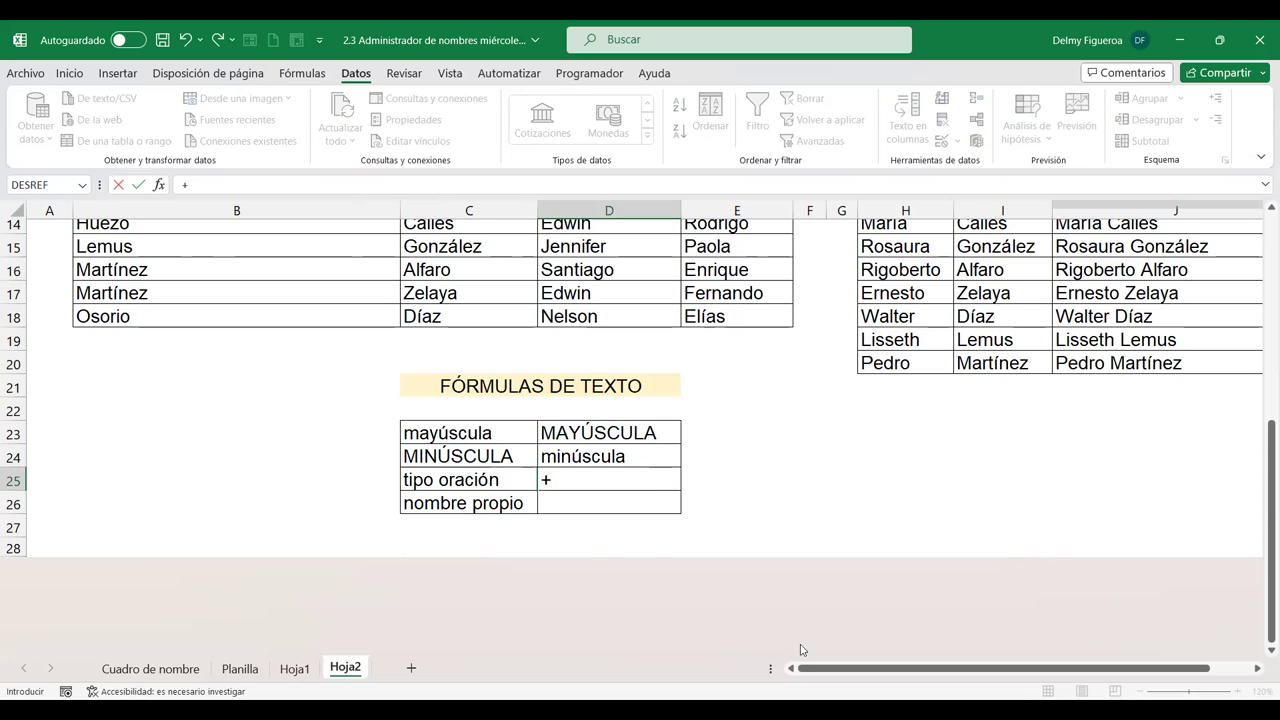
pyautogui.write('nom')
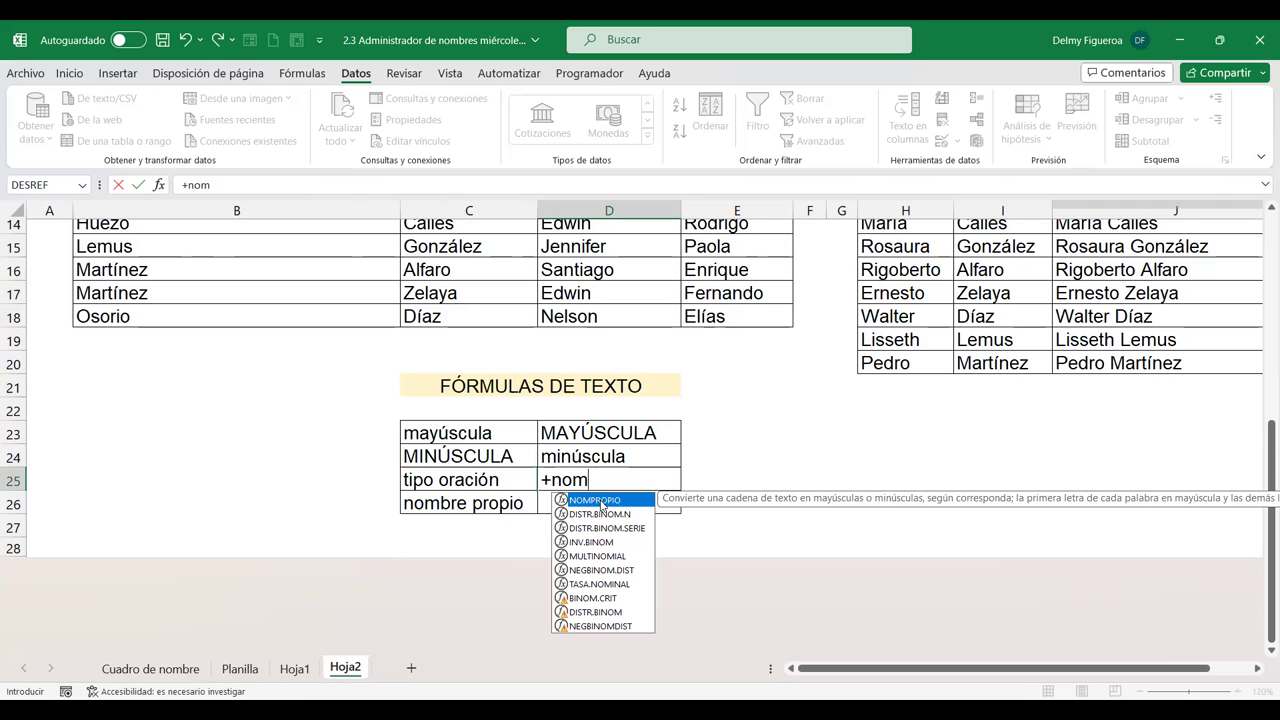
pyautogui.doubleClick(595, 502)
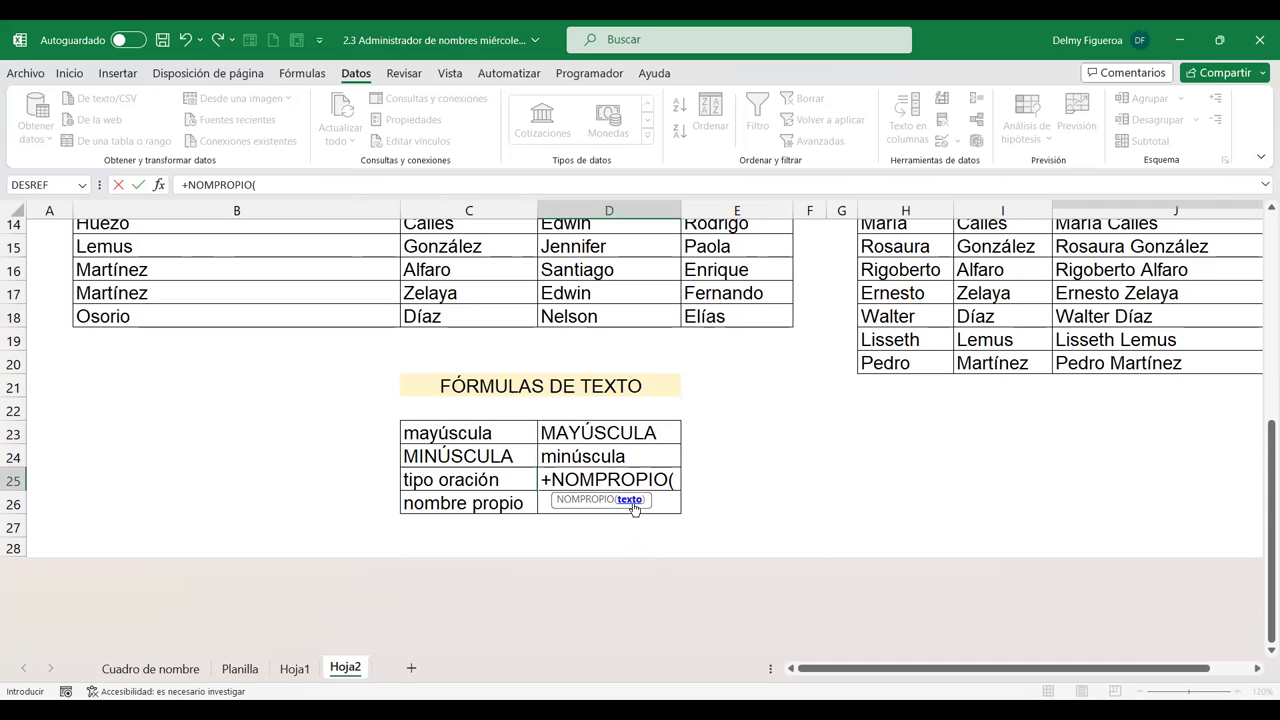
pyautogui.click(455, 479)
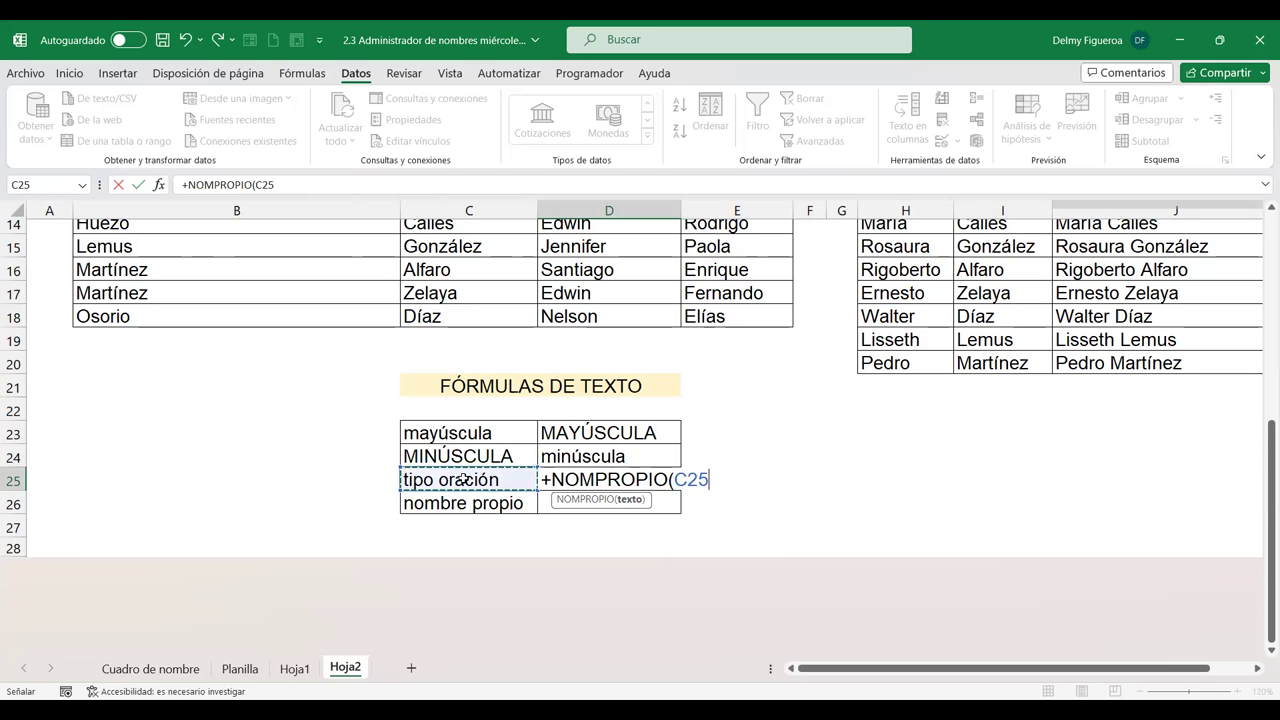
pyautogui.press('Return')
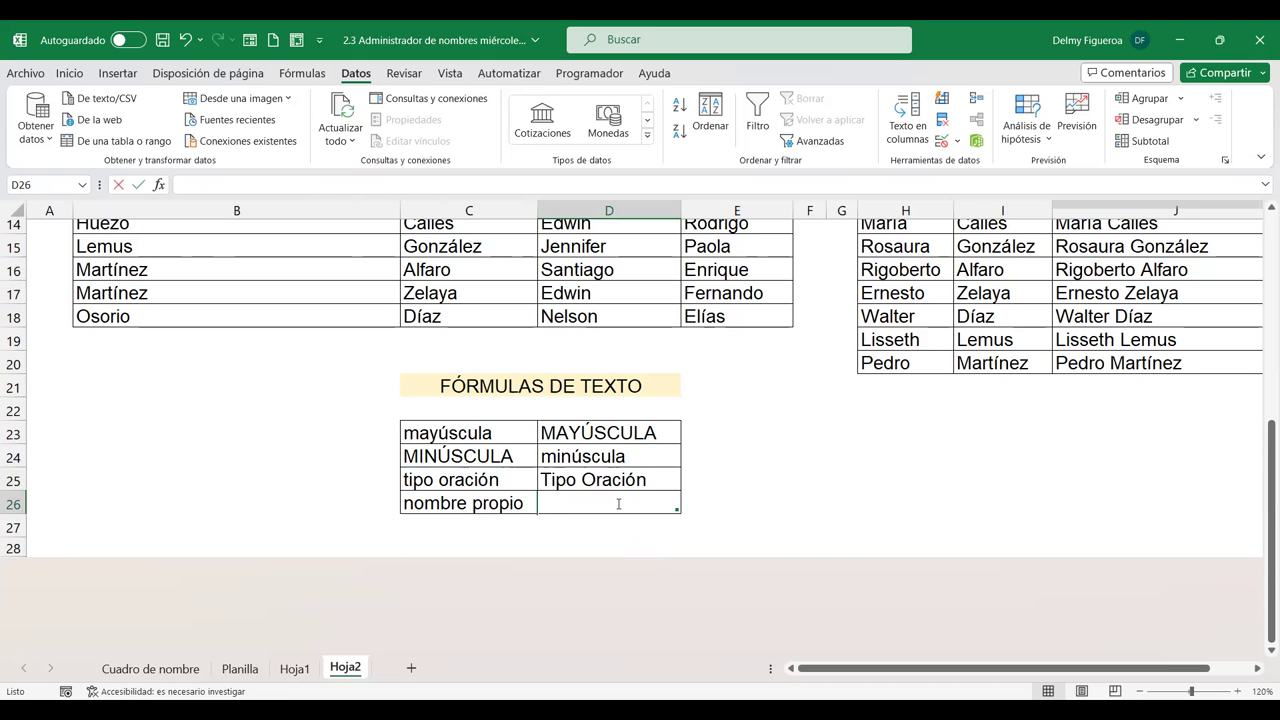
# Step: Enter +NOMPROPIO(C26) in D26 for Nombre Propio, then copy the grade table
pyautogui.write('+nom')
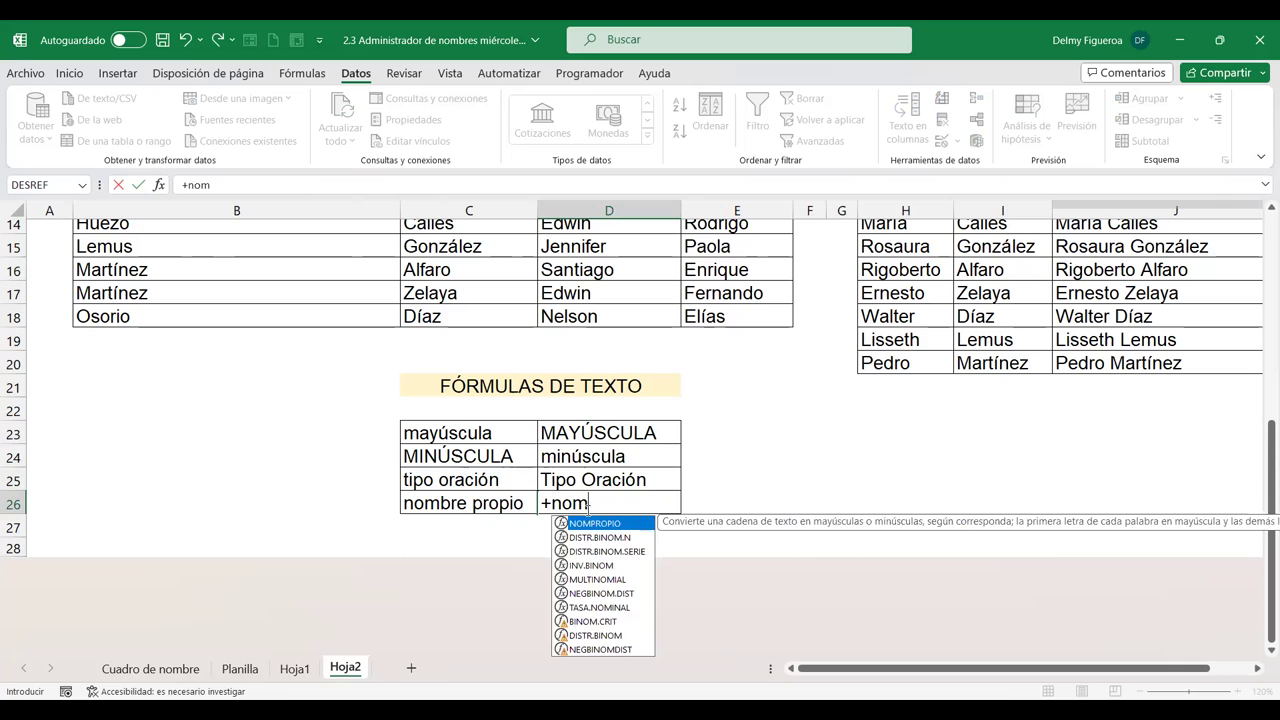
pyautogui.doubleClick(592, 523)
pyautogui.click(468, 503)
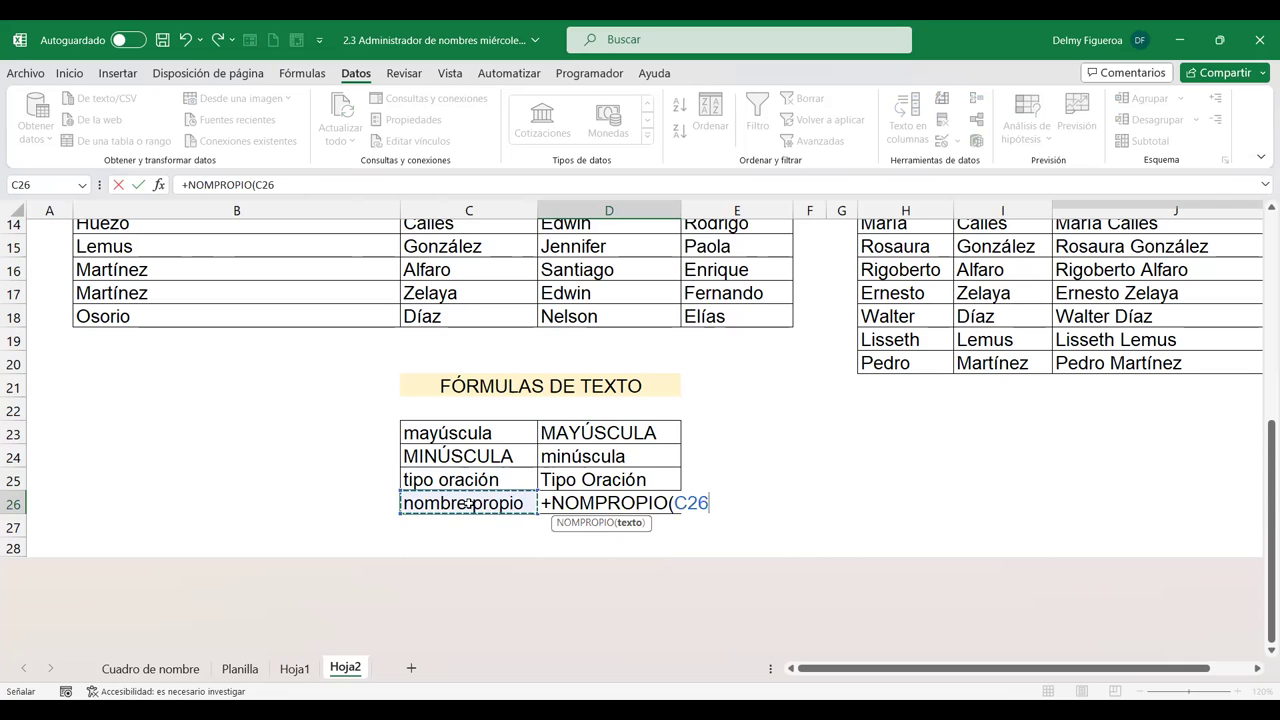
pyautogui.press('Return')
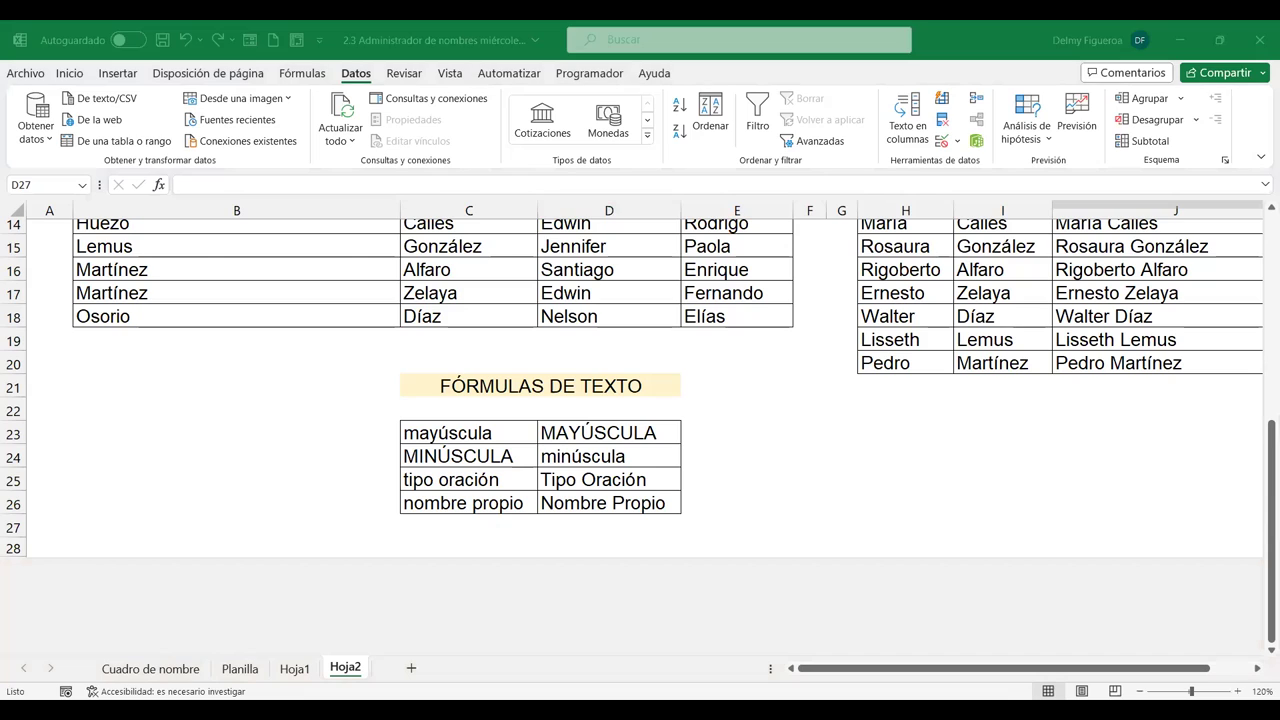
pyautogui.hotkey('ctrl', 'c')
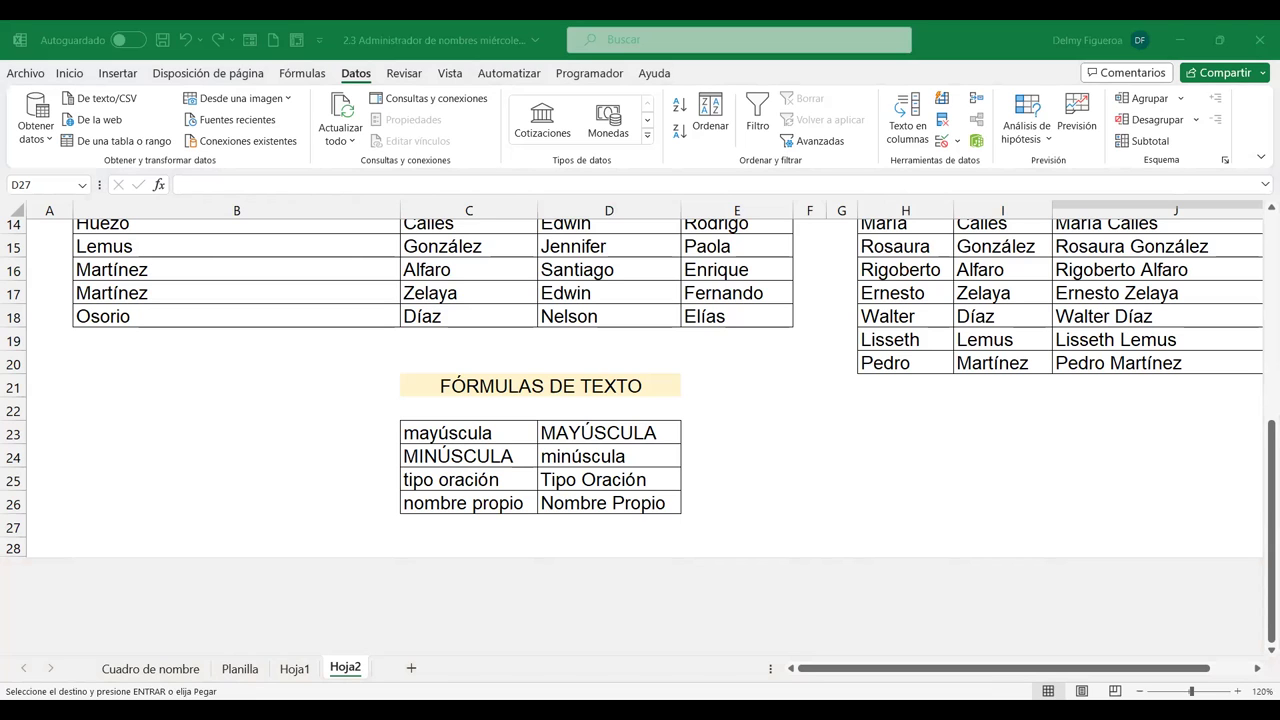
# Step: Add sheet Hoja3, paste the grade table into it and zoom to 120%
pyautogui.click(411, 668)
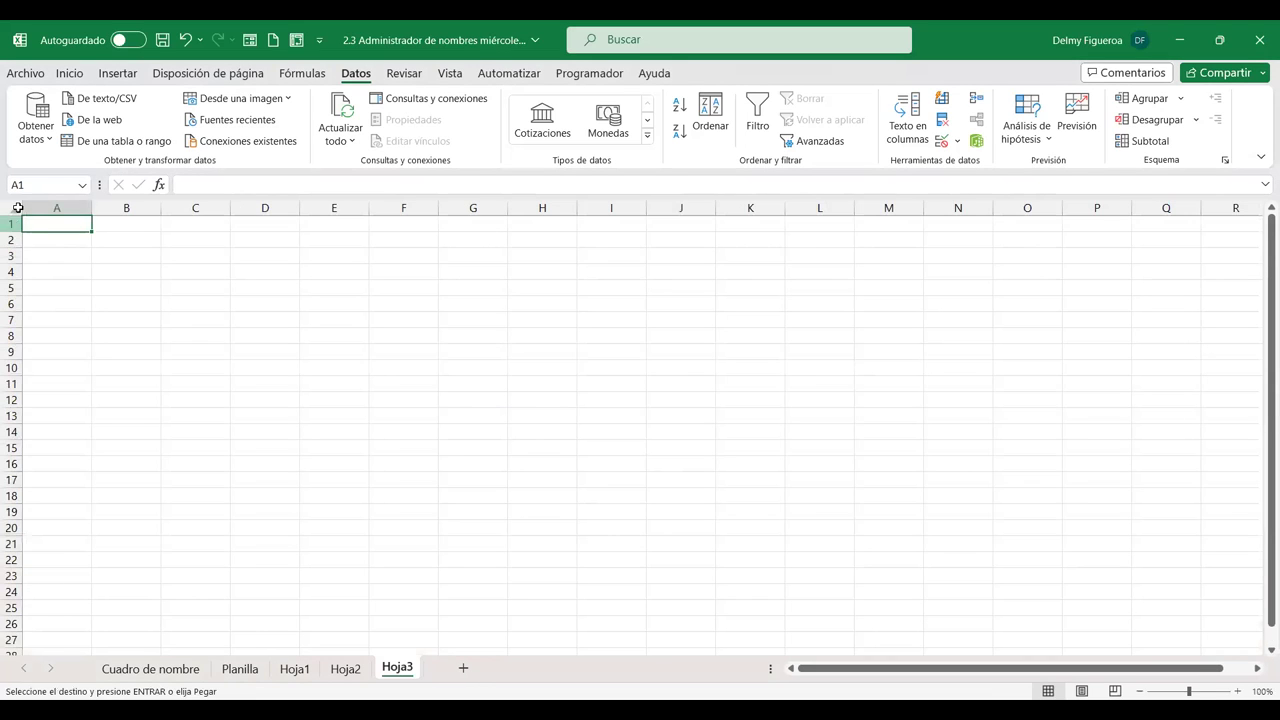
pyautogui.click(15, 207)
pyautogui.hotkey('ctrl', 'v')
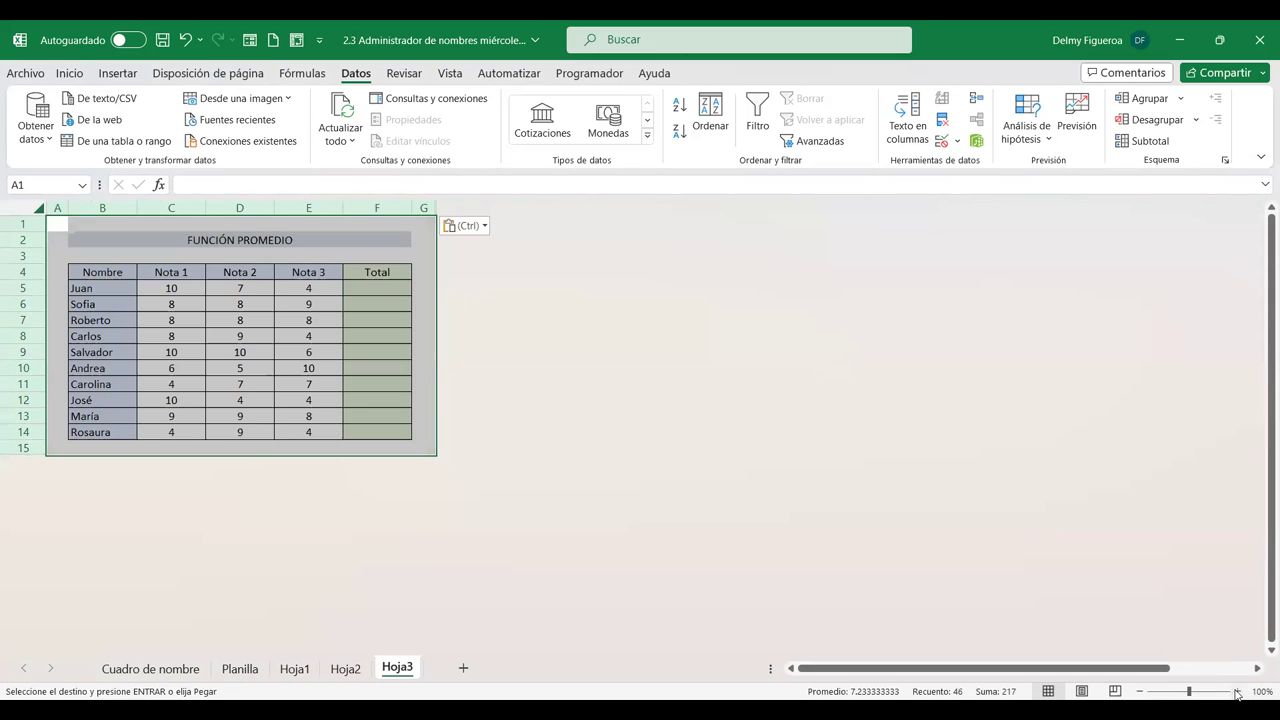
pyautogui.click(1237, 691)
pyautogui.click(1237, 691)
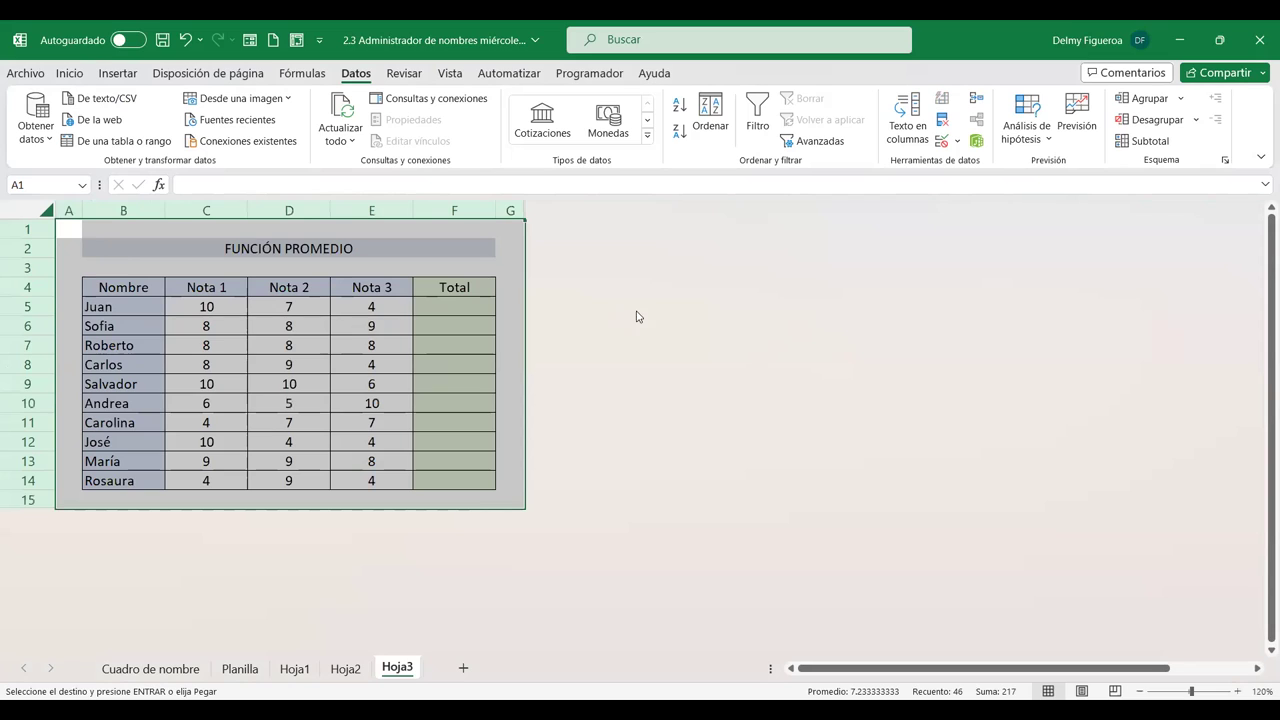
# Step: Enter =PROMEDIO(C5:E5) in F5 for Juan's average
pyautogui.click(440, 306)
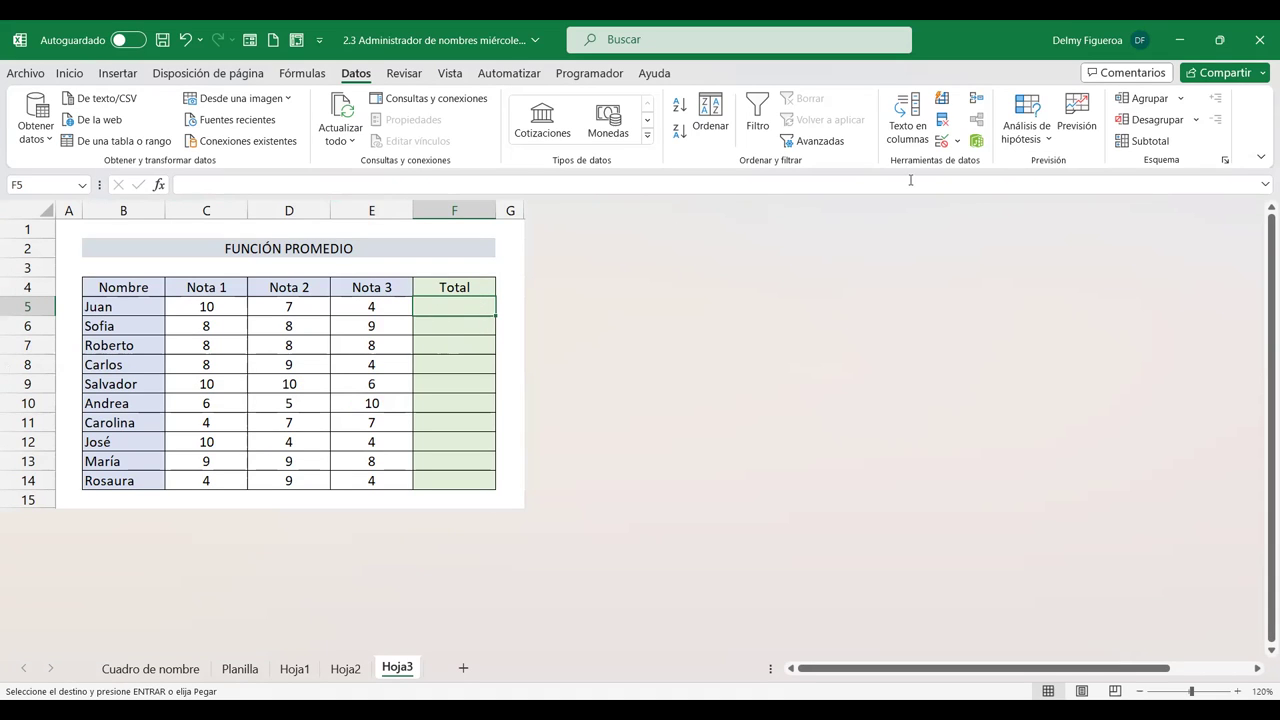
pyautogui.write('+')
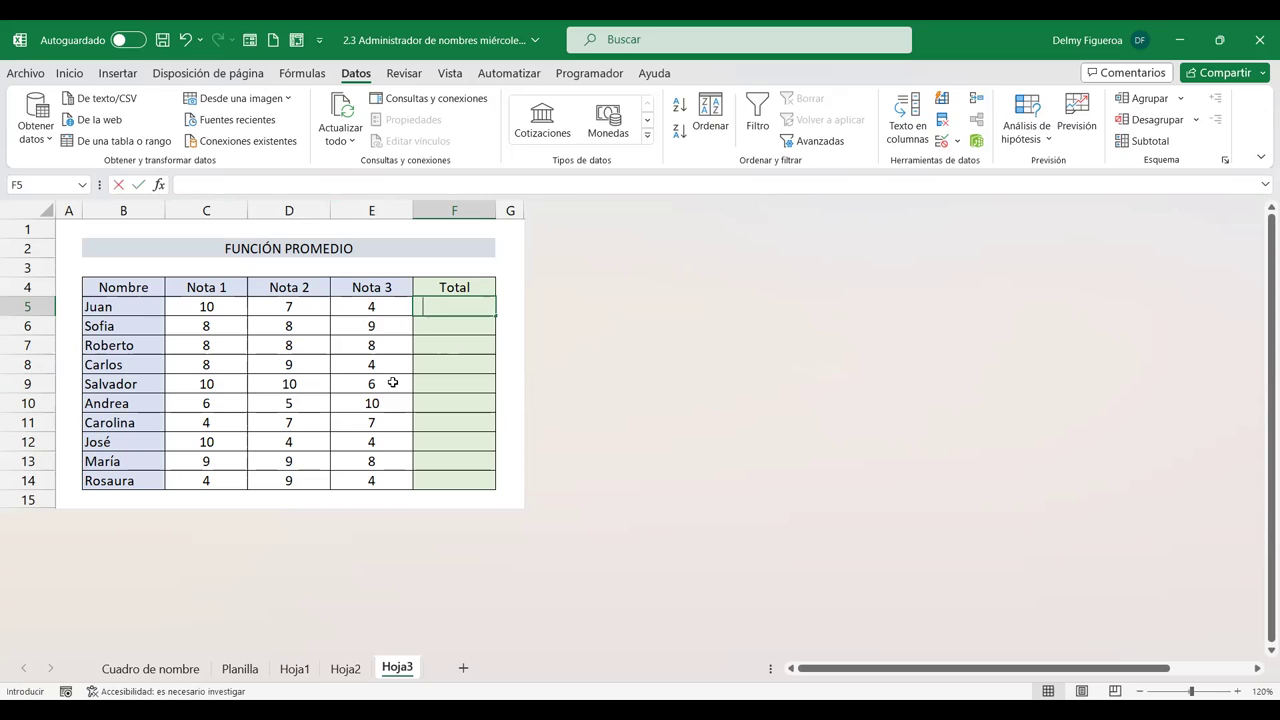
pyautogui.write('prome')
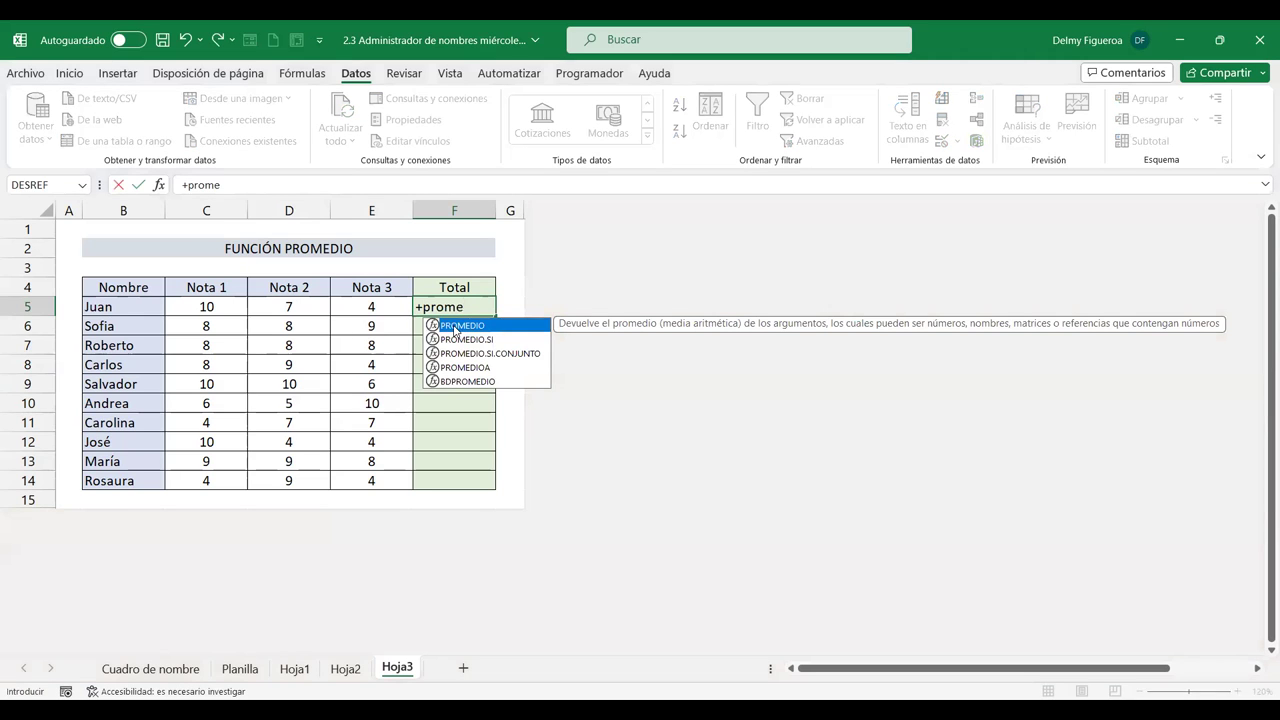
pyautogui.doubleClick(460, 326)
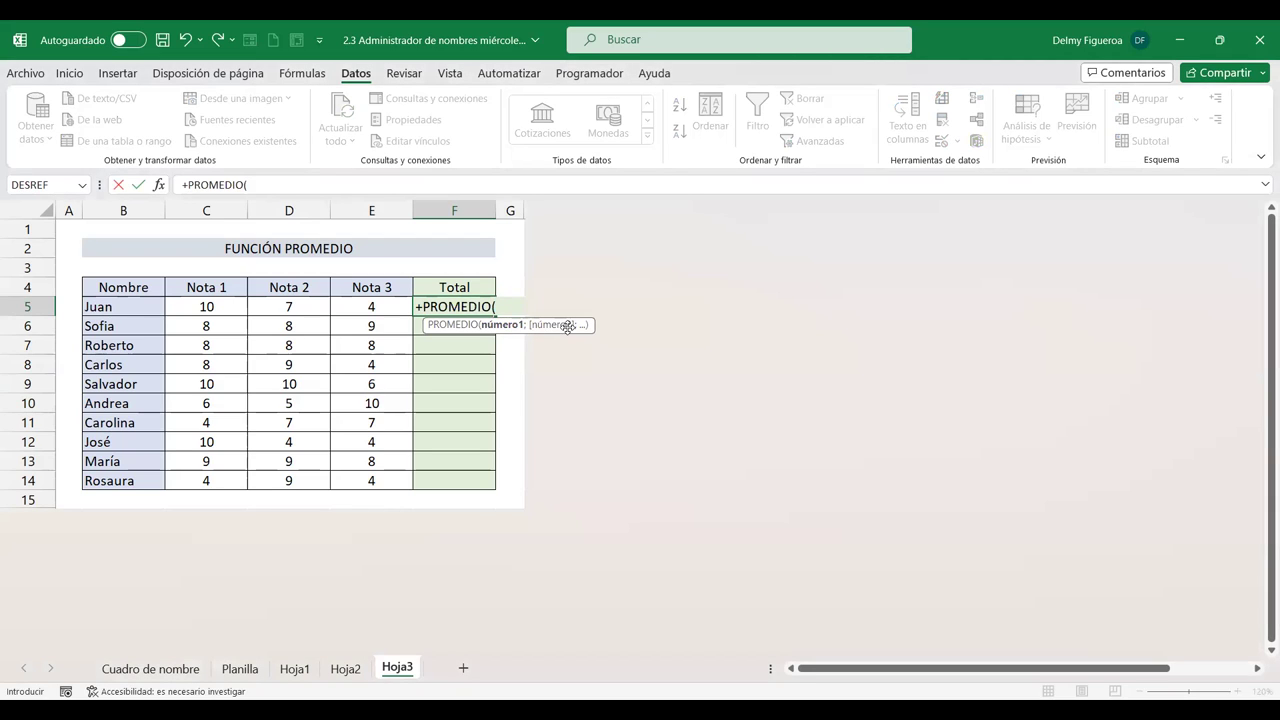
pyautogui.moveTo(222, 308); pyautogui.dragTo(375, 310)
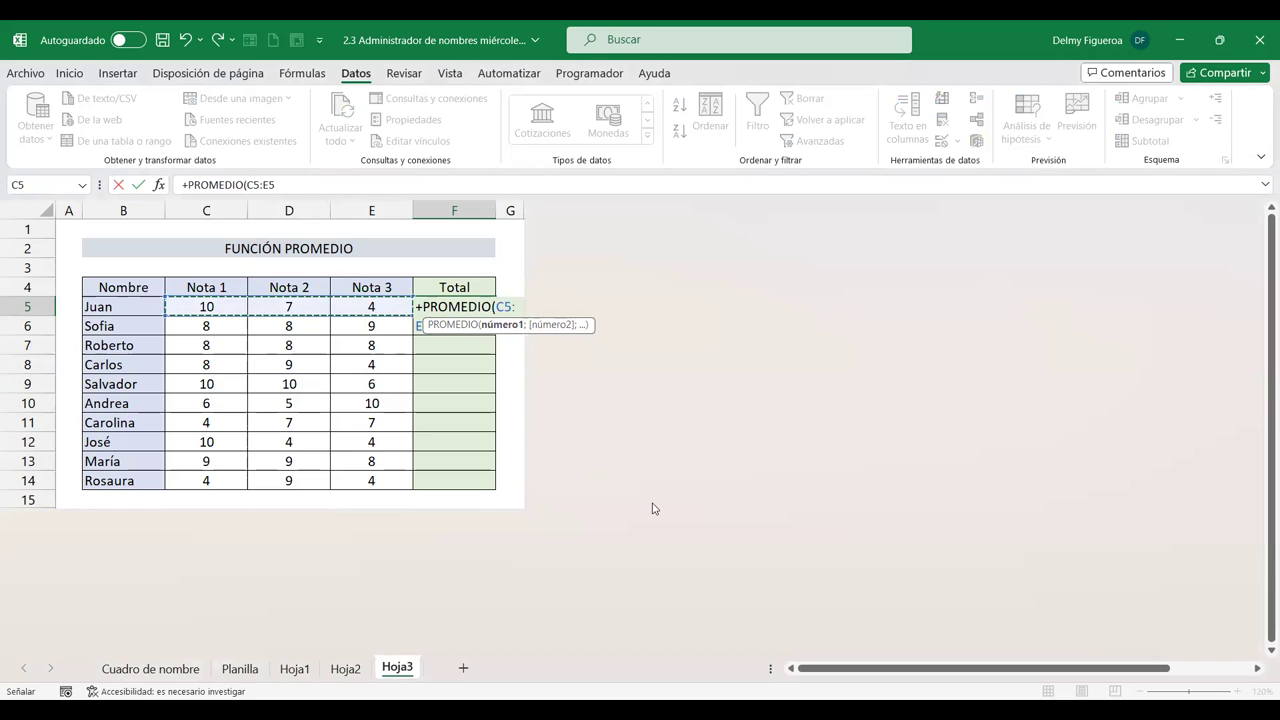
pyautogui.press('Return')
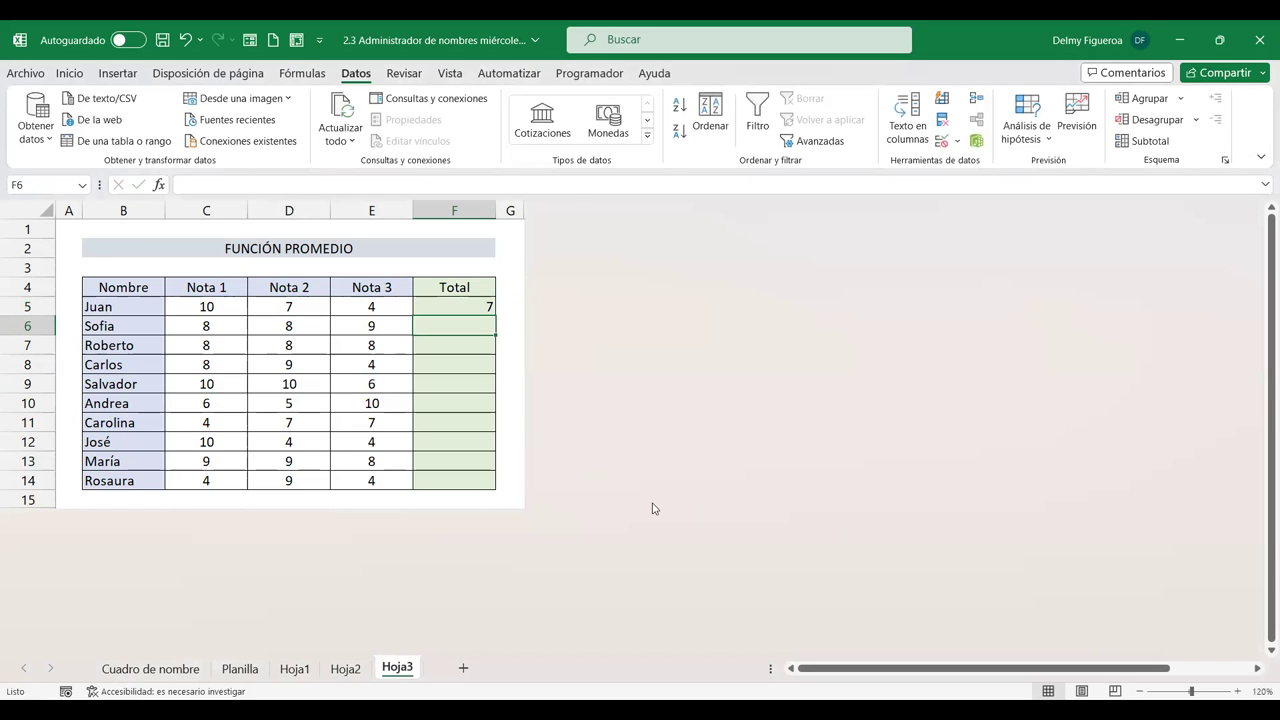
# Step: Average C6:E6 in F6 via AutoSum Promedio and fill it down to F14
pyautogui.click(66, 75)
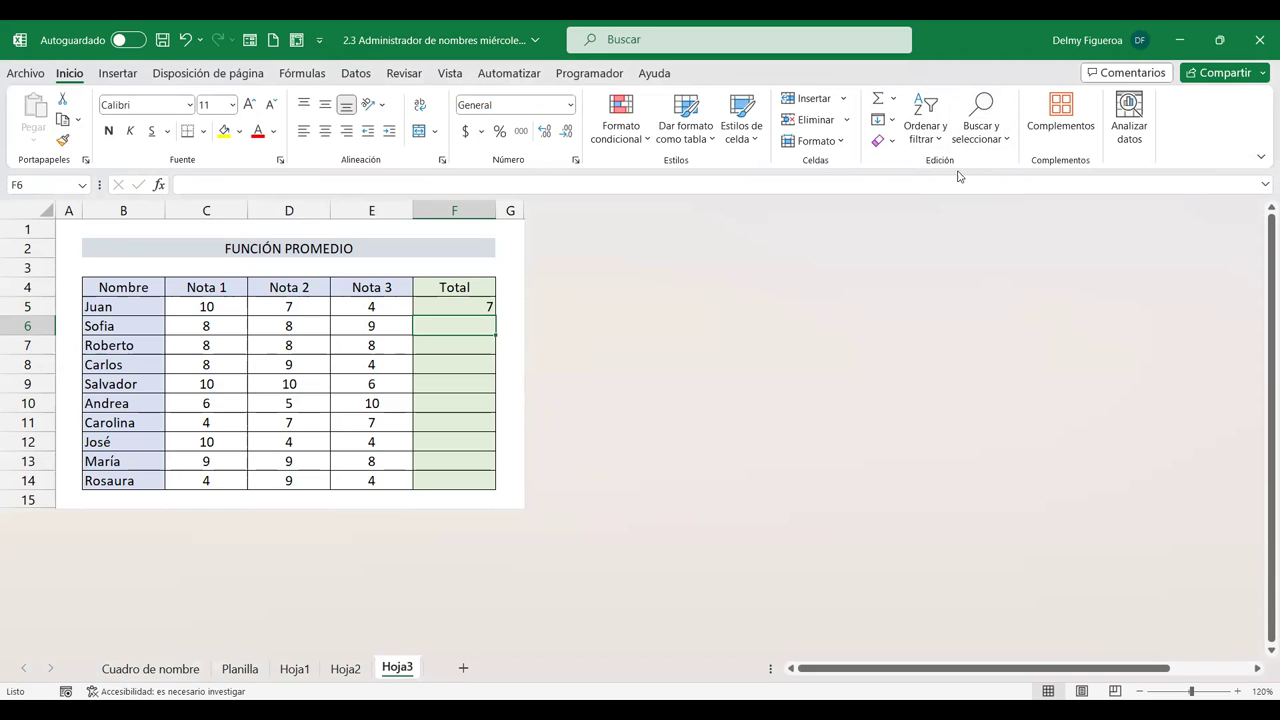
pyautogui.click(893, 98)
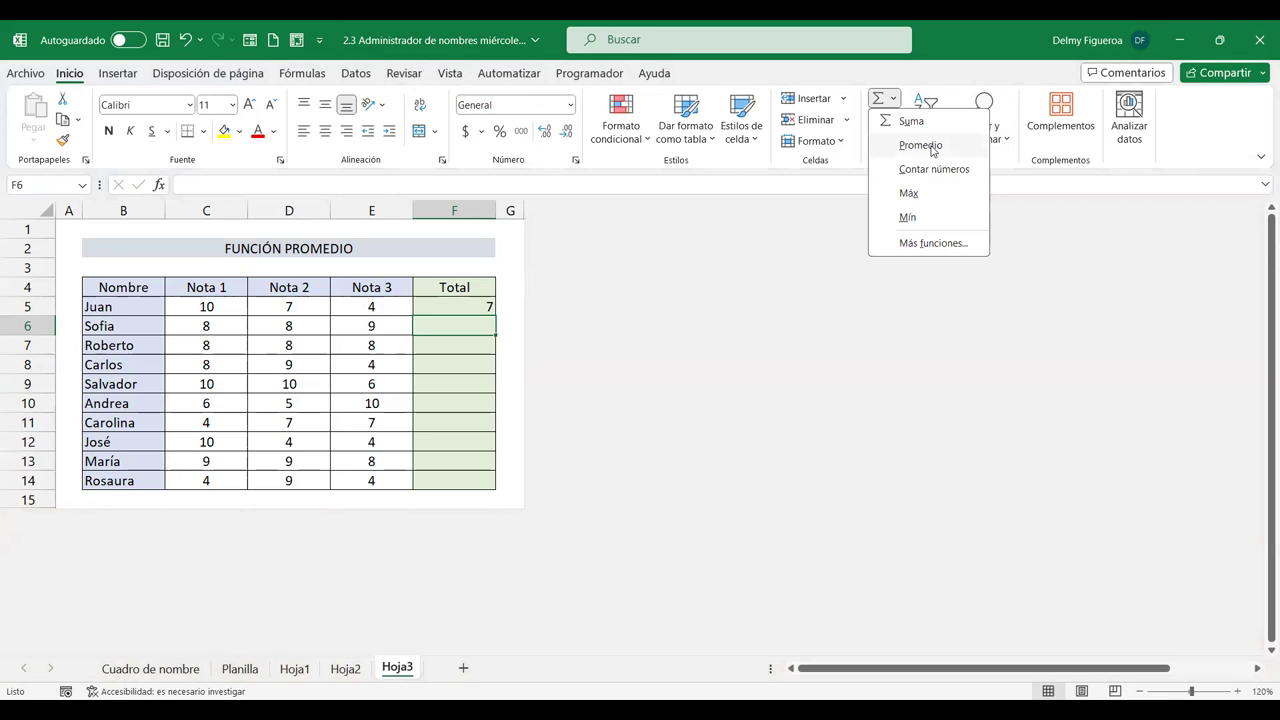
pyautogui.click(921, 145)
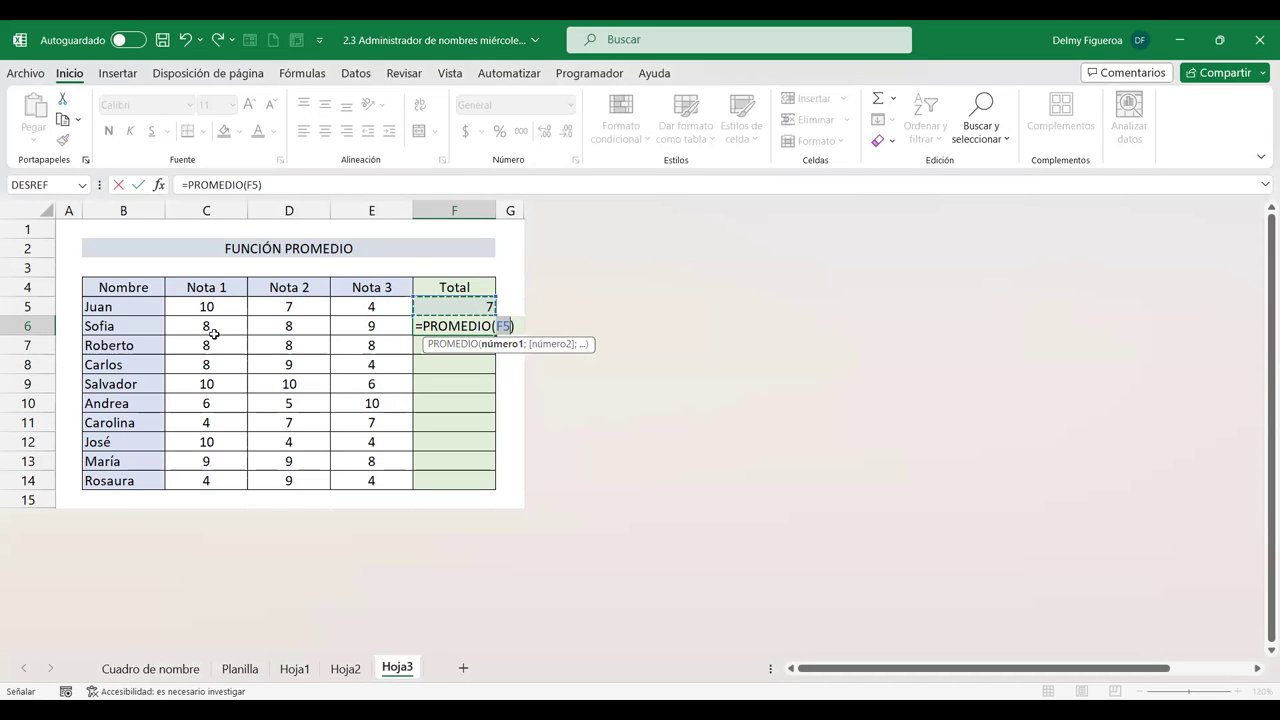
pyautogui.moveTo(214, 326); pyautogui.dragTo(378, 332)
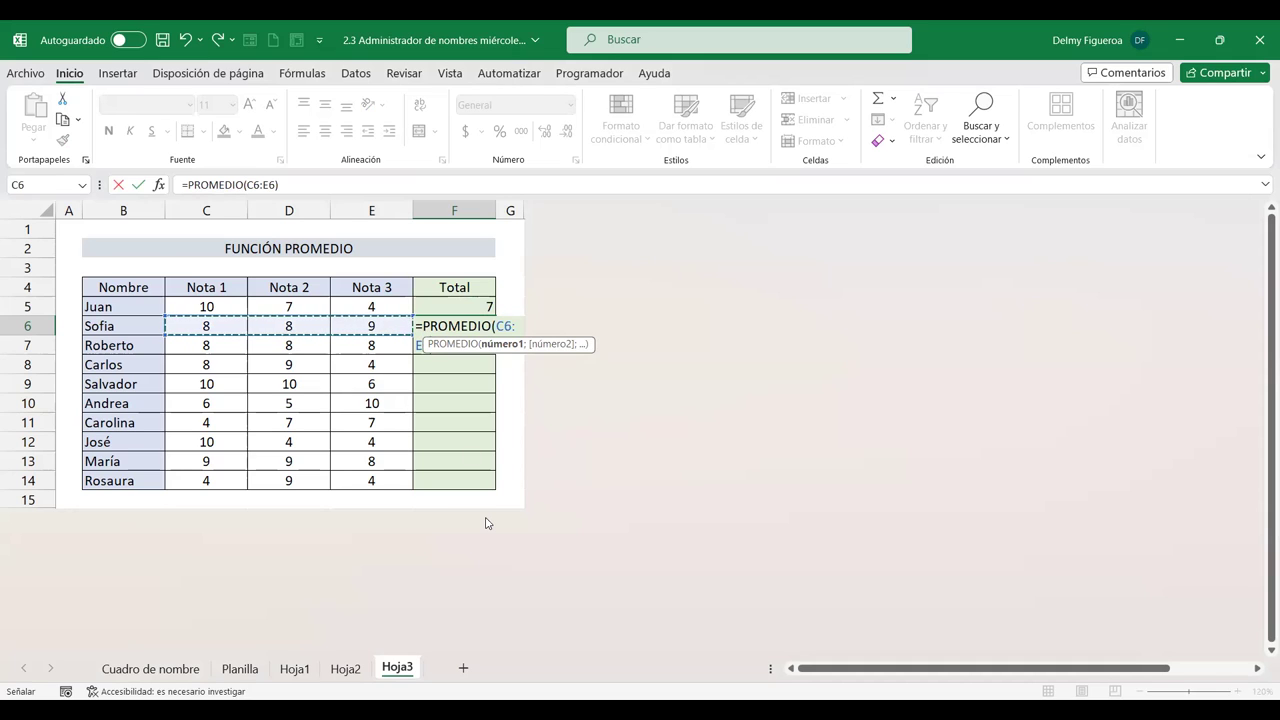
pyautogui.press('Return')
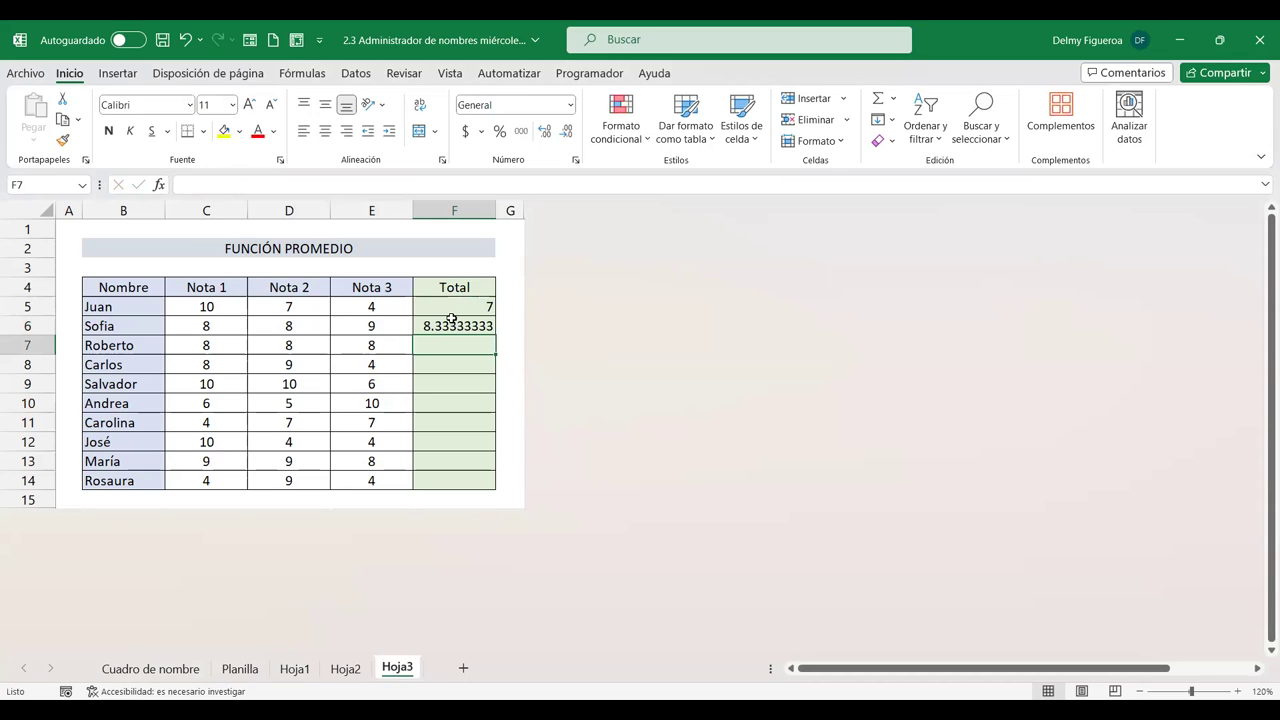
pyautogui.click(486, 327)
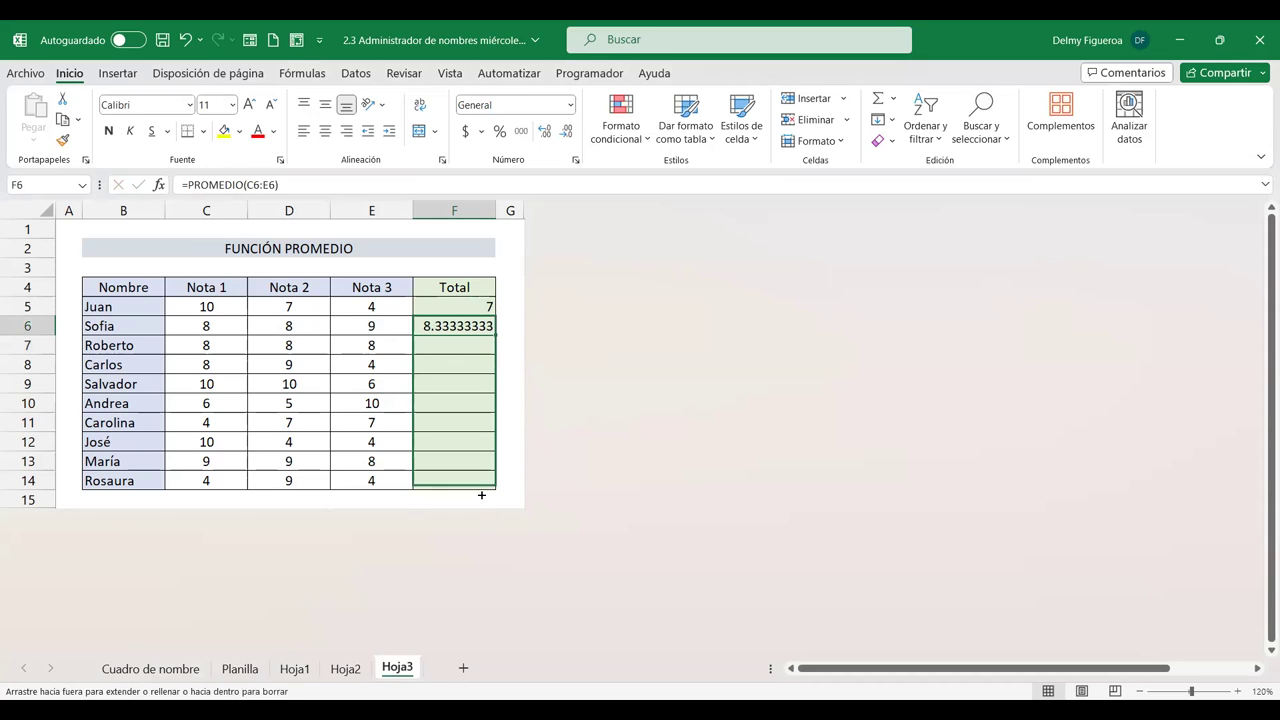
pyautogui.moveTo(495, 347); pyautogui.dragTo(485, 490)
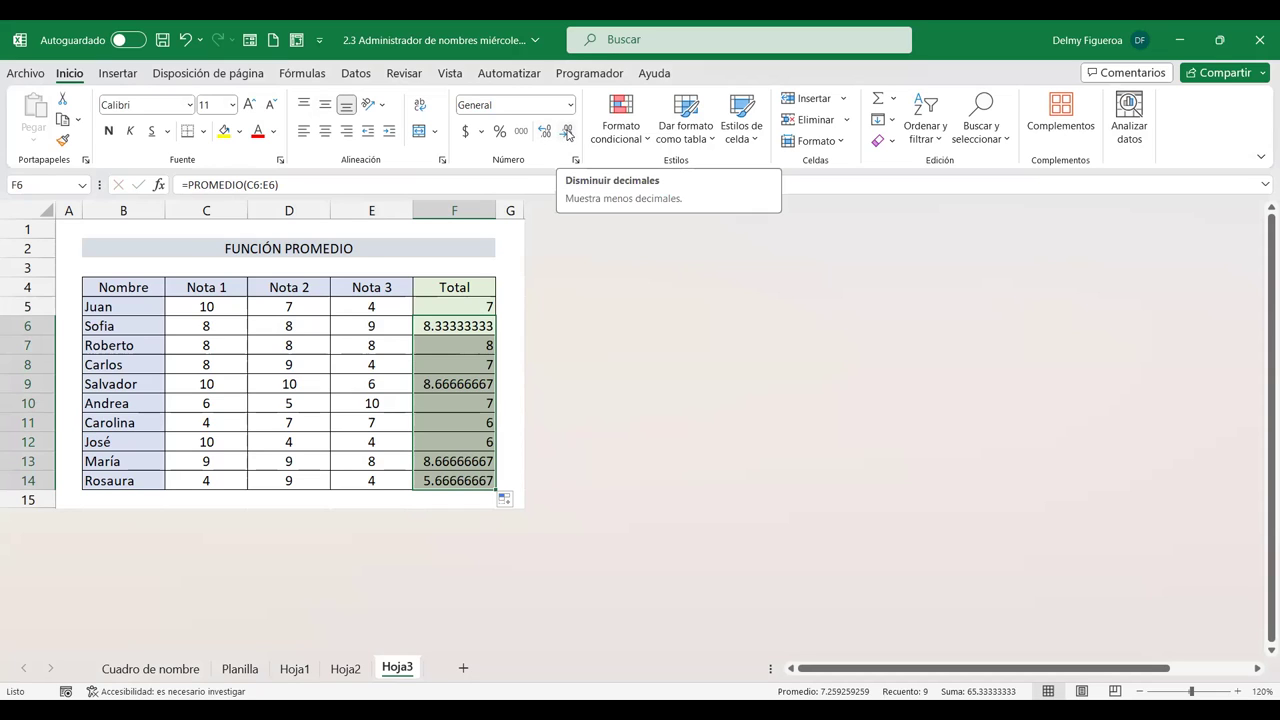
# Step: Reduce the Total averages to one decimal place
pyautogui.click(568, 133)
pyautogui.click(566, 136)
pyautogui.click(566, 136)
pyautogui.click(566, 136)
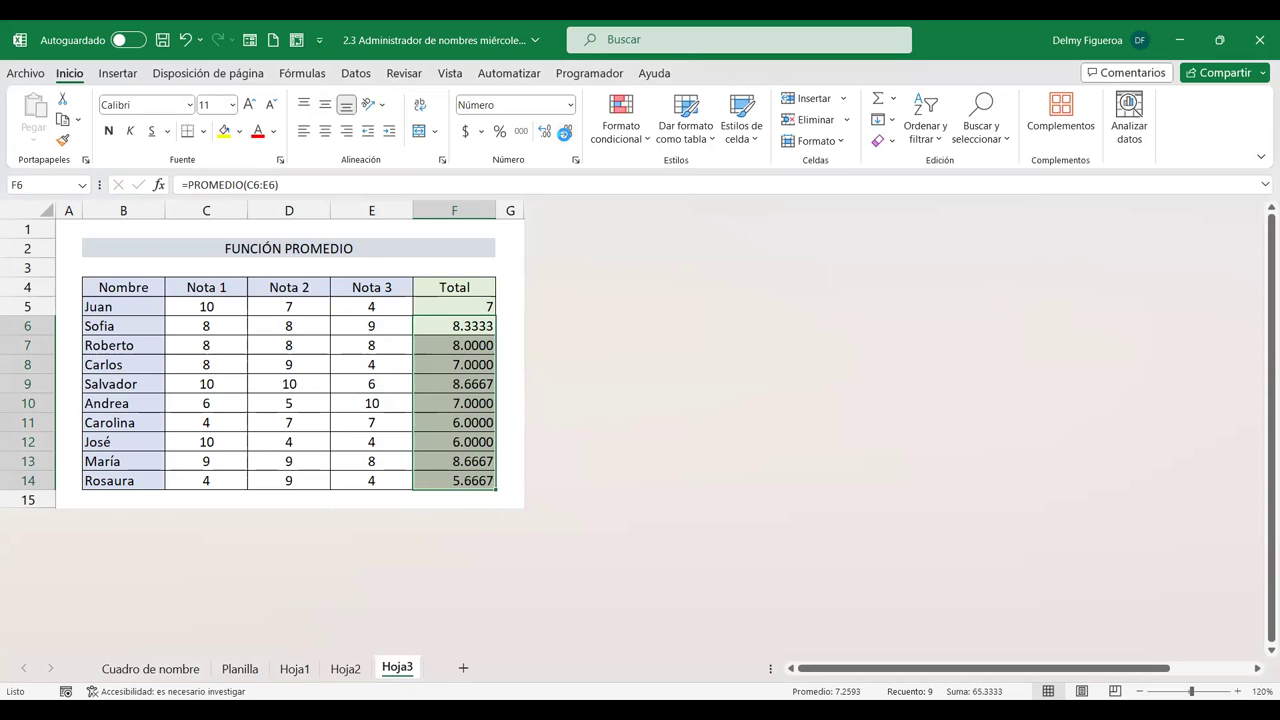
pyautogui.click(566, 133)
pyautogui.click(566, 133)
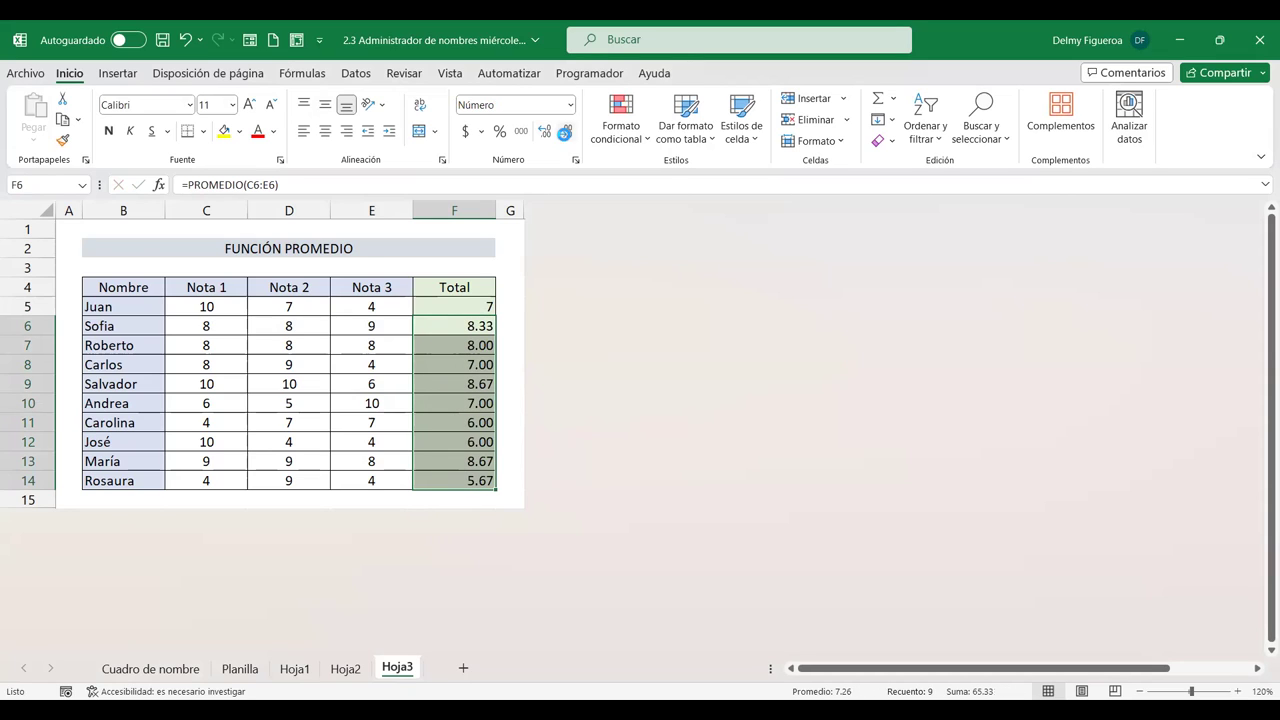
pyautogui.click(566, 134)
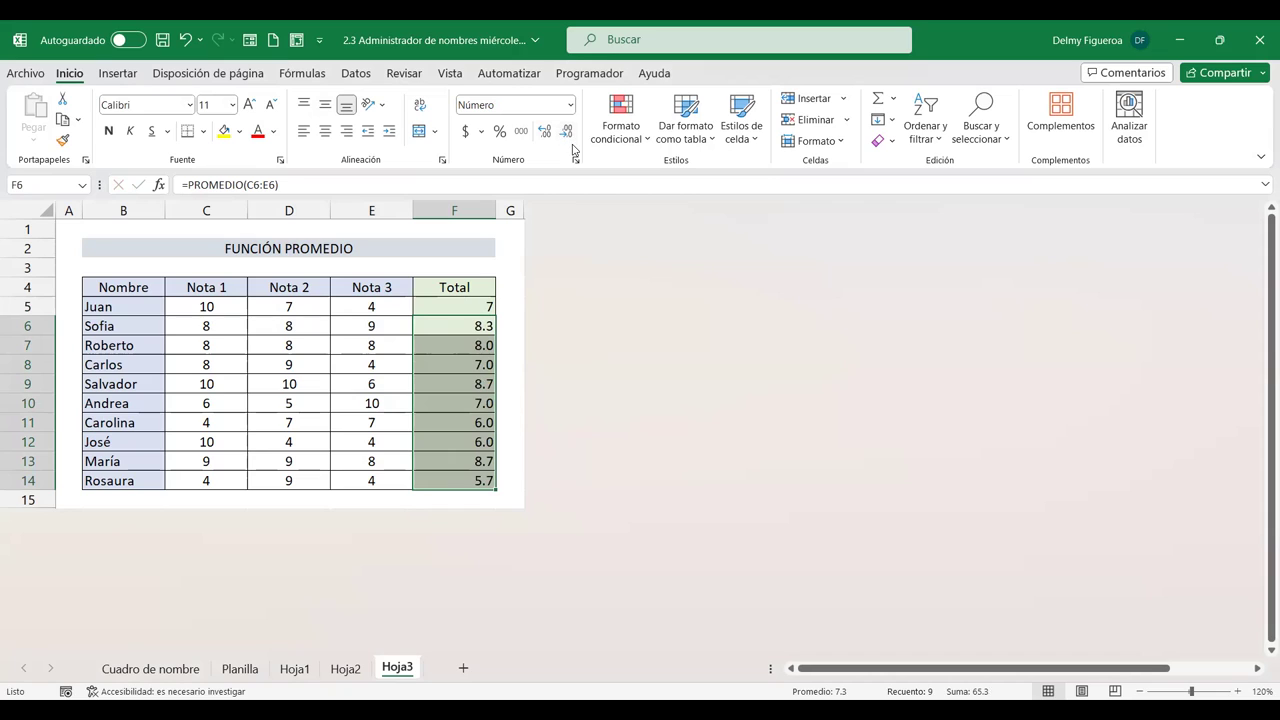
pyautogui.click(457, 384)
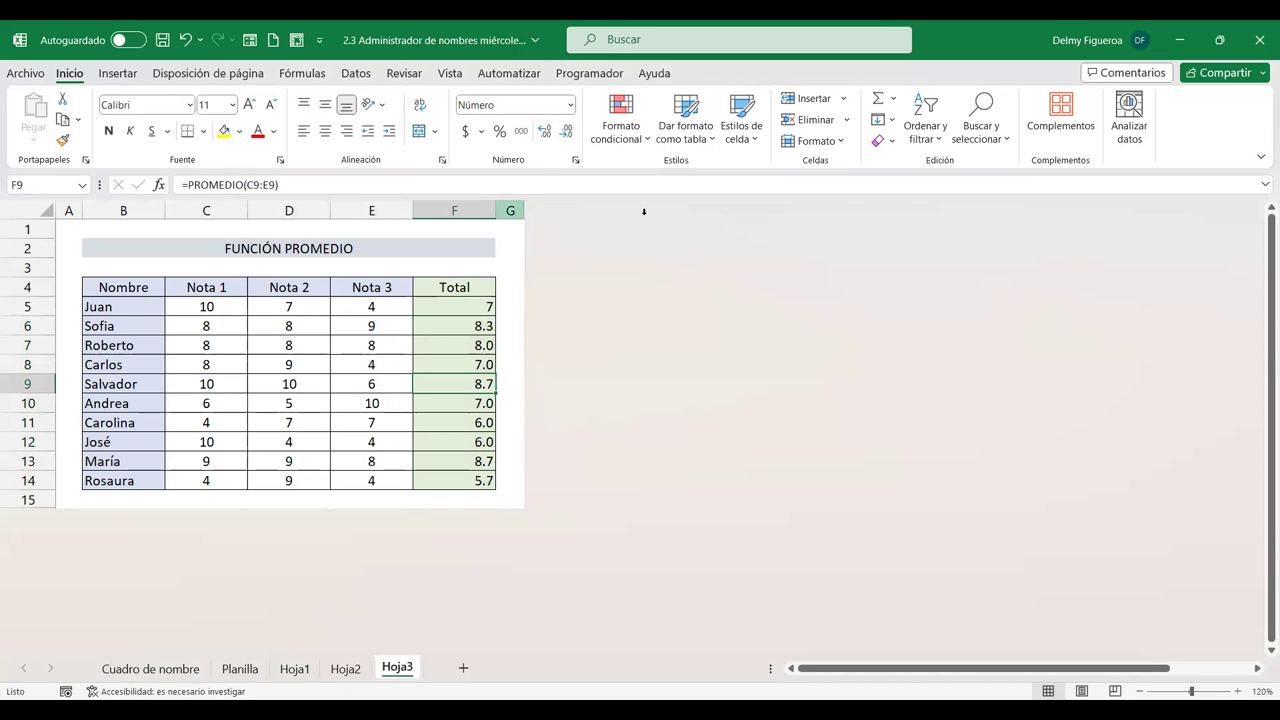
# Step: Unhide the hidden columns to the right of column G
pyautogui.click(511, 207)
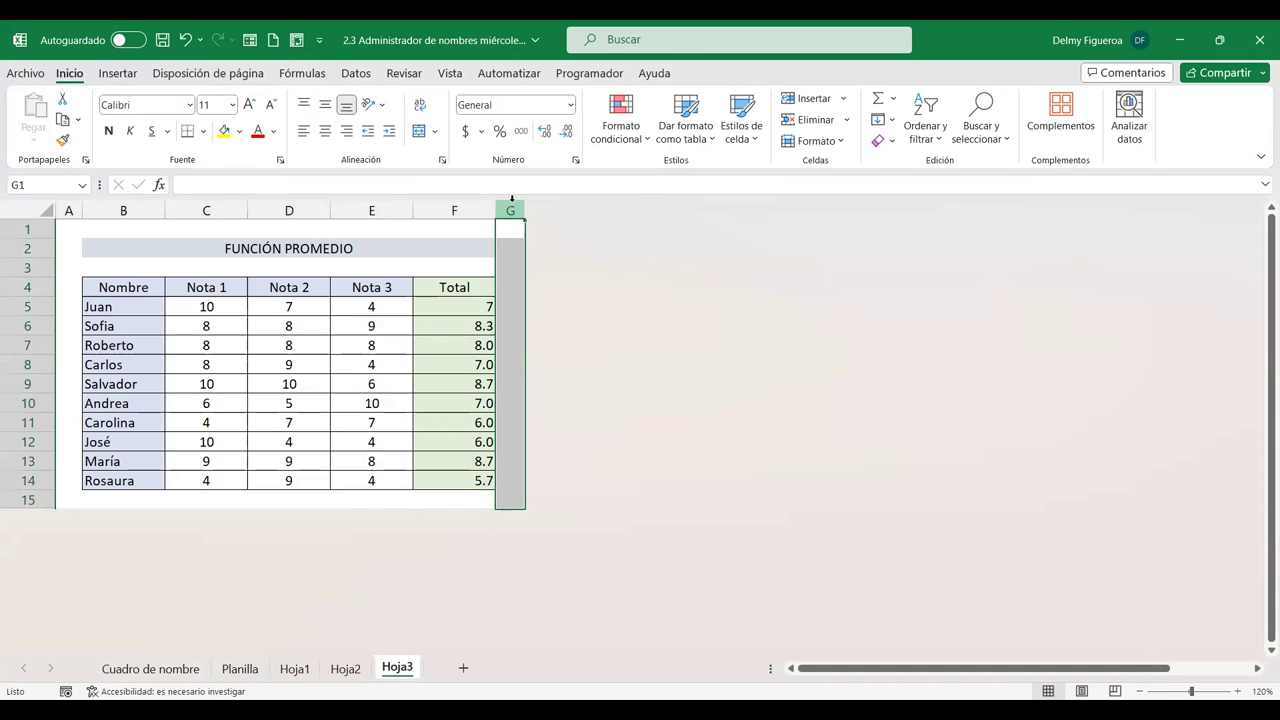
pyautogui.rightClick(511, 200)
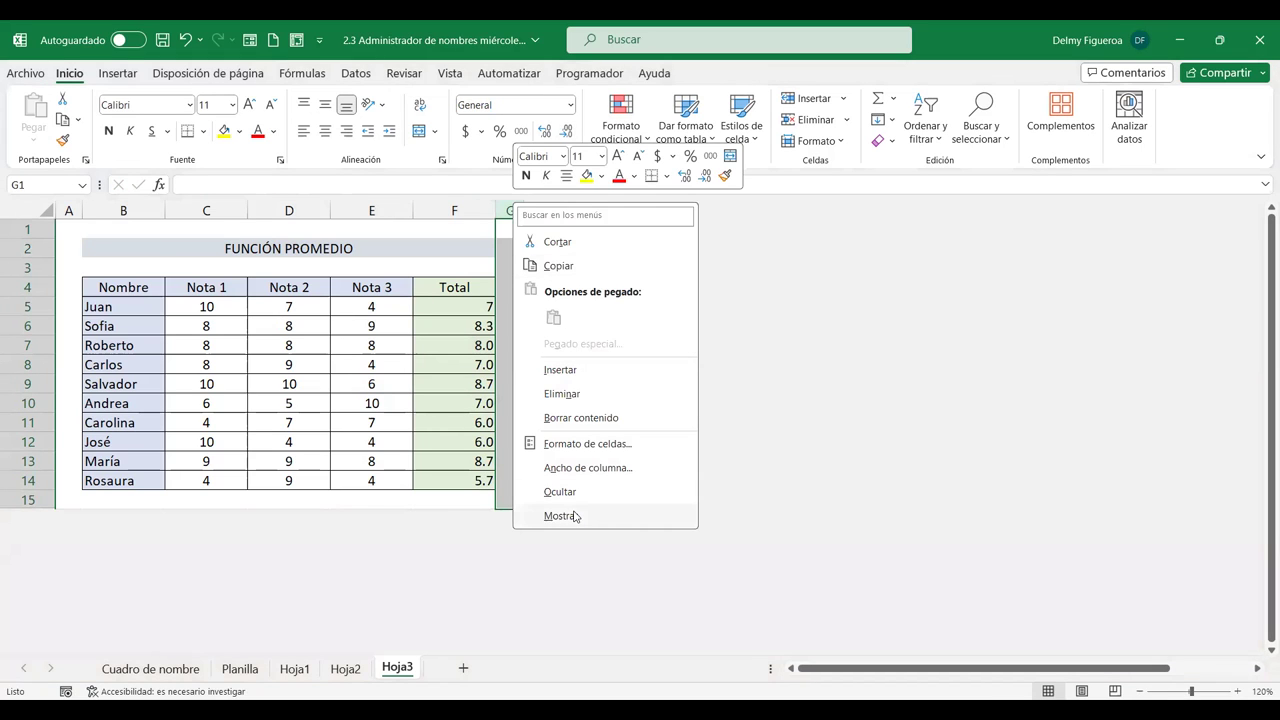
pyautogui.click(575, 516)
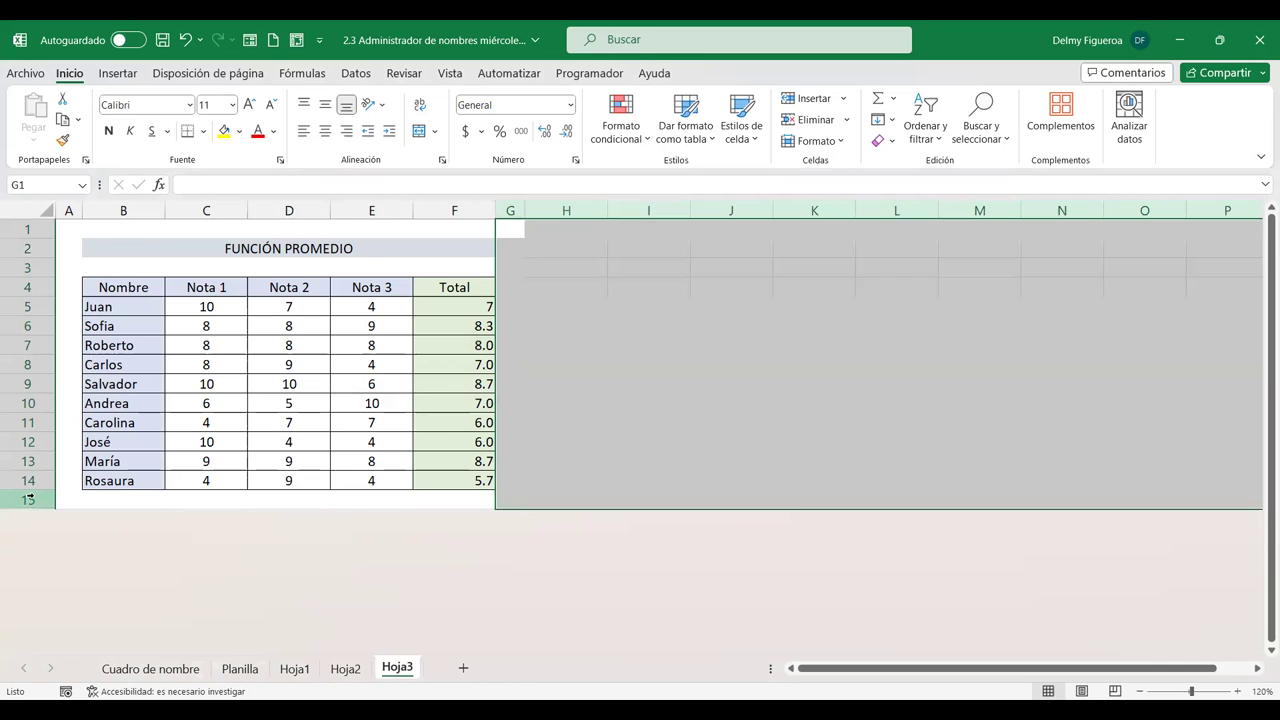
# Step: Unhide the rows hidden below row 15
pyautogui.click(30, 497)
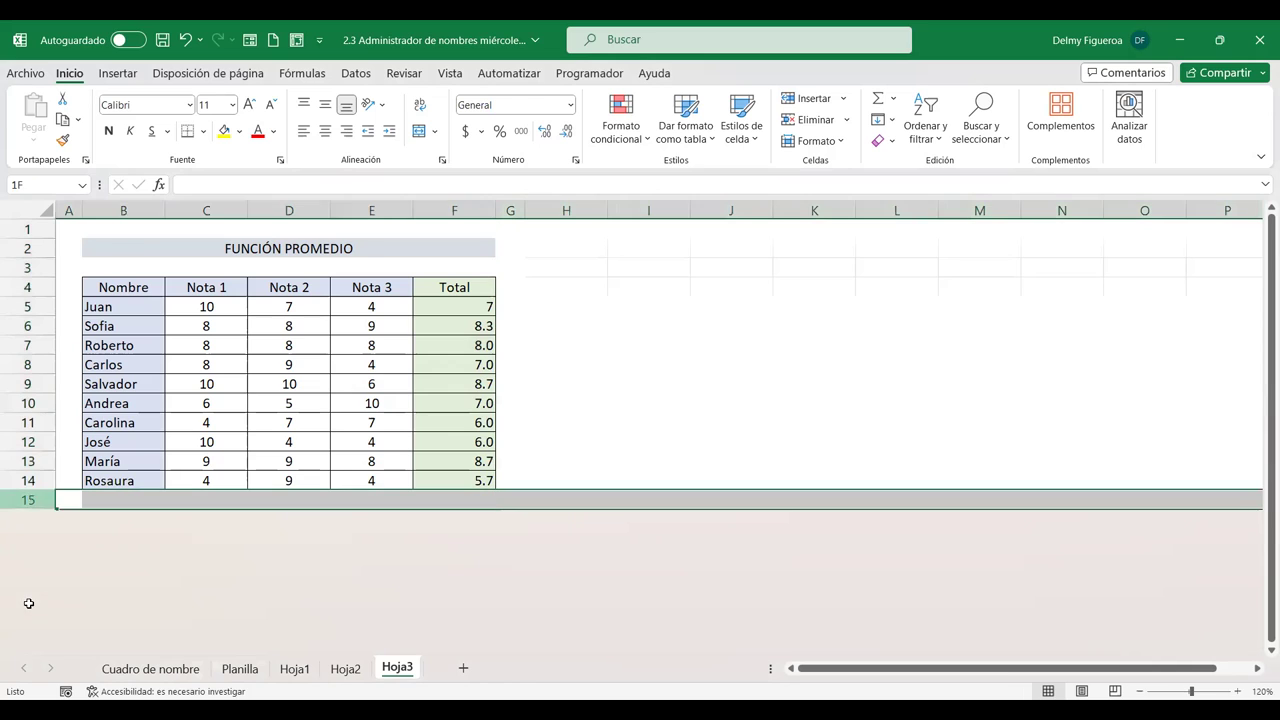
pyautogui.rightClick(30, 489)
pyautogui.press('Escape')
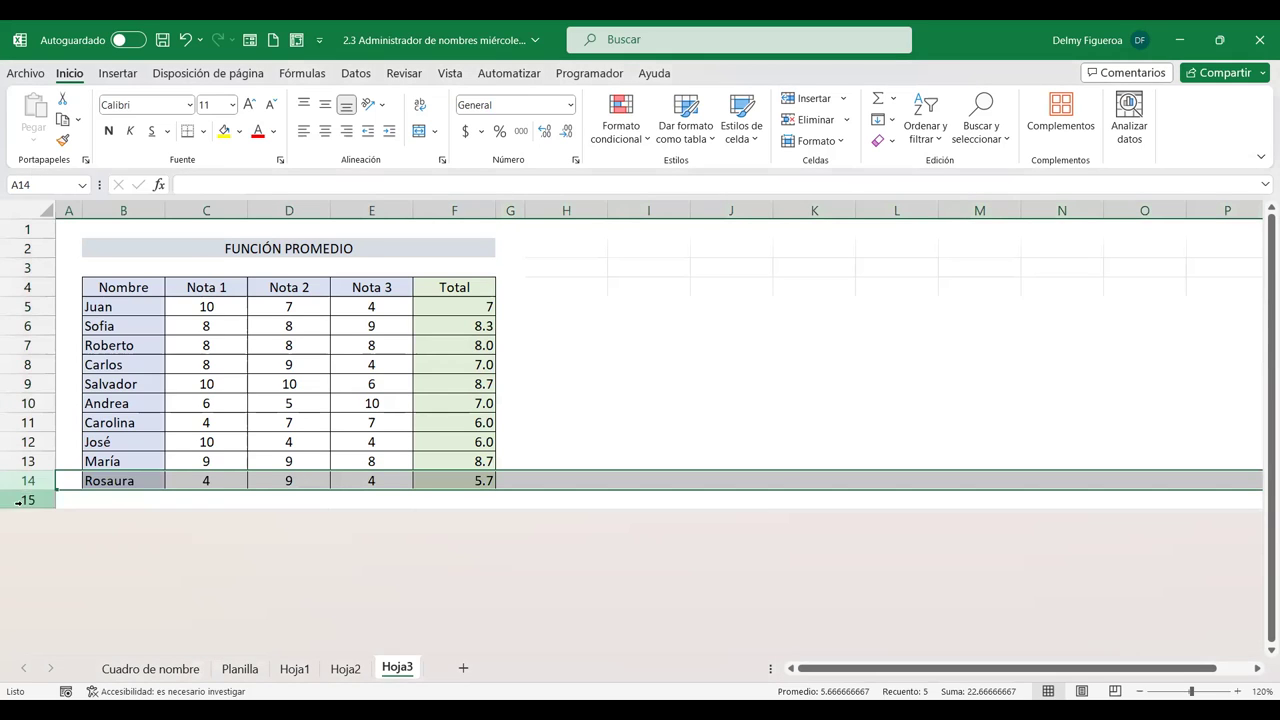
pyautogui.click(28, 499)
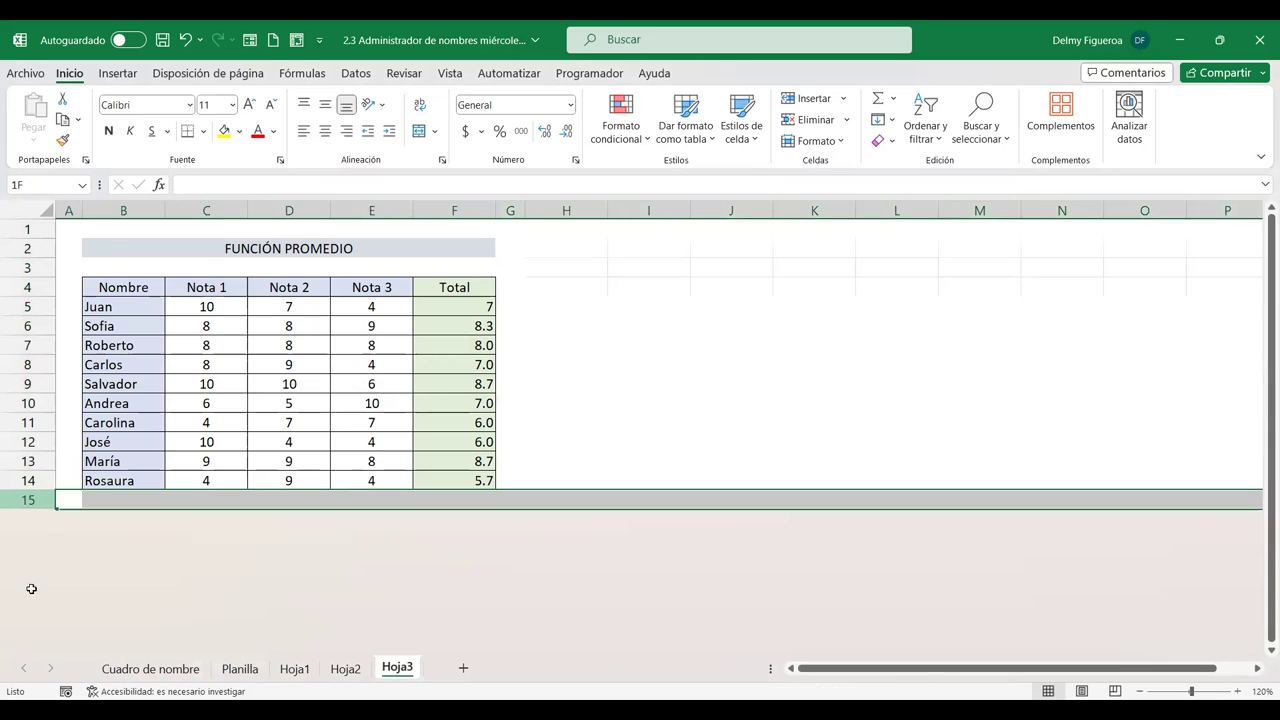
pyautogui.rightClick(31, 498)
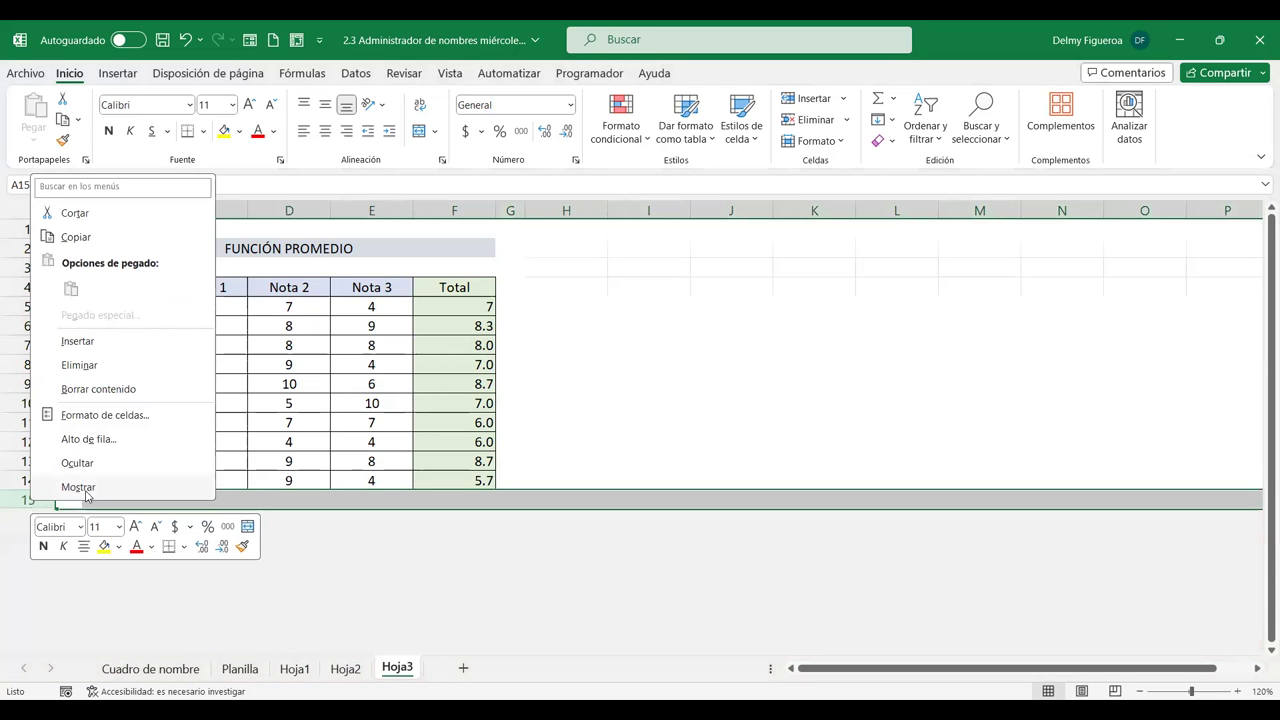
pyautogui.click(78, 488)
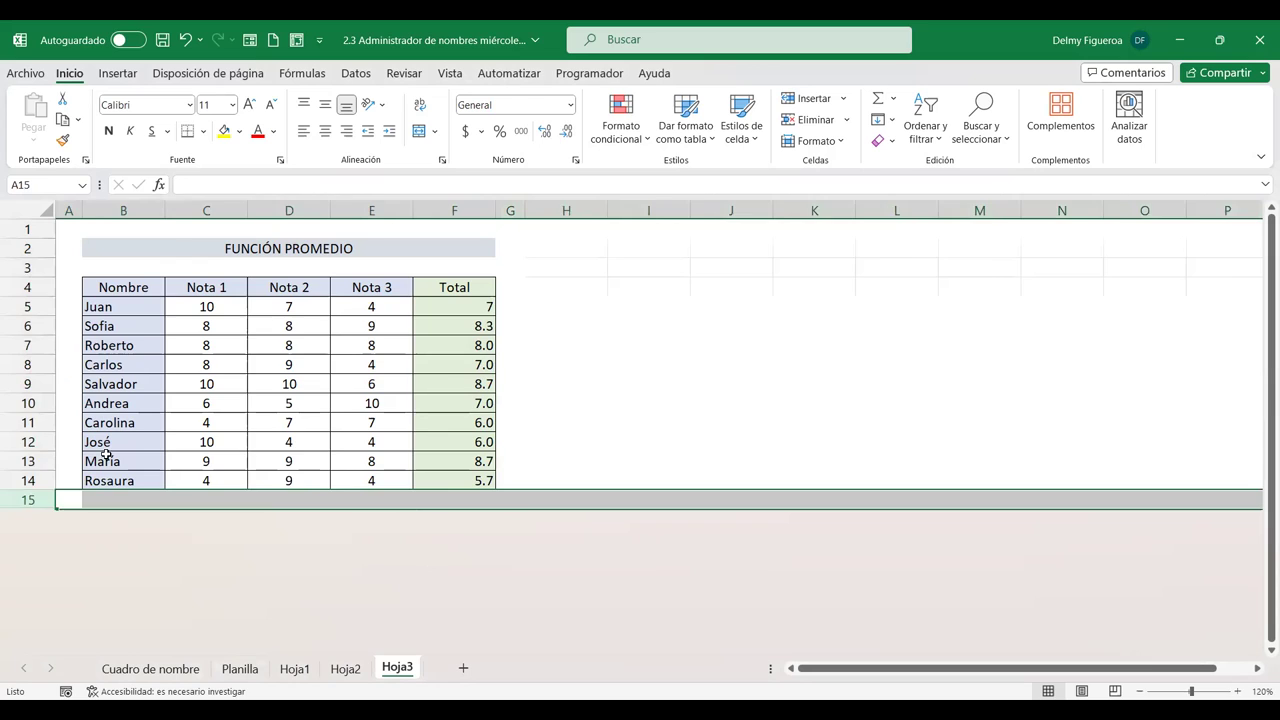
# Step: Select G4 beside the Total header and show the AutoSum function list
pyautogui.click(523, 310)
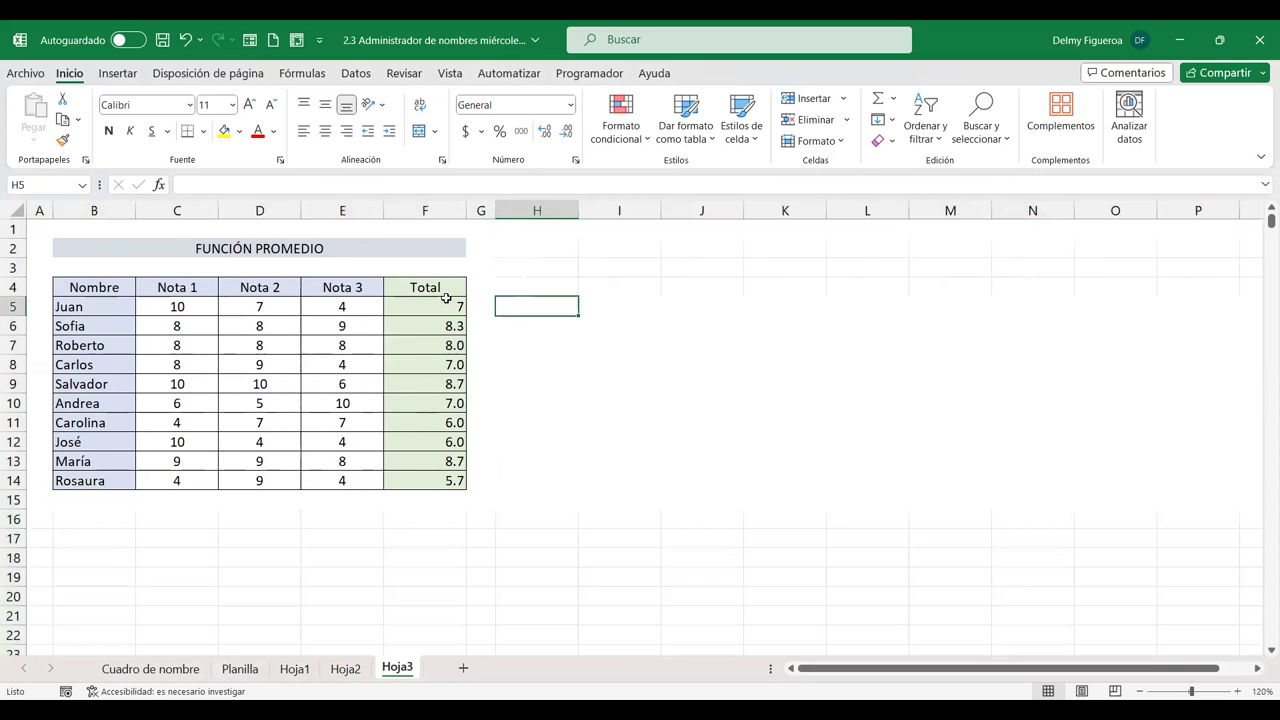
pyautogui.press('Up')
pyautogui.click(484, 287)
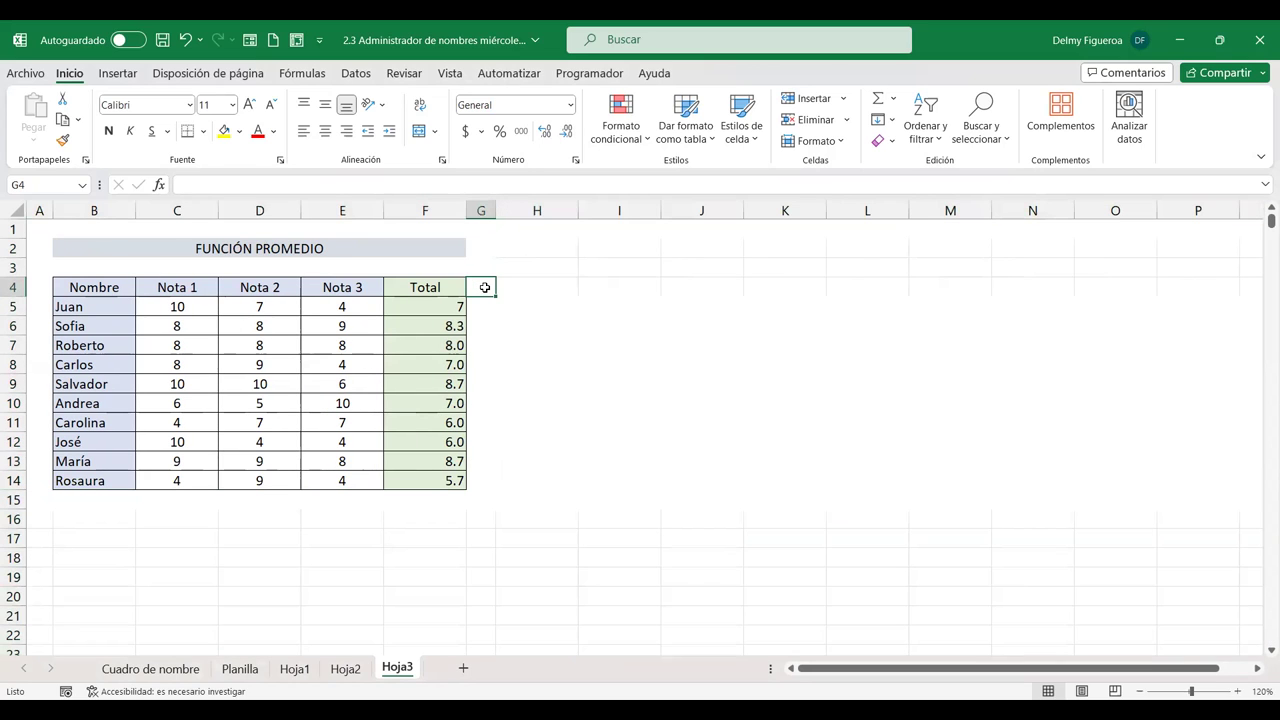
pyautogui.click(894, 101)
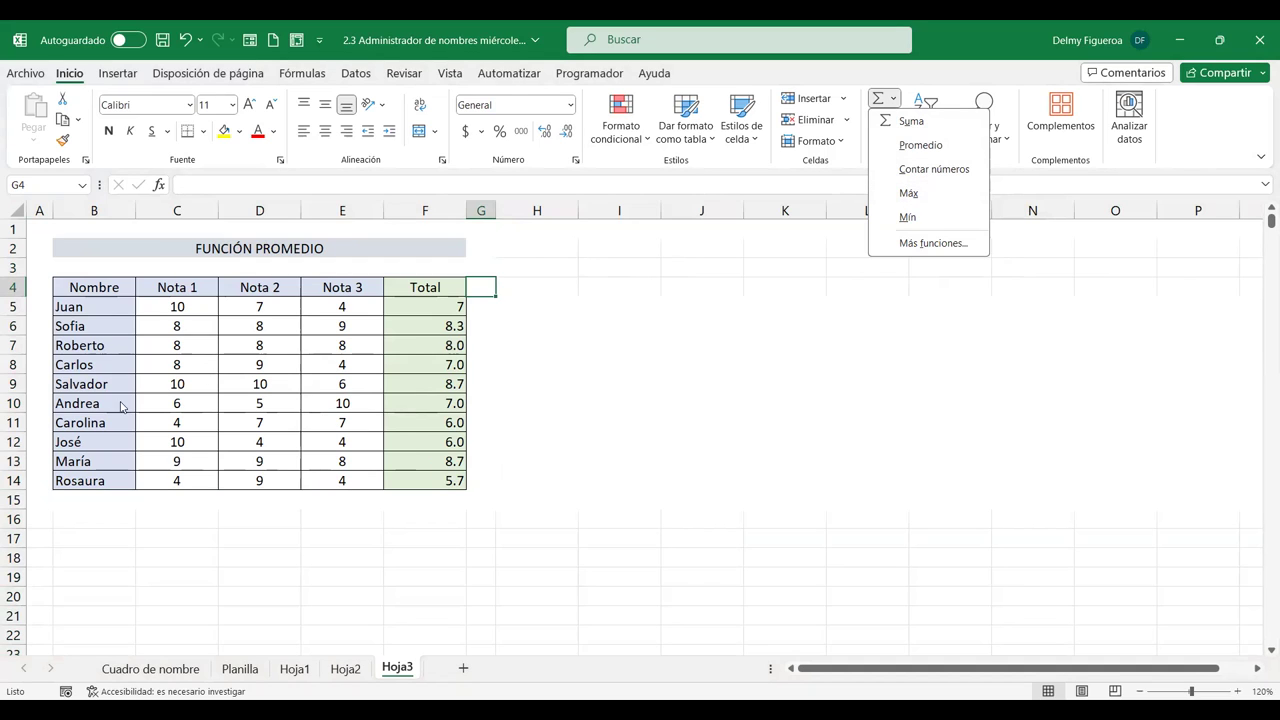
# Step: Enter =CONTAR(B5:B14) in B16, which returns 0, then start a new entry there
pyautogui.click(81, 516)
pyautogui.click(80, 520)
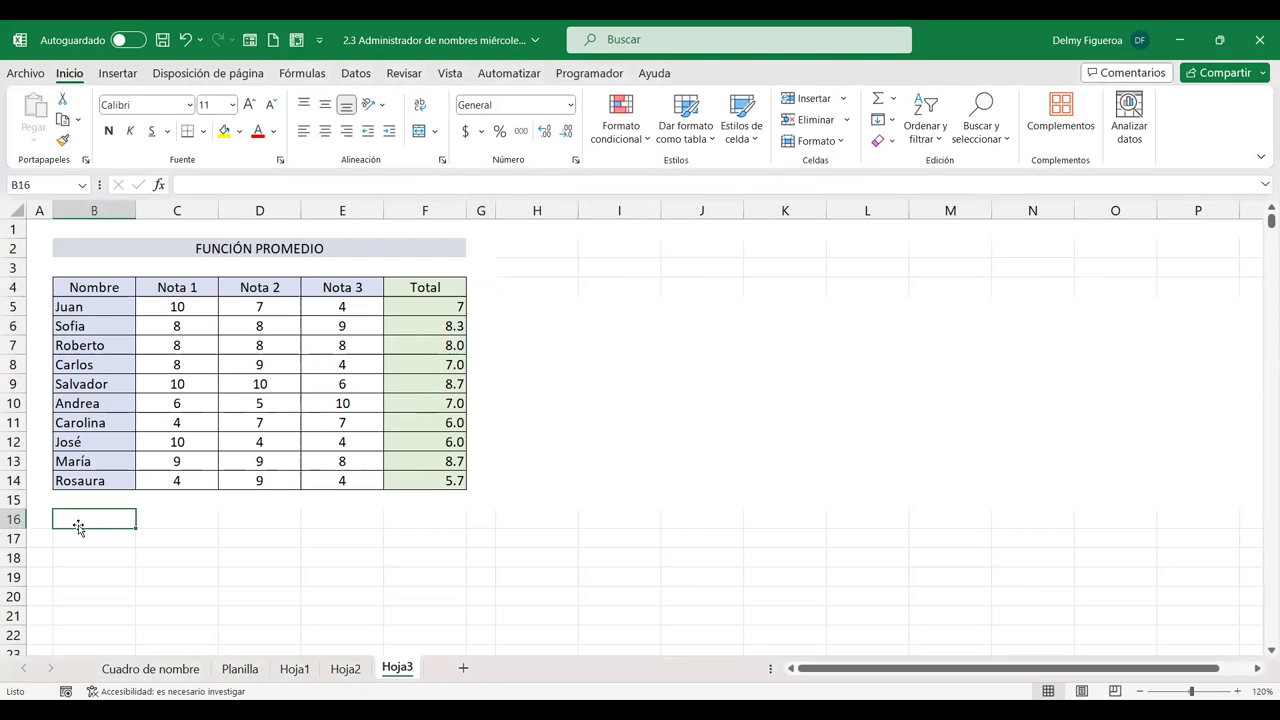
pyautogui.click(894, 100)
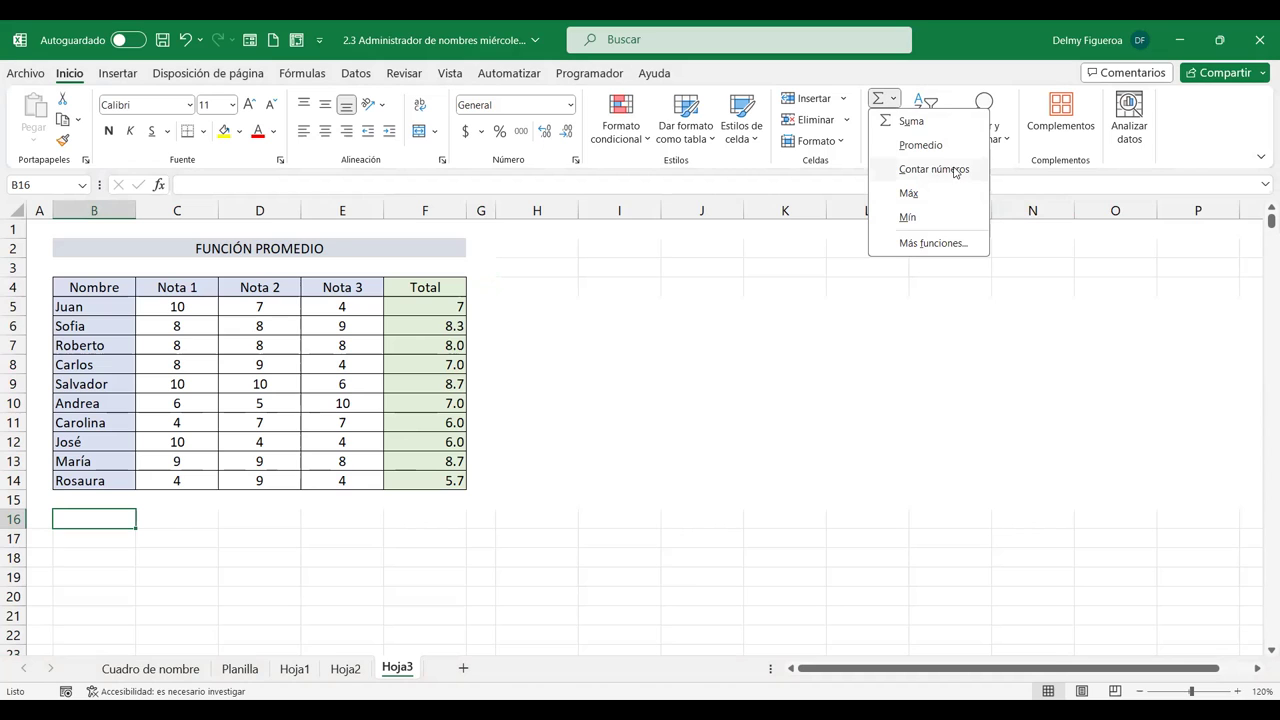
pyautogui.click(934, 169)
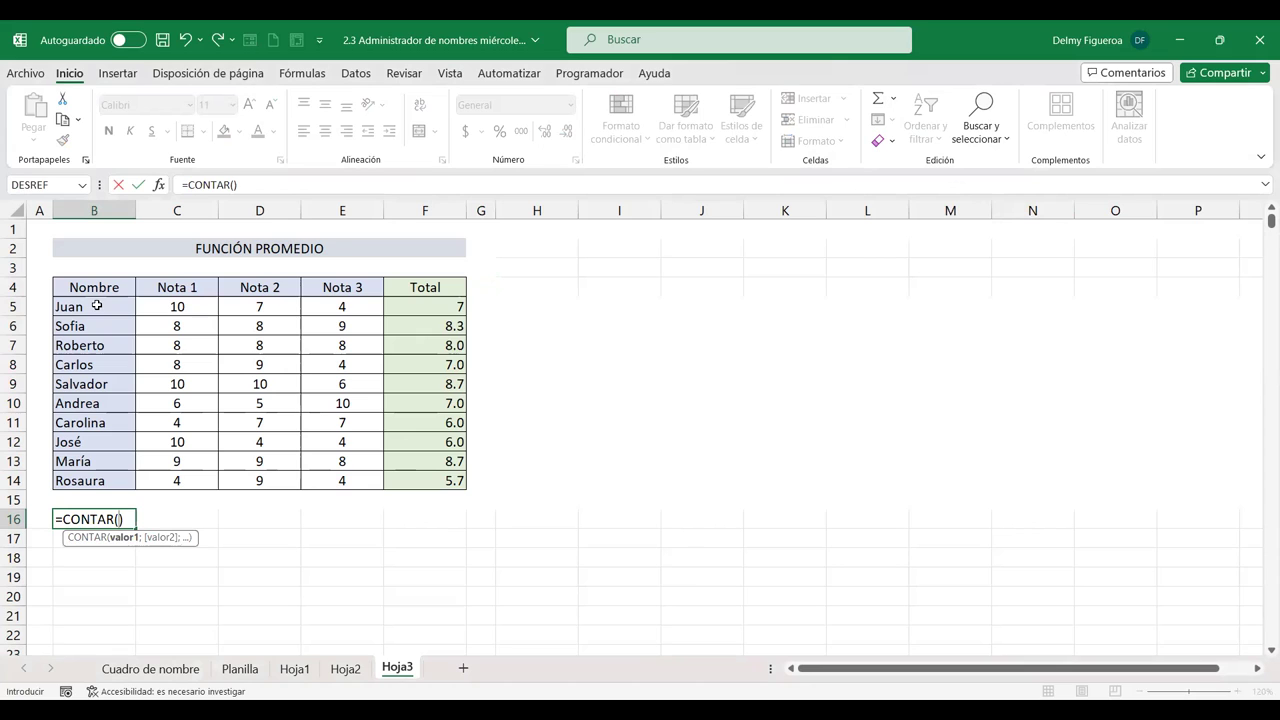
pyautogui.moveTo(96, 306); pyautogui.dragTo(99, 489)
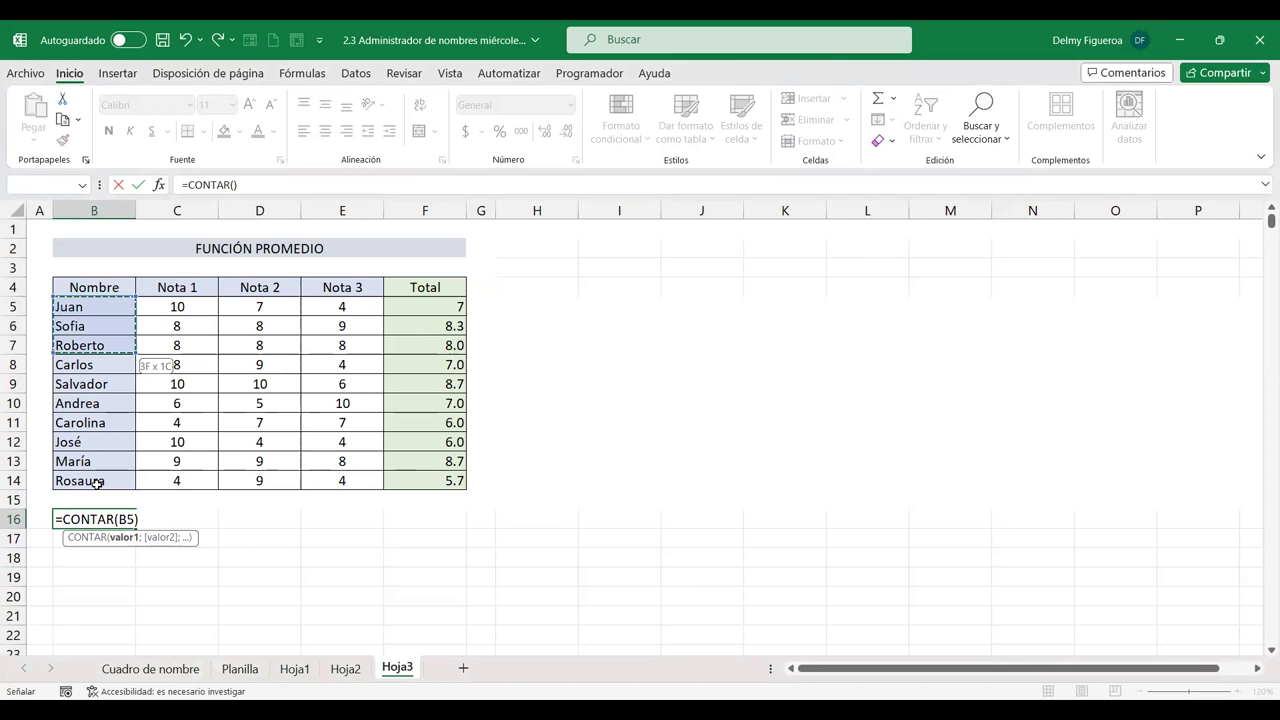
pyautogui.click(140, 519)
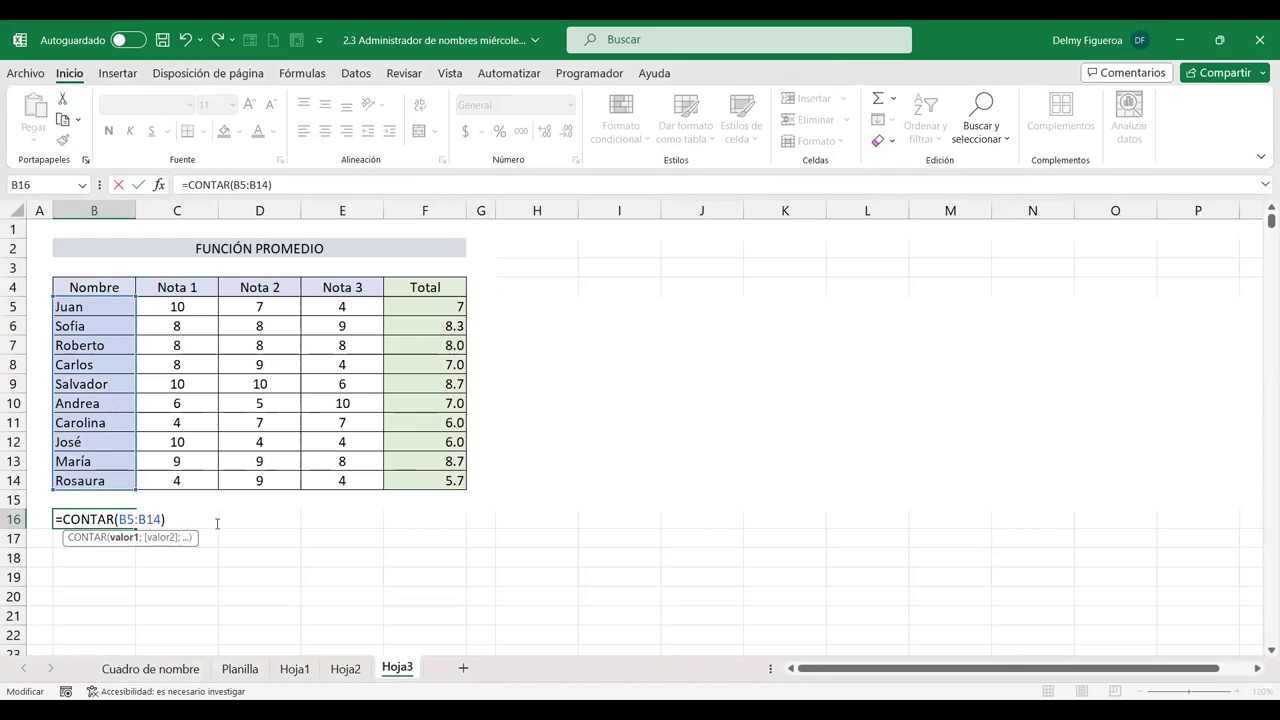
pyautogui.press('Return')
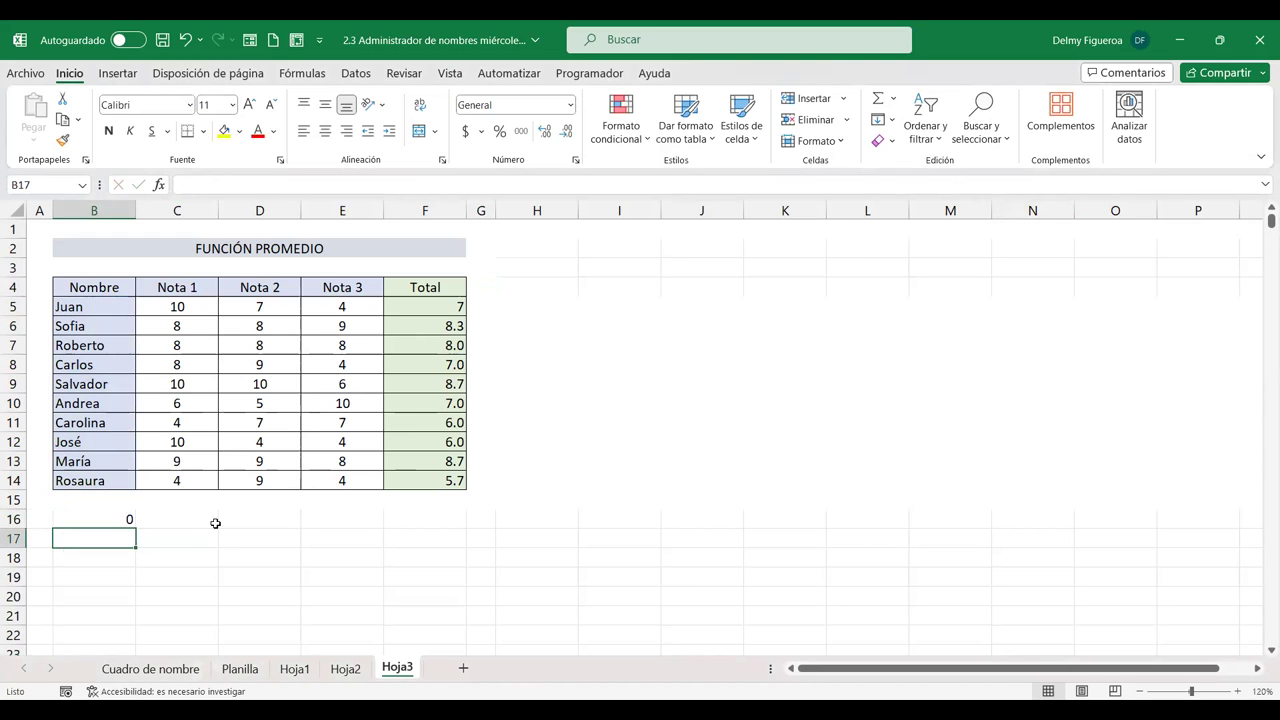
pyautogui.press('Up')
pyautogui.write('+')
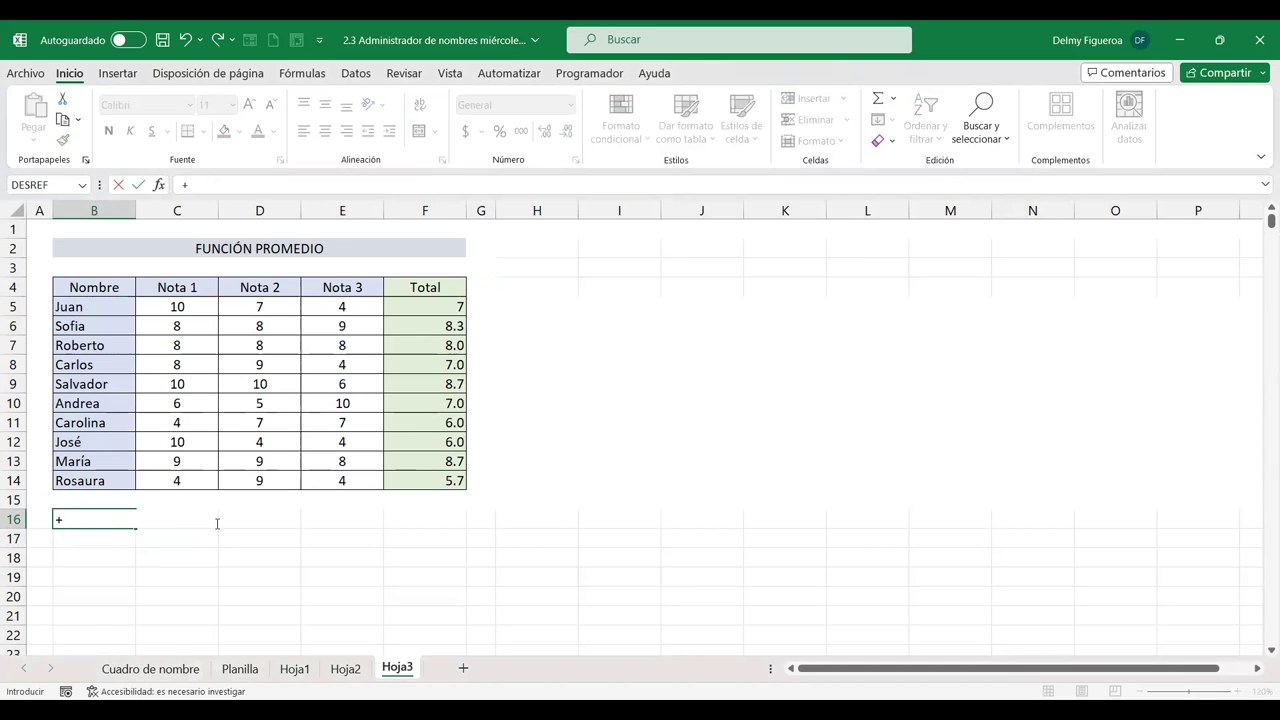
pyautogui.write('cont')
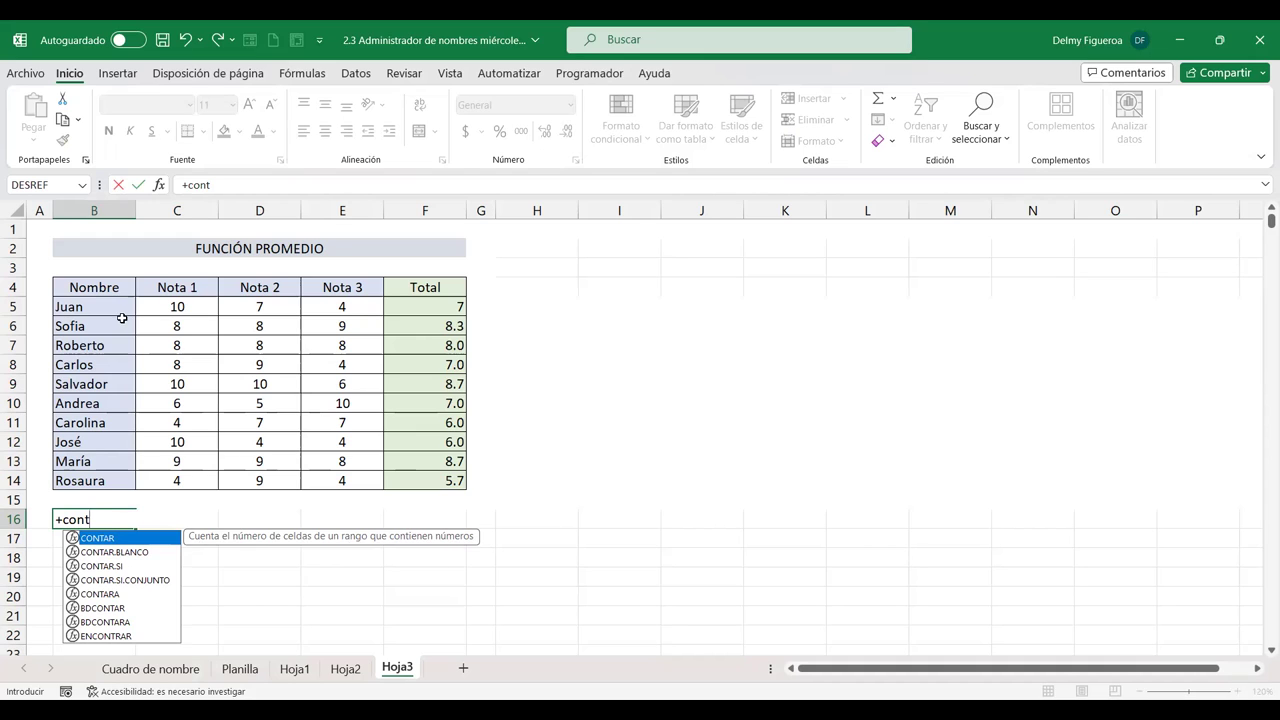
# Step: Change B16 to =CONTAR(F5:F14) over the Total values, giving 10
pyautogui.doubleClick(115, 541)
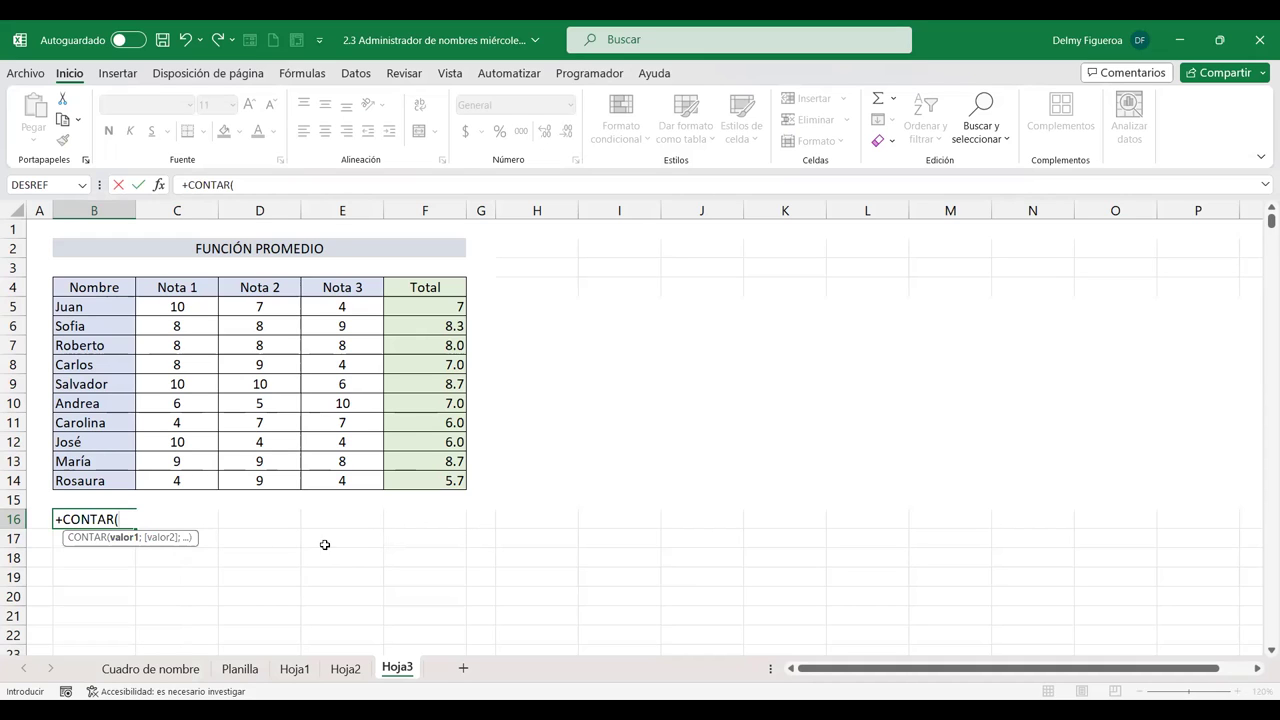
pyautogui.click(436, 303)
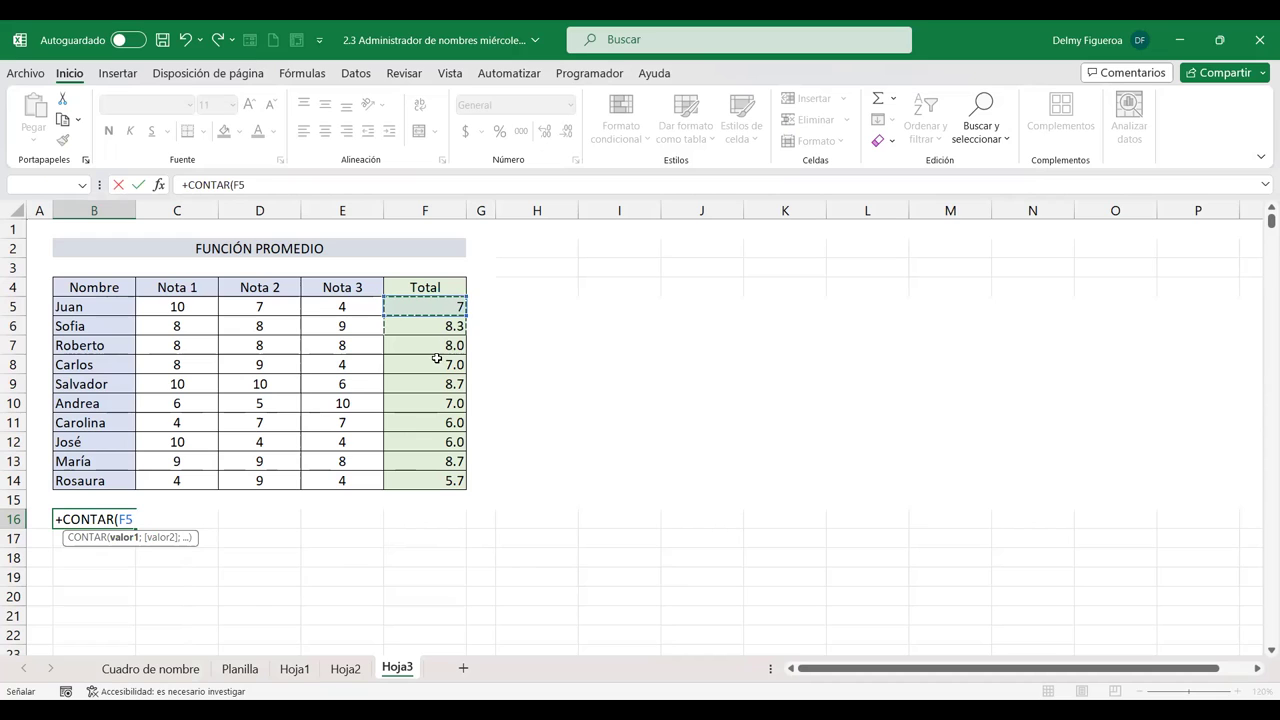
pyautogui.moveTo(436, 492); pyautogui.dragTo(425, 478)
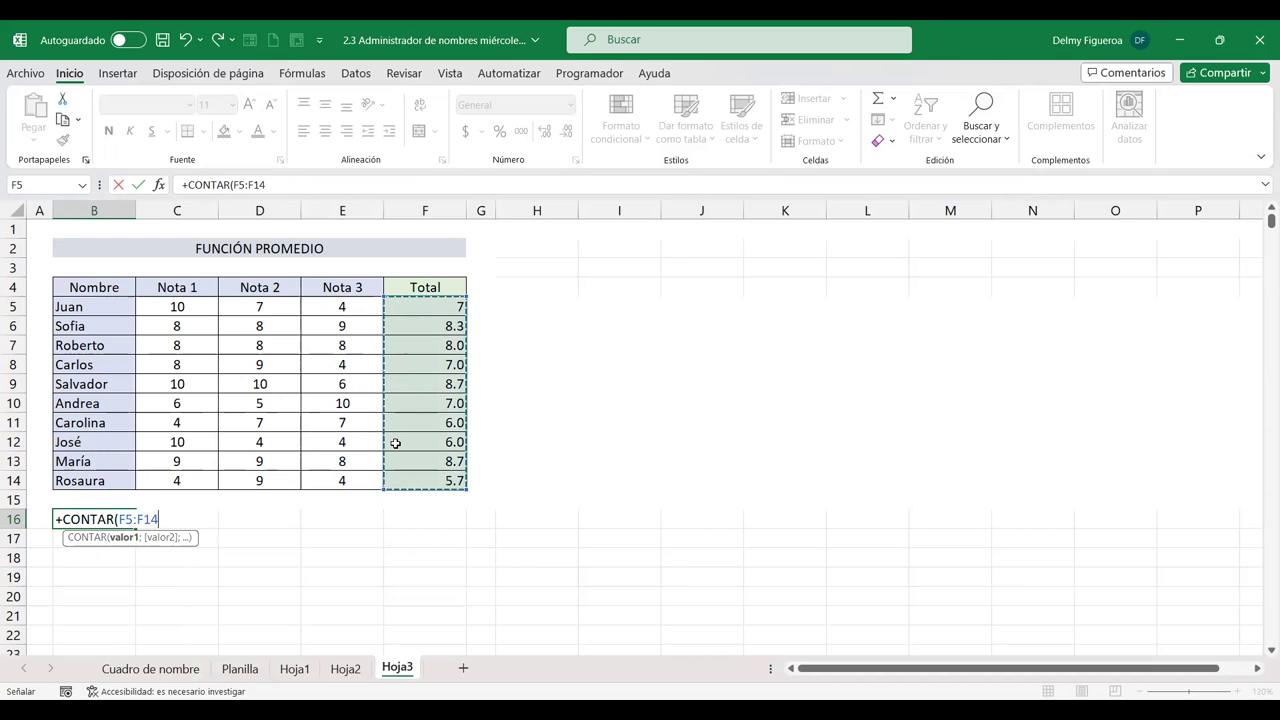
pyautogui.press('Return')
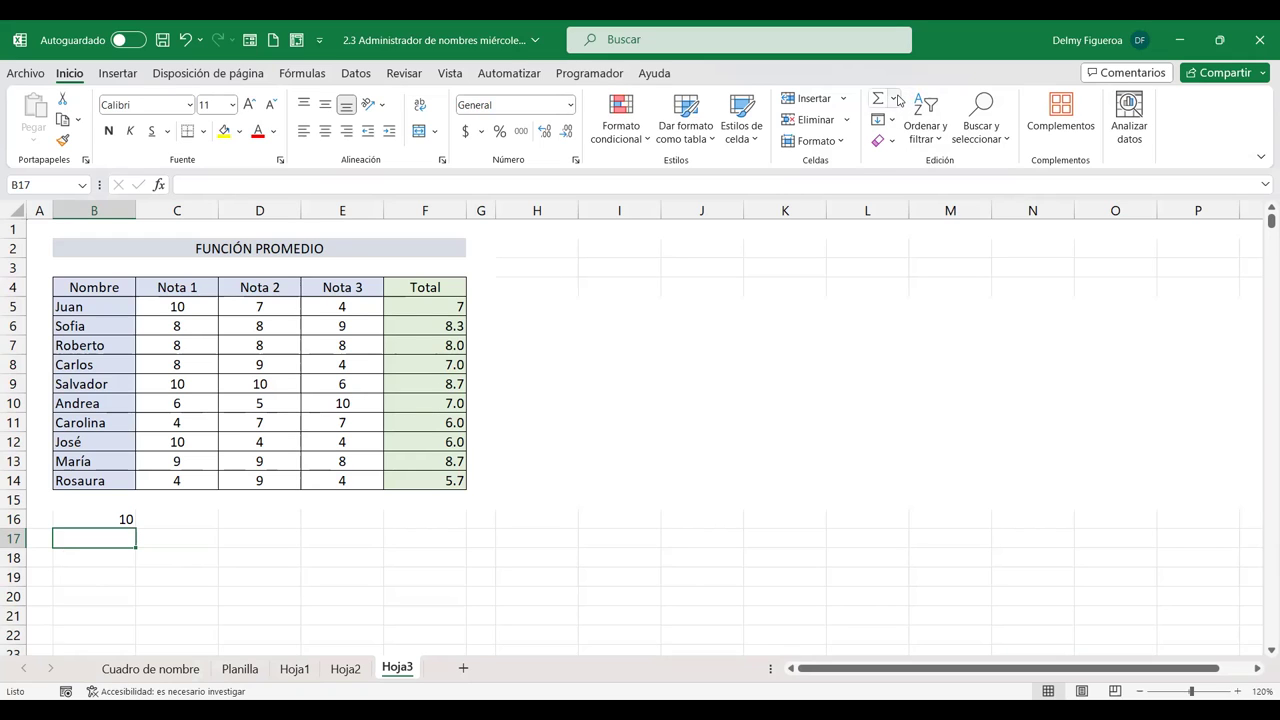
pyautogui.click(893, 98)
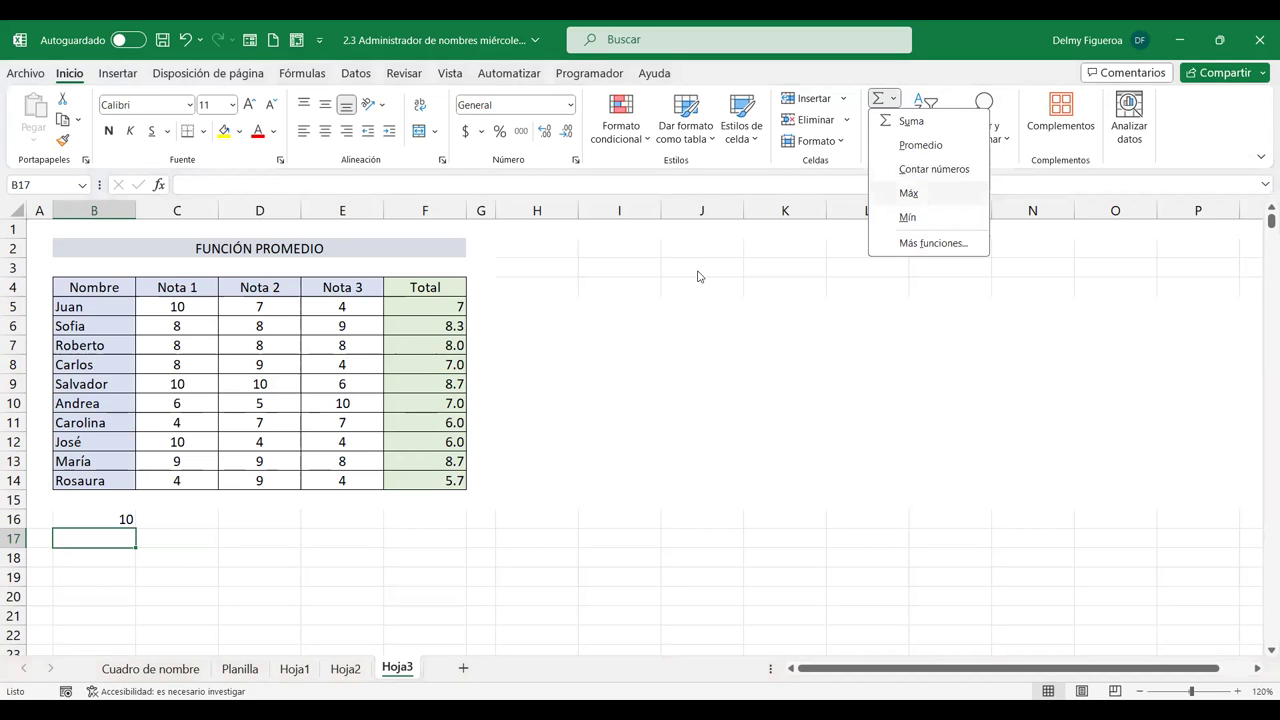
# Step: Copy the Total header formatting from F4 into G4 and H4
pyautogui.click(101, 520)
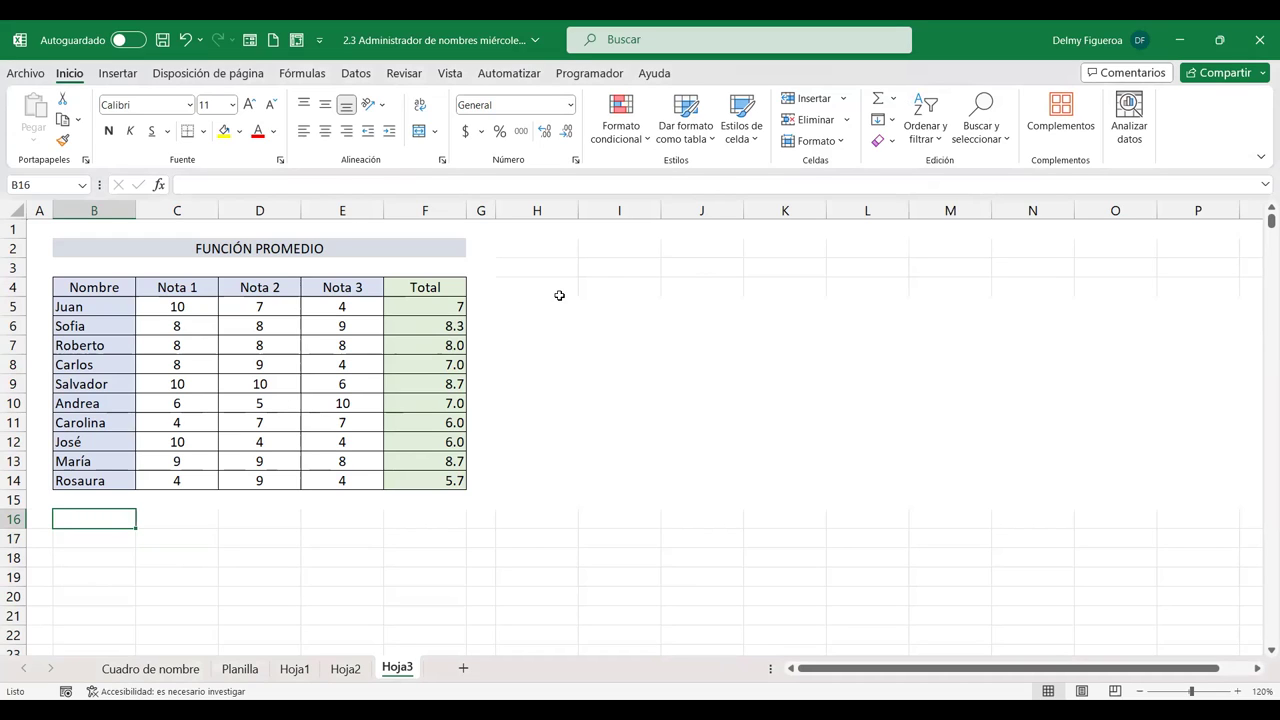
pyautogui.click(489, 287)
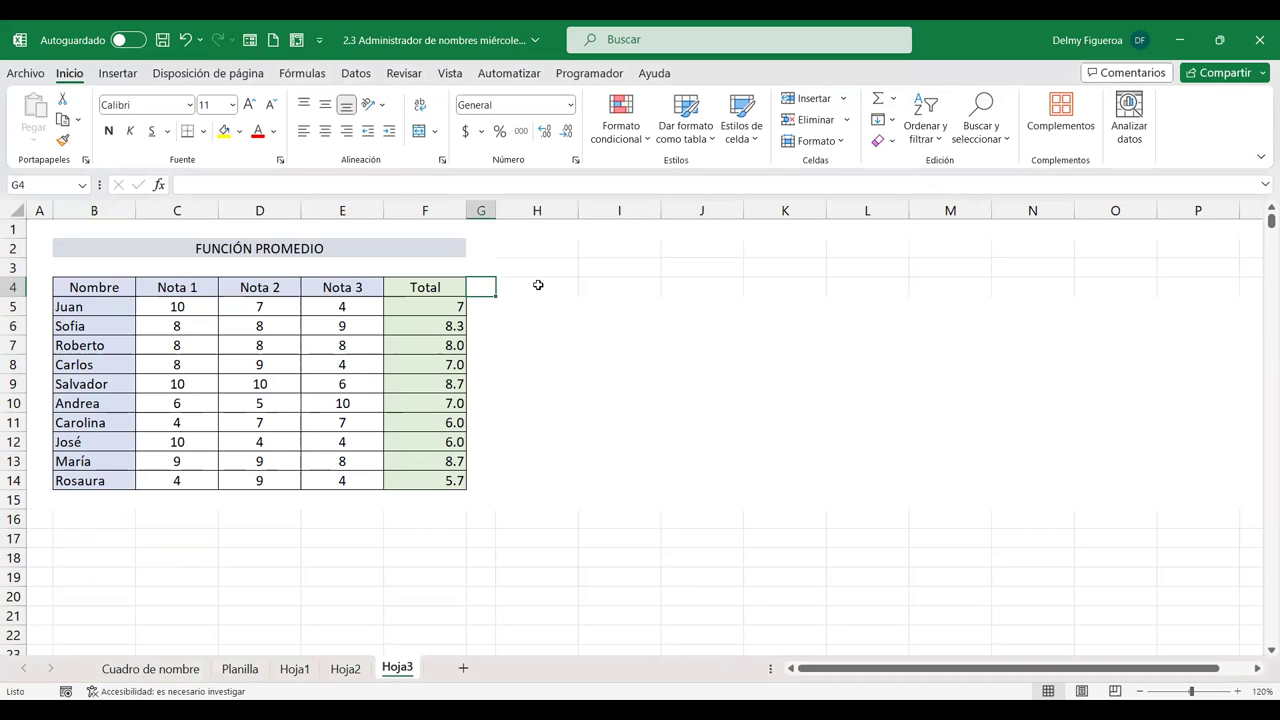
pyautogui.press('Left')
pyautogui.hotkey('ctrl', 'c')
pyautogui.press('Right')
pyautogui.hotkey('shift', 'Right')
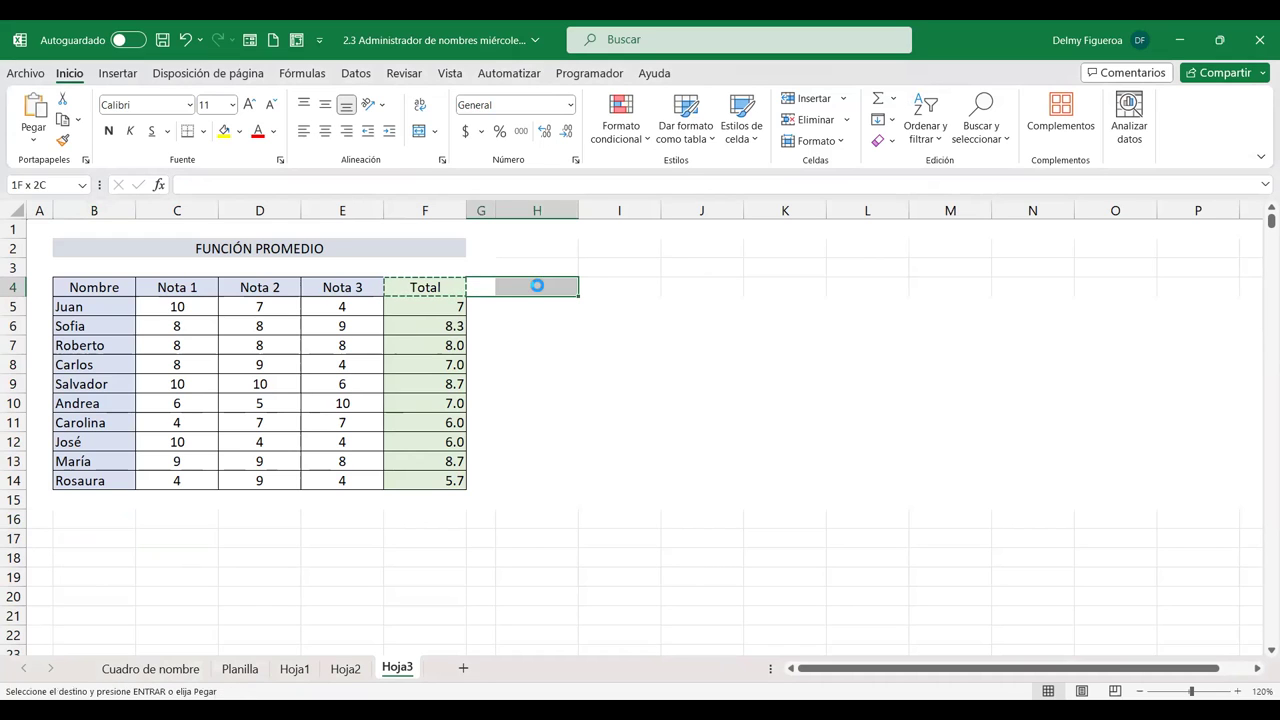
pyautogui.press('Return')
pyautogui.press('Escape')
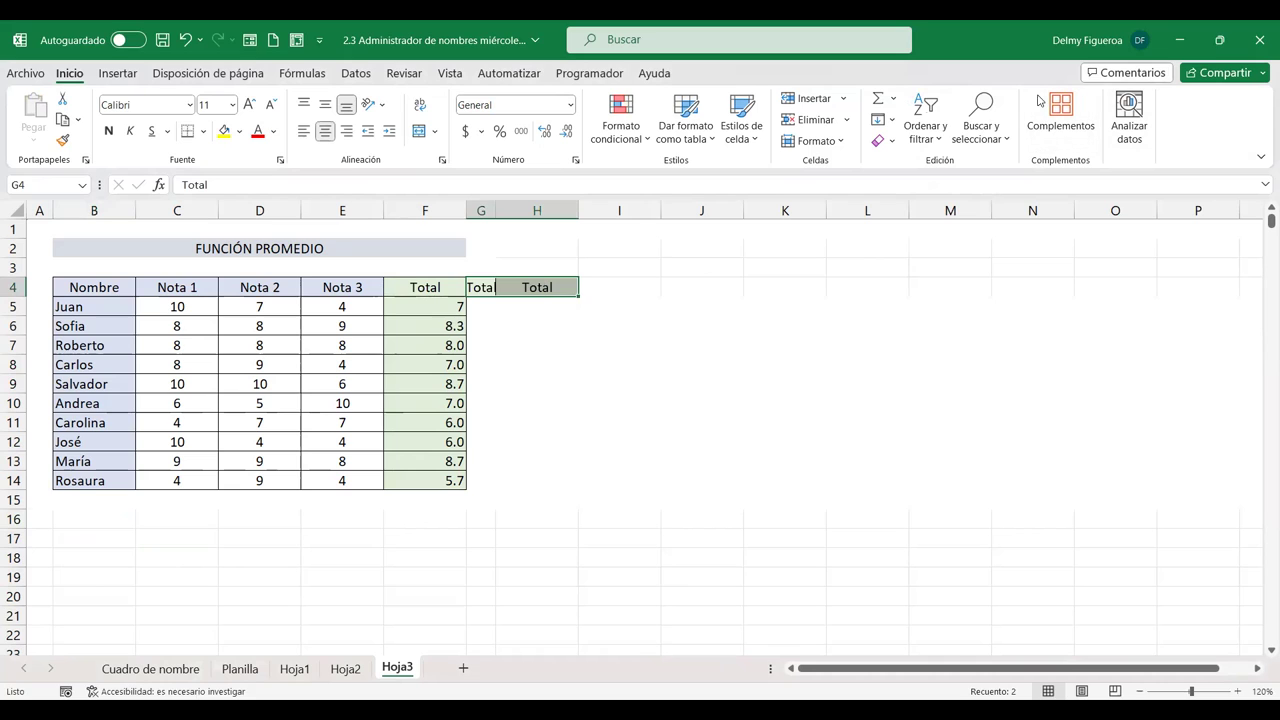
# Step: Autofit and widen columns G and H
pyautogui.click(838, 150)
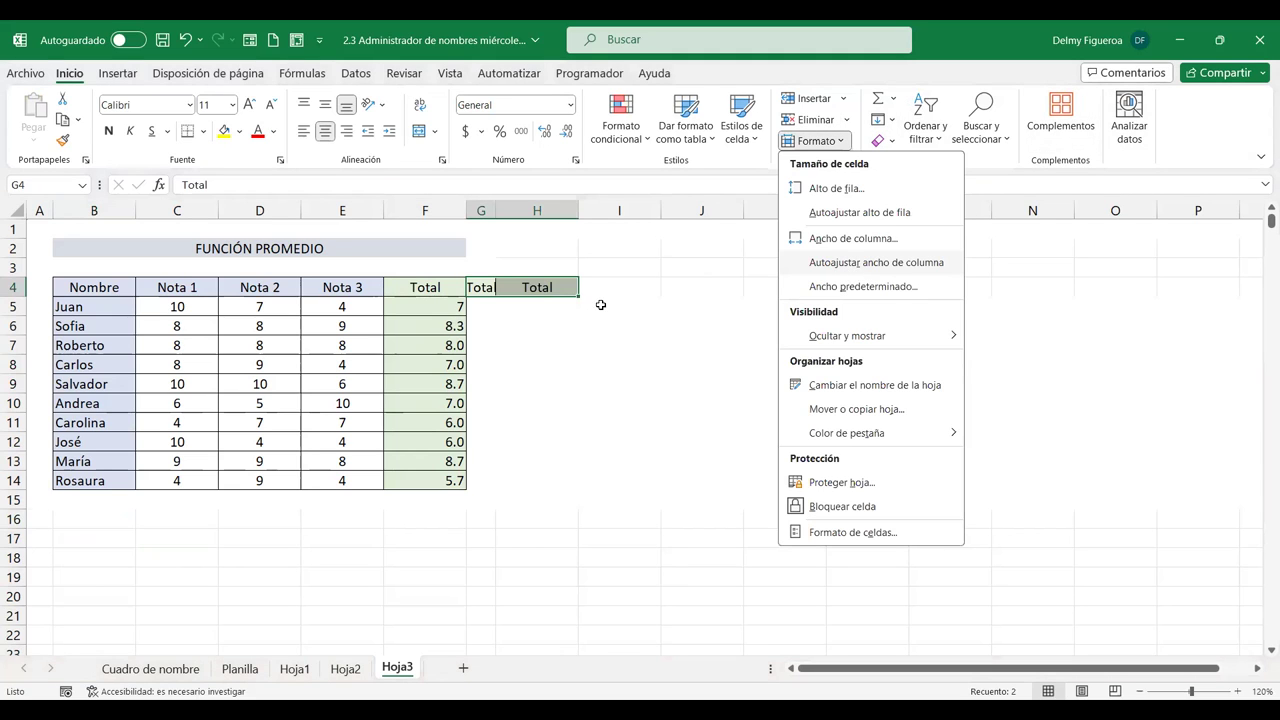
pyautogui.press('Return')
pyautogui.moveTo(505, 210); pyautogui.dragTo(549, 213)
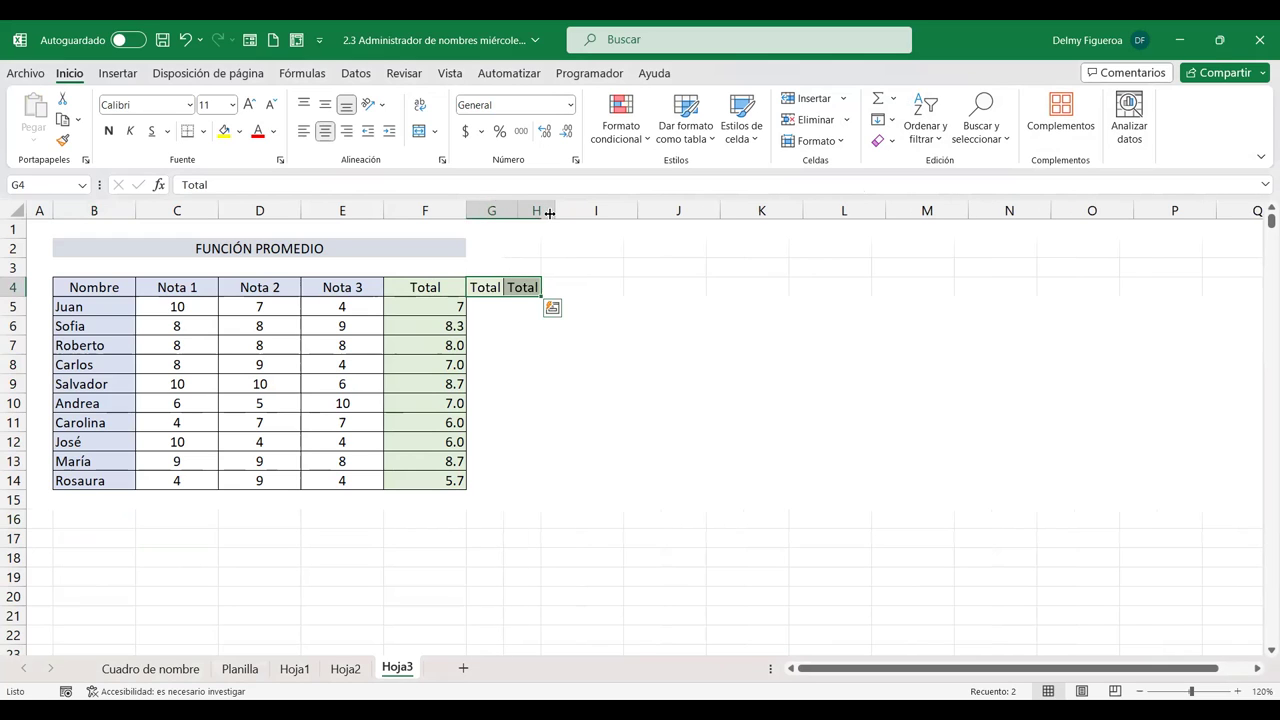
pyautogui.moveTo(557, 211); pyautogui.dragTo(581, 211)
pyautogui.moveTo(504, 211); pyautogui.dragTo(533, 213)
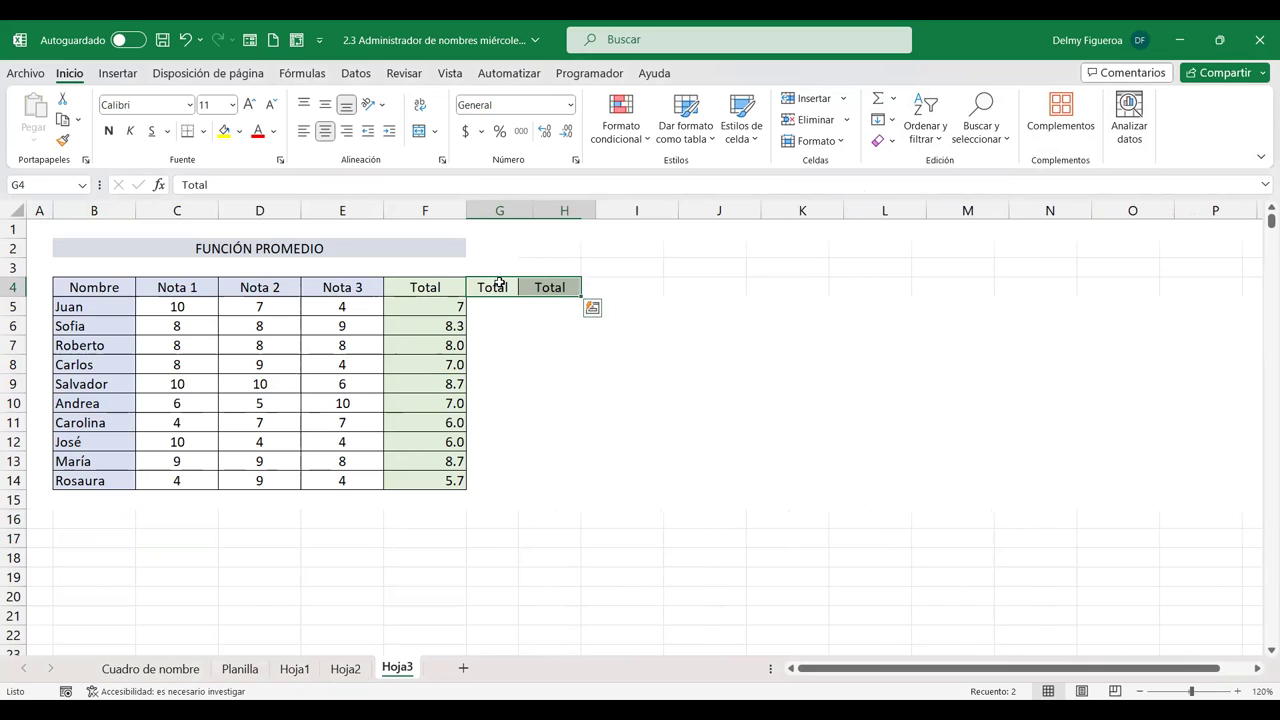
# Step: Type the headers Nota máxima in G4 and Nota mínima in H4
pyautogui.write('M')
pyautogui.press('BackSpace')
pyautogui.write('Nota máxima')
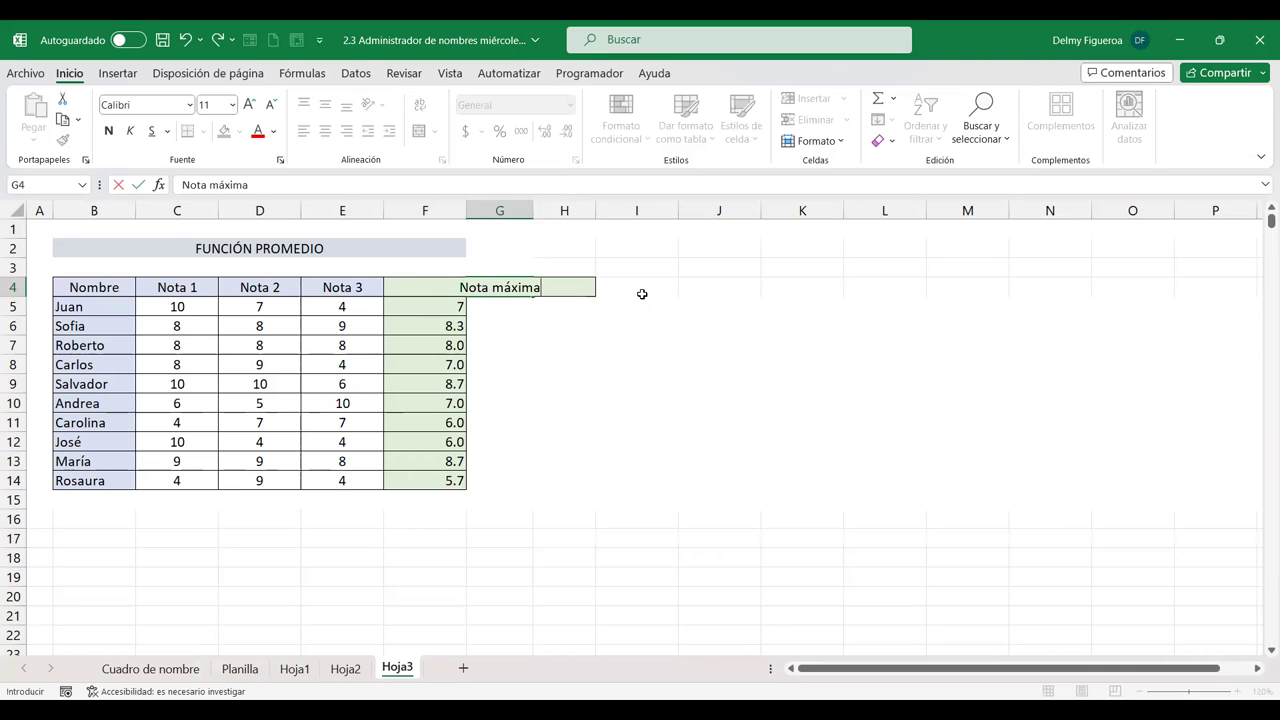
pyautogui.press('Tab')
pyautogui.write('Nota m')
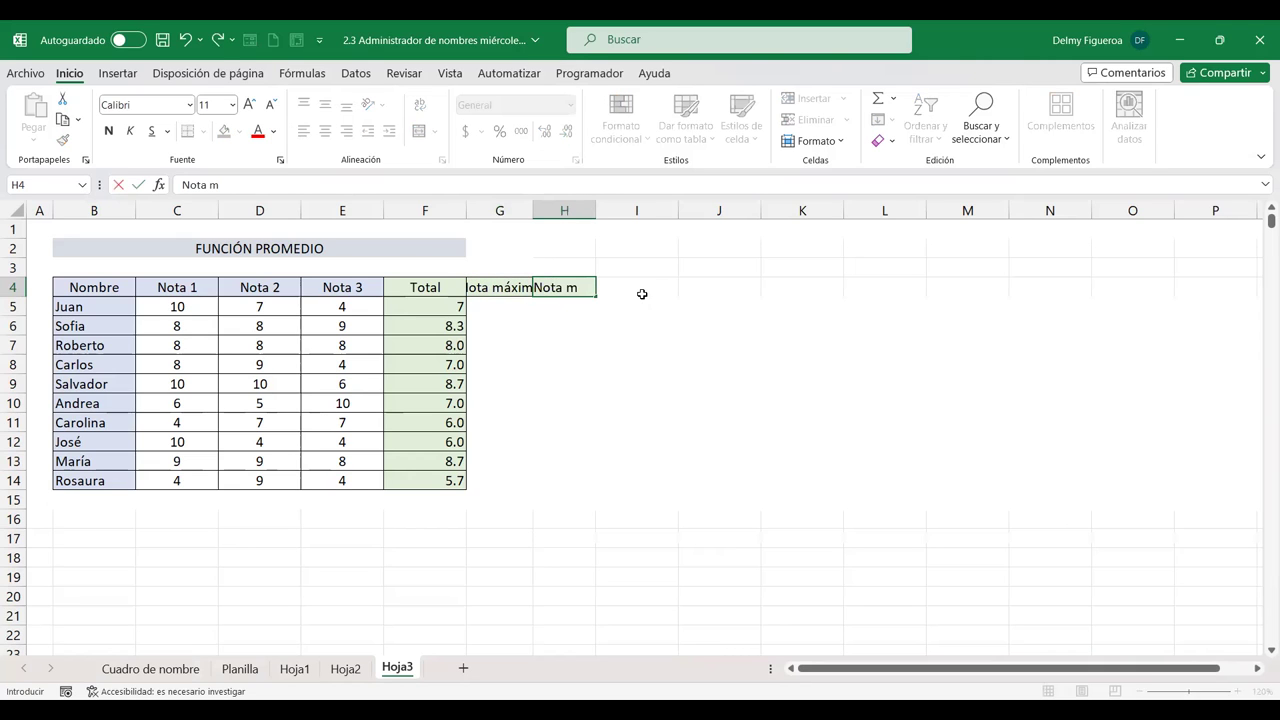
pyautogui.write('ínima')
pyautogui.press('Return')
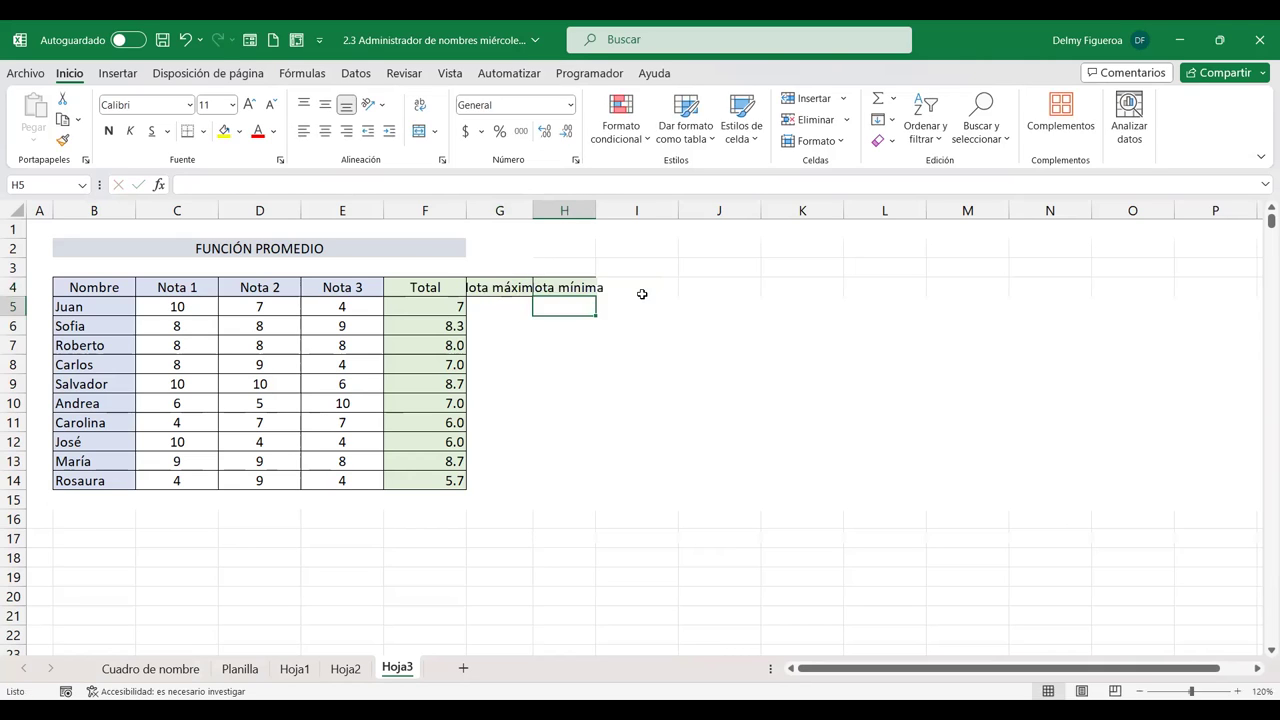
# Step: Resize columns G and H so both new headers fit fully
pyautogui.moveTo(500, 288); pyautogui.dragTo(565, 288)
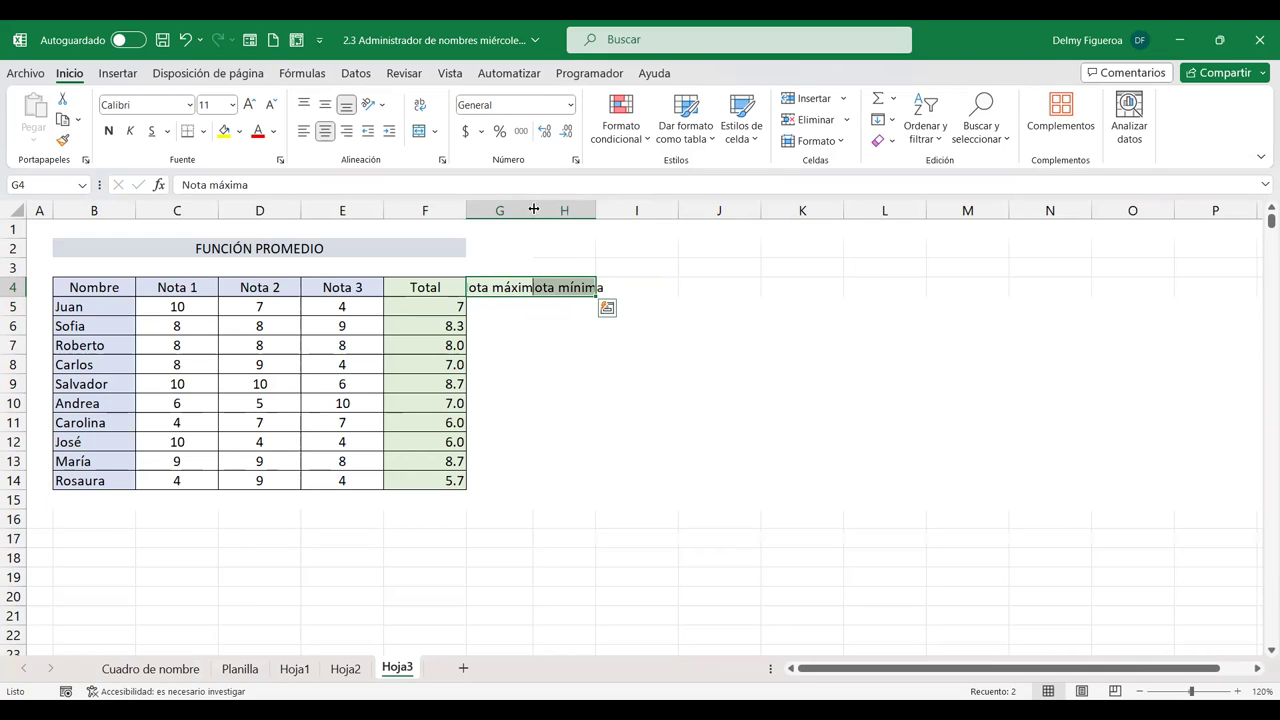
pyautogui.moveTo(605, 210); pyautogui.dragTo(622, 212)
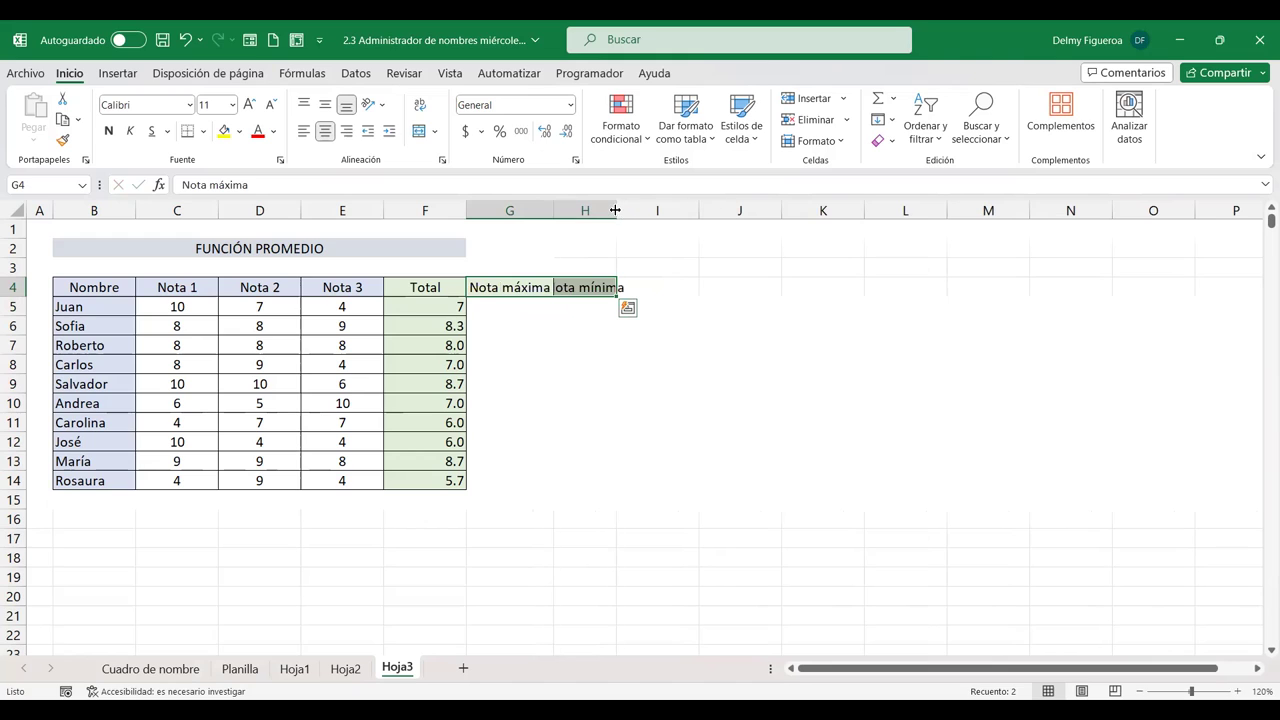
pyautogui.doubleClick(616, 210)
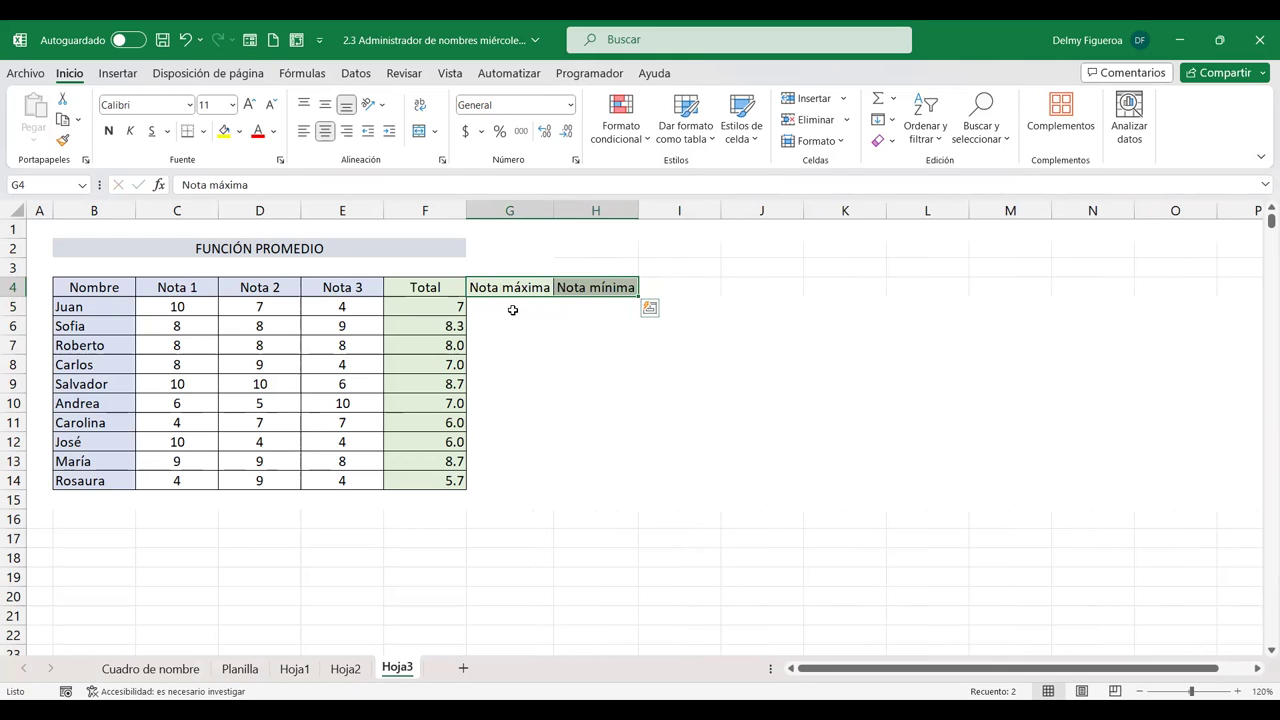
pyautogui.click(512, 310)
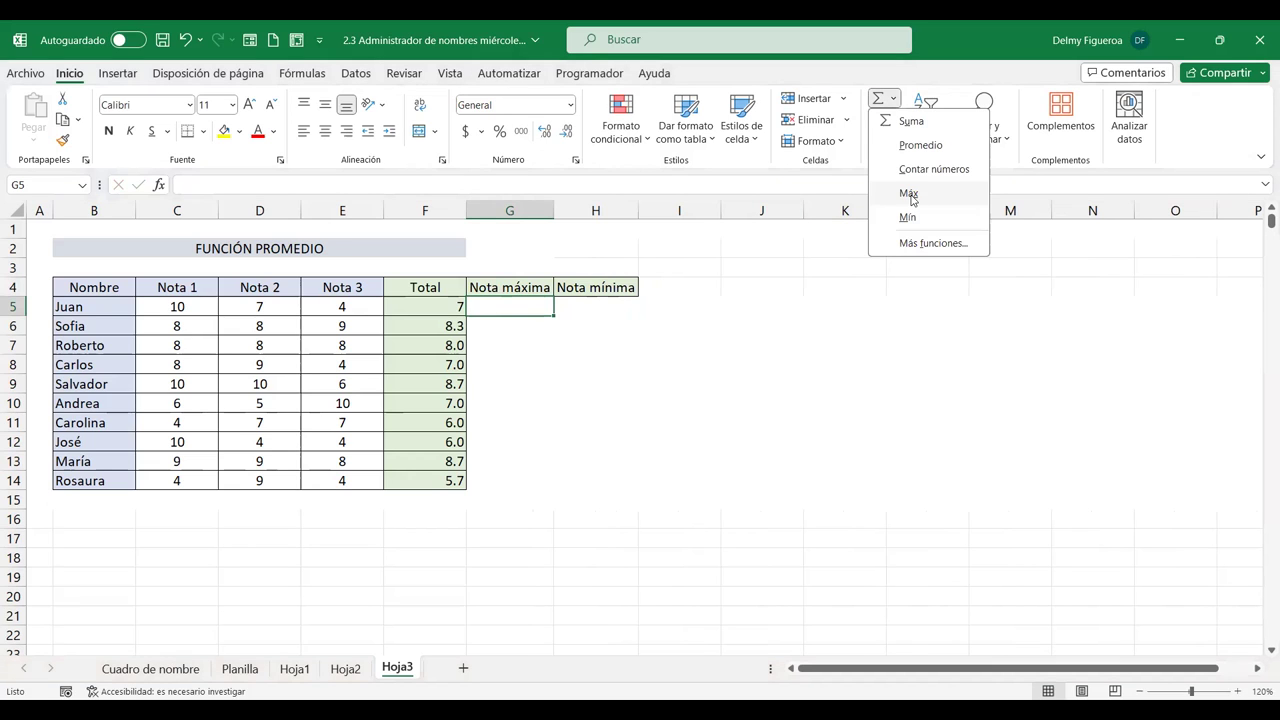
# Step: Fill G5:G14 with =MAX(C5:E5) highest grades and centre them
pyautogui.click(907, 194)
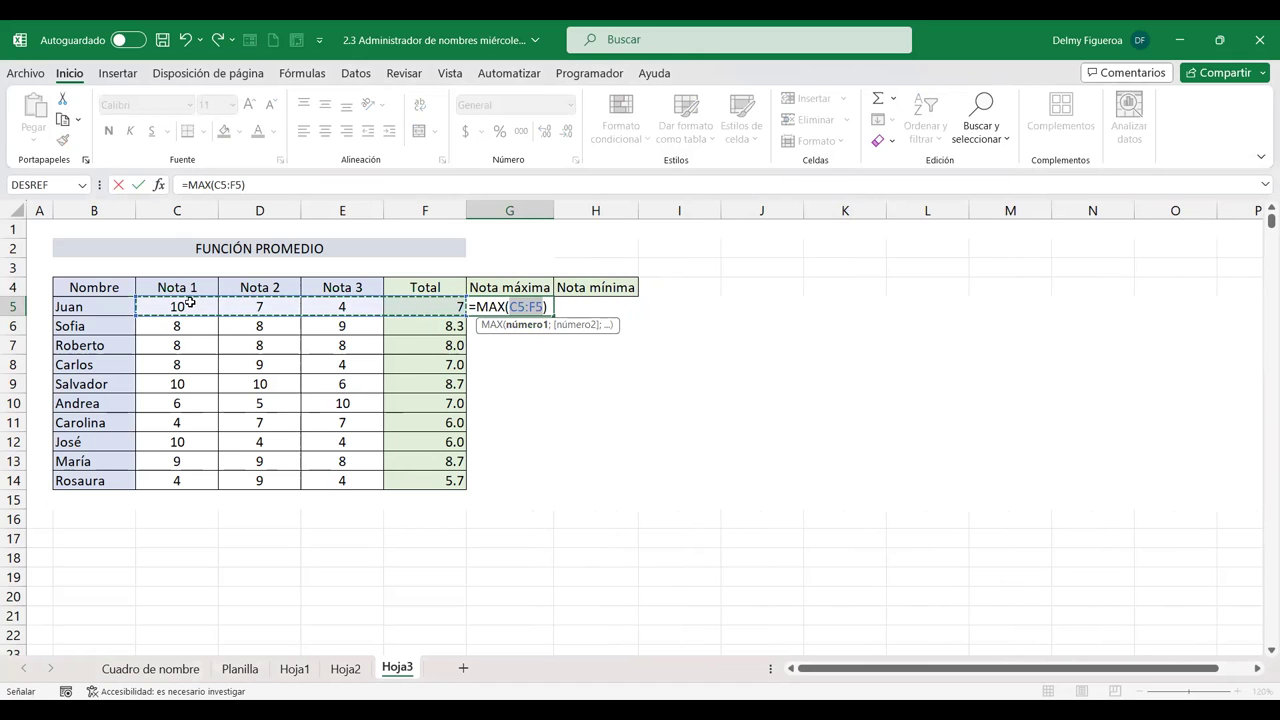
pyautogui.moveTo(189, 302); pyautogui.dragTo(362, 316)
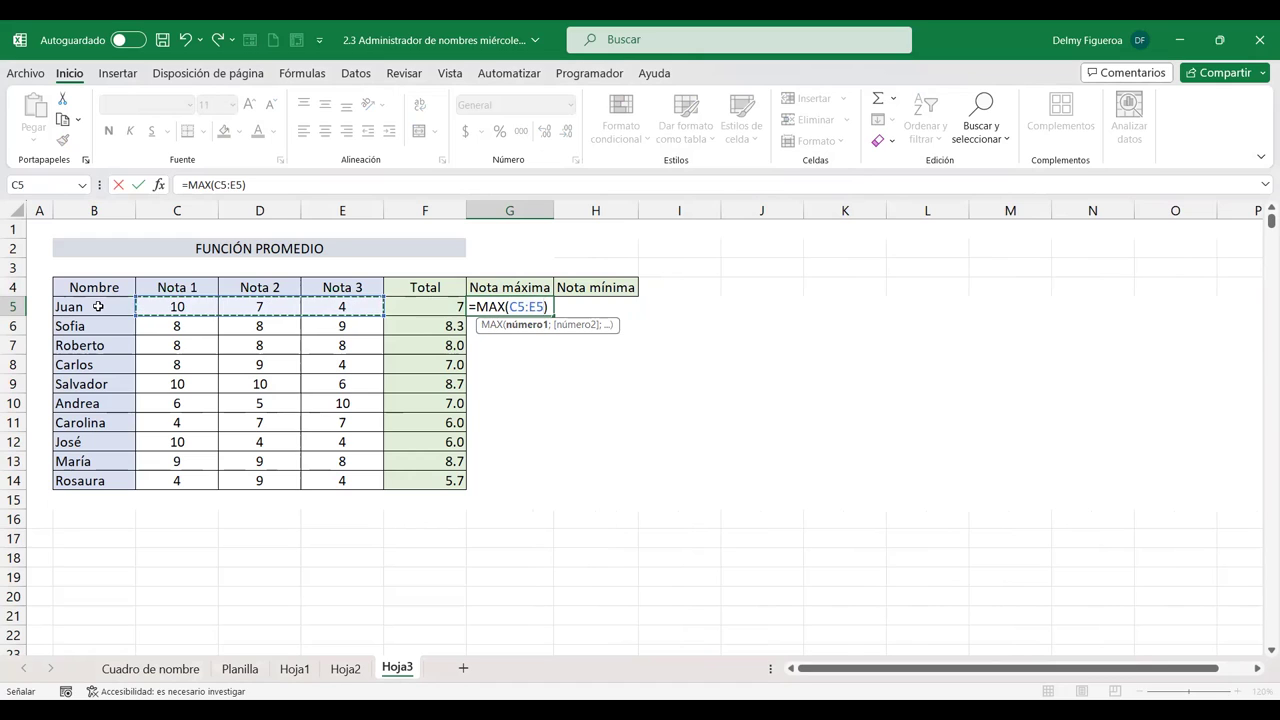
pyautogui.press('Return')
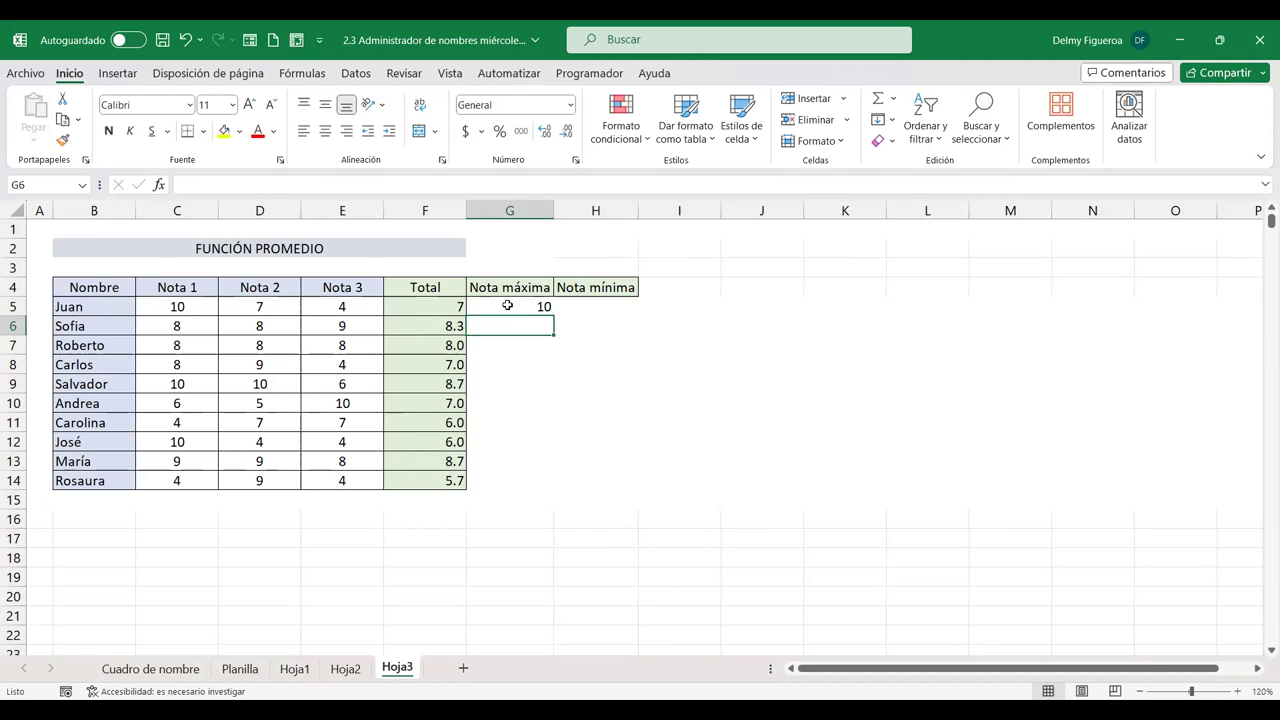
pyautogui.doubleClick(507, 305)
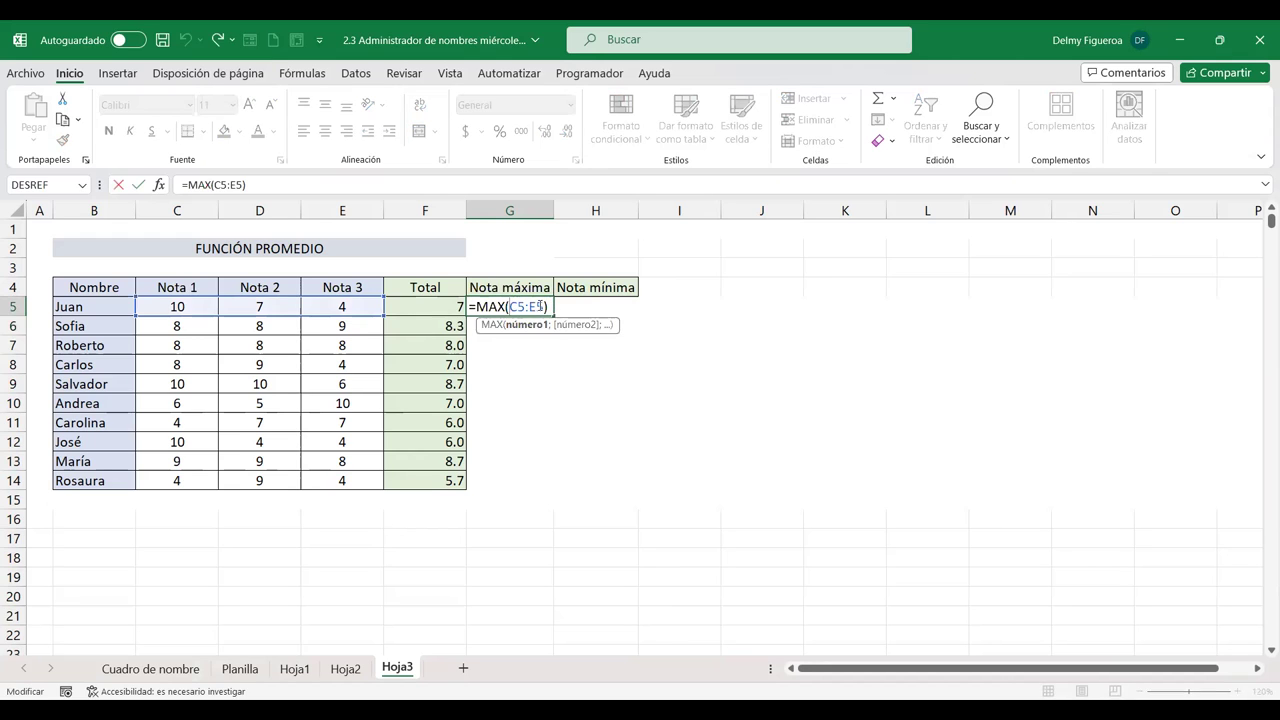
pyautogui.press('Escape')
pyautogui.moveTo(552, 315); pyautogui.dragTo(536, 484)
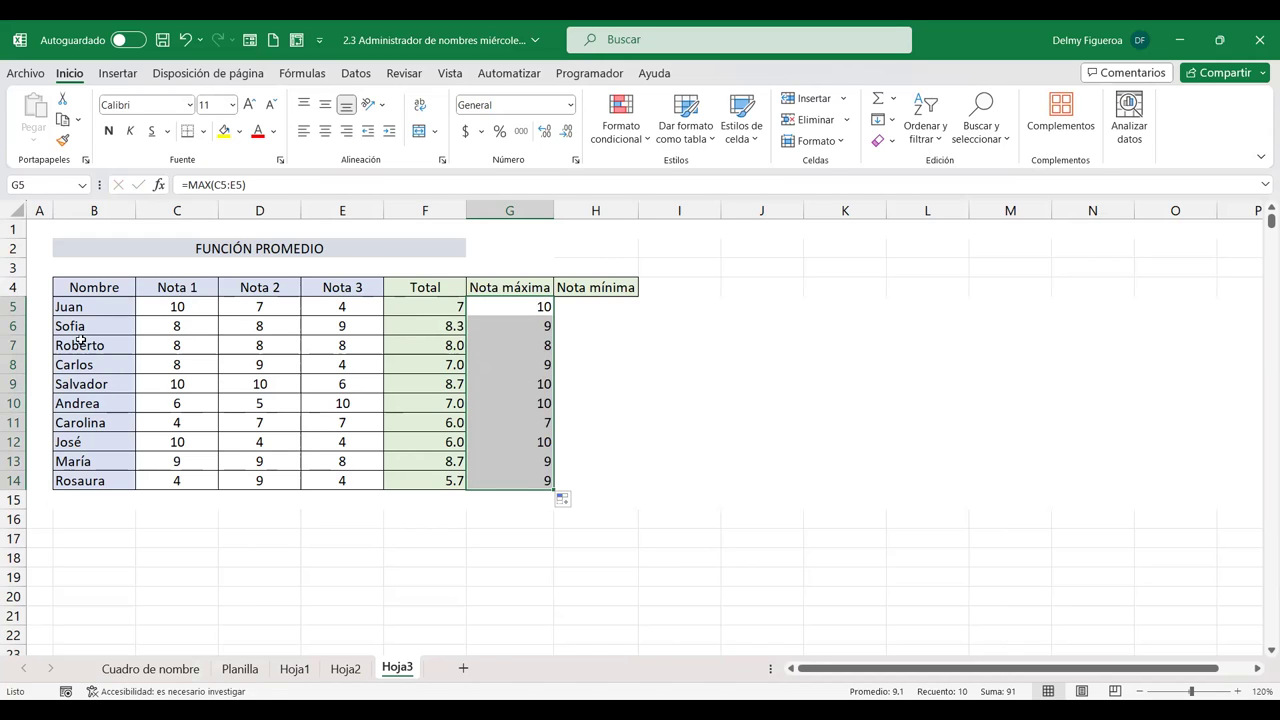
pyautogui.click(324, 134)
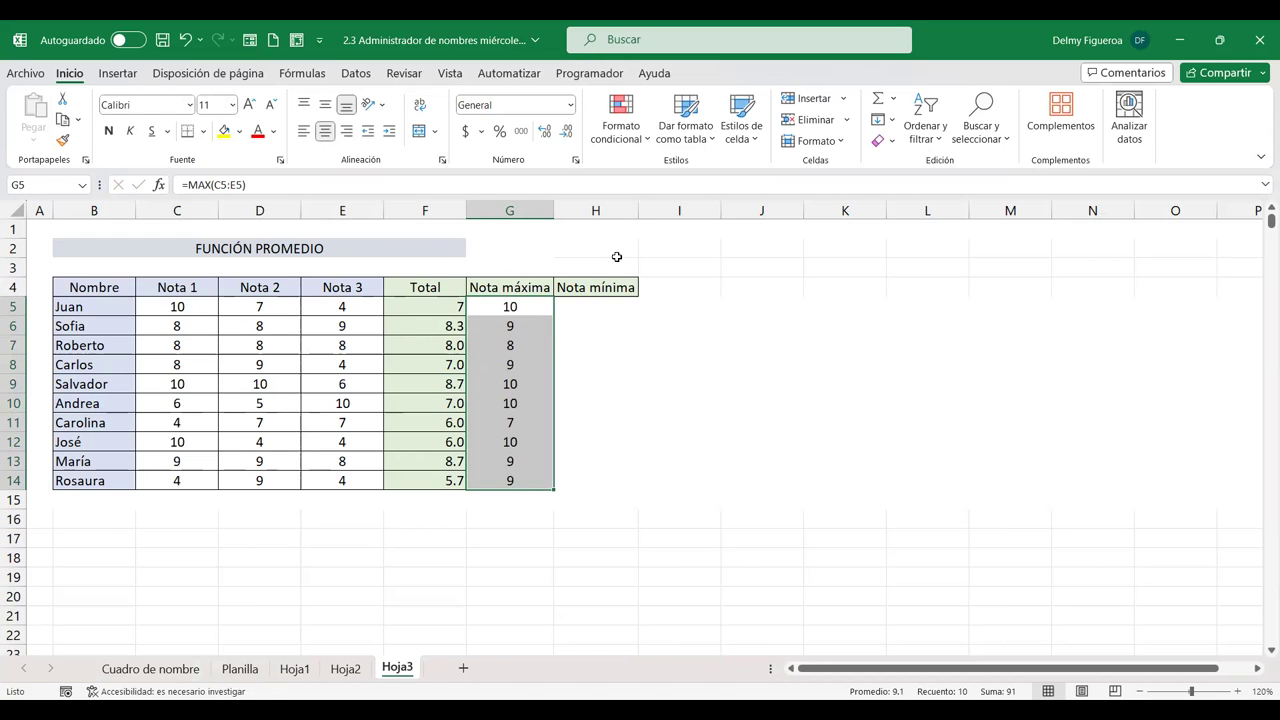
pyautogui.click(590, 312)
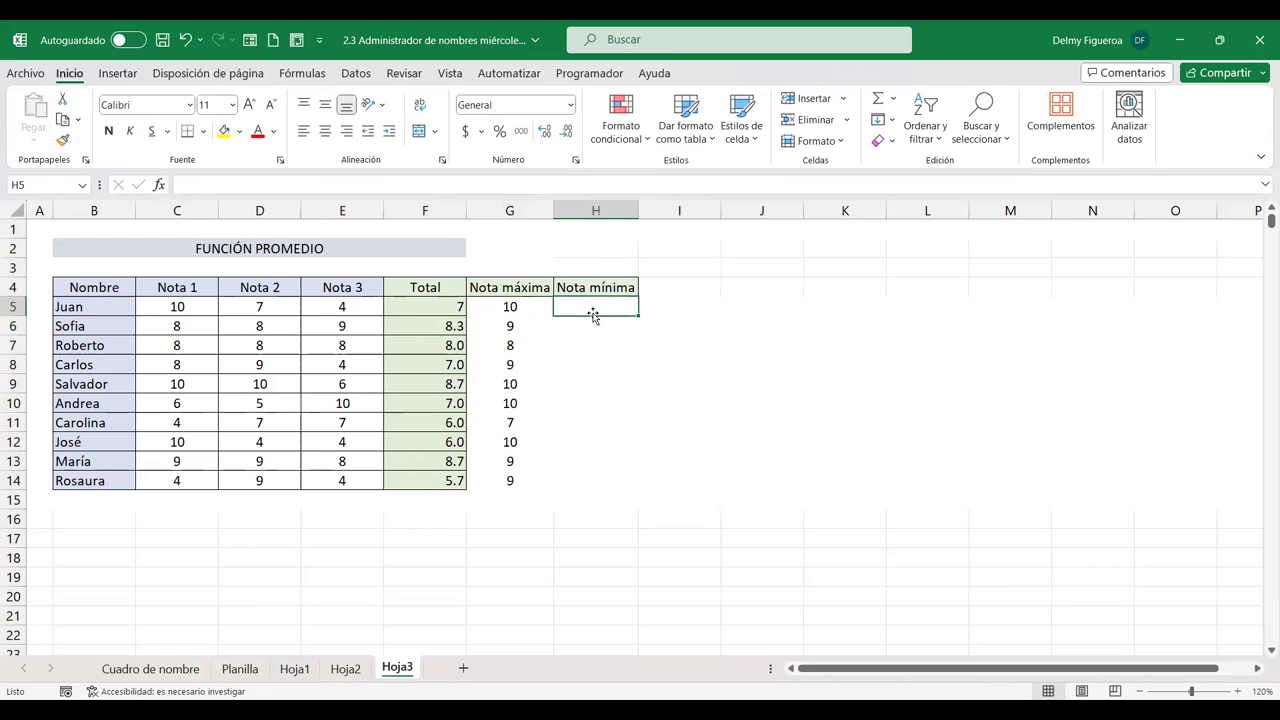
# Step: Fill H5:H14 with =MIN(C5:E5) lowest grades and centre them
pyautogui.click(893, 98)
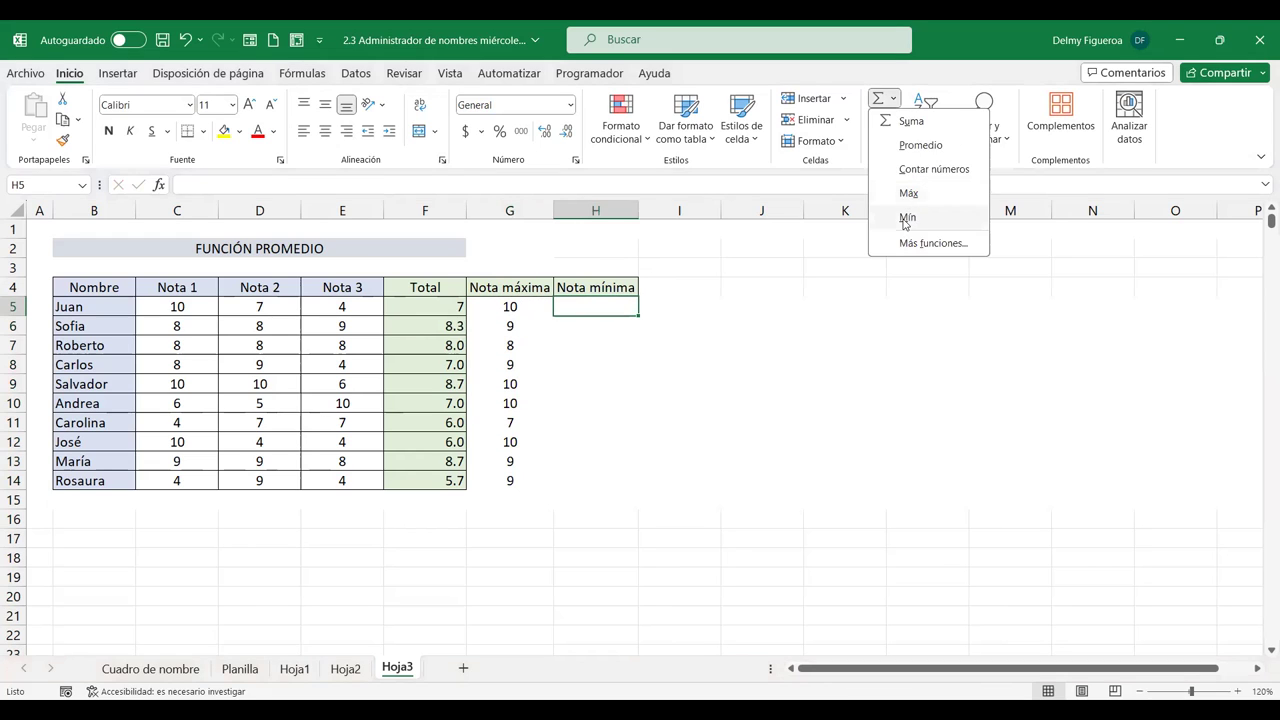
pyautogui.click(905, 218)
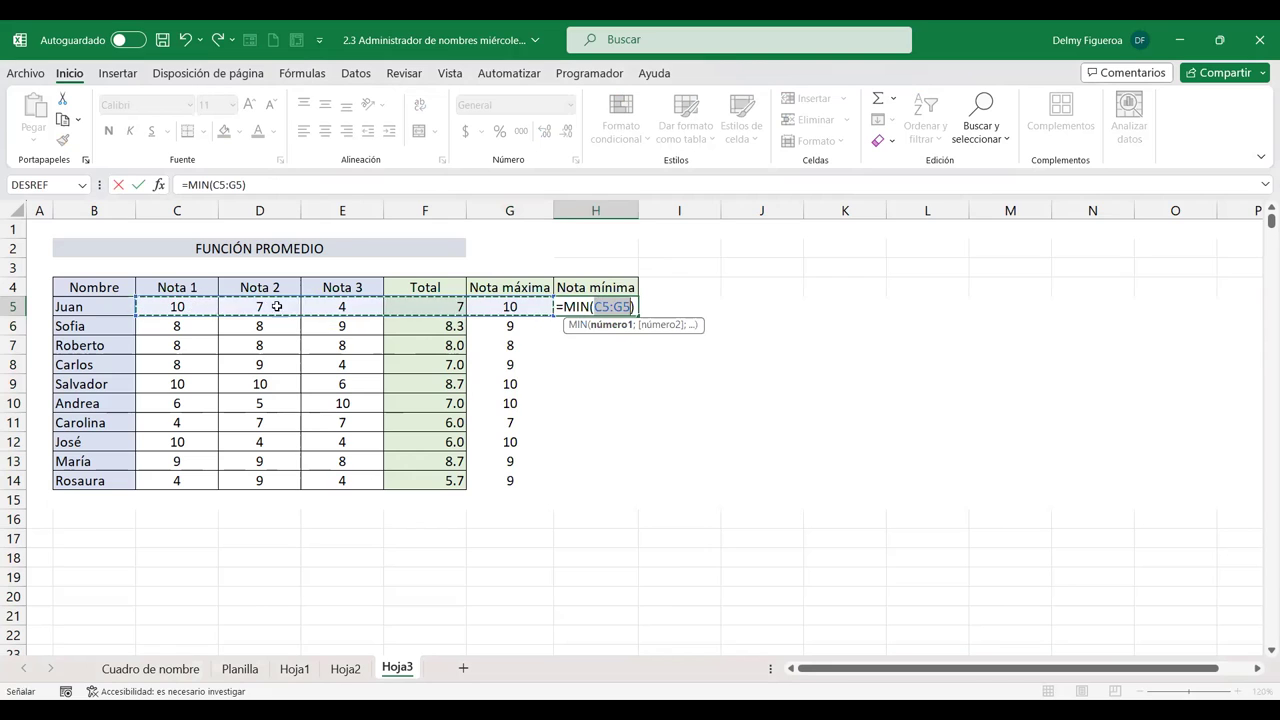
pyautogui.moveTo(175, 307); pyautogui.dragTo(355, 313)
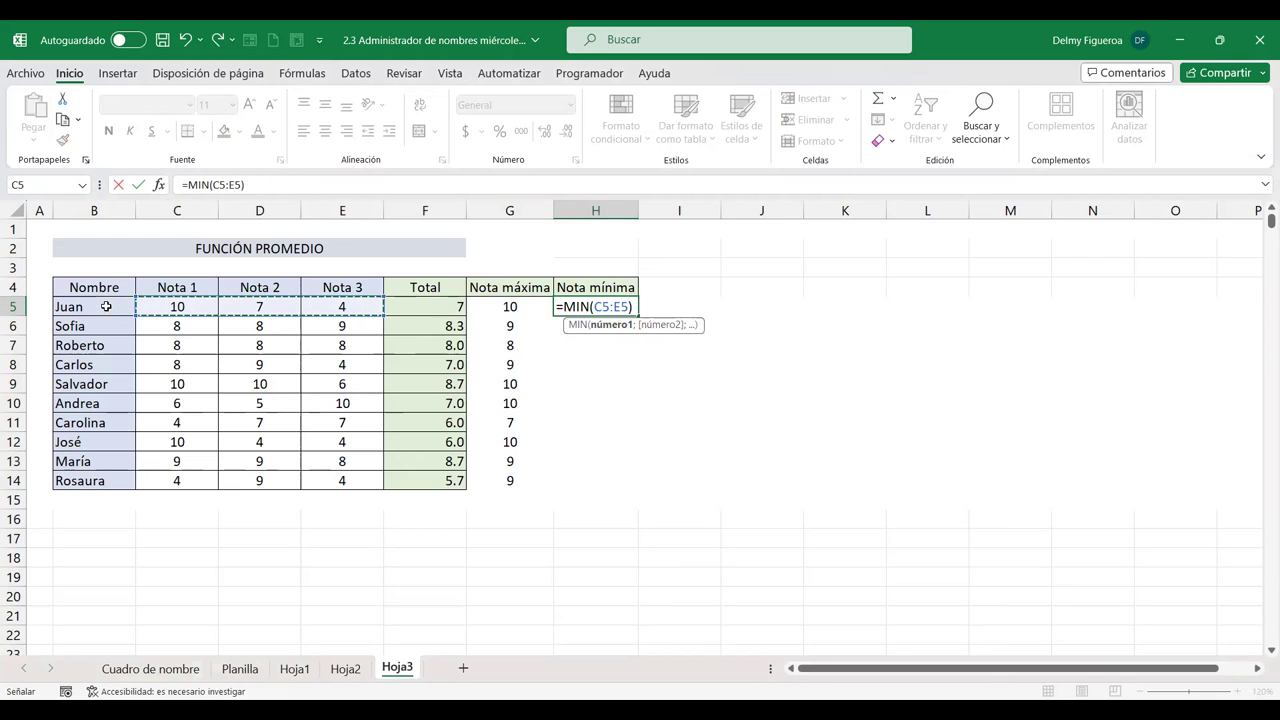
pyautogui.press('Return')
pyautogui.click(625, 309)
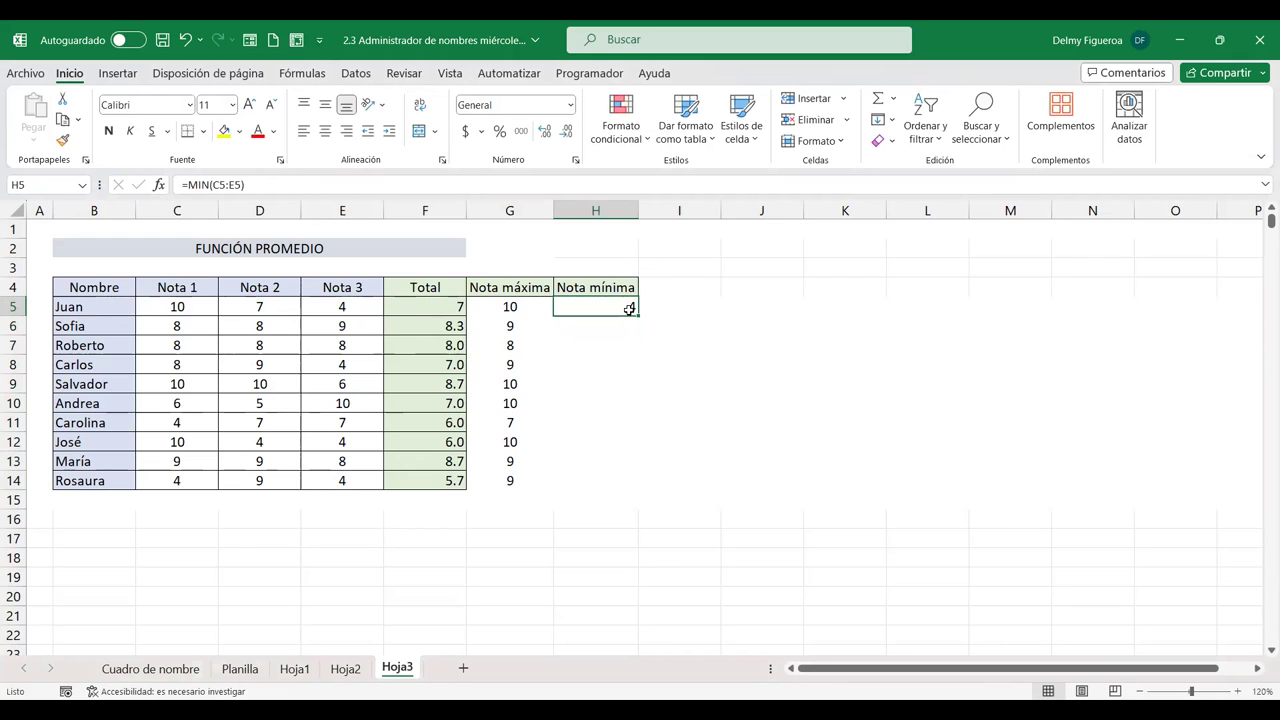
pyautogui.moveTo(639, 317); pyautogui.dragTo(621, 474)
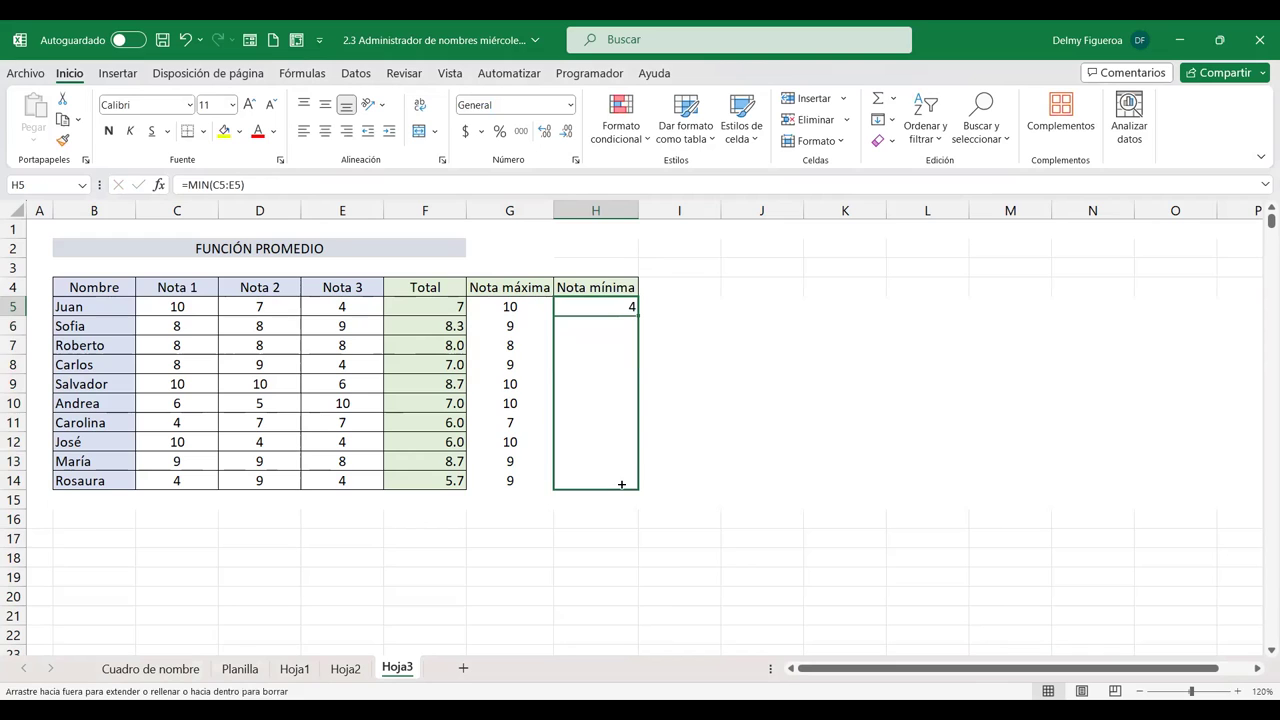
pyautogui.moveTo(621, 484); pyautogui.dragTo(621, 480)
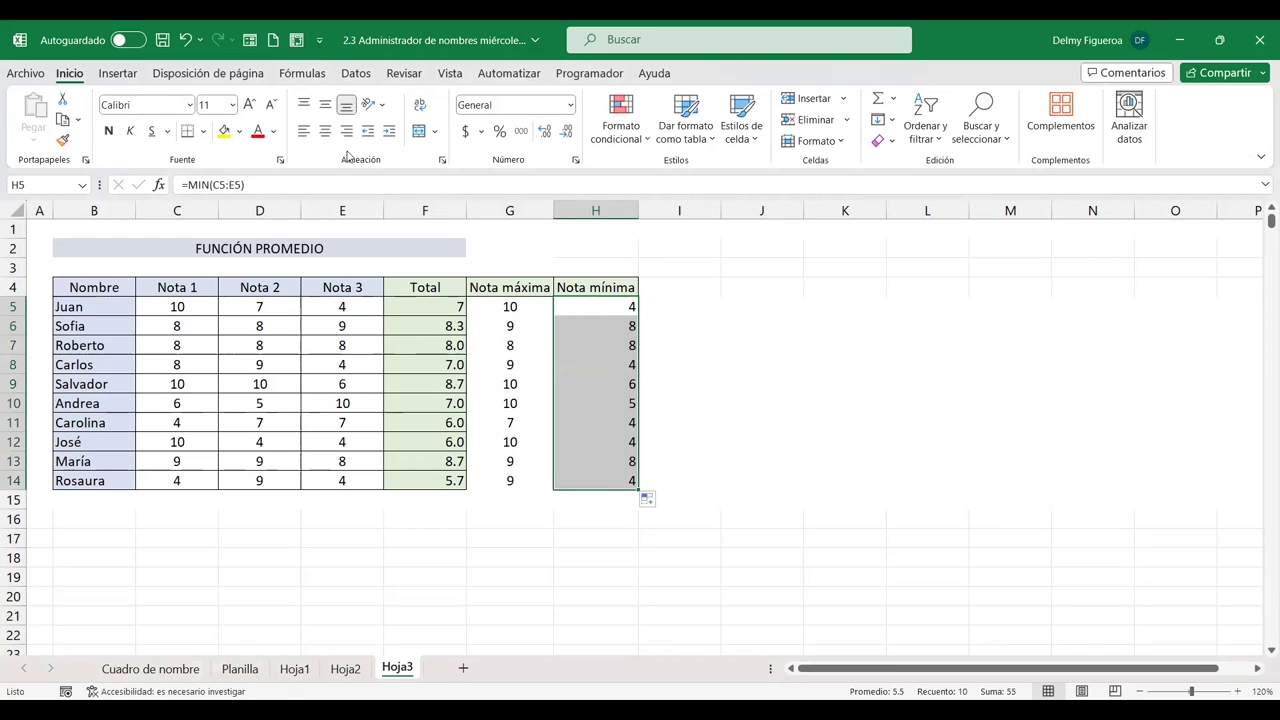
pyautogui.click(325, 131)
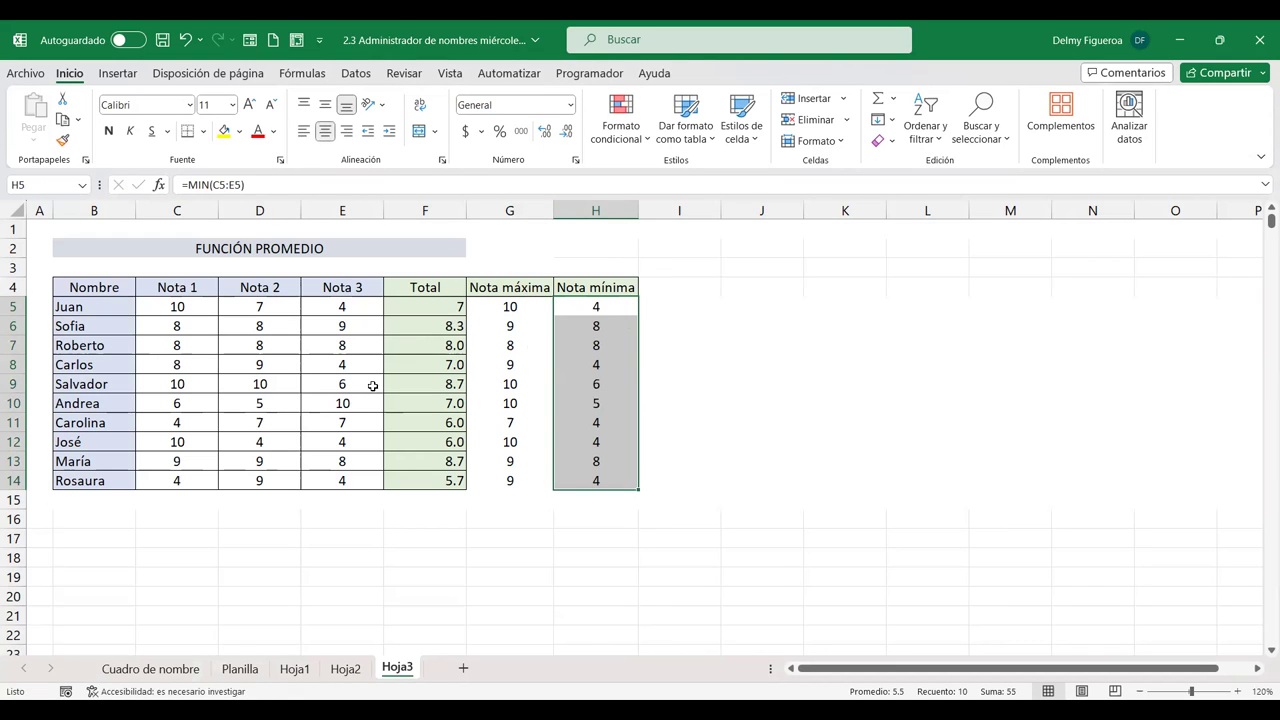
pyautogui.moveTo(520, 302)
pyautogui.mouseDown()
pyautogui.moveTo(617, 457)
pyautogui.moveTo(615, 483)
pyautogui.mouseUp()
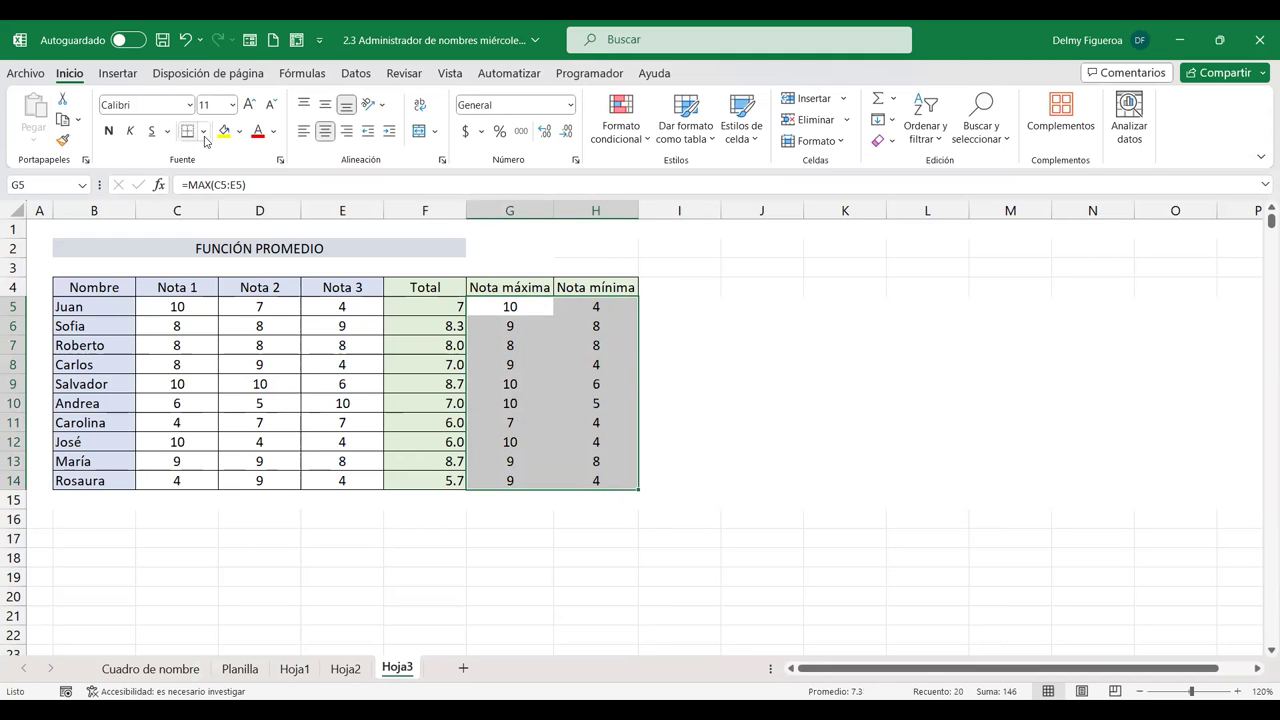
# Step: Apply Bordes externos around the G5:H14 results, then switch to the Fórmulas tab
pyautogui.click(203, 131)
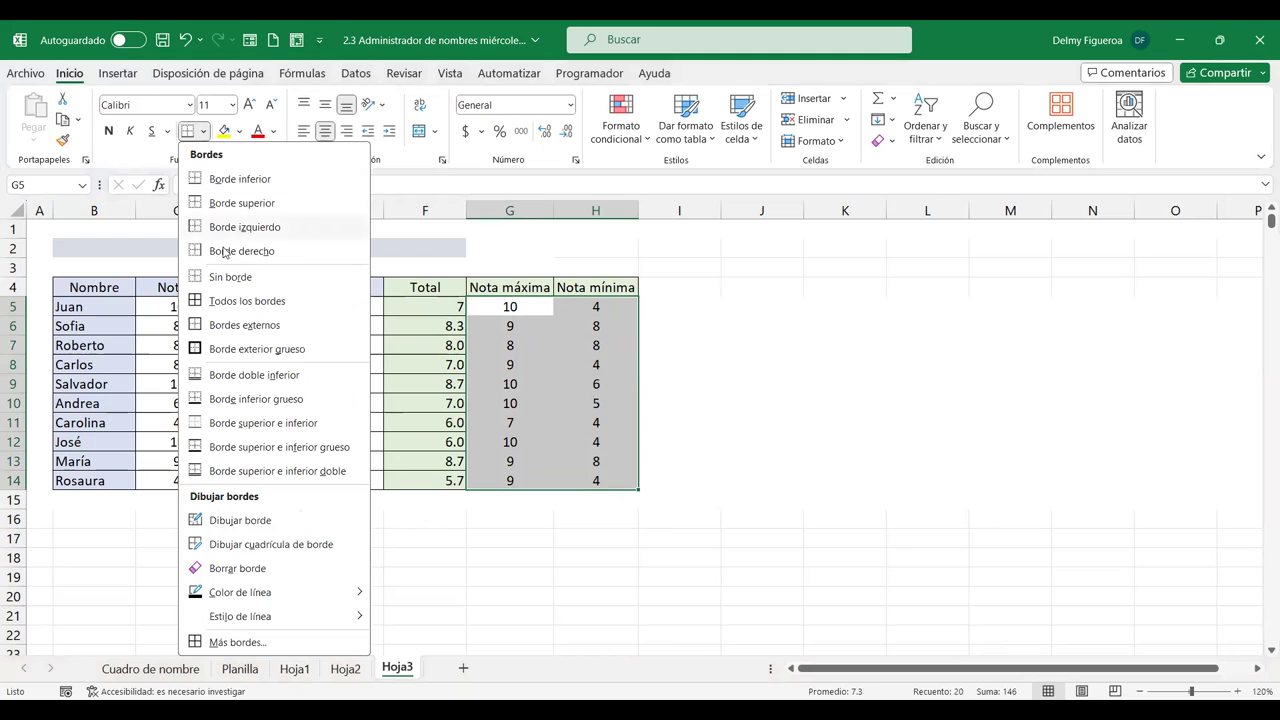
pyautogui.click(226, 327)
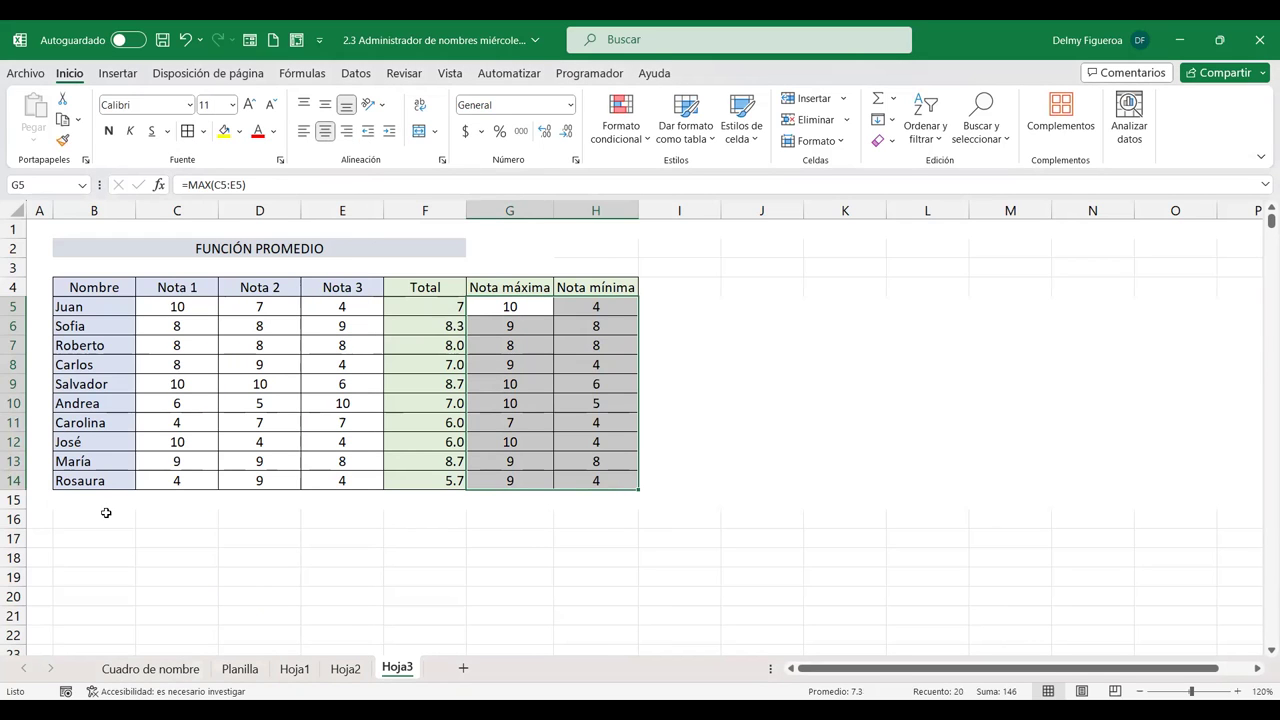
pyautogui.click(691, 289)
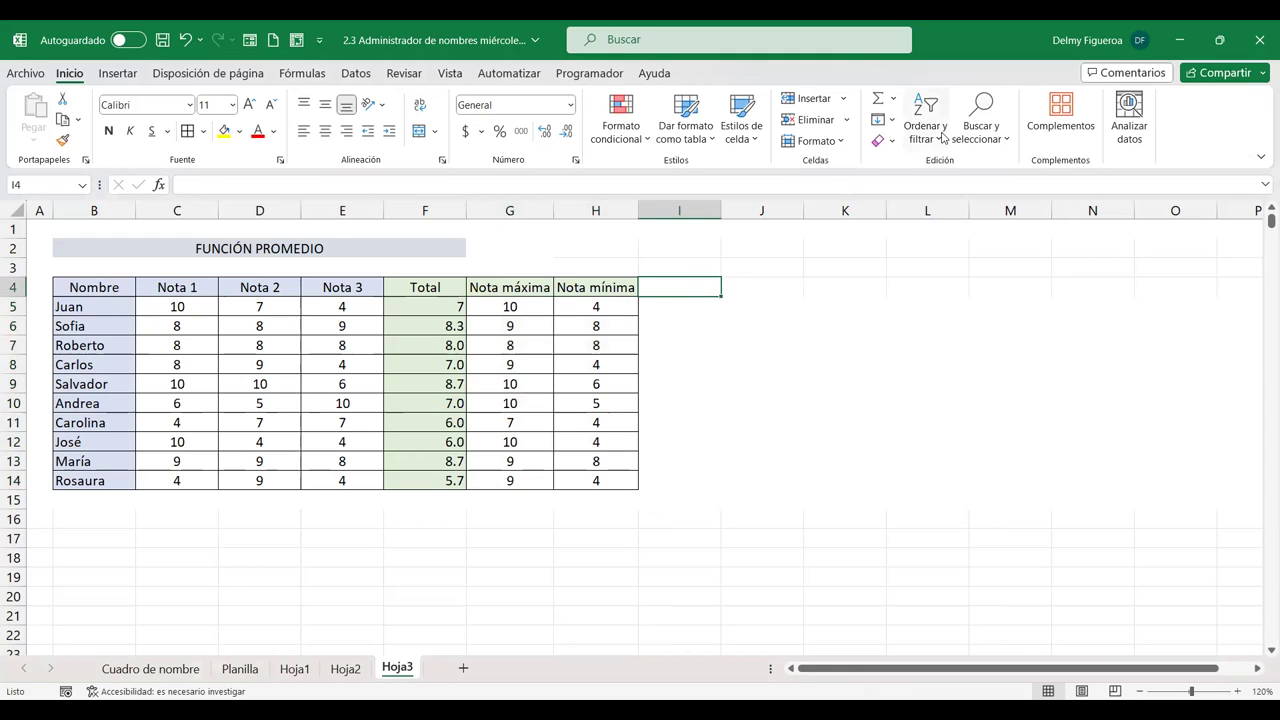
pyautogui.click(895, 104)
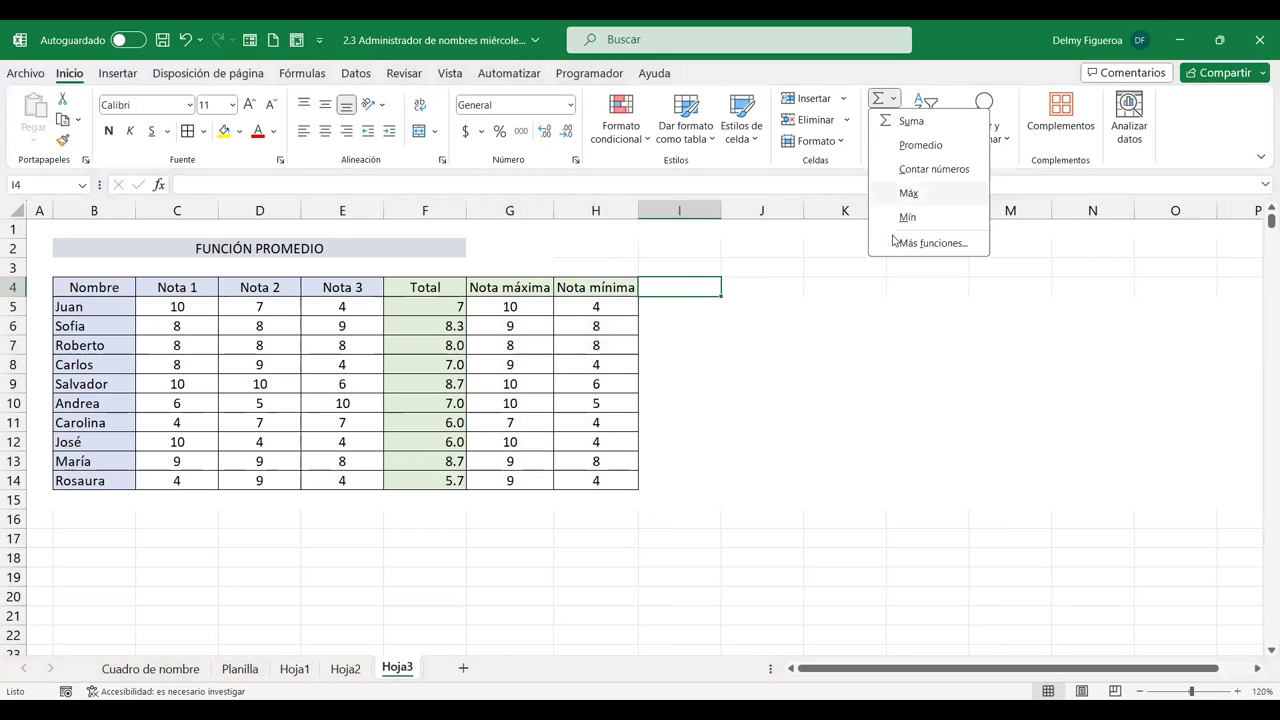
pyautogui.press('Escape')
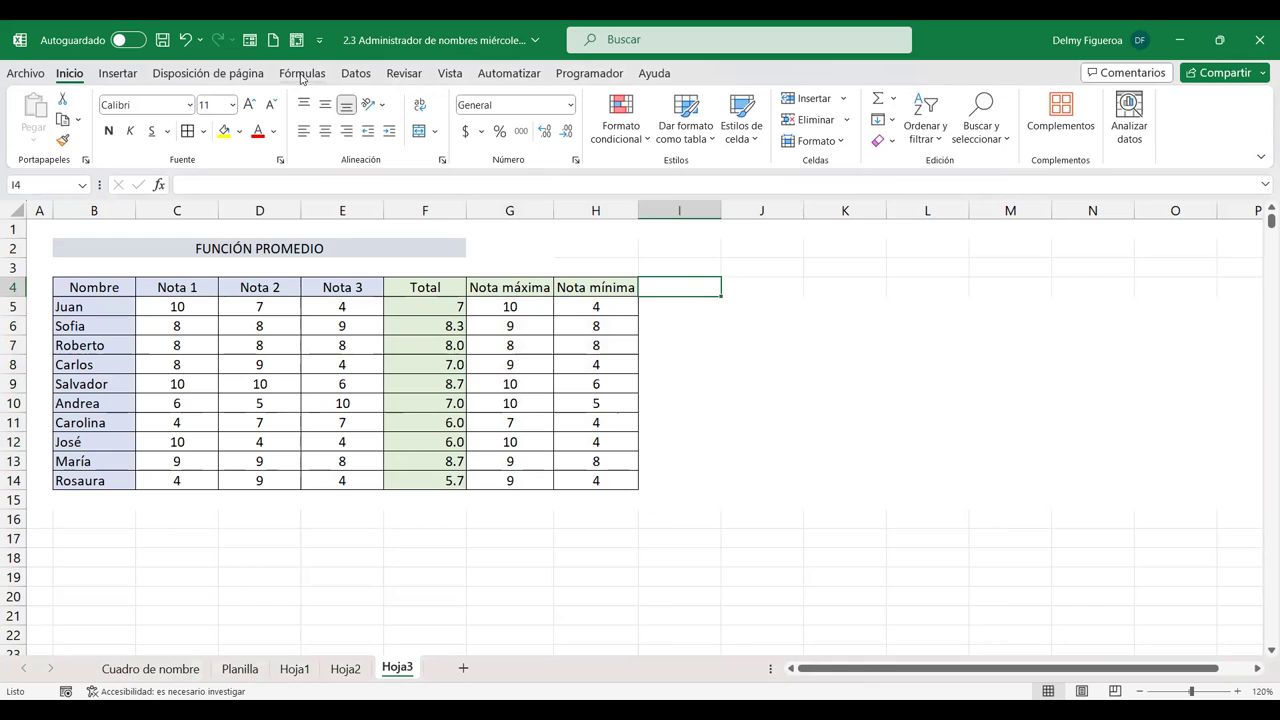
pyautogui.click(302, 75)
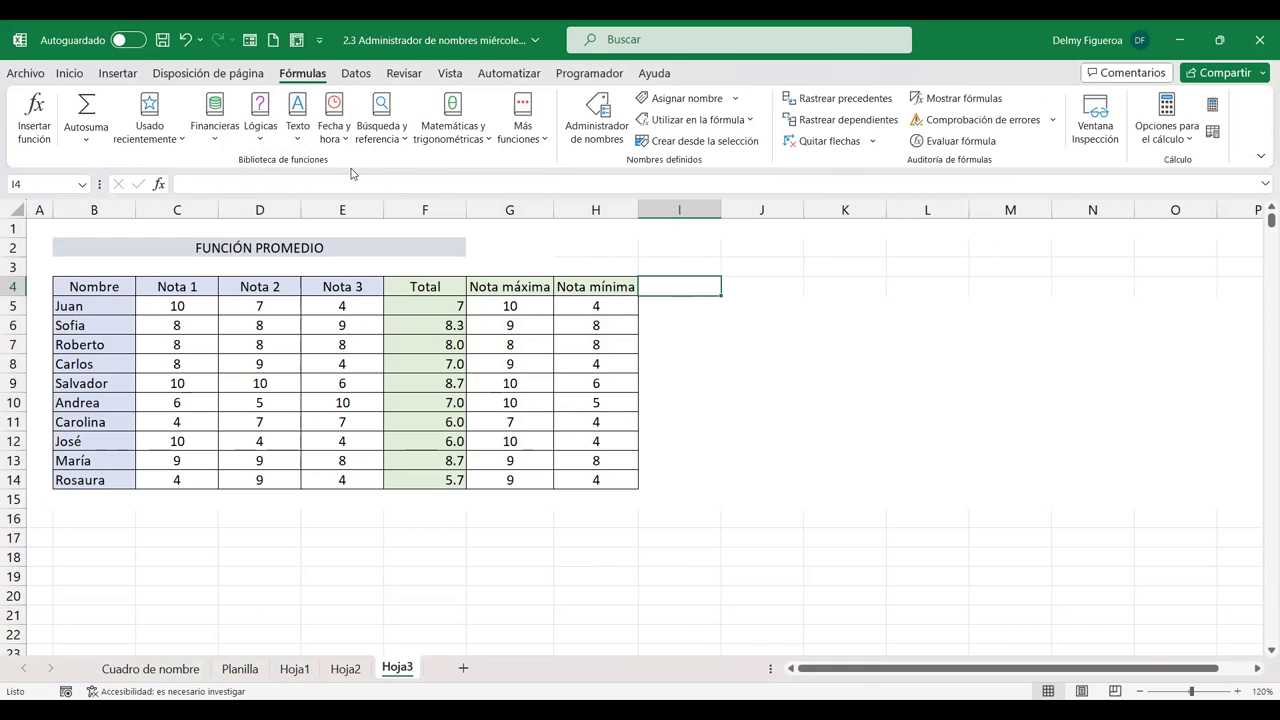
pyautogui.click(297, 140)
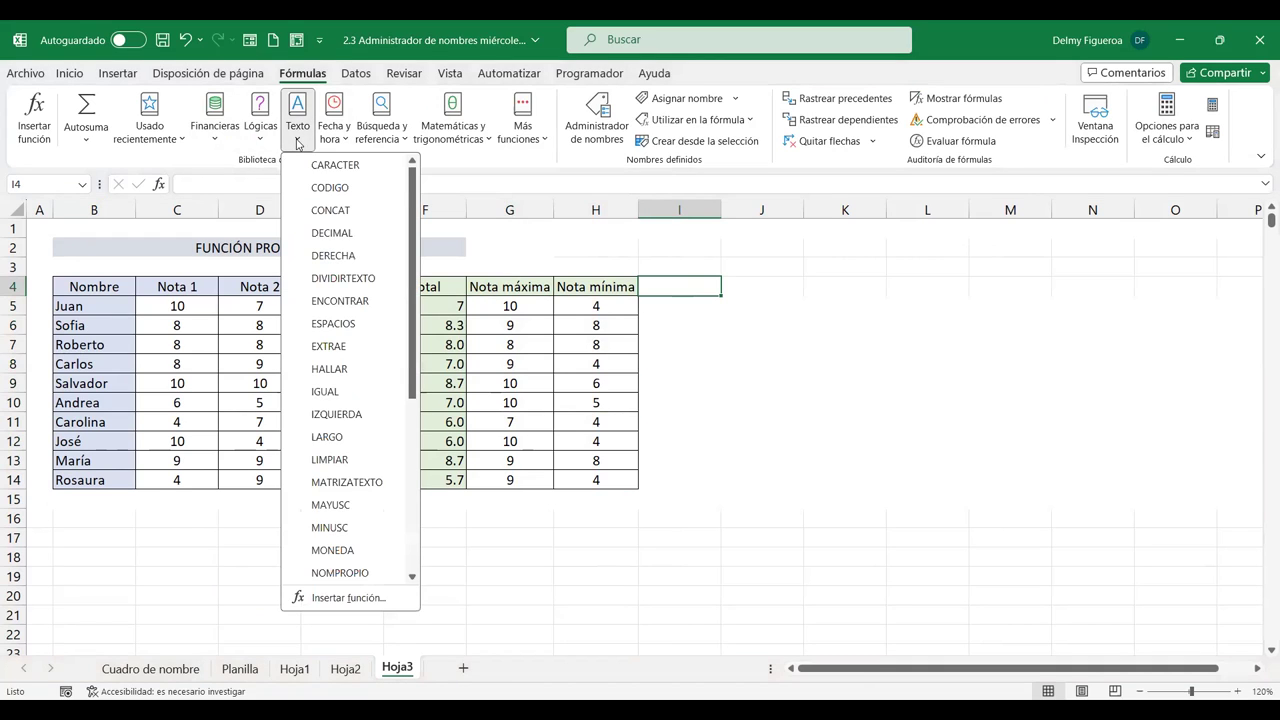
pyautogui.moveTo(336, 165)
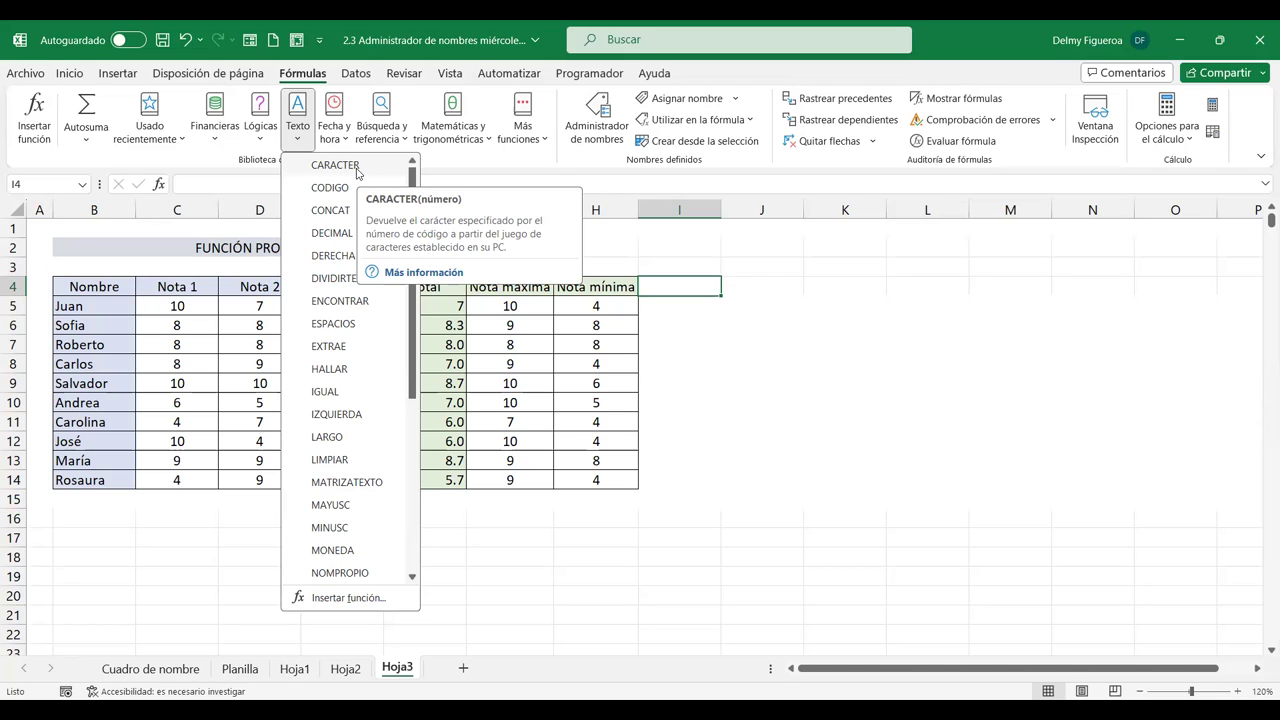
pyautogui.click(181, 540)
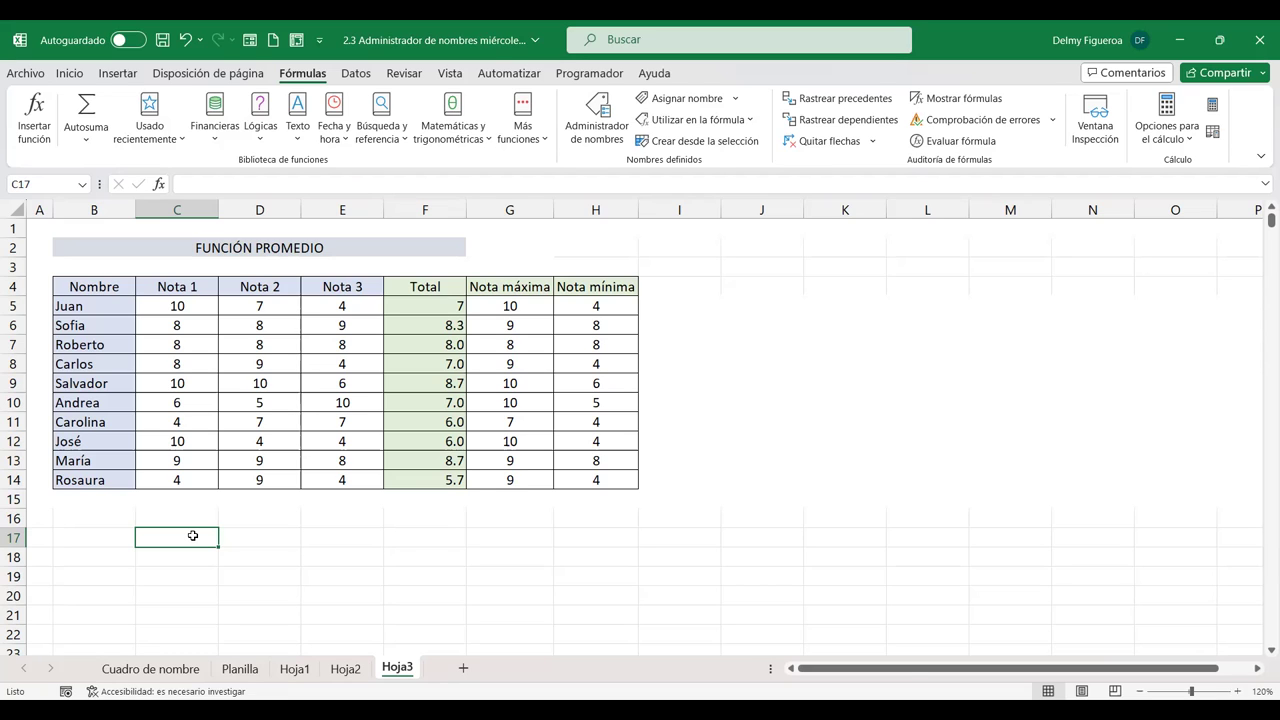
# Step: Write the note 'Alt + 94' in C17 with the '^' symbol beside it
pyautogui.write('Alt + ')
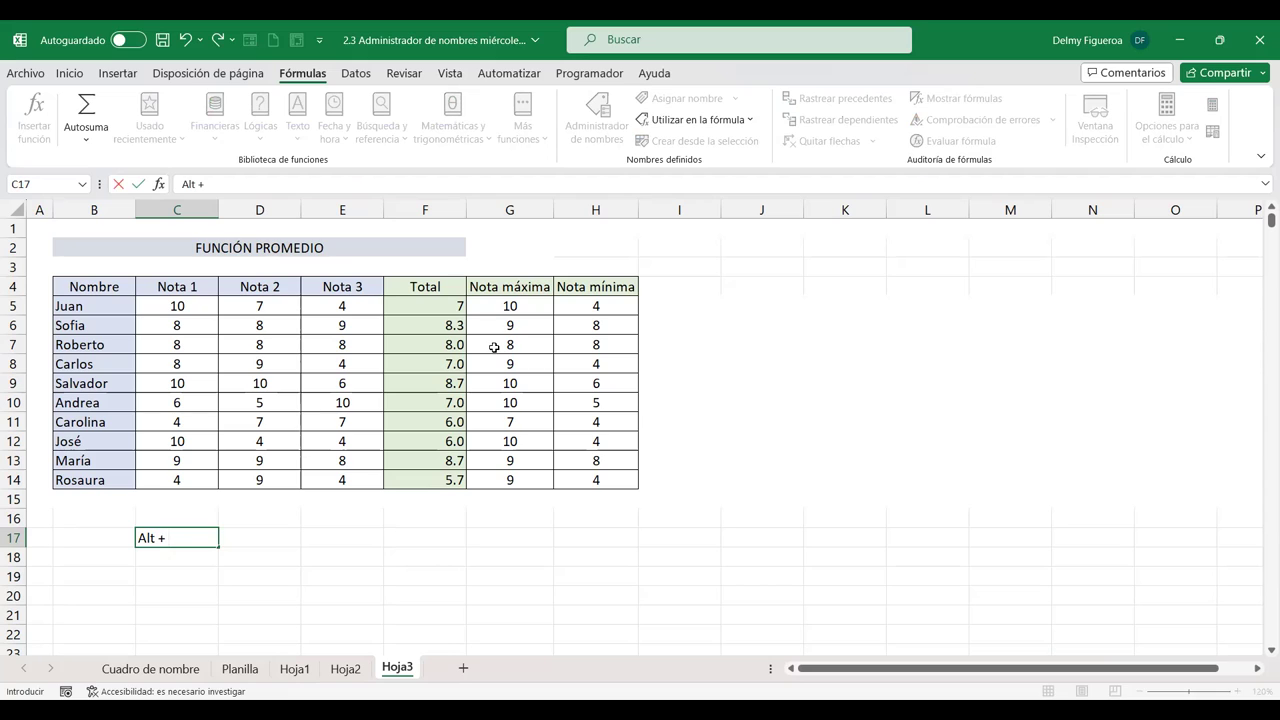
pyautogui.write('94')
pyautogui.press('Tab')
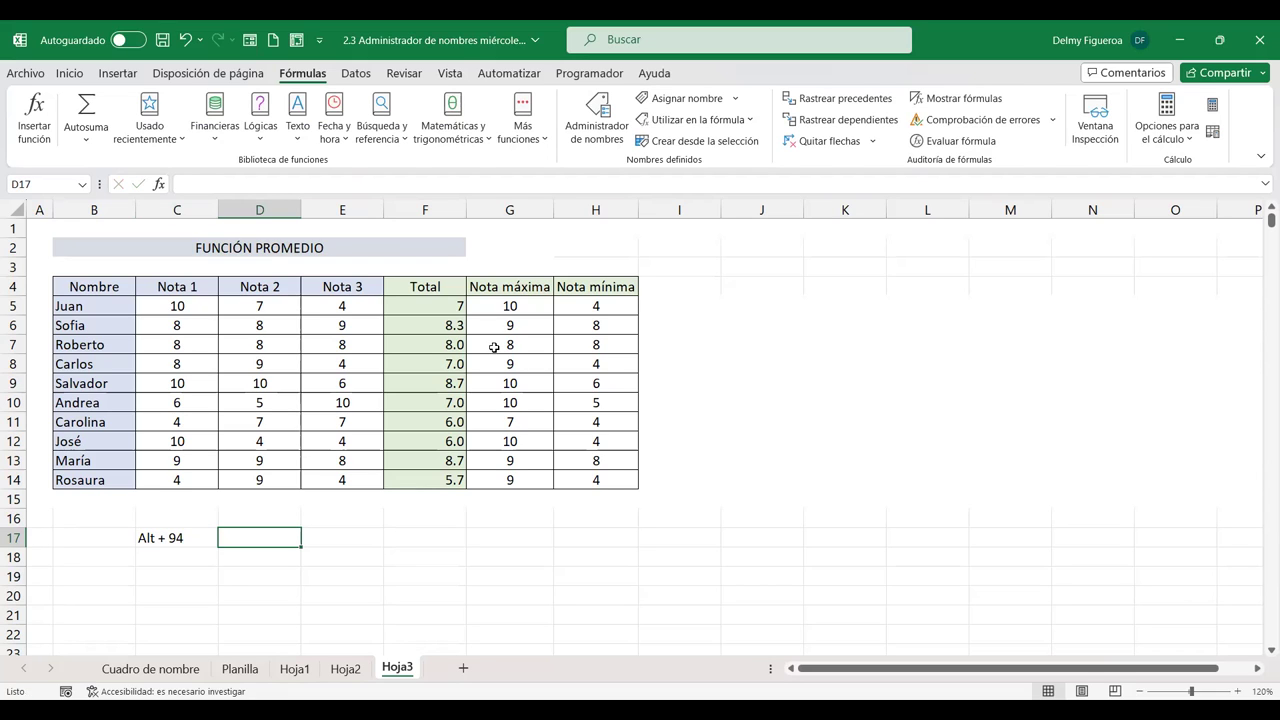
pyautogui.write('^')
pyautogui.press('Left')
pyautogui.press('Down')
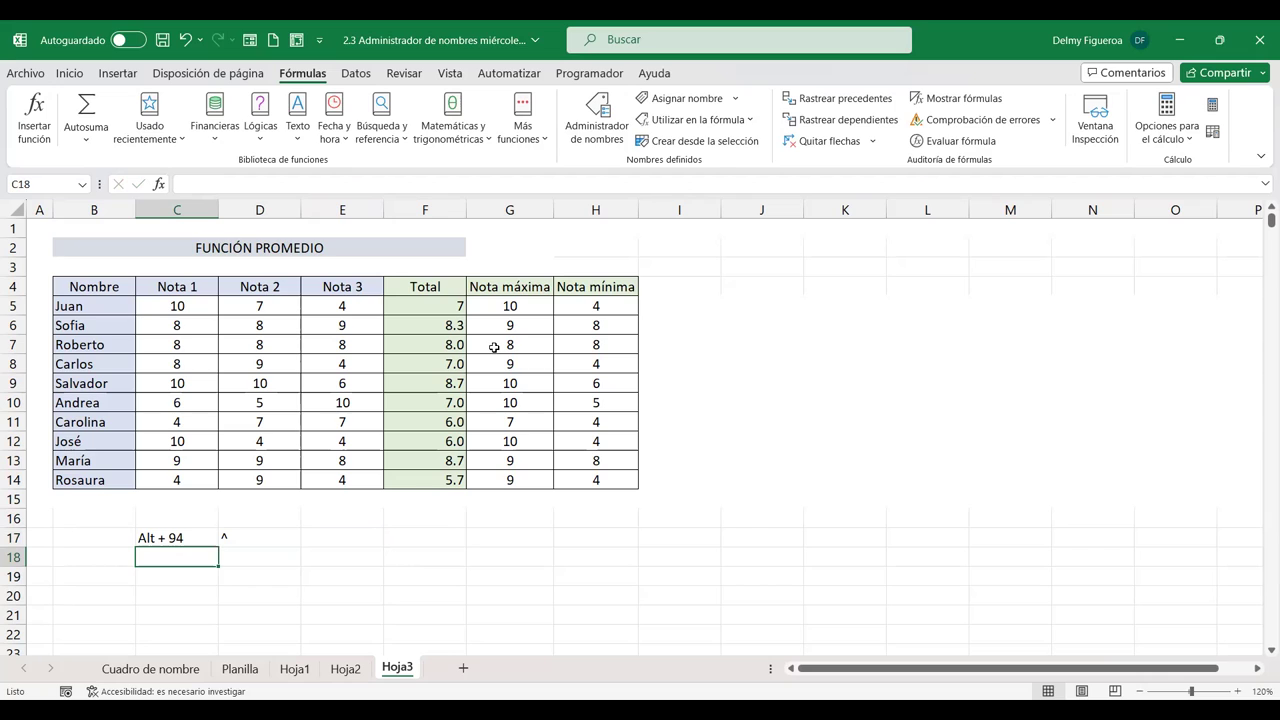
# Step: Enter Texto@ in C18 after Excel rejects a plain @ entry
pyautogui.write('@')
pyautogui.press('Right')
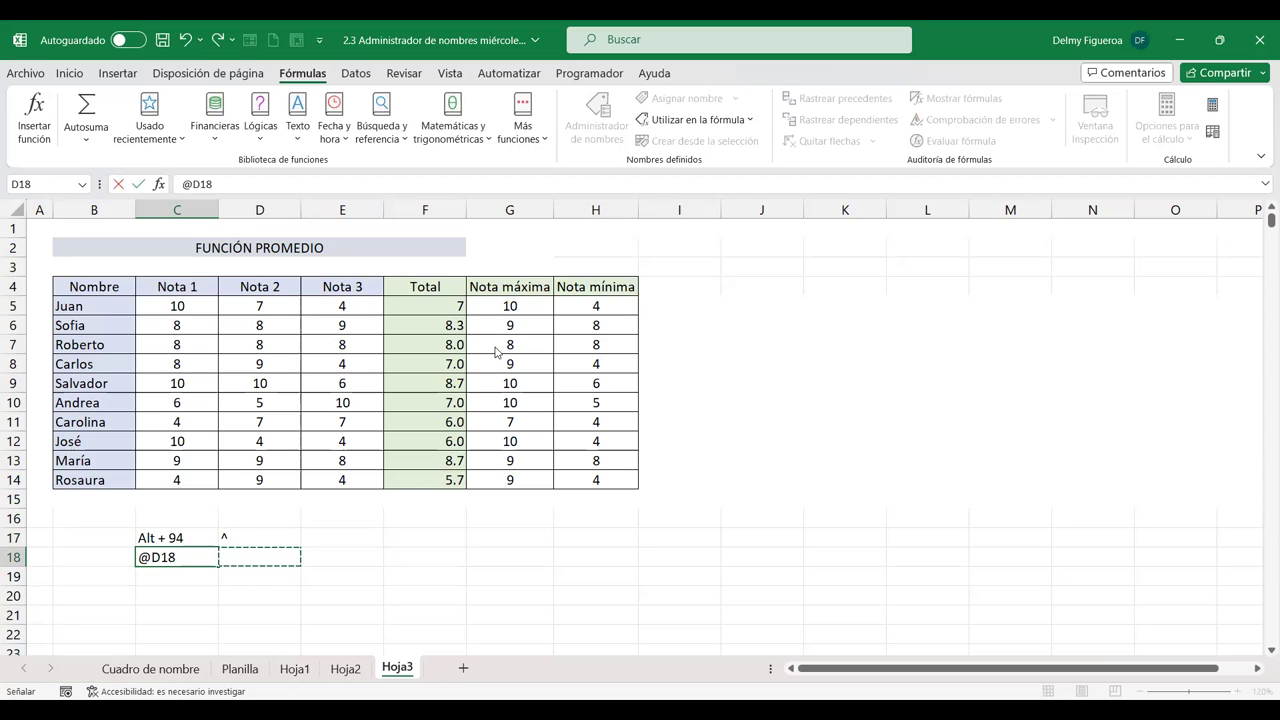
pyautogui.press('Return')
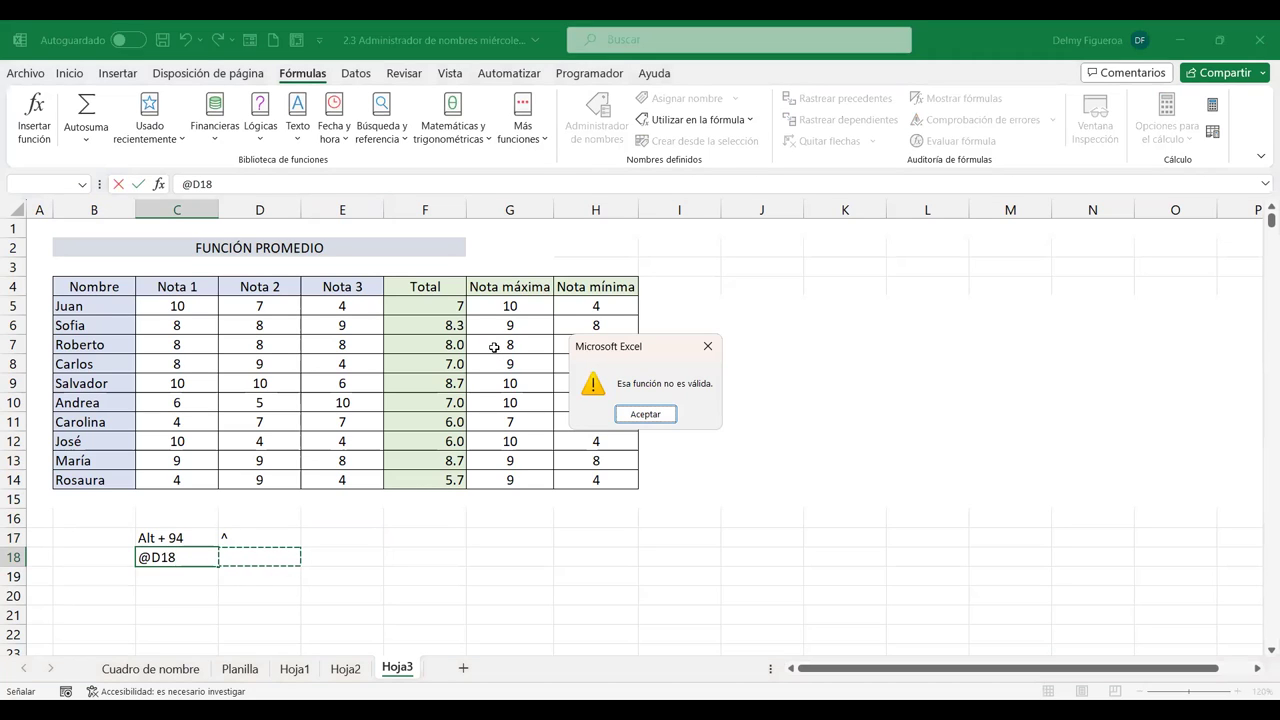
pyautogui.press('Return')
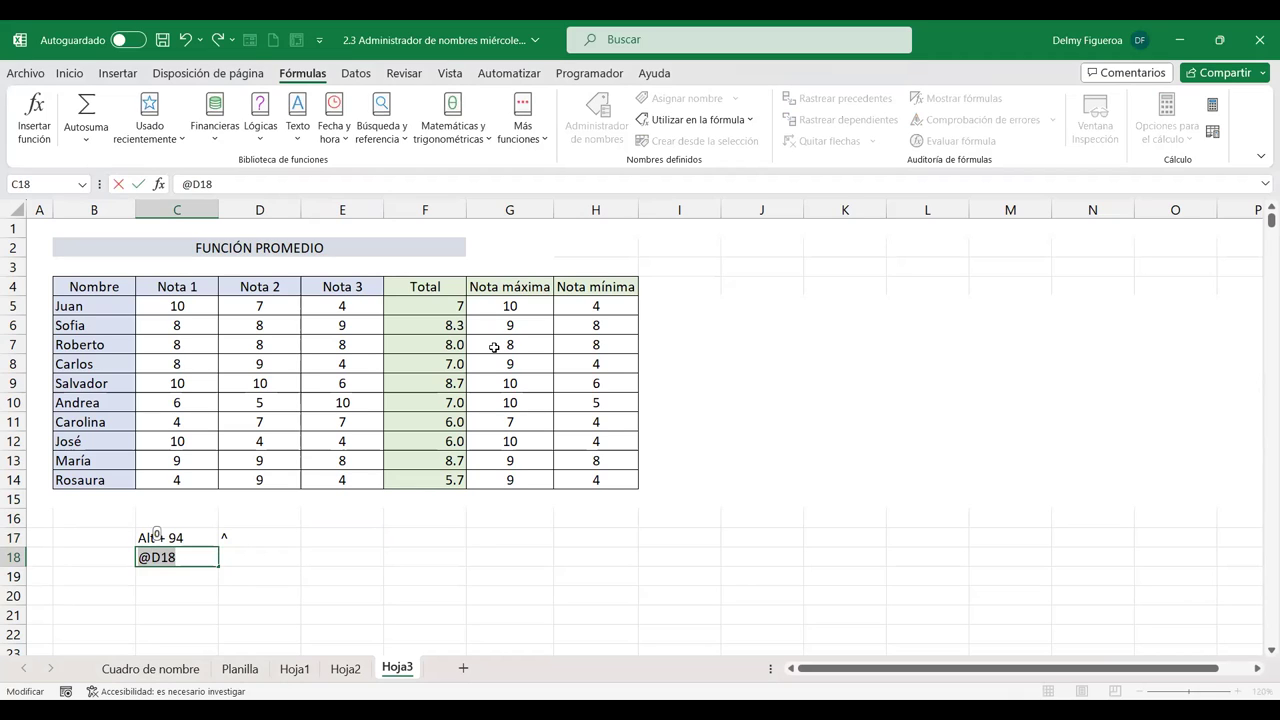
pyautogui.write('Texto')
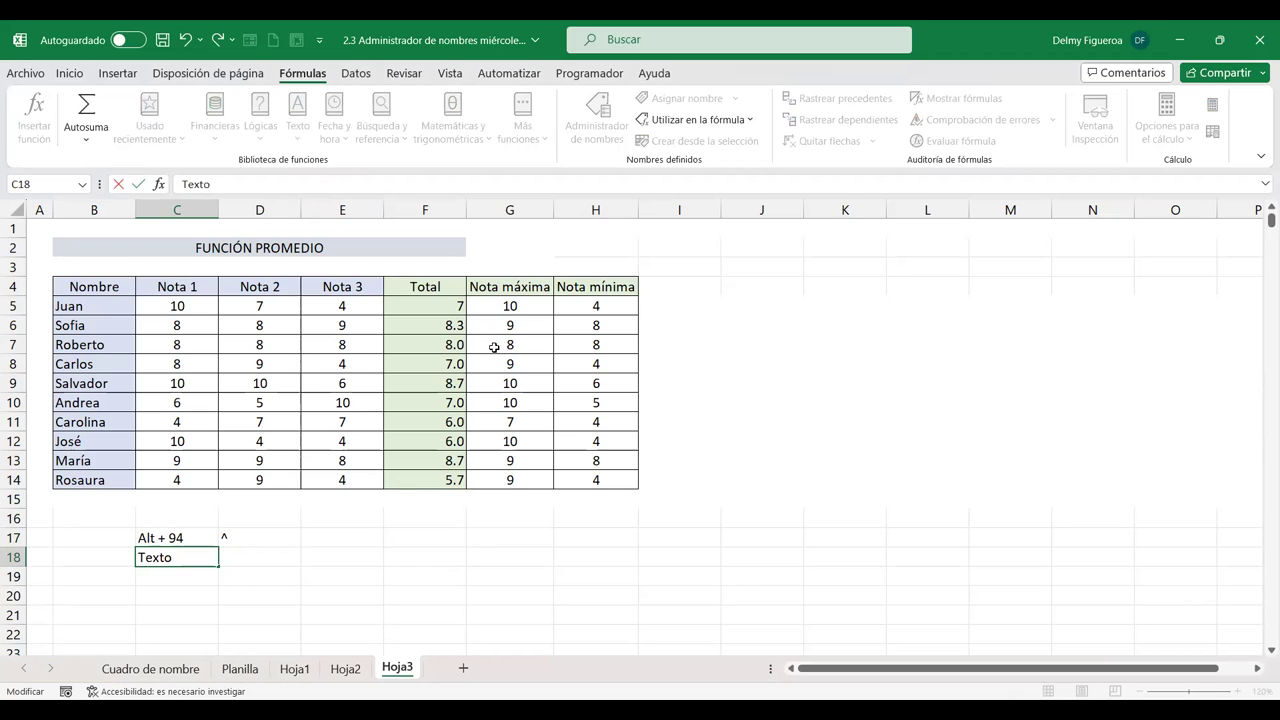
pyautogui.write('@')
pyautogui.press('Return')
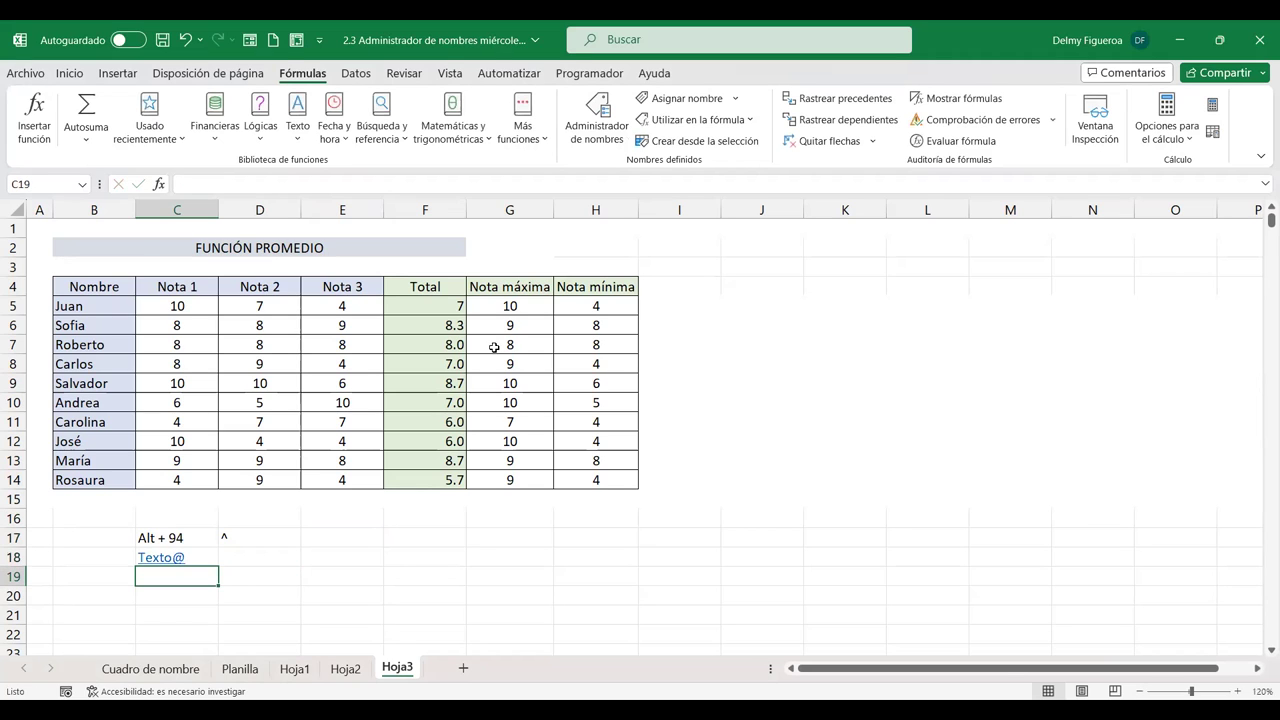
# Step: Type the letter a in E17 and bring up the Texto function list
pyautogui.press('Down')
pyautogui.press('Right')
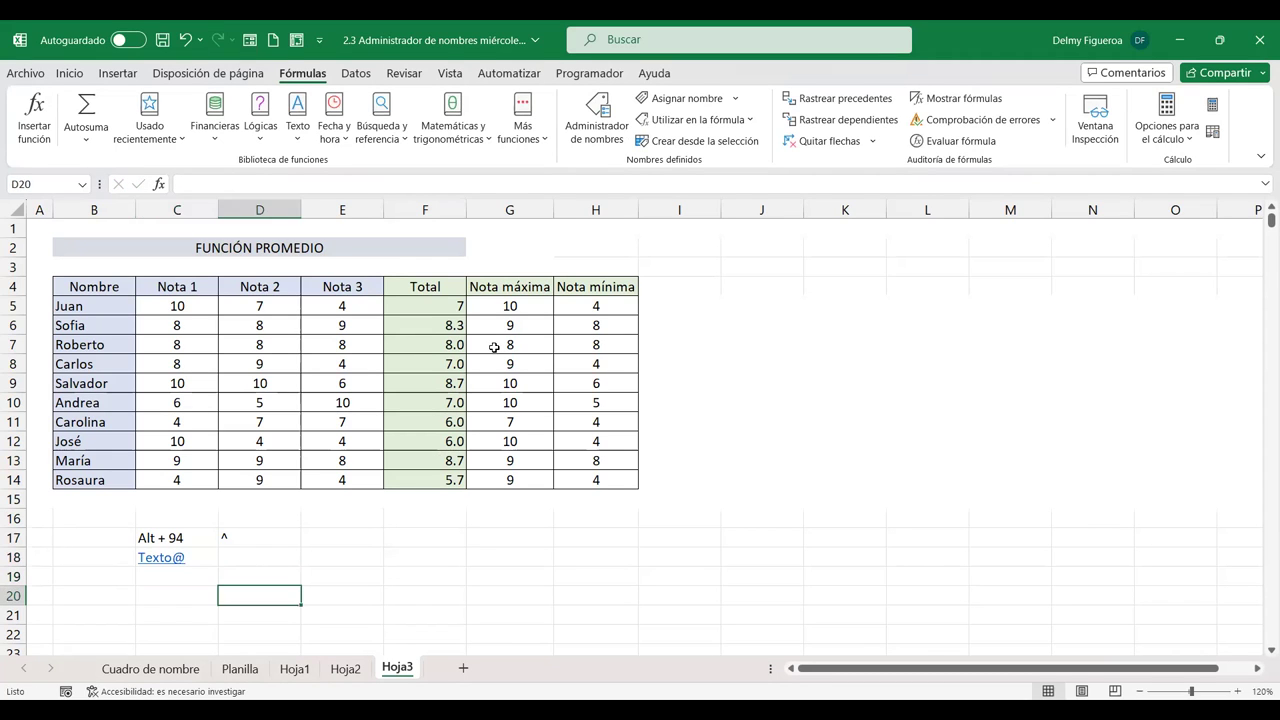
pyautogui.press('Right')
pyautogui.press('Up')
pyautogui.press('Up')
pyautogui.press('Up')
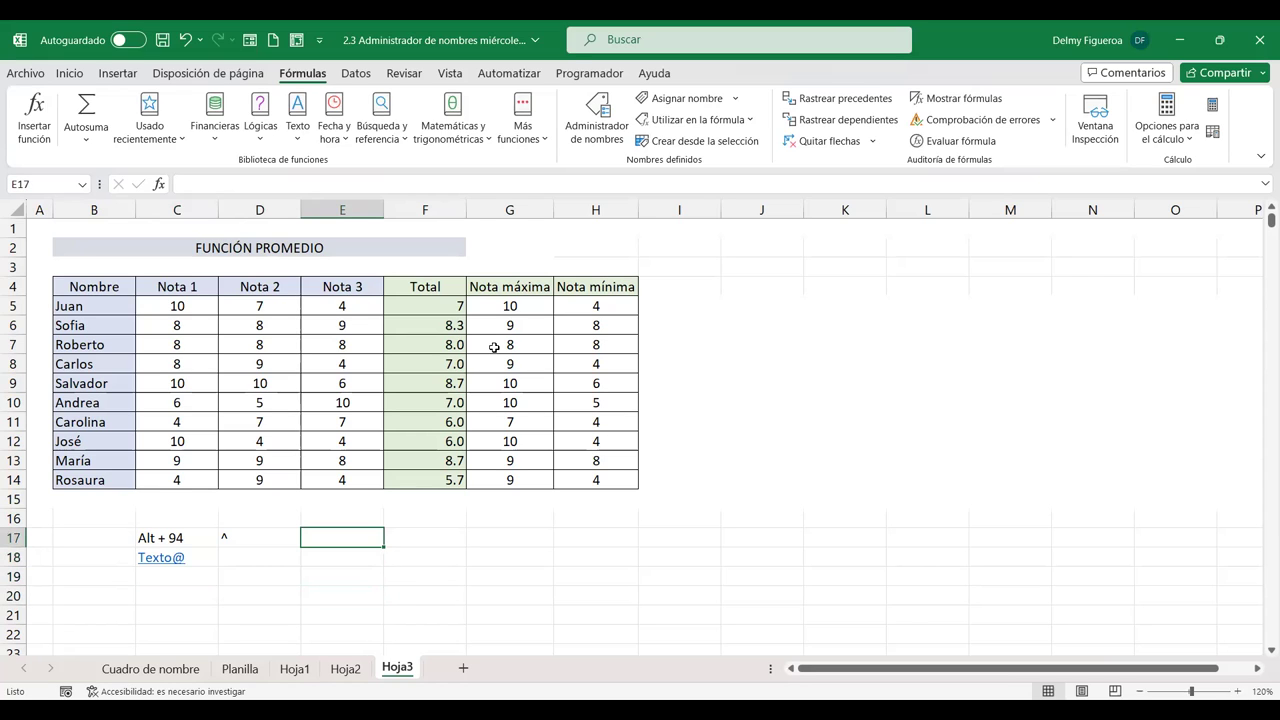
pyautogui.write('a')
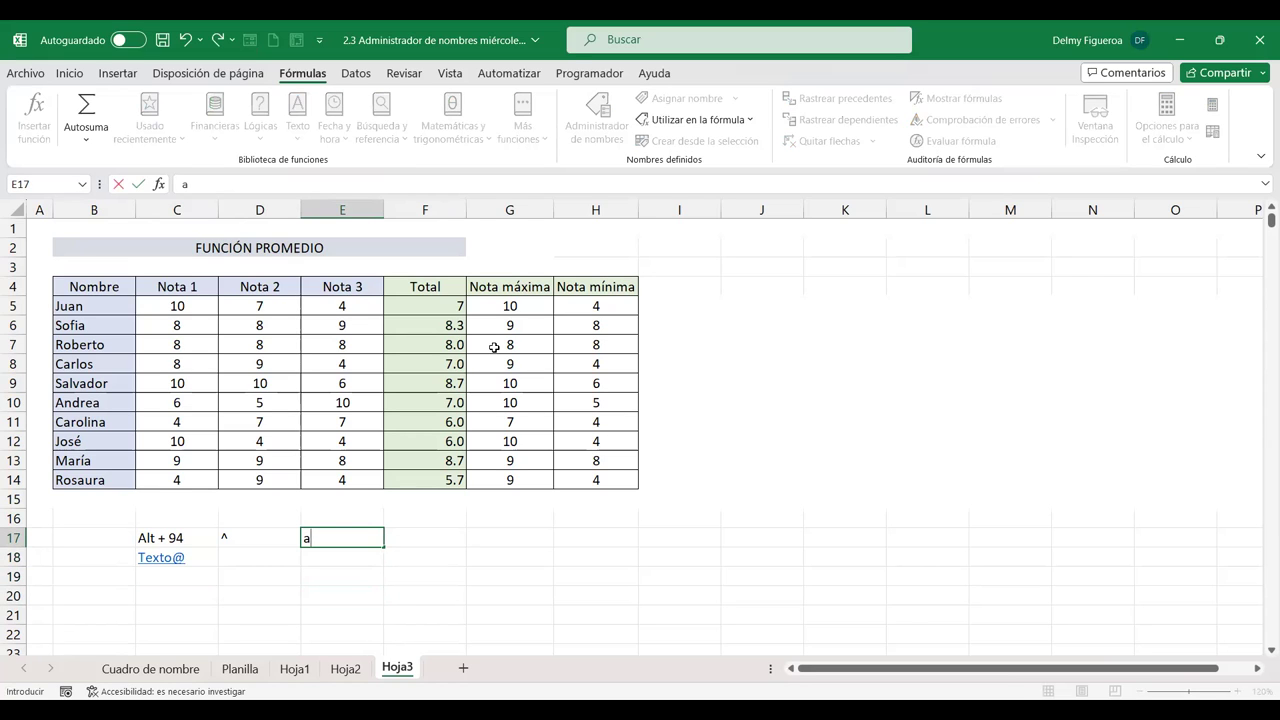
pyautogui.press('Tab')
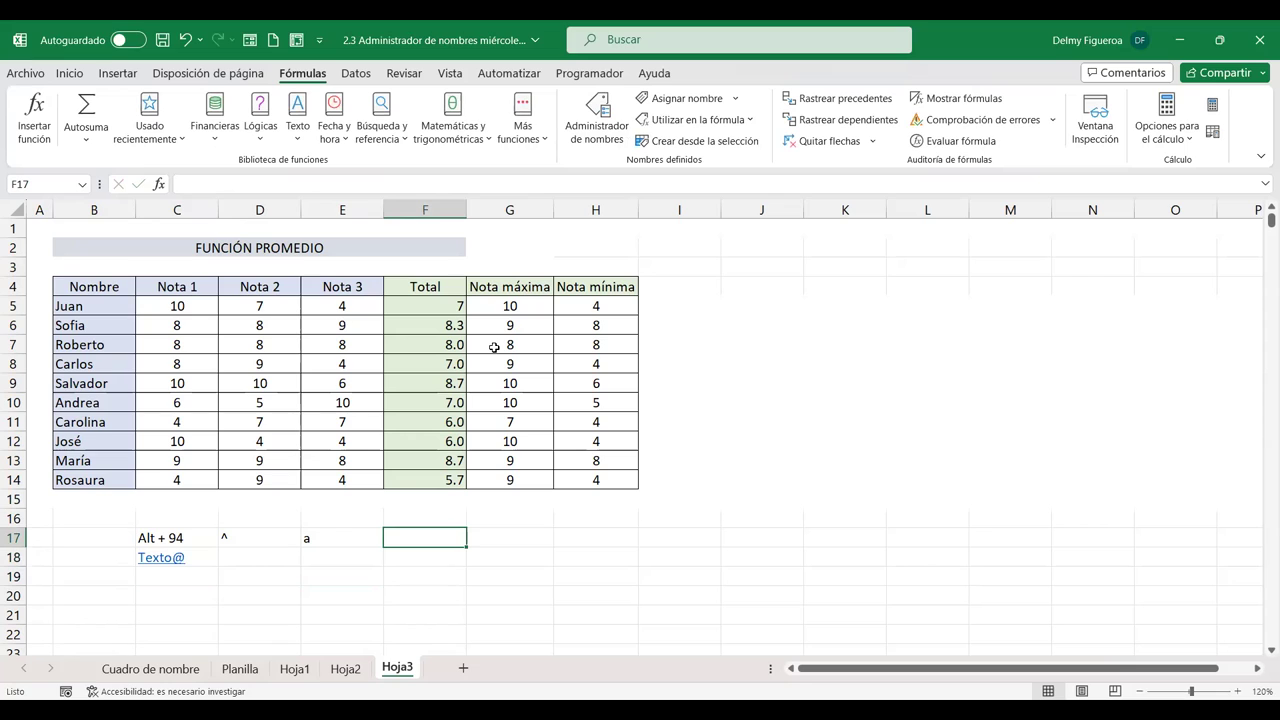
pyautogui.click(305, 143)
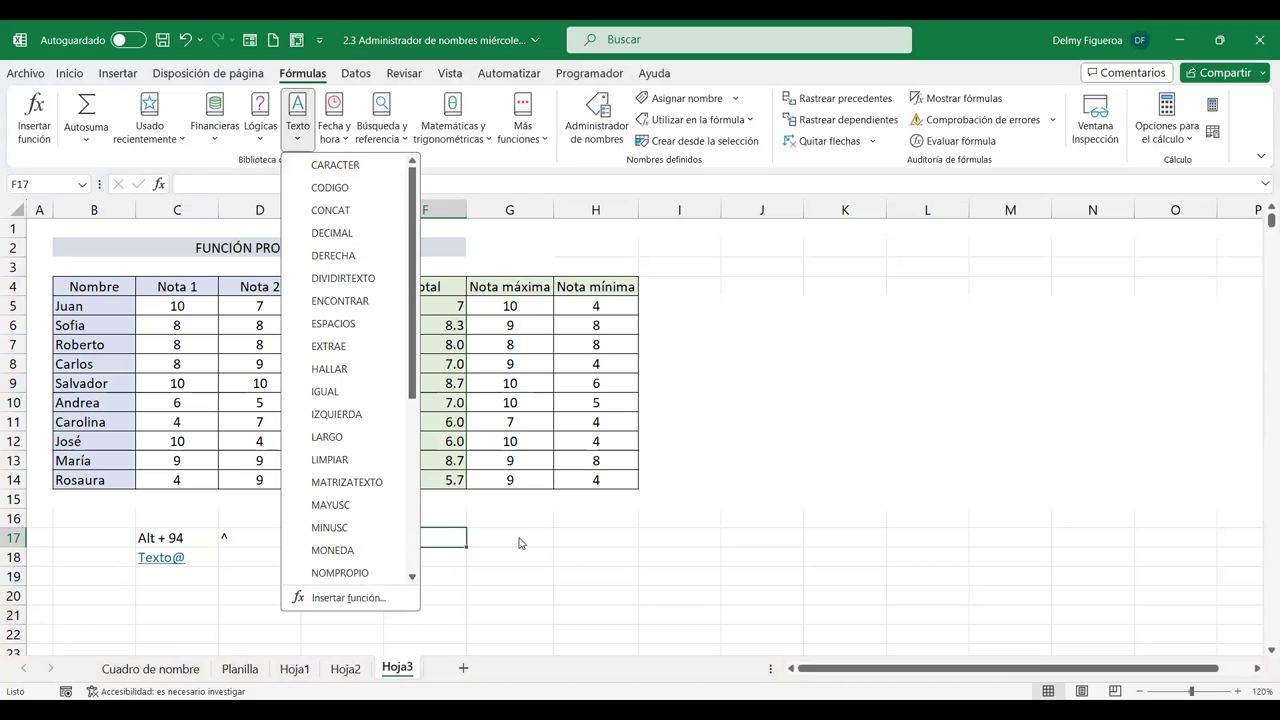
# Step: Enter a CARACTER formula in F17 that uses cell H14 as its argument
pyautogui.press('Escape')
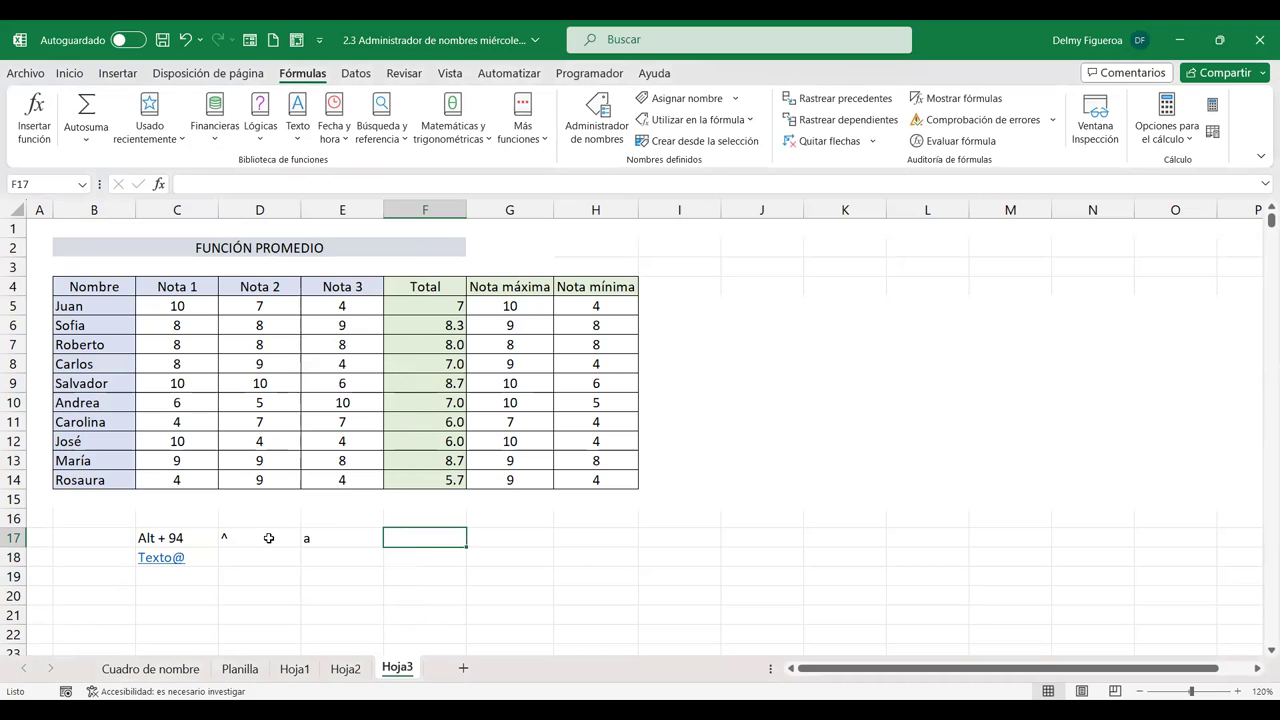
pyautogui.click(268, 537)
pyautogui.click(409, 538)
pyautogui.write('+c')
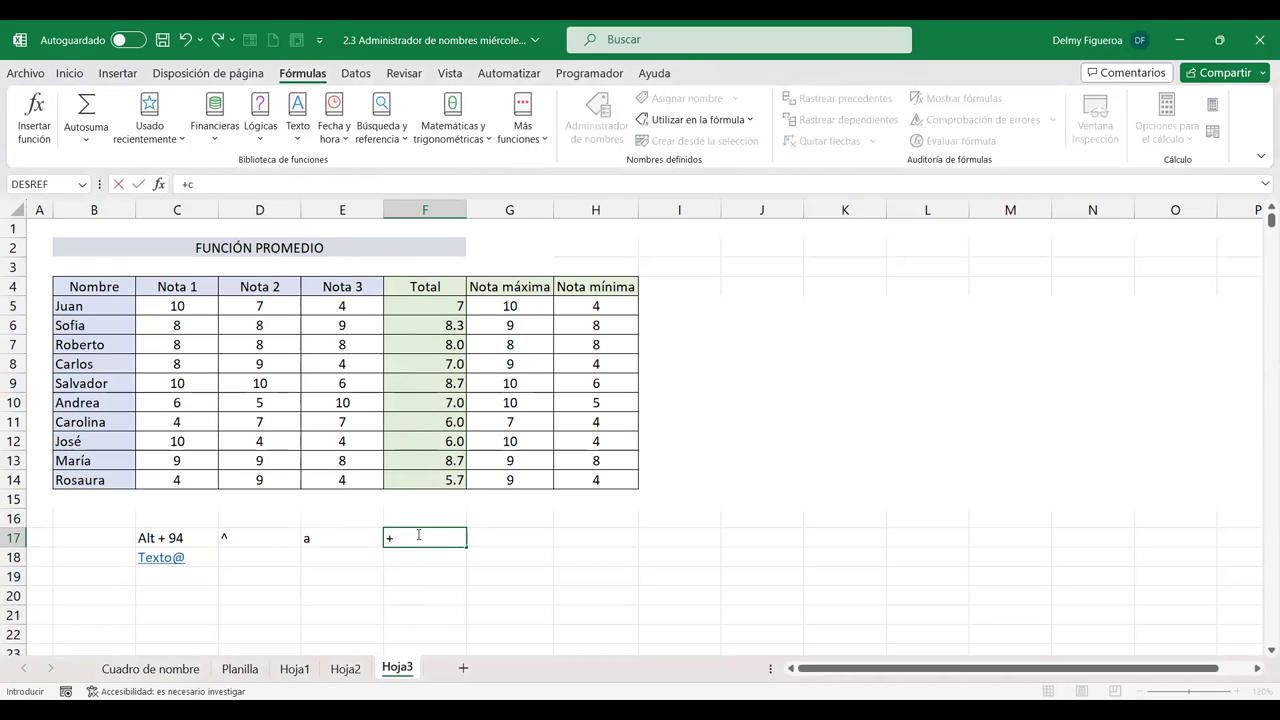
pyautogui.write('ar')
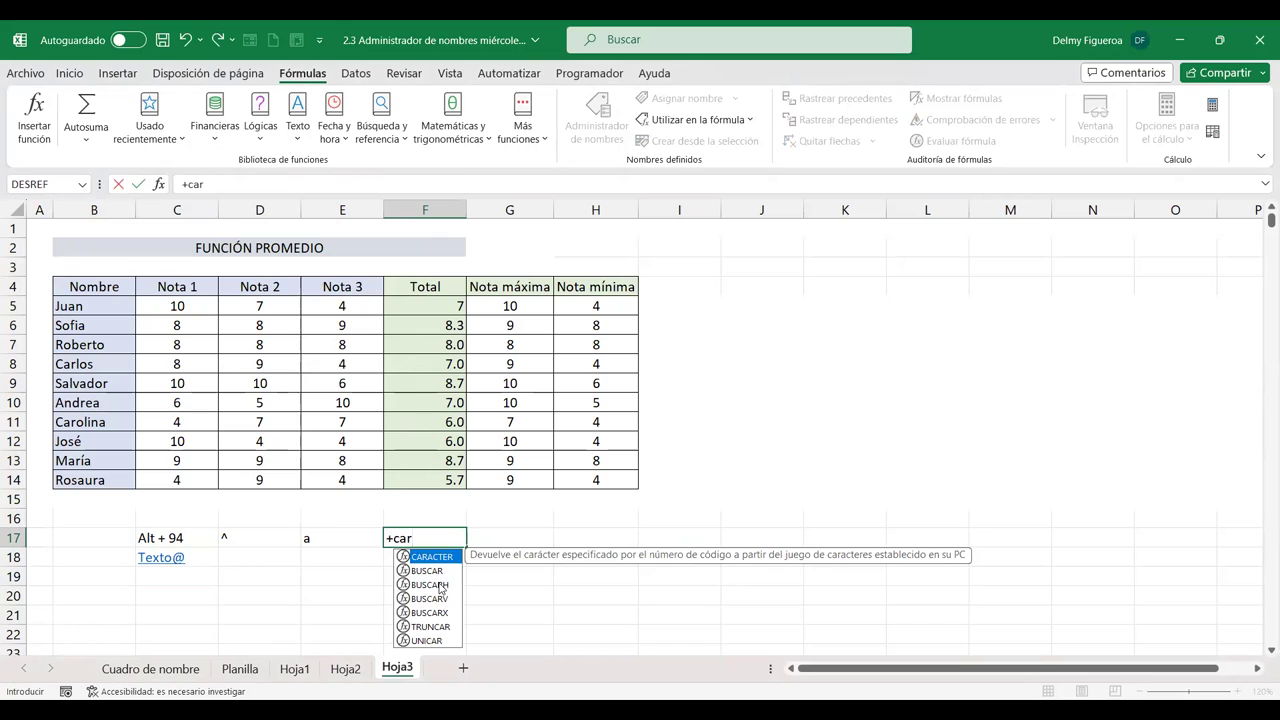
pyautogui.doubleClick(440, 557)
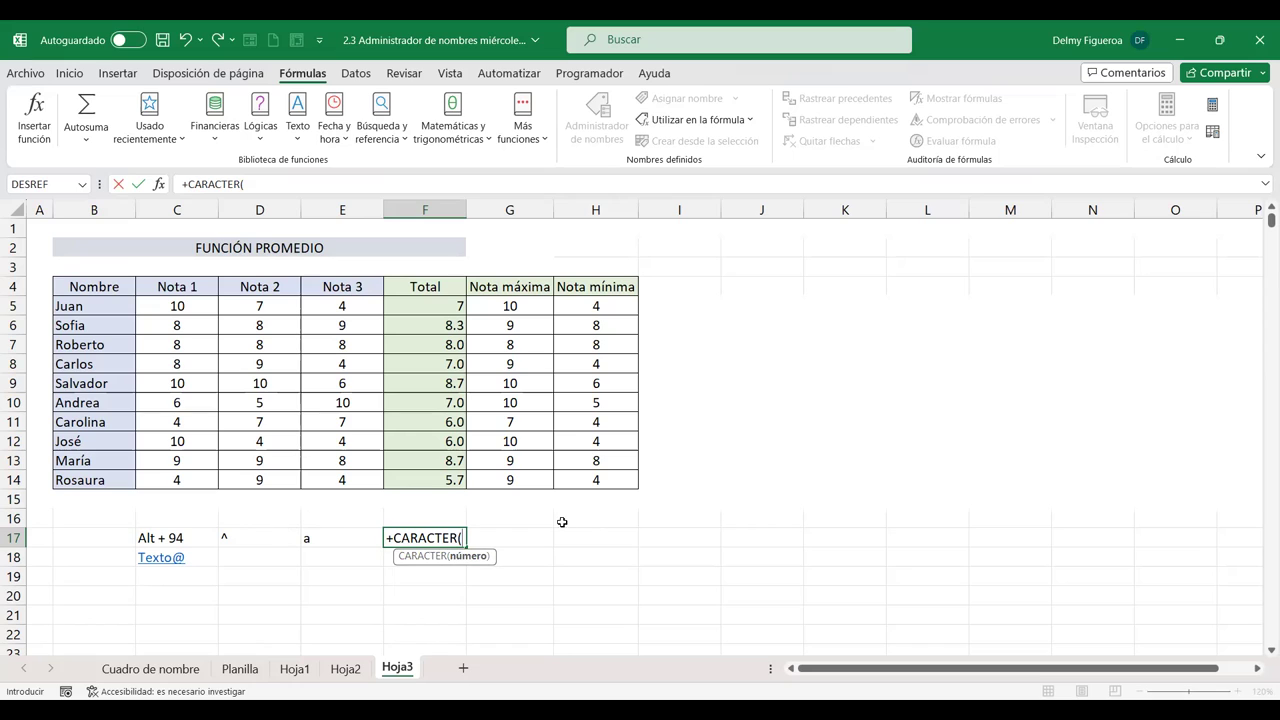
pyautogui.click(606, 478)
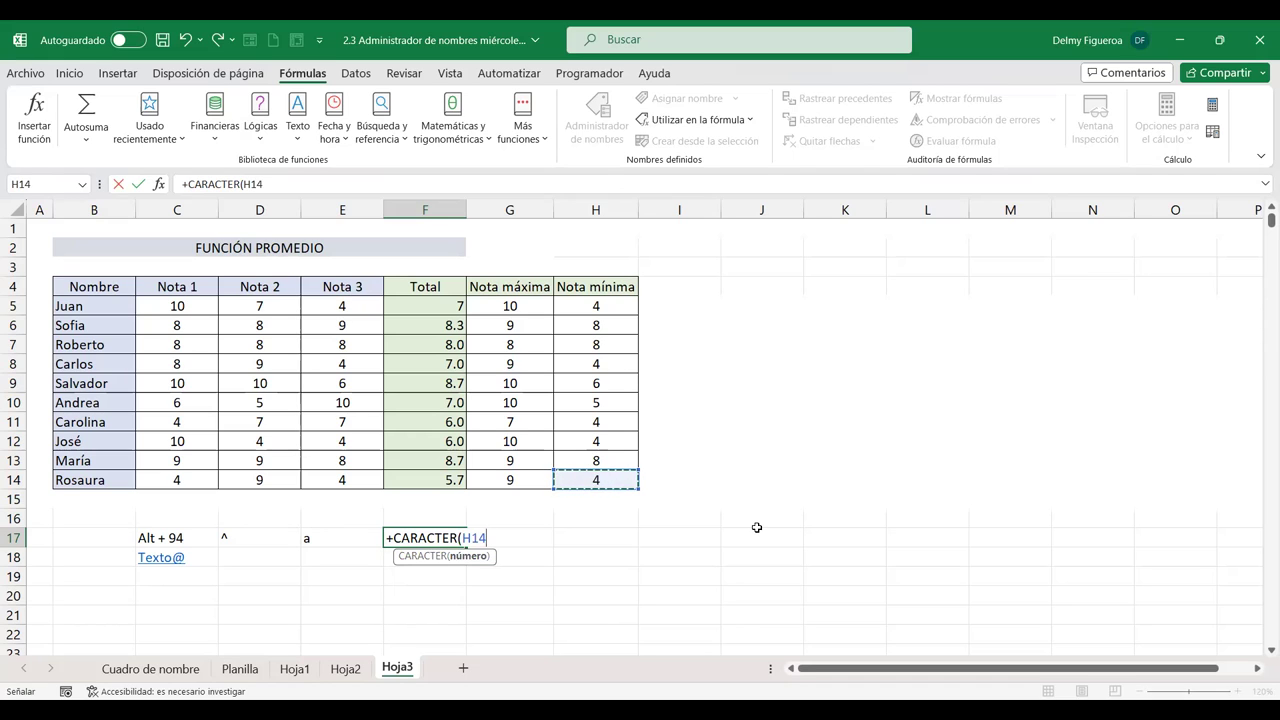
pyautogui.press('Return')
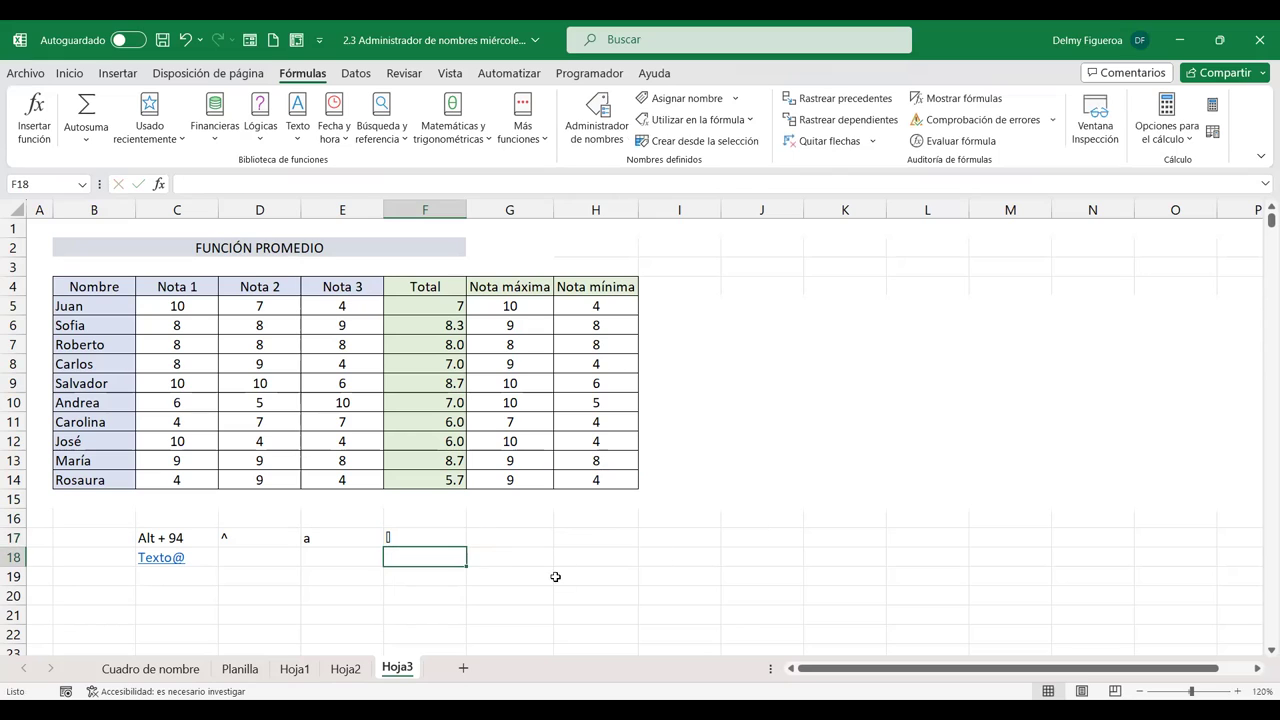
pyautogui.click(438, 538)
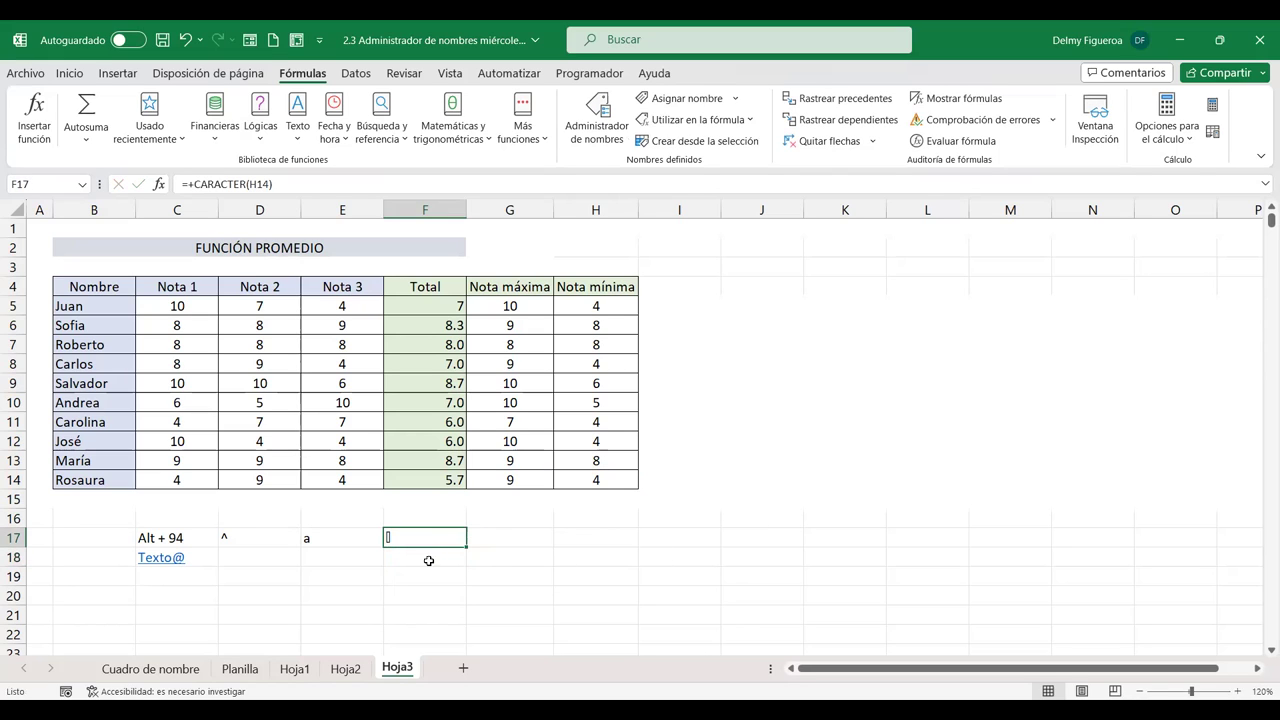
# Step: Put 94 in C20 and enter =+CARACTER(C20) in F20 so it shows ^
pyautogui.click(181, 594)
pyautogui.write('94')
pyautogui.press('Tab')
pyautogui.press('Tab')
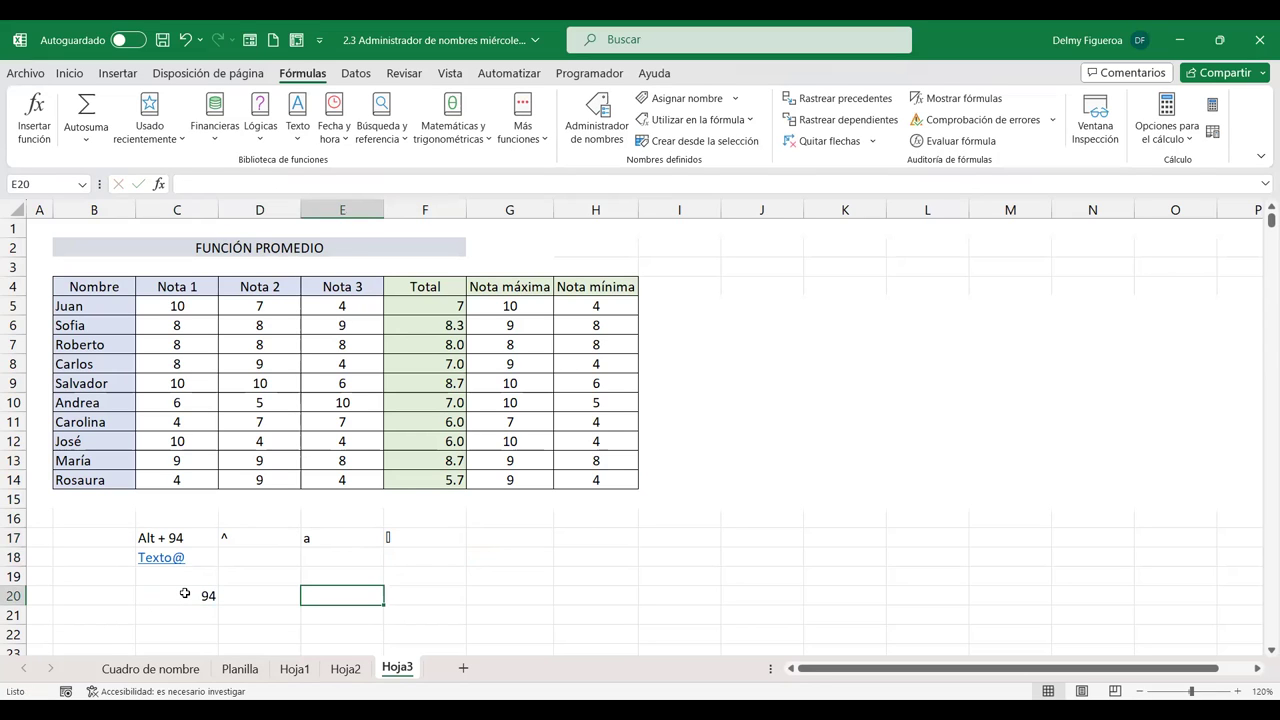
pyautogui.press('Tab')
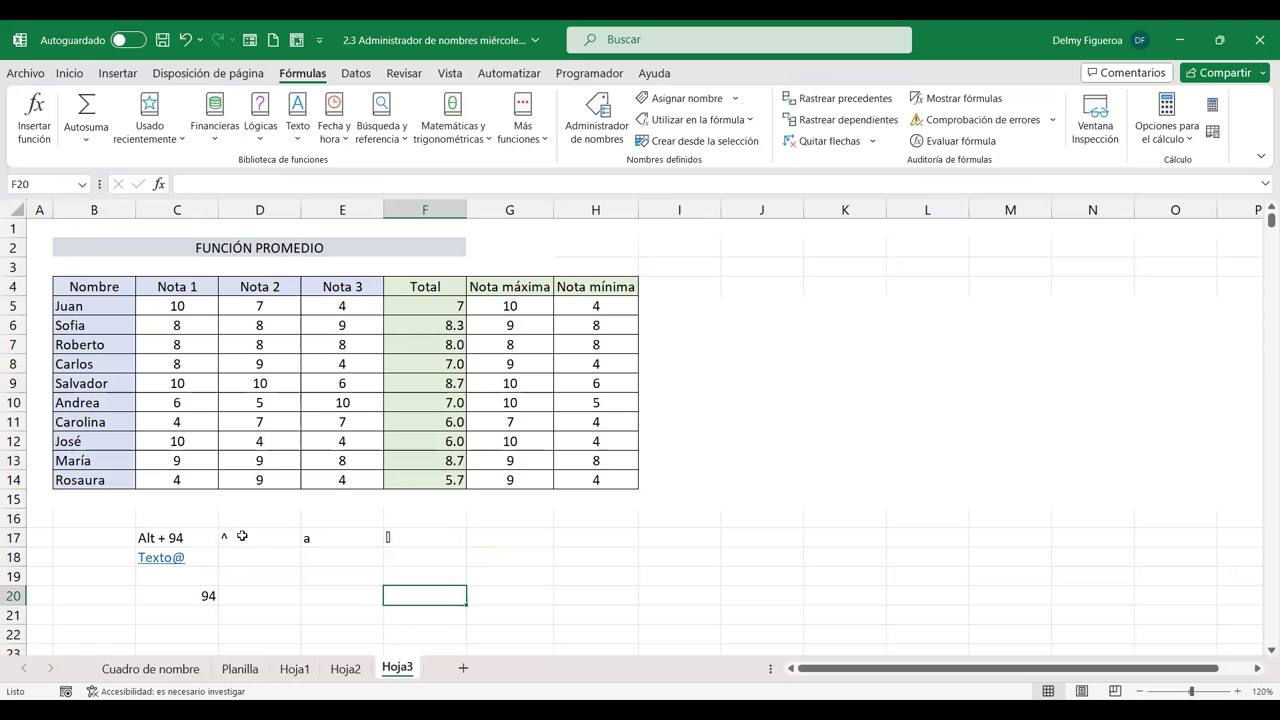
pyautogui.write('+')
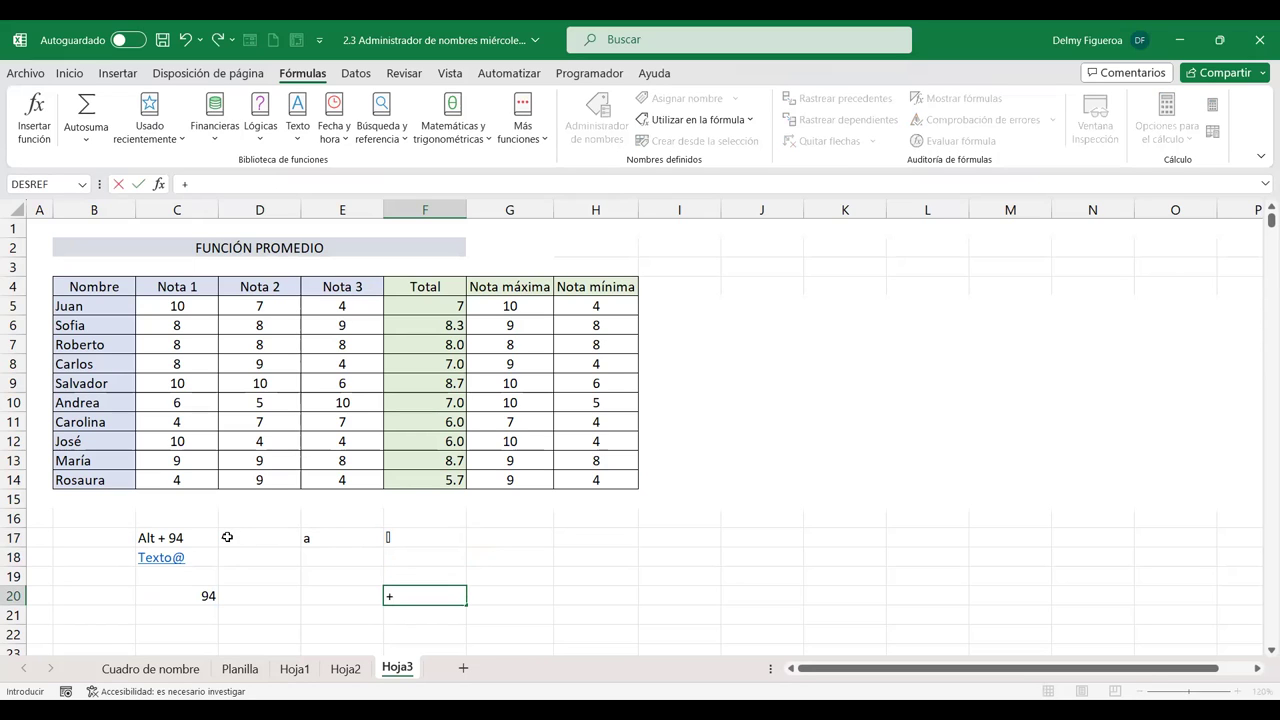
pyautogui.write('cara')
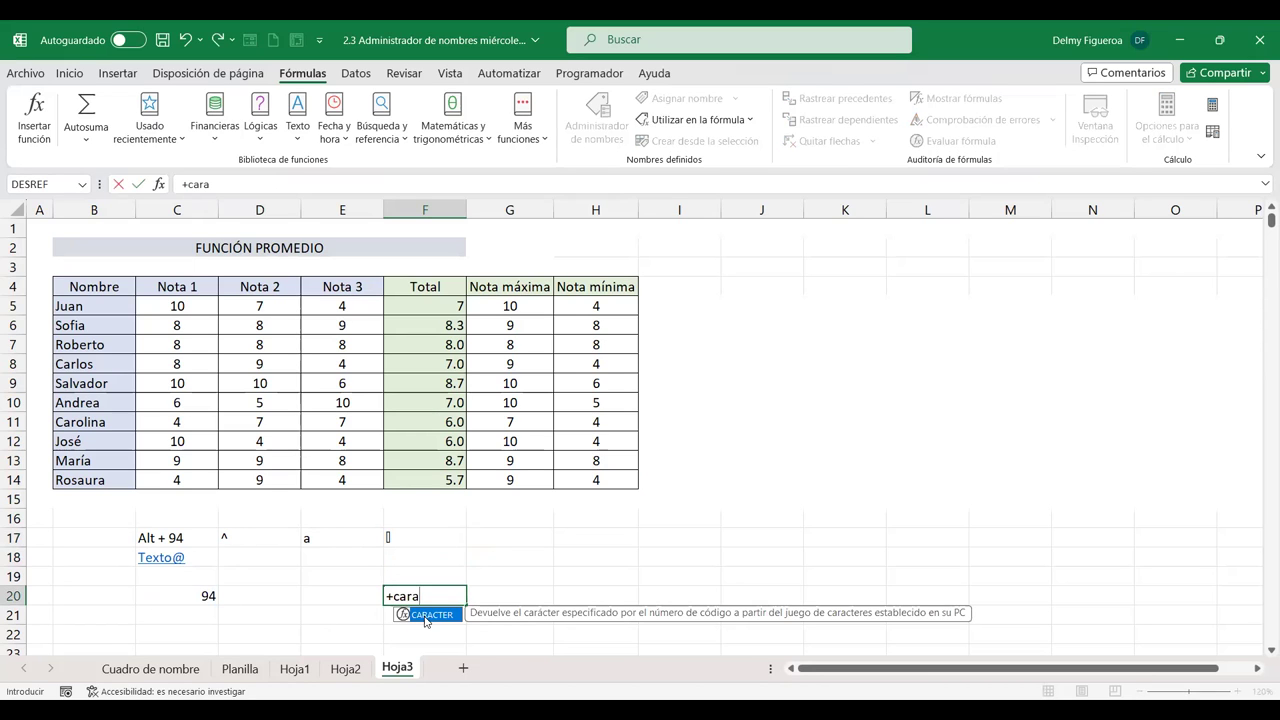
pyautogui.doubleClick(426, 614)
pyautogui.click(180, 592)
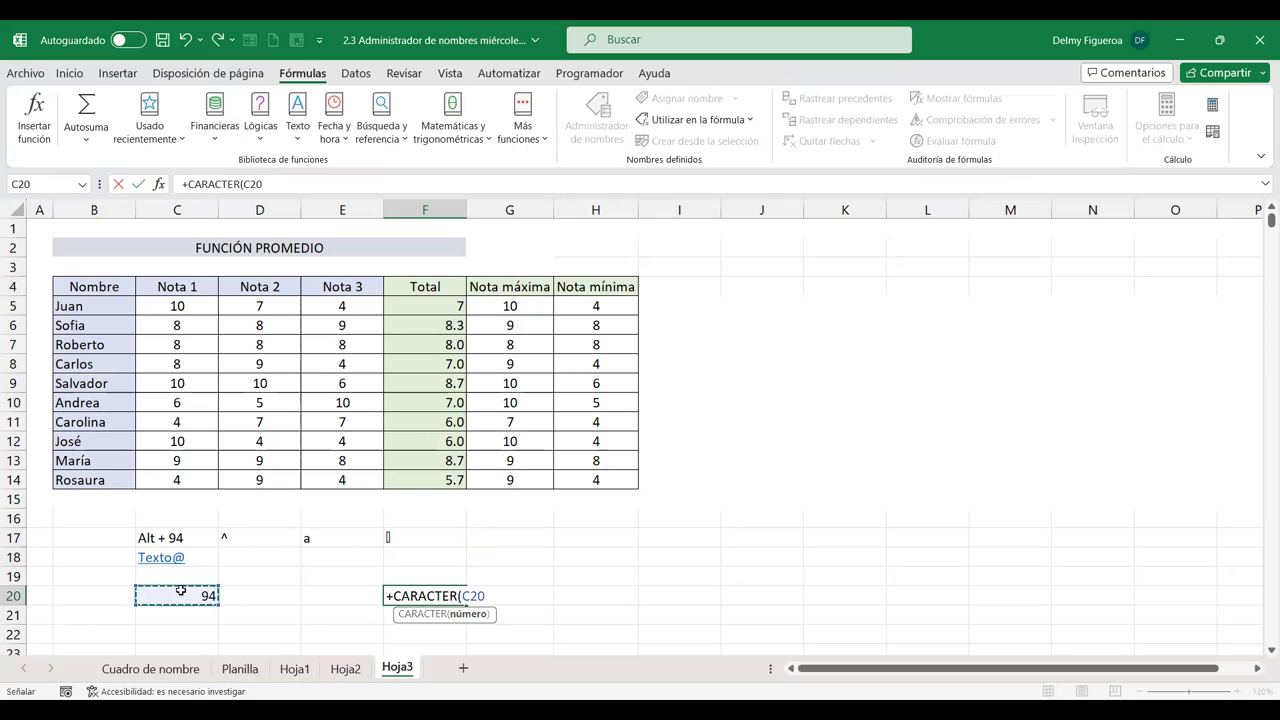
pyautogui.press('Return')
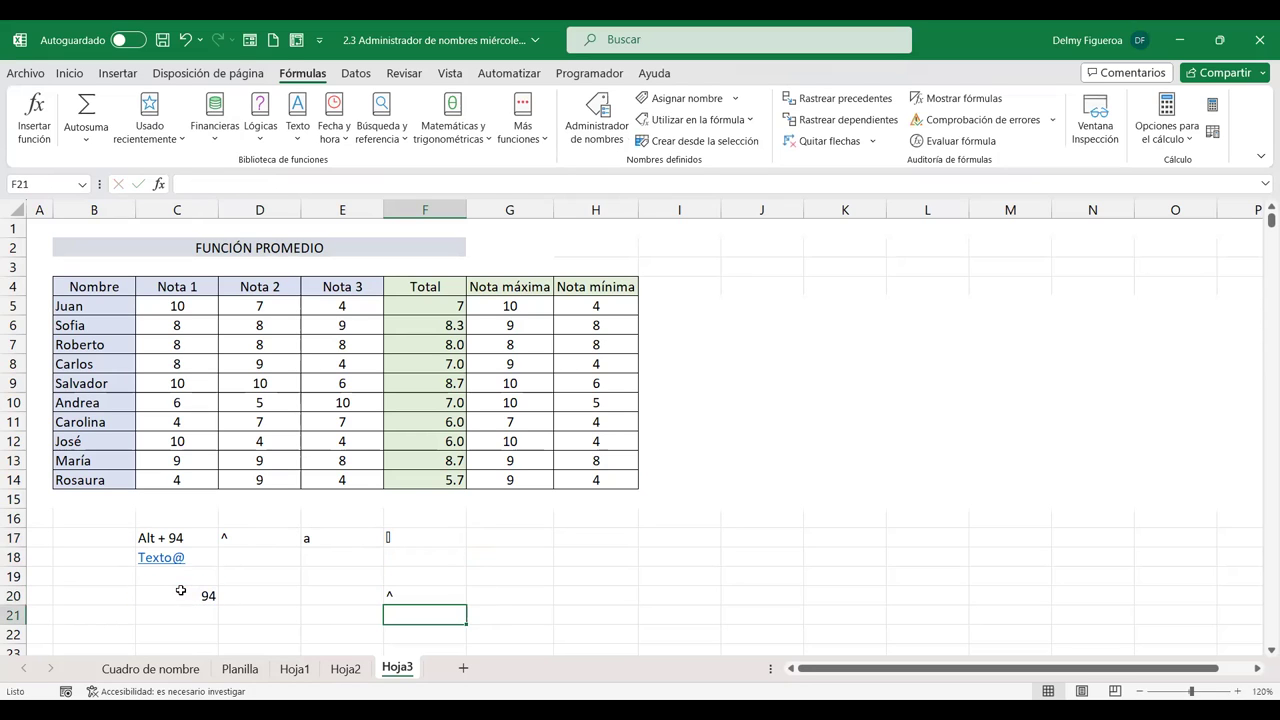
pyautogui.click(498, 542)
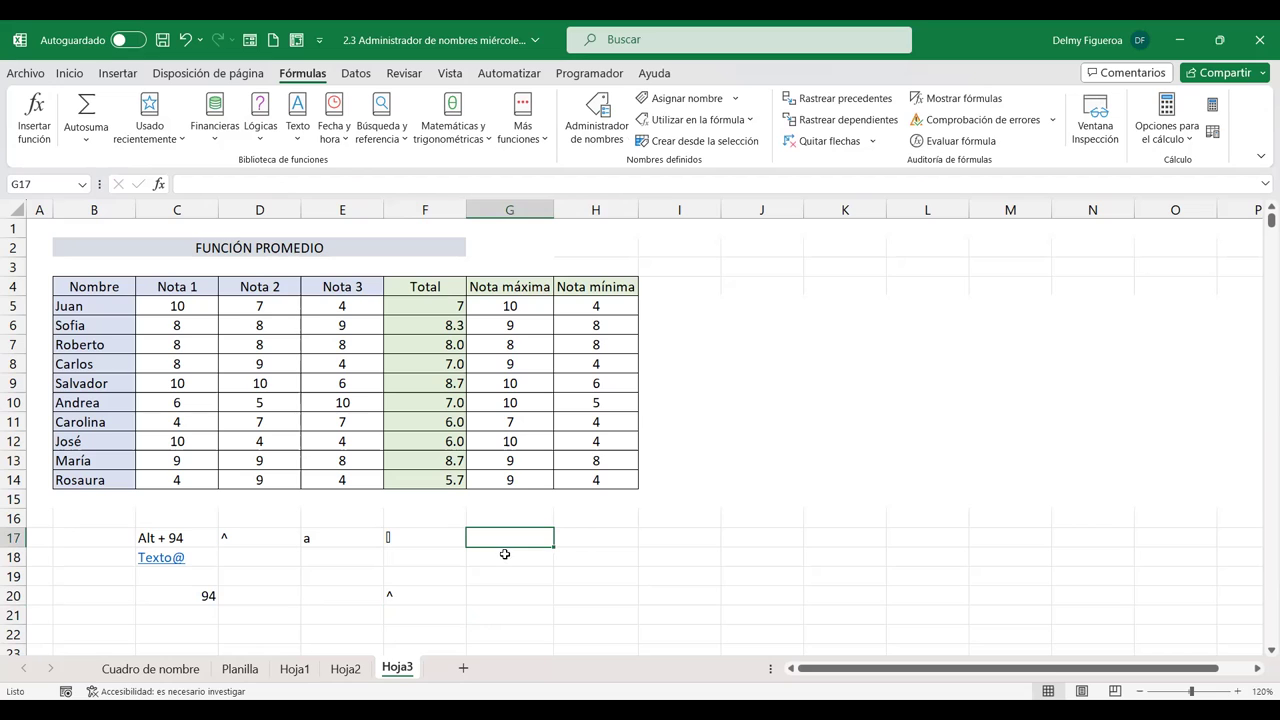
# Step: Insert CODIGO from the Texto list into G17 with E17 as text, then dismiss Excel's formula error
pyautogui.click(298, 146)
pyautogui.moveTo(330, 188)
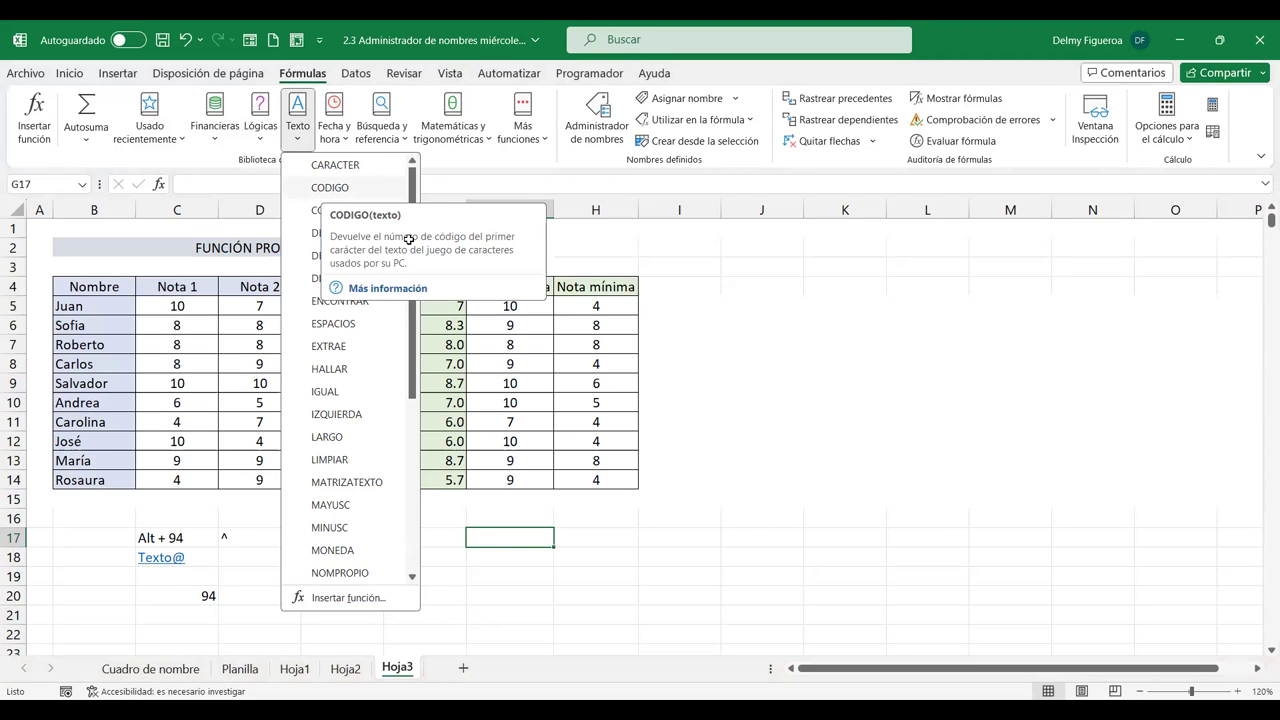
pyautogui.click(322, 190)
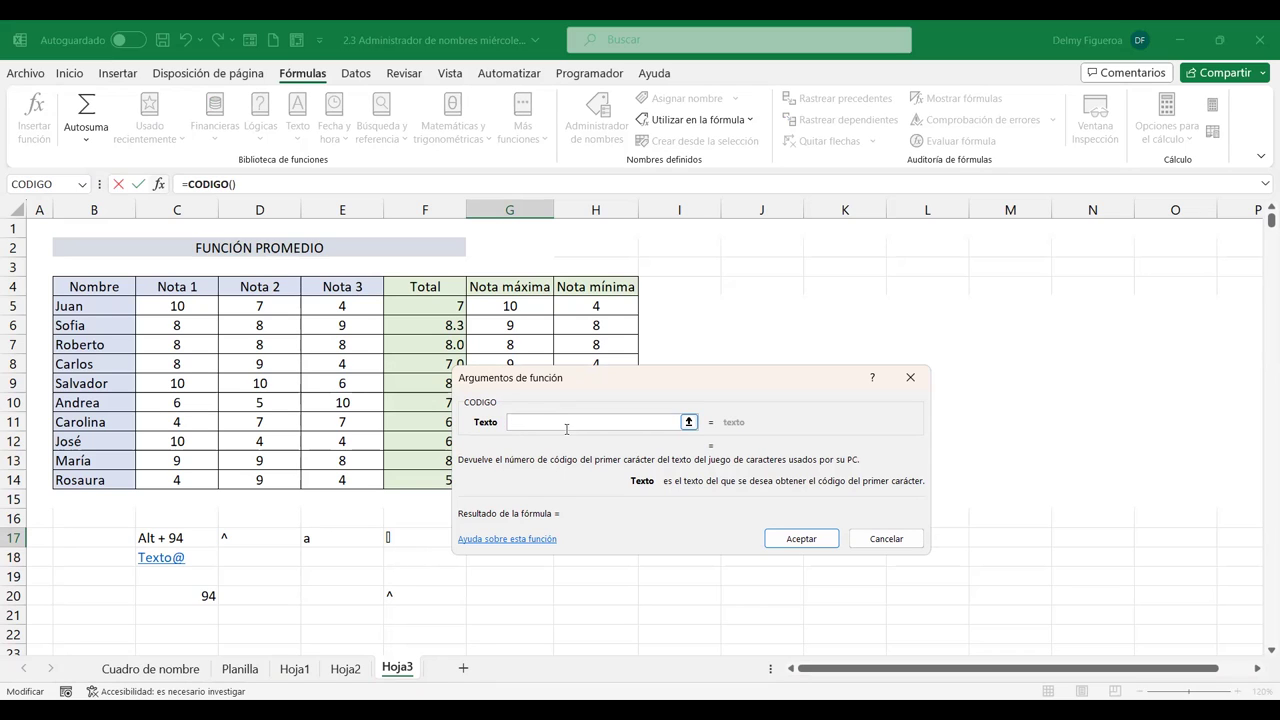
pyautogui.click(321, 542)
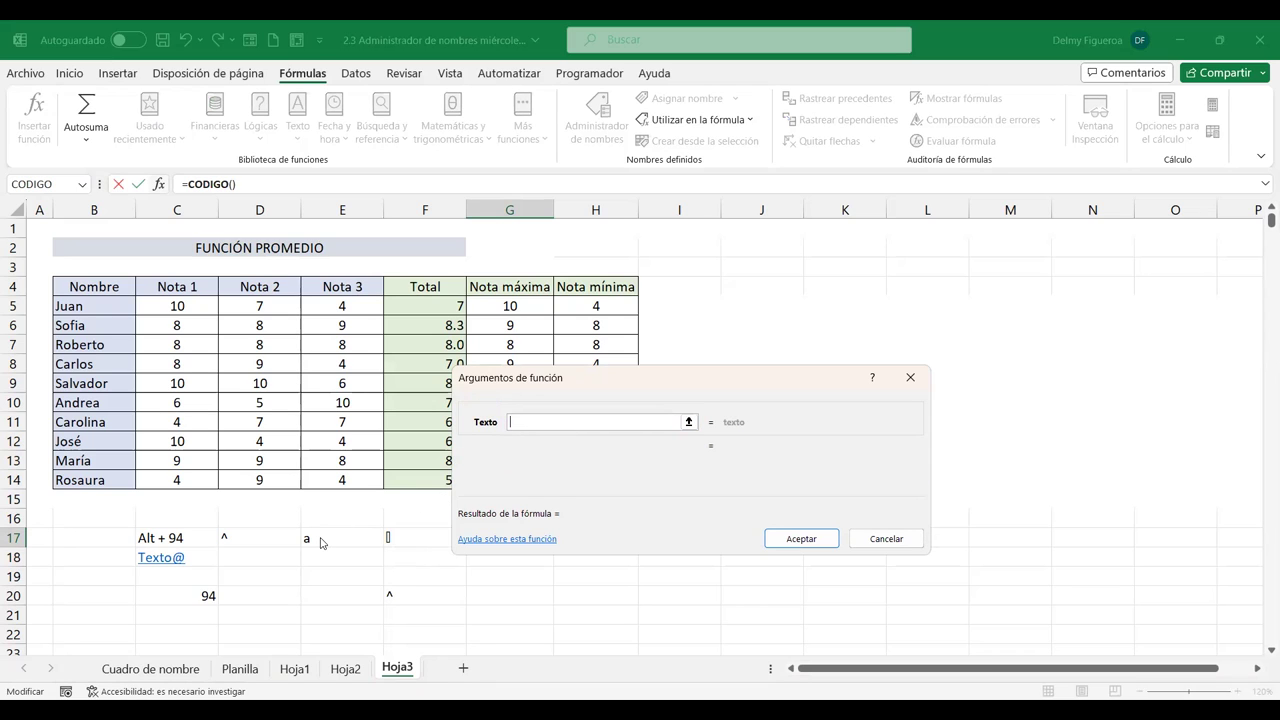
pyautogui.click(319, 540)
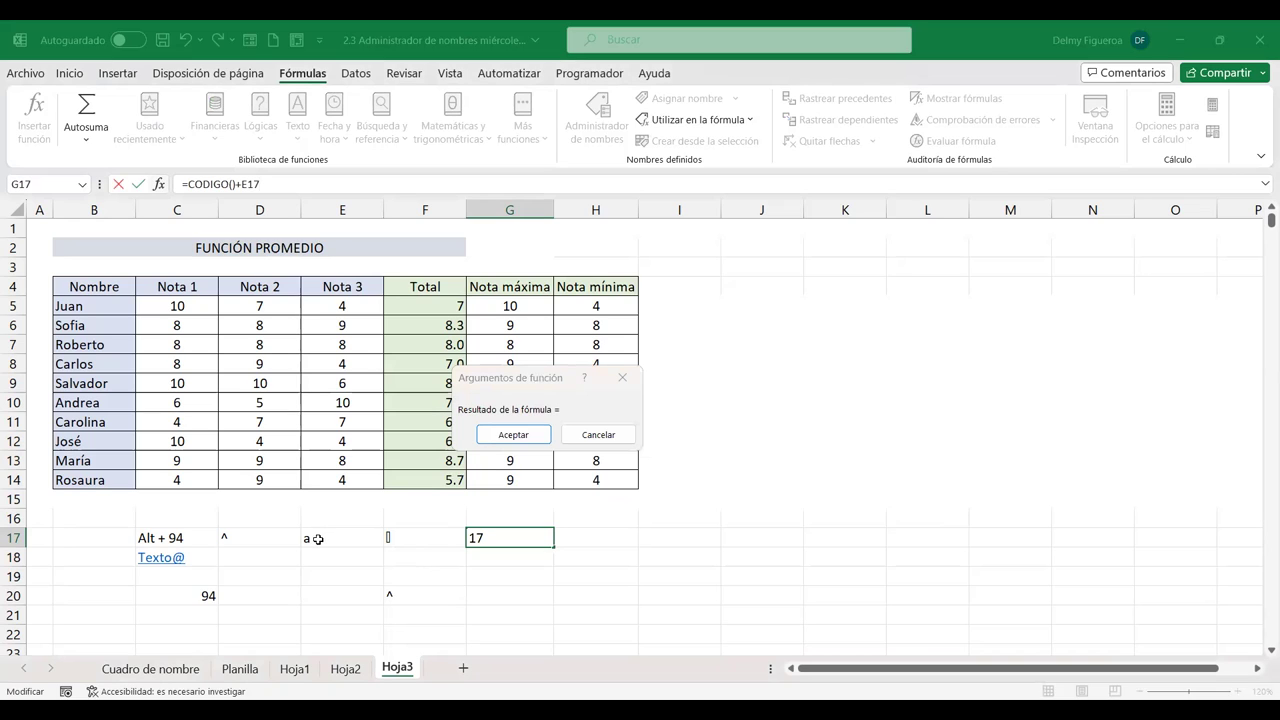
pyautogui.click(317, 539)
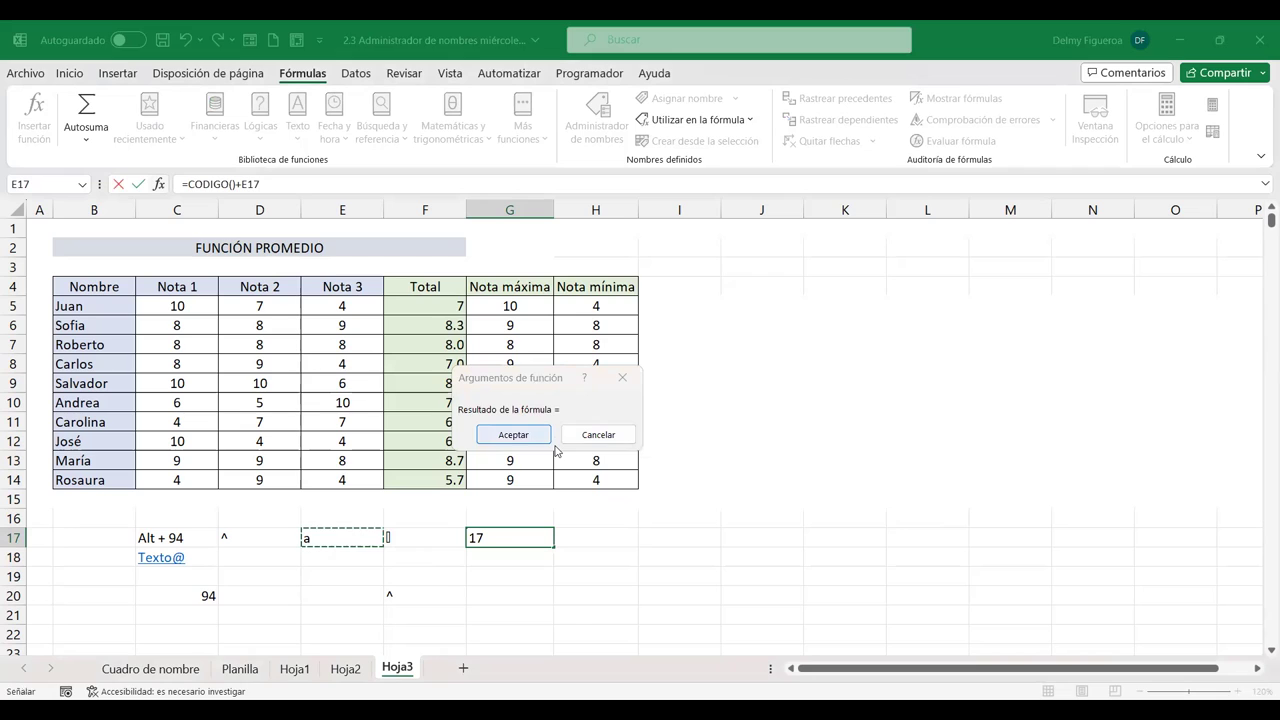
pyautogui.press('Return')
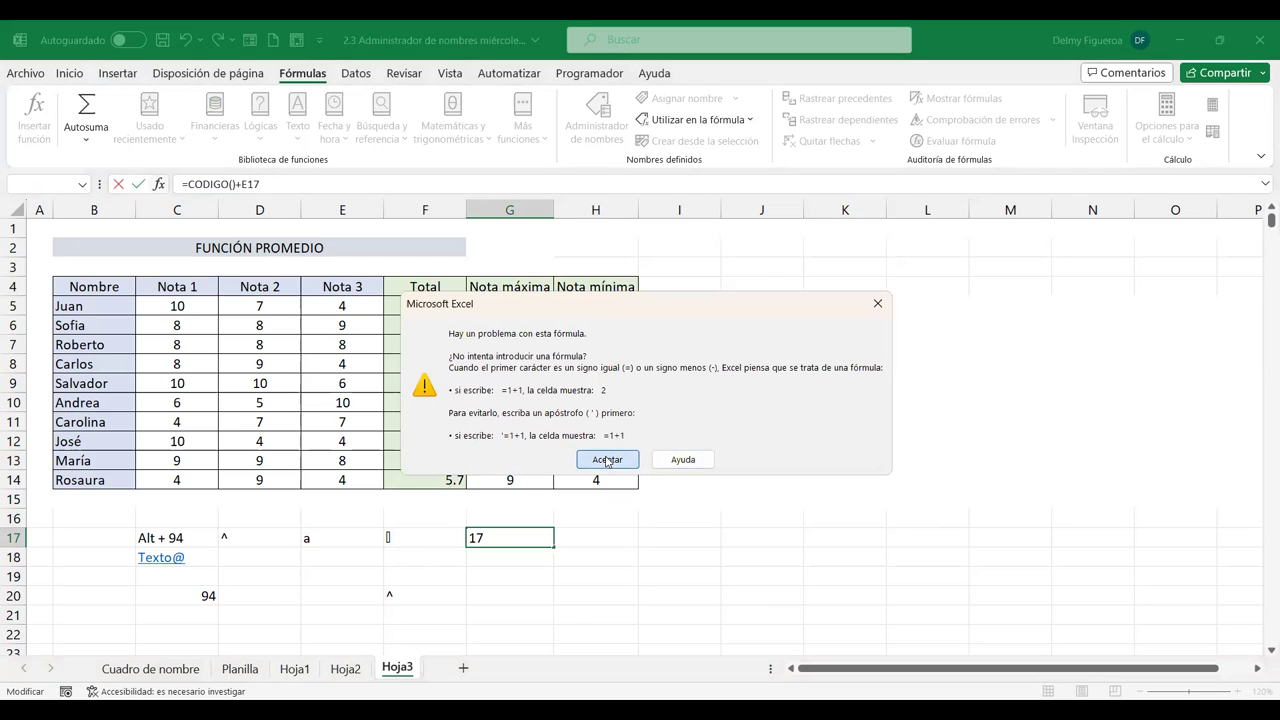
pyautogui.click(607, 460)
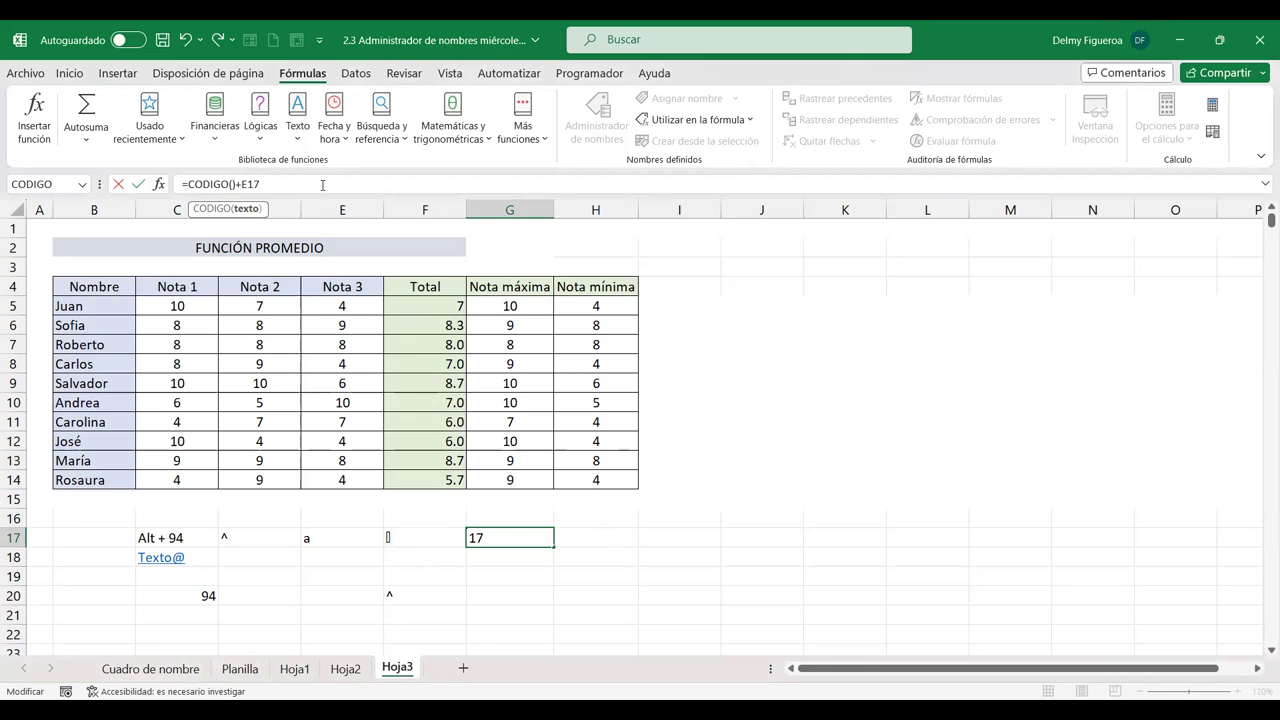
# Step: Trim the G17 formula and add CODIGO(E17) from the function list, which gives #¿NOMBRE?
pyautogui.click(290, 189)
pyautogui.press('BackSpace')
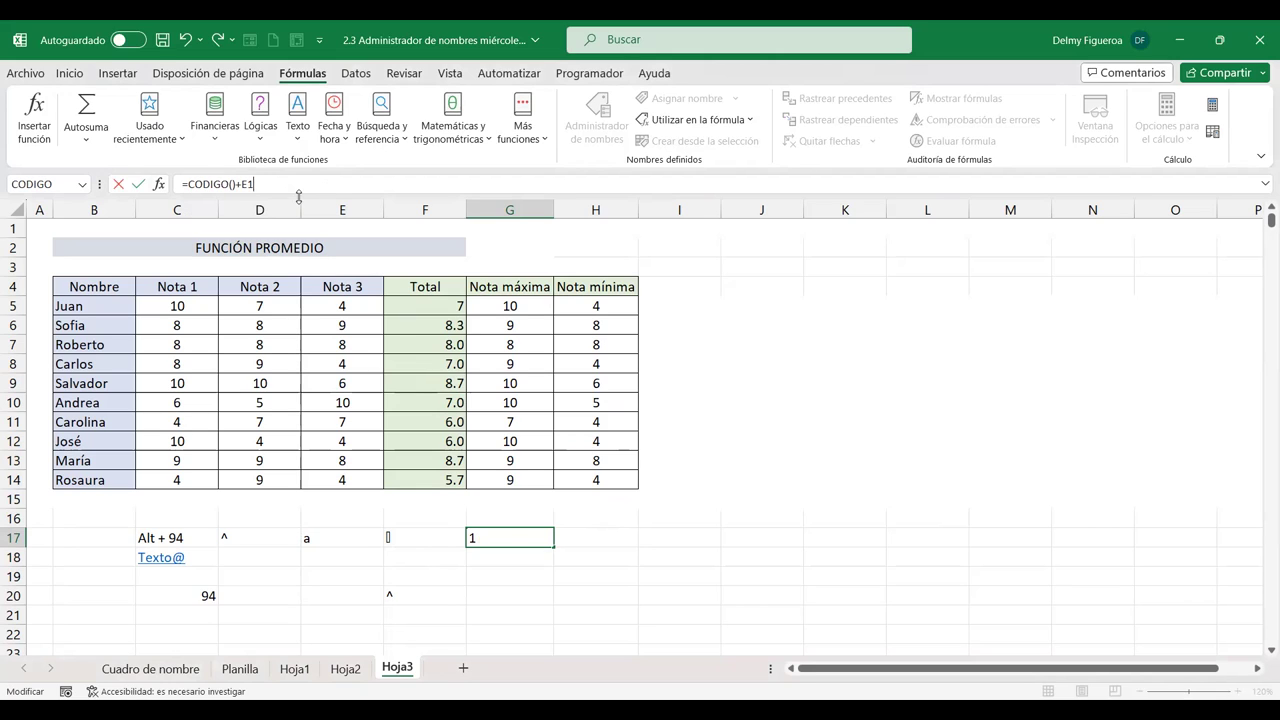
pyautogui.press('BackSpace')
pyautogui.press('BackSpace')
pyautogui.press('BackSpace')
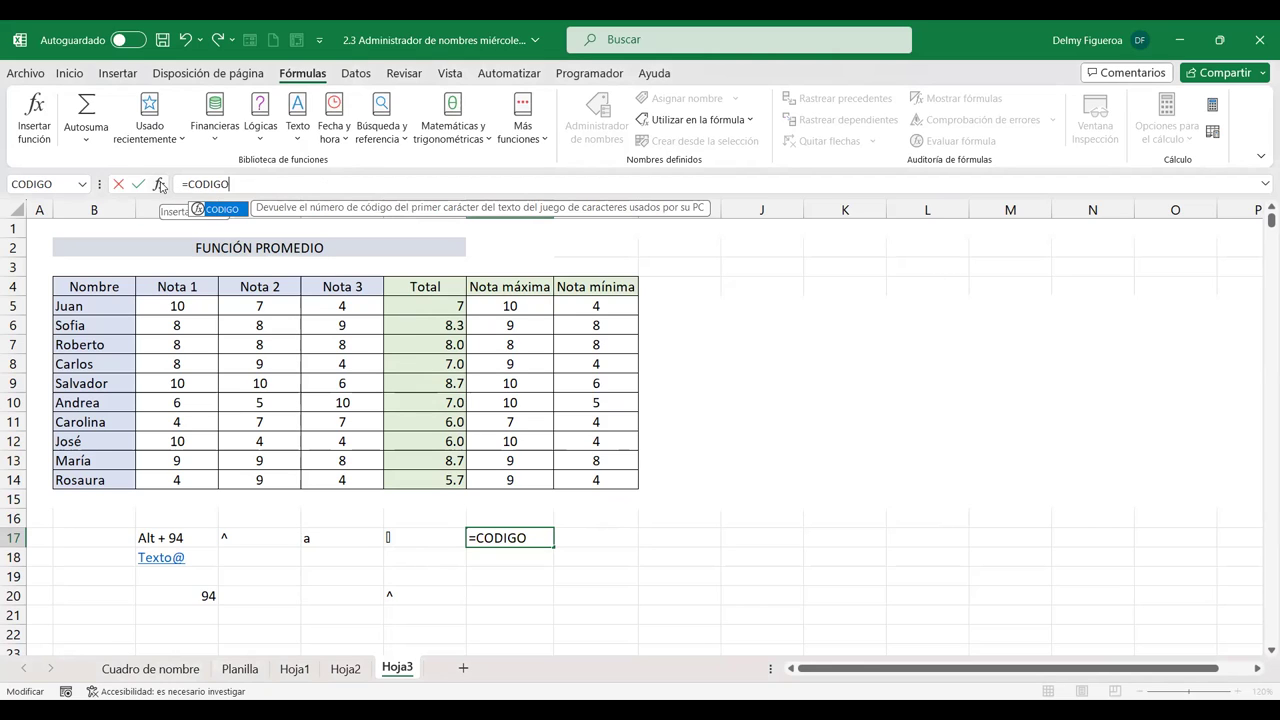
pyautogui.click(160, 185)
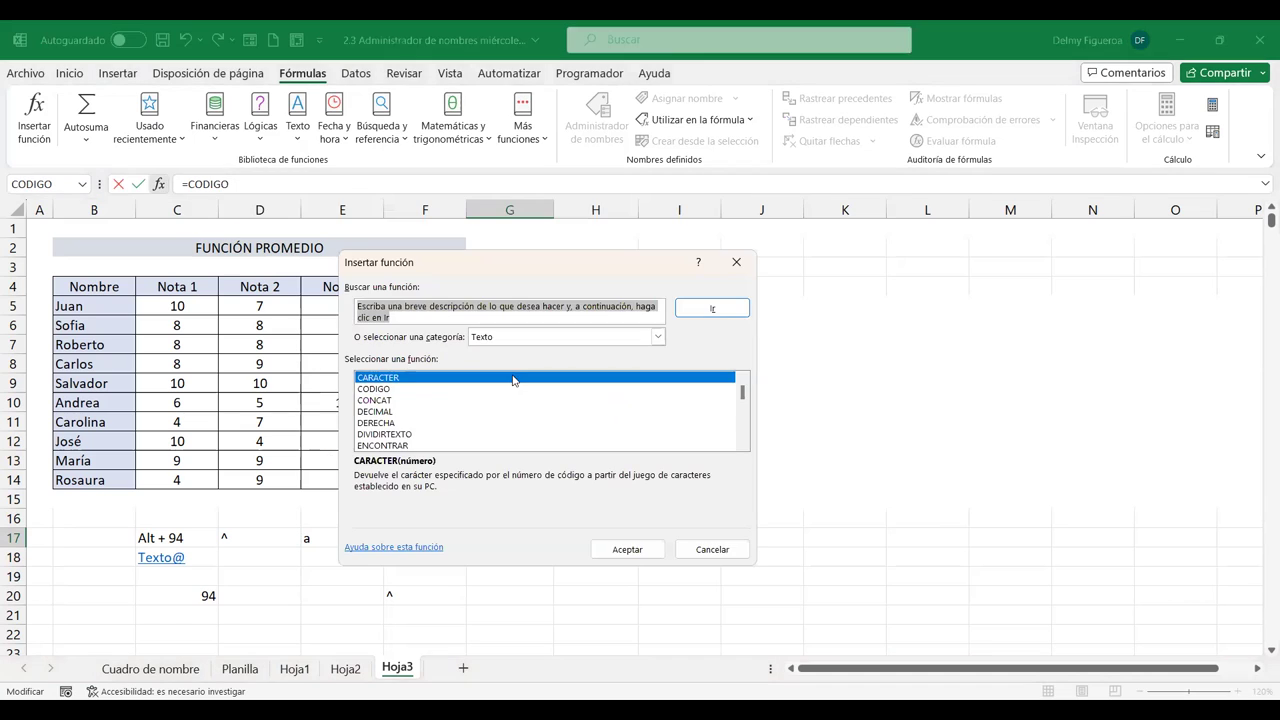
pyautogui.click(375, 389)
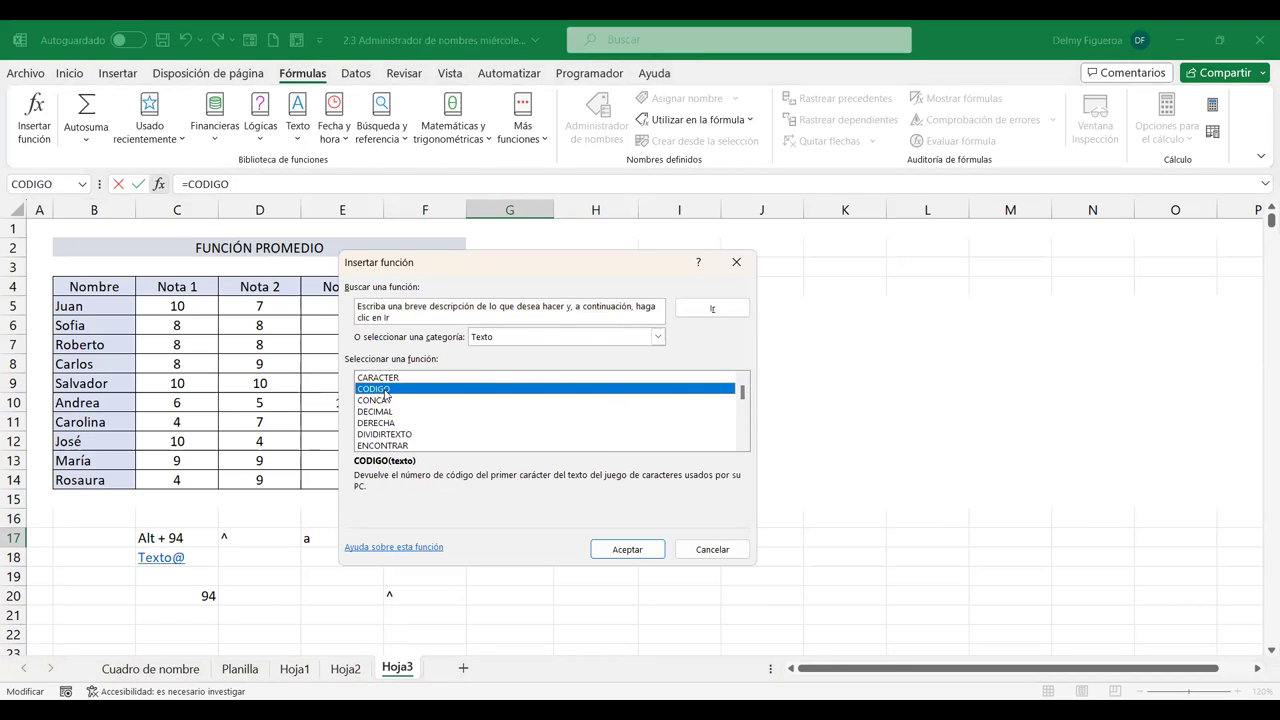
pyautogui.doubleClick(385, 390)
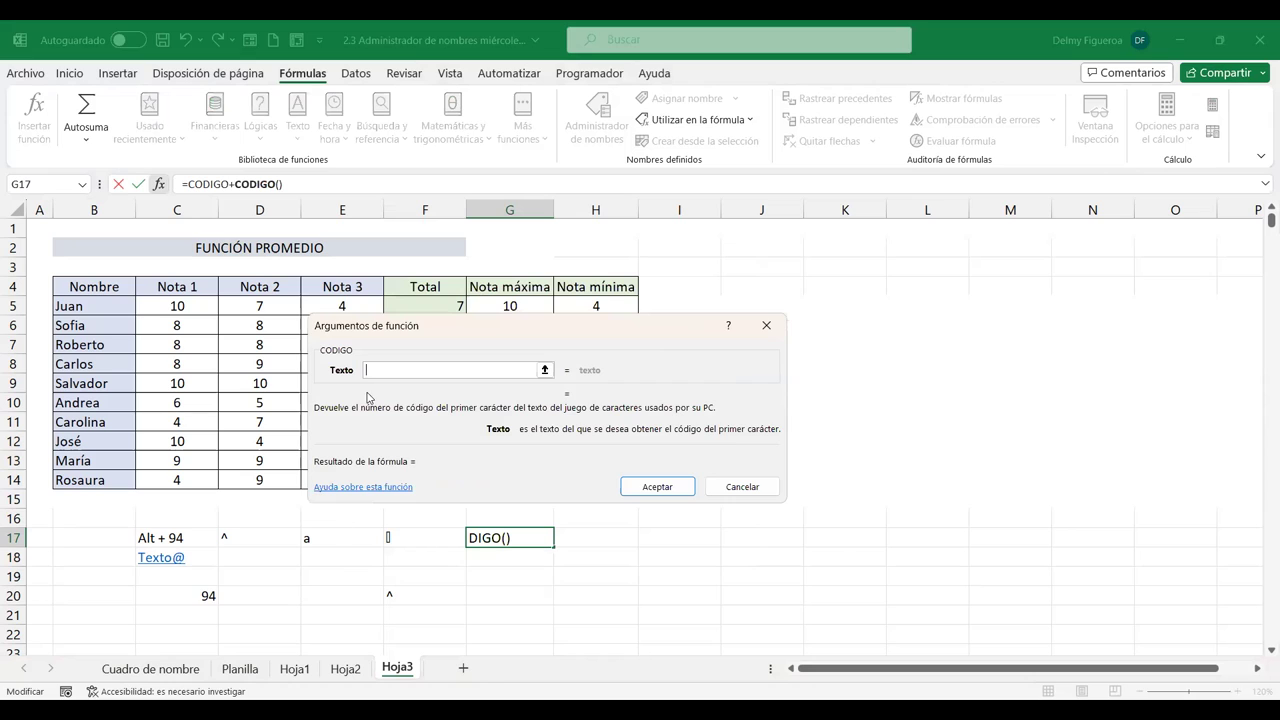
pyautogui.click(323, 538)
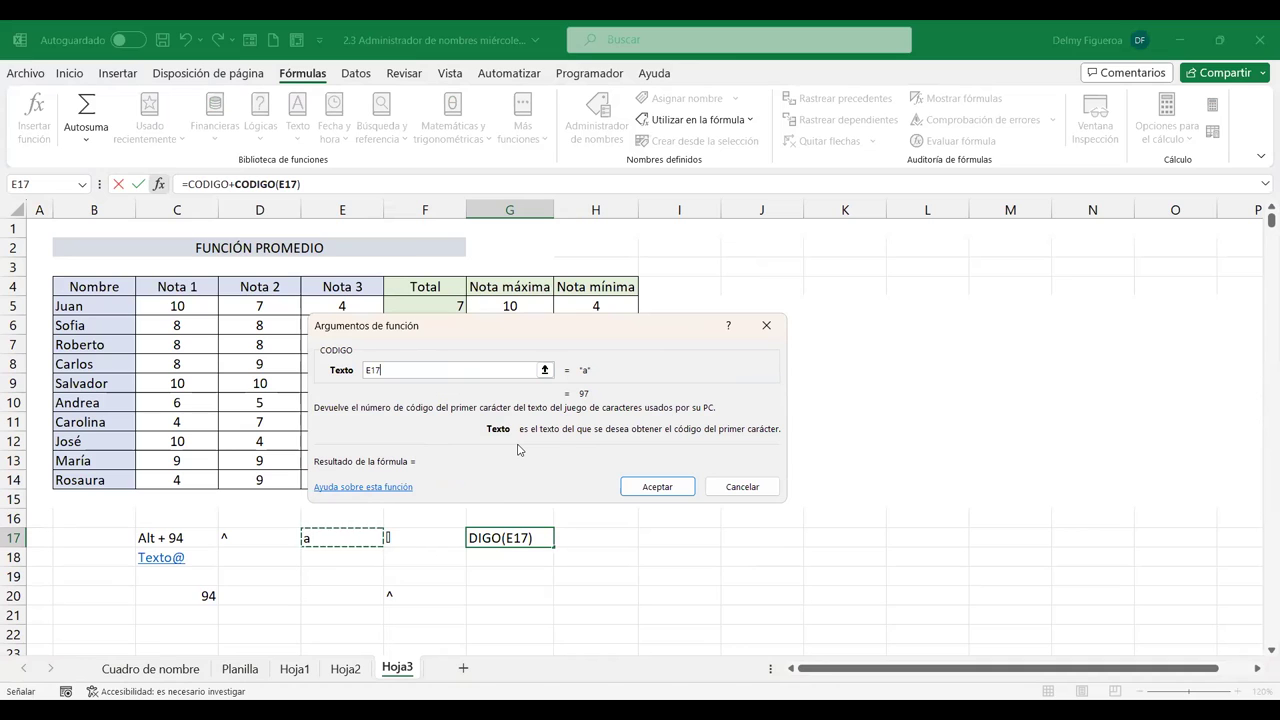
pyautogui.click(660, 487)
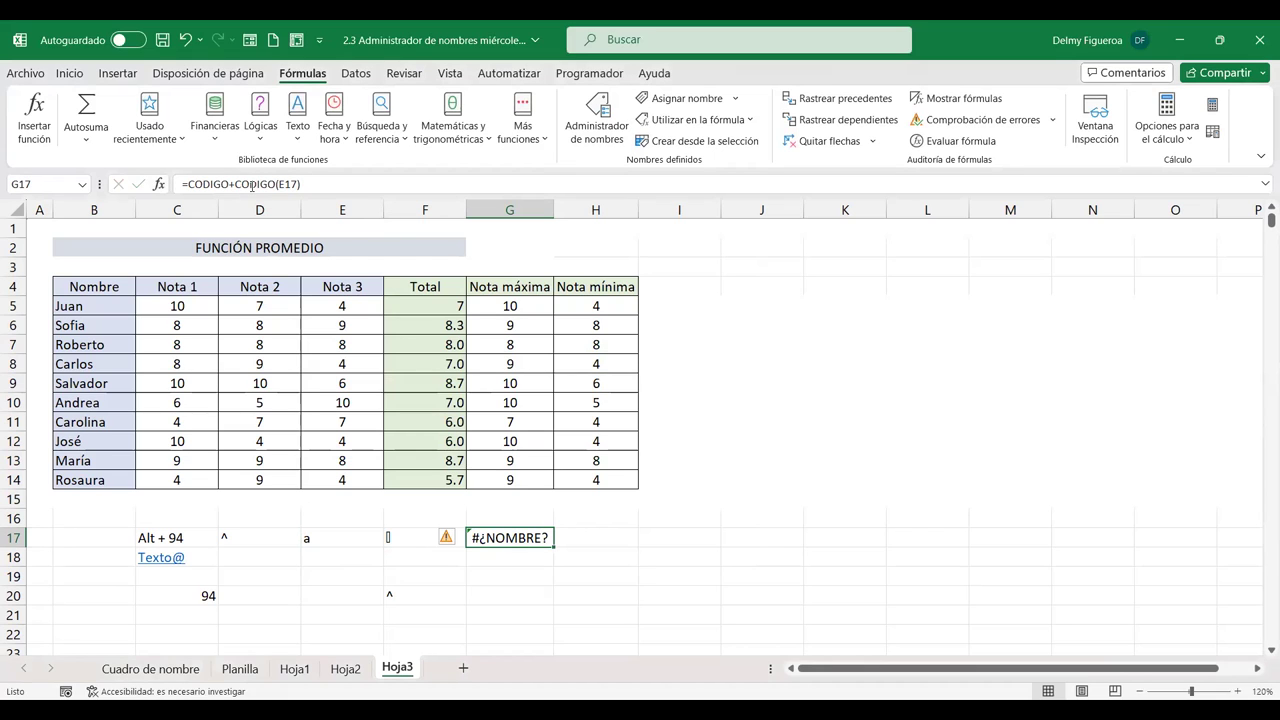
# Step: Retype G17 as =+CODIGO(E17) so it returns 97 for the letter a
pyautogui.write('+')
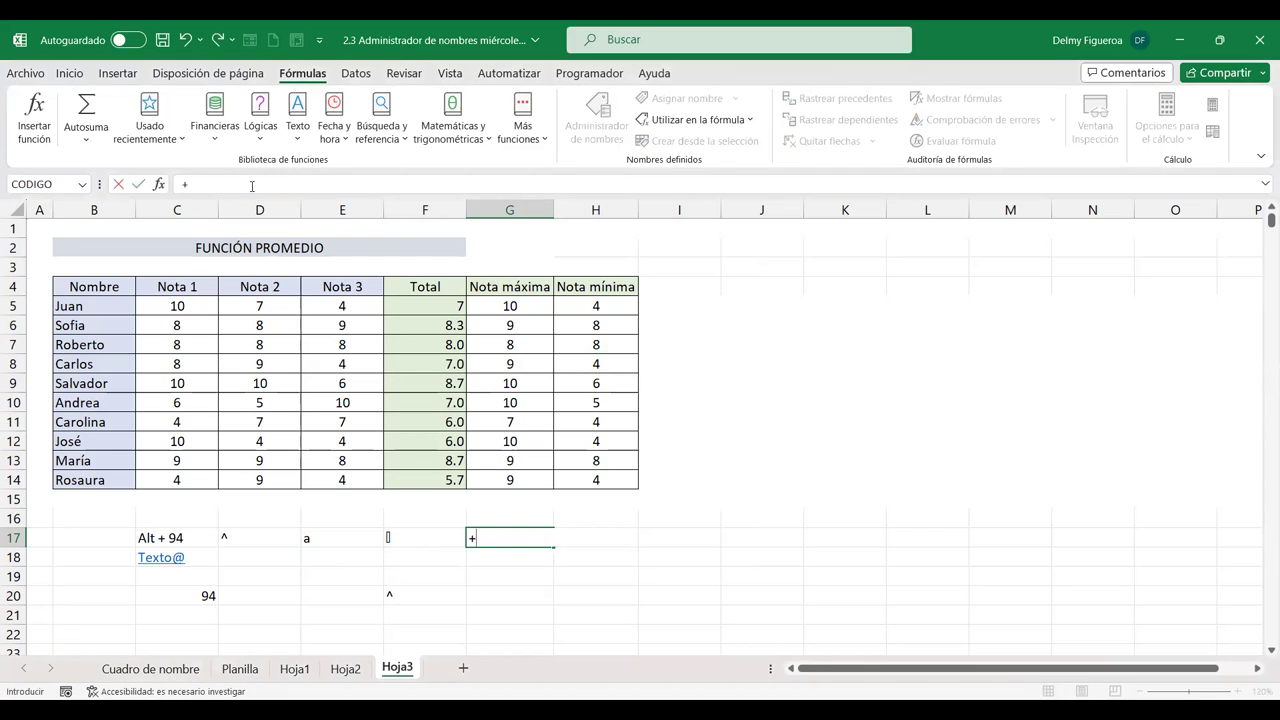
pyautogui.write('cod')
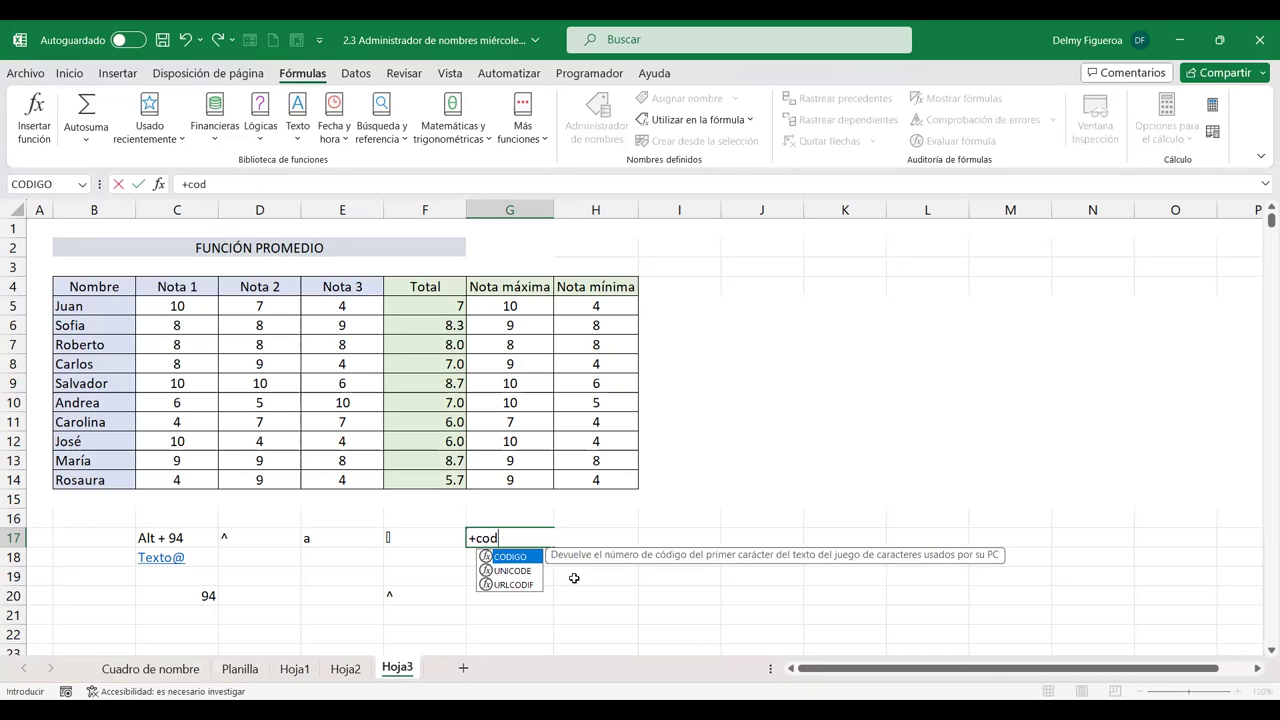
pyautogui.doubleClick(526, 566)
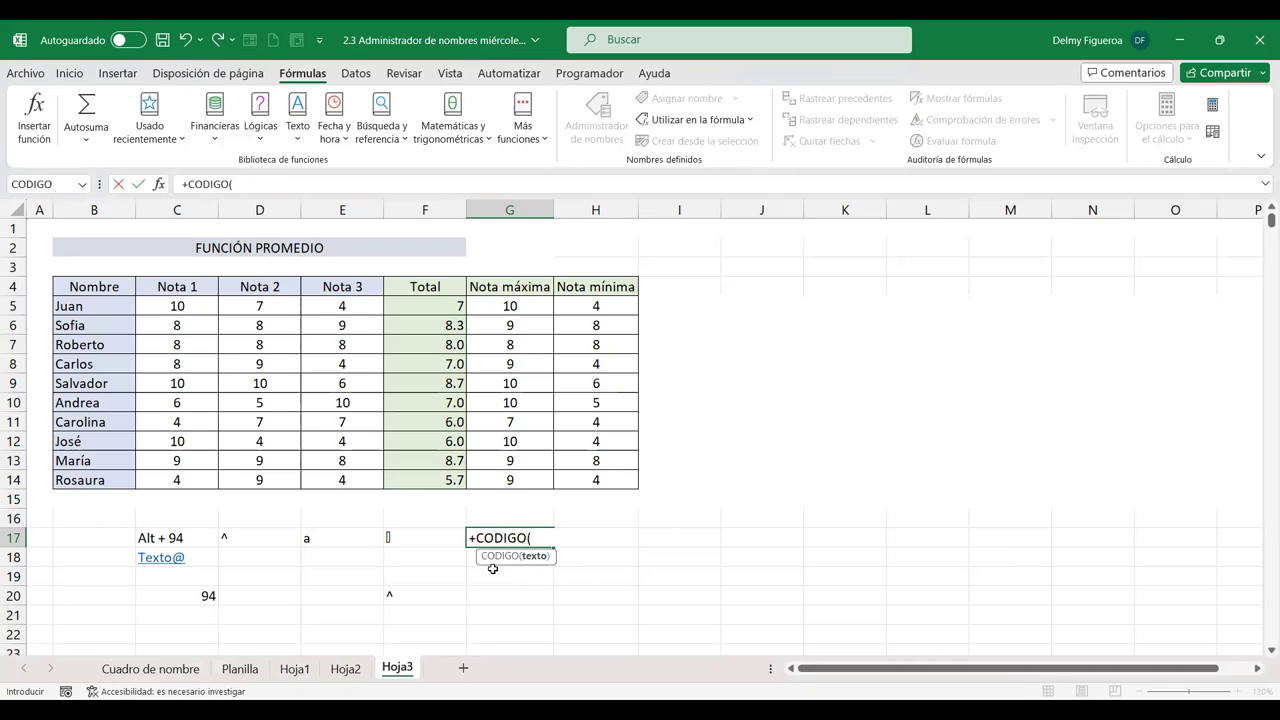
pyautogui.click(312, 539)
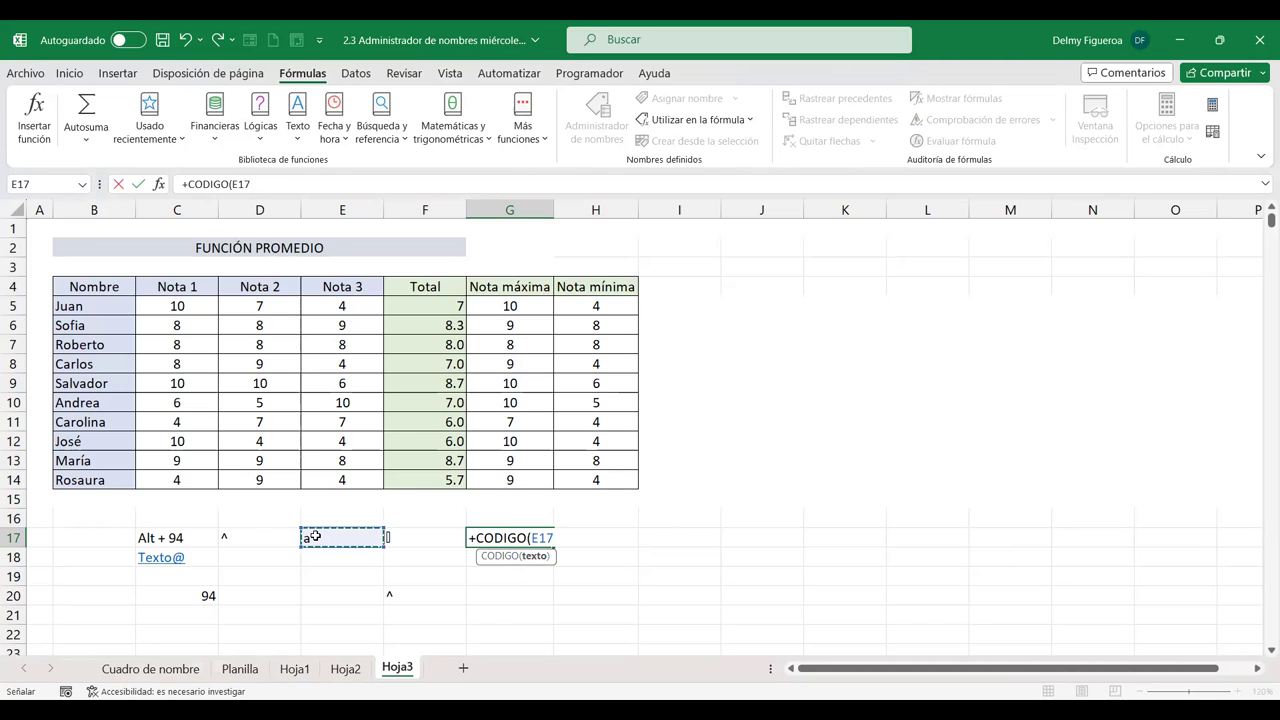
pyautogui.press('Return')
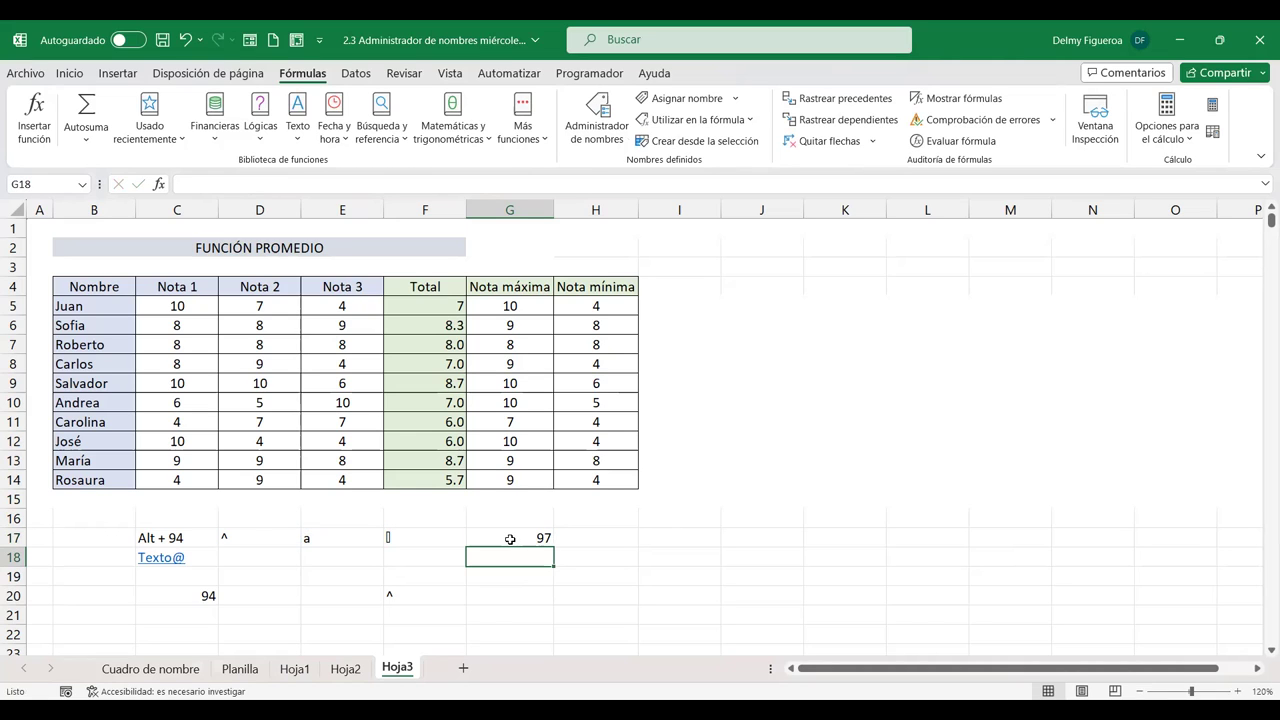
pyautogui.click(524, 540)
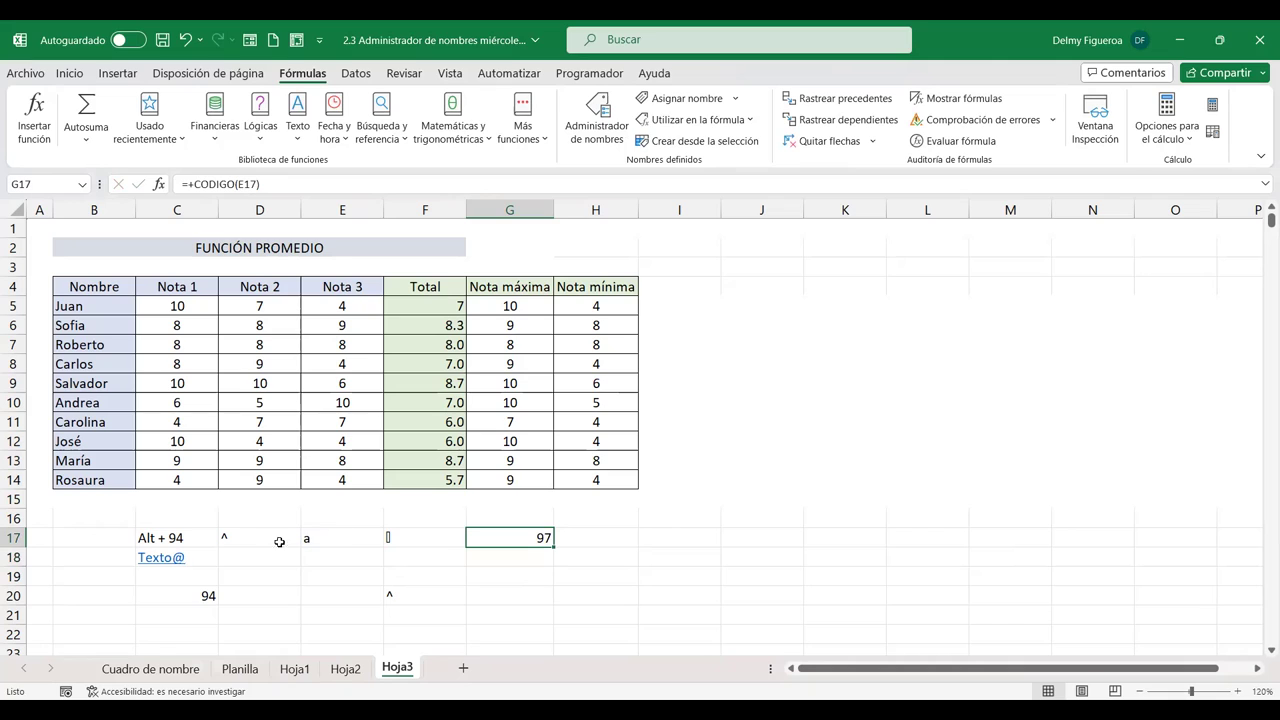
pyautogui.click(324, 536)
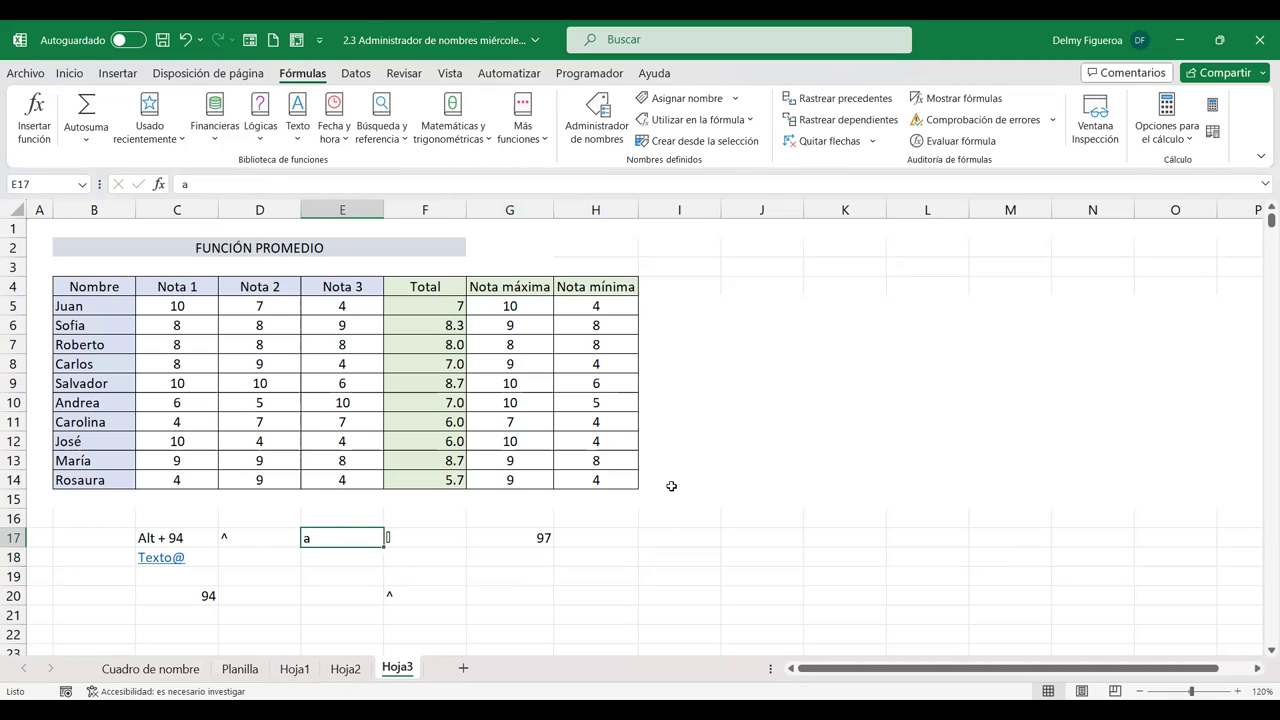
# Step: Preview DECIMAL in the Texto list, then enter =+DECIMAL(F14;2) in I18 to show 5.67
pyautogui.click(297, 130)
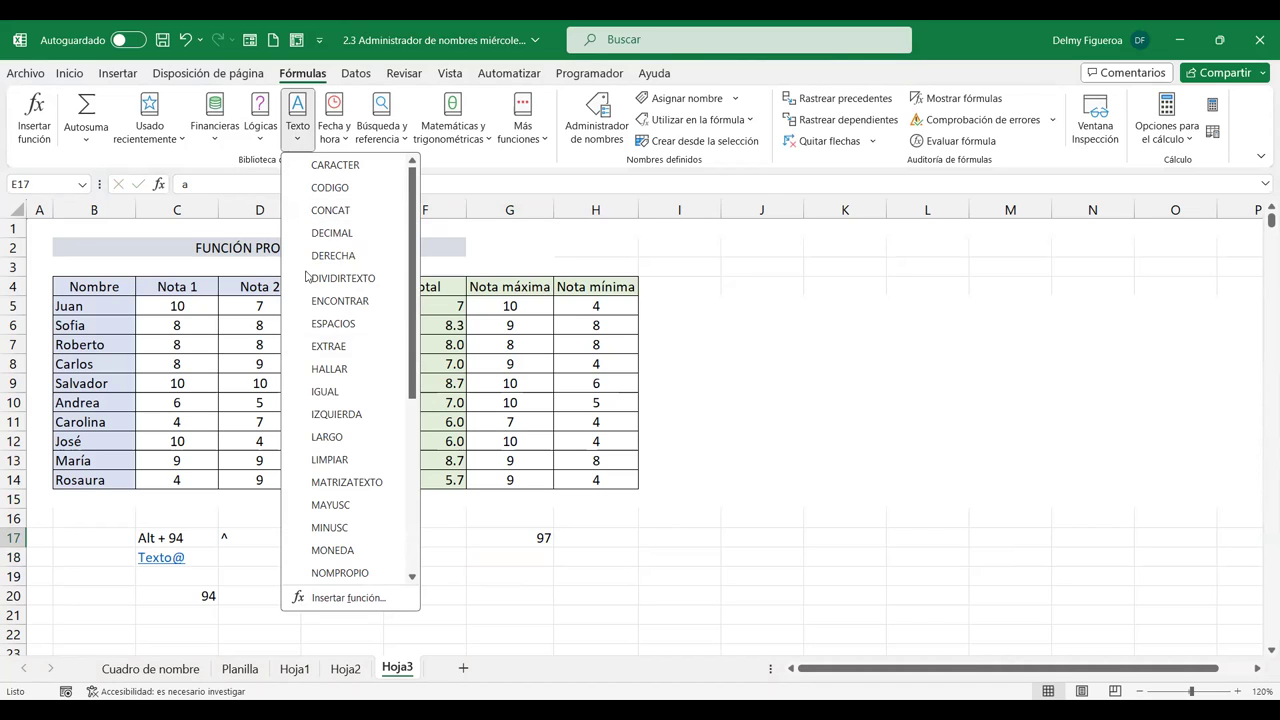
pyautogui.moveTo(332, 233)
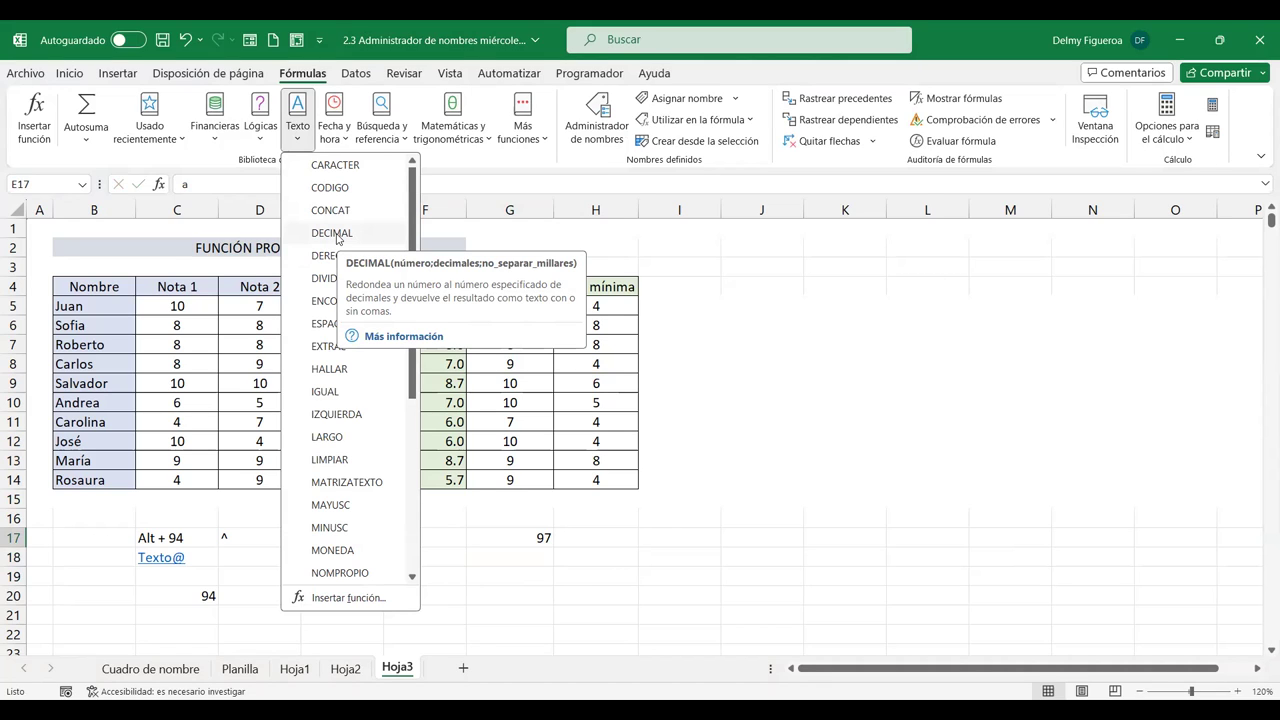
pyautogui.click(336, 233)
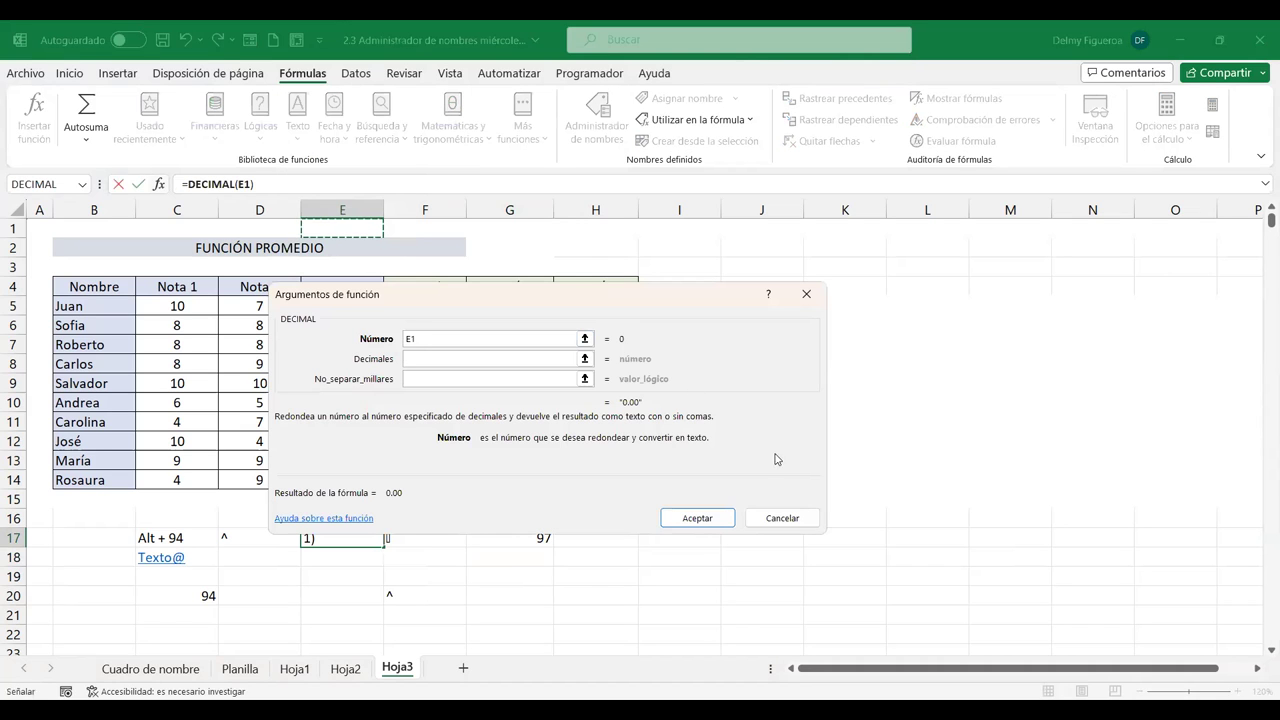
pyautogui.click(796, 516)
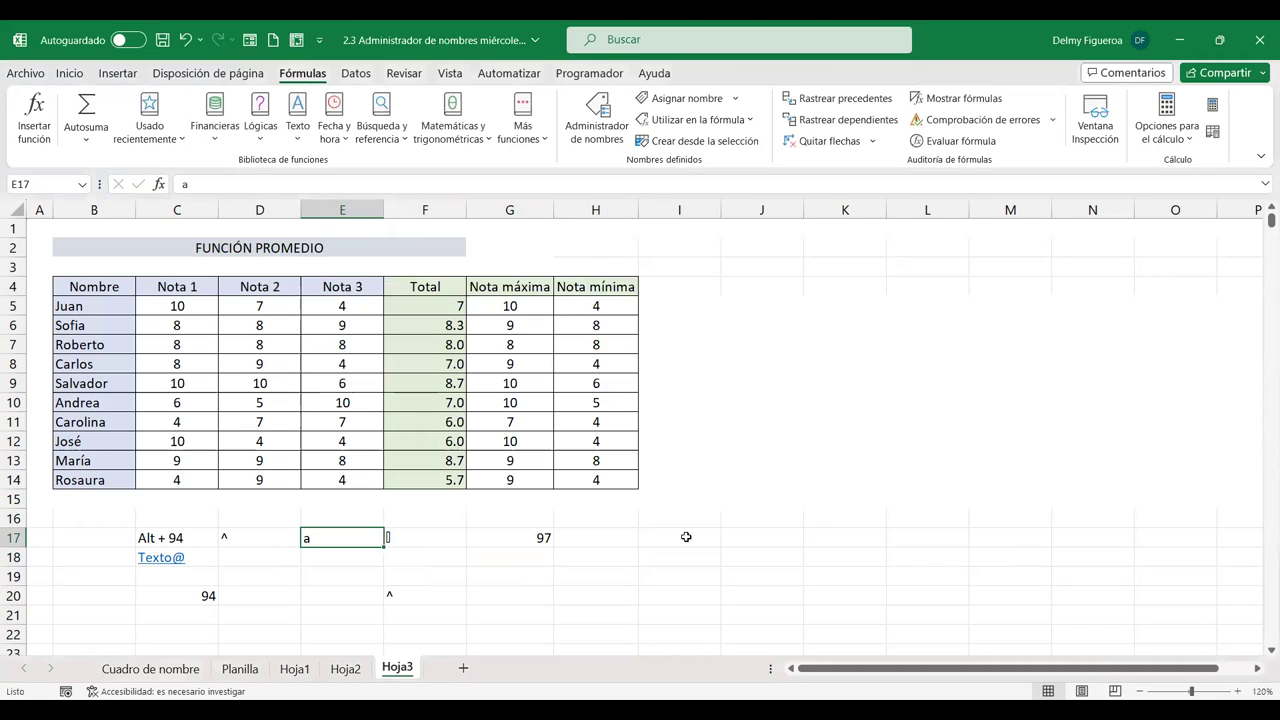
pyautogui.click(680, 550)
pyautogui.write('+')
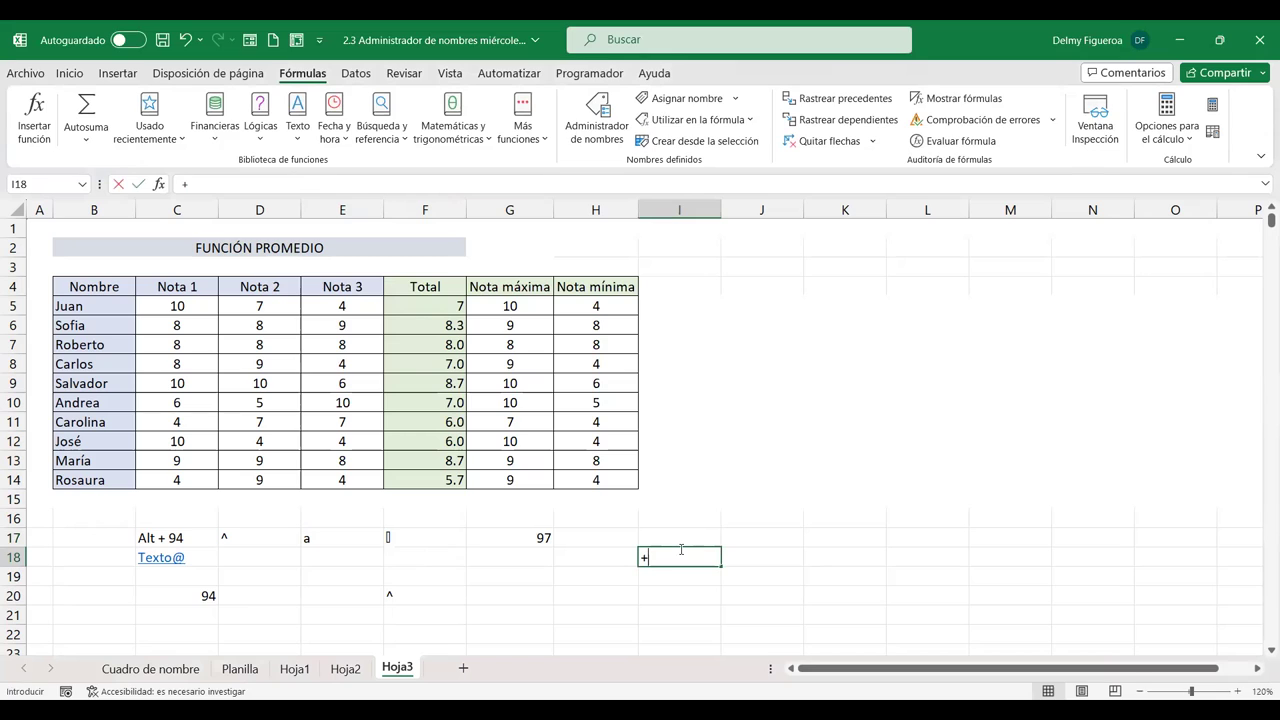
pyautogui.write('dec')
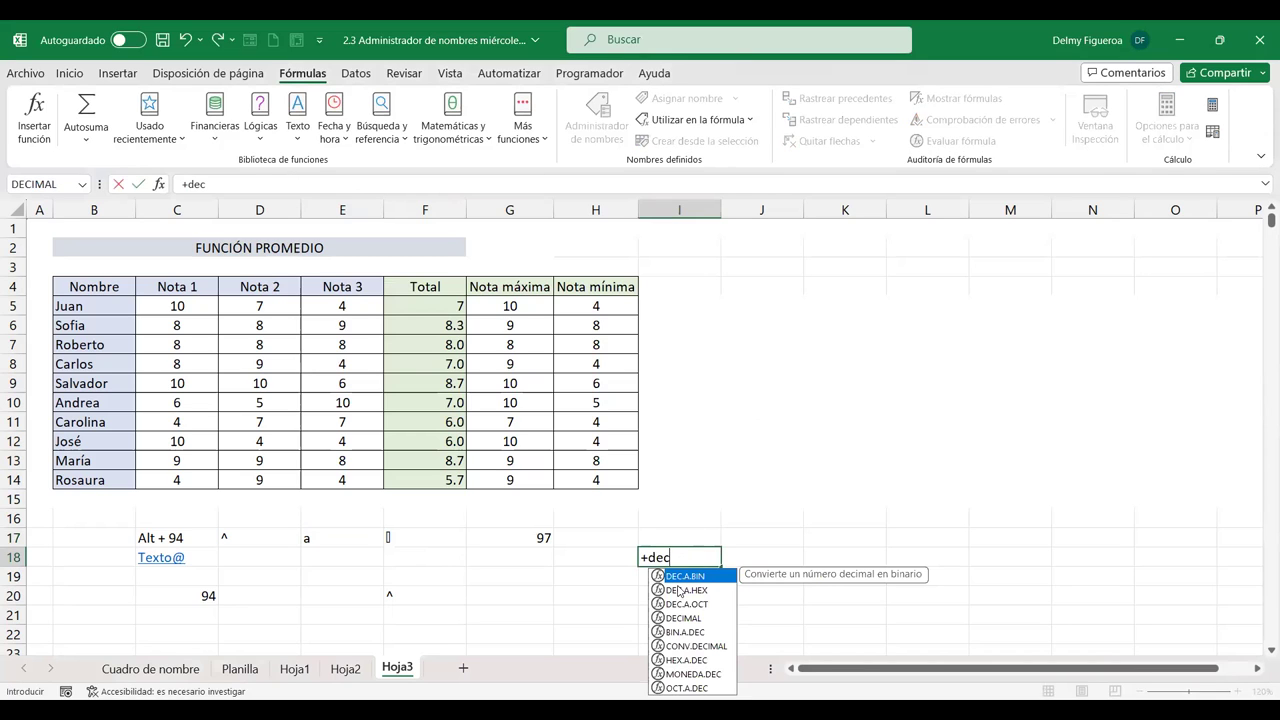
pyautogui.write('im')
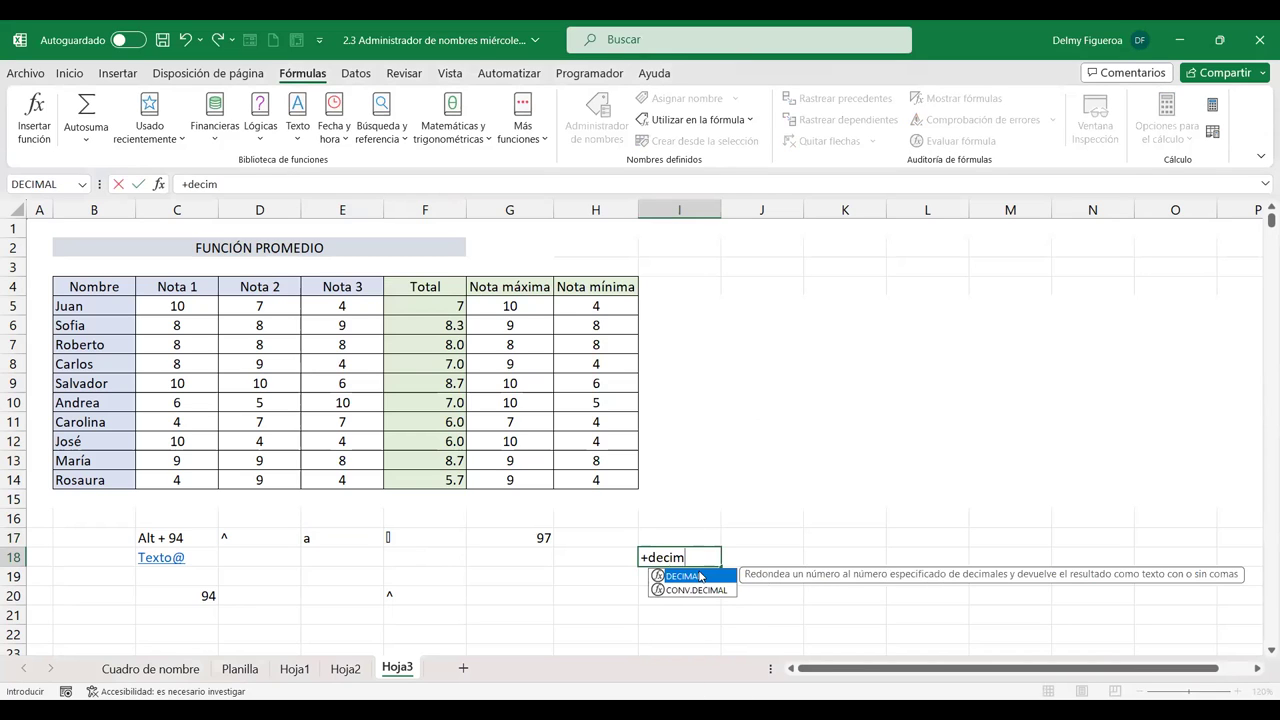
pyautogui.doubleClick(703, 577)
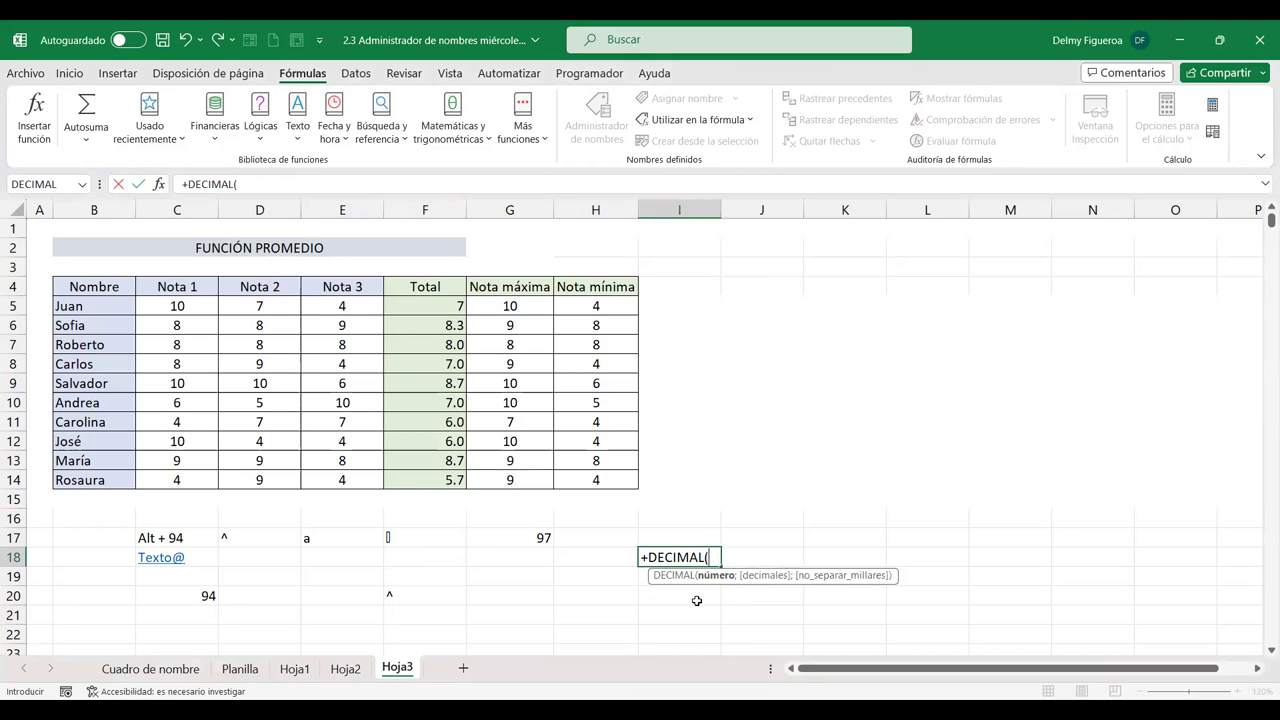
pyautogui.click(436, 478)
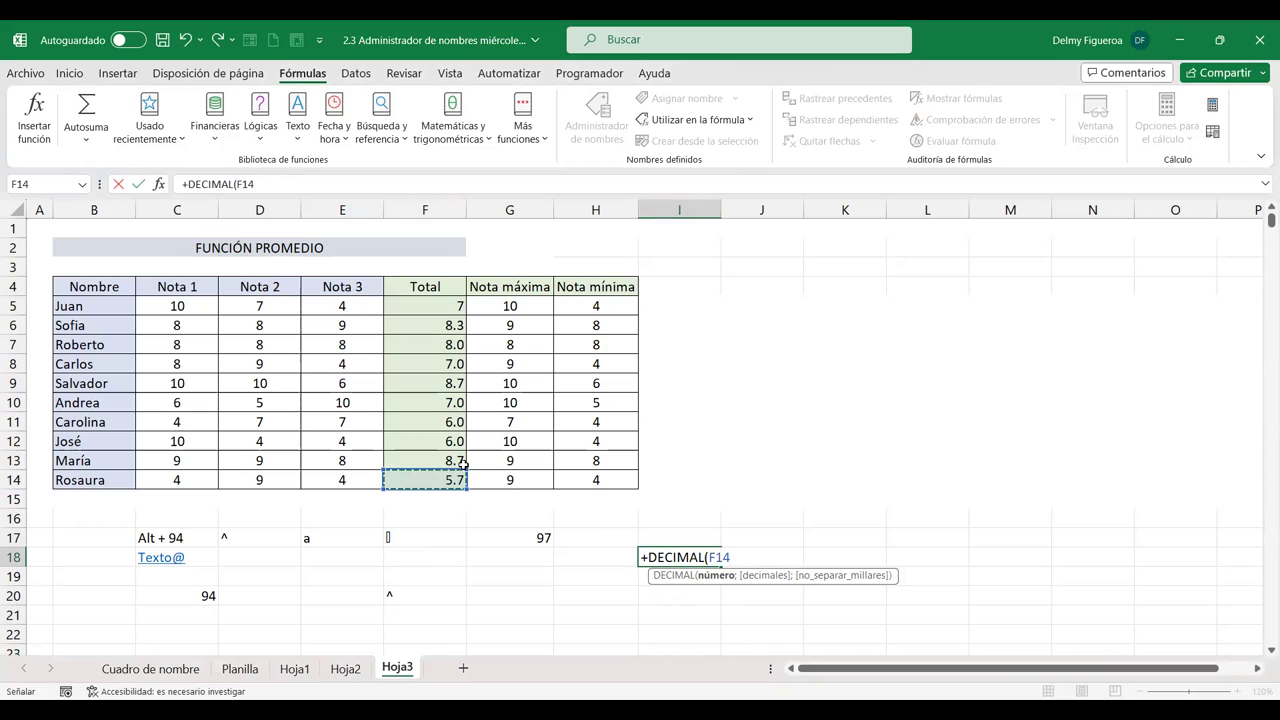
pyautogui.write(';')
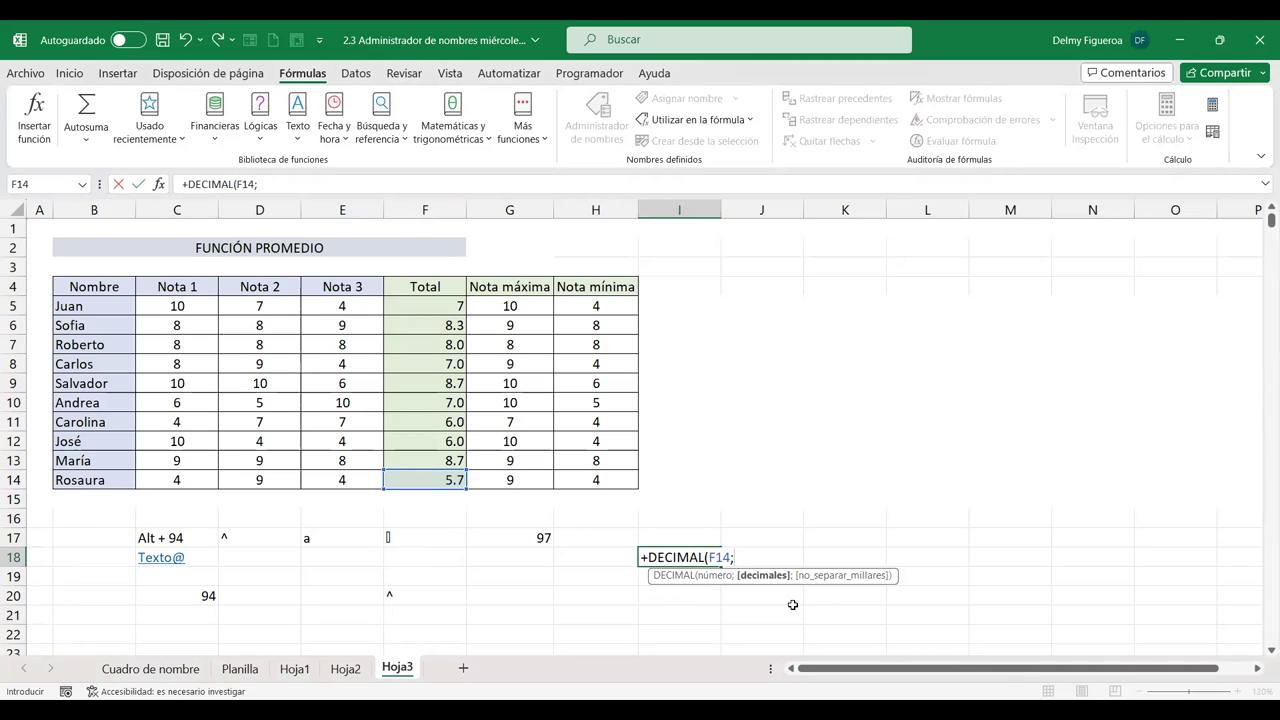
pyautogui.write('2')
pyautogui.press('Return')
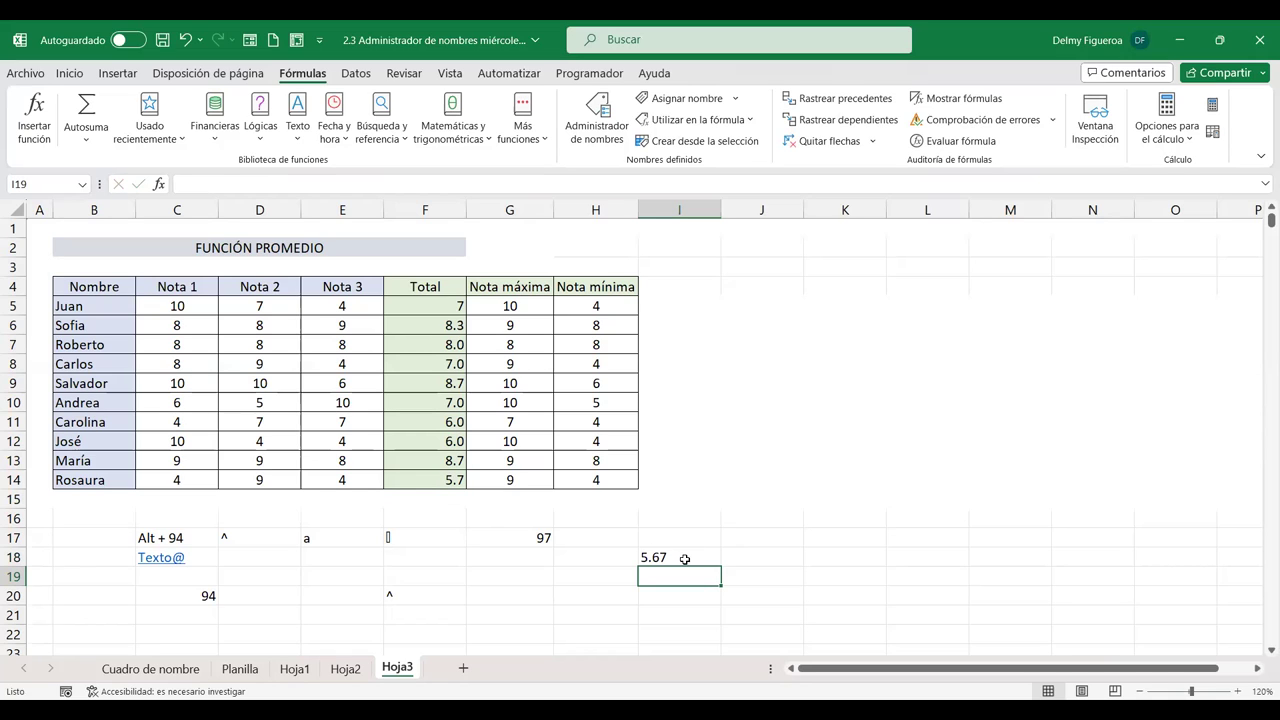
# Step: Format the total in F14 to show two decimals as 5.67
pyautogui.click(438, 480)
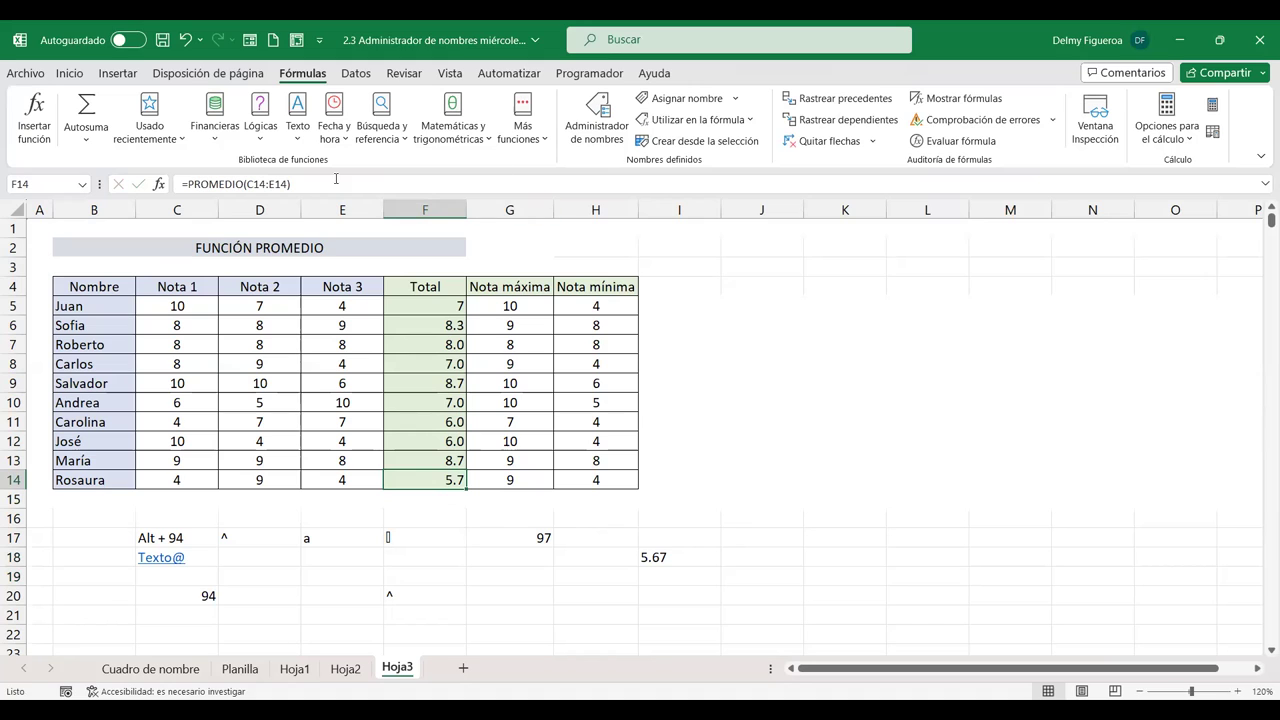
pyautogui.click(69, 73)
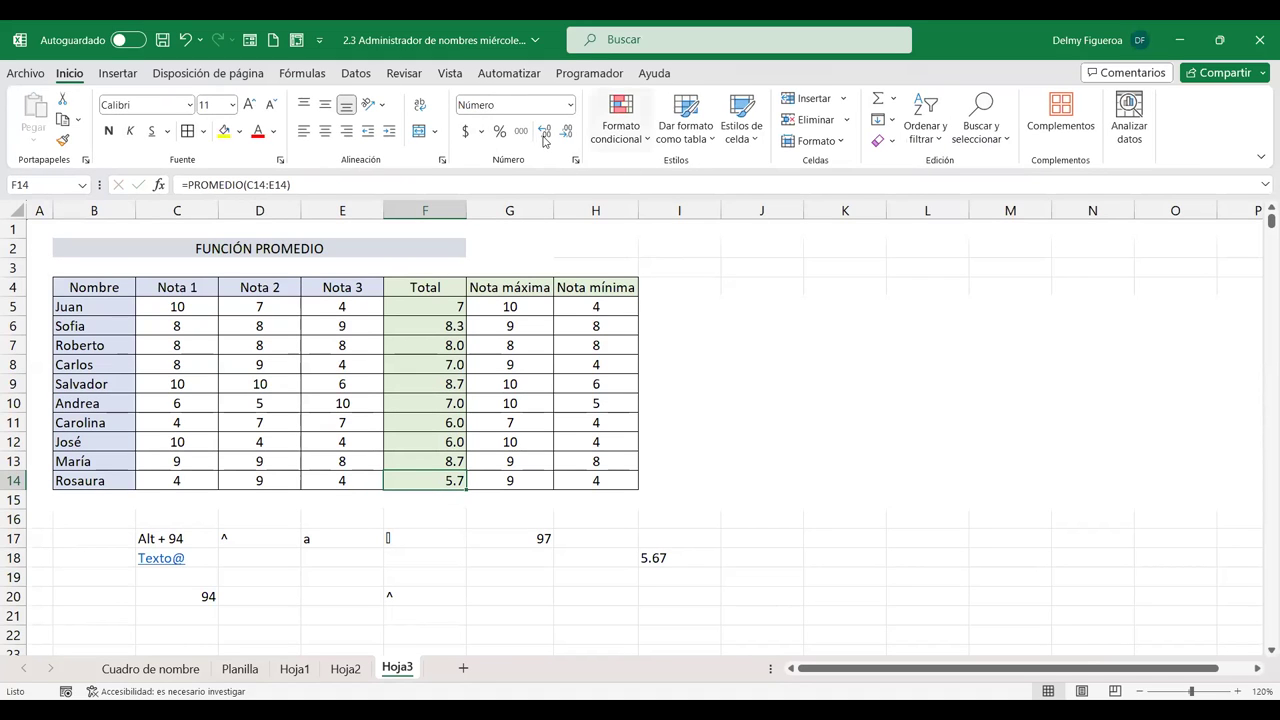
pyautogui.click(546, 136)
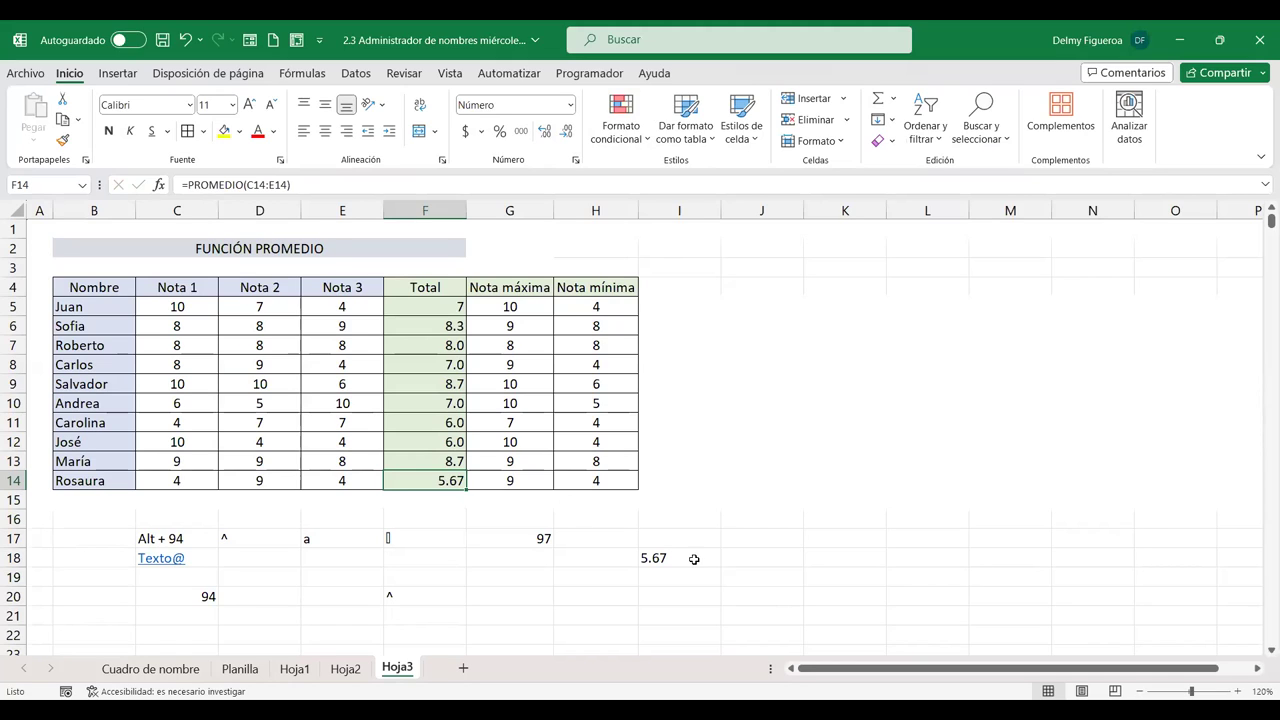
pyautogui.click(664, 579)
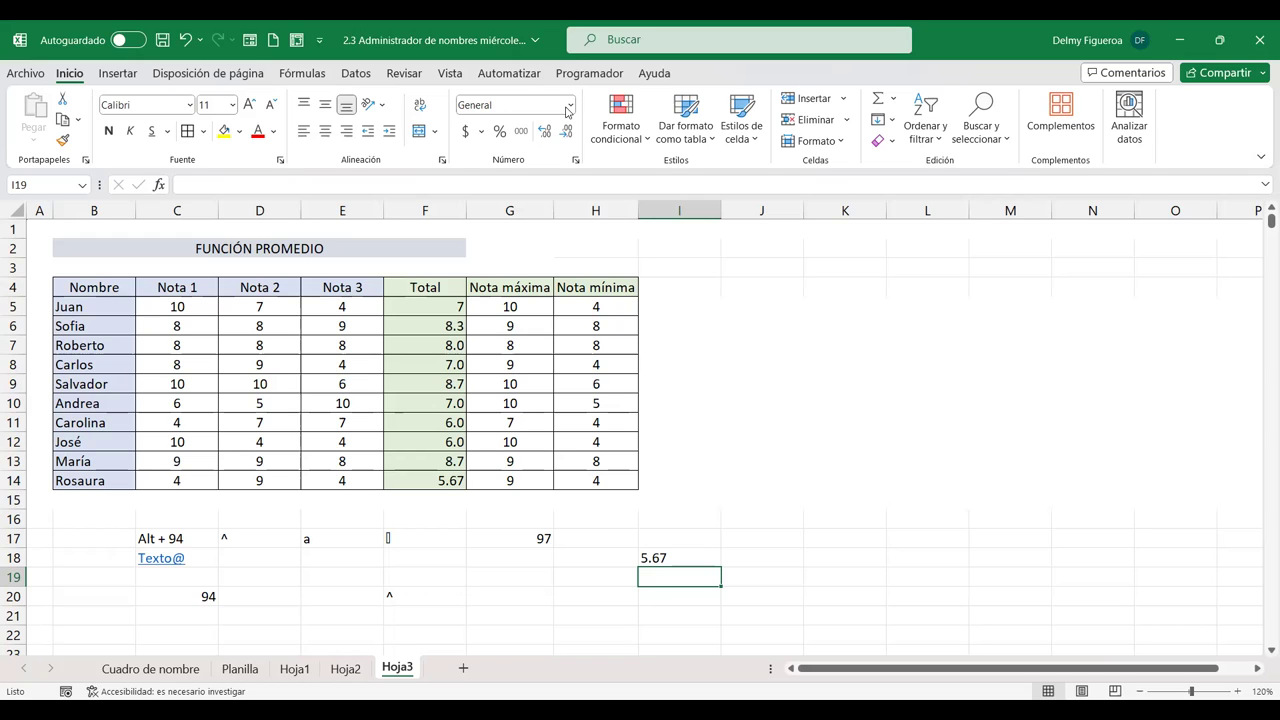
# Step: Save the workbook
pyautogui.click(620, 42)
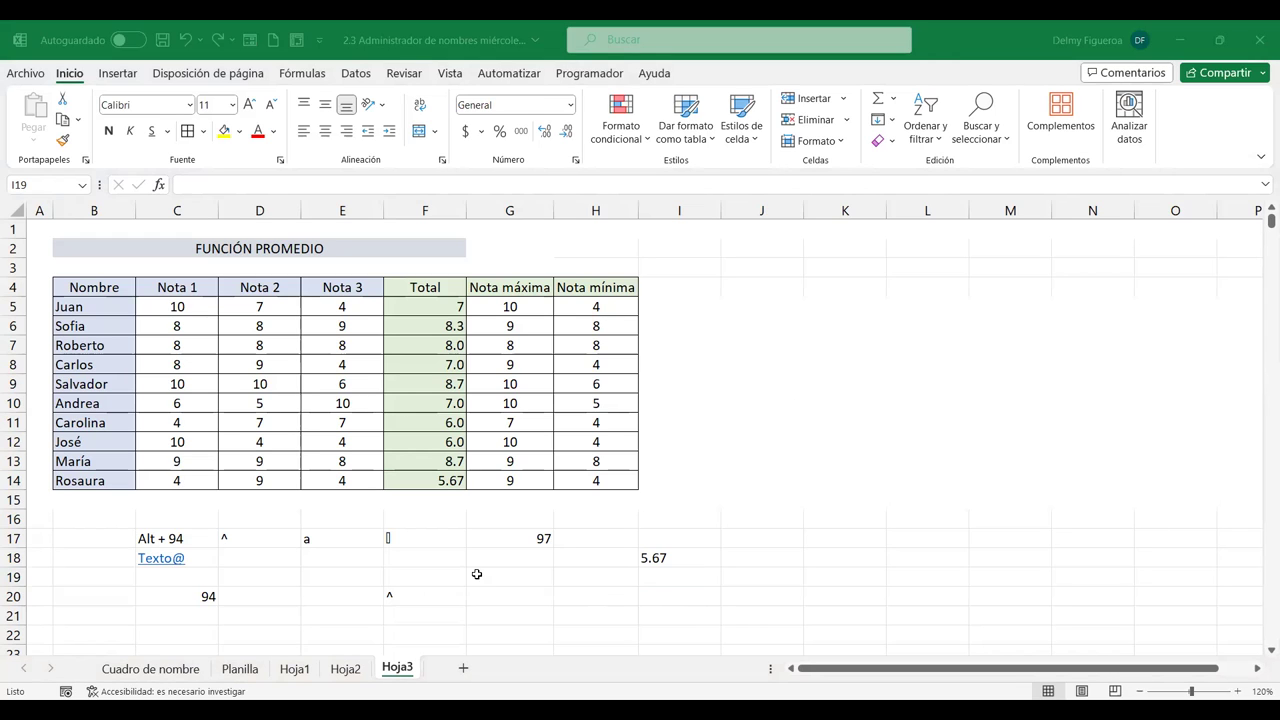
pyautogui.click(508, 574)
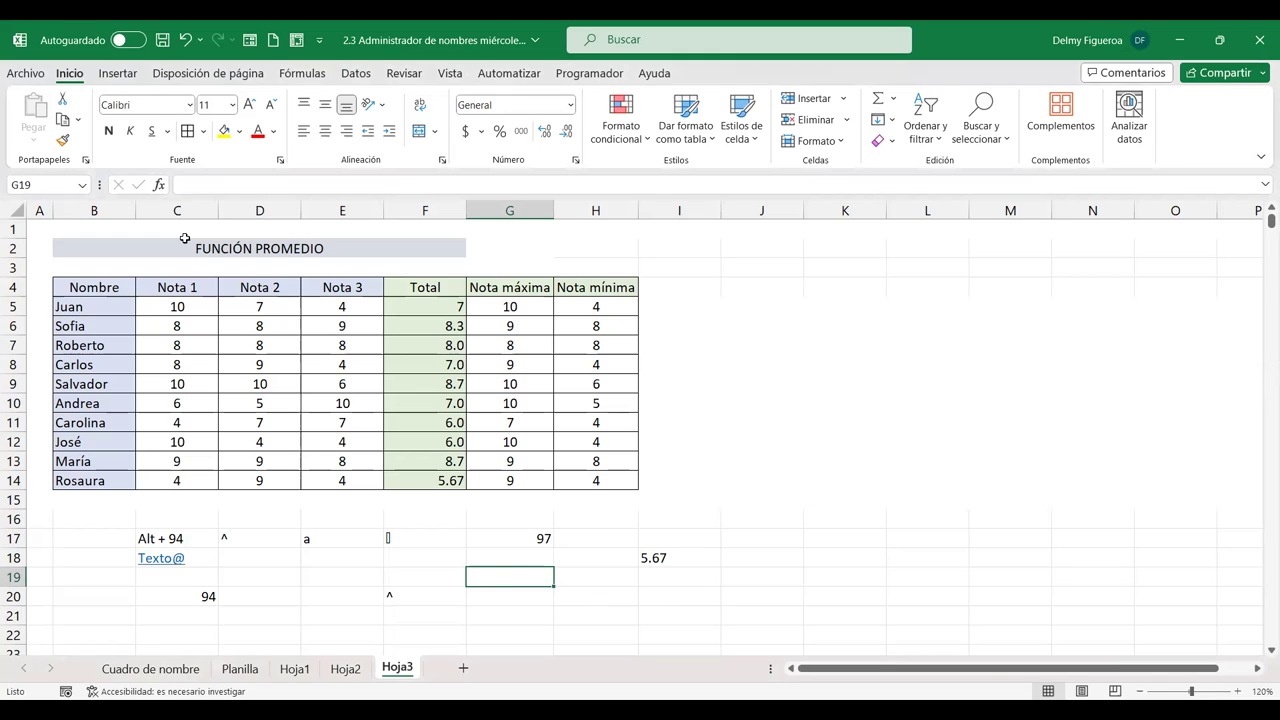
pyautogui.click(163, 41)
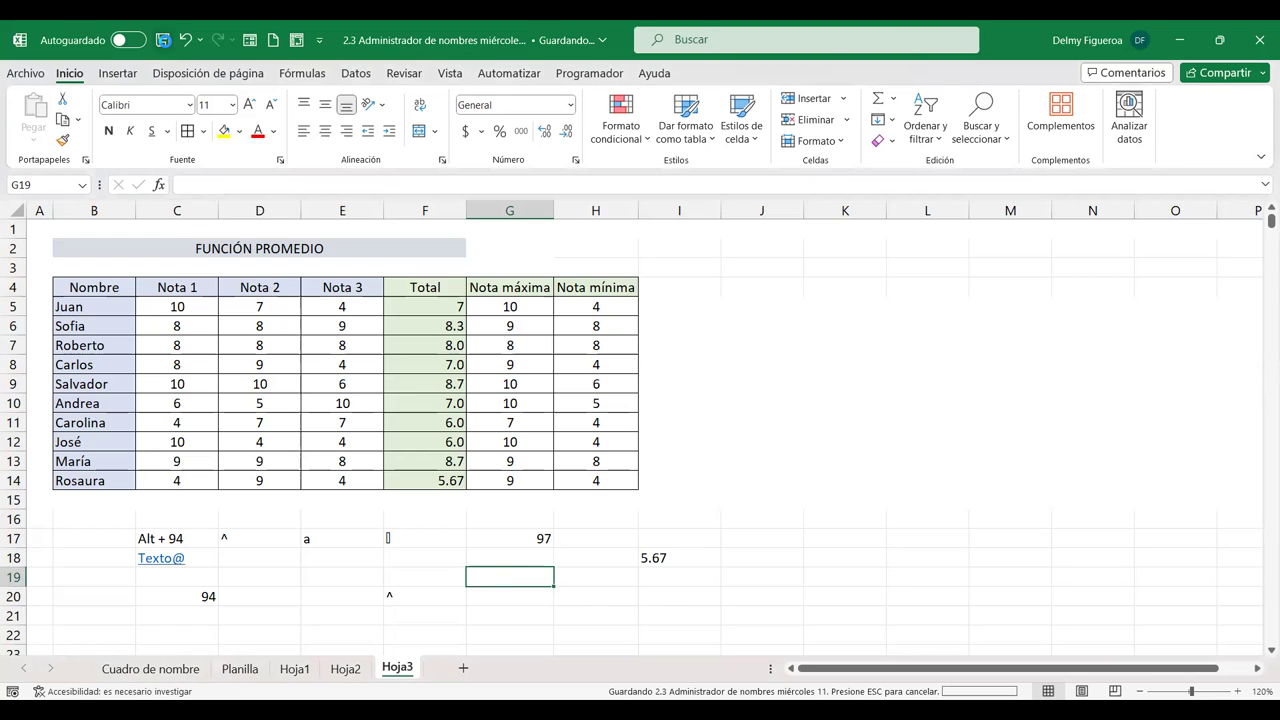